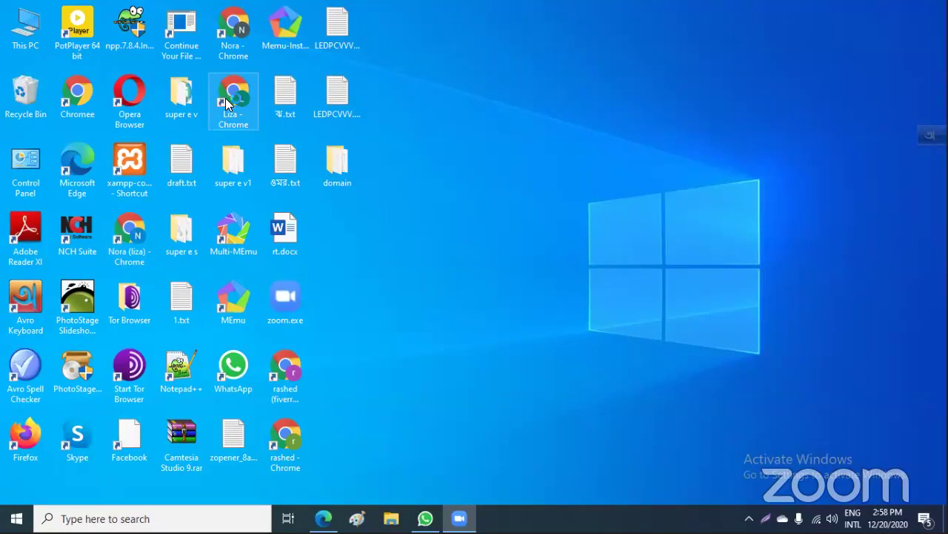
Open the Chrome profile and go to the Mailchimp website
double_click(225, 96)
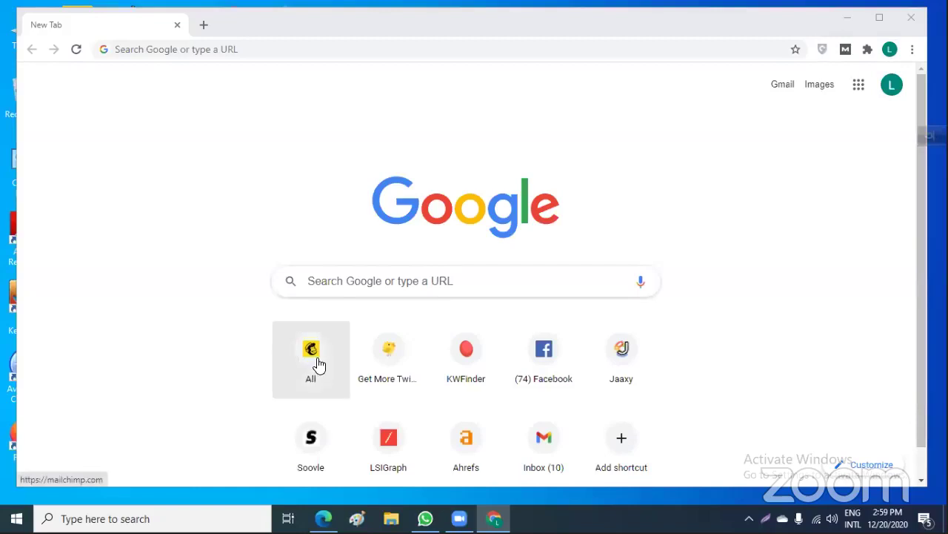
left_click(318, 364)
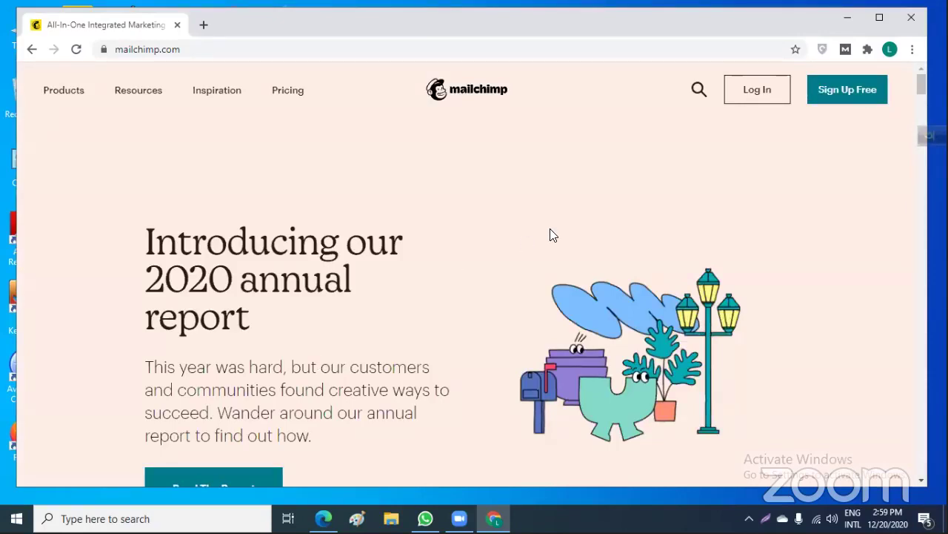
scroll(364, 284, "down", 4)
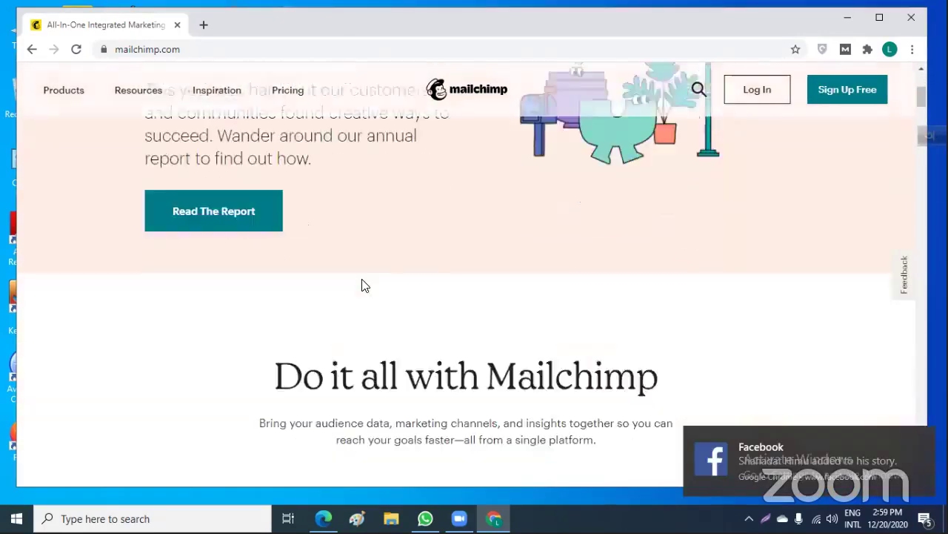
scroll(363, 284, "up", 3)
scroll(361, 282, "up", 1)
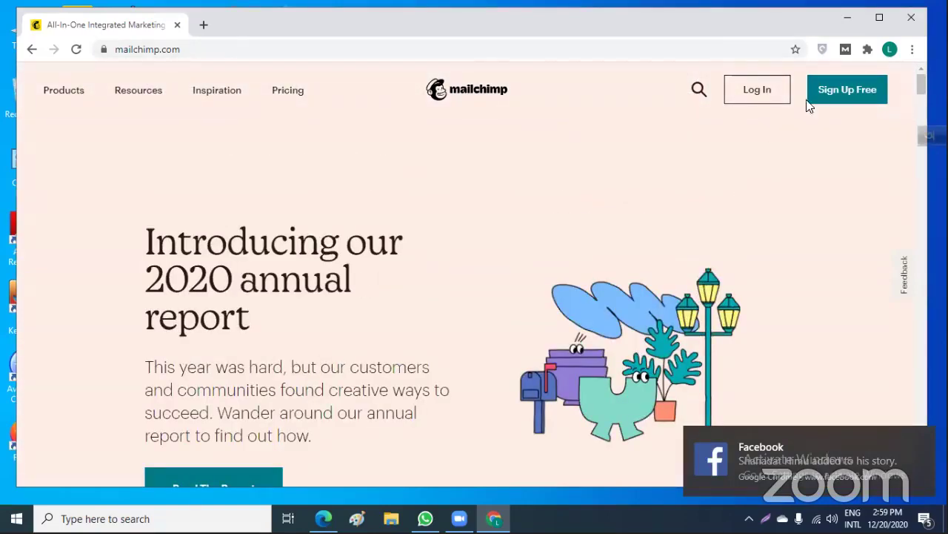
Log in to Mailchimp and postpone the security-information request with 'I'll do this later'
left_click(769, 97)
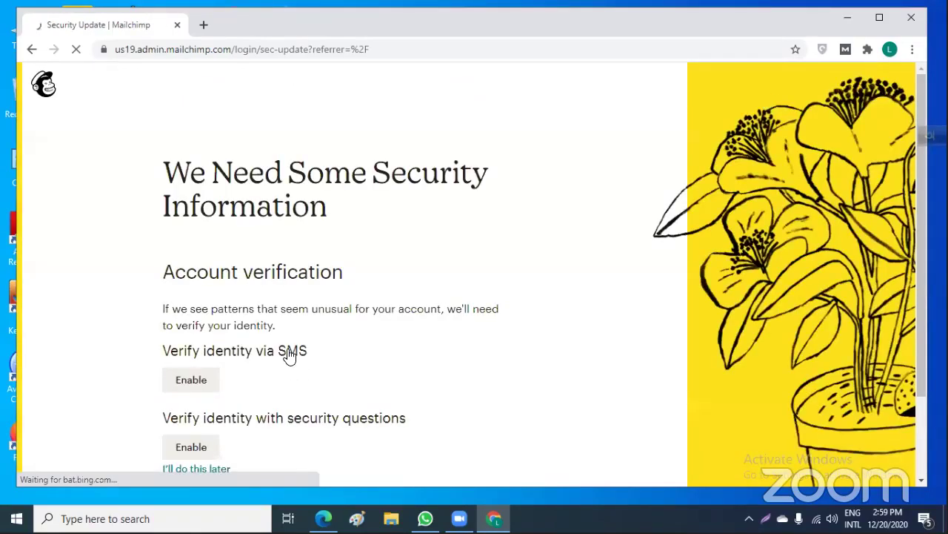
scroll(289, 348, "down", 1)
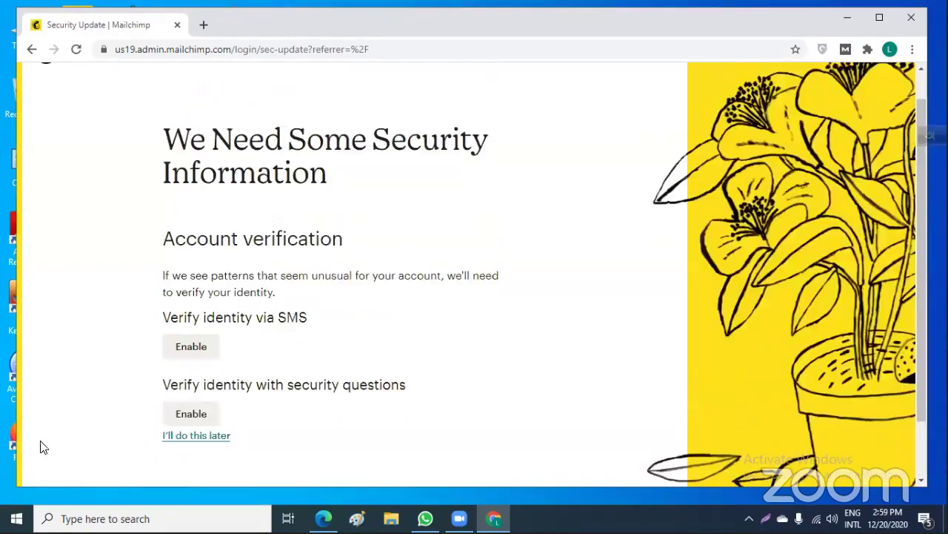
left_click(182, 439)
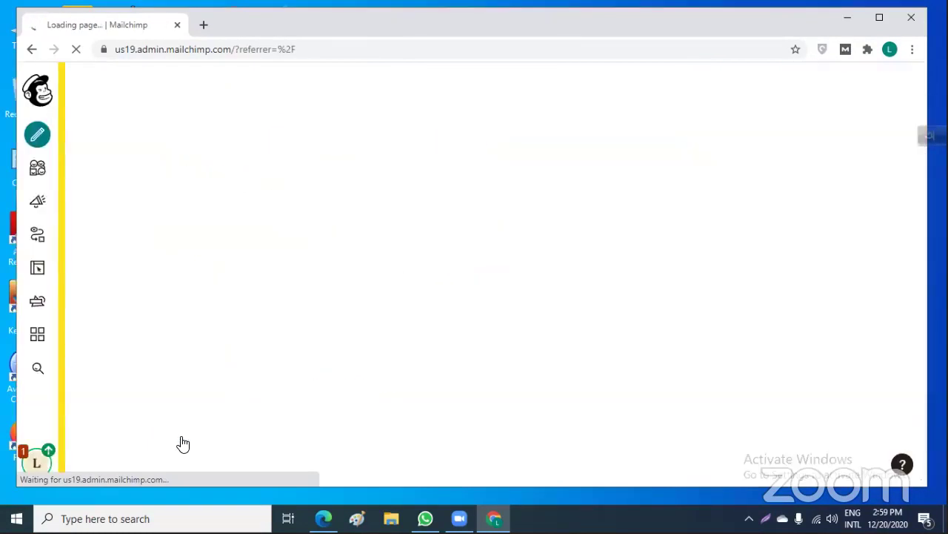
scroll(383, 396, "down", 4)
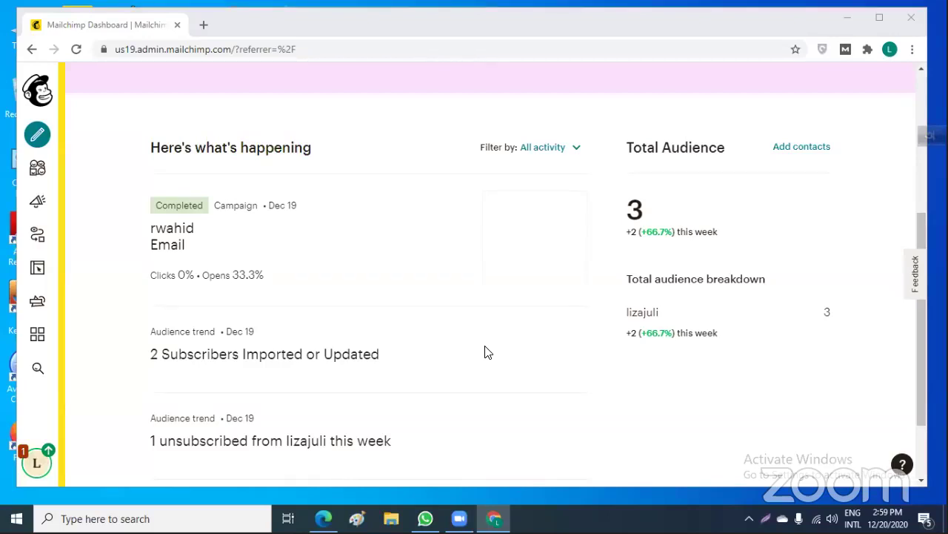
scroll(485, 345, "up", 1)
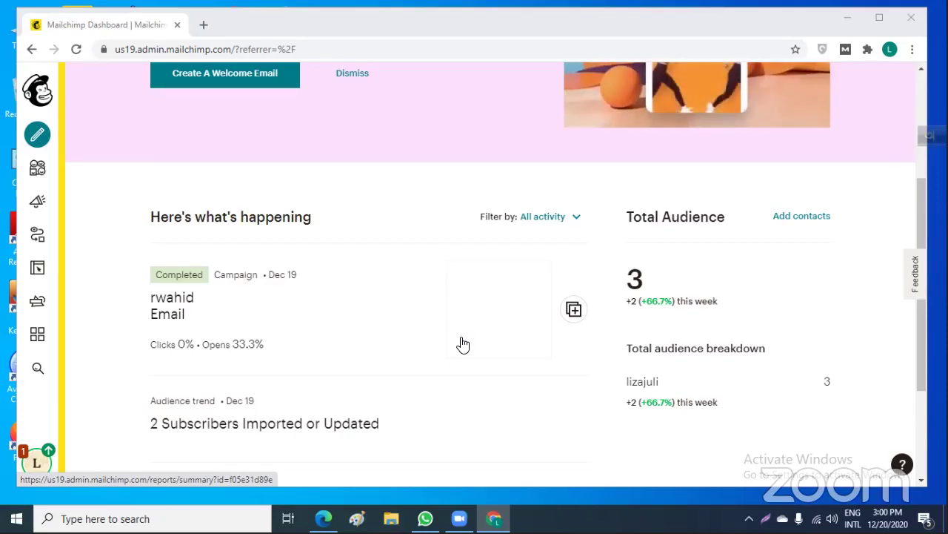
scroll(392, 329, "up", 2)
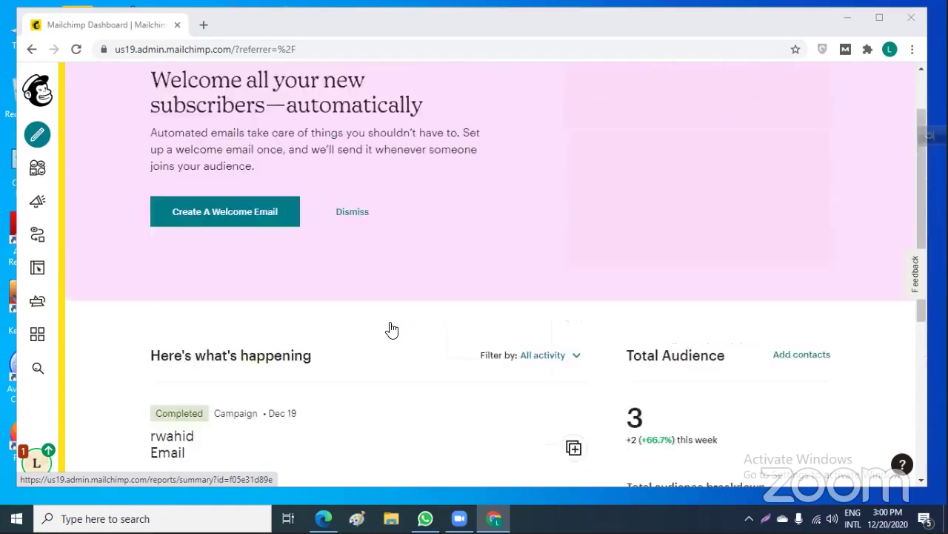
scroll(392, 329, "down", 2)
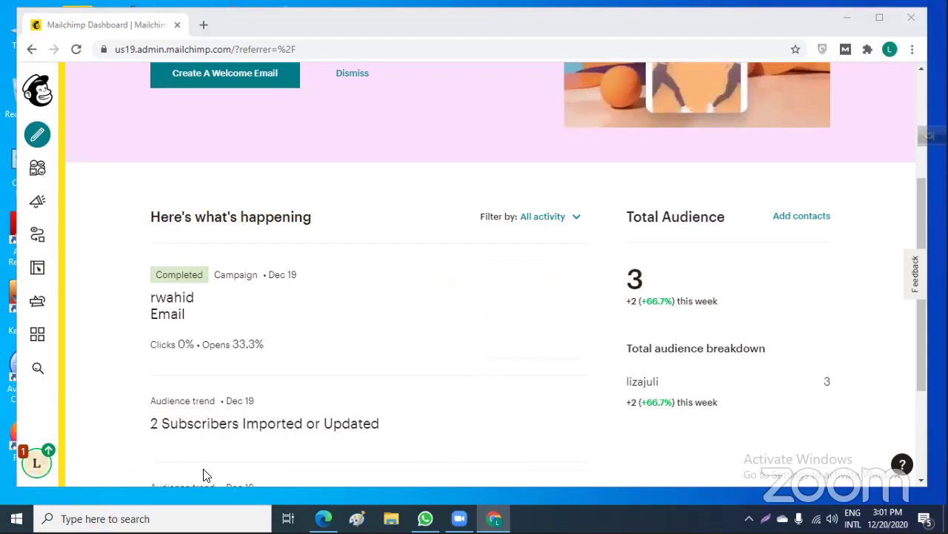
Go to Audience > All contacts and scroll to the table of three subscribed contacts
left_click(37, 168)
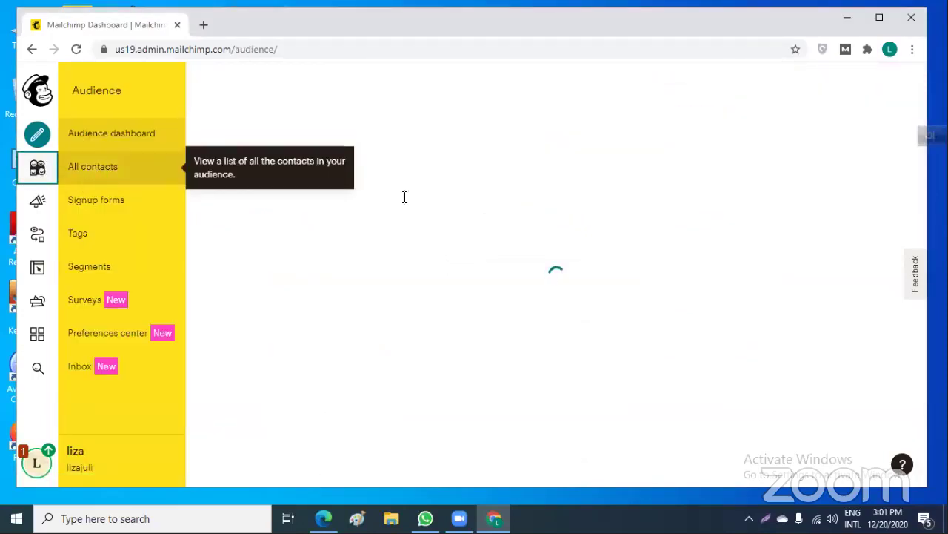
left_click(87, 169)
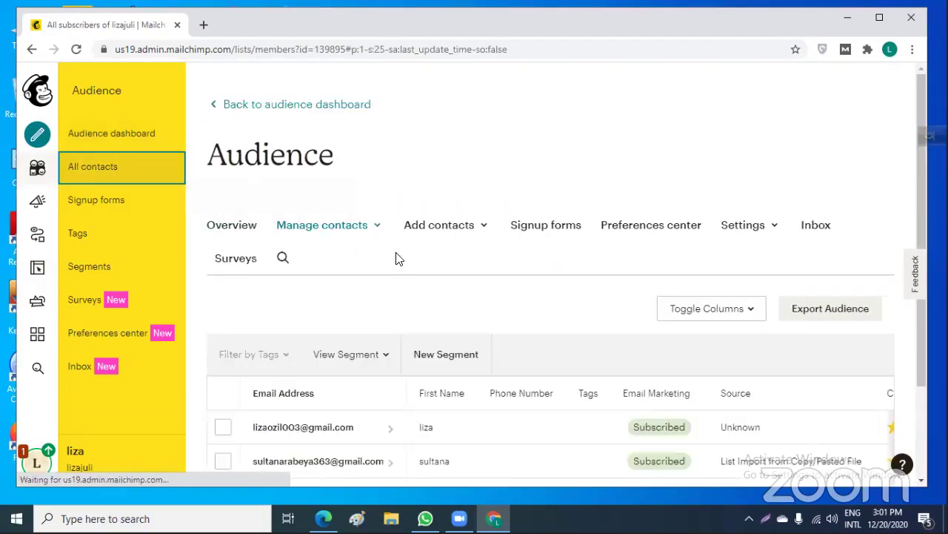
scroll(444, 289, "down", 3)
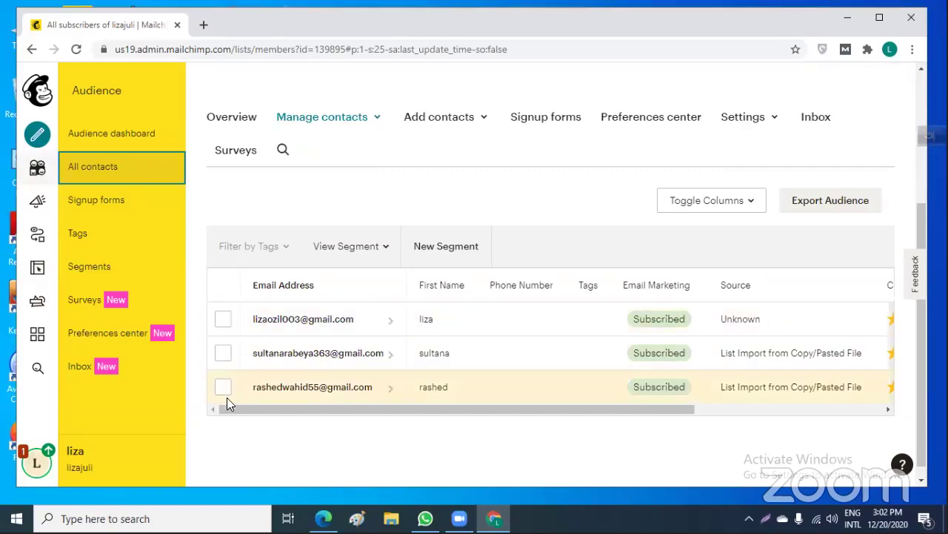
Select the first contact, check its Add or Remove Tags options, then open its profile page
left_click(223, 319)
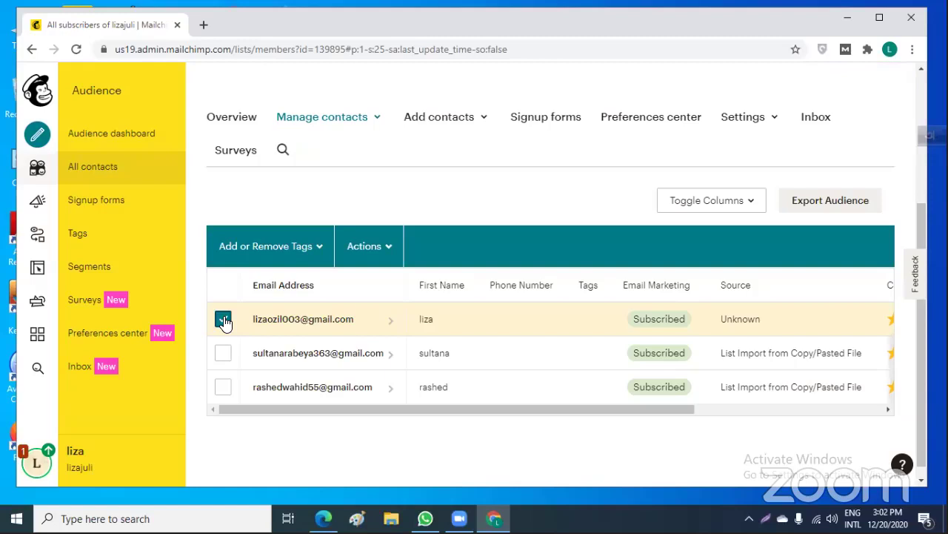
left_click(319, 250)
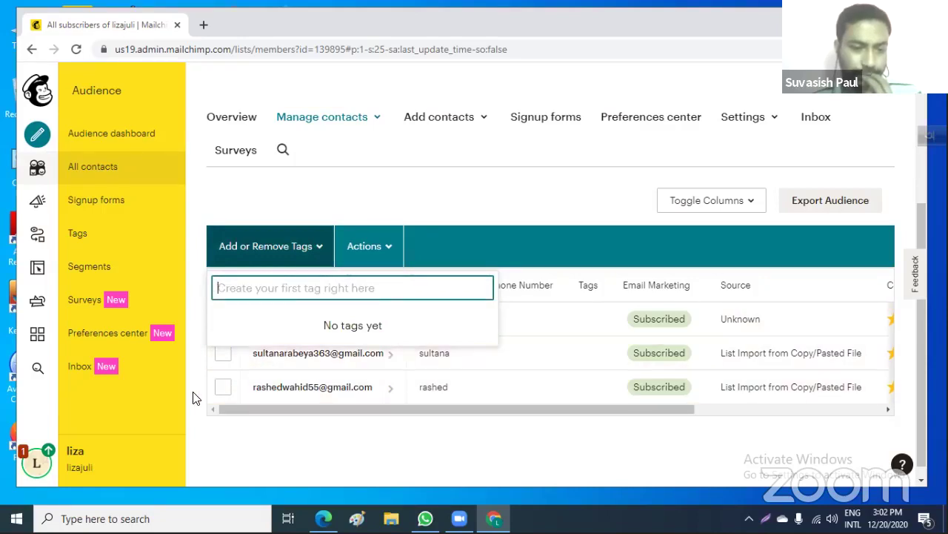
left_click(348, 445)
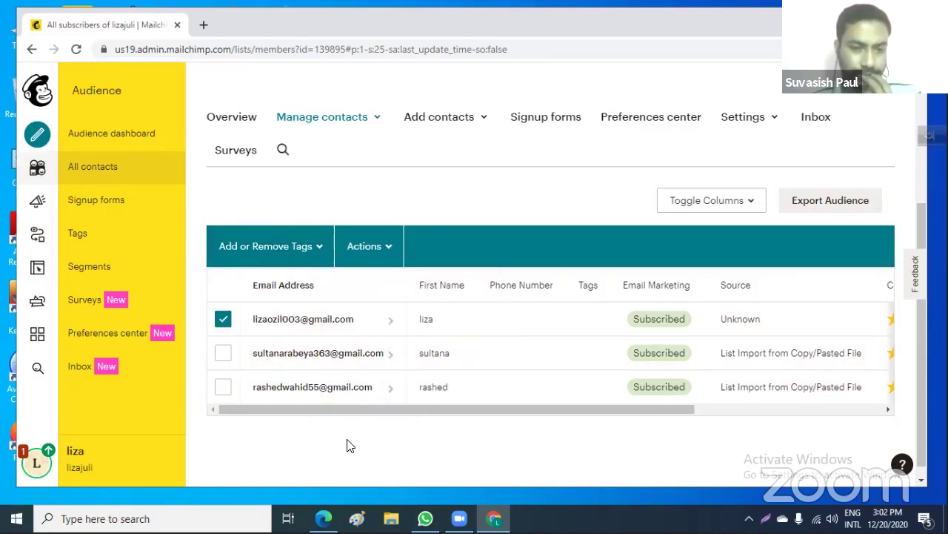
left_click(273, 320)
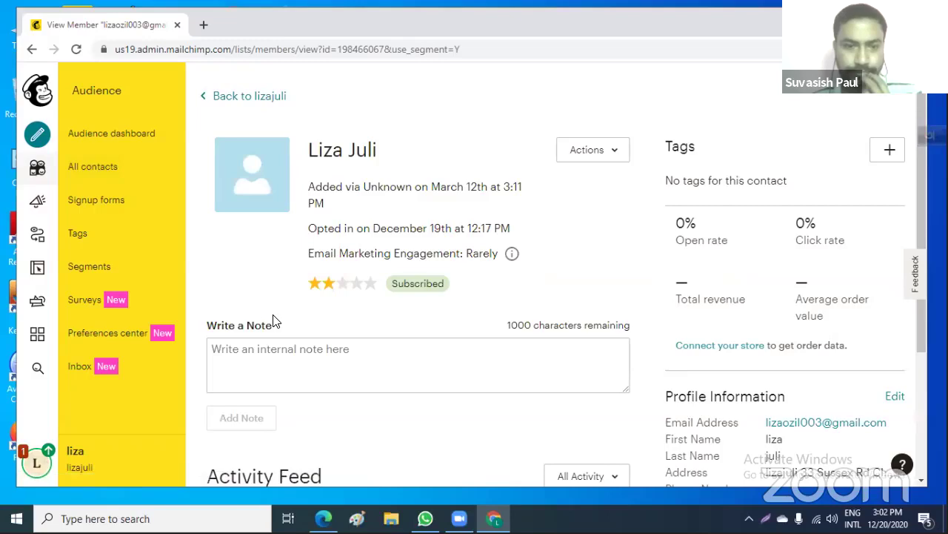
scroll(356, 404, "down", 3)
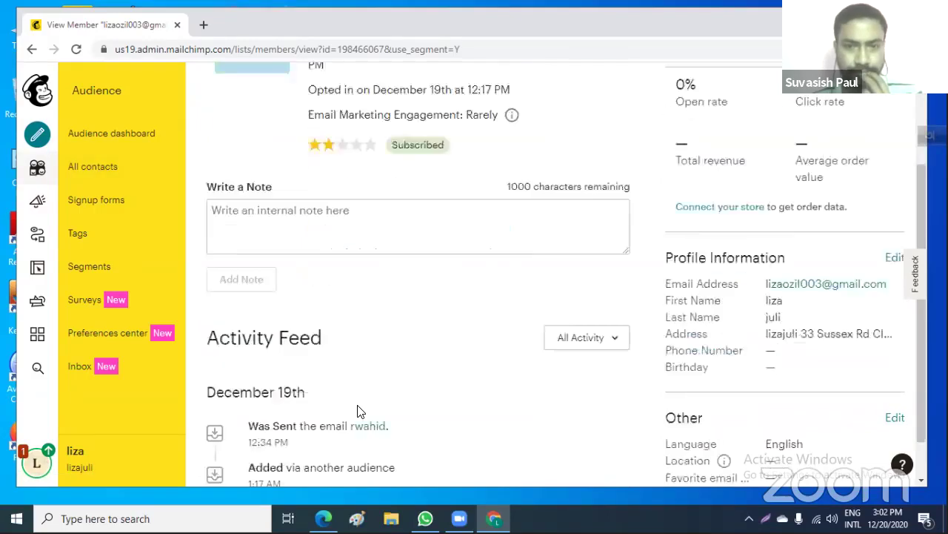
scroll(364, 398, "up", 3)
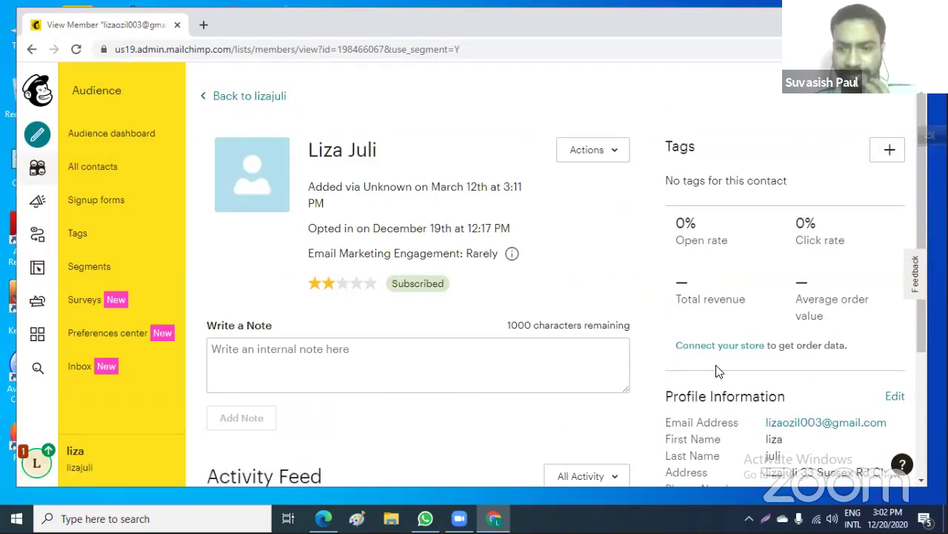
Open the contact's Edit Profile form and look over its fields
left_click(893, 397)
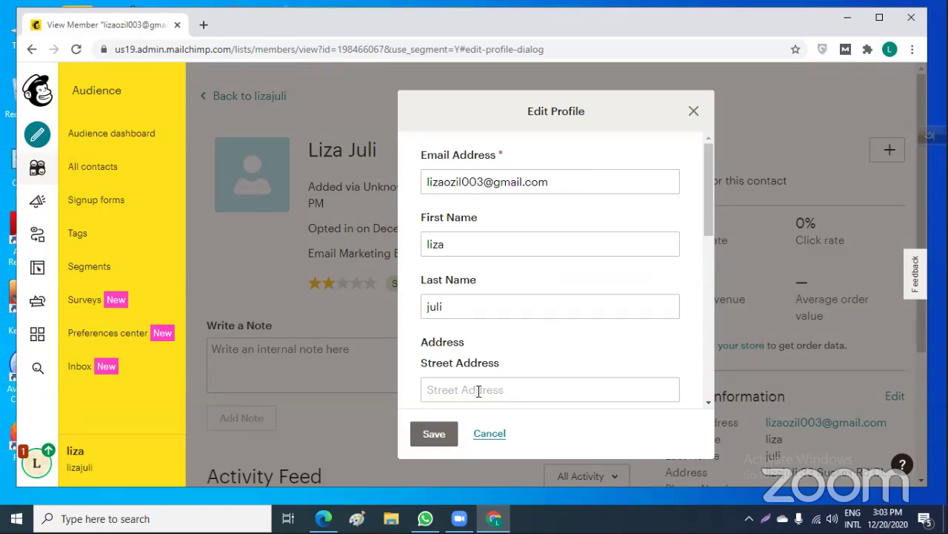
scroll(536, 278, "down", 6)
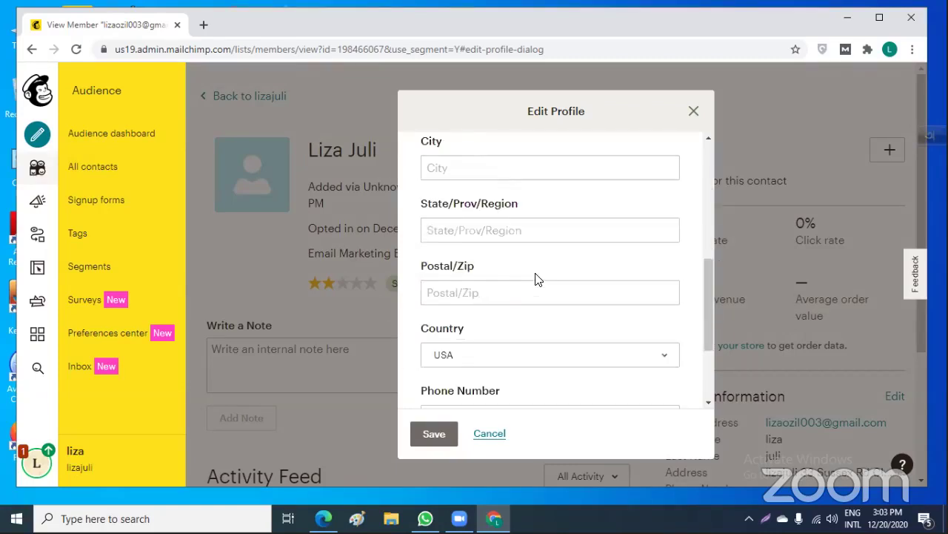
scroll(538, 278, "up", 5)
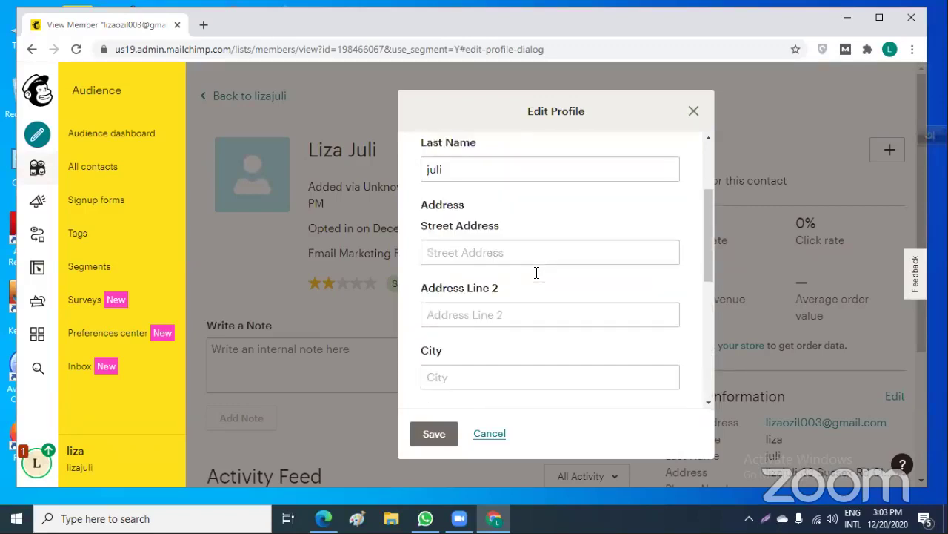
scroll(538, 279, "up", 1)
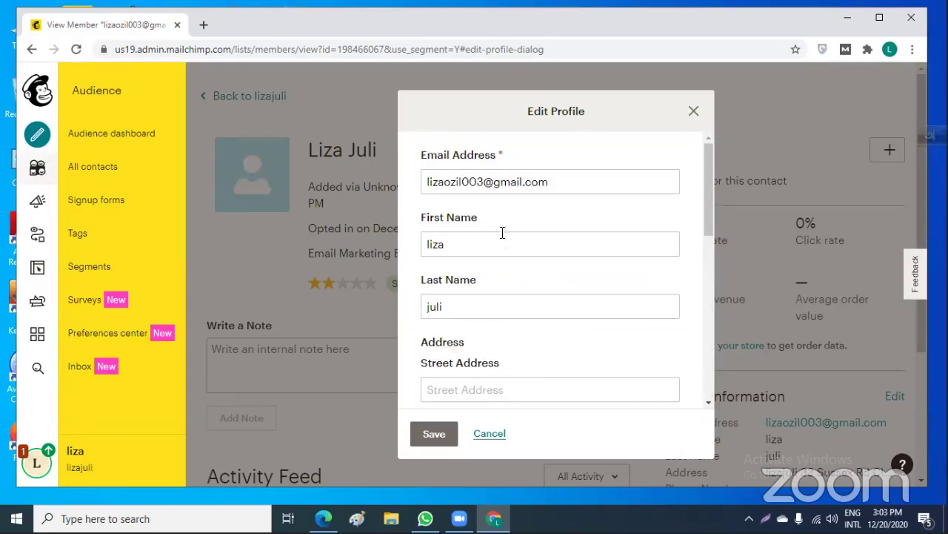
Change then restore the email's last digit, and close the editor without saving
left_click(483, 183)
key("BackSpace")
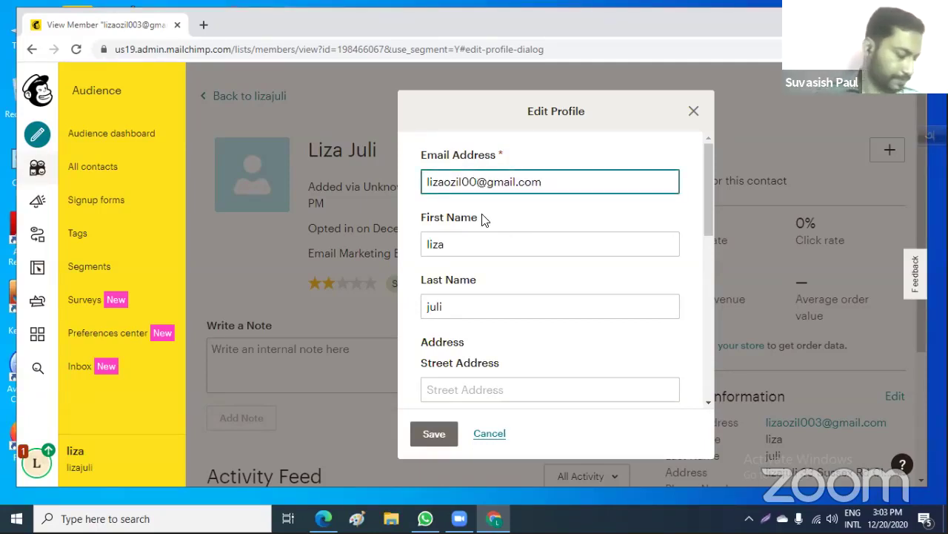
type("2")
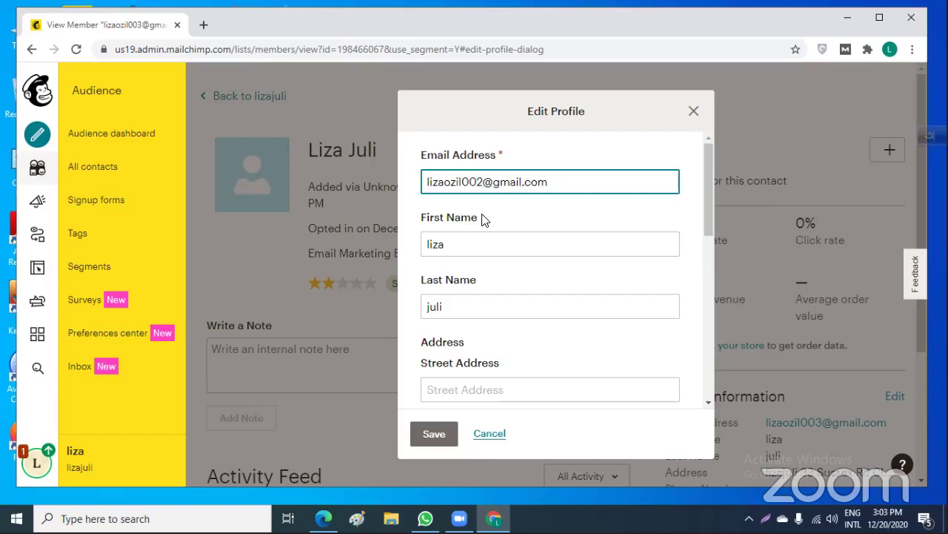
key("BackSpace")
type("3")
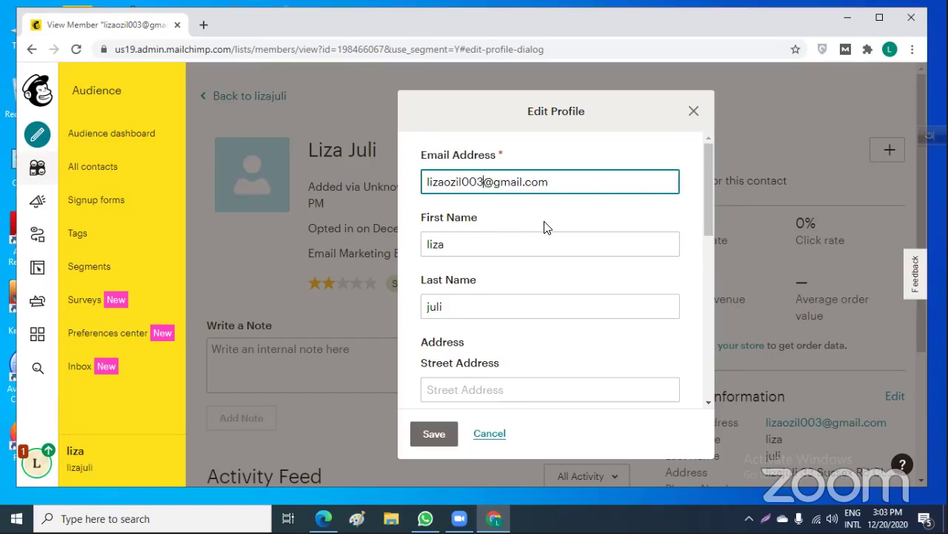
left_click(546, 222)
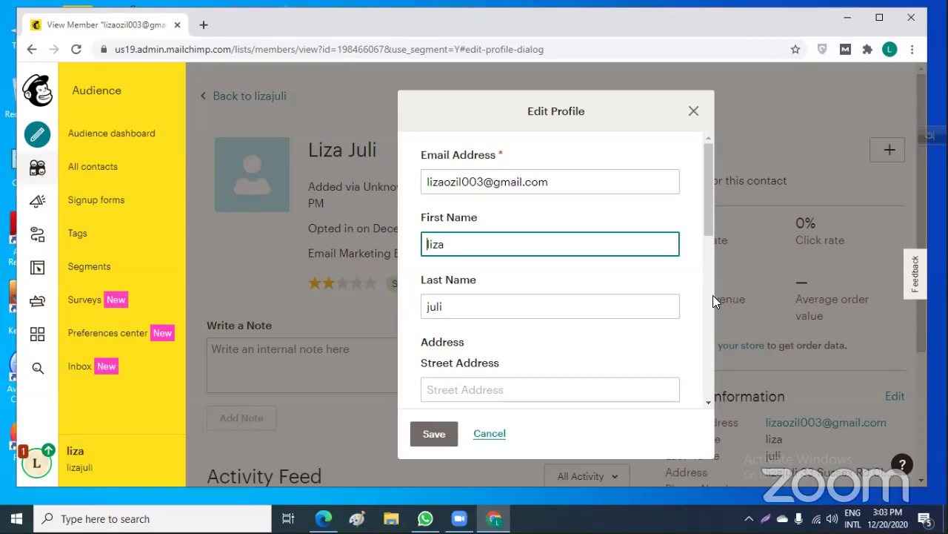
left_click(691, 109)
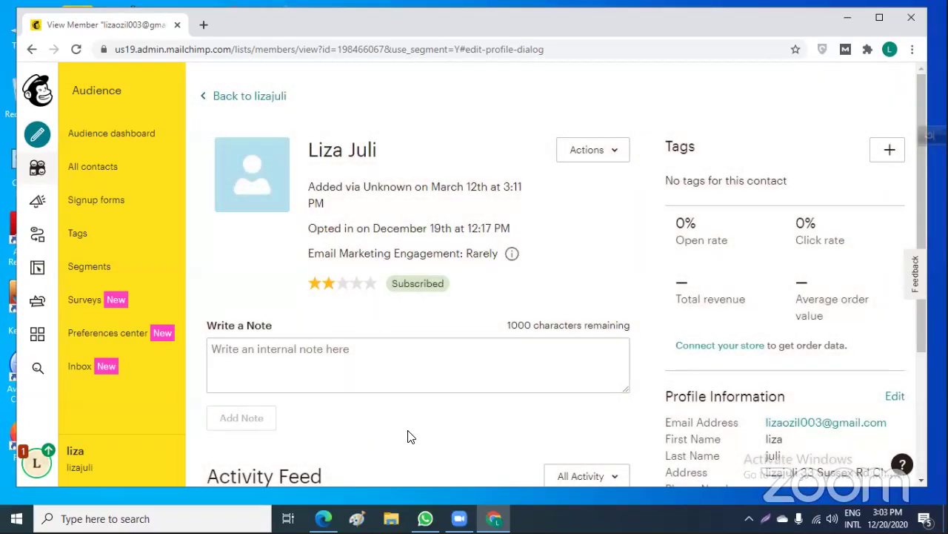
Return to the contact page and choose Remove contact from the Actions dropdown
left_click(30, 52)
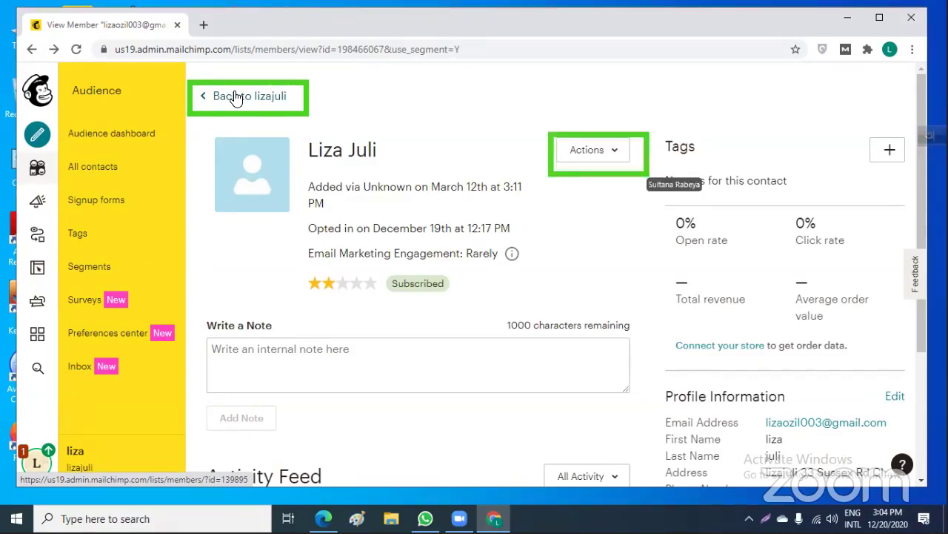
left_click(608, 154)
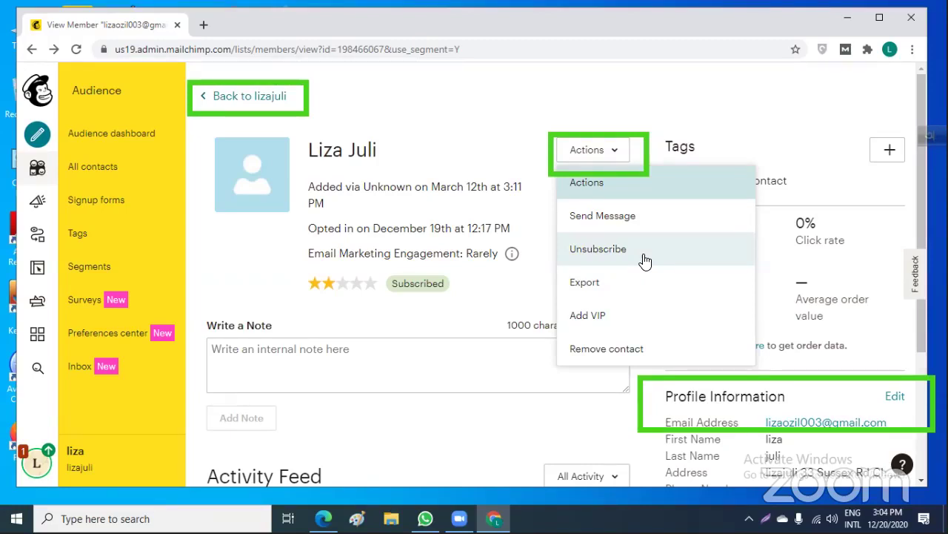
left_click(615, 350)
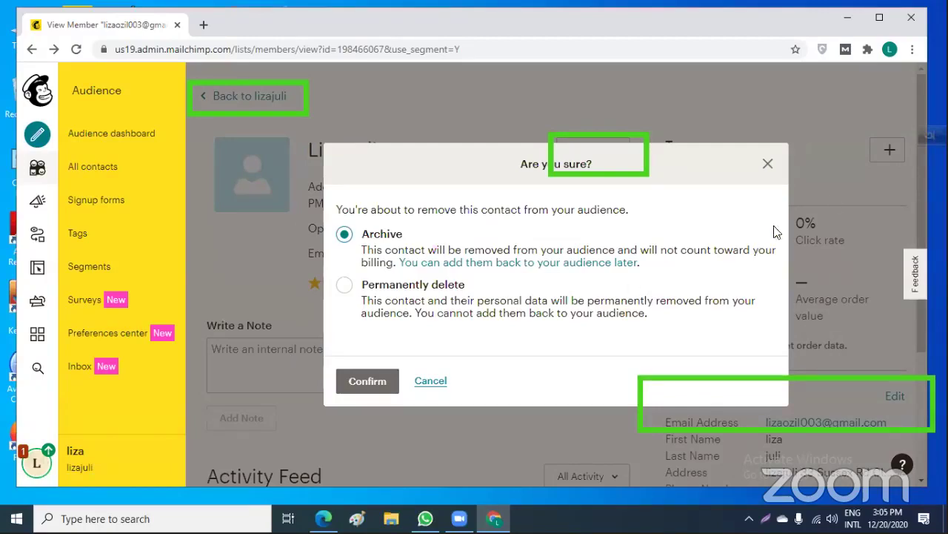
Cancel the contact removal and return to the audience's list of three contacts
left_click(768, 163)
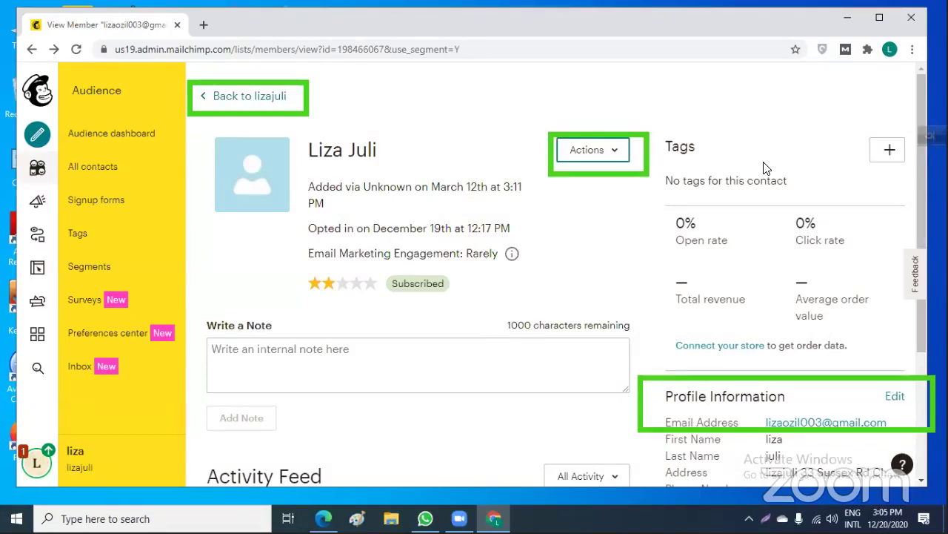
left_click(256, 100)
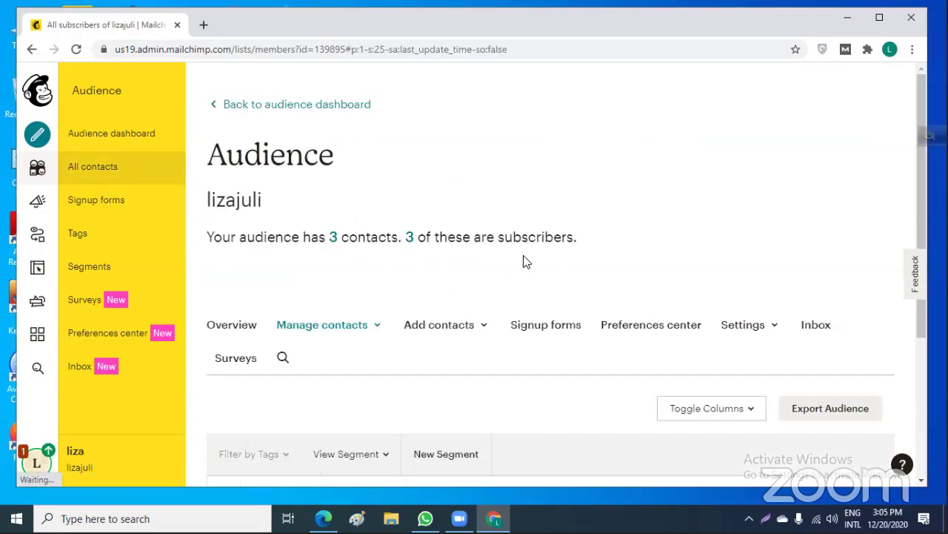
scroll(523, 260, "down", 3)
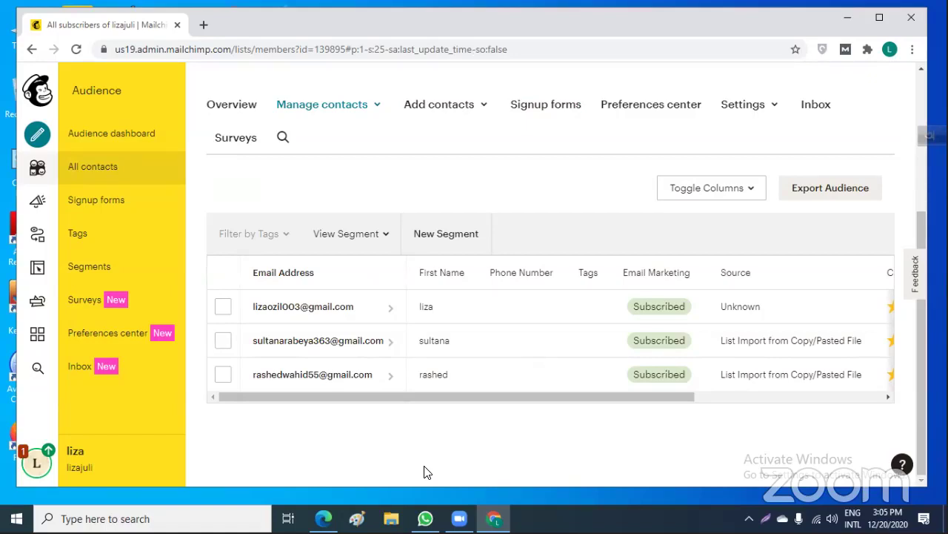
left_click(470, 106)
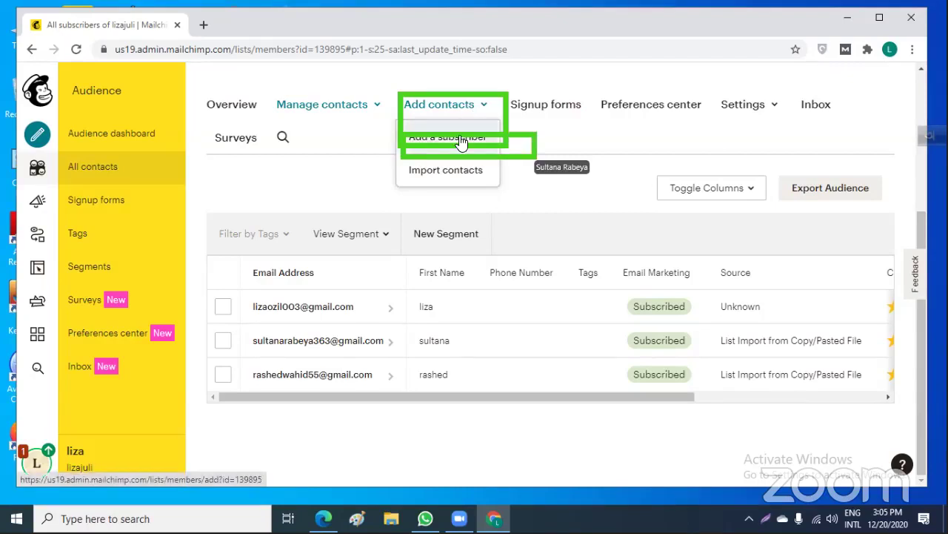
Open Add a subscriber and scroll through its birthday, tags and permission fields to Subscribe
left_click(461, 142)
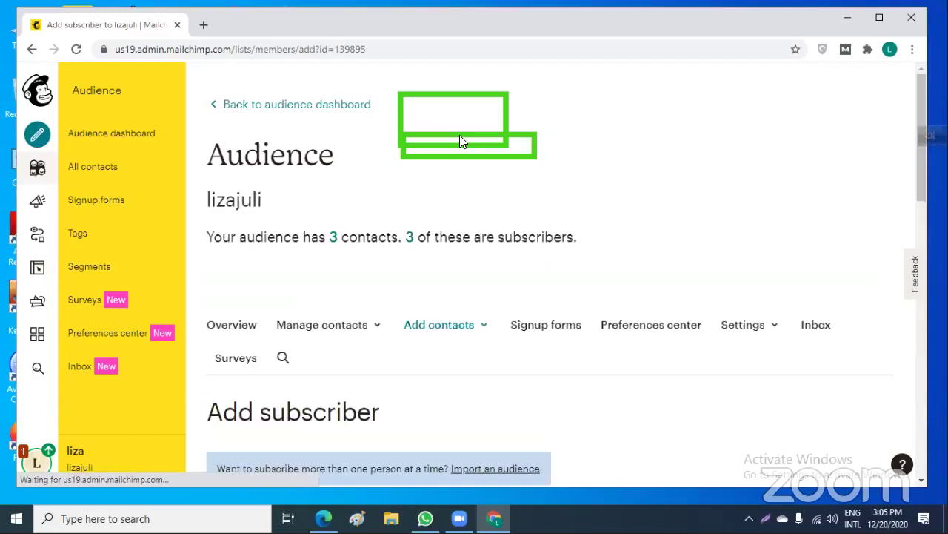
scroll(530, 360, "down", 2)
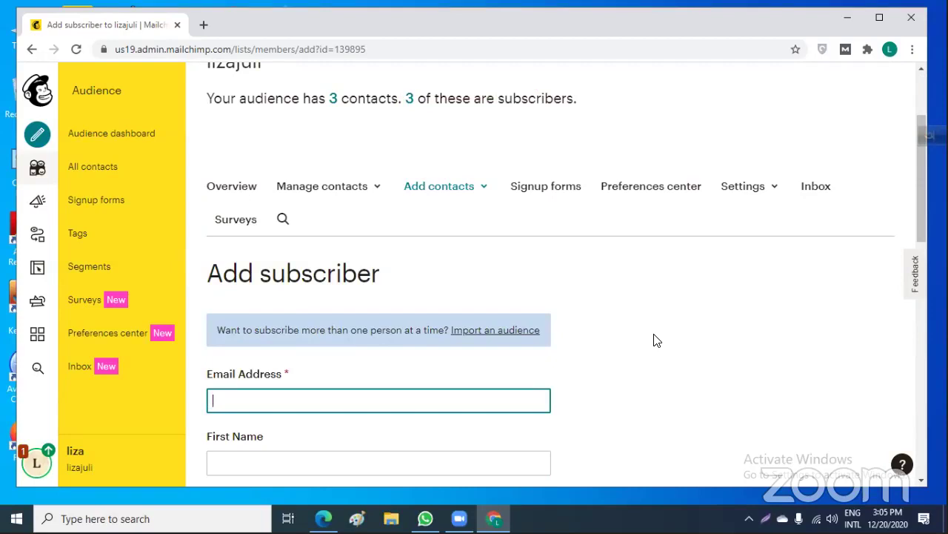
scroll(619, 340, "down", 2)
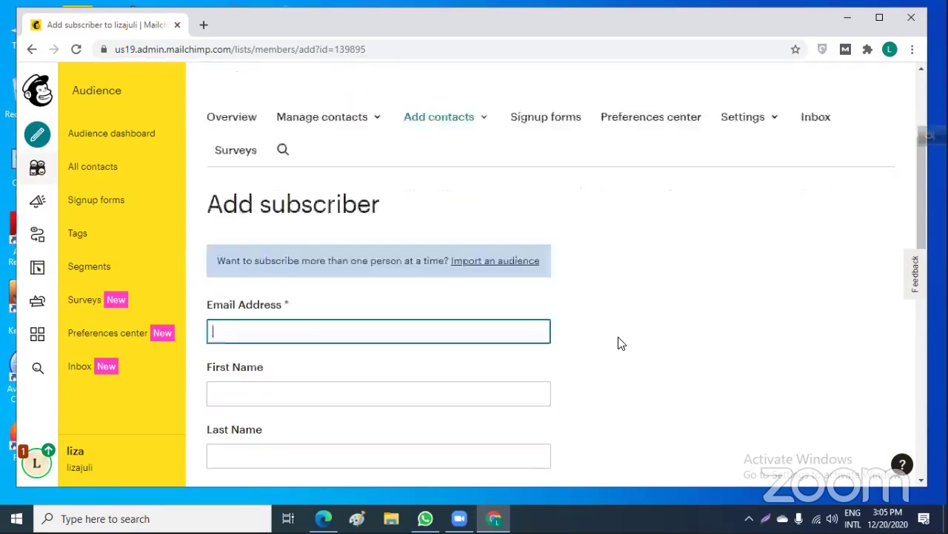
scroll(623, 341, "down", 1)
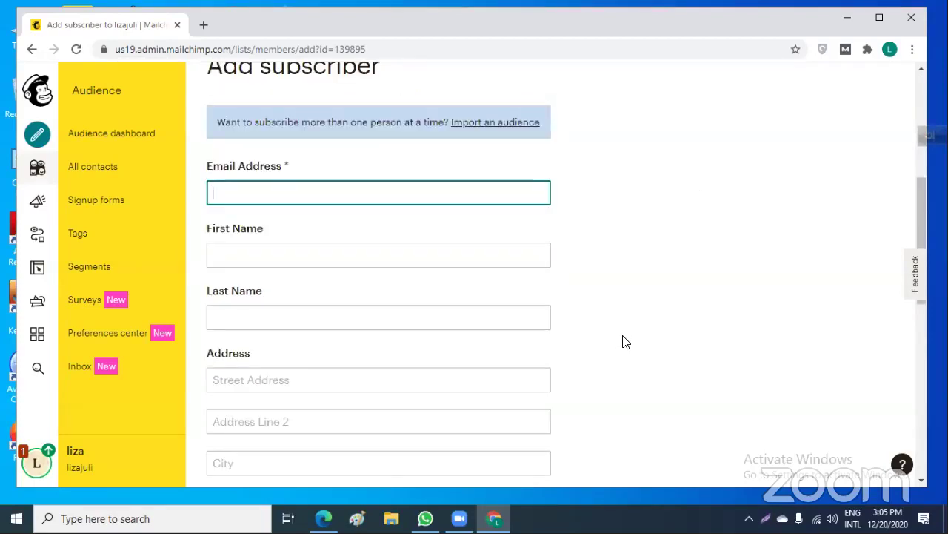
scroll(624, 342, "down", 1)
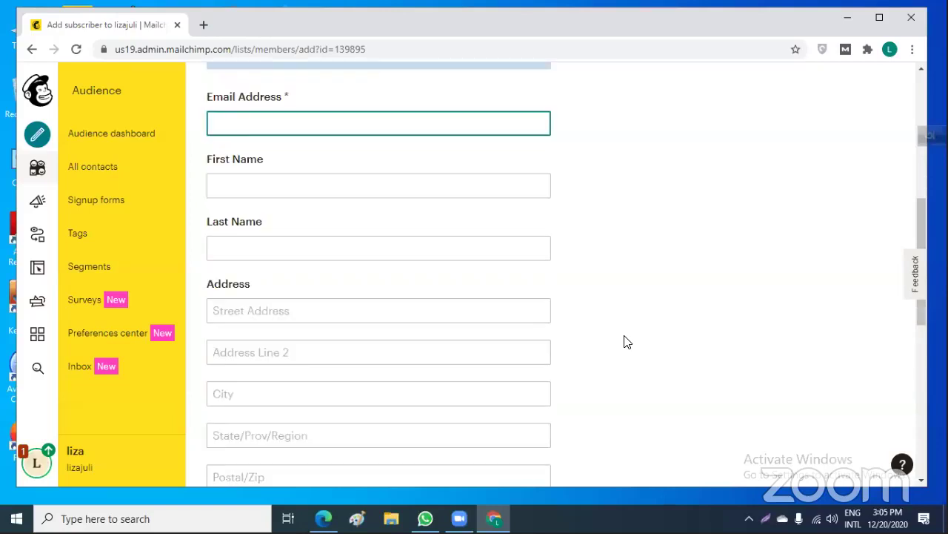
scroll(625, 341, "down", 1)
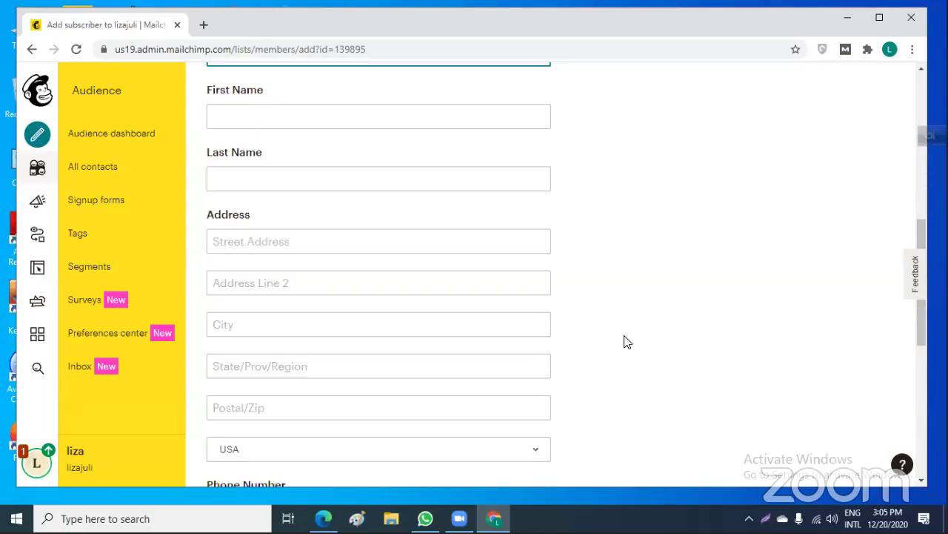
scroll(625, 342, "down", 1)
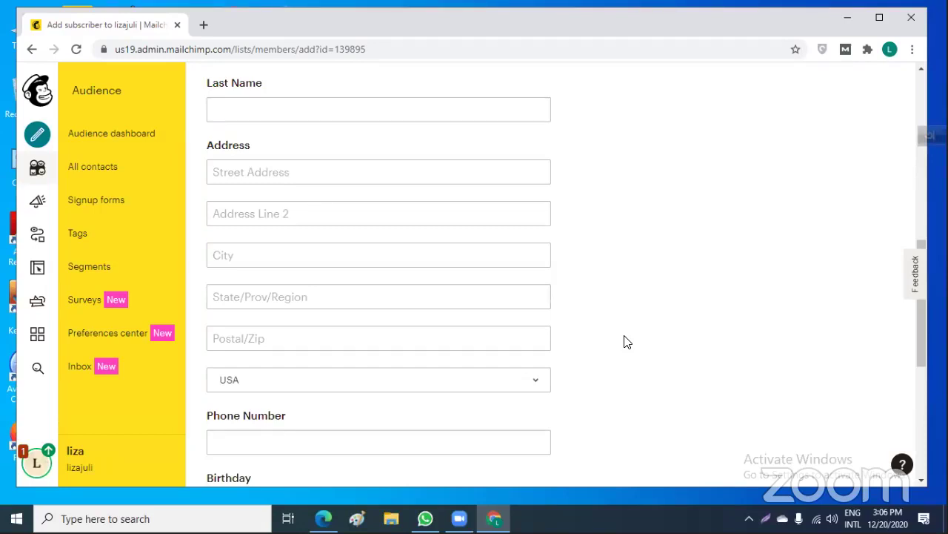
scroll(625, 342, "down", 1)
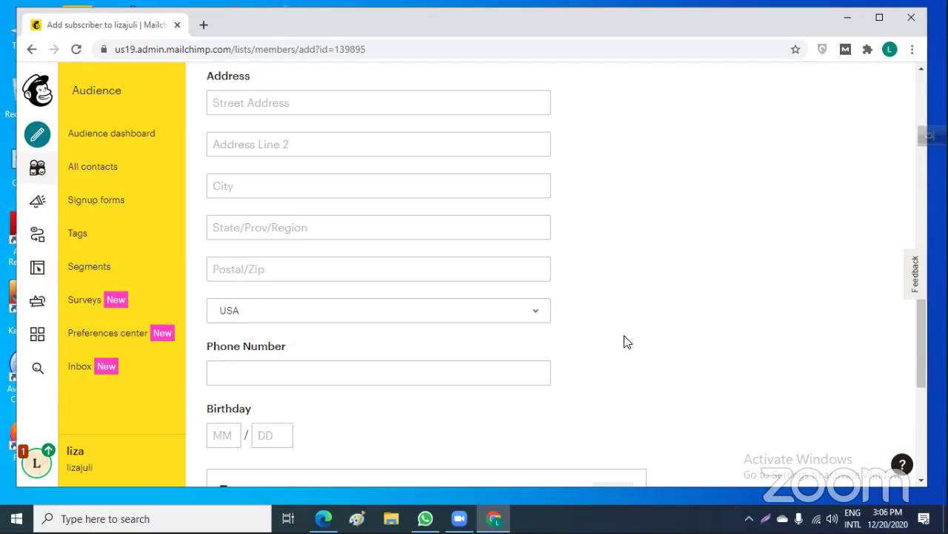
scroll(625, 342, "down", 2)
scroll(625, 342, "up", 2)
scroll(702, 260, "down", 4)
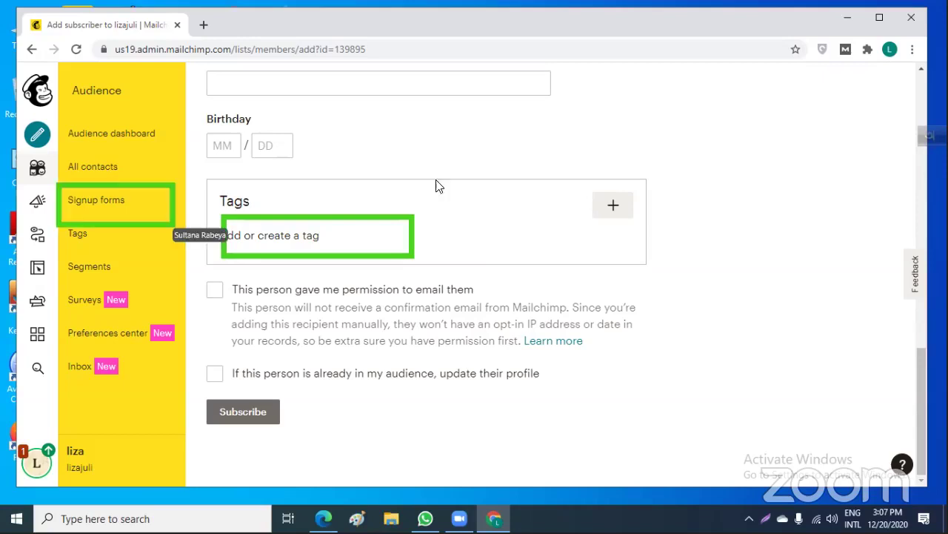
Open Signup forms and scroll to the Form builder, Embedded, Subscriber pop-up and Contact Form options
left_click(100, 201)
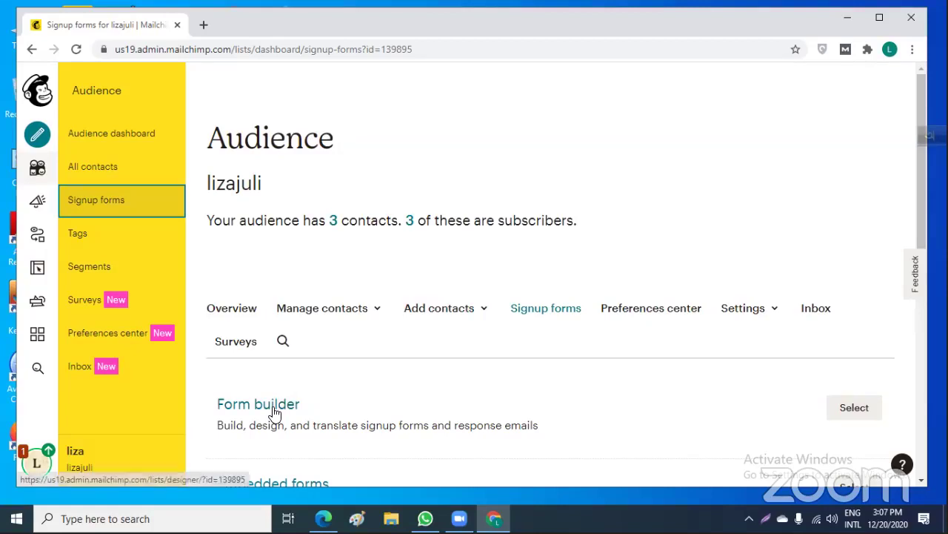
scroll(274, 412, "down", 3)
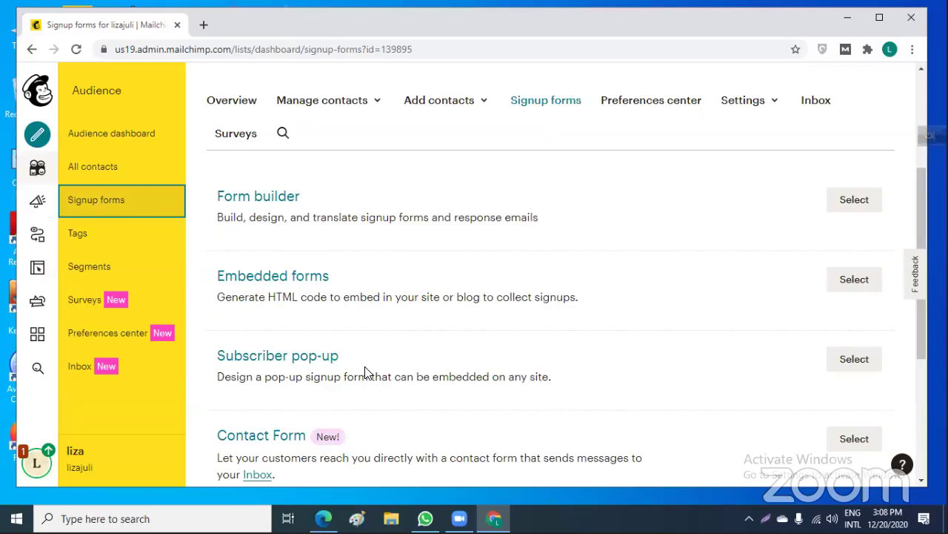
Open the Subscriber pop-up builder and choose Create a new field from the add-field menu
left_click(275, 363)
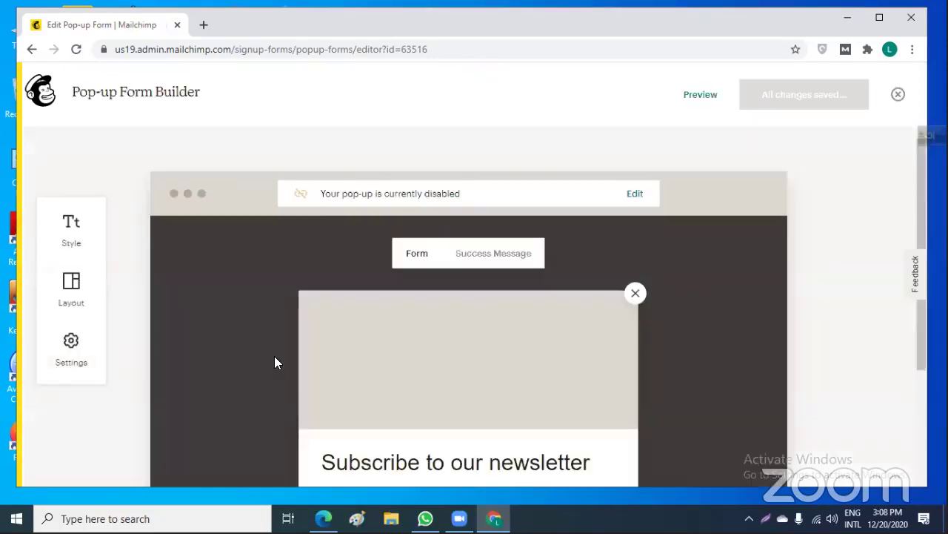
scroll(391, 376, "down", 3)
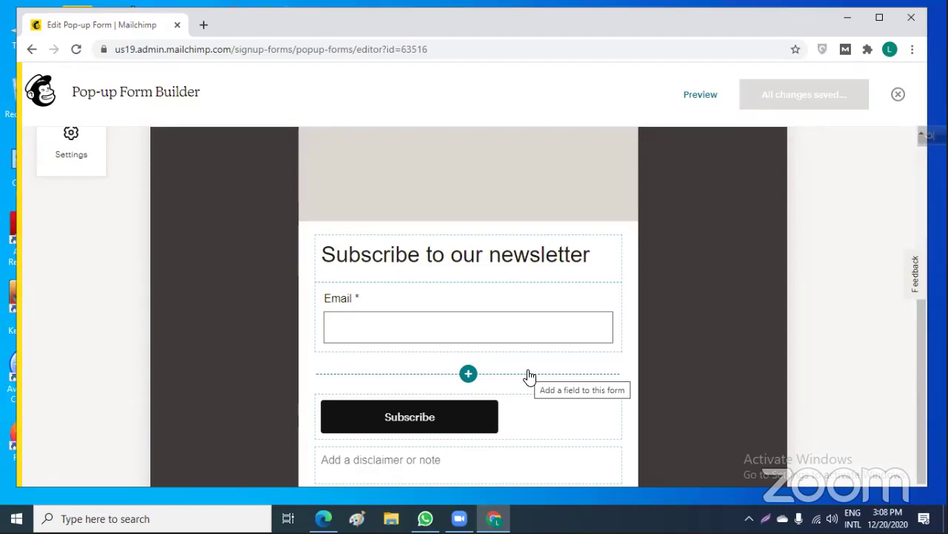
left_click(470, 374)
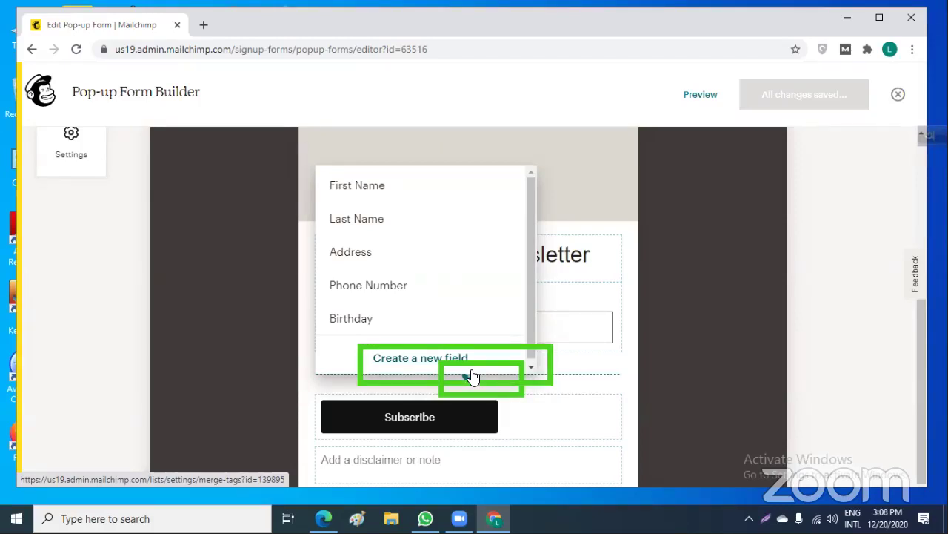
left_click(419, 361)
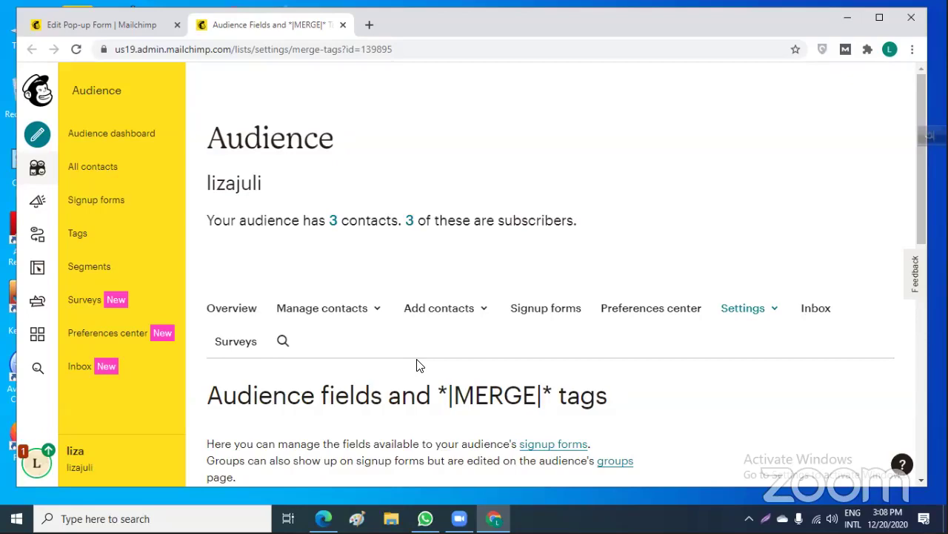
Scroll the audience fields list down through LNAME, ADDRESS and PHONE to BIRTHDAY
scroll(418, 365, "down", 2)
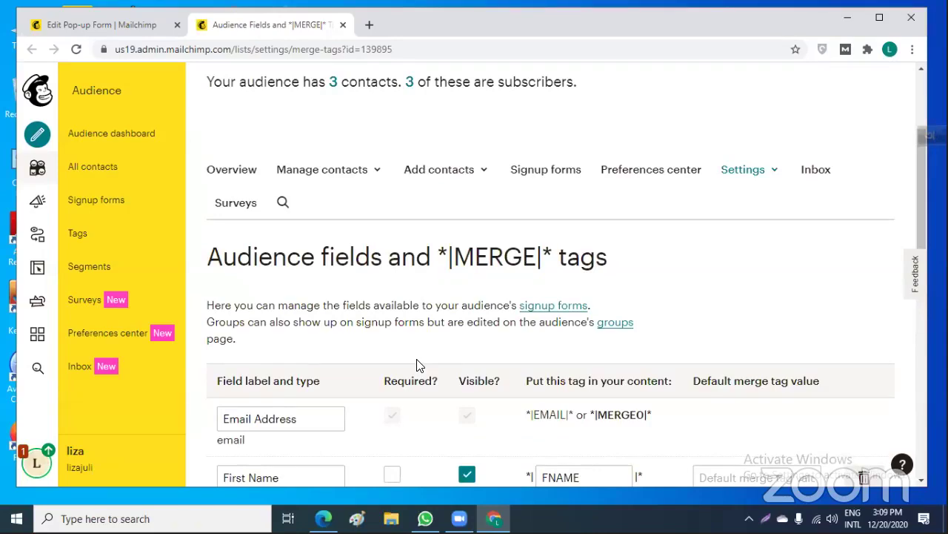
scroll(417, 365, "down", 4)
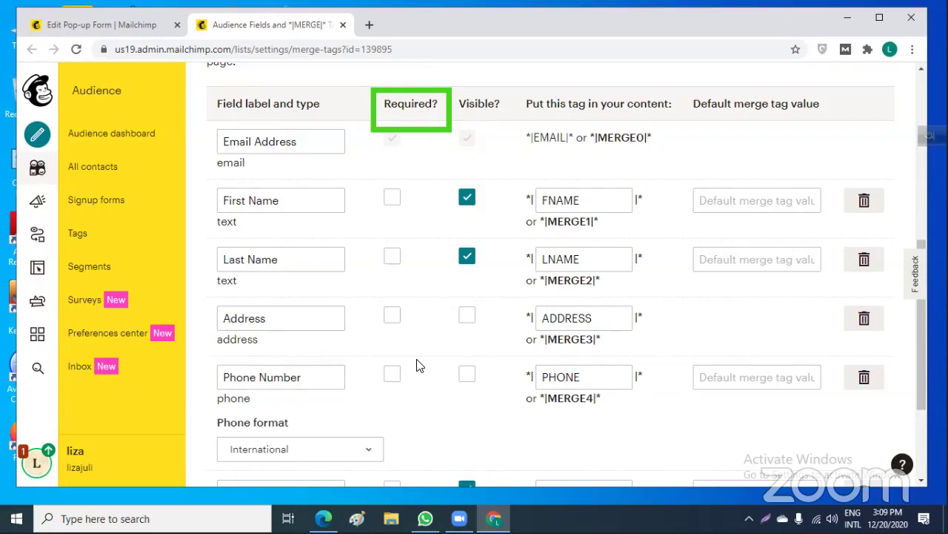
scroll(404, 303, "down", 3)
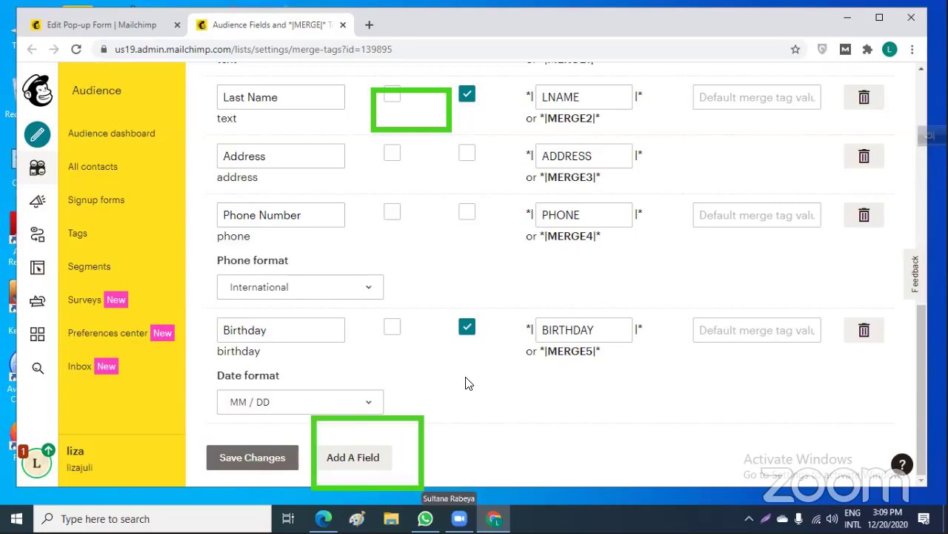
Add a new Website-type field to the audience's fields
left_click(337, 457)
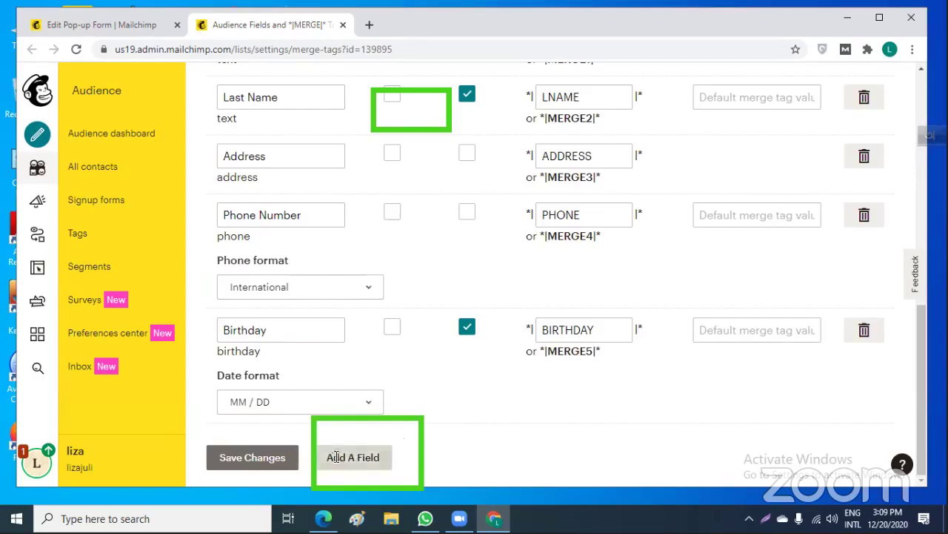
scroll(476, 401, "down", 2)
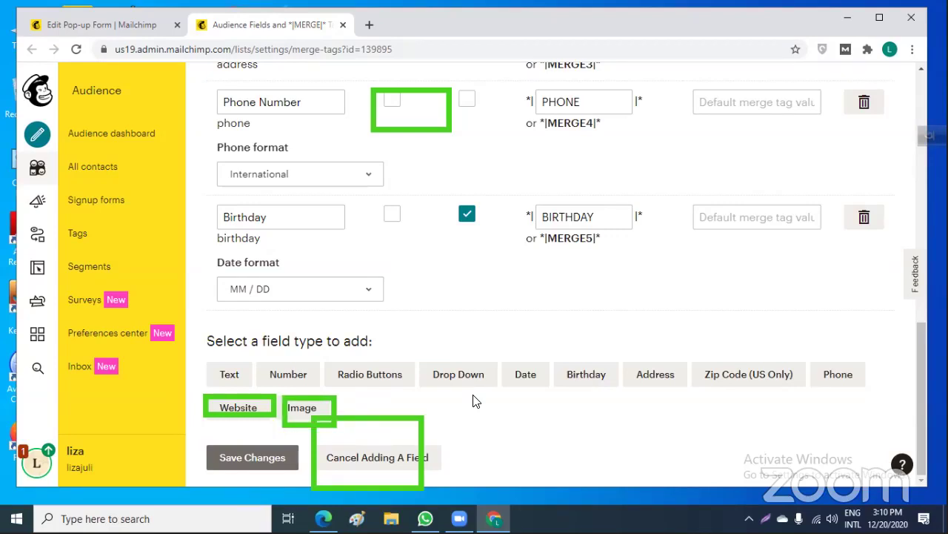
left_click(250, 409)
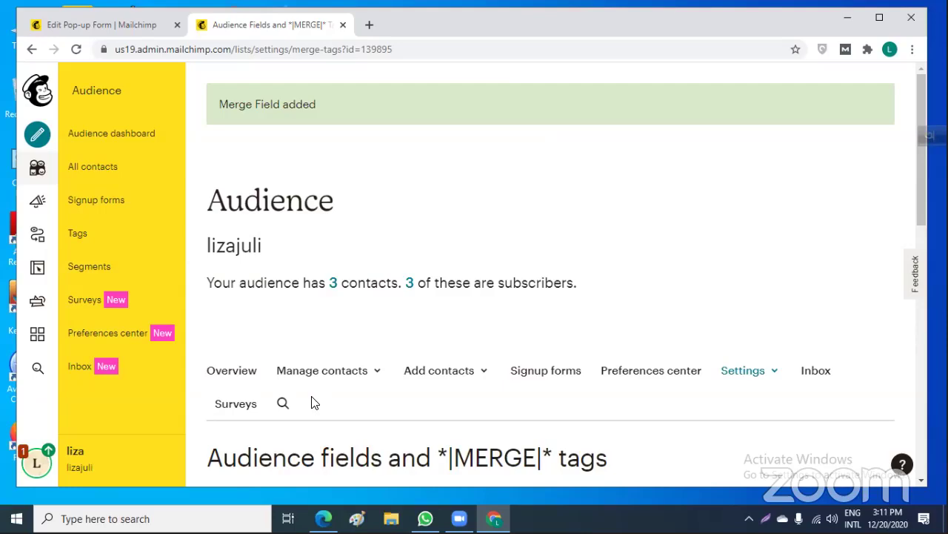
scroll(312, 402, "down", 5)
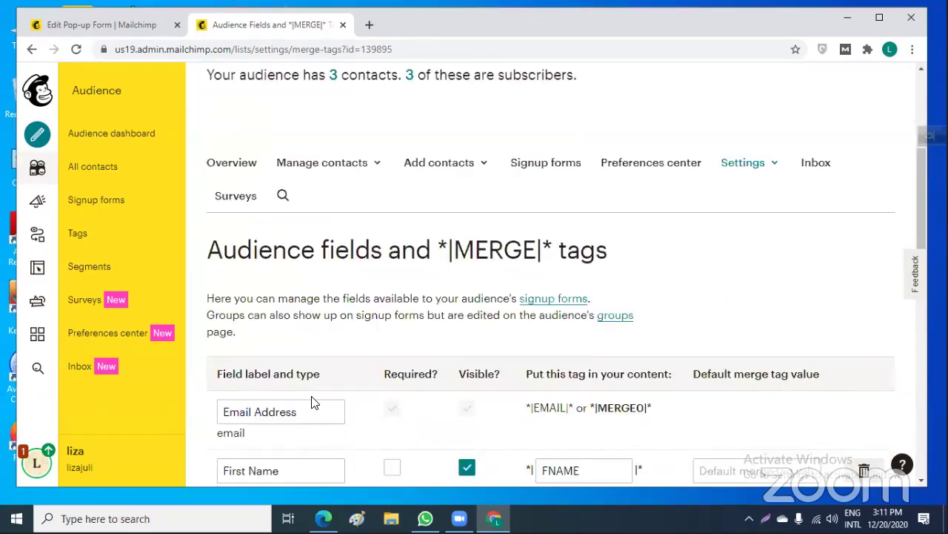
scroll(313, 397, "down", 1)
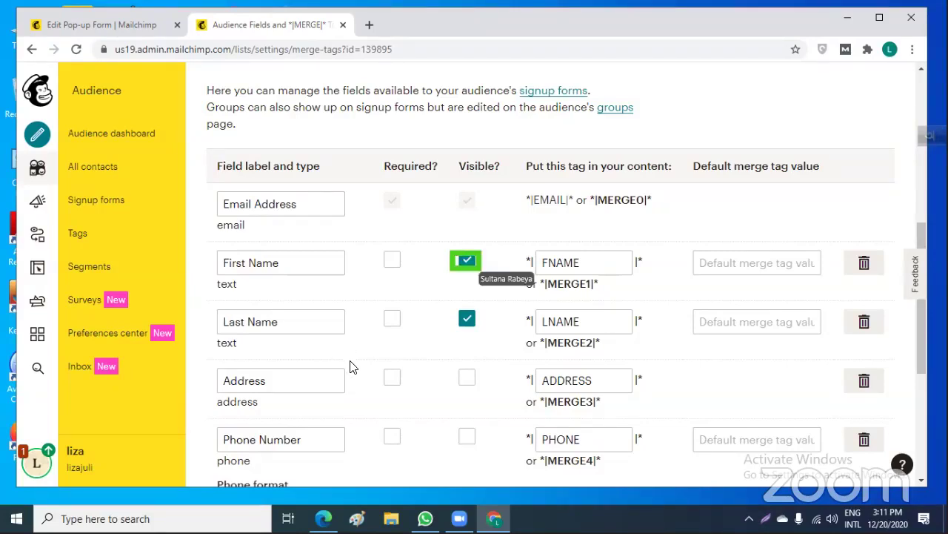
Make First Name and Last Name required fields while keeping both visible on the form
left_click(468, 262)
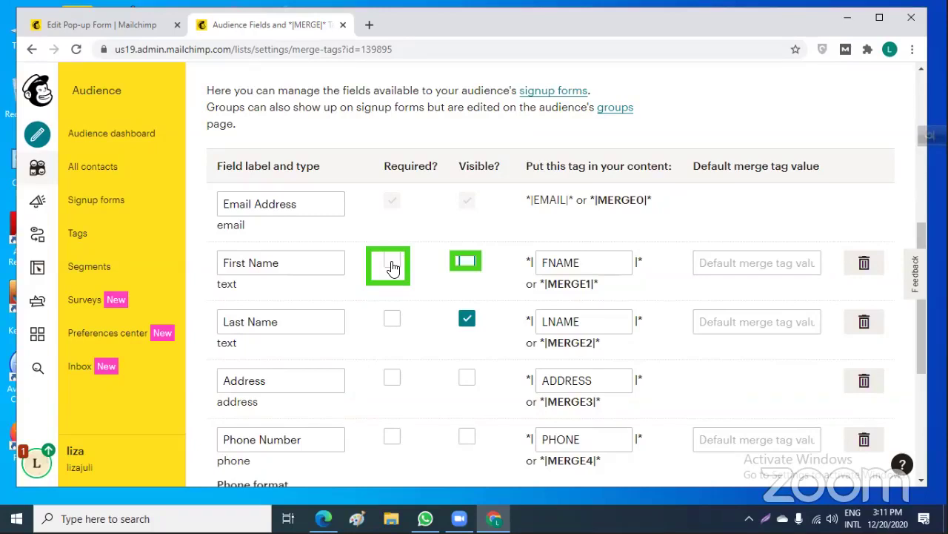
left_click(392, 265)
left_click(466, 319)
left_click(392, 319)
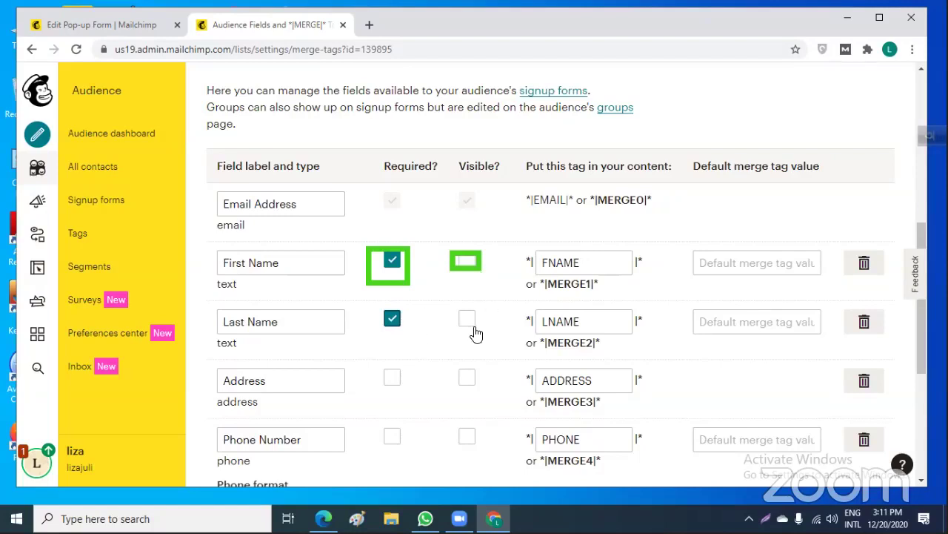
left_click(466, 262)
left_click(467, 320)
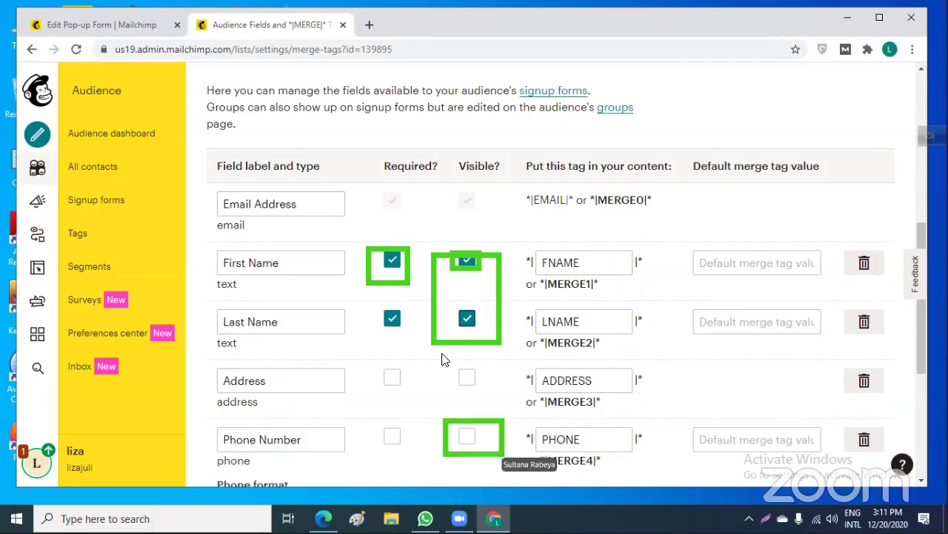
Tick Visible for the Phone Number field so it appears on the signup form
scroll(440, 357, "down", 2)
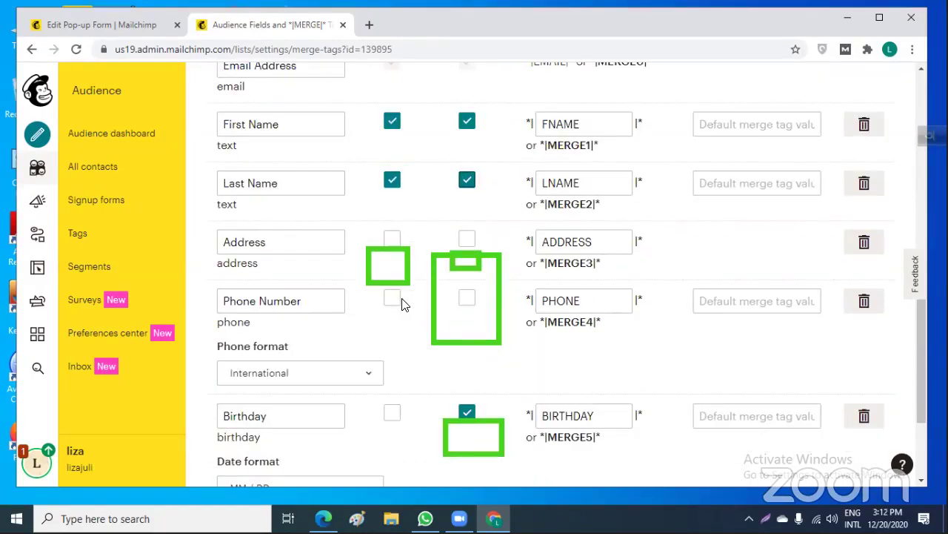
left_click(467, 299)
left_click(467, 298)
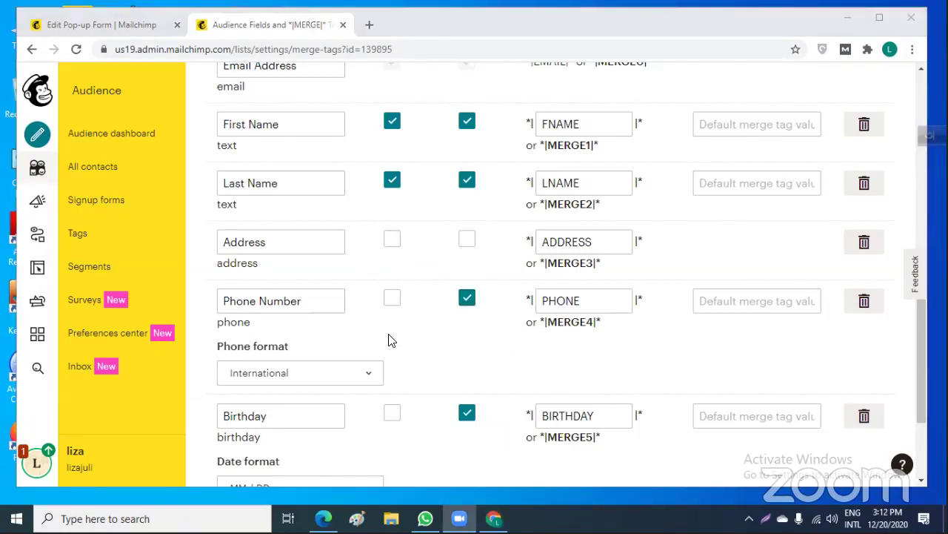
Rename the Untitled field label to 'website' and save the audience field changes
scroll(392, 340, "down", 2)
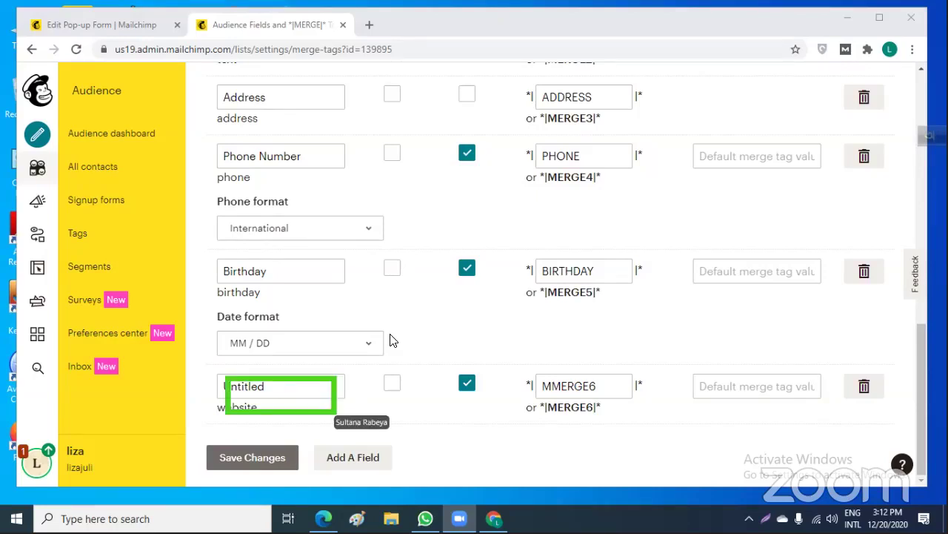
left_click(300, 392)
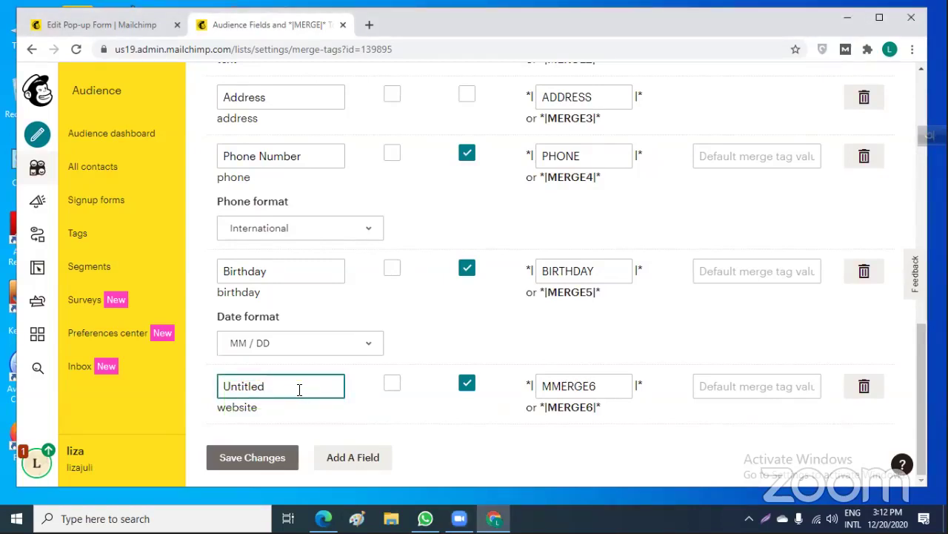
key("BackSpace")
key("BackSpace")
key("BackSpace")
key("BackSpace")
key("BackSpace")
key("BackSpace")
key("BackSpace")
key("BackSpace")
type("website")
left_click(294, 459)
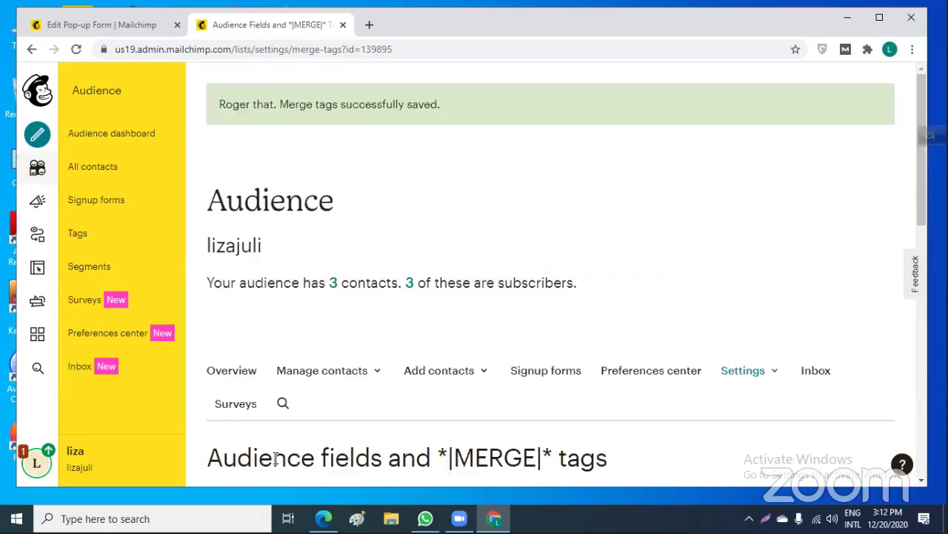
scroll(391, 408, "down", 3)
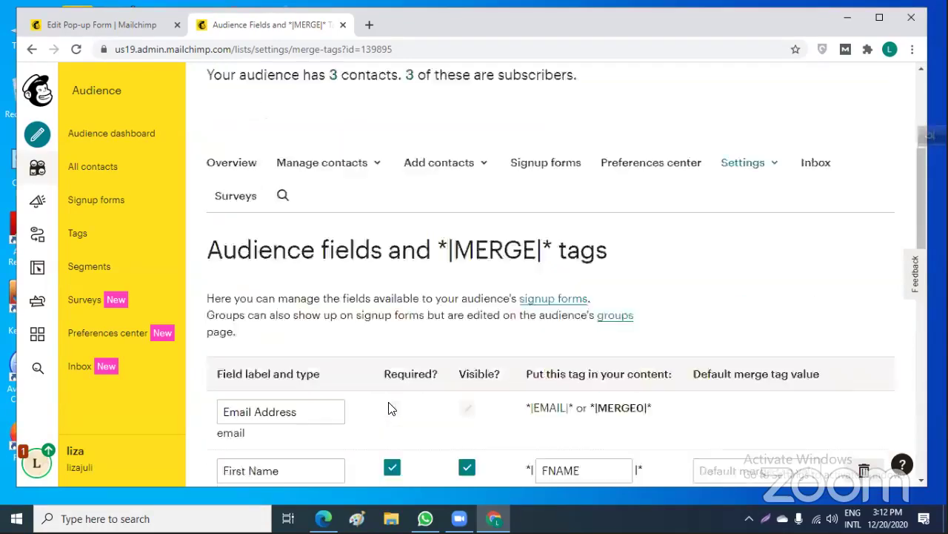
scroll(391, 408, "down", 1)
scroll(391, 408, "up", 4)
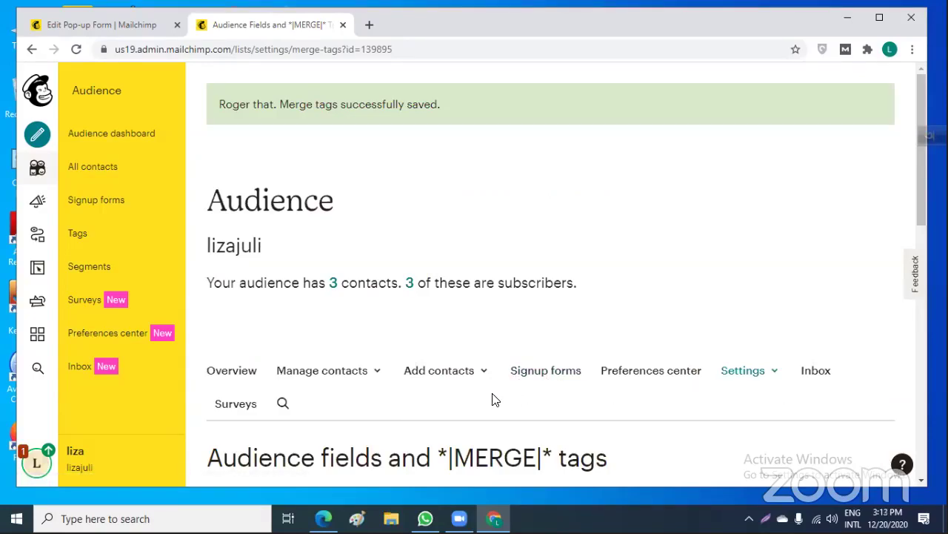
scroll(495, 401, "down", 8)
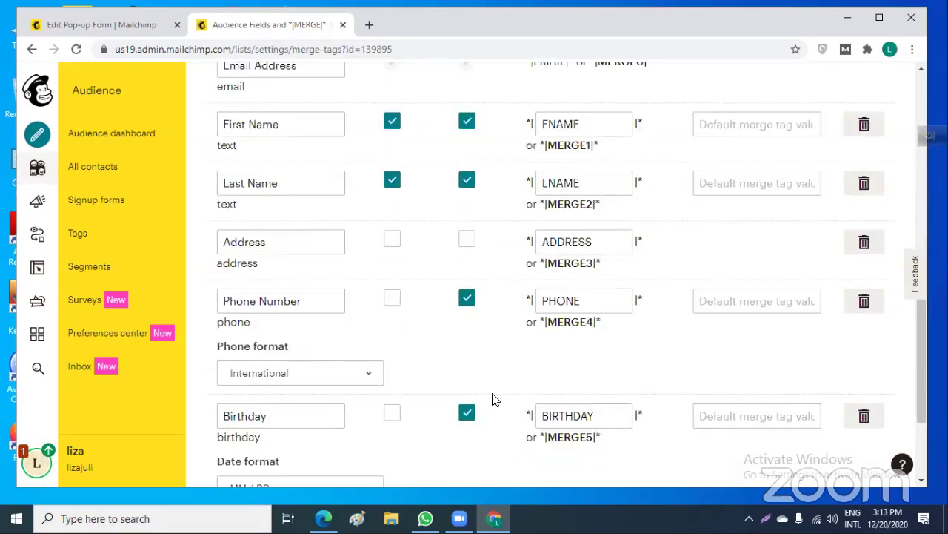
scroll(495, 400, "down", 2)
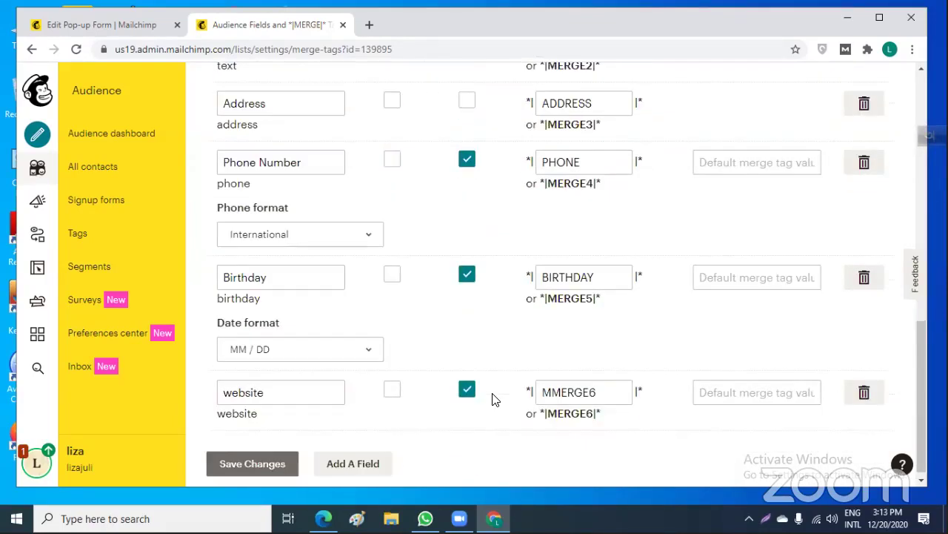
scroll(495, 400, "up", 4)
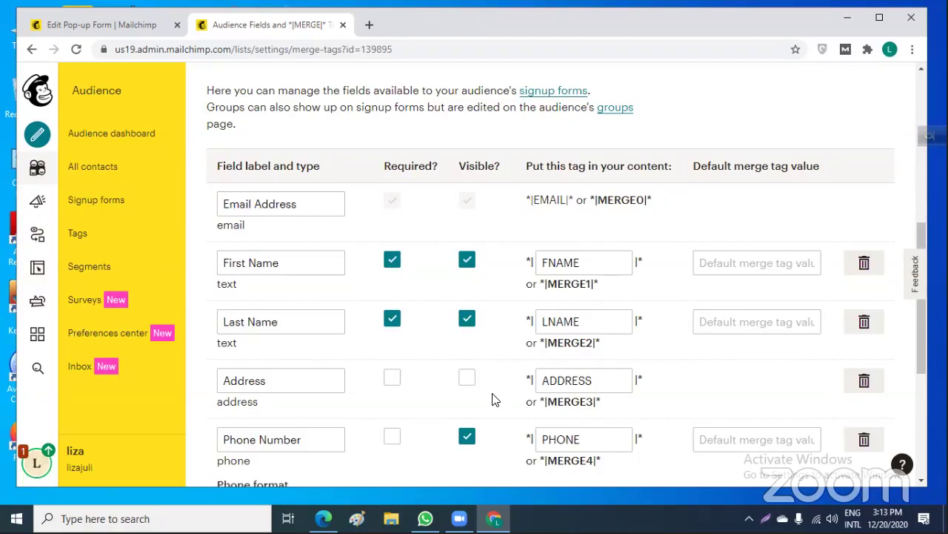
scroll(494, 394, "down", 1)
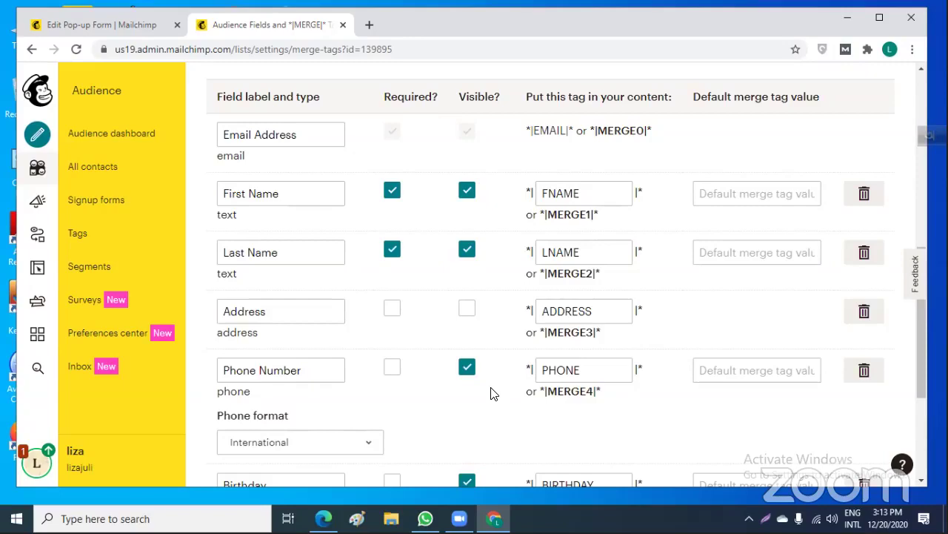
scroll(493, 394, "down", 3)
key("Return")
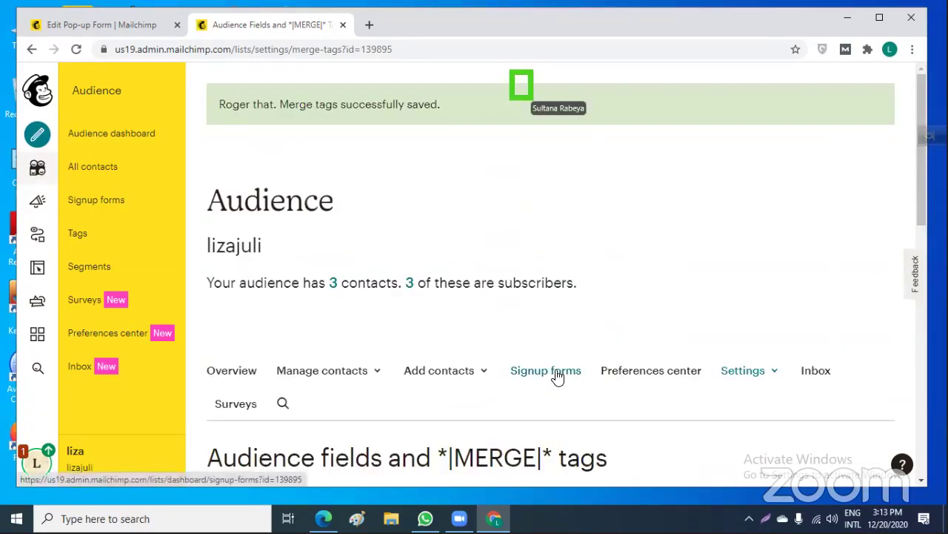
scroll(523, 447, "down", 2)
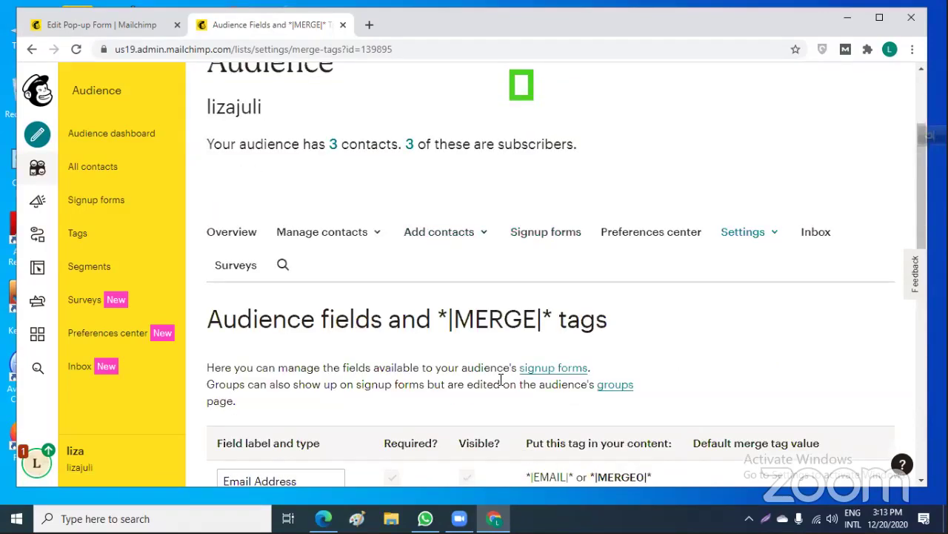
Open the Subscriber pop-up form editor from the audience's Signup forms page
left_click(568, 370)
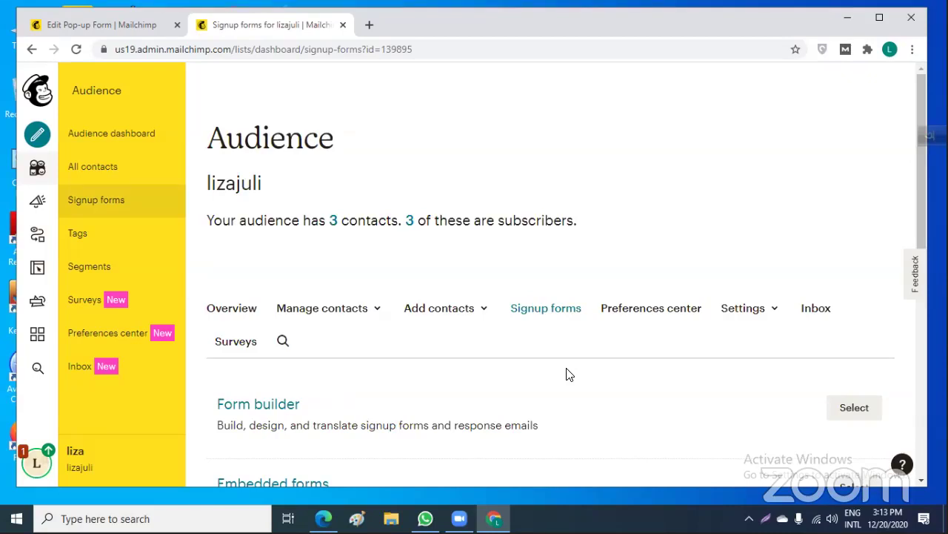
scroll(538, 359, "down", 2)
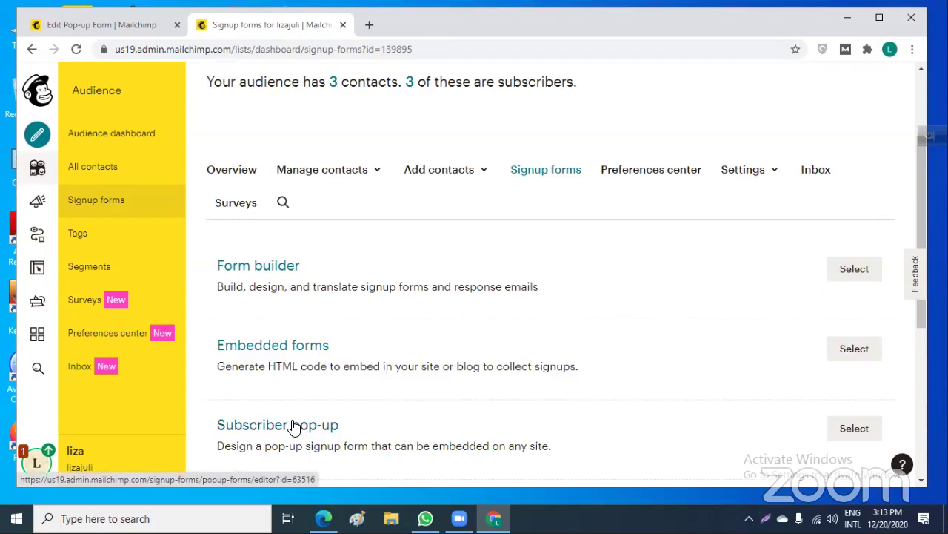
left_click(864, 428)
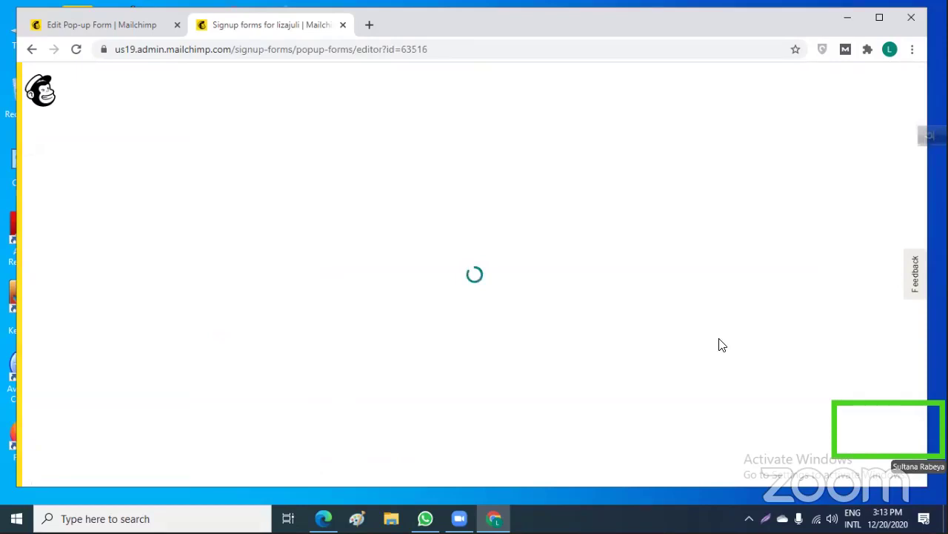
Review the pop-up form, select the Subscribe button label, and save the form
scroll(694, 347, "down", 4)
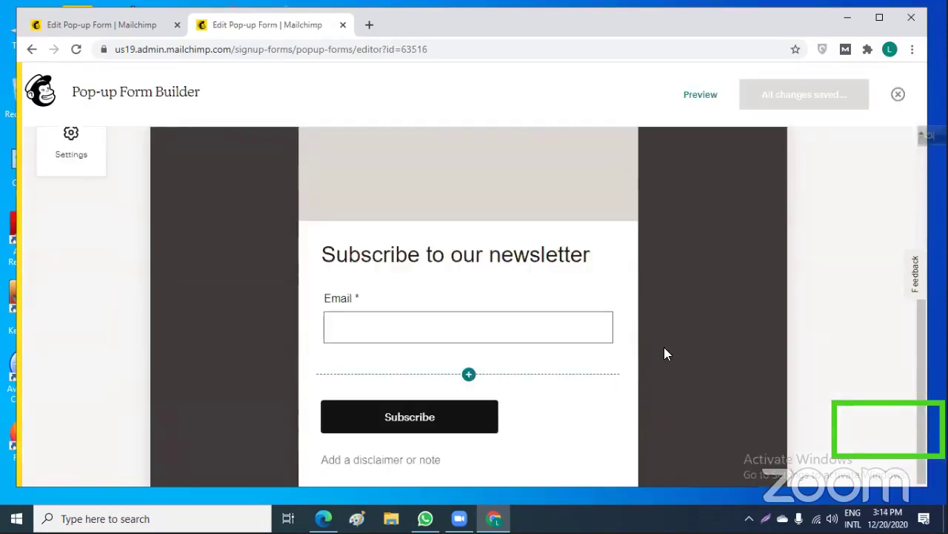
scroll(665, 349, "up", 1)
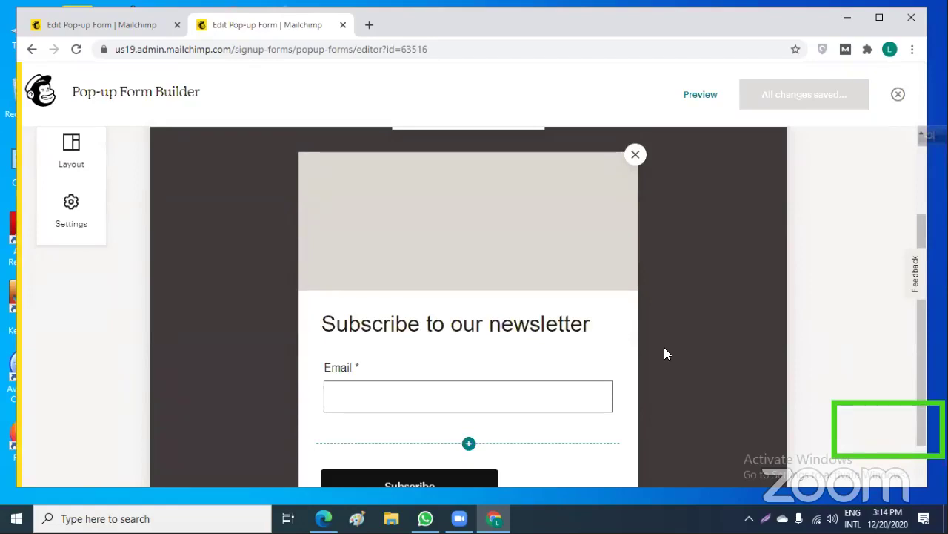
scroll(641, 355, "down", 2)
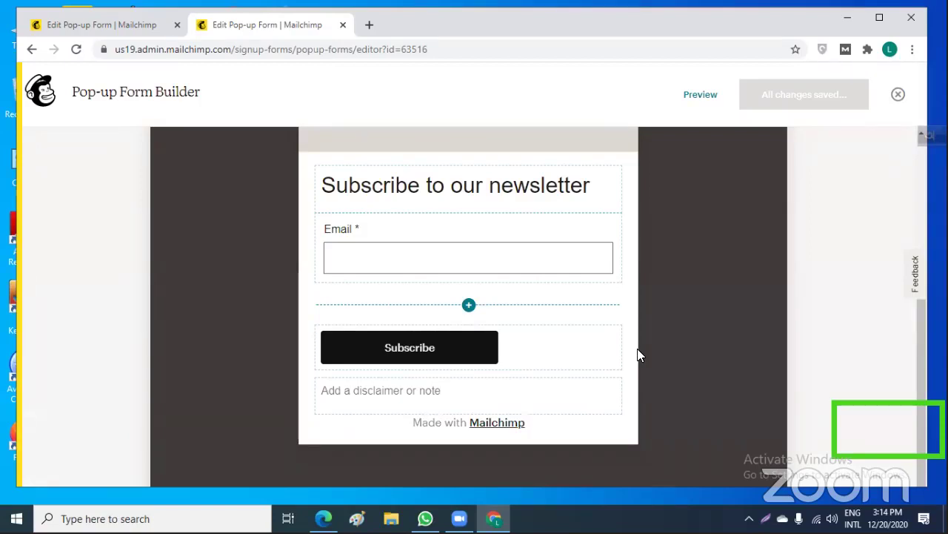
scroll(641, 355, "up", 1)
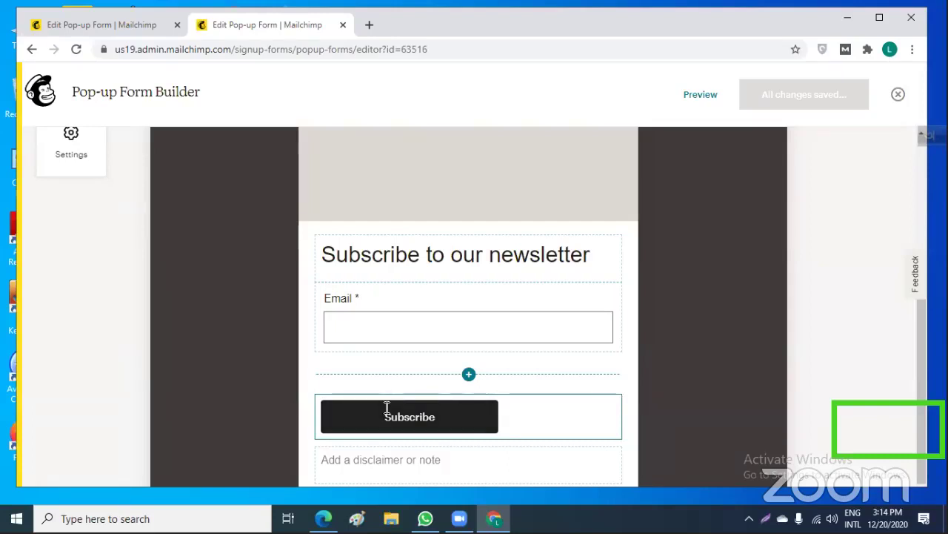
left_click(447, 404)
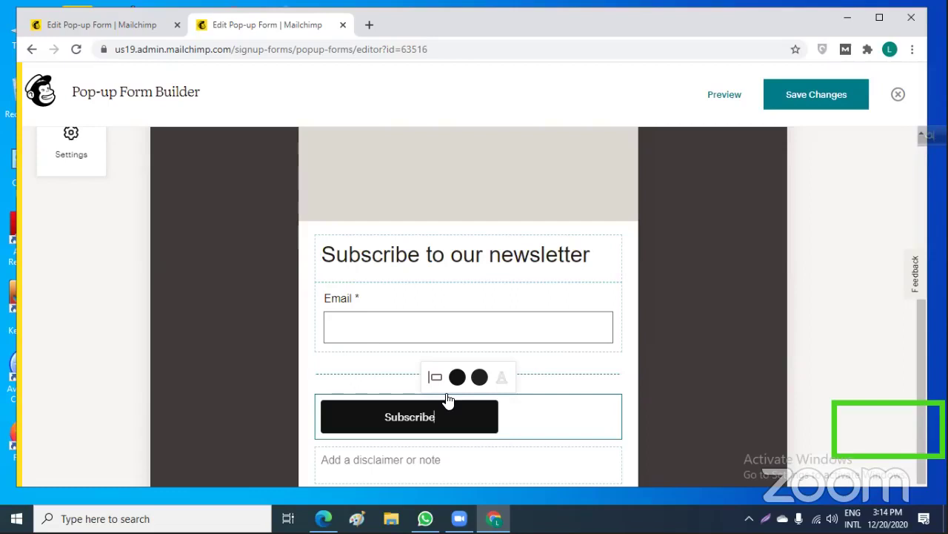
left_click(816, 92)
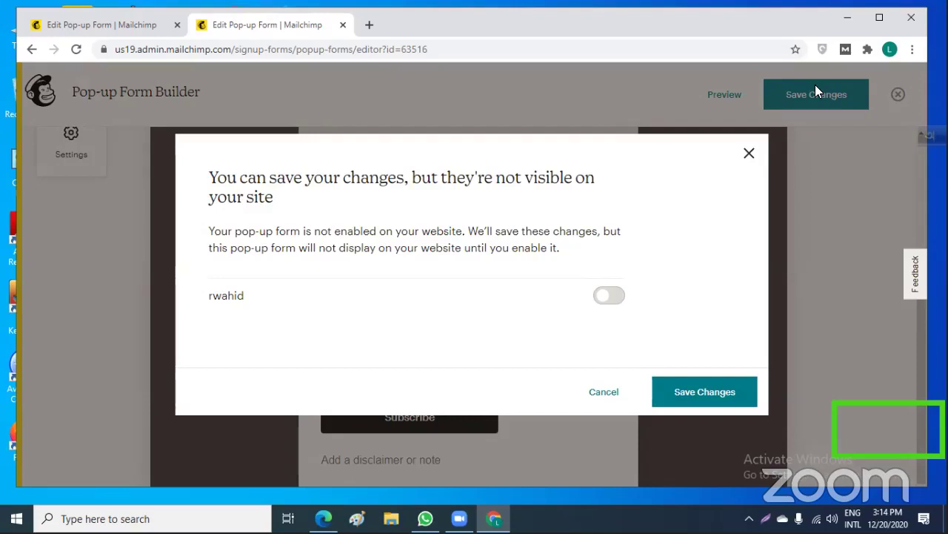
Enable the pop-up form on the website and Save & Publish it
left_click(620, 295)
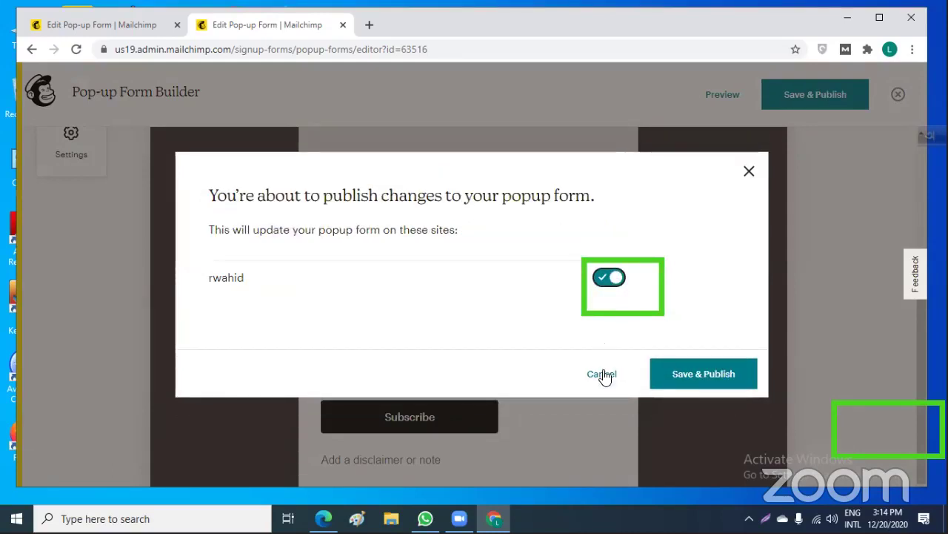
left_click(696, 373)
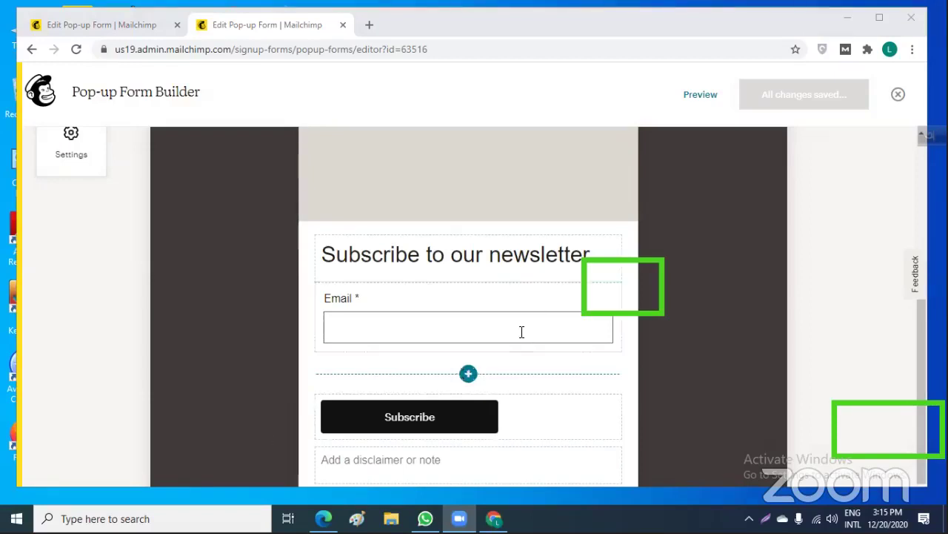
scroll(541, 321, "up", 3)
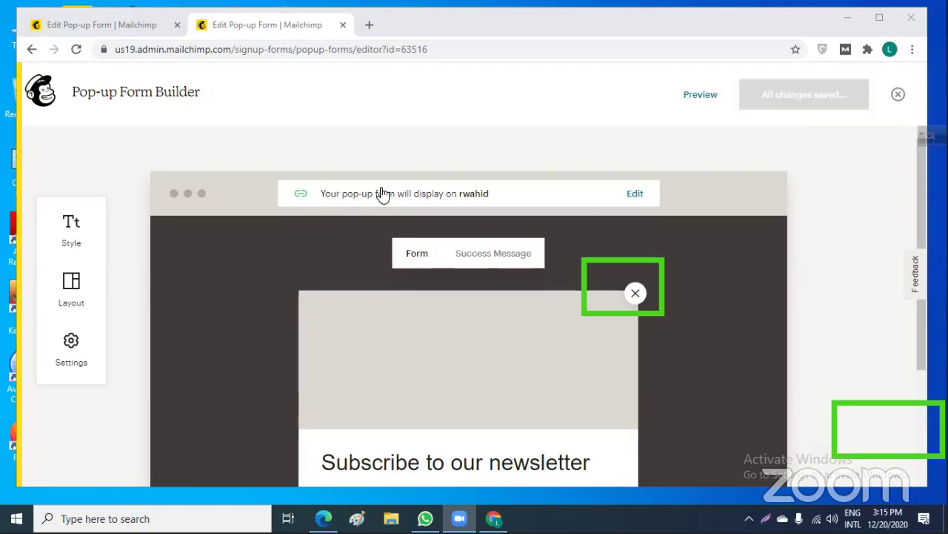
left_click(309, 197)
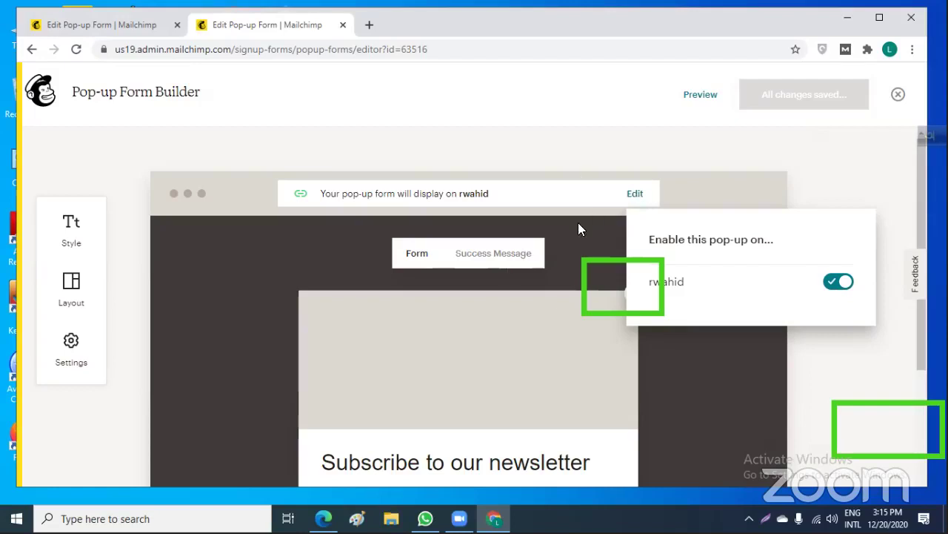
left_click(630, 195)
left_click(756, 346)
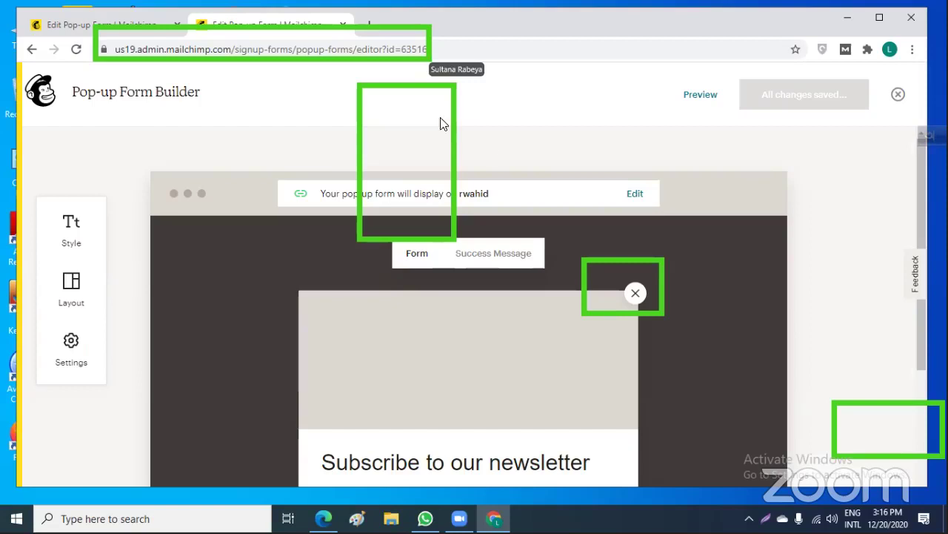
Copy the pop-up form editor's URL and open a new blank browser tab
left_click(277, 50)
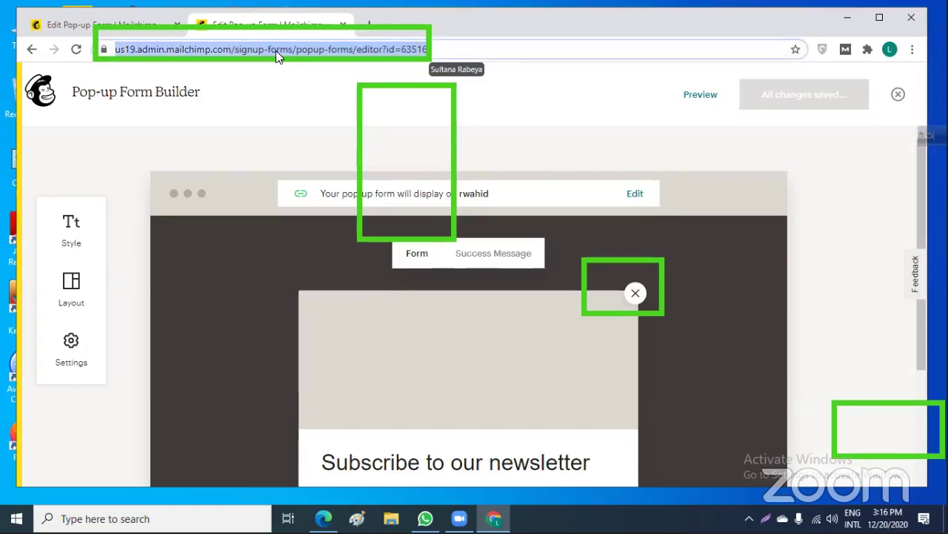
right_click(276, 51)
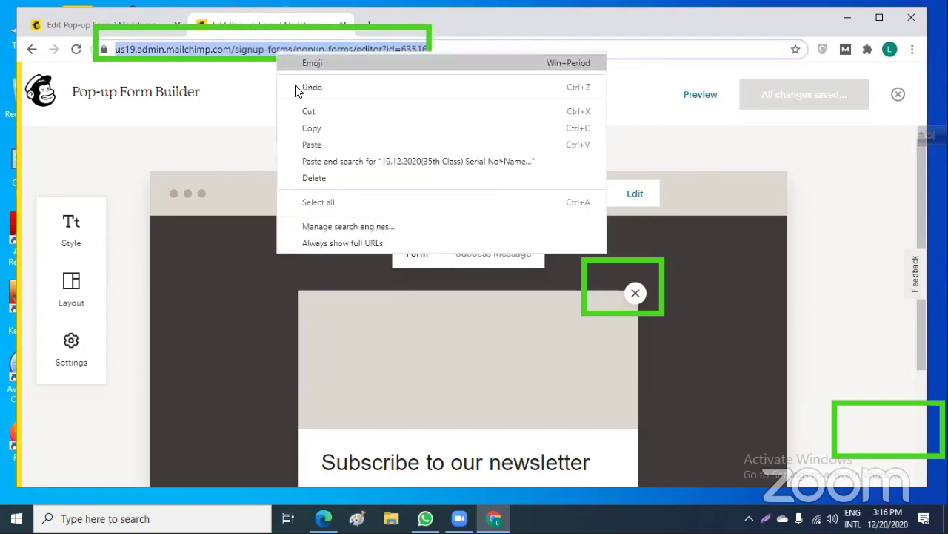
left_click(311, 128)
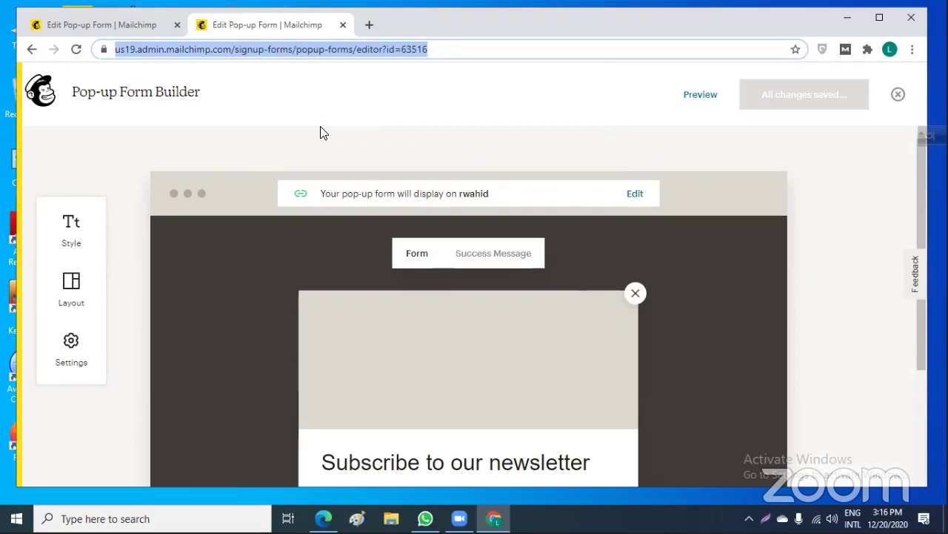
left_click(369, 27)
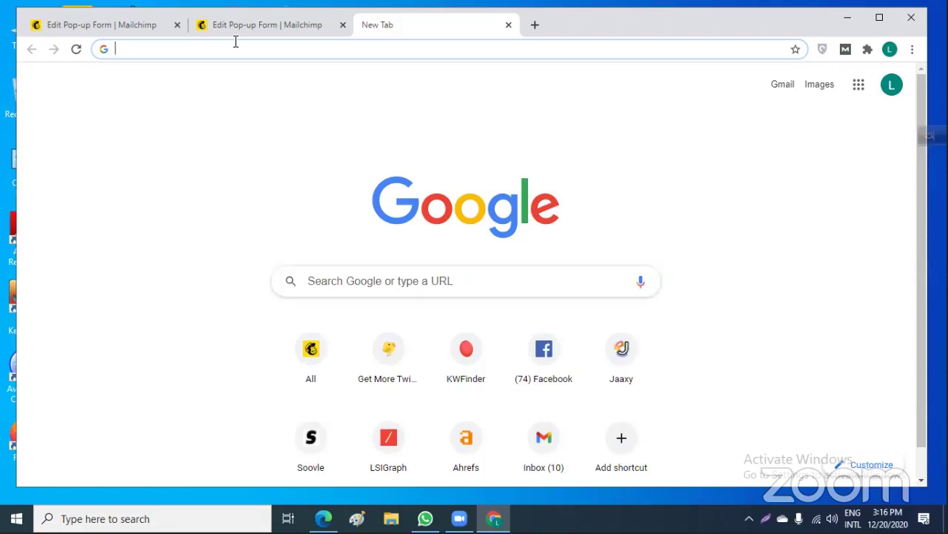
Enter 'bdledp.xy' as the site address in the new tab
type("b")
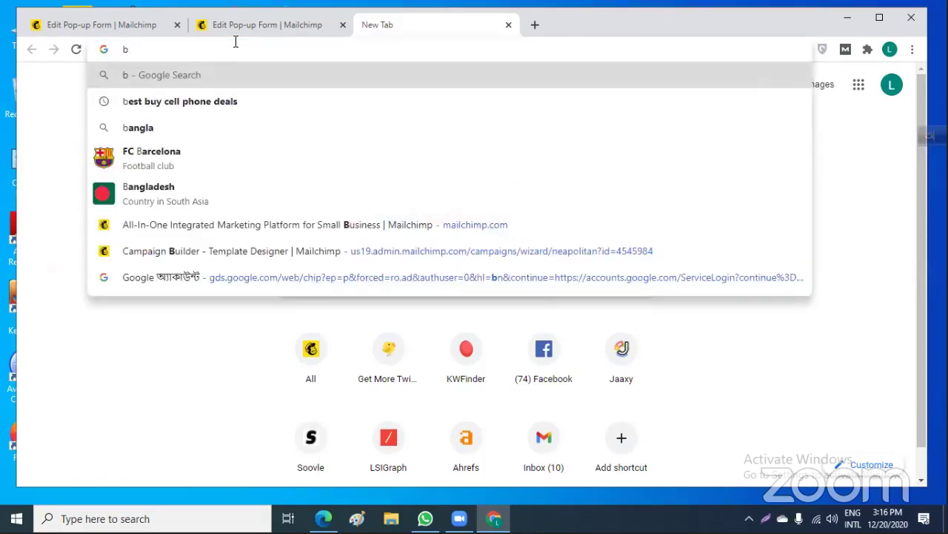
type("dle")
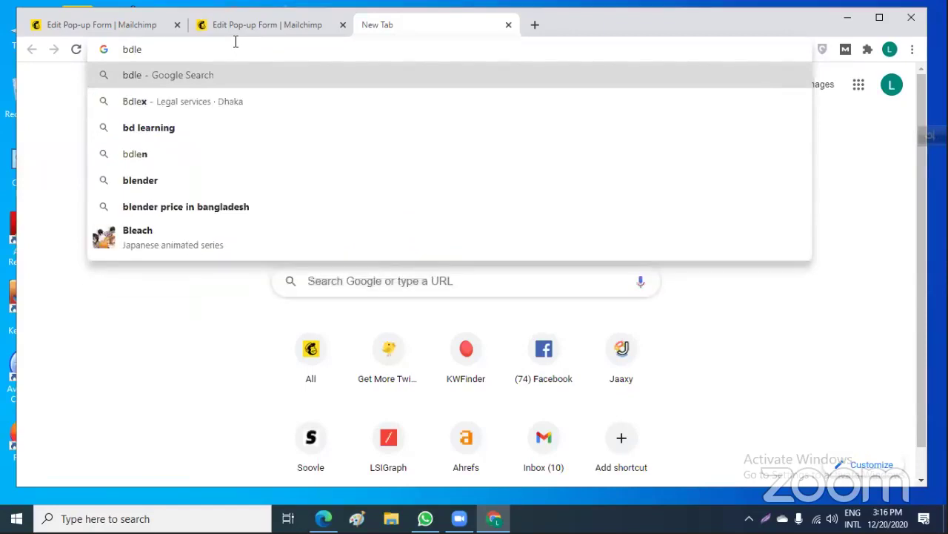
type("d")
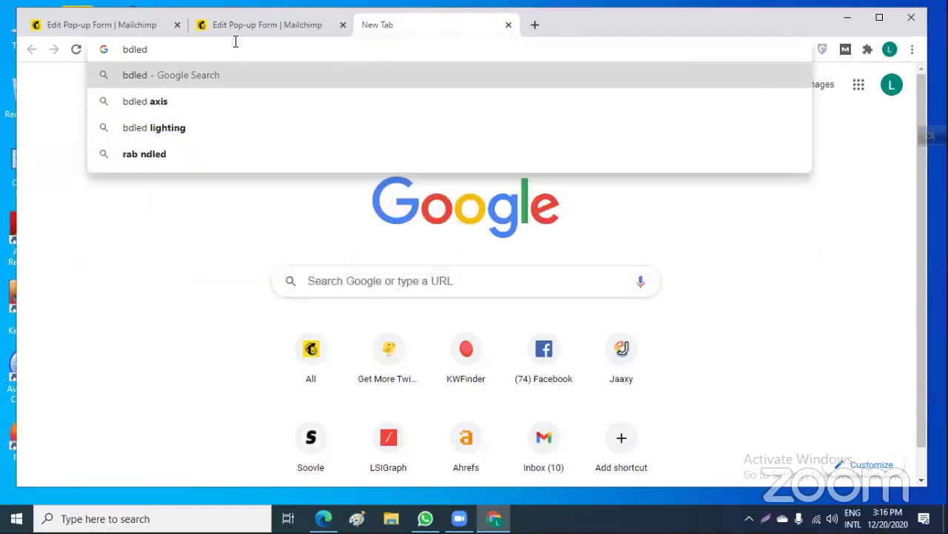
type("p")
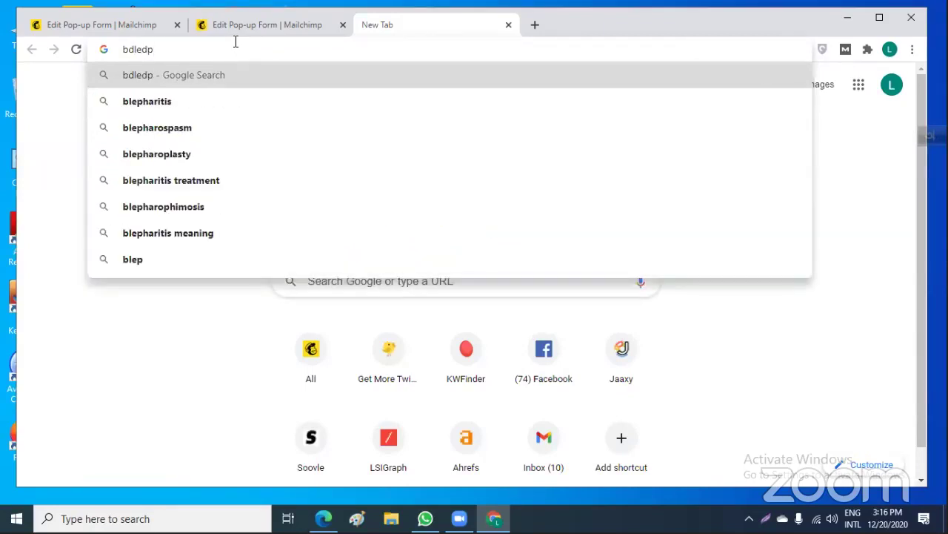
type(".")
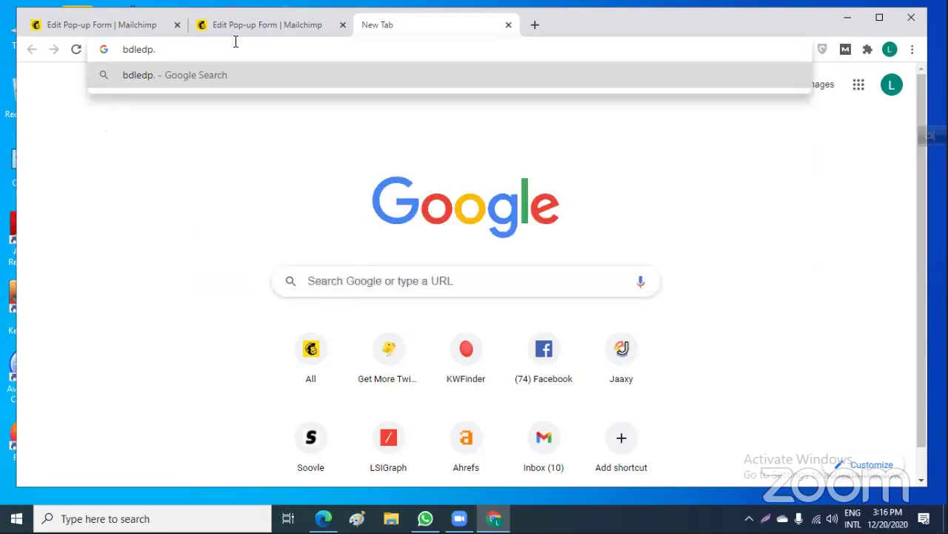
type("xyz/wp-admin/")
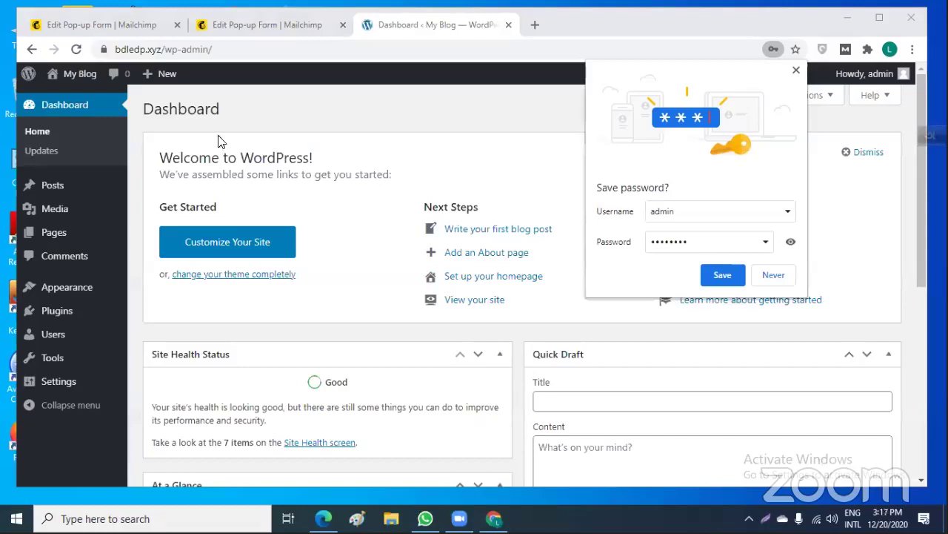
Save the WordPress login in the browser and go to the Installed Plugins page
left_click(722, 275)
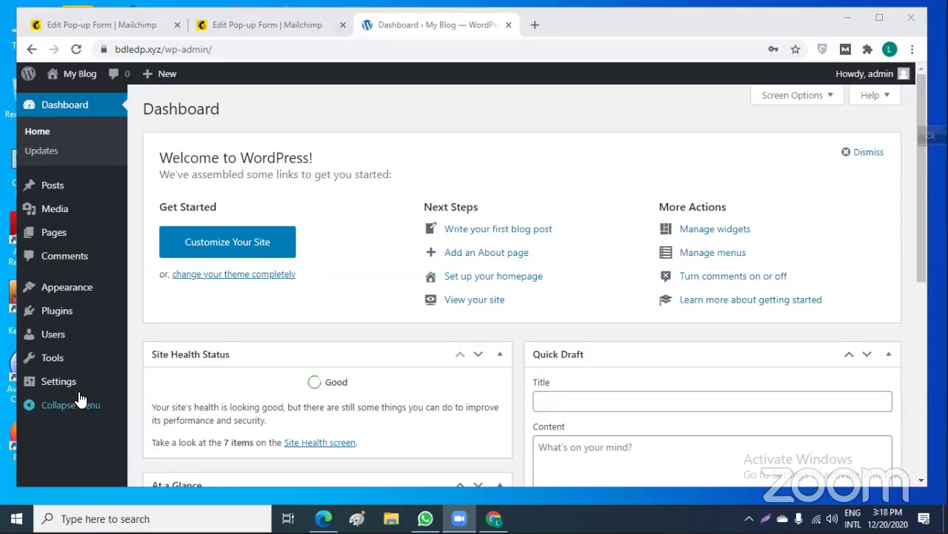
mouse_move(54, 379)
mouse_move(65, 294)
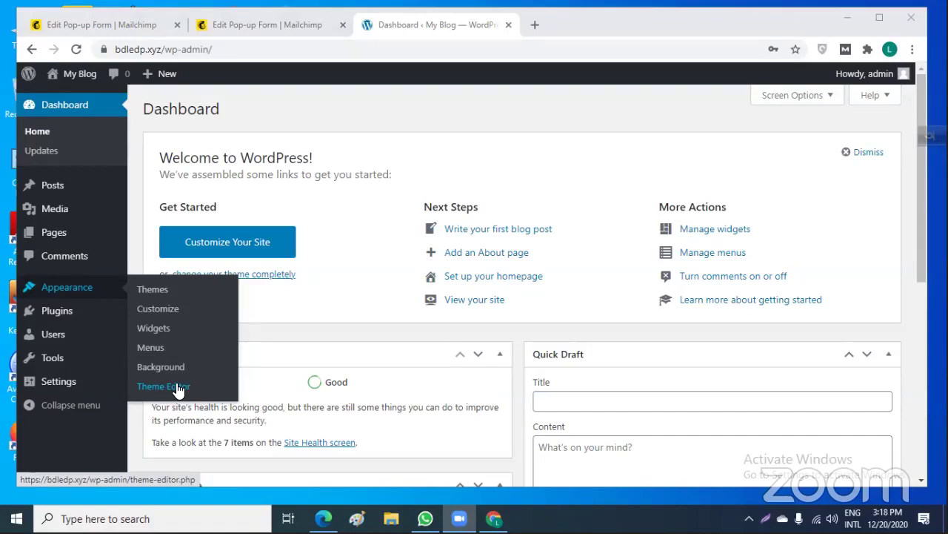
left_click(62, 317)
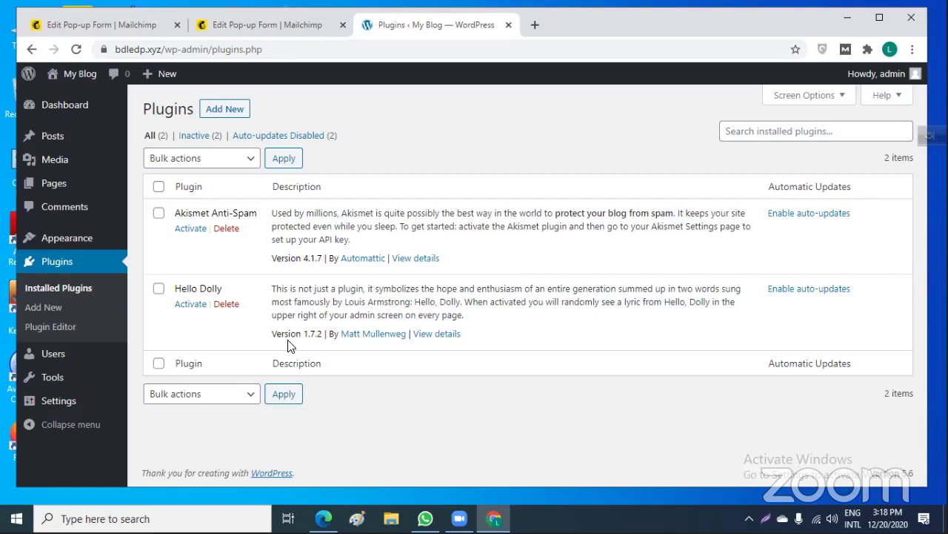
Search Add Plugins for 'insert header', then install and activate Insert Headers and Footers
left_click(233, 110)
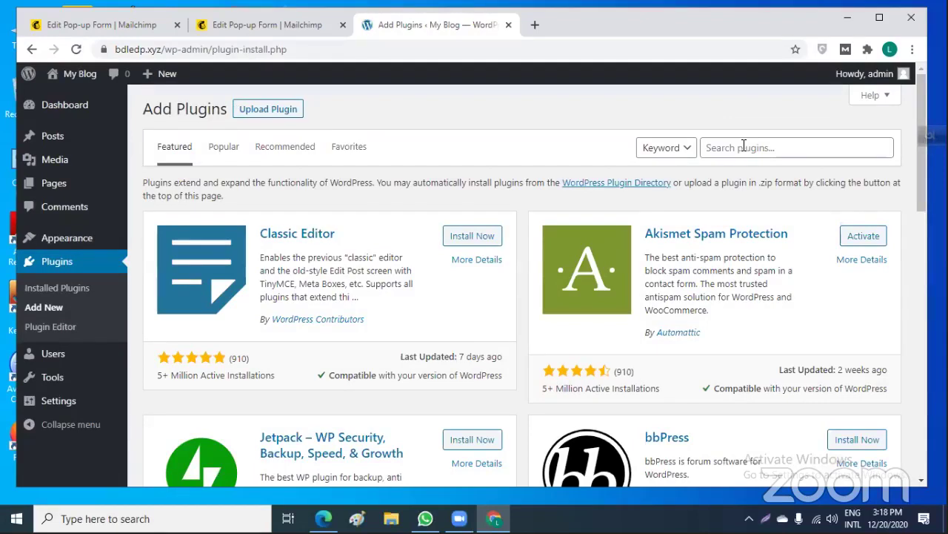
left_click(743, 145)
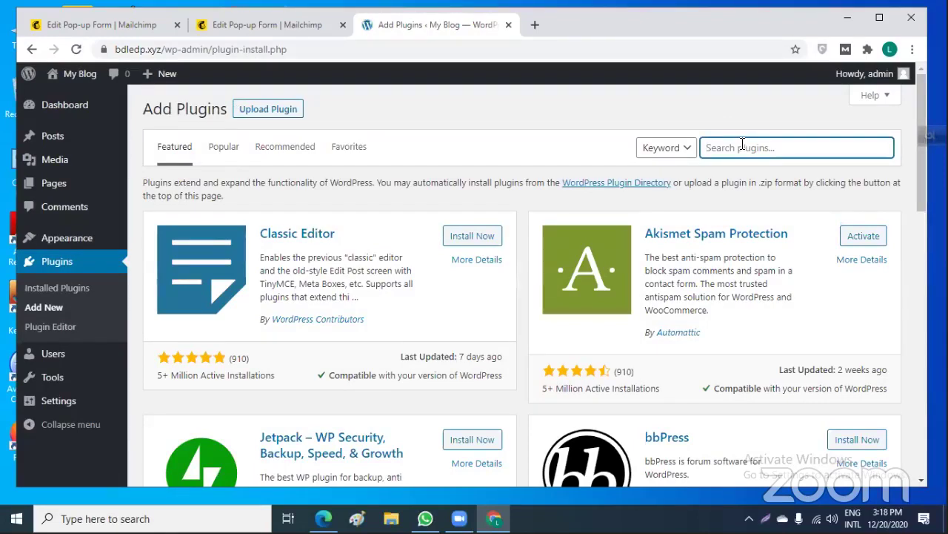
type("insert header")
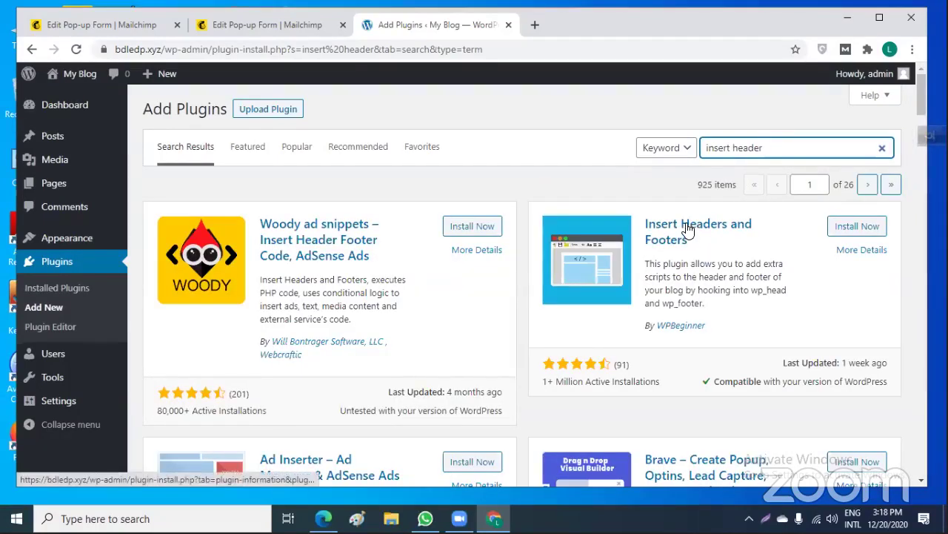
left_click(876, 227)
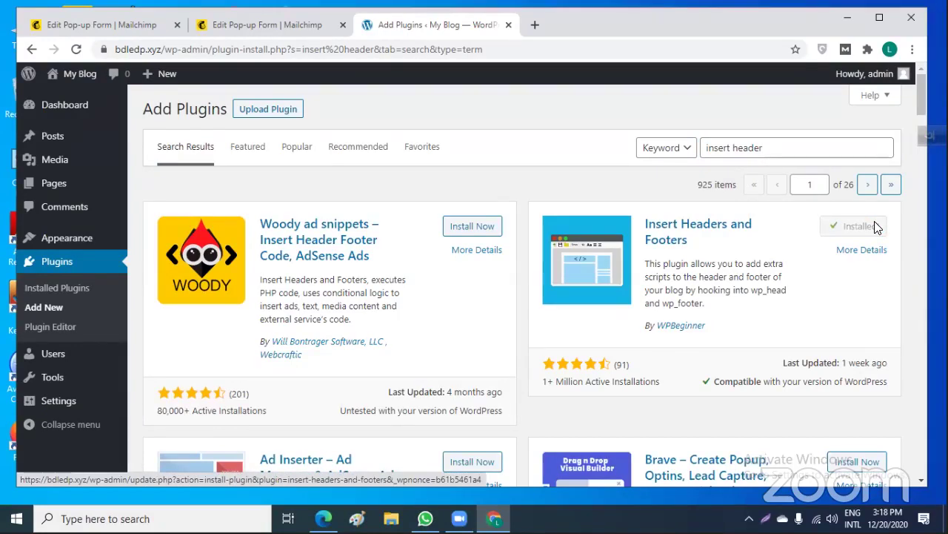
left_click(876, 227)
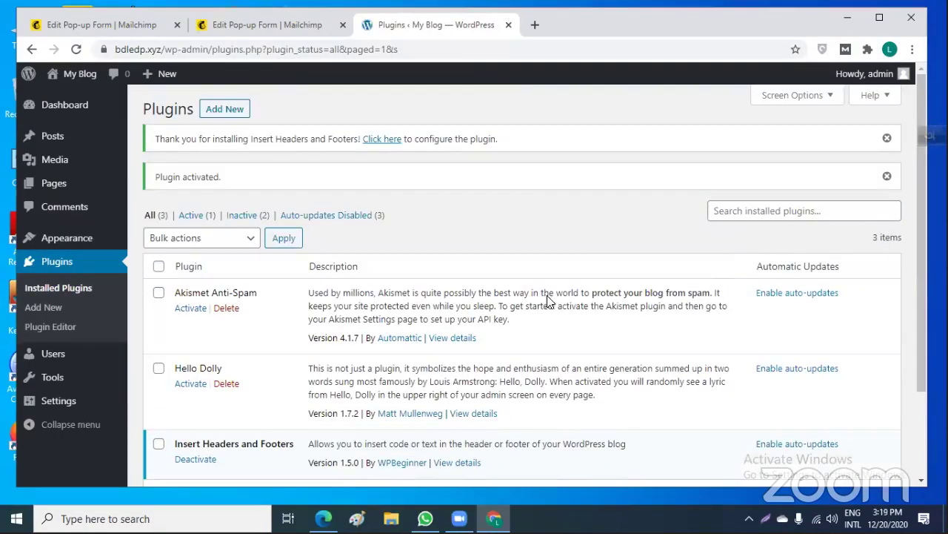
Open the Insert Headers and Footers page under the Settings menu
mouse_move(46, 403)
mouse_move(83, 406)
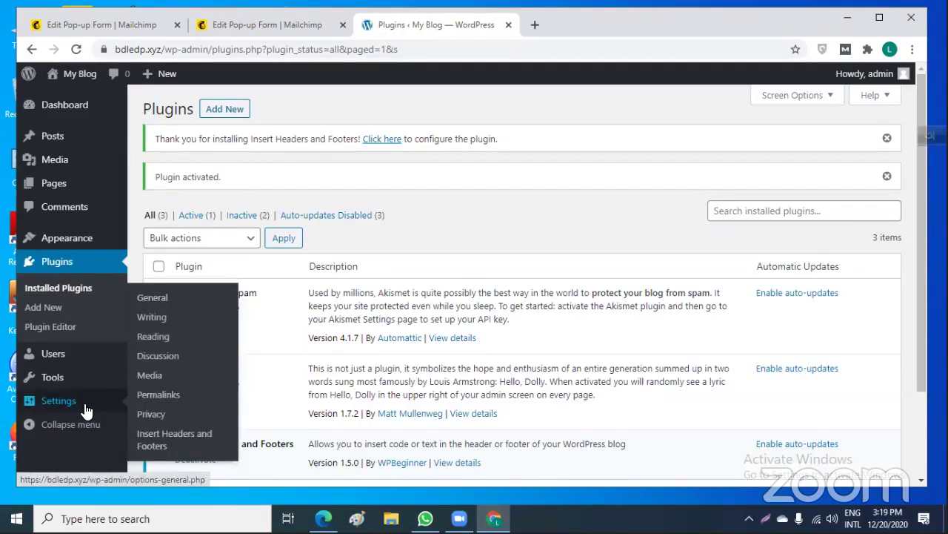
left_click(167, 441)
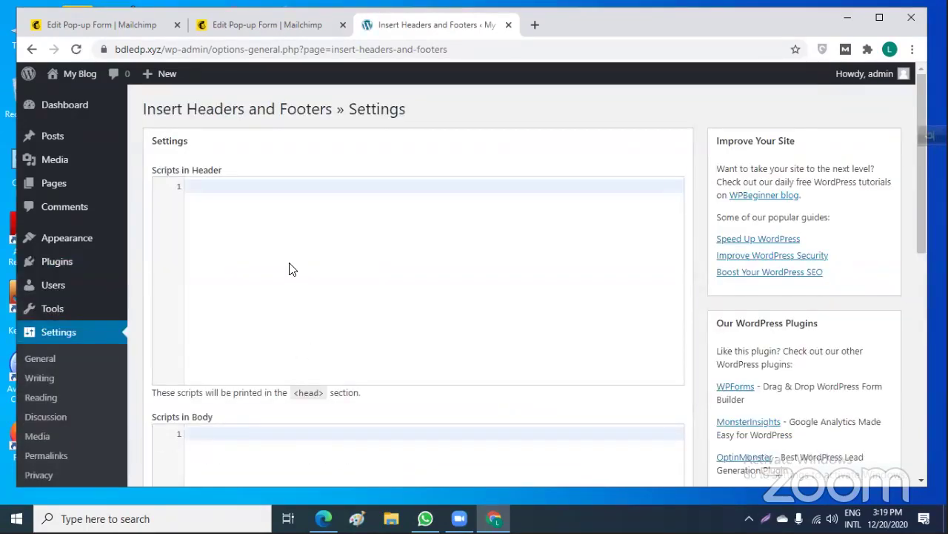
Copy the Mailchimp pop-up form builder address and try to paste it into Scripts in Header
right_click(246, 223)
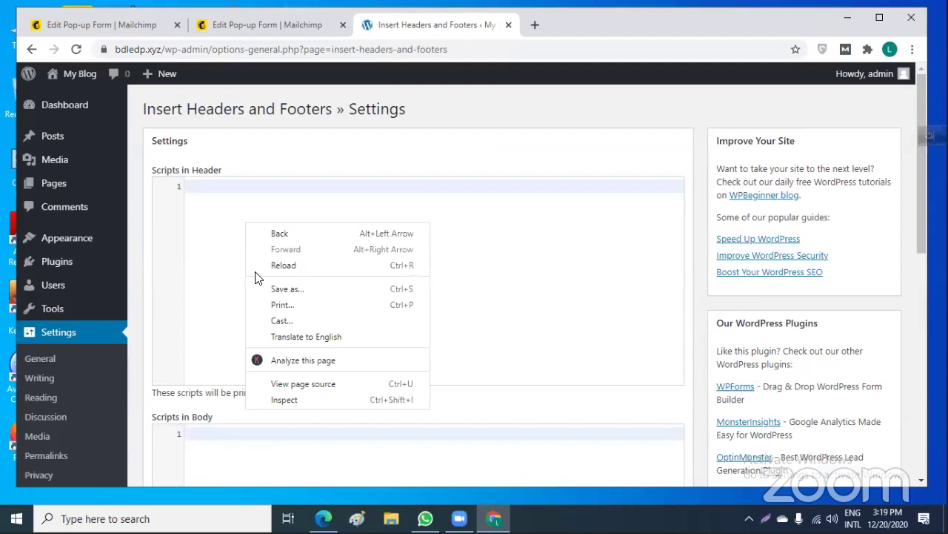
left_click(224, 269)
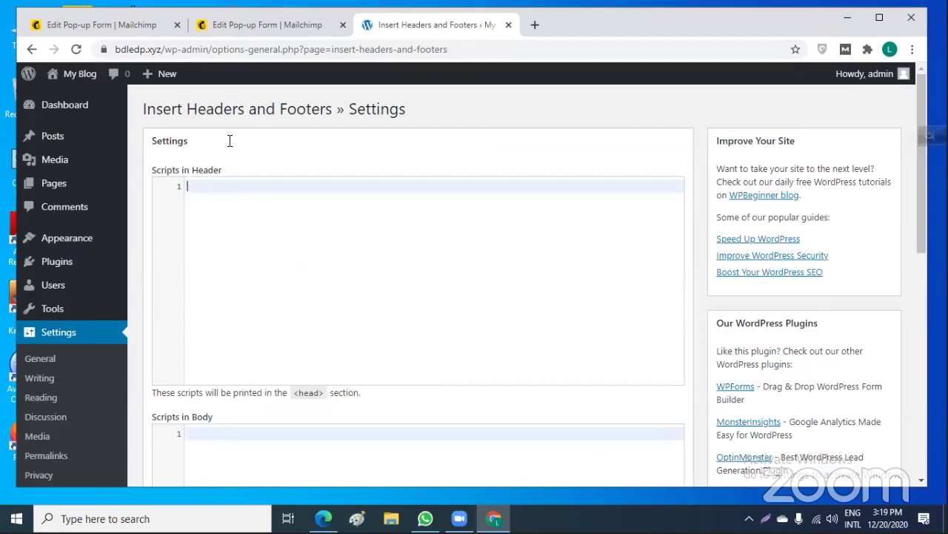
left_click(249, 21)
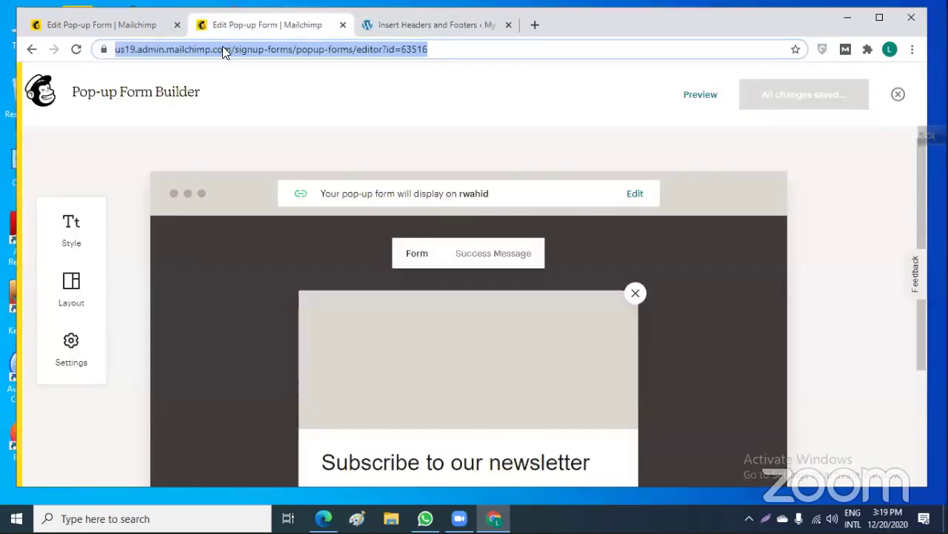
right_click(222, 49)
left_click(275, 124)
left_click(412, 23)
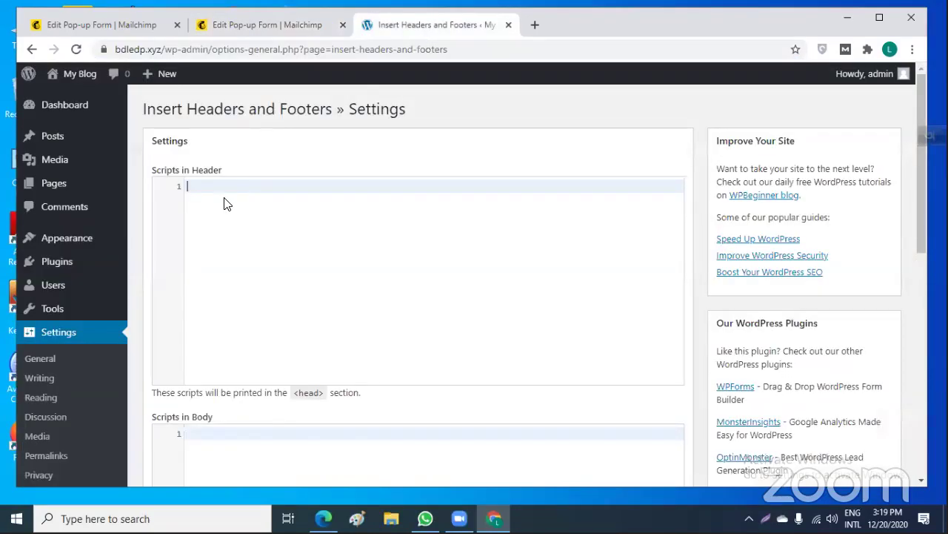
right_click(225, 200)
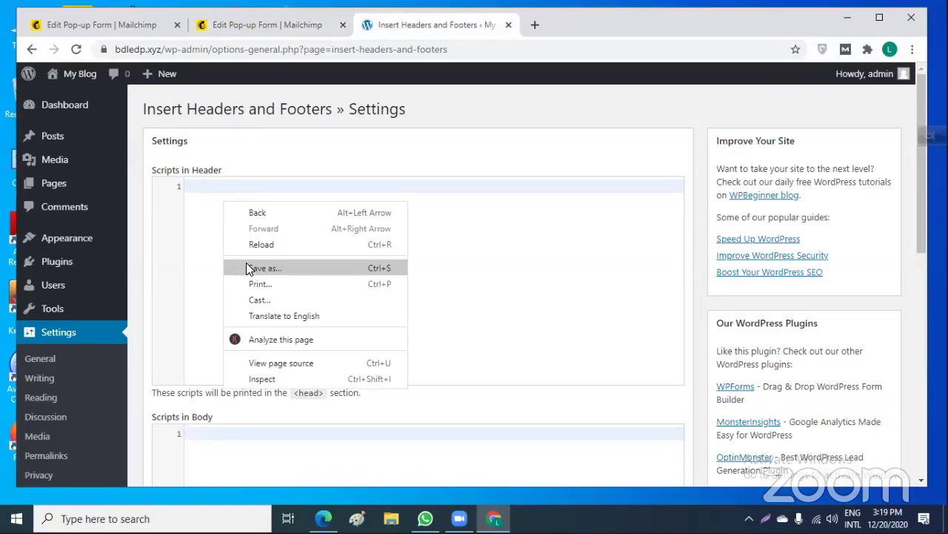
left_click(591, 289)
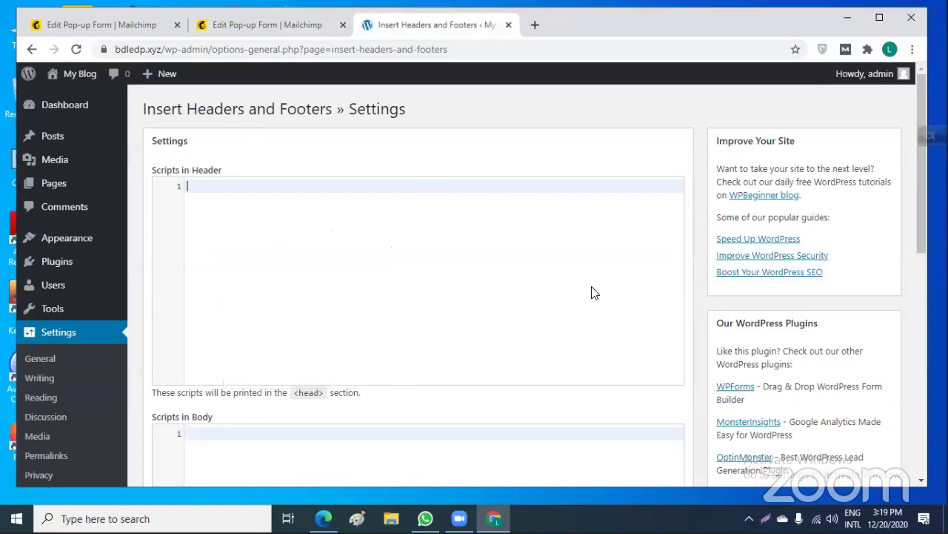
Re-copy the full pop-up form address and paste it into Scripts in Header with Ctrl+V
left_click(286, 26)
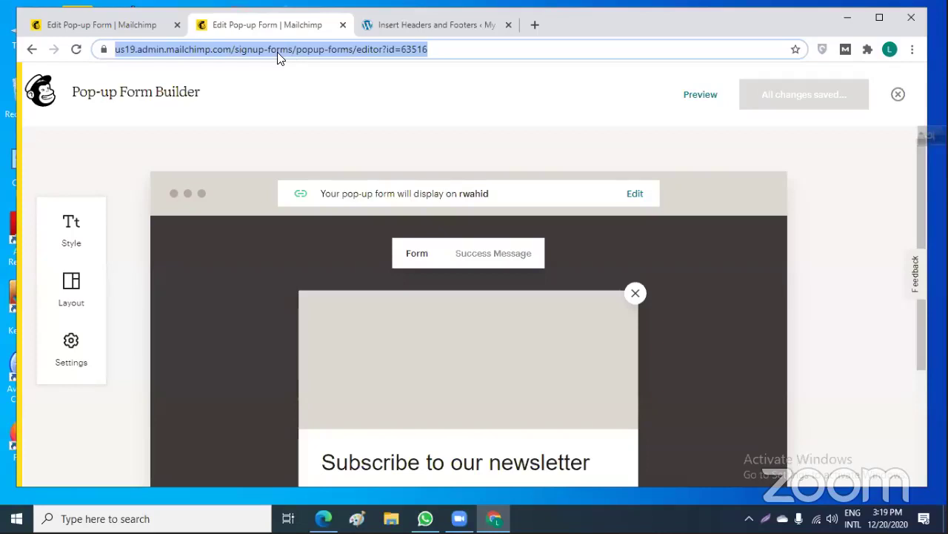
left_click(290, 82)
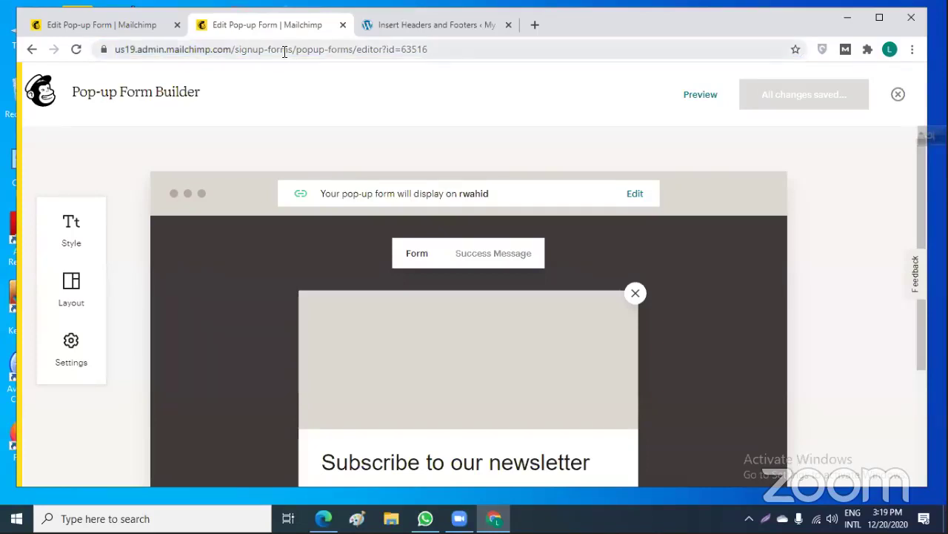
left_click(285, 51)
right_click(285, 58)
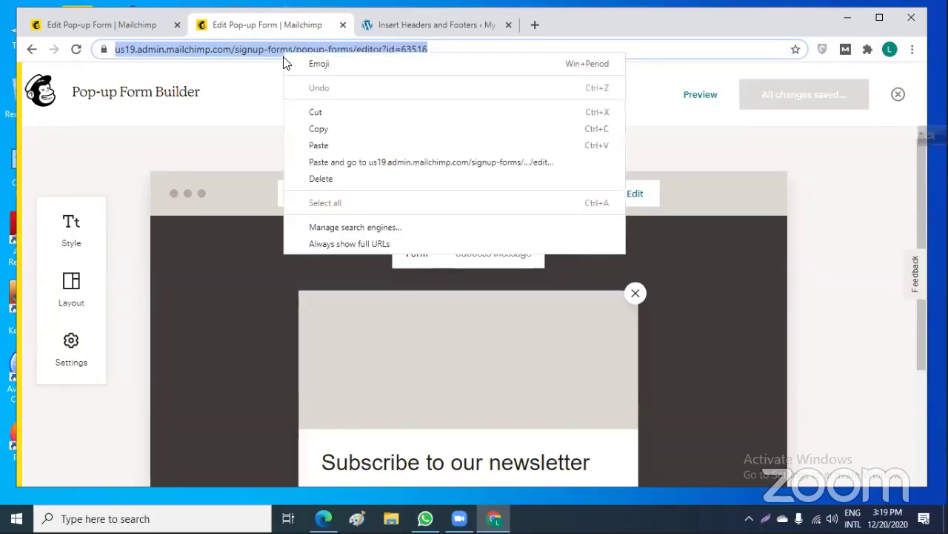
left_click(320, 127)
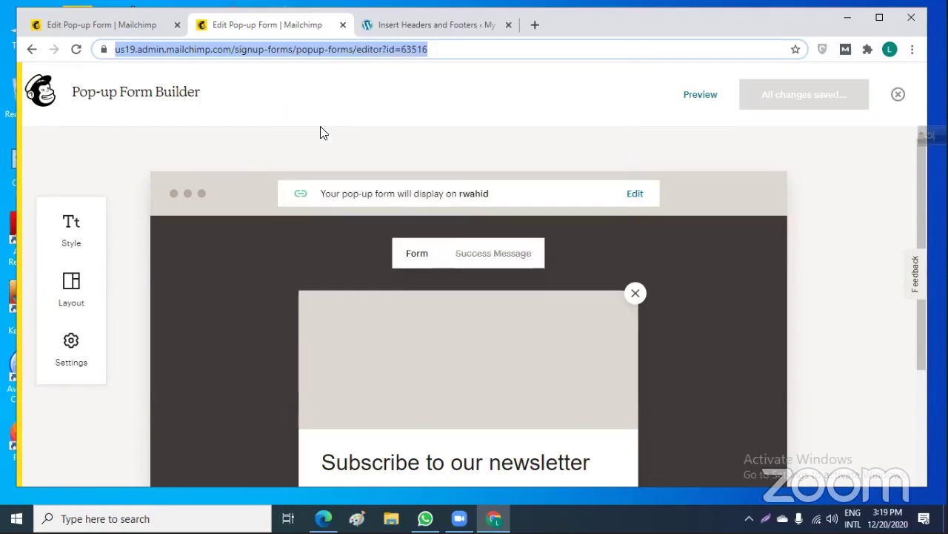
left_click(403, 24)
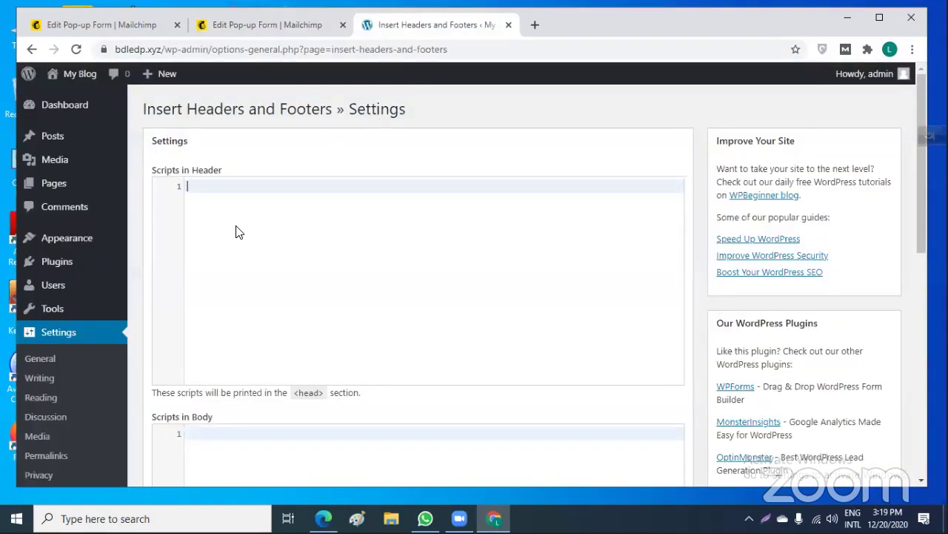
key("ctrl+v")
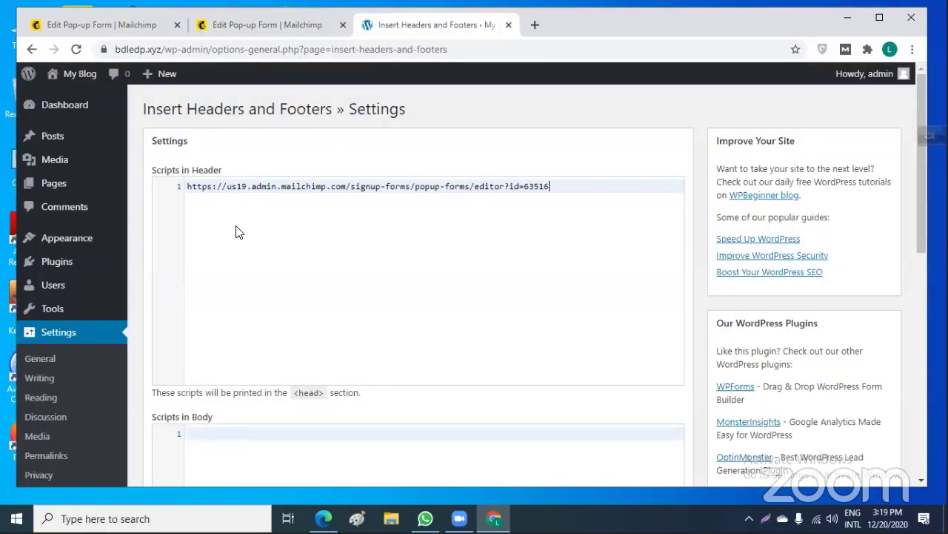
scroll(332, 306, "down", 7)
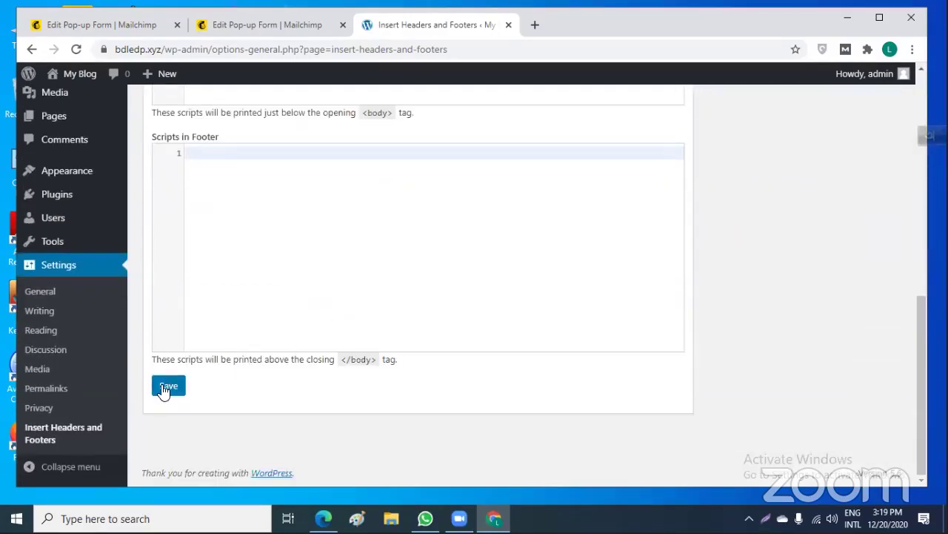
Save the header scripts with the Mailchimp form link and confirm the Settings Saved notice
left_click(165, 391)
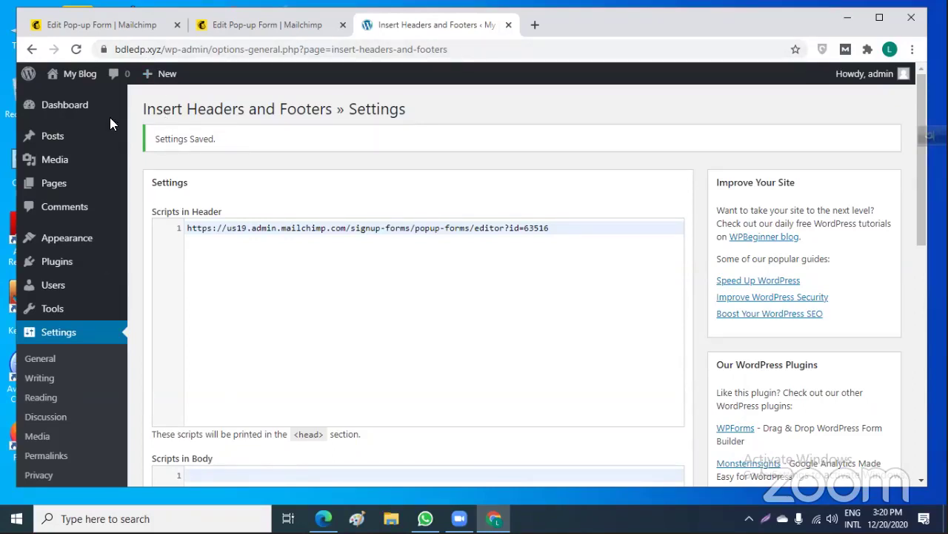
left_click(280, 25)
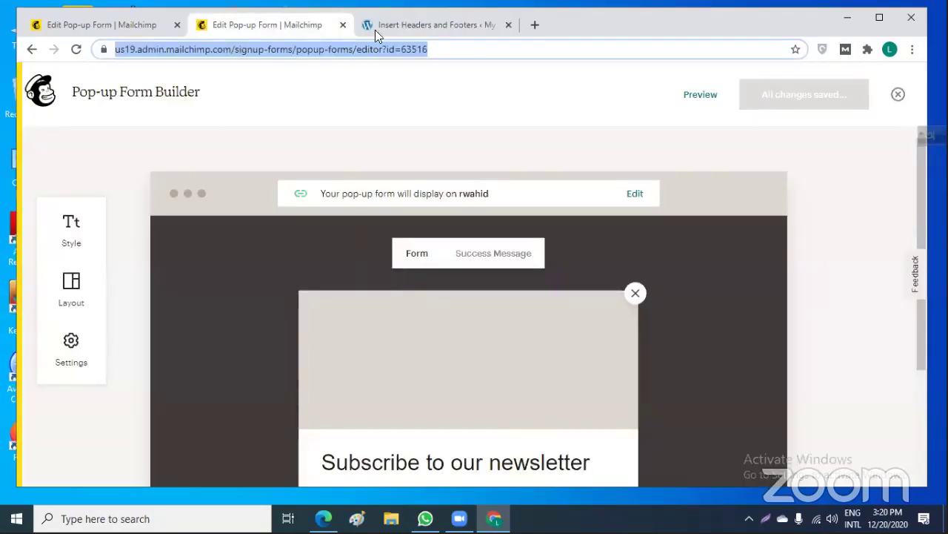
left_click(415, 33)
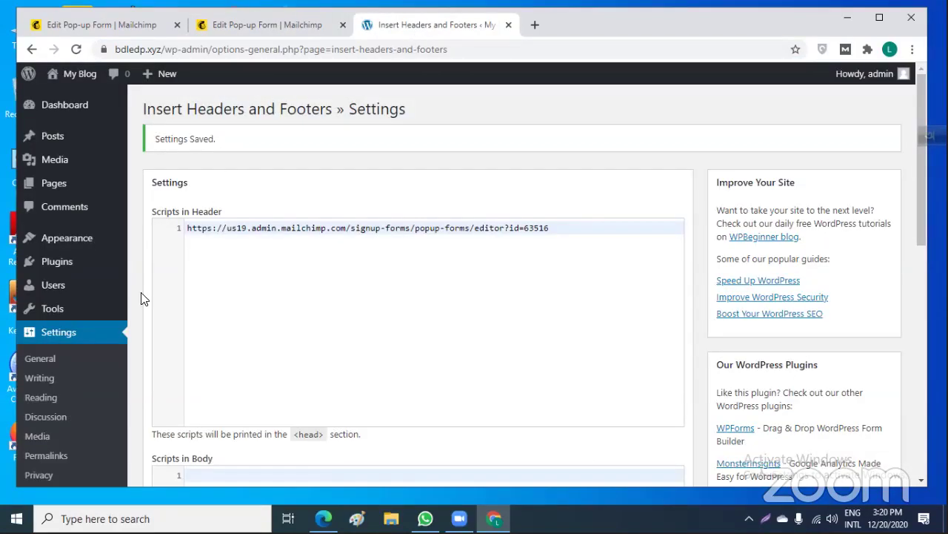
mouse_move(60, 244)
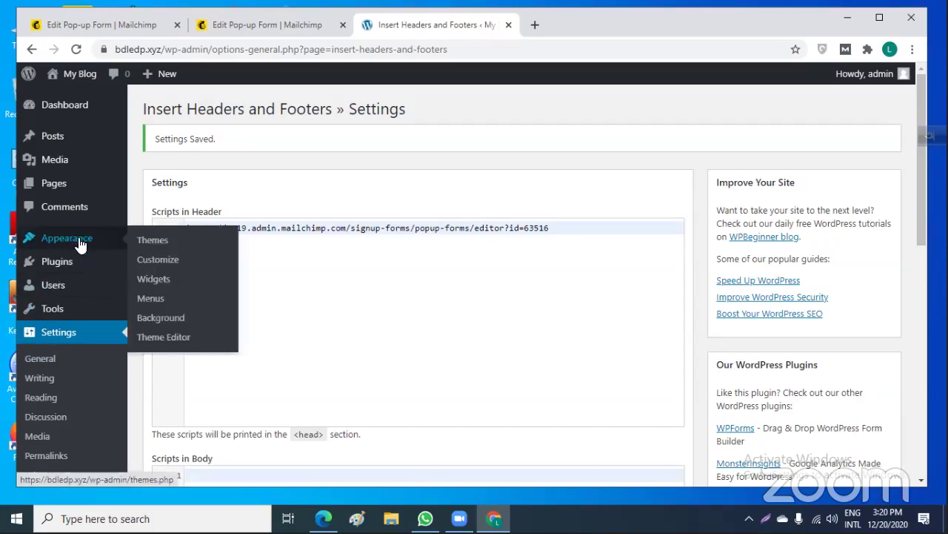
Activate the Twenty Twenty theme on the Themes page, replacing Twenty Twenty-One
left_click(161, 242)
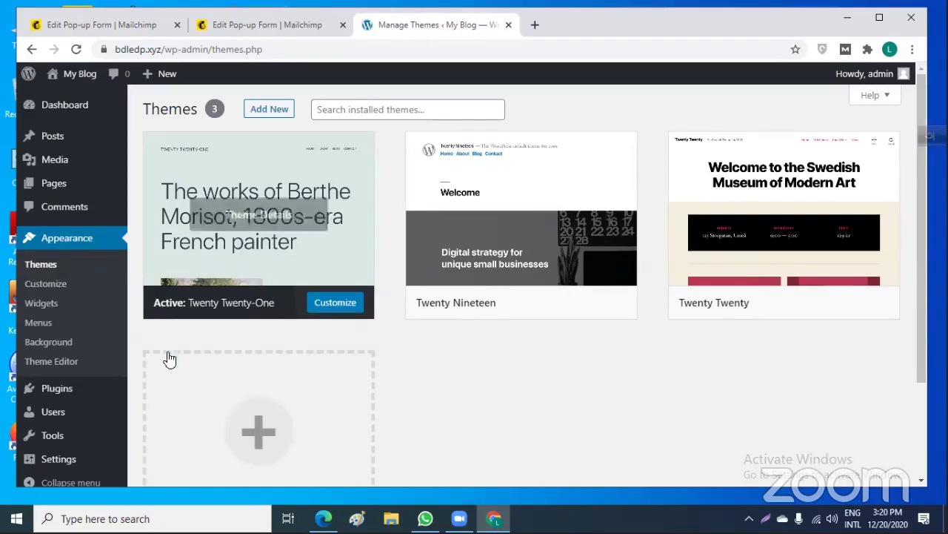
mouse_move(296, 282)
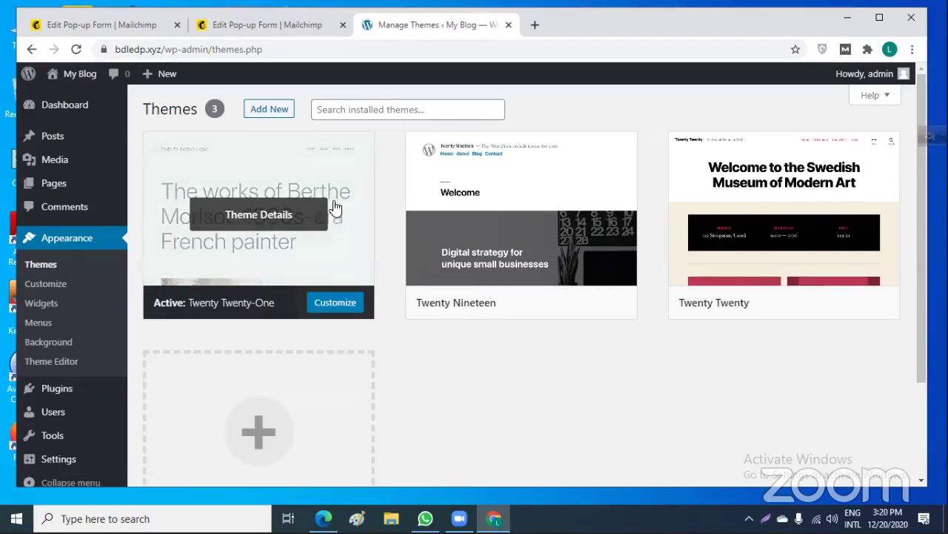
mouse_move(902, 197)
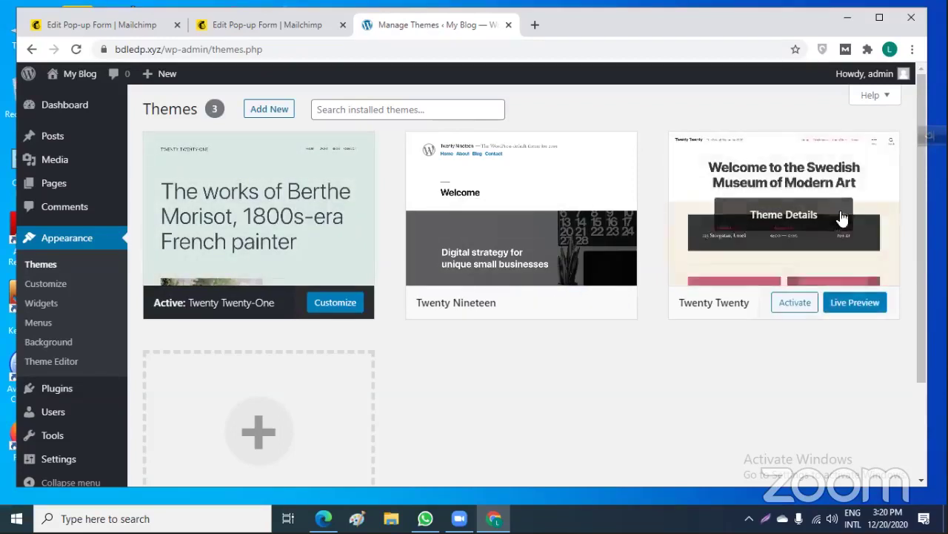
left_click(798, 307)
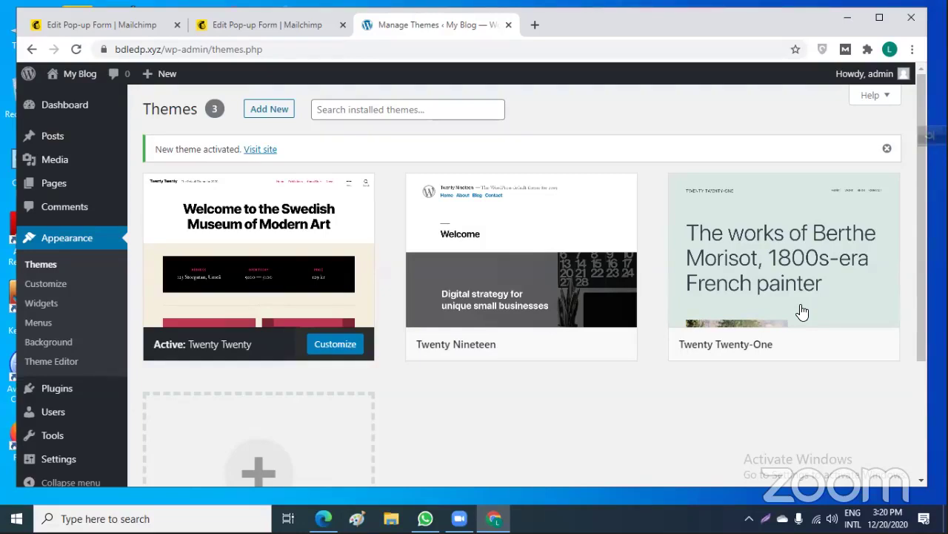
mouse_move(800, 312)
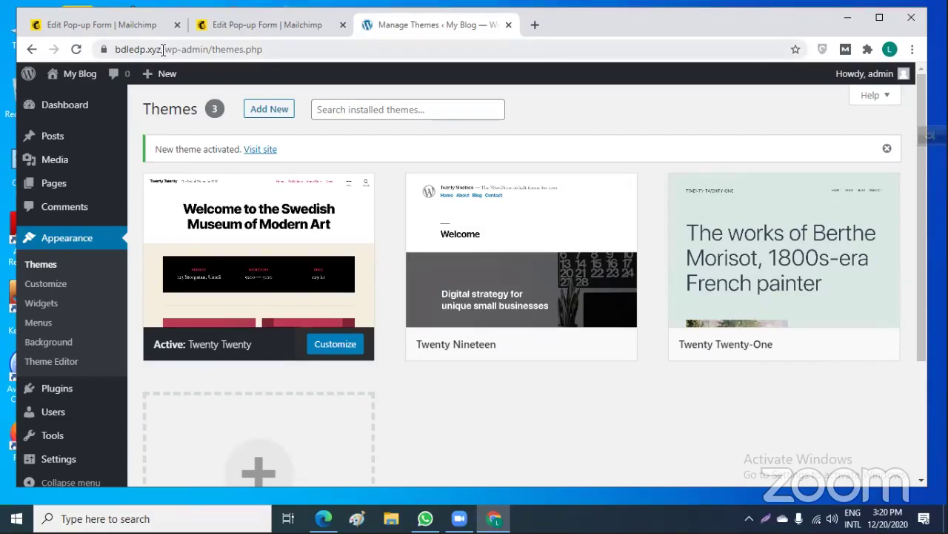
mouse_move(365, 350)
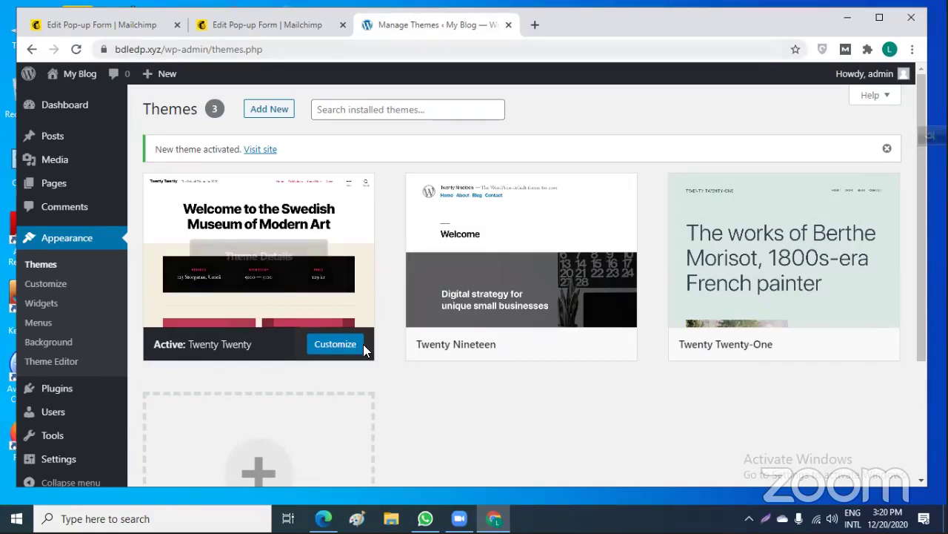
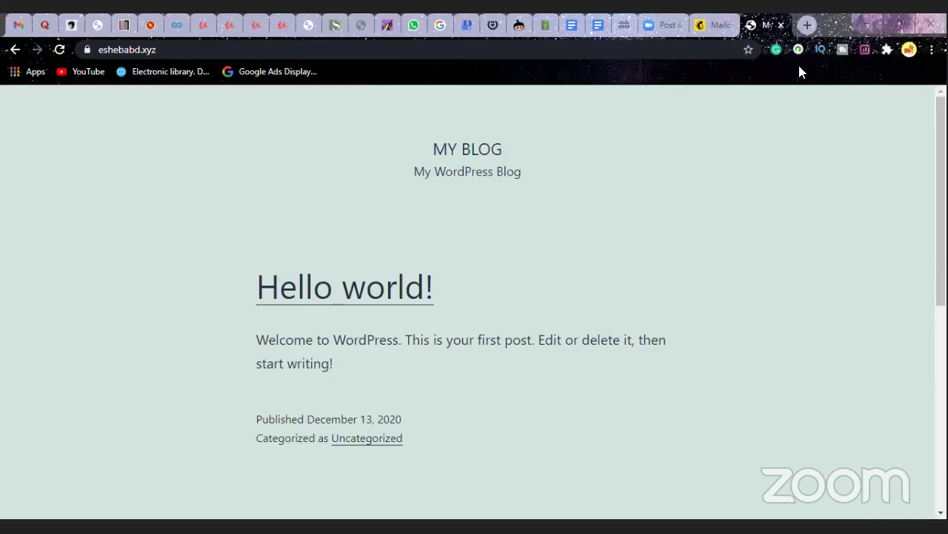
Close the blog tab and load the eshebabd.xyz site in a new tab
left_click(780, 26)
left_click(760, 26)
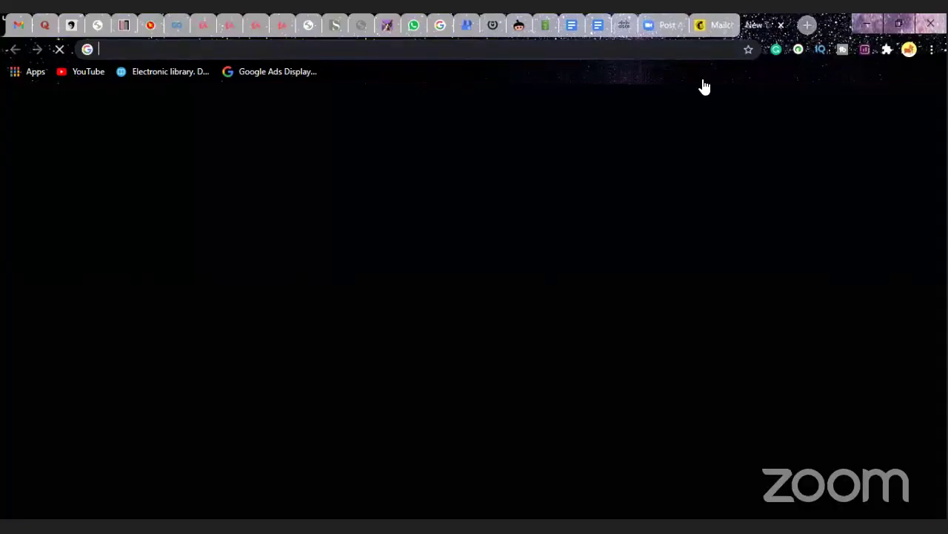
type("esh")
key("Return")
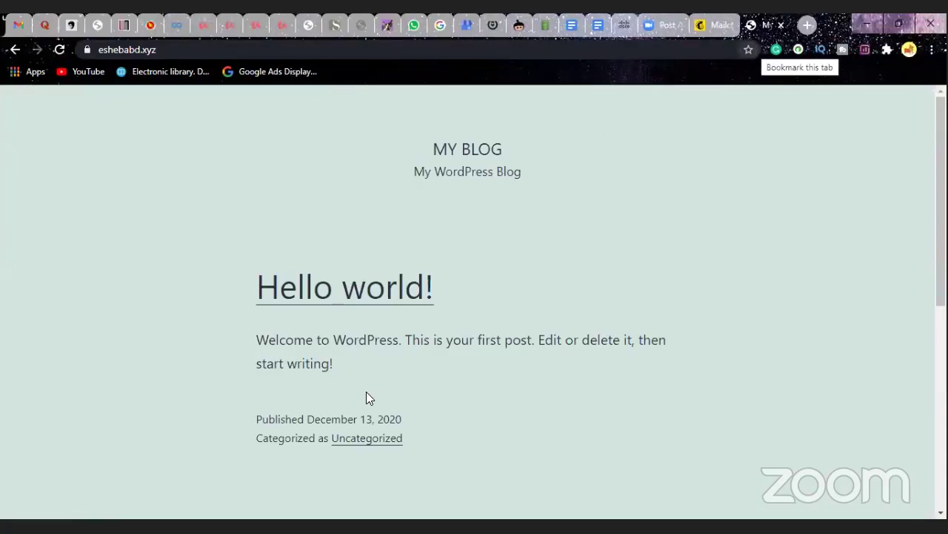
scroll(366, 396, "down", 4)
scroll(366, 291, "up", 4)
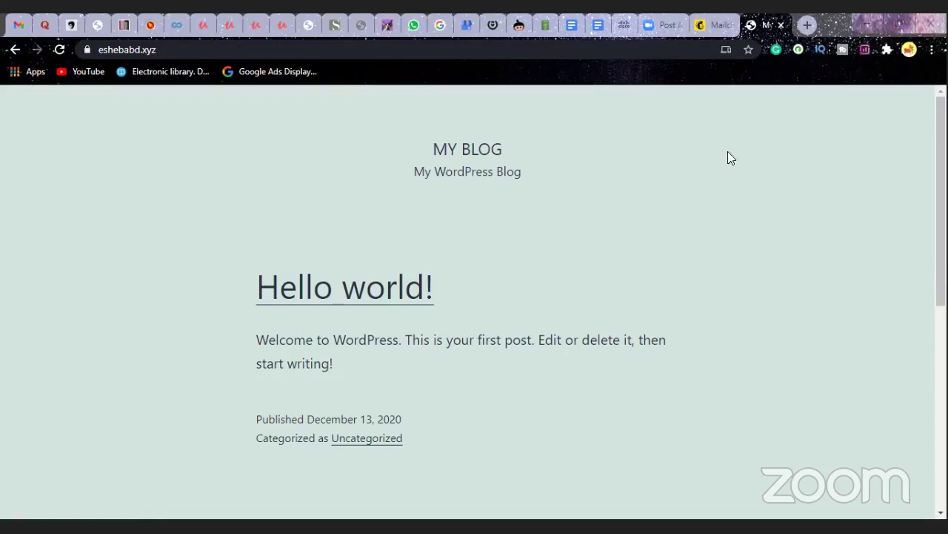
scroll(530, 276, "down", 5)
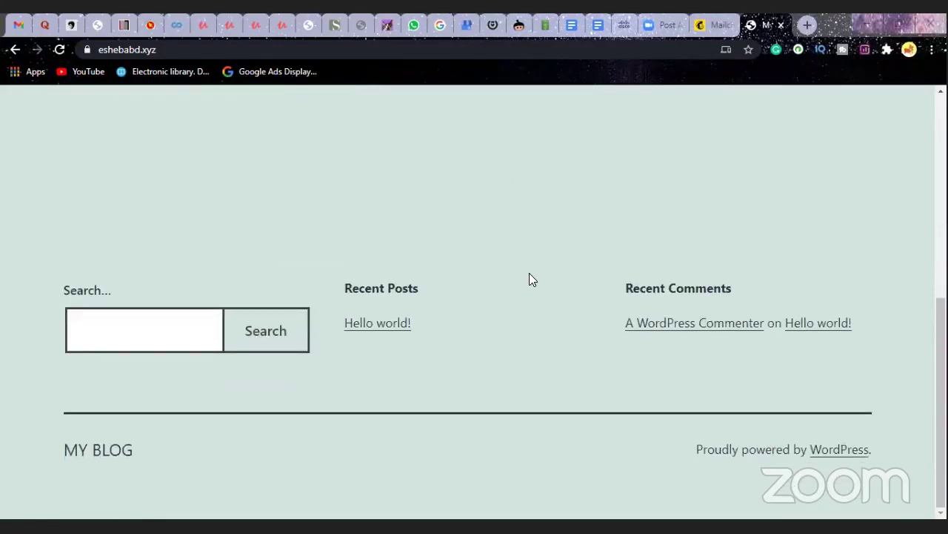
scroll(531, 277, "up", 5)
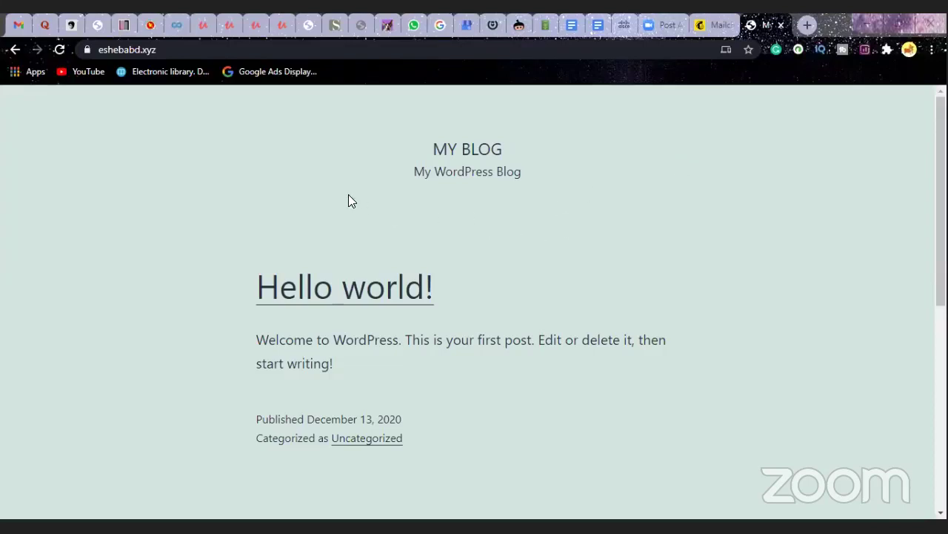
Add /wp-admin/ to the site address to reach the WordPress admin Dashboard
left_click(206, 52)
type("//")
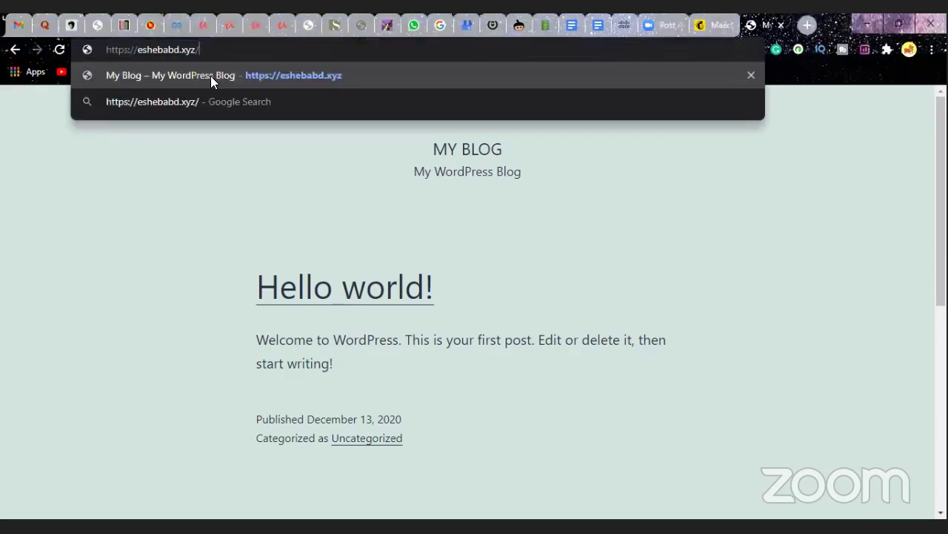
type("w")
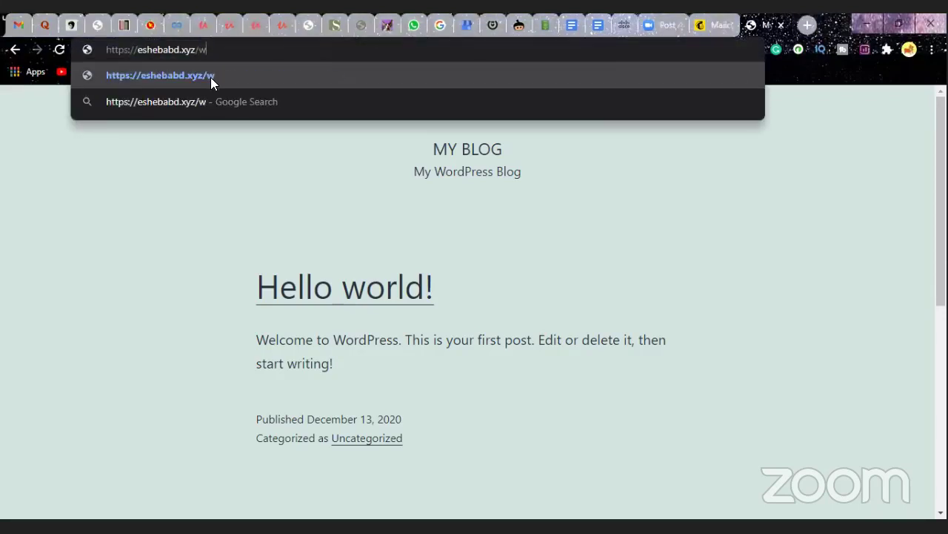
type("p")
type("-")
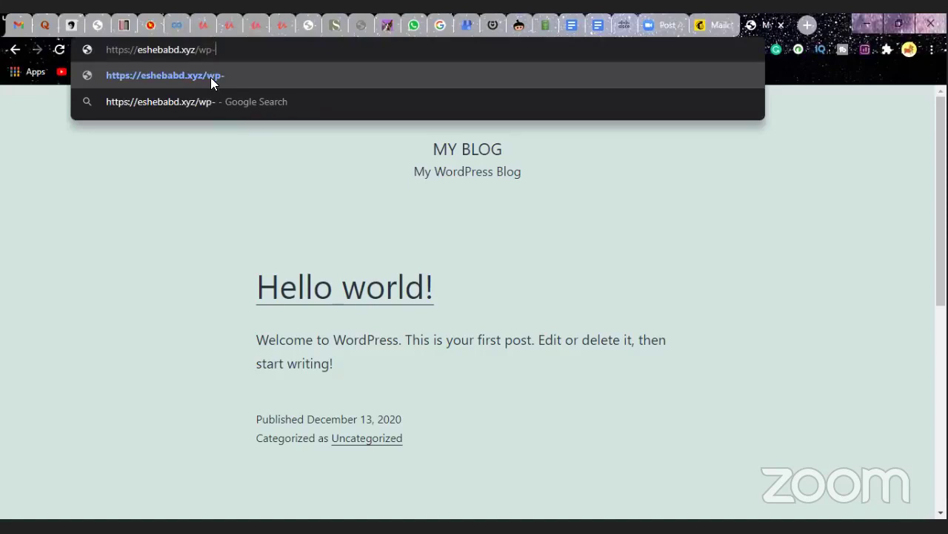
type("admin/")
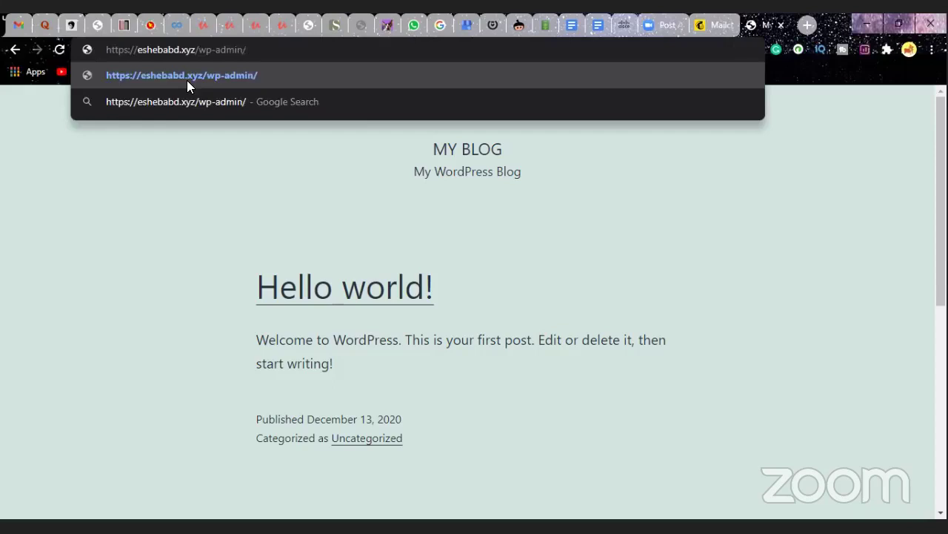
key("Return")
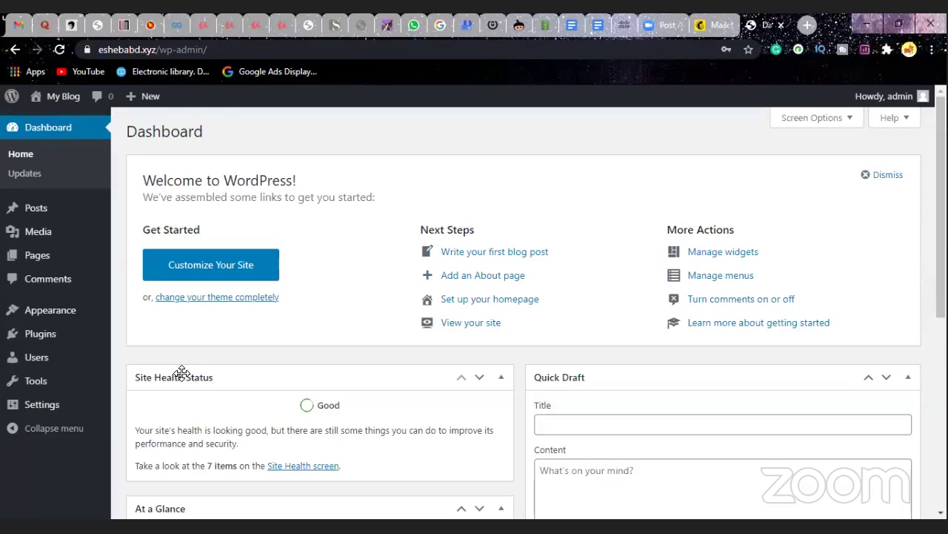
Visit the public My Blog front page, then return to the admin Dashboard
left_click(20, 154)
mouse_move(77, 101)
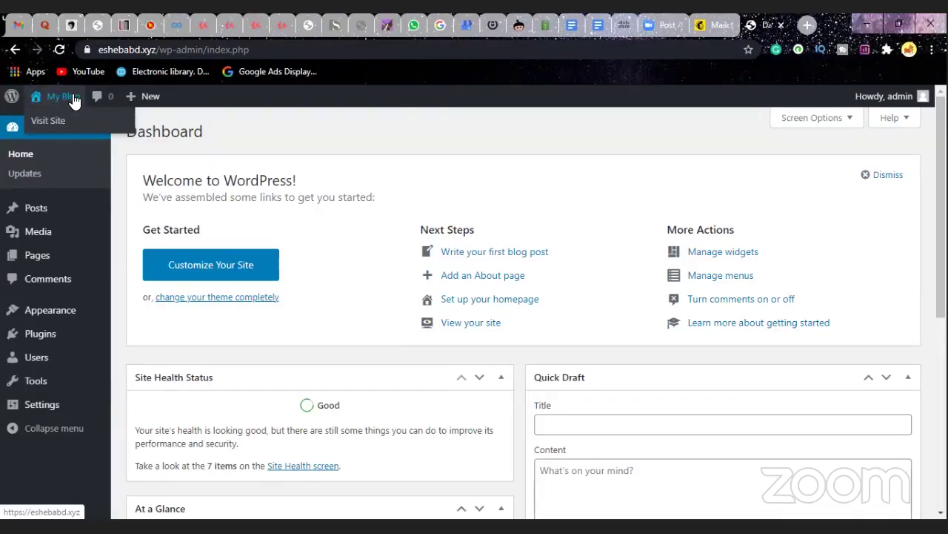
left_click(74, 99)
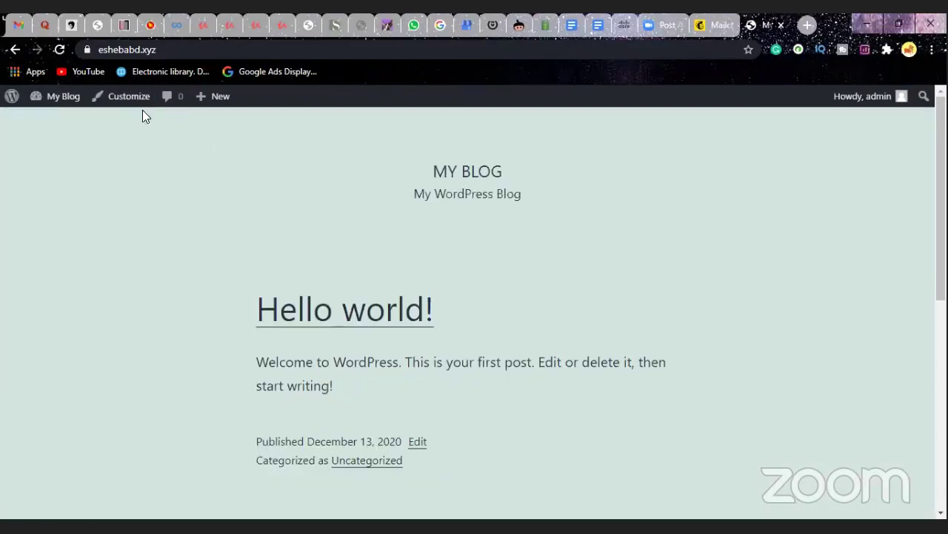
mouse_move(14, 100)
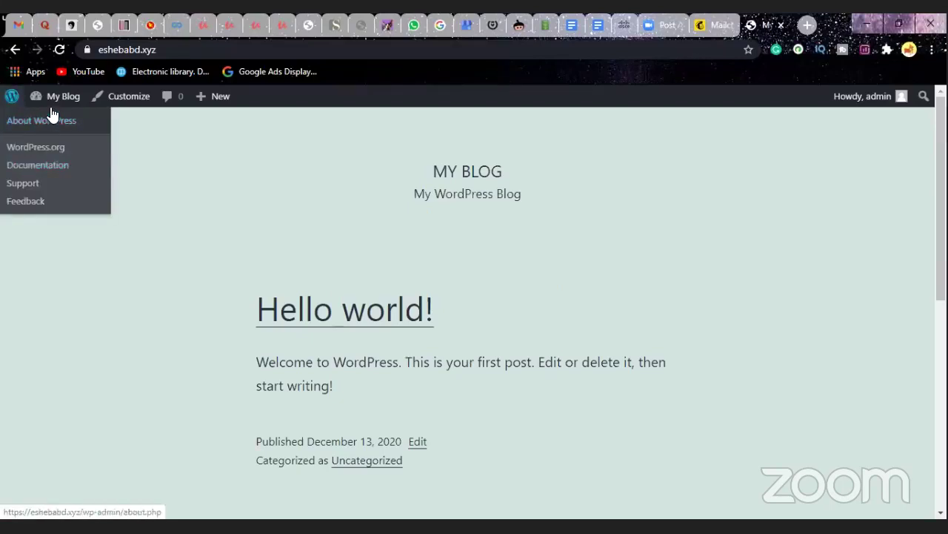
mouse_move(56, 102)
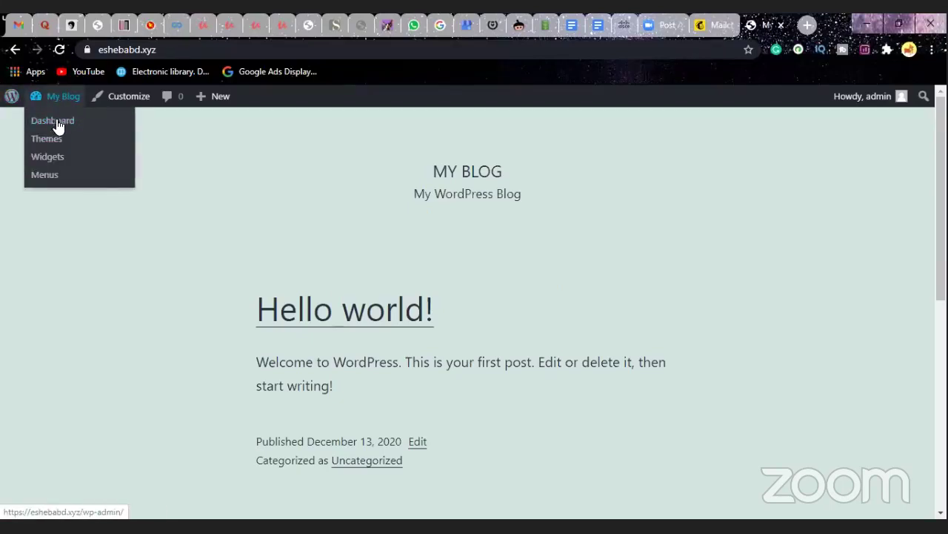
left_click(57, 126)
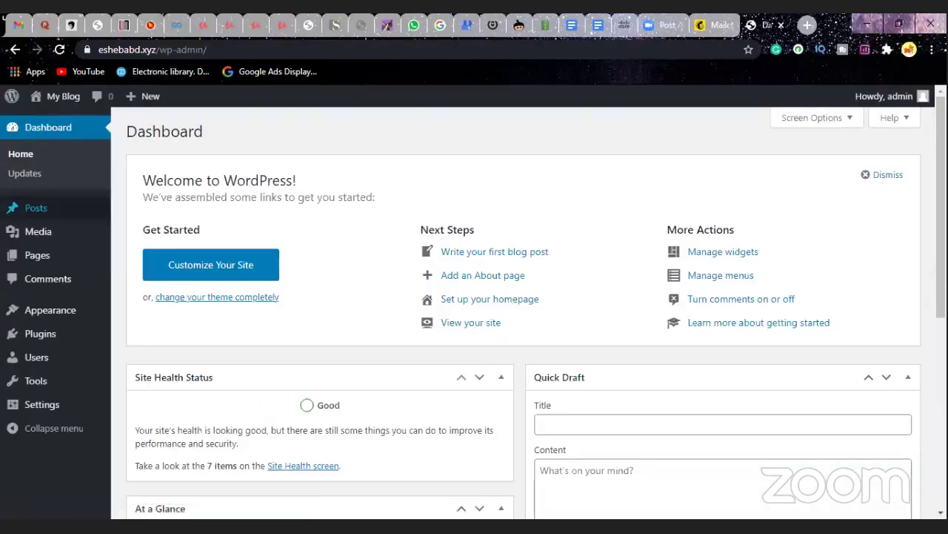
Reload the Dashboard home and go to Appearance to list the installed themes
mouse_move(11, 227)
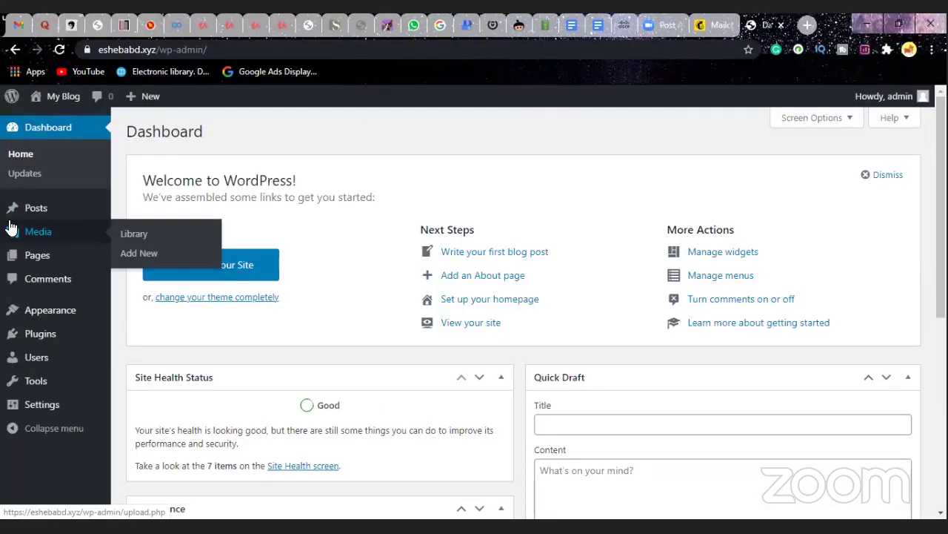
left_click(20, 156)
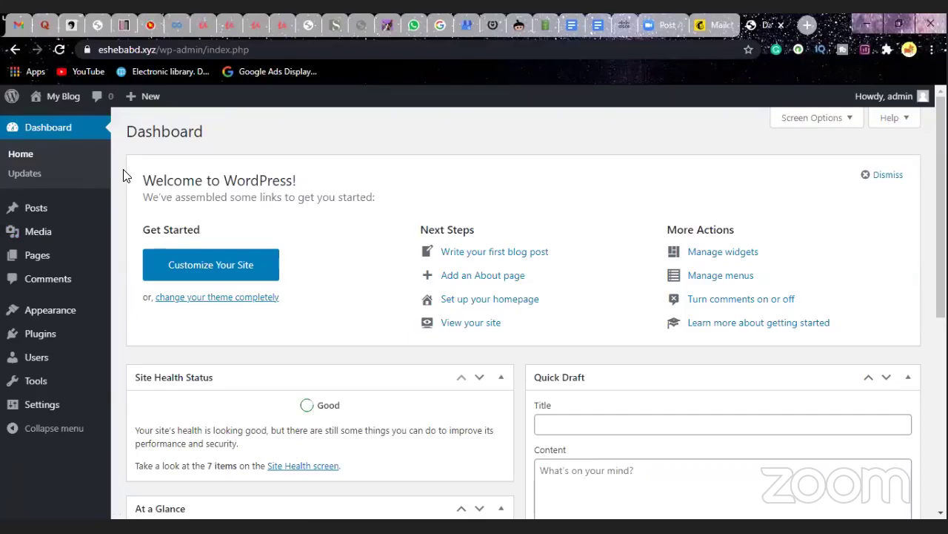
left_click(26, 158)
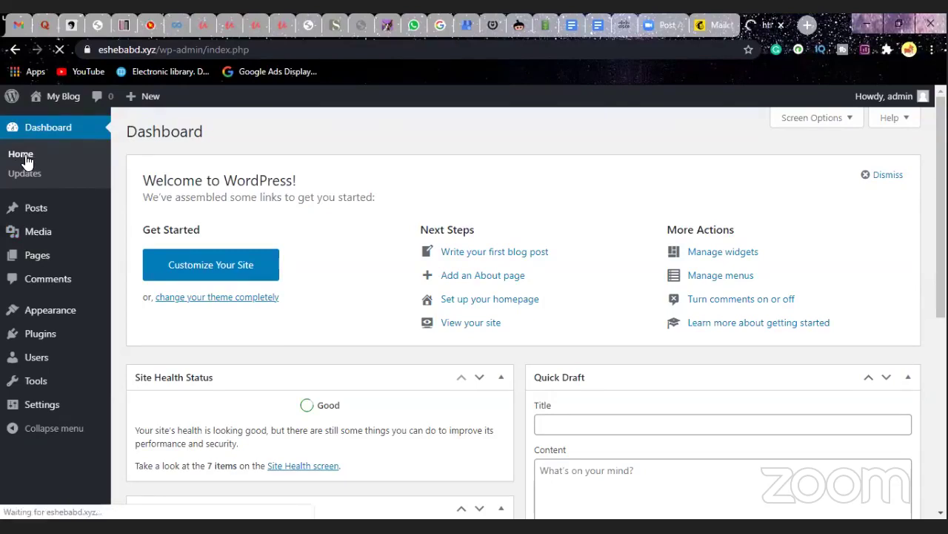
scroll(549, 280, "down", 3)
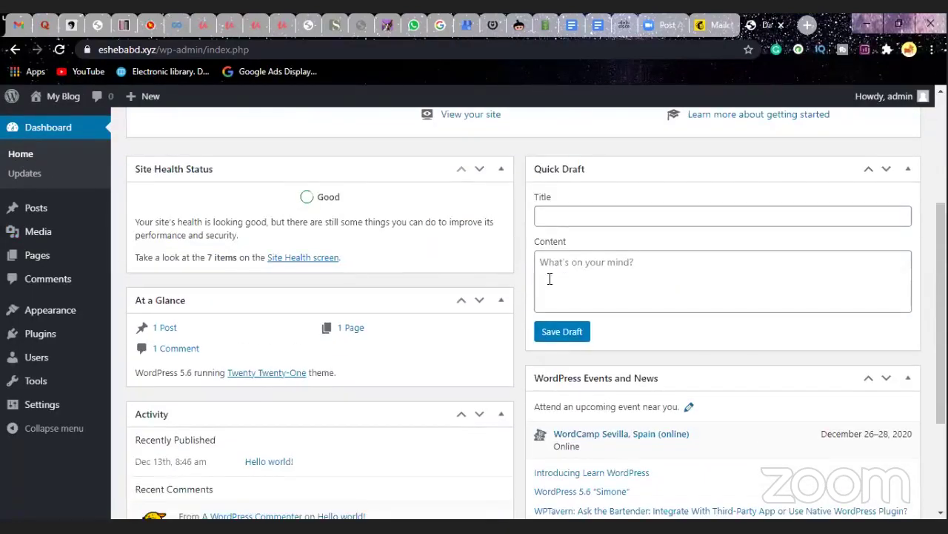
left_click(68, 313)
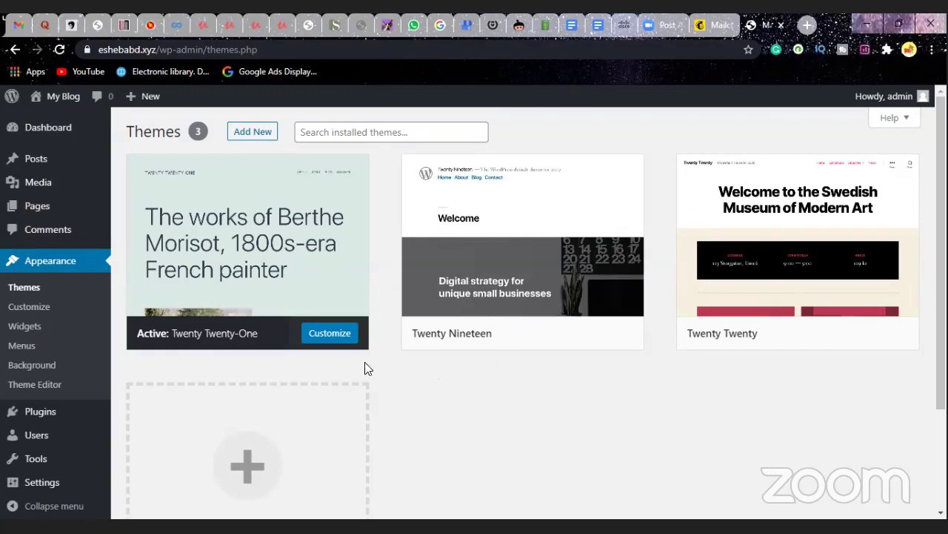
Open the Twenty Twenty-One Customizer, then leave it without saving changes
left_click(326, 333)
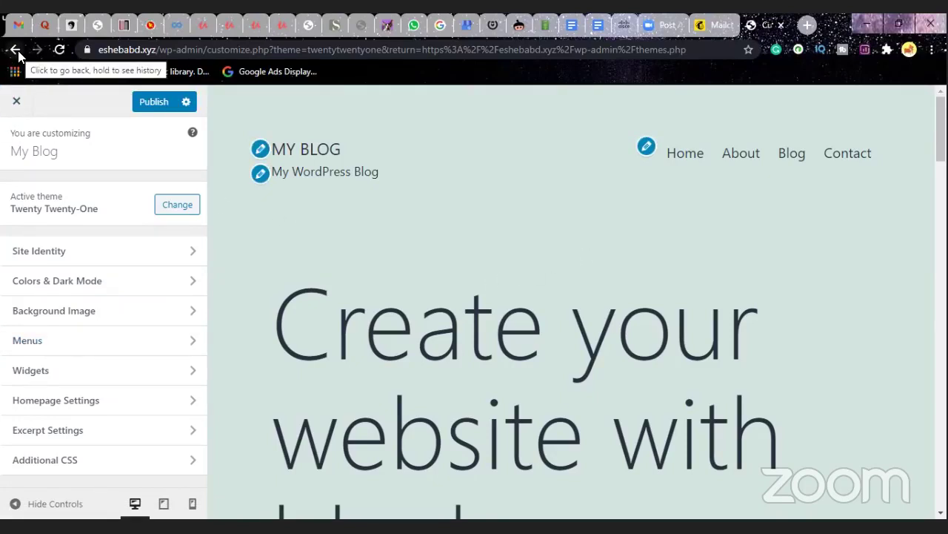
left_click(14, 102)
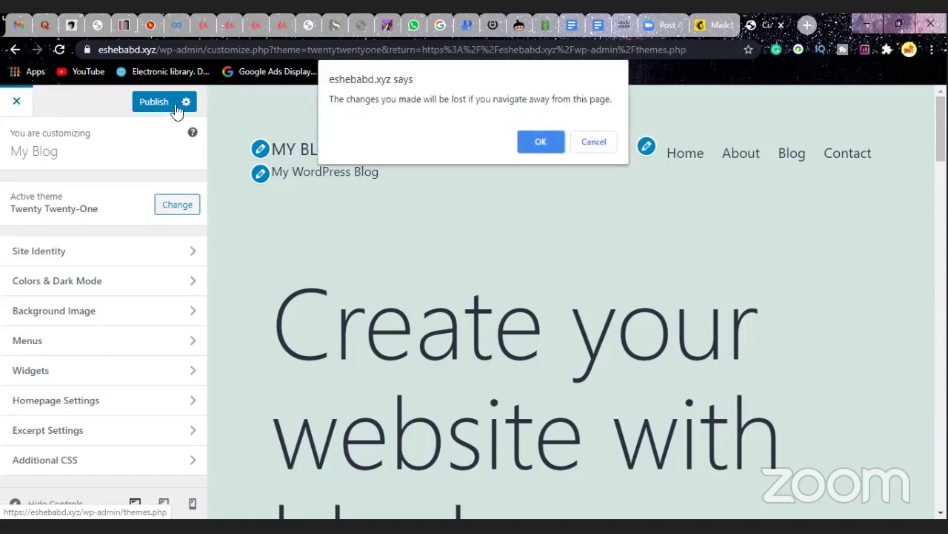
left_click(529, 146)
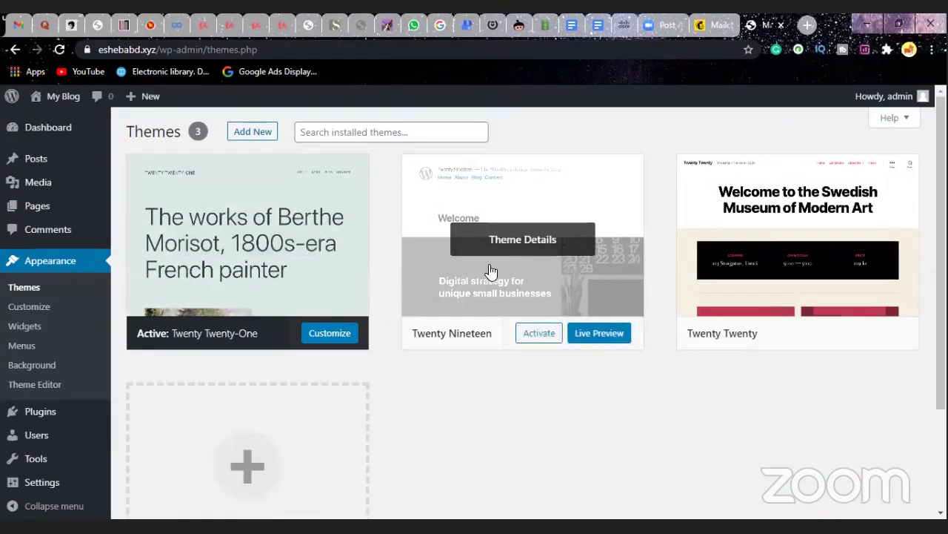
Activate Twenty Nineteen from its Theme Details and start customizing it
left_click(531, 271)
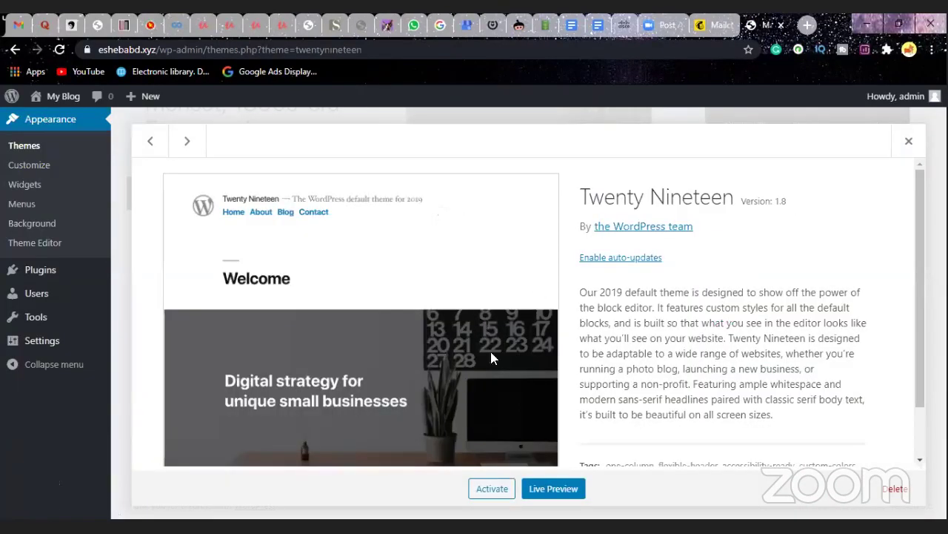
left_click(489, 490)
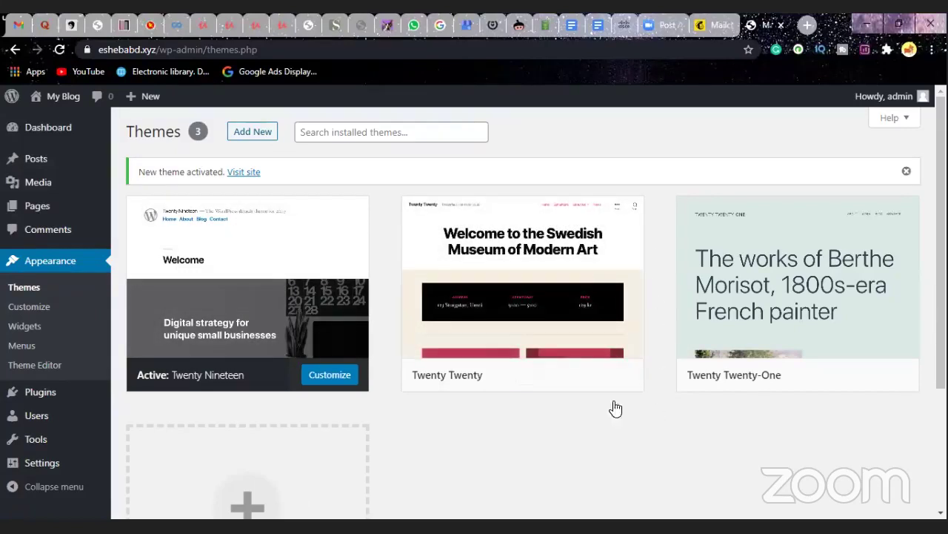
left_click(324, 377)
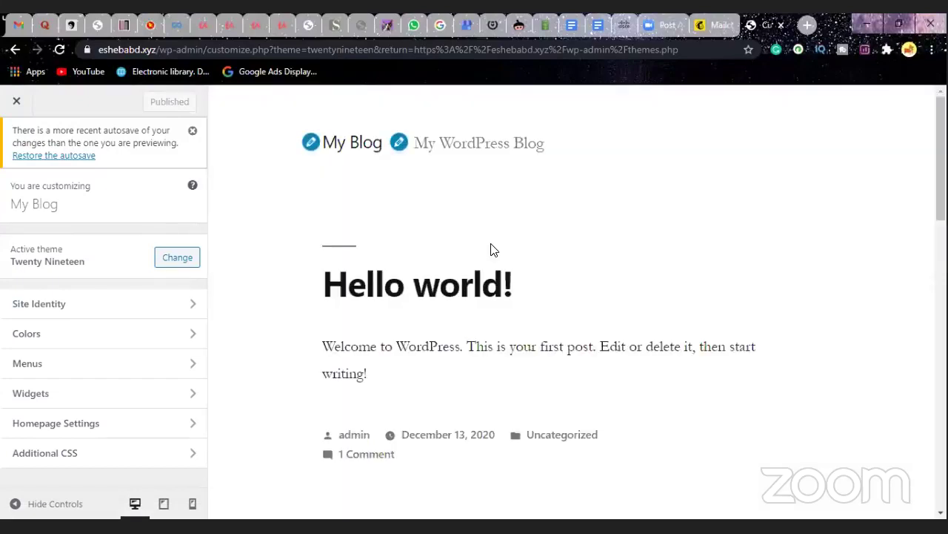
Reload the Customizer and scroll through My Blog's Twenty Nineteen preview
scroll(495, 256, "down", 6)
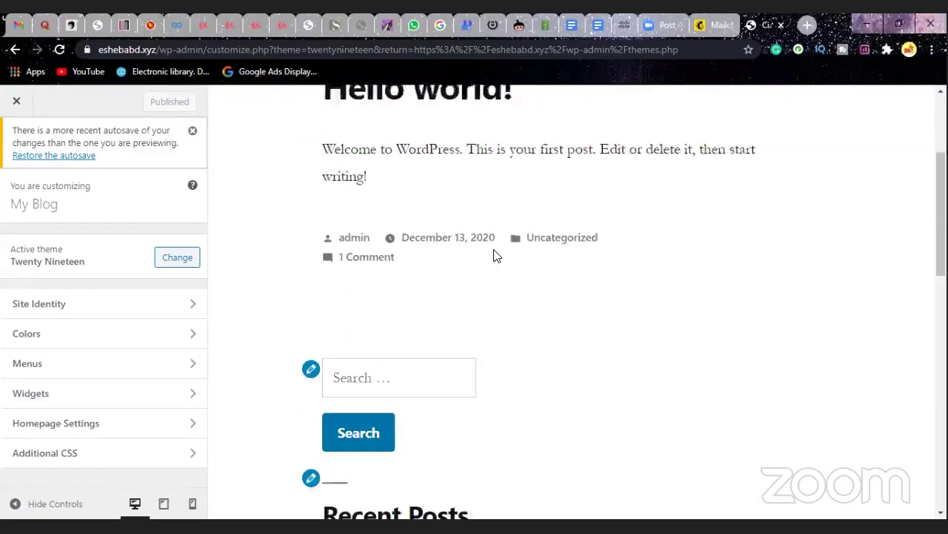
scroll(497, 262, "up", 8)
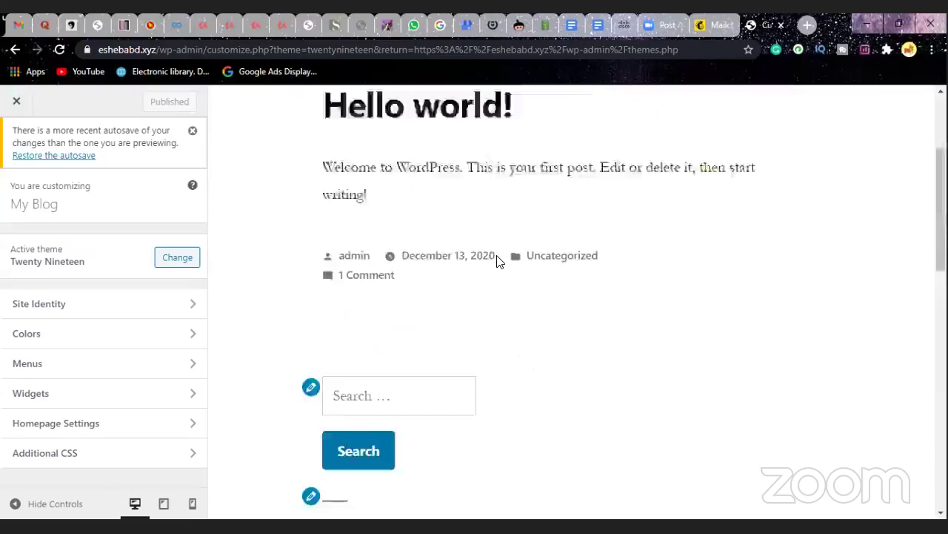
left_click(59, 50)
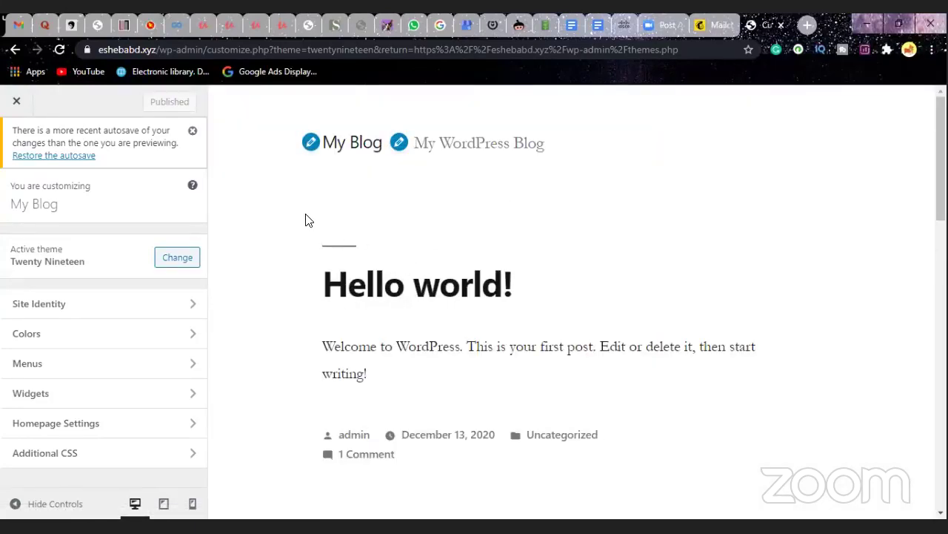
scroll(309, 221, "down", 14)
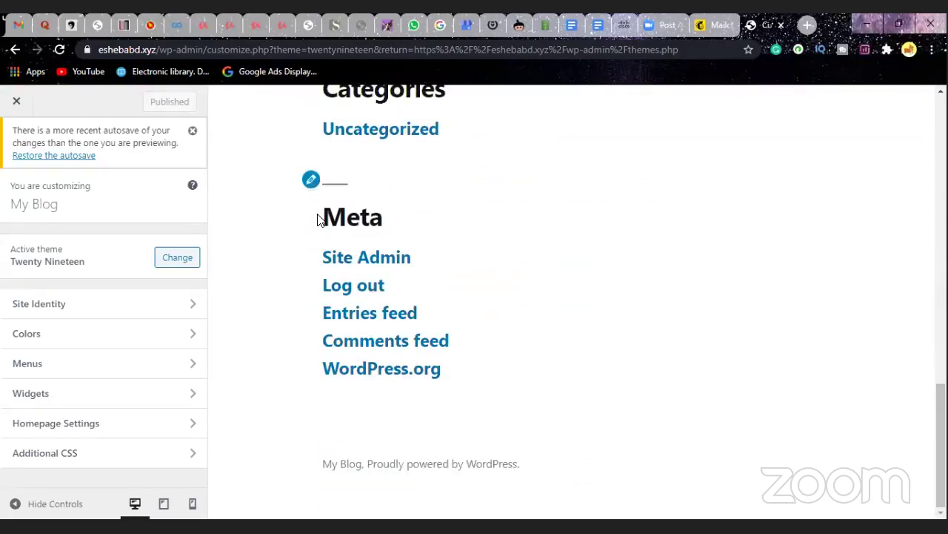
scroll(317, 218, "up", 4)
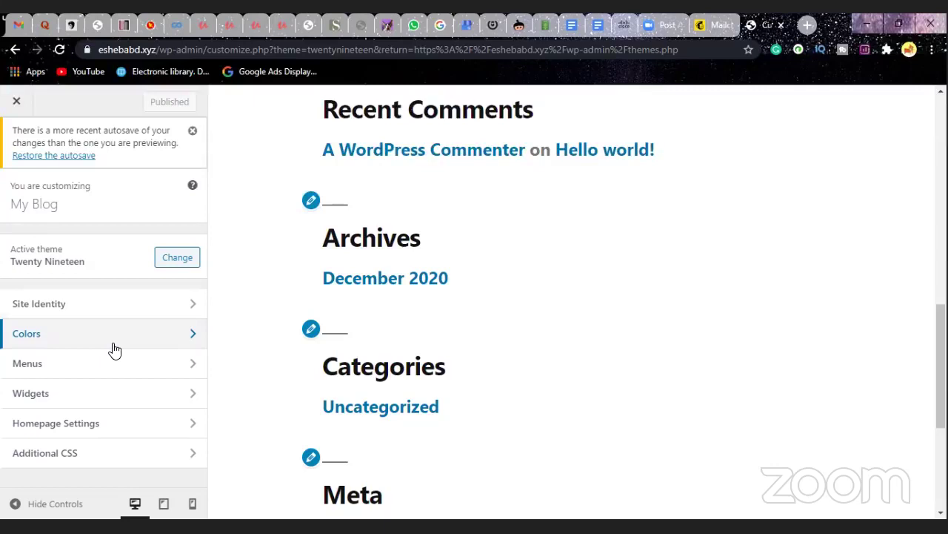
scroll(378, 278, "up", 2)
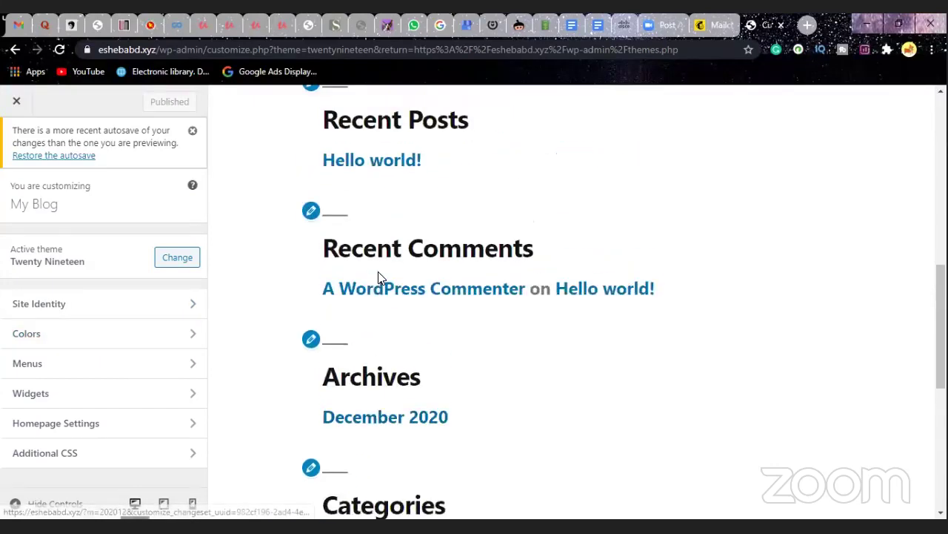
scroll(374, 277, "down", 1)
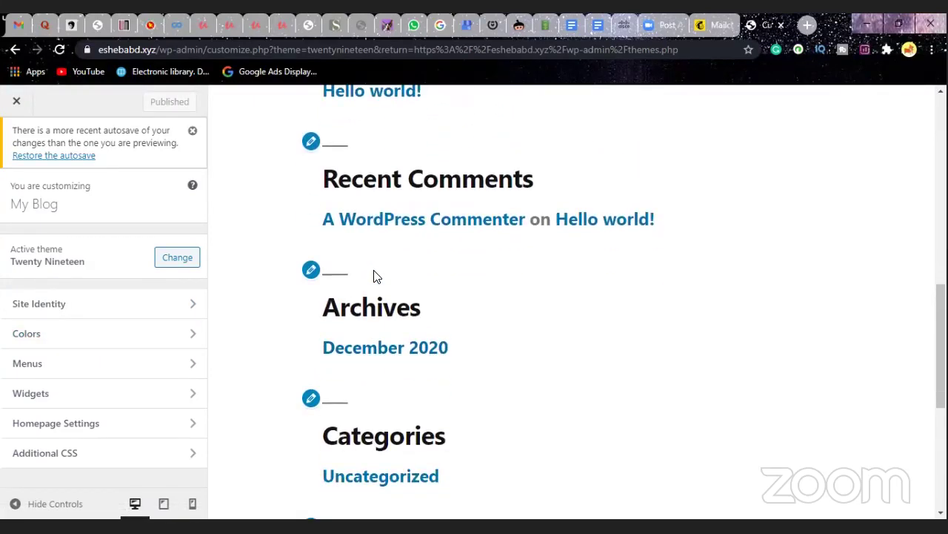
scroll(374, 277, "down", 3)
scroll(263, 286, "up", 11)
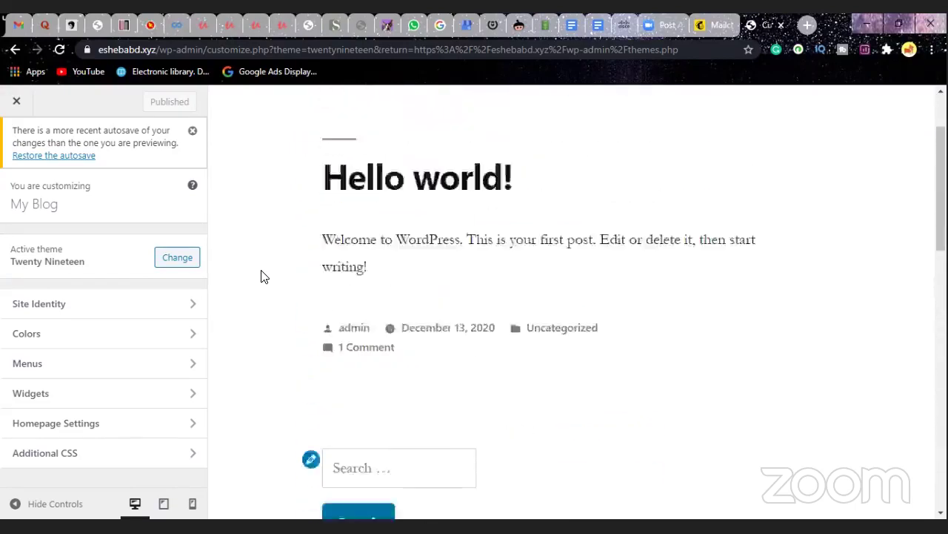
scroll(260, 276, "up", 2)
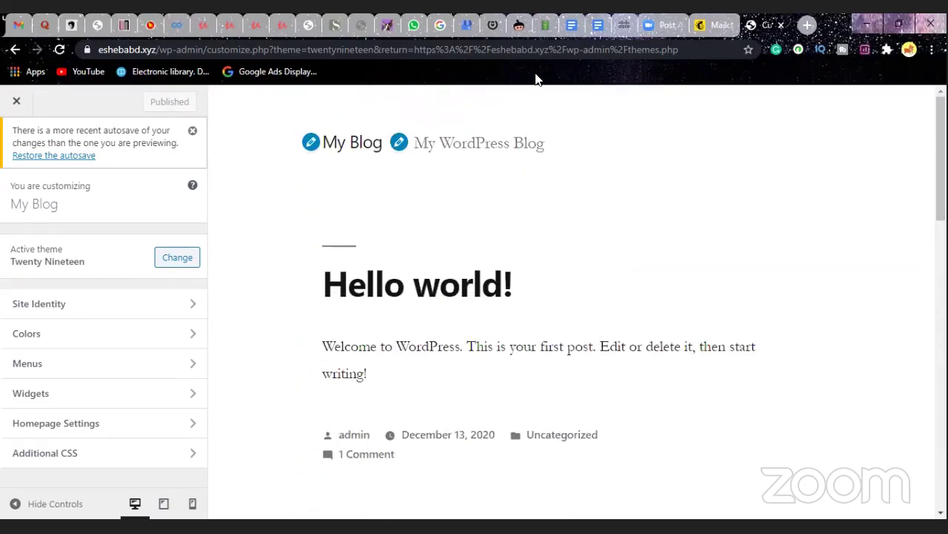
Close the Customizer and go to the Dashboard Home page
left_click(16, 103)
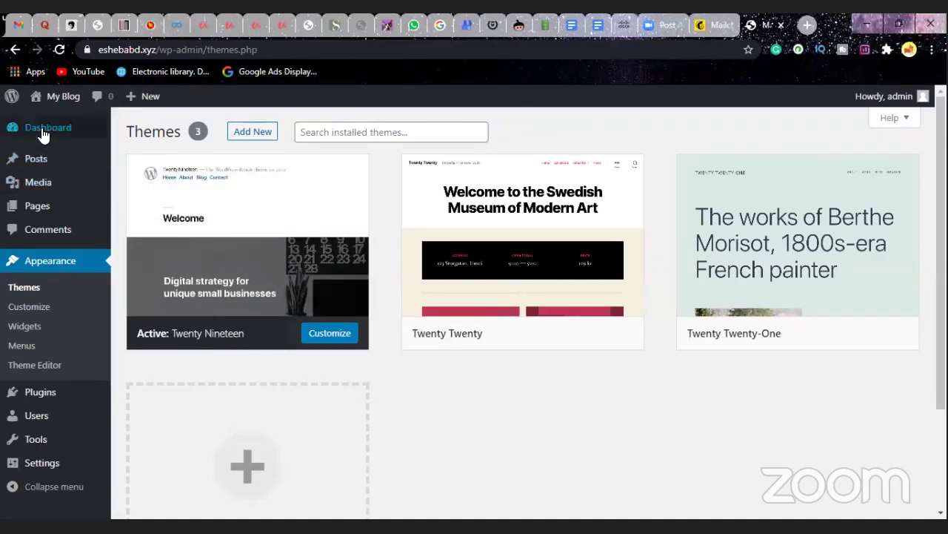
mouse_move(42, 133)
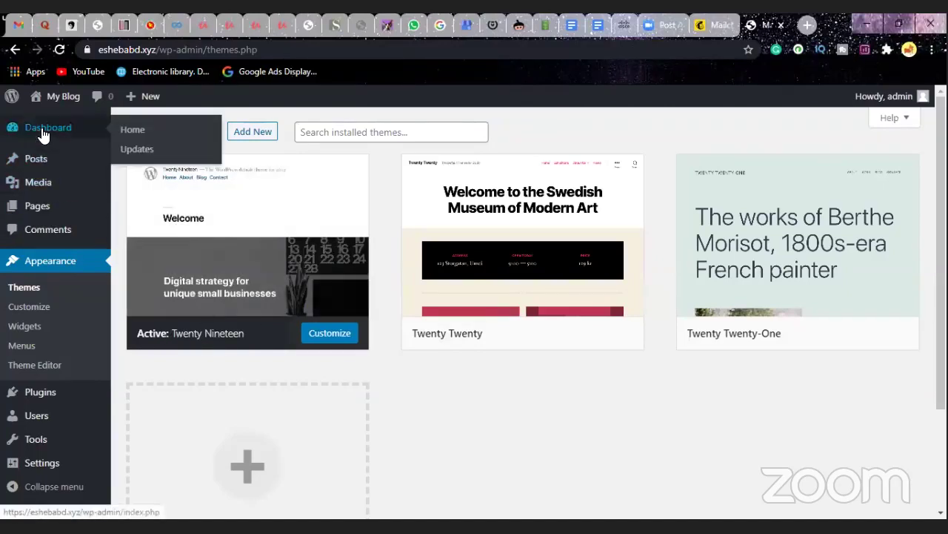
left_click(145, 132)
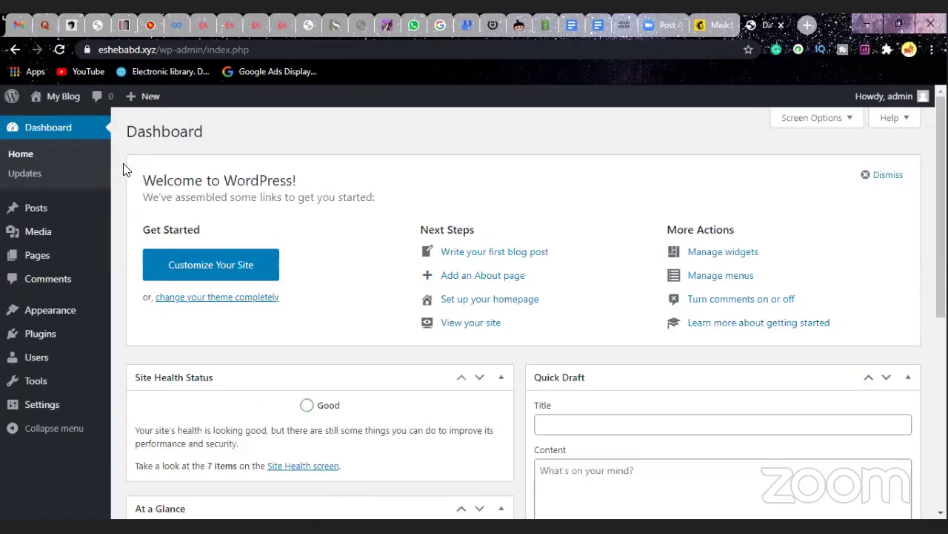
View the live My Blog front page, then return to the admin Dashboard
left_click(49, 101)
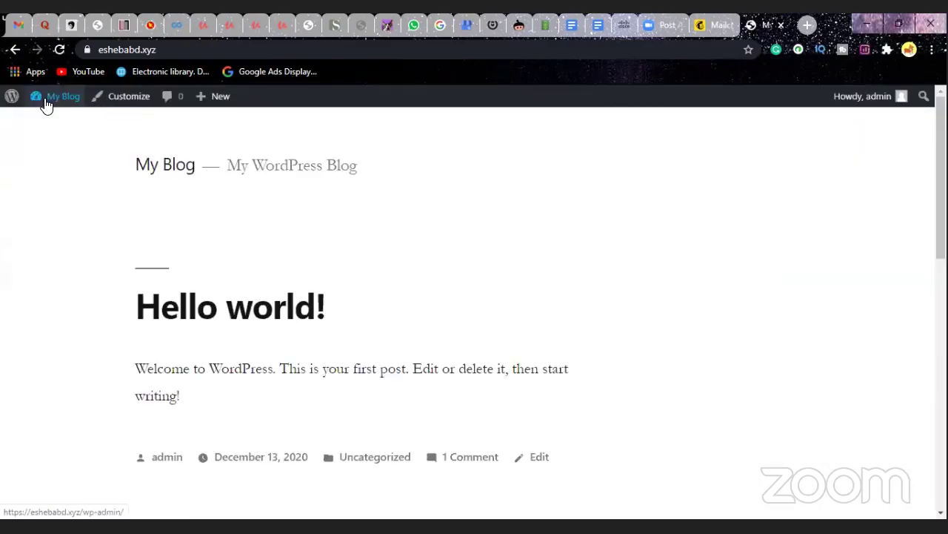
scroll(392, 236, "down", 8)
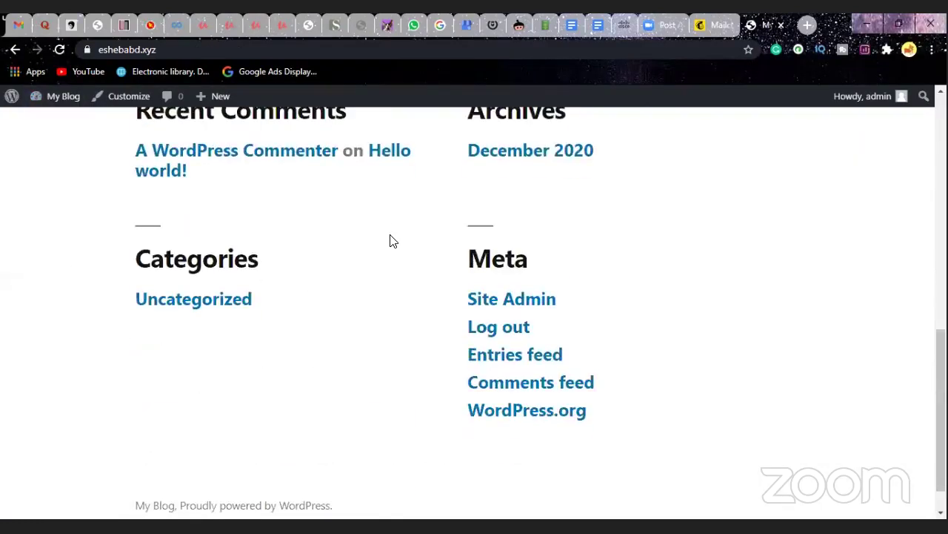
scroll(390, 239, "up", 8)
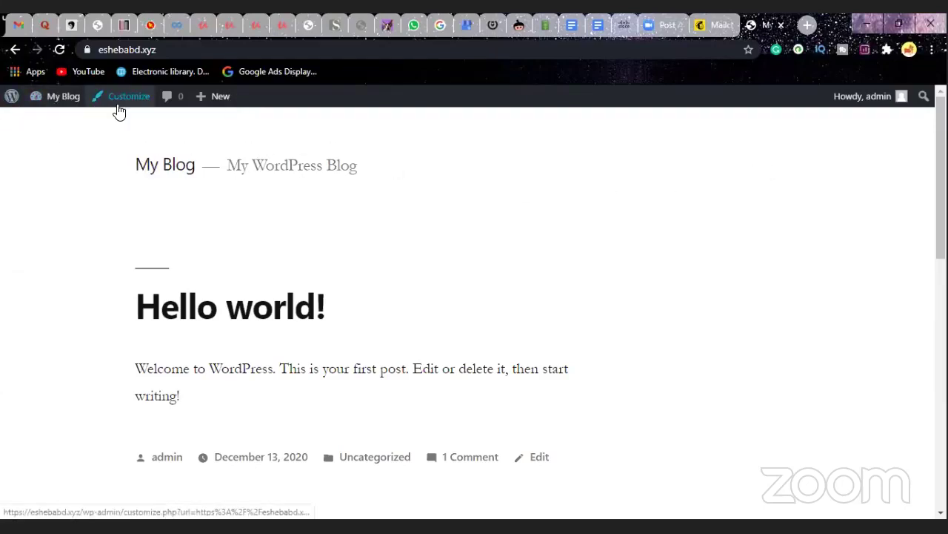
mouse_move(68, 99)
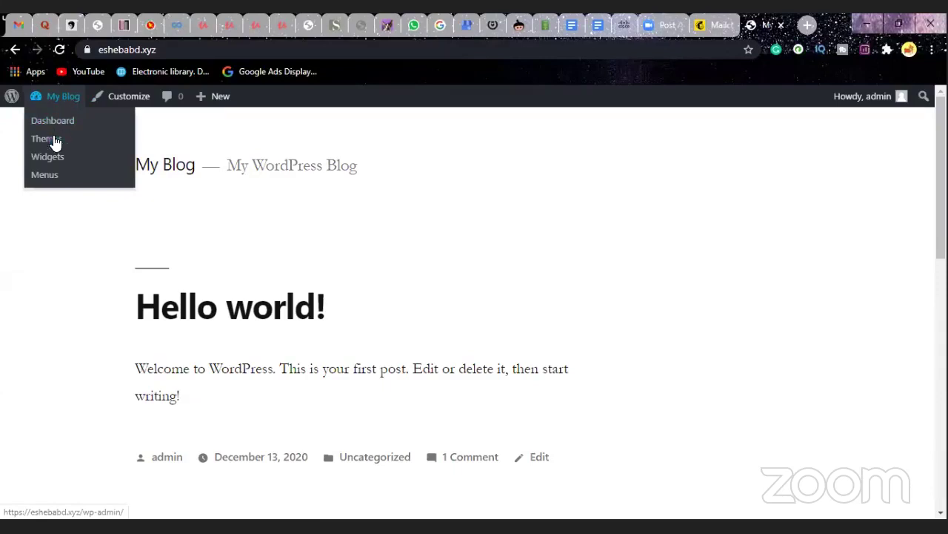
left_click(58, 123)
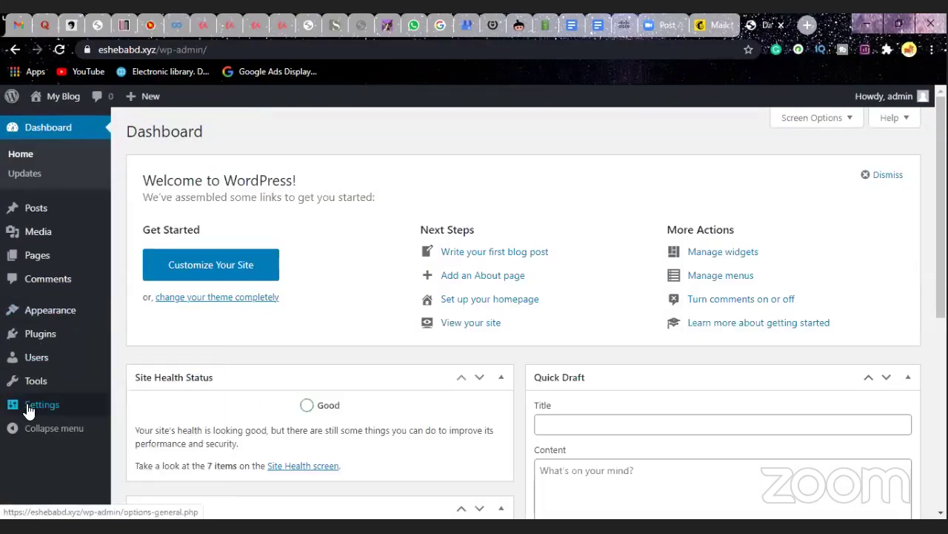
mouse_move(28, 410)
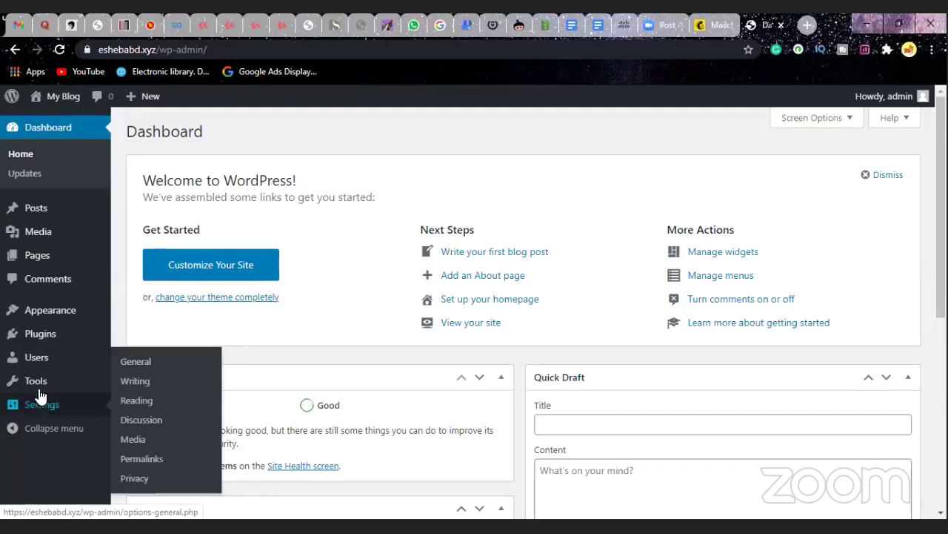
Check the Installed Plugins page, then start a new blank browser tab
mouse_move(49, 348)
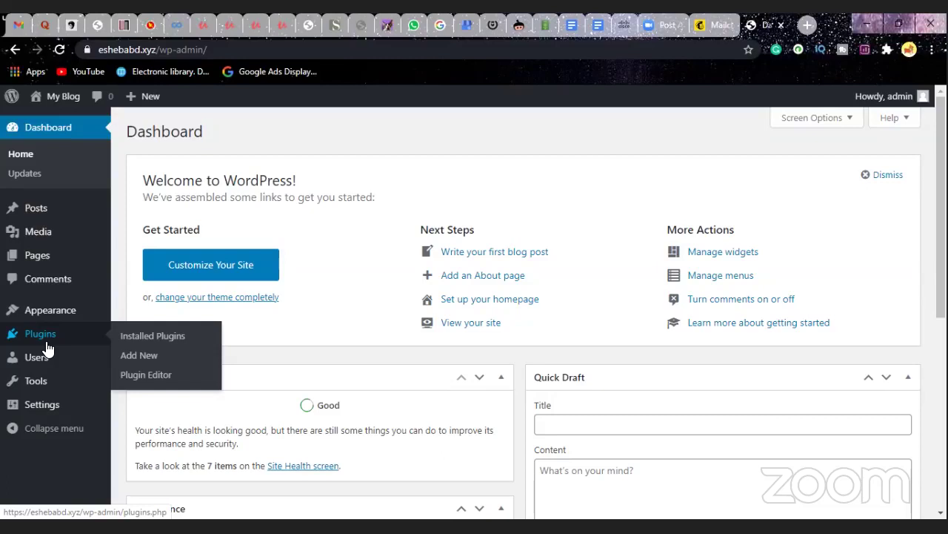
left_click(55, 342)
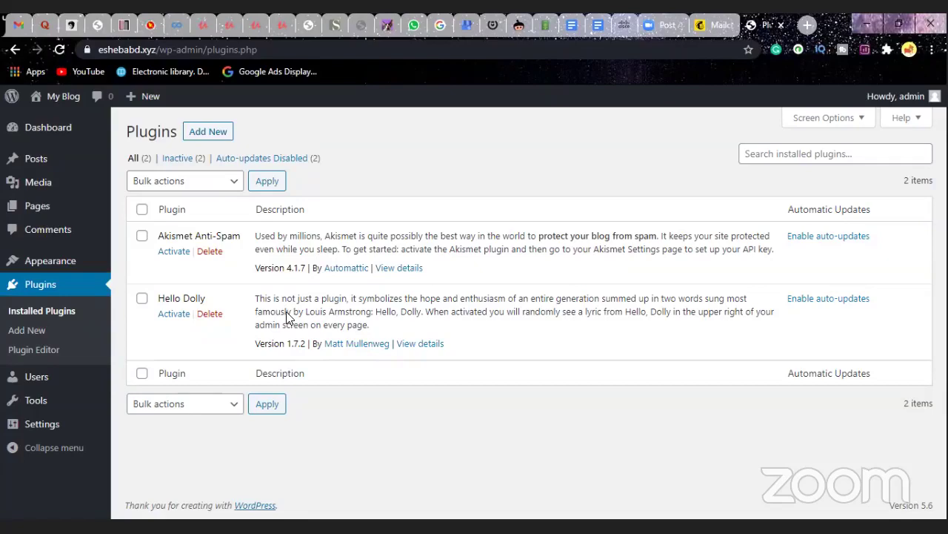
left_click(806, 23)
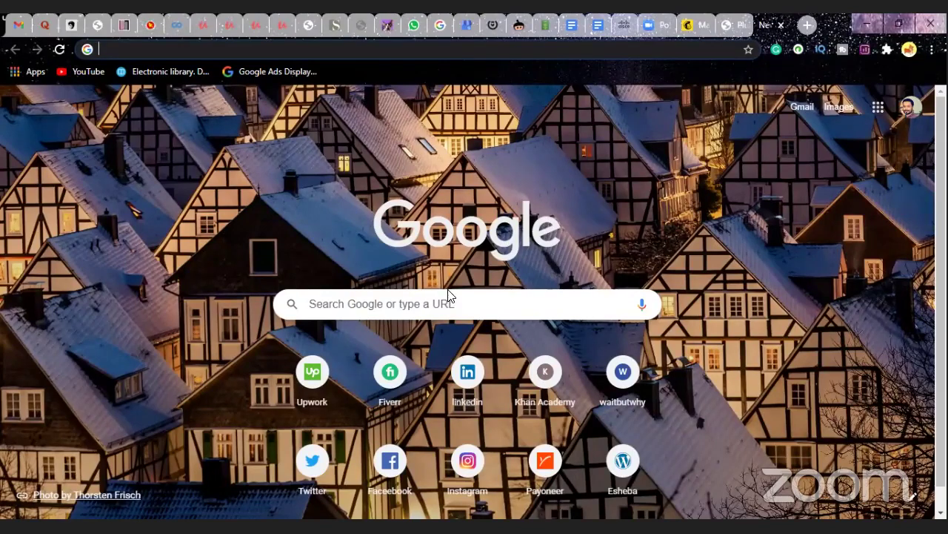
Launch Facebook from its shortcut tile on the new tab page
left_click(390, 461)
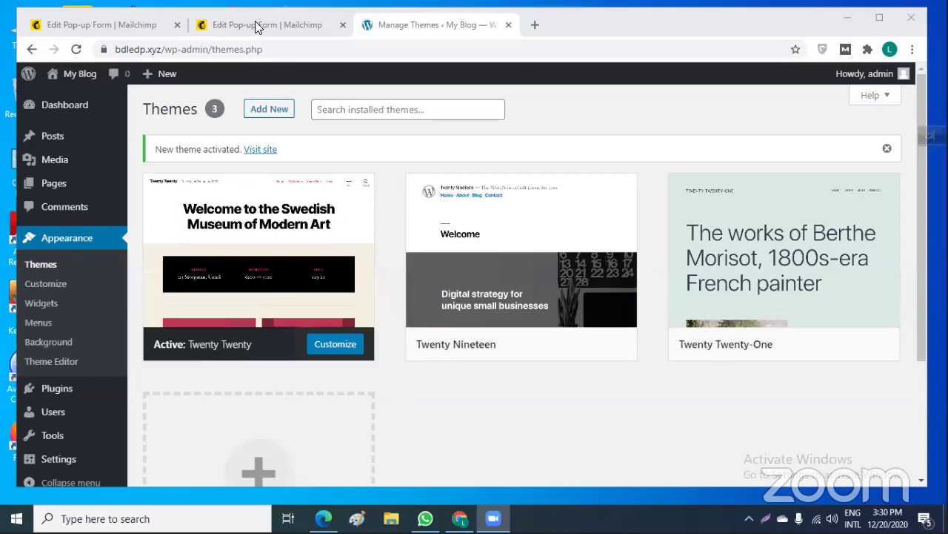
Switch to the Mailchimp pop-up builder and view its Immediately, Modal display settings
left_click(255, 24)
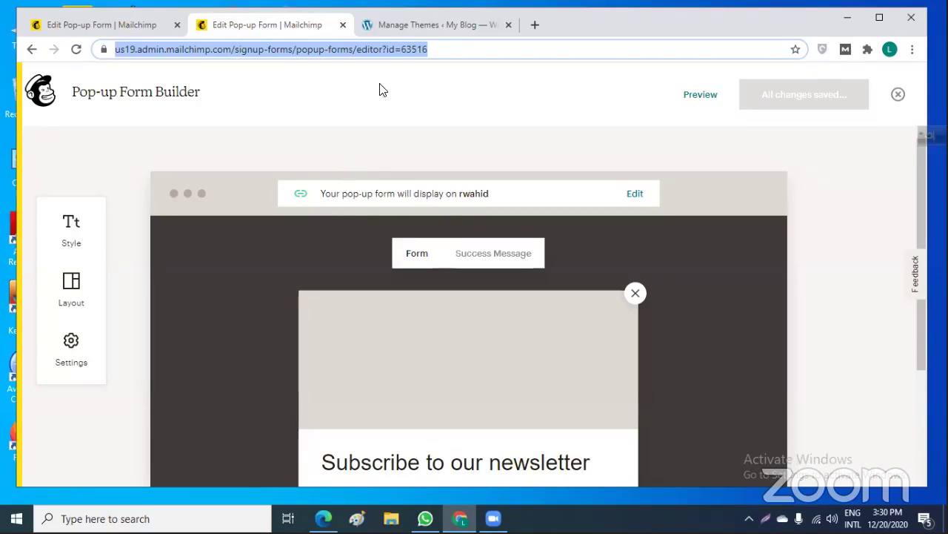
left_click(71, 348)
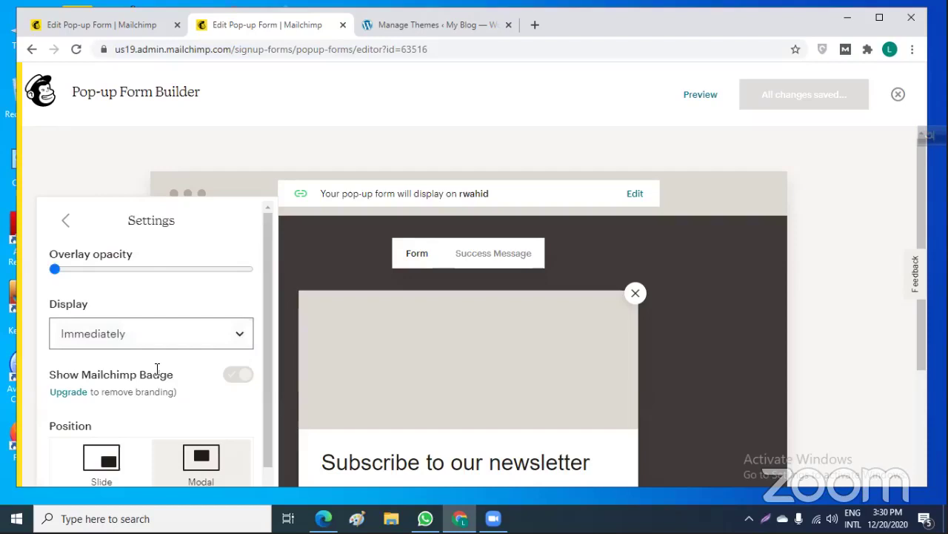
scroll(158, 370, "down", 1)
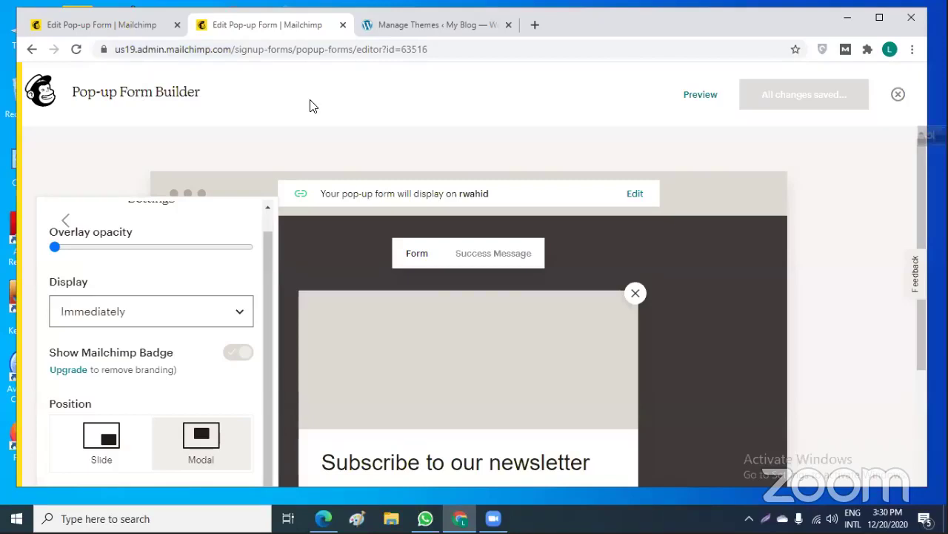
Return to the signup forms list and review the Embedded forms code options
left_click(31, 46)
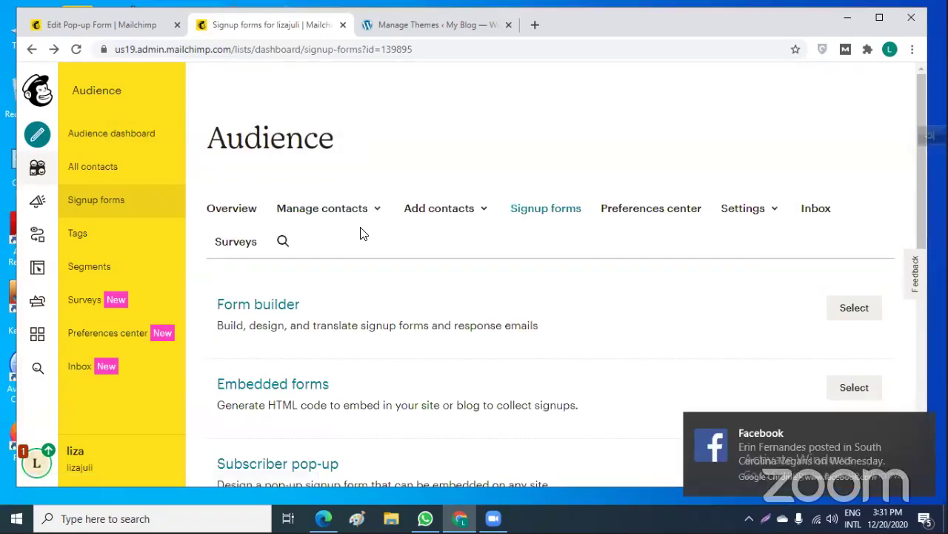
scroll(384, 263, "down", 2)
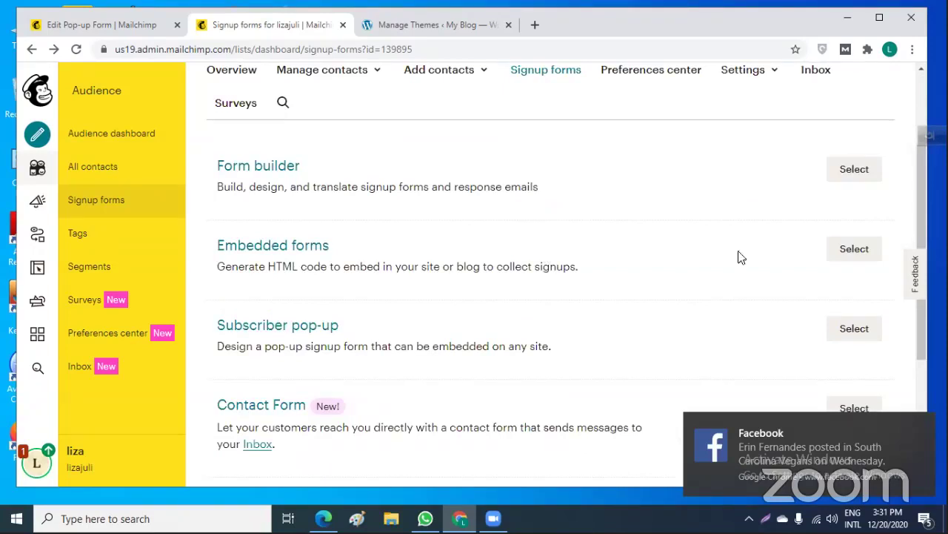
left_click(861, 251)
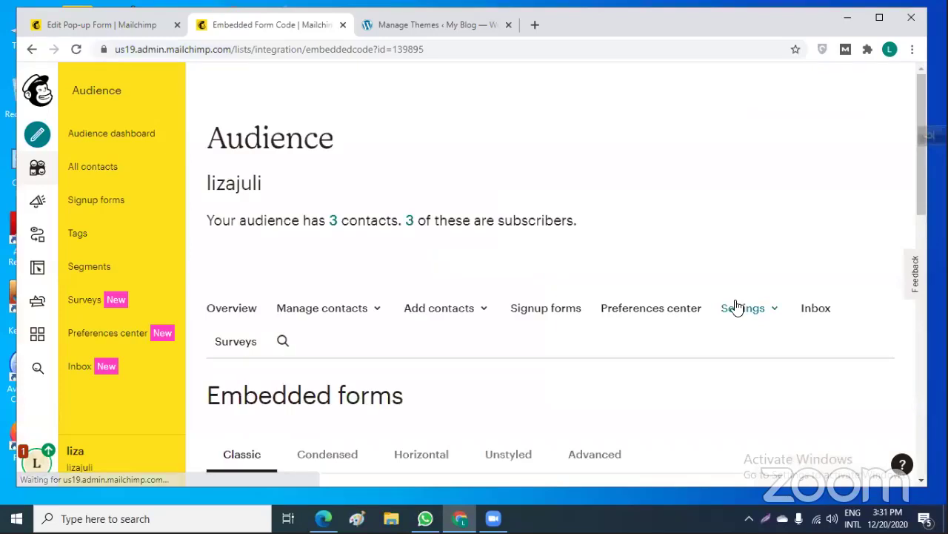
scroll(563, 289, "down", 3)
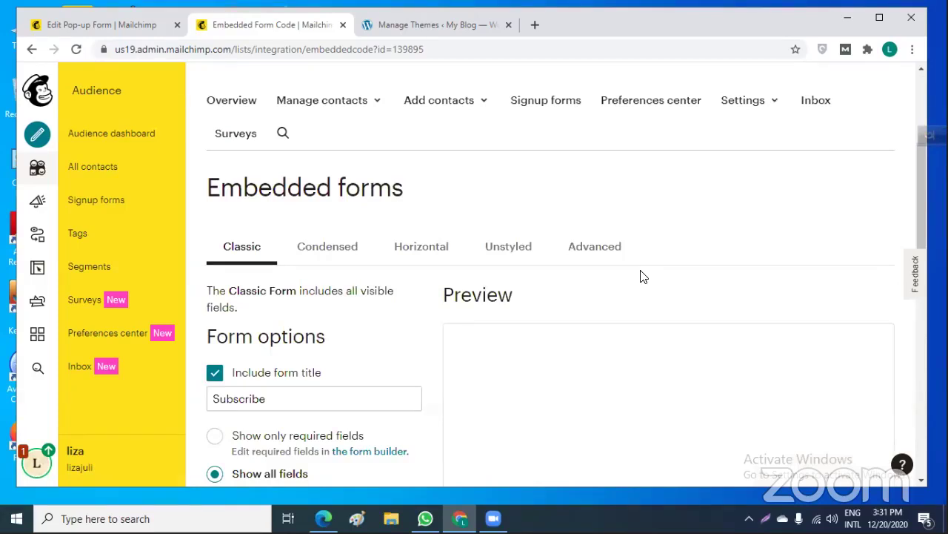
scroll(643, 276, "down", 1)
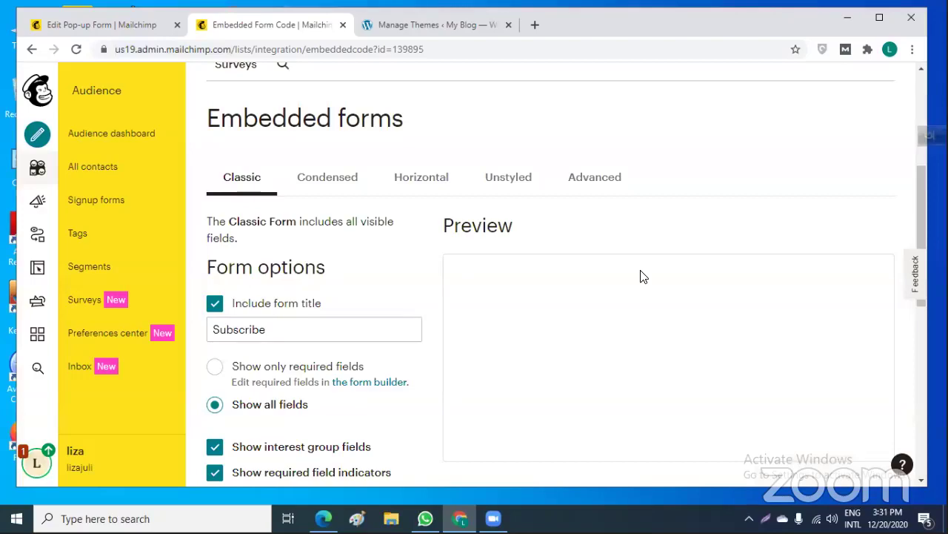
scroll(643, 276, "down", 6)
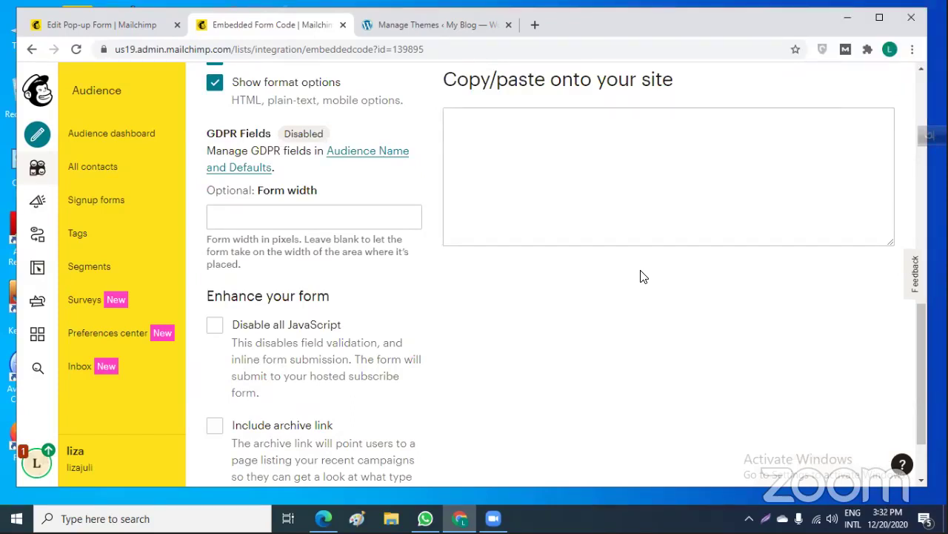
scroll(643, 276, "down", 1)
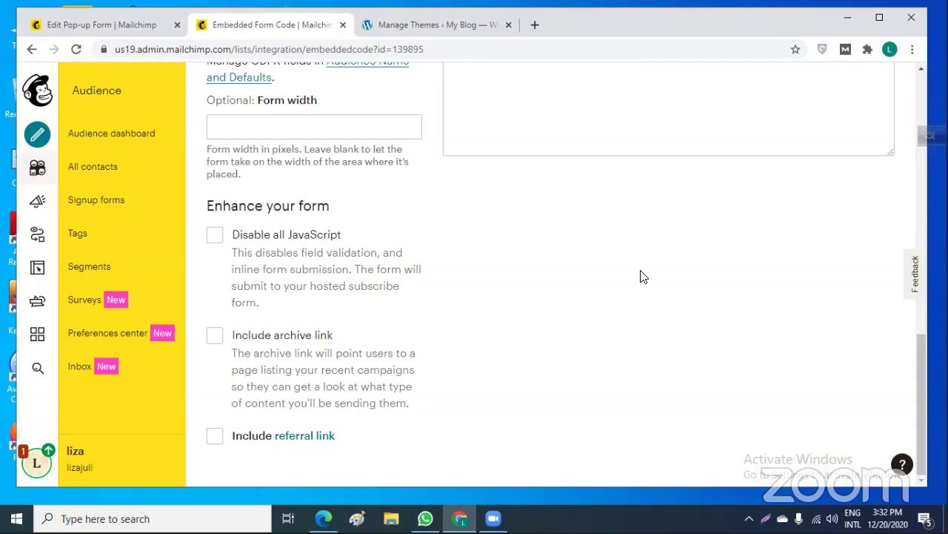
scroll(644, 277, "up", 15)
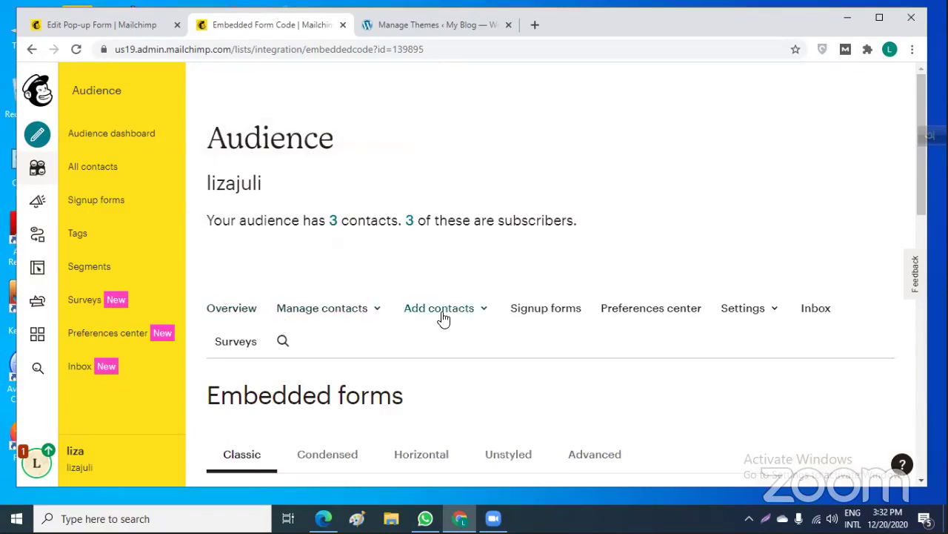
scroll(402, 381, "down", 1)
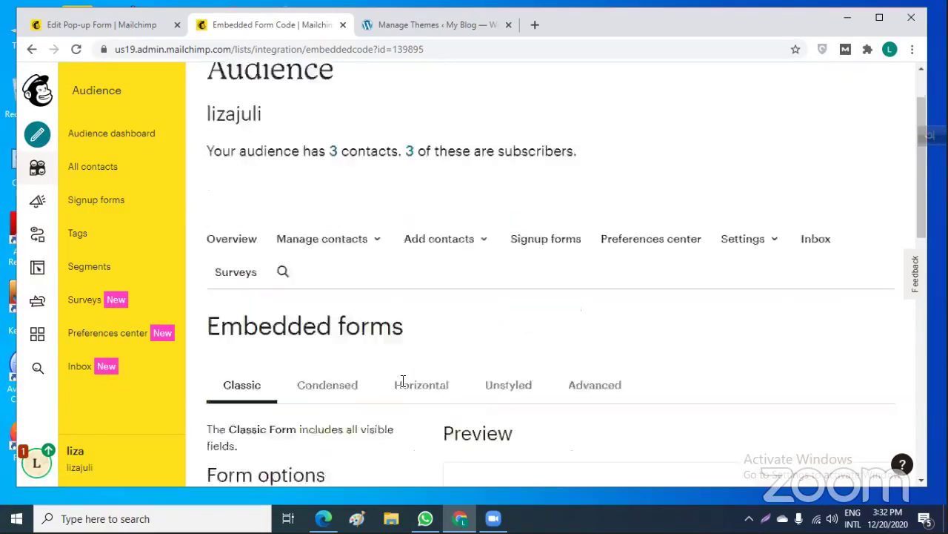
scroll(402, 381, "down", 1)
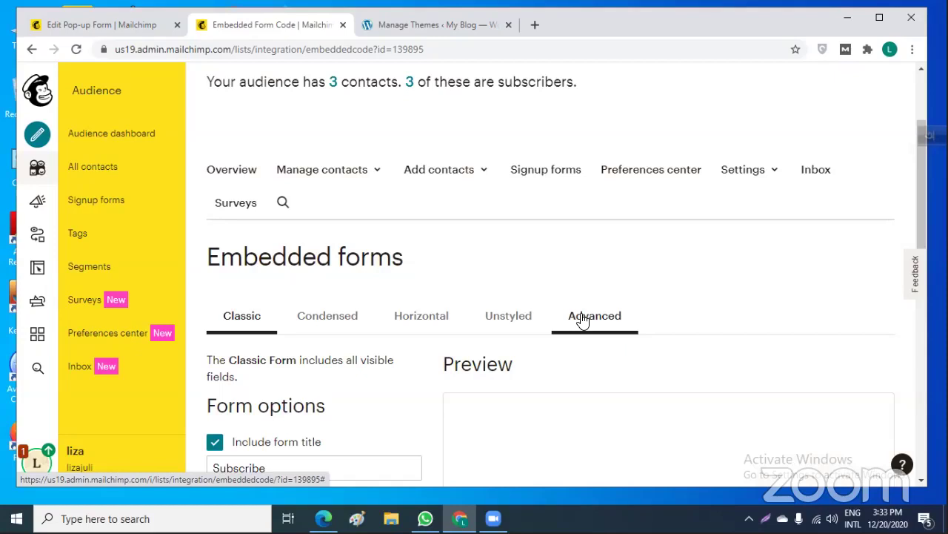
left_click(582, 319)
Browse the audience's Surveys page
left_click(86, 300)
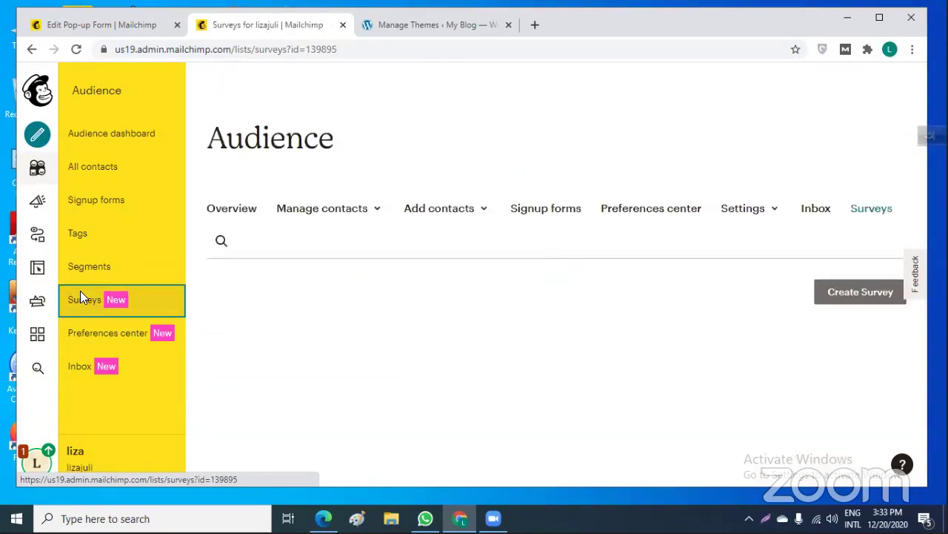
scroll(364, 318, "down", 2)
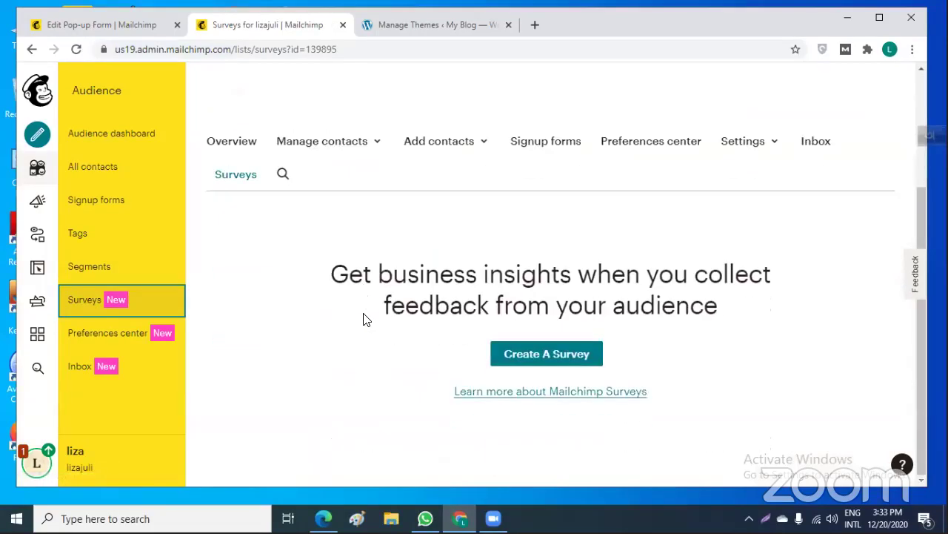
scroll(364, 319, "up", 2)
scroll(364, 318, "down", 1)
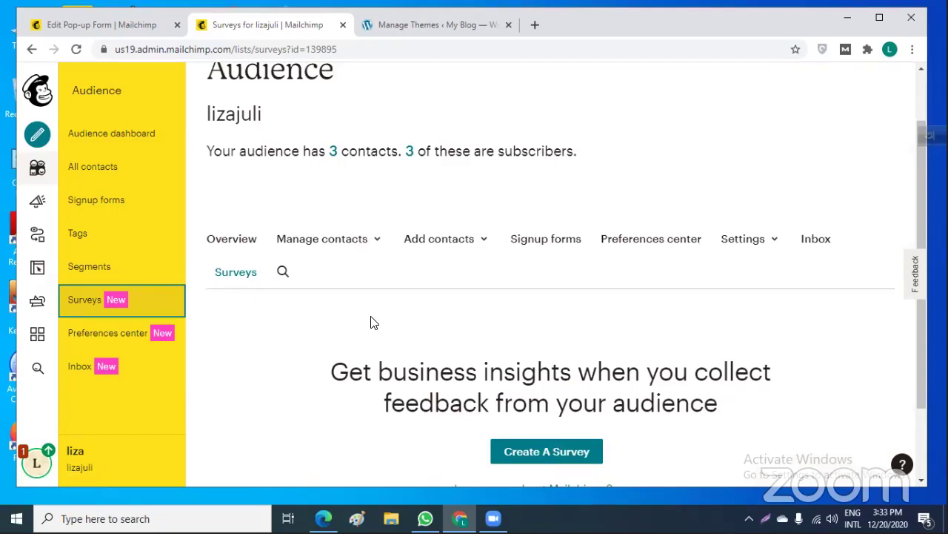
scroll(373, 323, "down", 1)
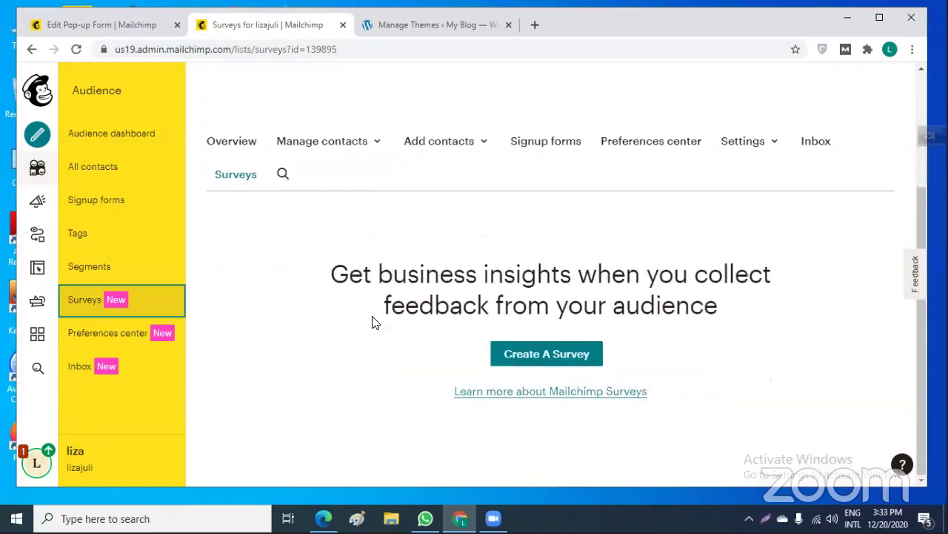
Create a new survey and review its empty editor and settings
left_click(543, 353)
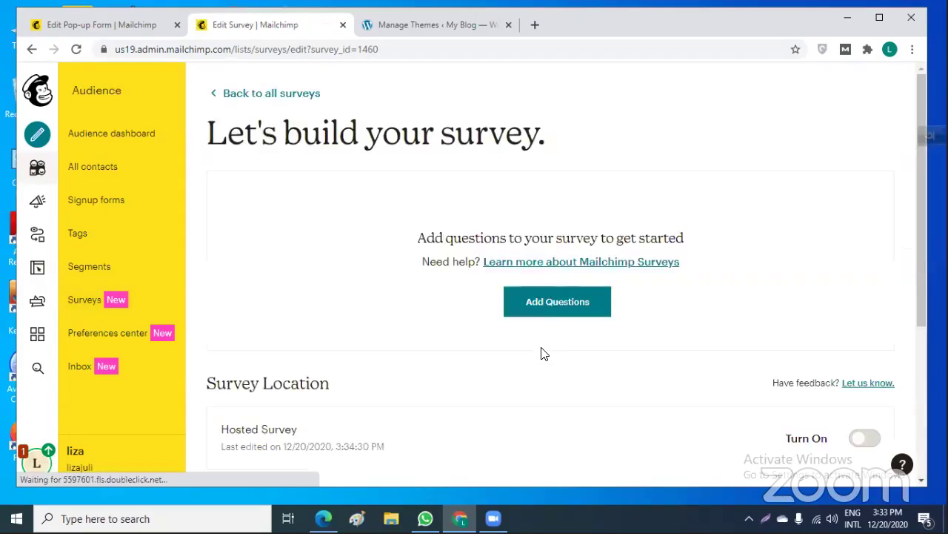
scroll(540, 353, "down", 3)
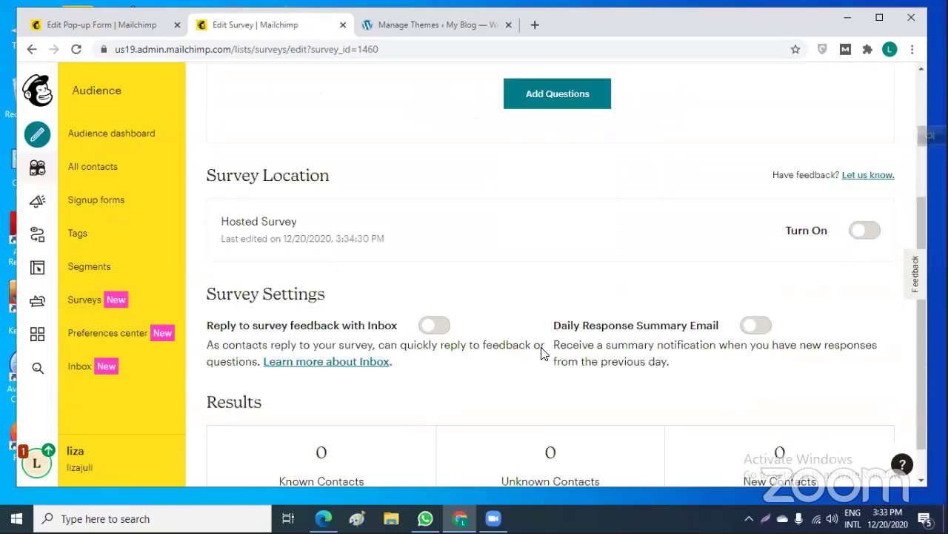
scroll(541, 353, "down", 1)
scroll(540, 354, "up", 2)
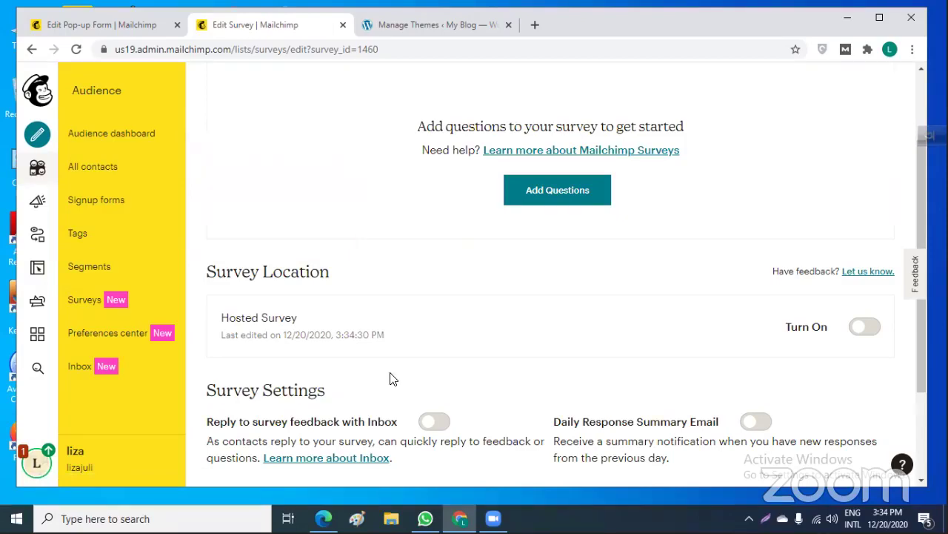
scroll(415, 398, "down", 1)
scroll(415, 398, "up", 1)
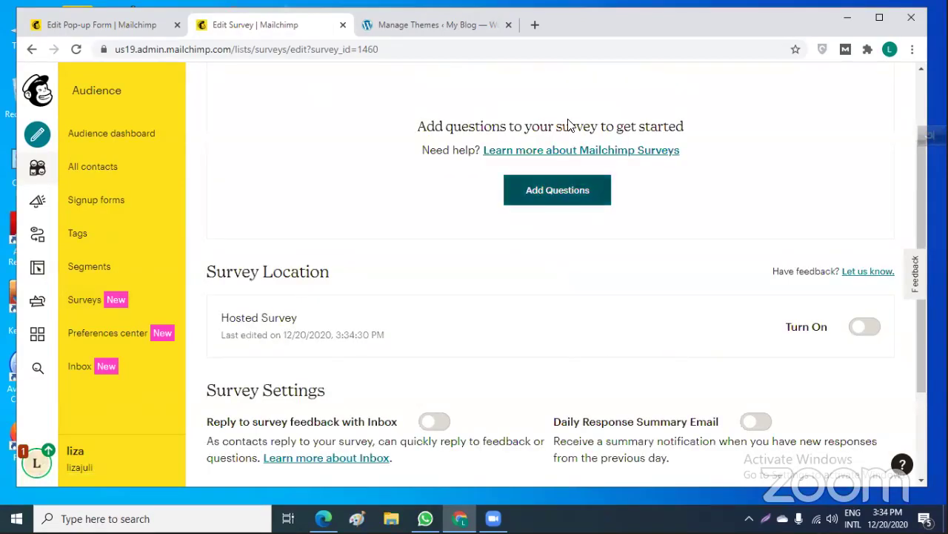
Rename the untitled survey to 'cricket survey', correcting 'servay' via spelling suggestion, and save it
left_click(573, 187)
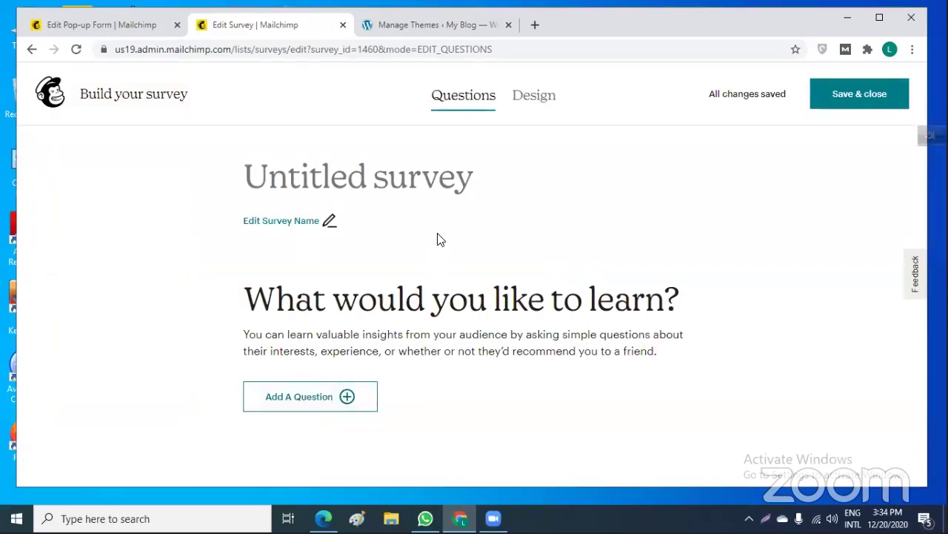
left_click(278, 227)
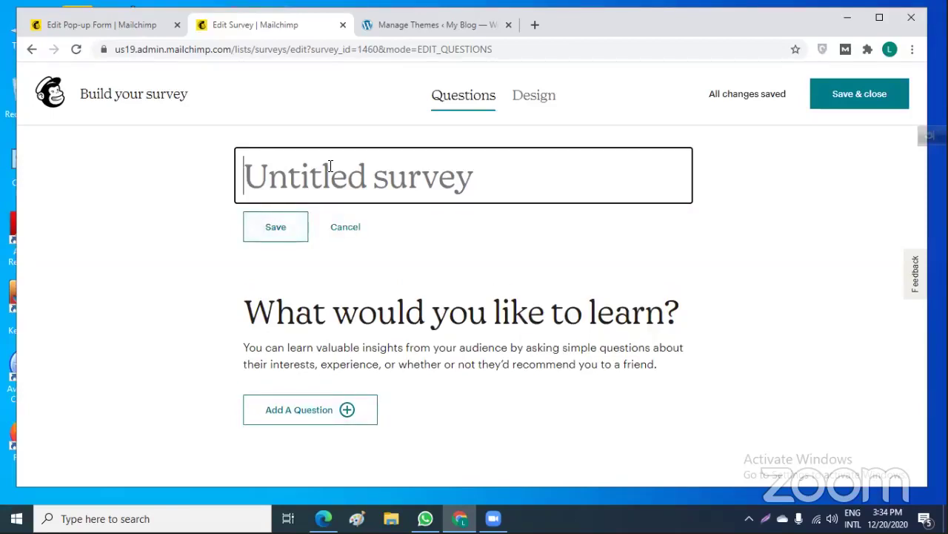
type("c")
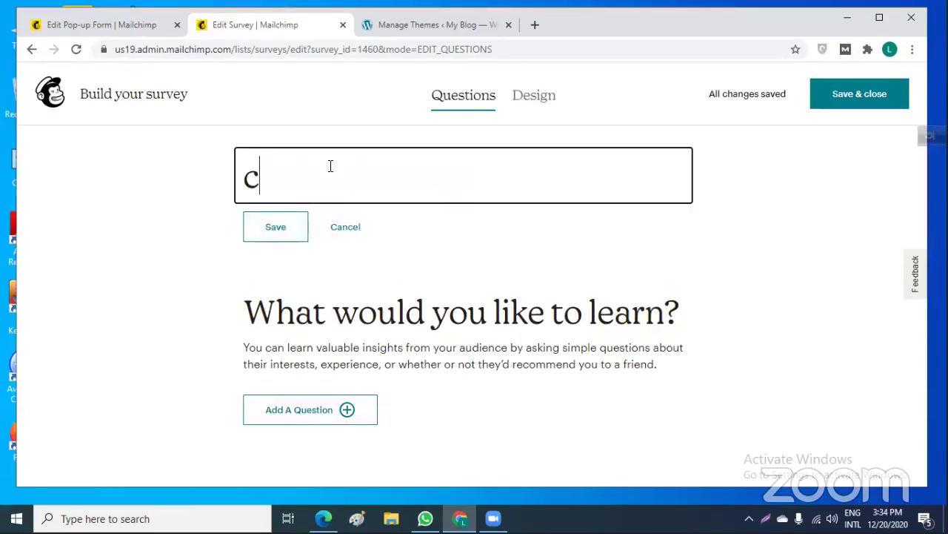
type("rick")
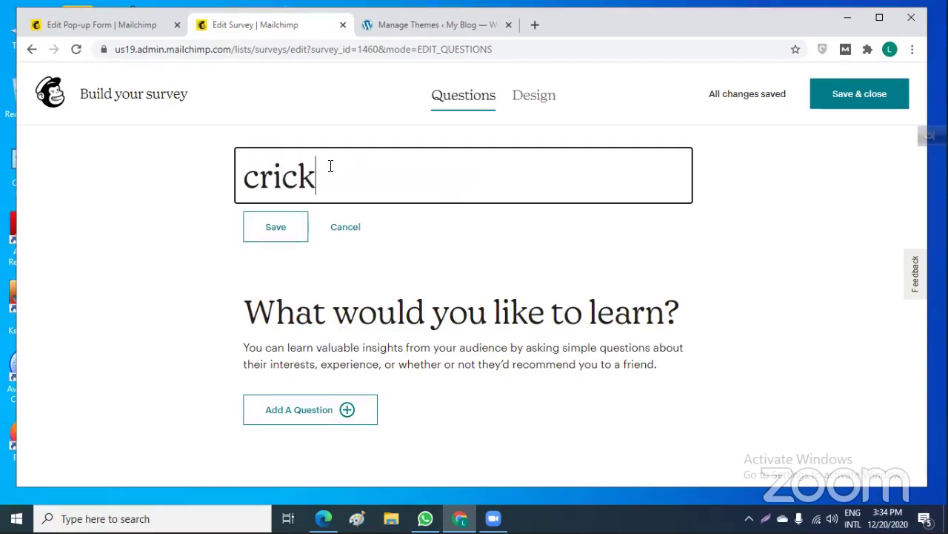
type("et ser")
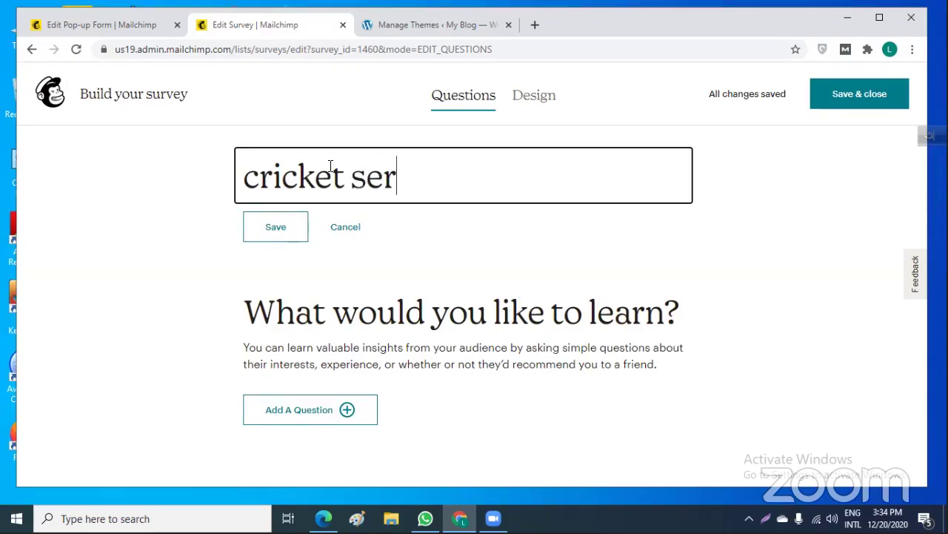
type("va")
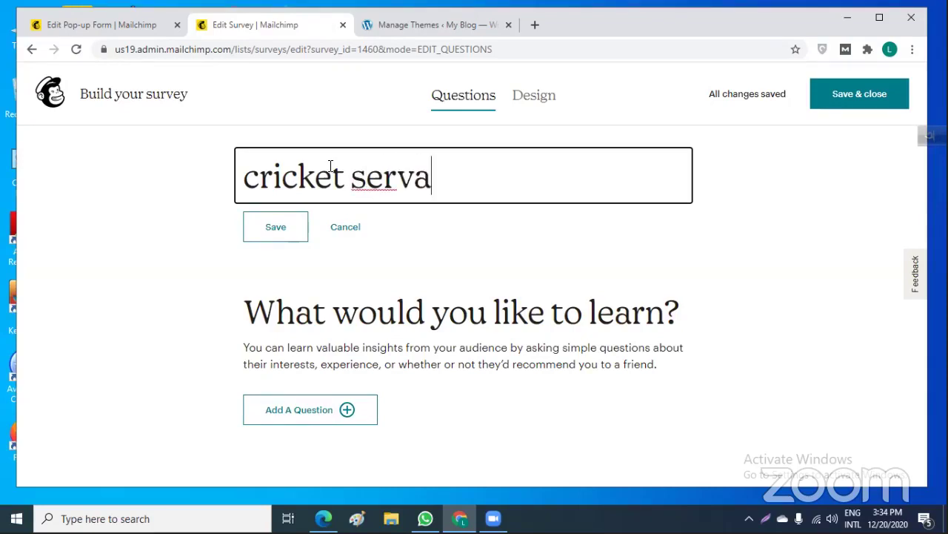
type("y")
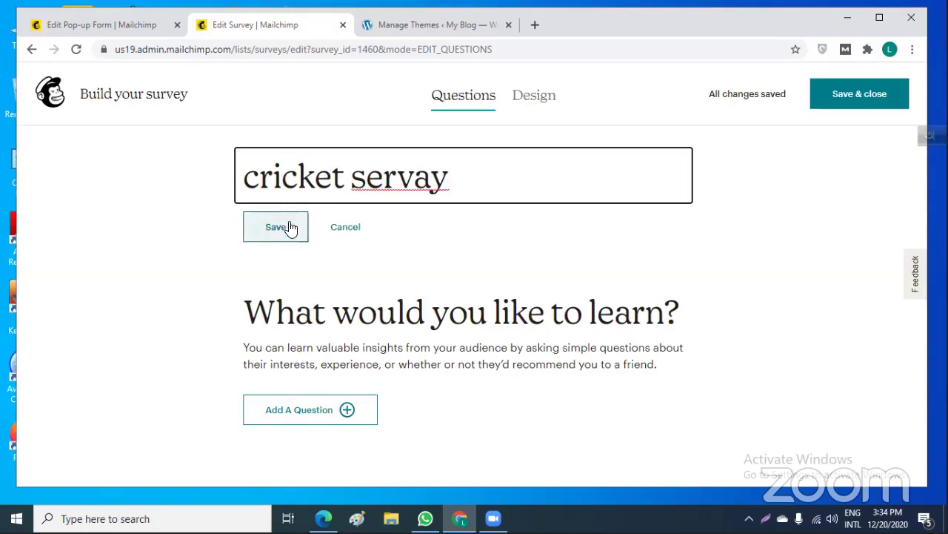
right_click(403, 191)
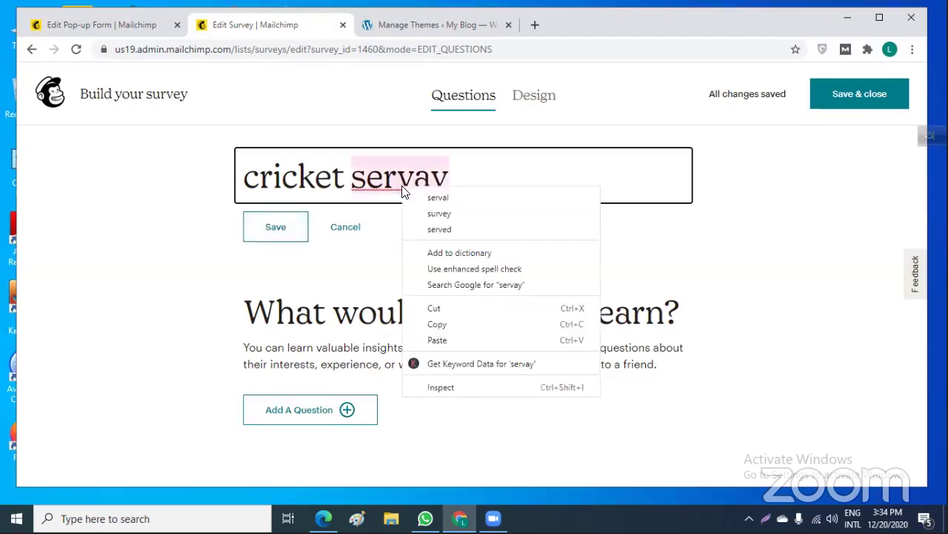
left_click(439, 213)
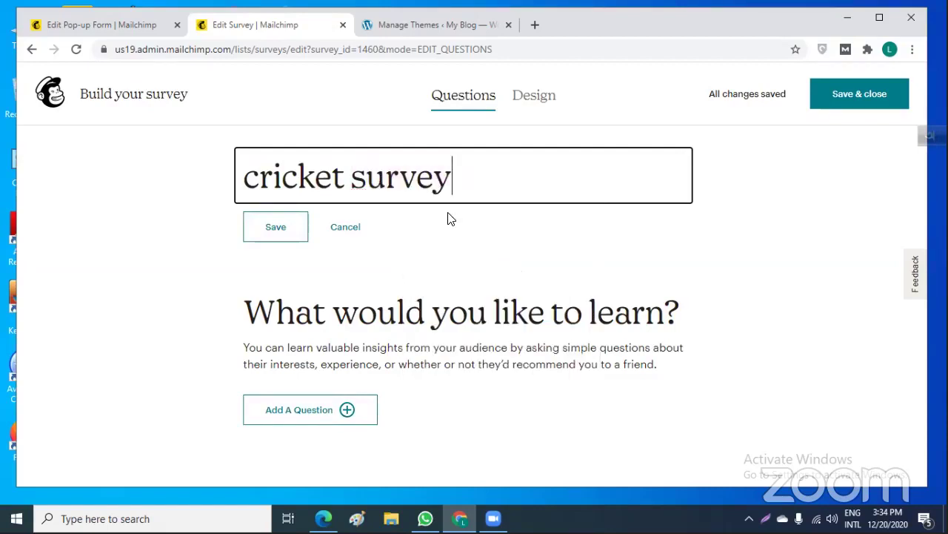
left_click(285, 230)
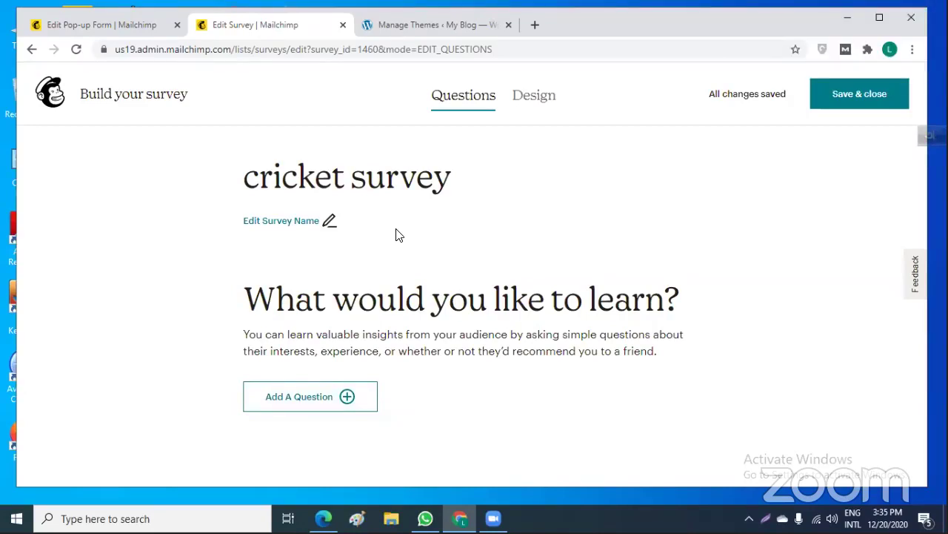
Add a Range question to the survey from the question-type list
left_click(348, 395)
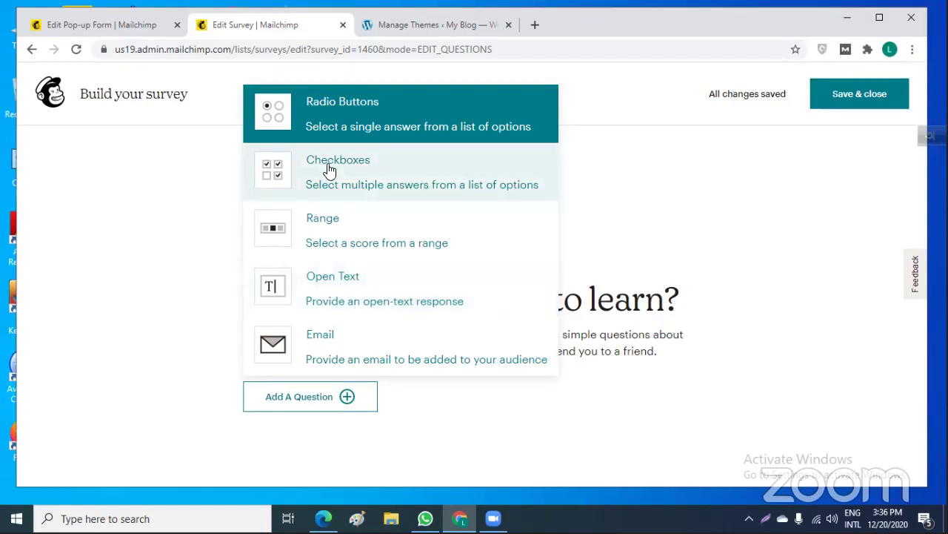
left_click(328, 232)
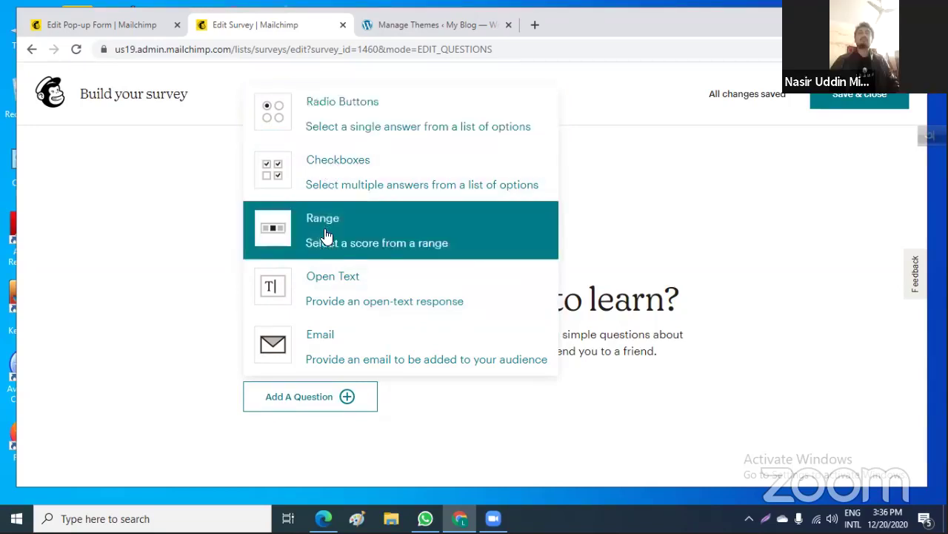
Enter the question opening 'Who is your favorite', correcting the misspelled 'favorate'
left_click(353, 327)
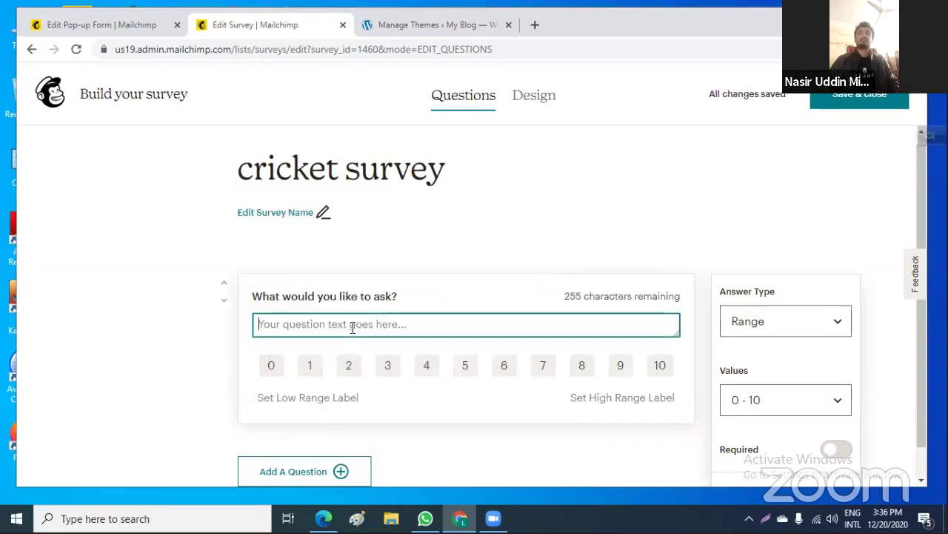
type("Wh")
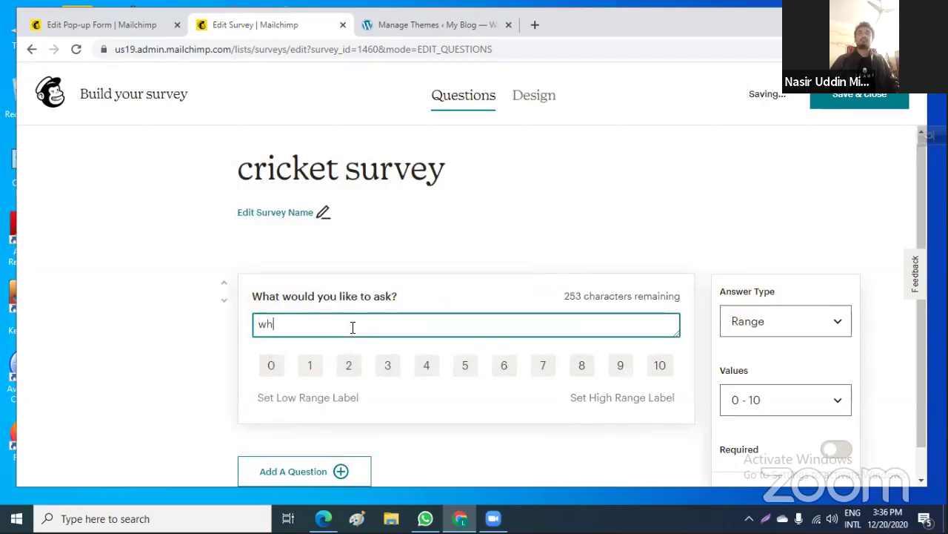
type("o is y")
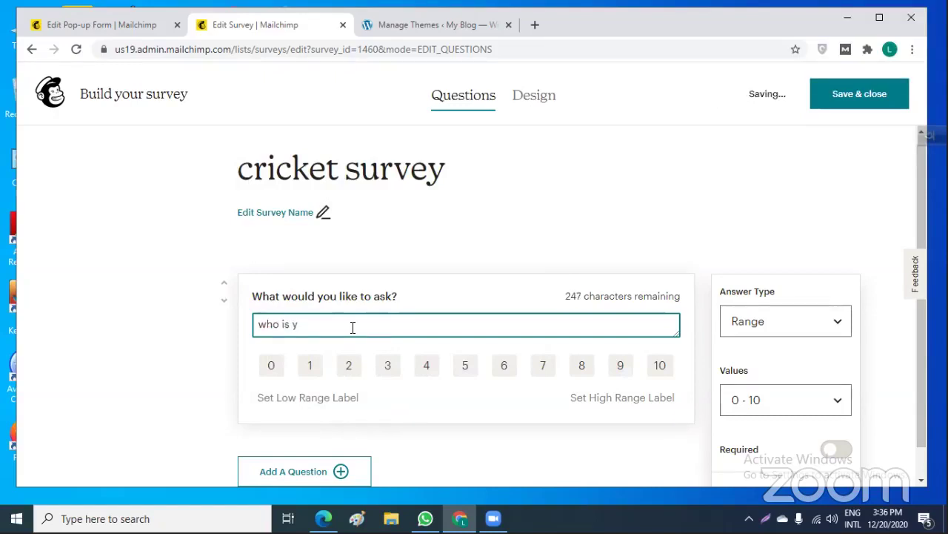
type("our fa")
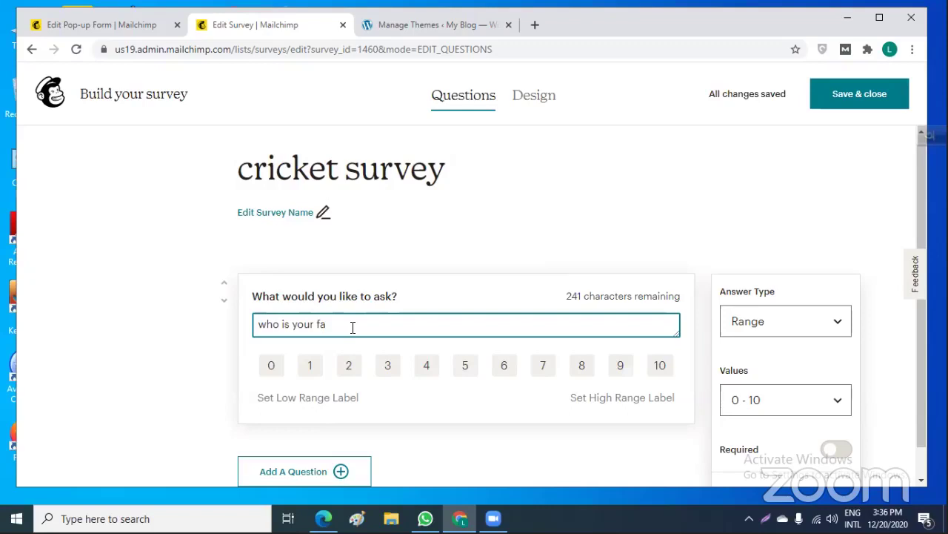
type("vo")
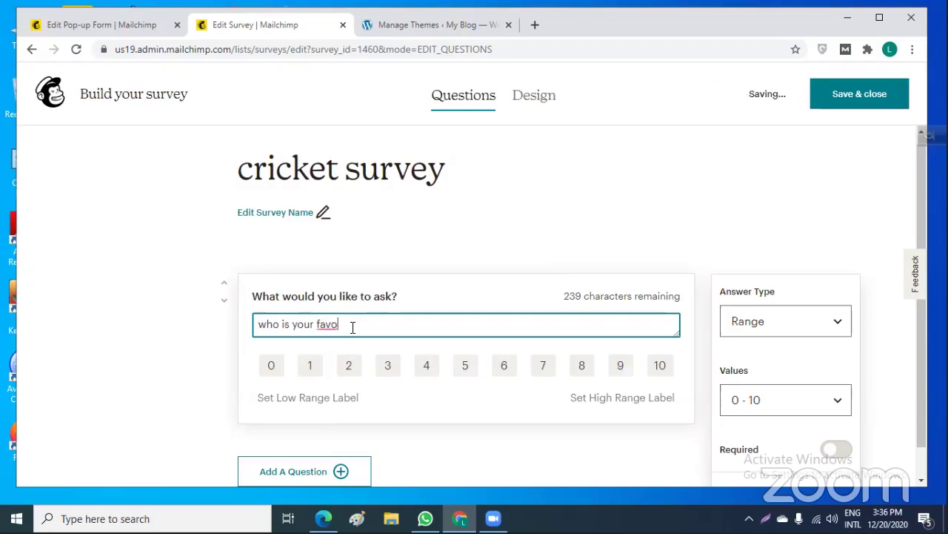
type("rate")
right_click(352, 331)
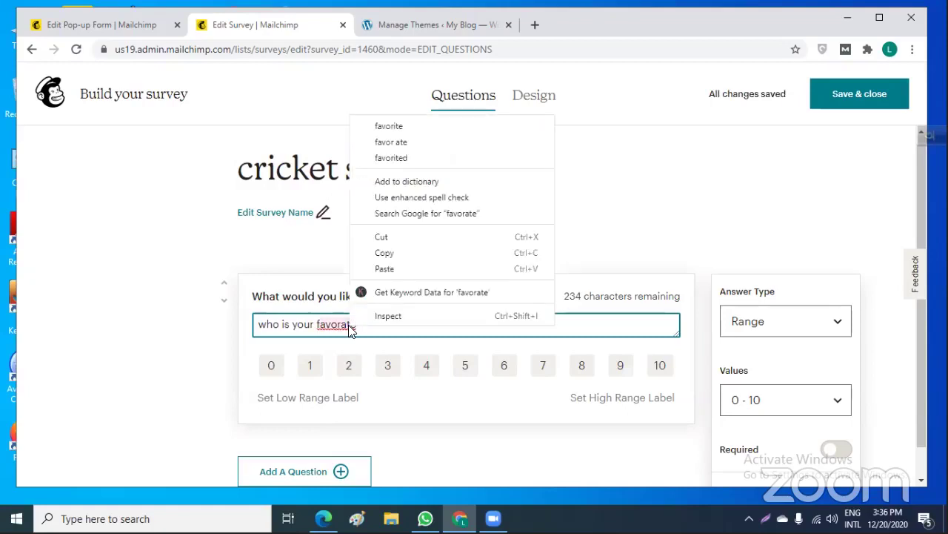
left_click(438, 339)
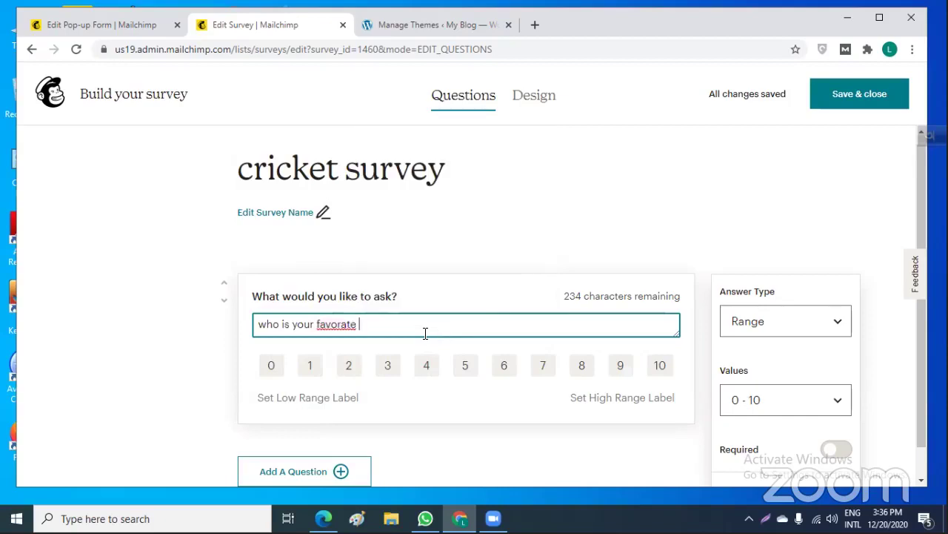
left_click(339, 324)
key("BackSpace")
type("u")
key("BackSpace")
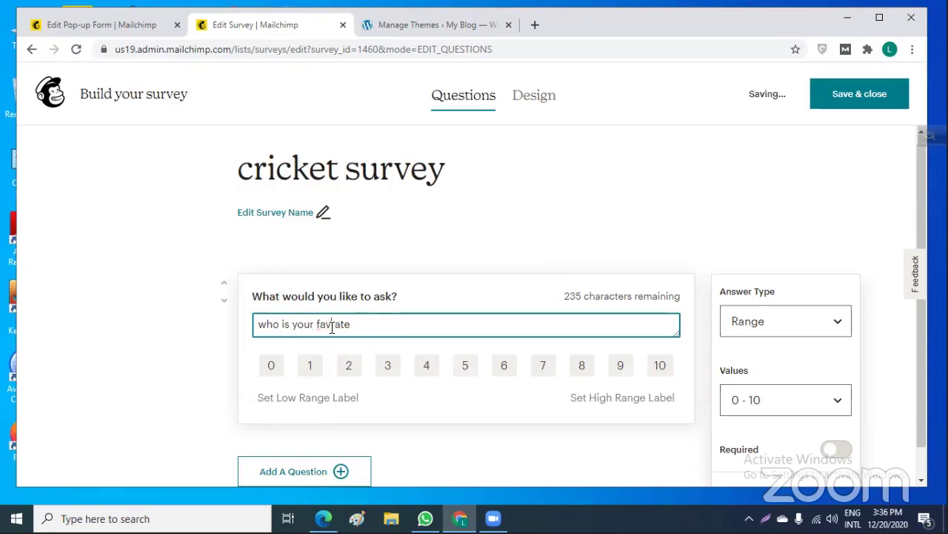
type("ou")
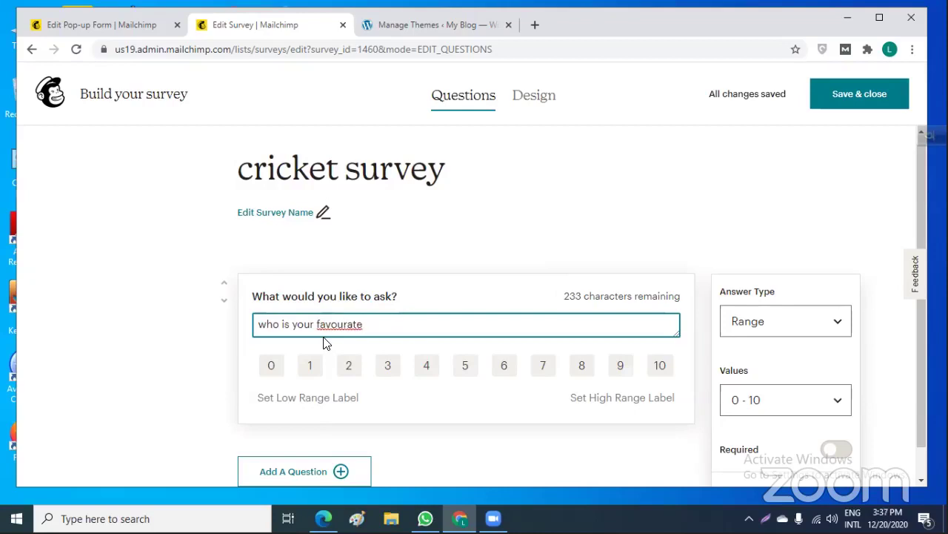
right_click(342, 333)
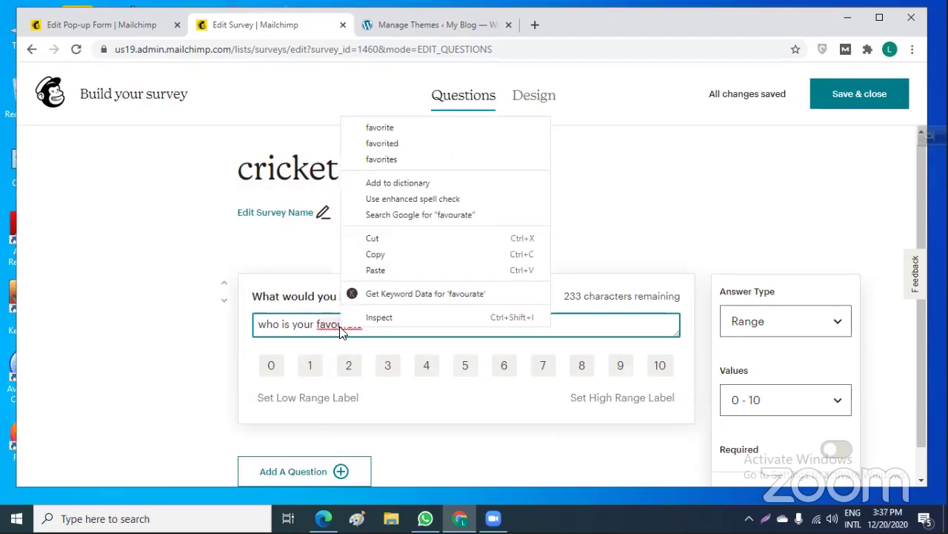
left_click(373, 126)
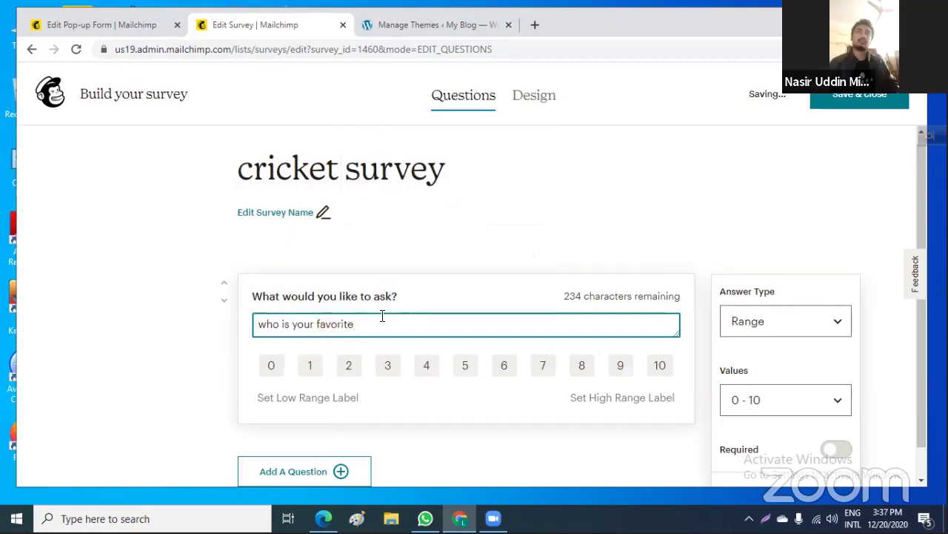
Finish the question so it reads 'Who is your favorite cricketer?'
type("crick")
key("BackSpace")
key("BackSpace")
type("ke")
key("BackSpace")
key("BackSpace")
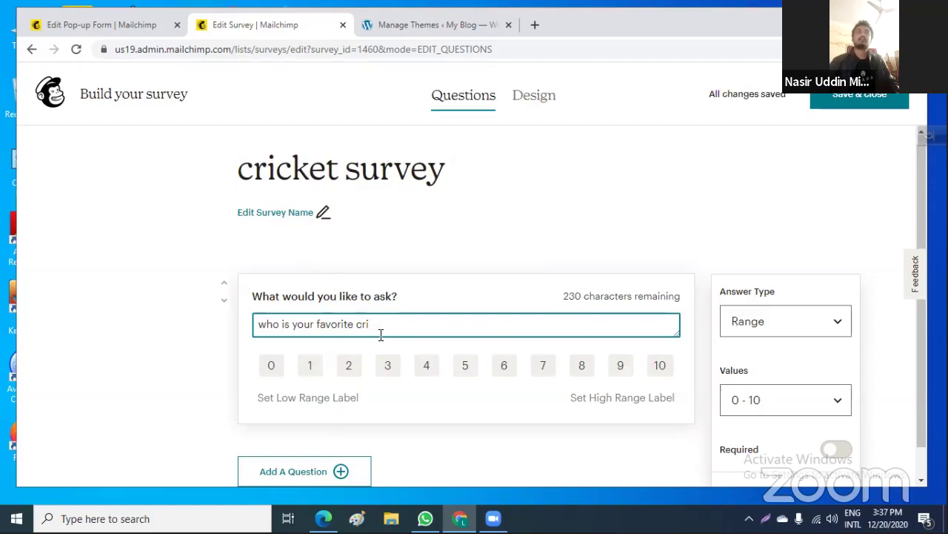
type("ck")
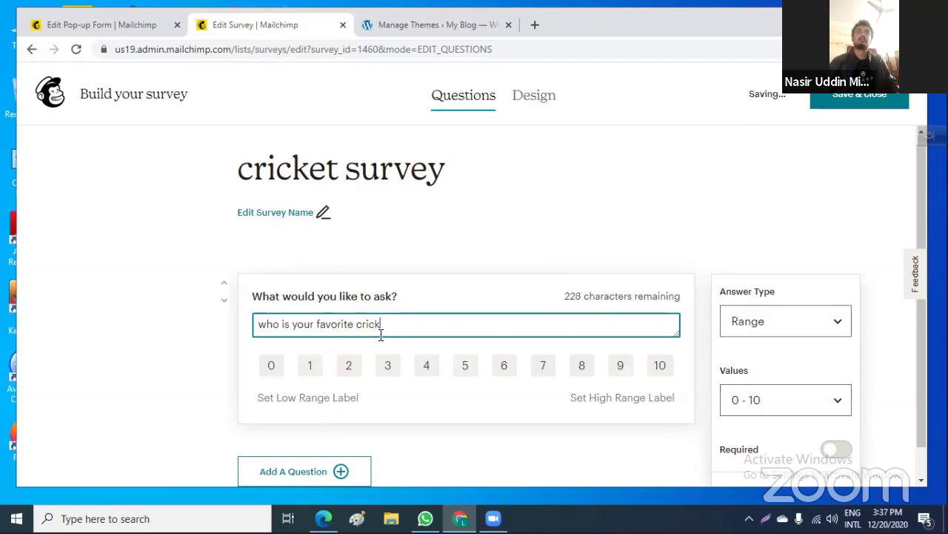
type("eter?")
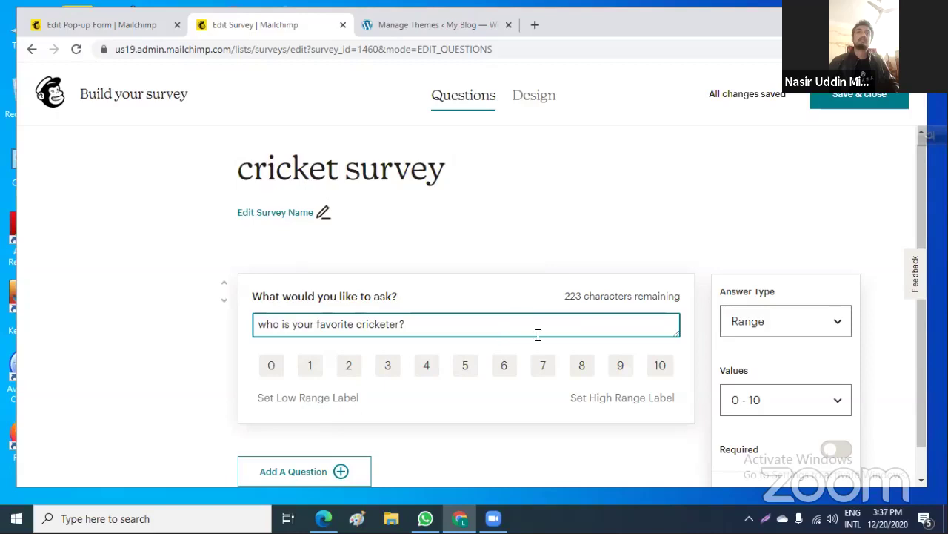
Keep Range as the answer type with its 0–10 values
left_click(823, 326)
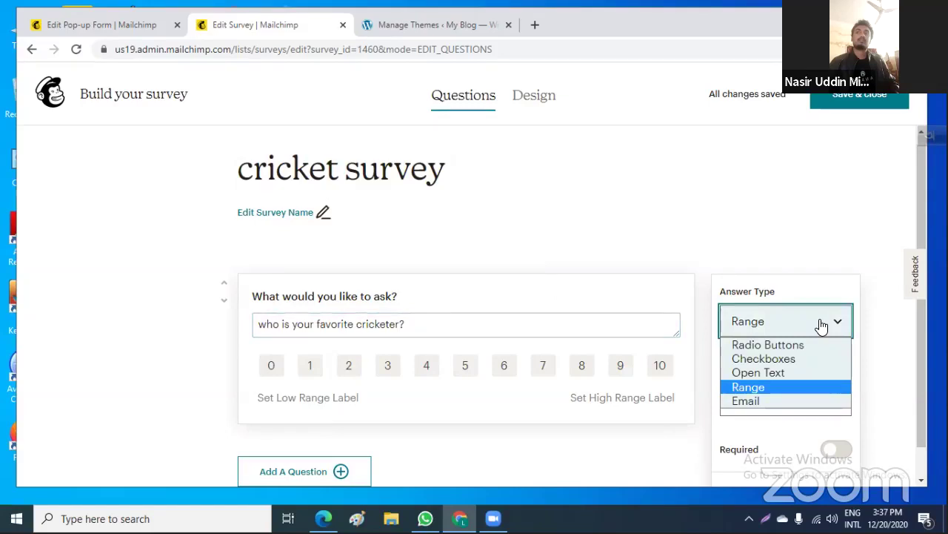
left_click(822, 326)
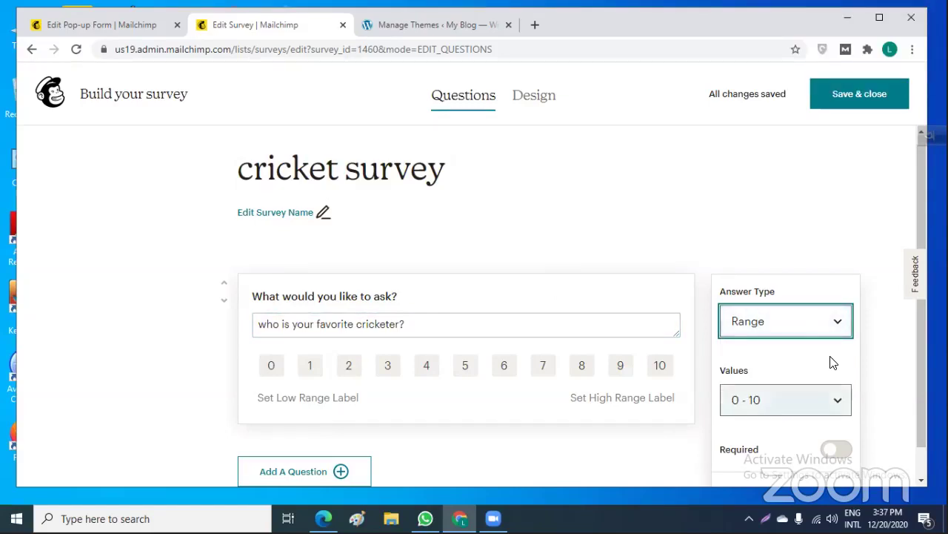
left_click(836, 408)
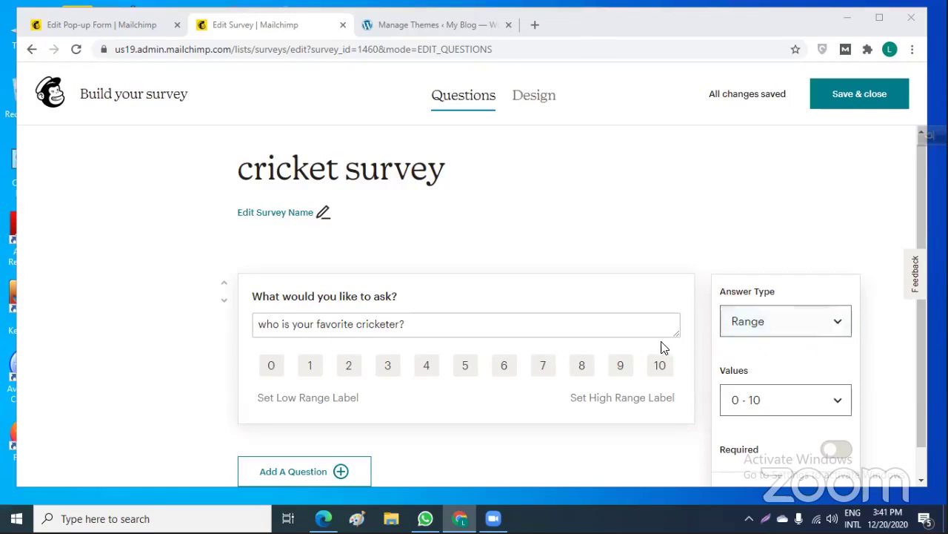
scroll(572, 304, "down", 1)
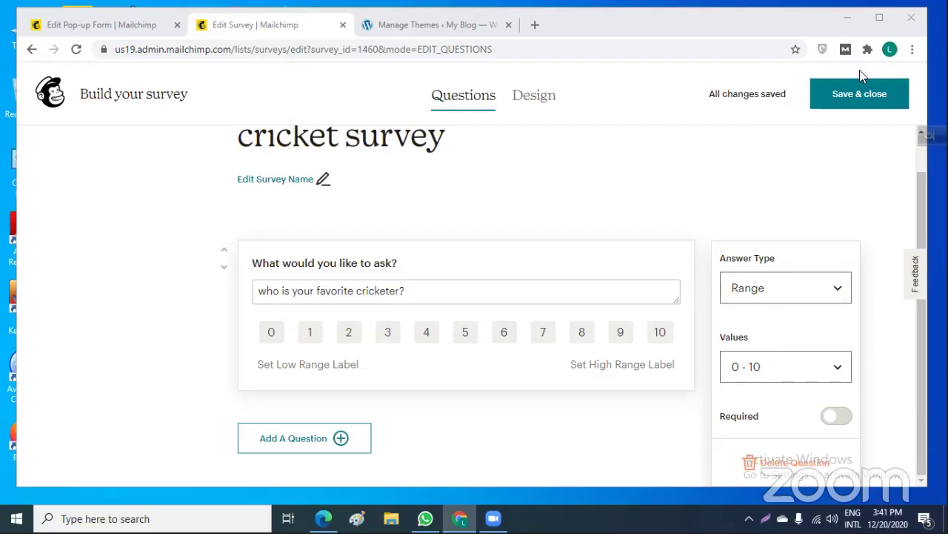
Save and close the cricket survey editor
left_click(886, 94)
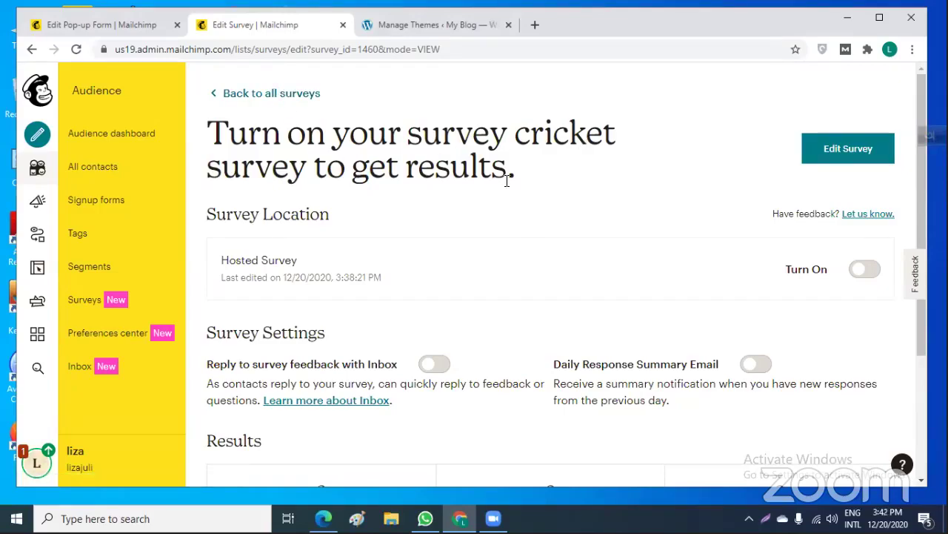
scroll(507, 180, "down", 3)
scroll(489, 189, "up", 1)
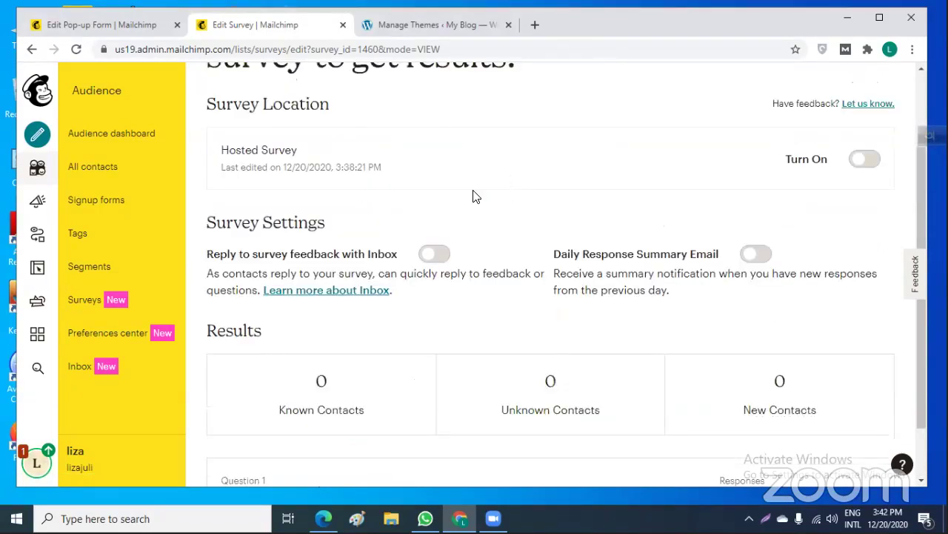
scroll(474, 195, "up", 1)
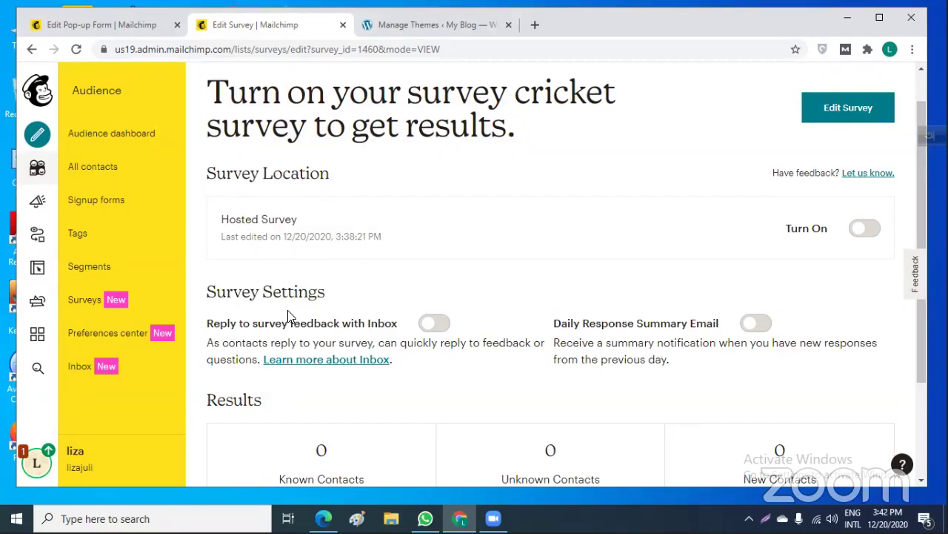
Switch on the Hosted Survey toggle for the cricket survey
left_click(867, 227)
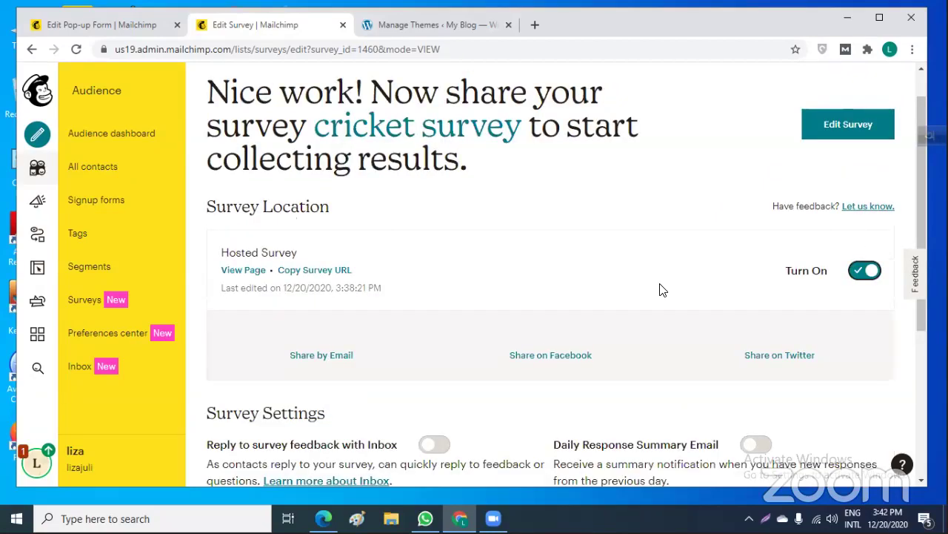
scroll(662, 290, "down", 3)
scroll(565, 278, "up", 1)
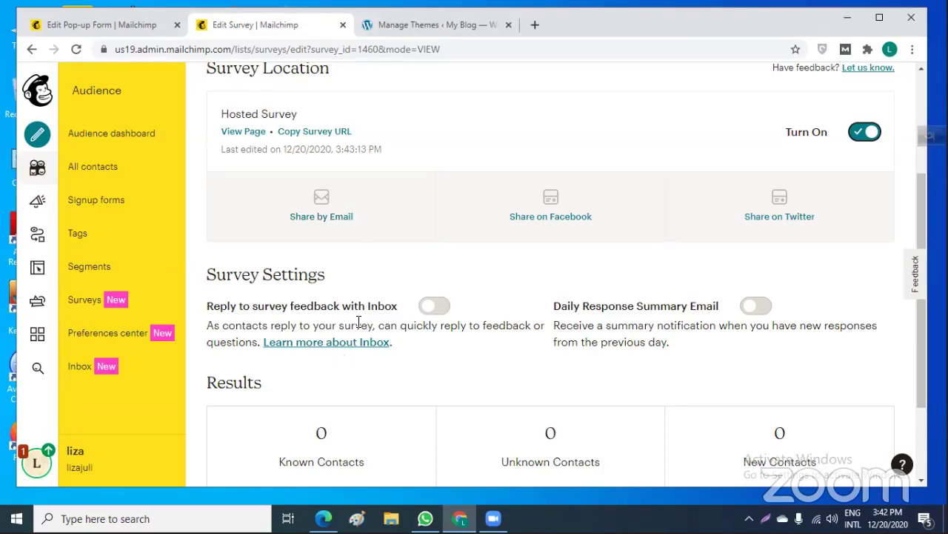
Enable 'Reply to survey feedback with Inbox' under Survey Settings
left_click(437, 309)
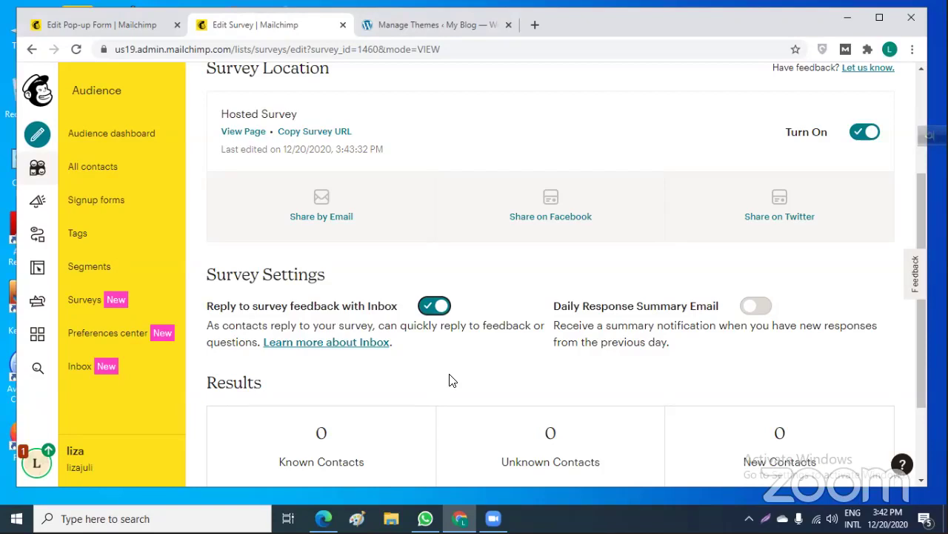
scroll(452, 380, "down", 1)
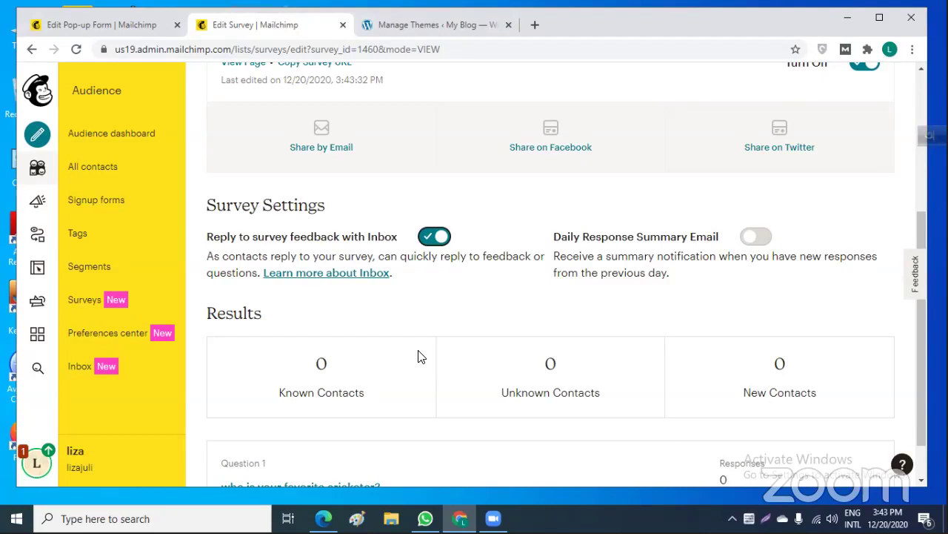
scroll(419, 357, "down", 1)
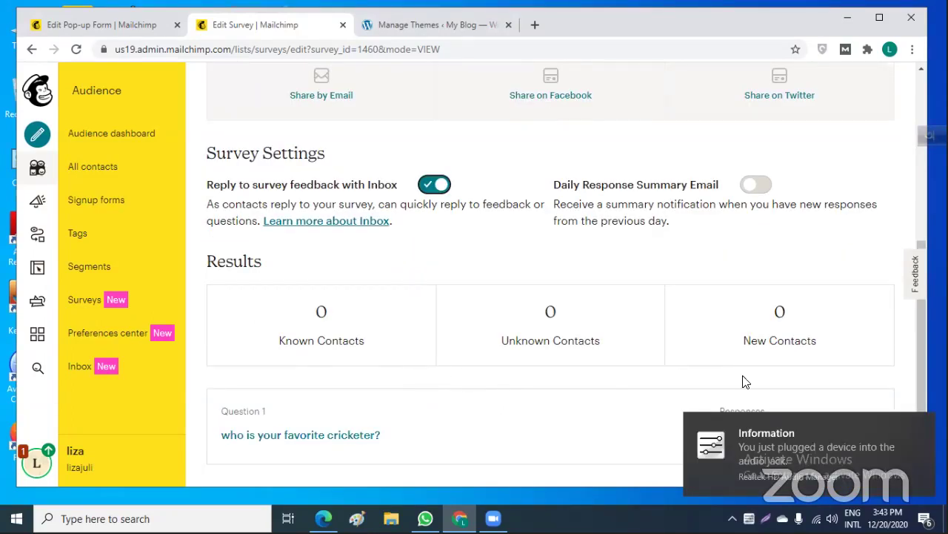
left_click(922, 424)
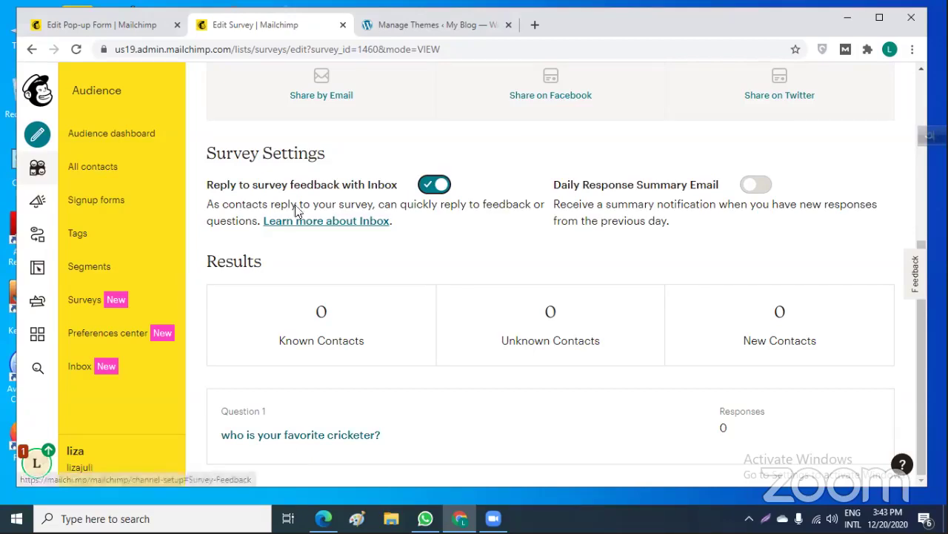
Copy the 'Link with automatic response attribution' from Share by Email to the clipboard
left_click(335, 87)
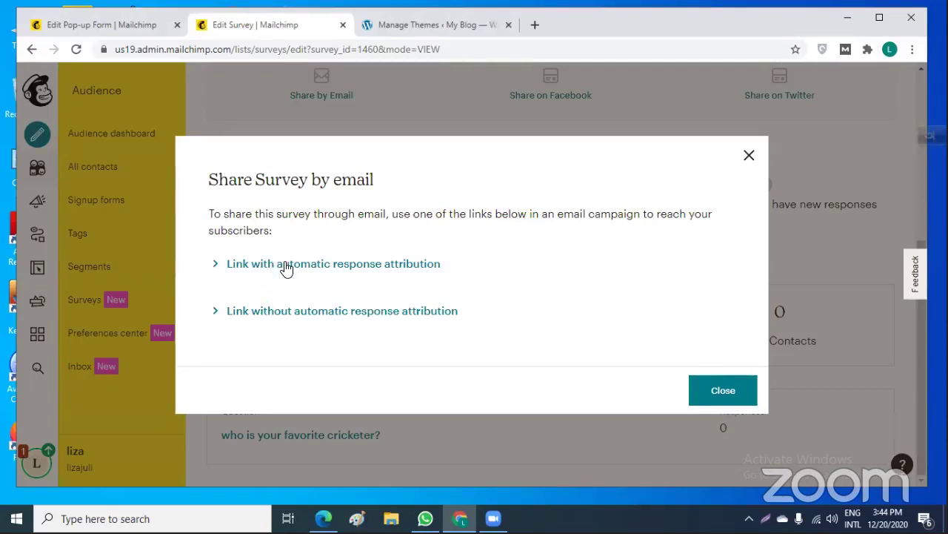
left_click(286, 267)
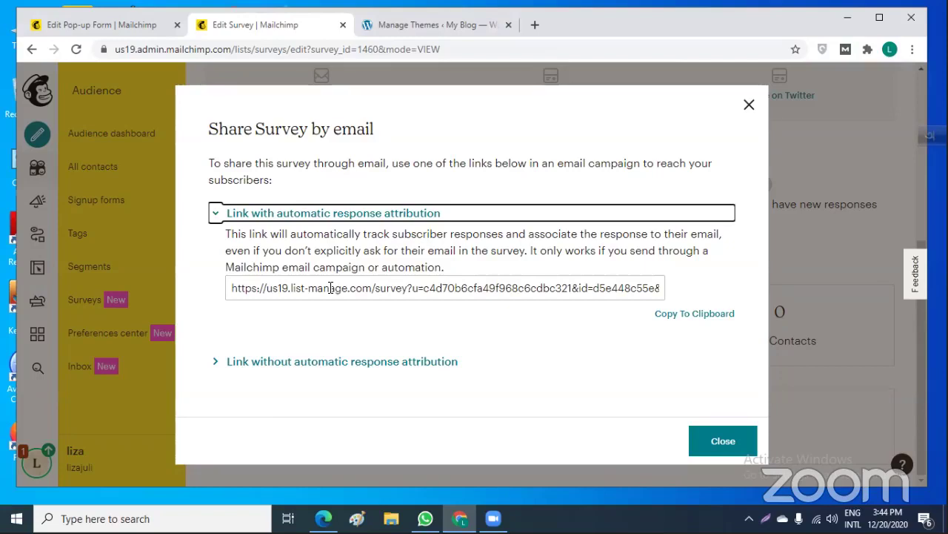
left_click(711, 317)
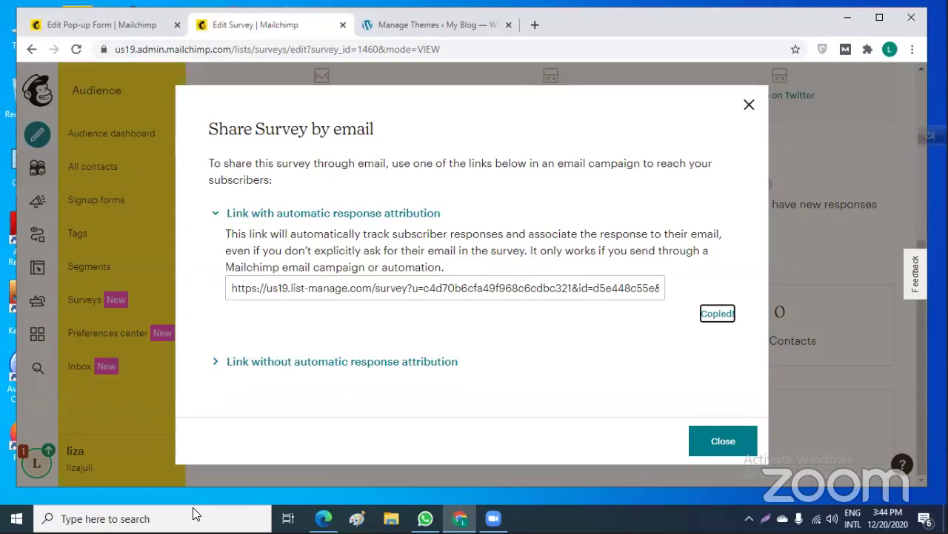
left_click(720, 440)
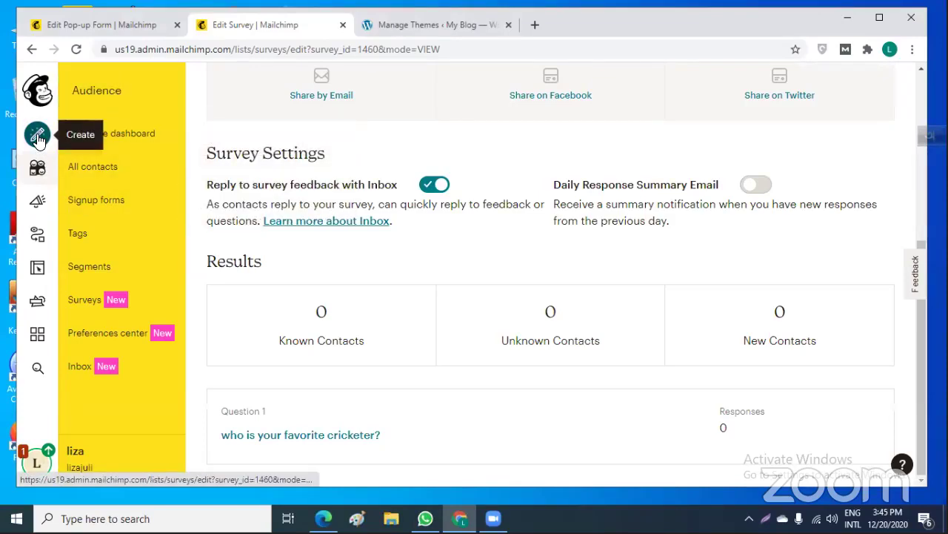
Start a new campaign and choose Email from the campaign-type list
left_click(38, 137)
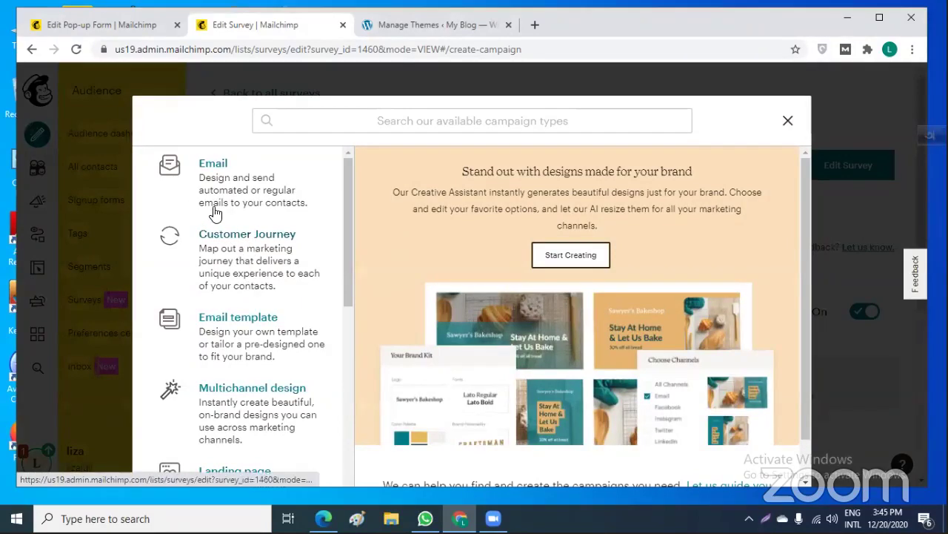
scroll(231, 245, "down", 4)
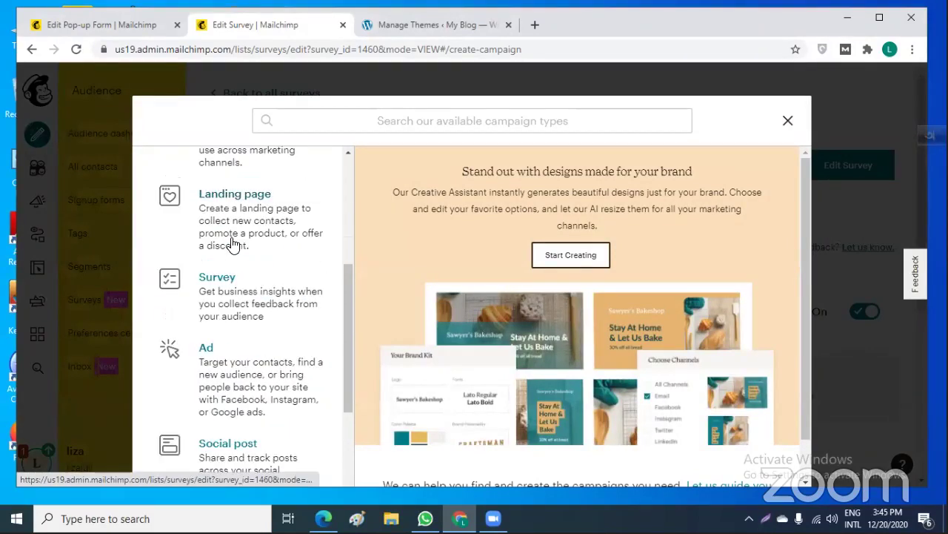
scroll(232, 243, "down", 5)
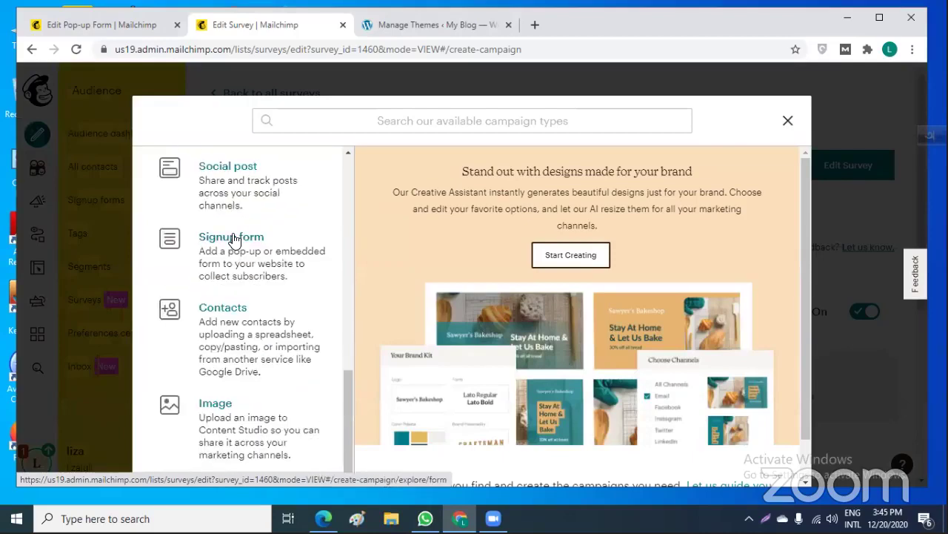
scroll(268, 312, "down", 1)
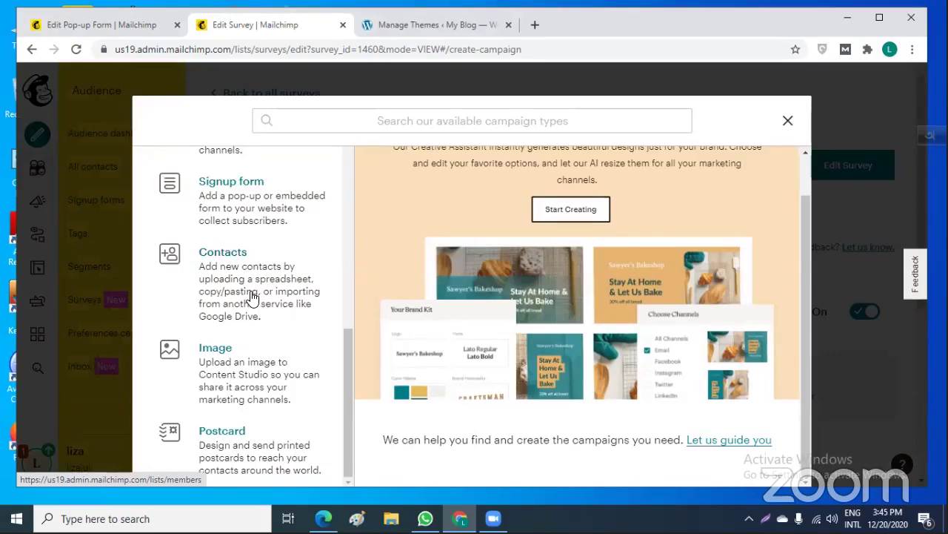
scroll(252, 296, "up", 5)
scroll(252, 297, "down", 2)
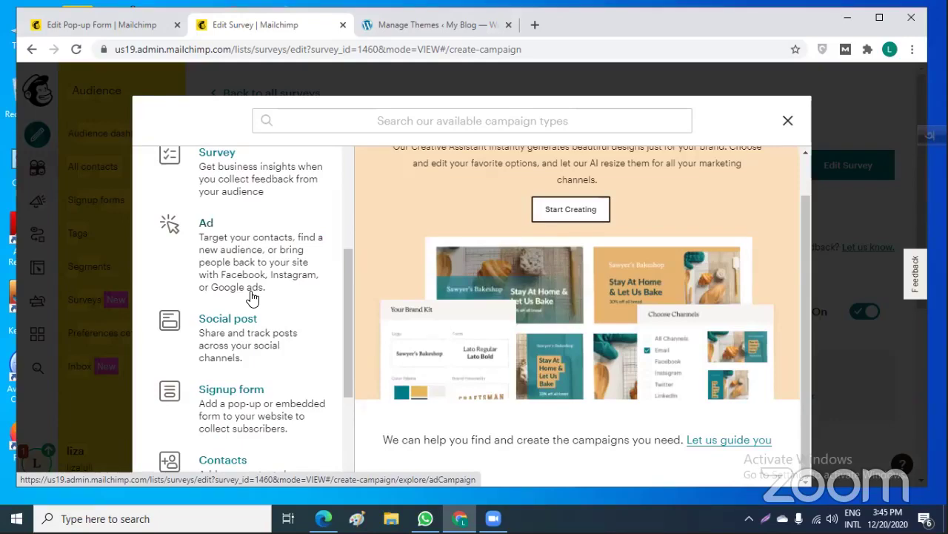
scroll(252, 297, "up", 1)
scroll(252, 297, "up", 1)
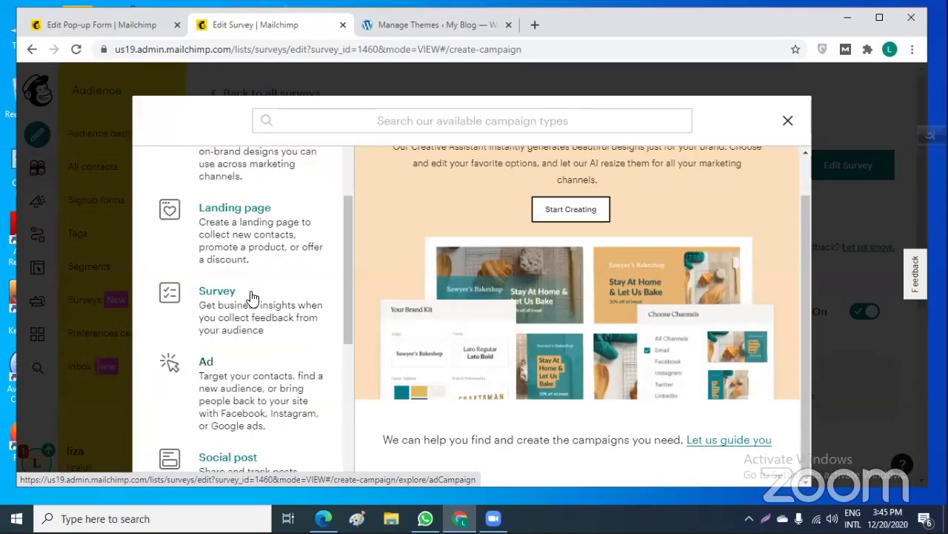
scroll(252, 297, "up", 1)
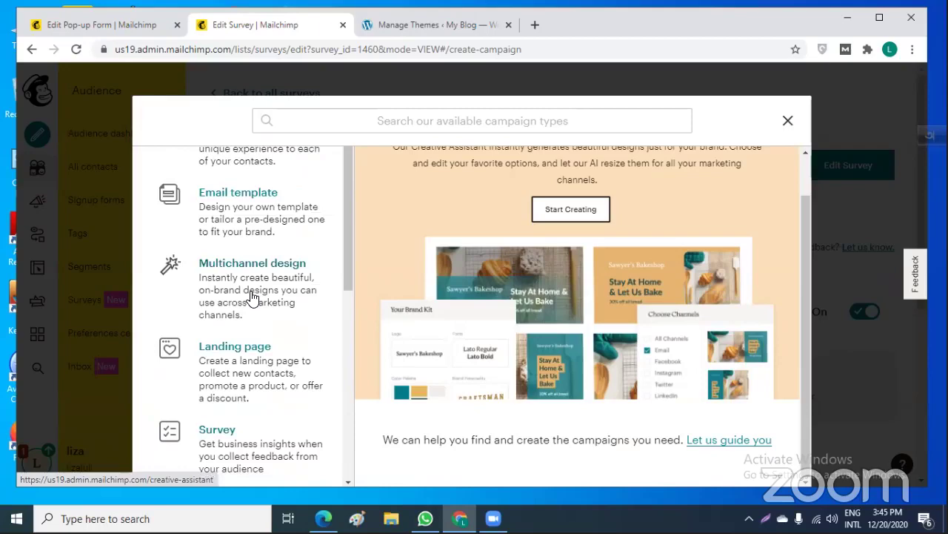
scroll(252, 297, "up", 1)
scroll(252, 297, "up", 1)
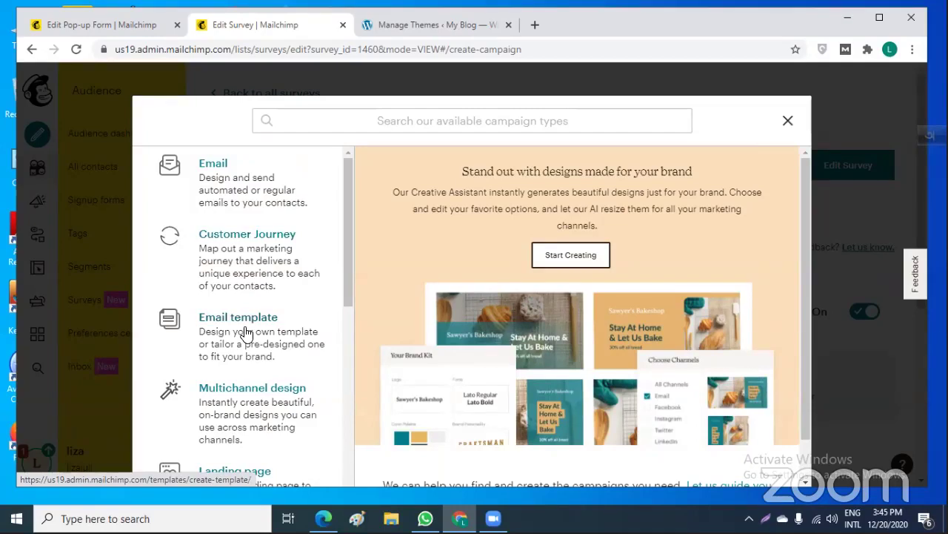
left_click(210, 168)
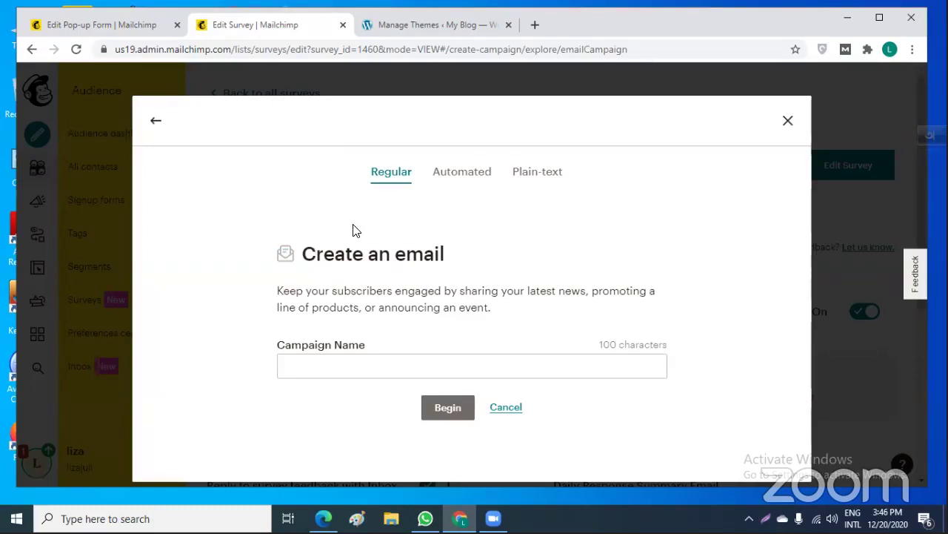
Show the Automated email options with their featured automation templates
left_click(476, 174)
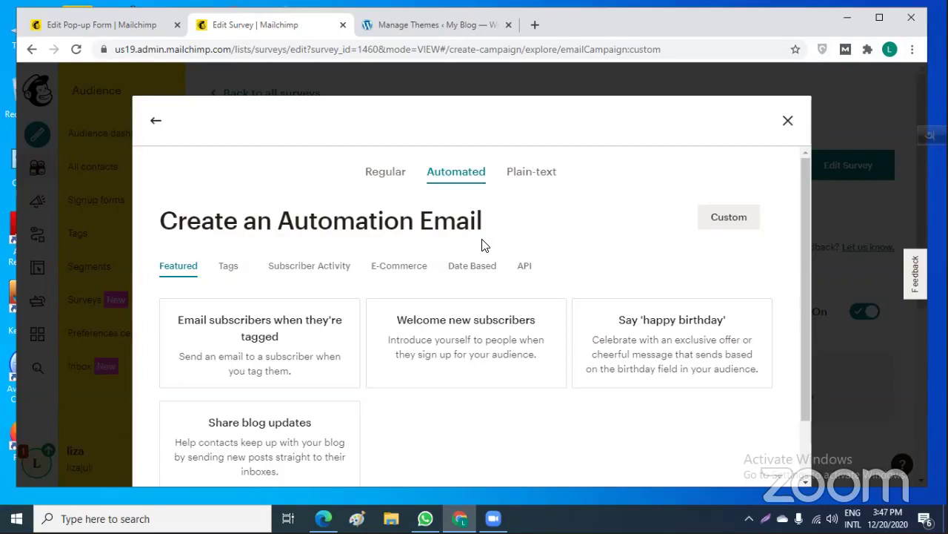
Switch the Create an email dialog to the Plain-text campaign type
left_click(524, 173)
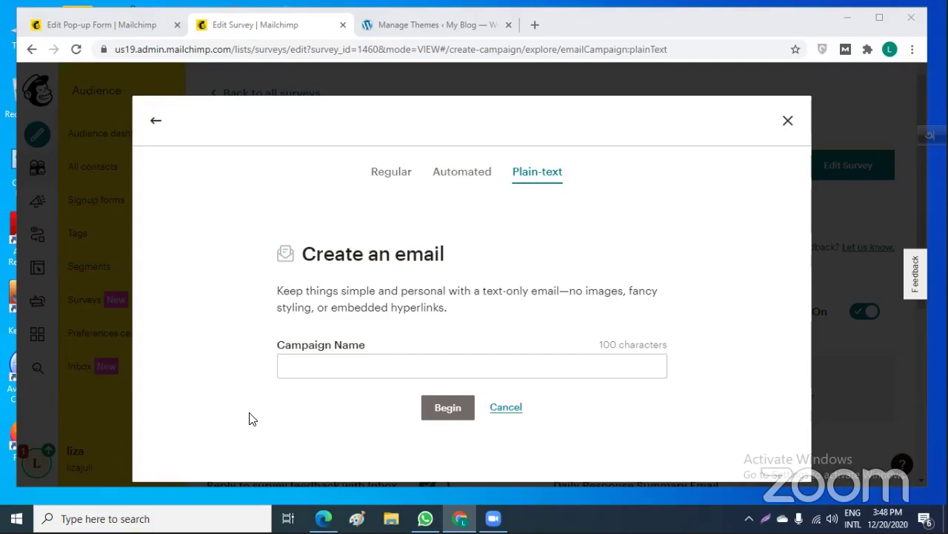
Enter 'primary email' as the campaign name, fixing the typo, and create the campaign
left_click(382, 366)
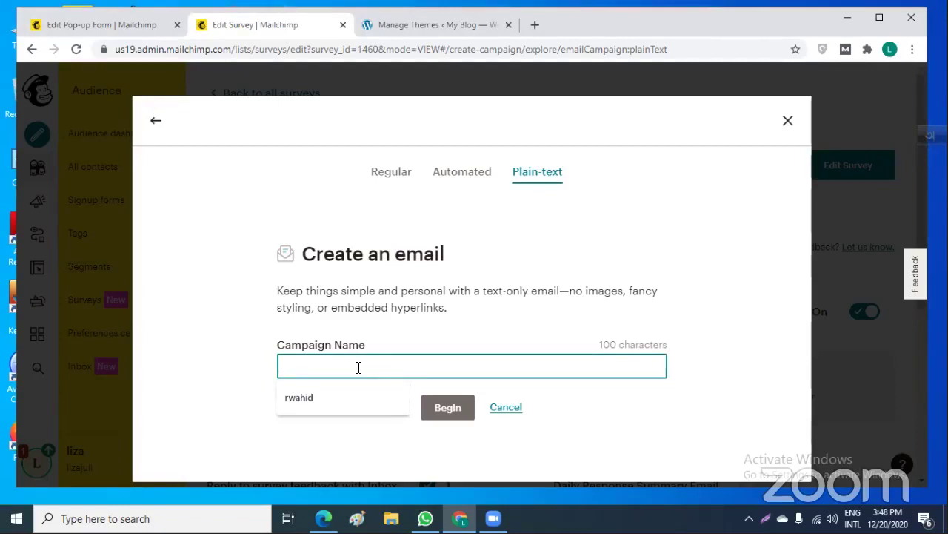
type("f")
key("BackSpace")
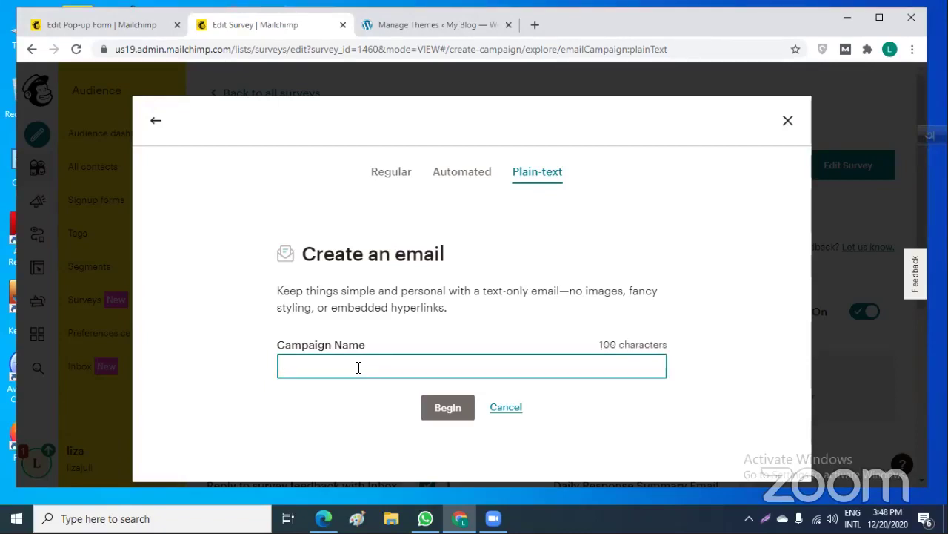
type("parimary")
left_click(296, 369)
key("BackSpace")
left_click(324, 366)
type("email")
left_click(438, 409)
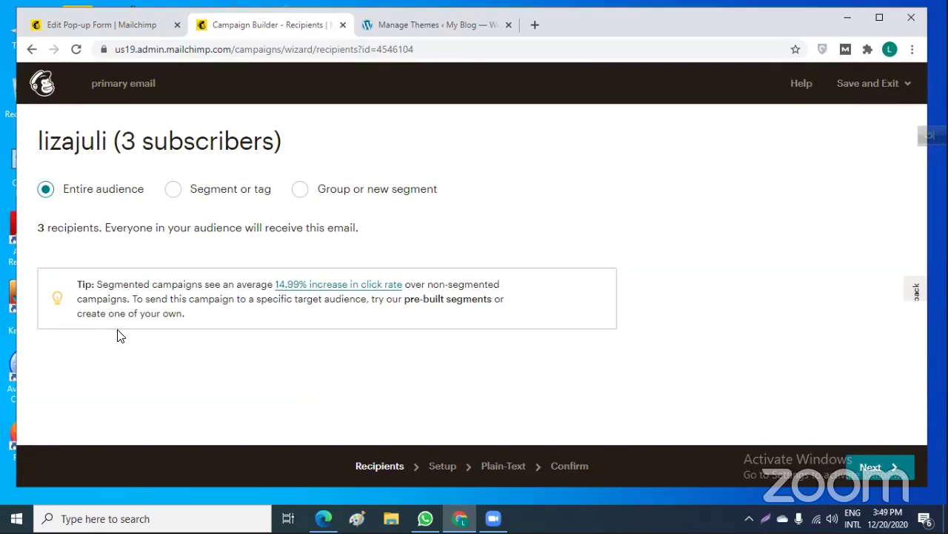
On the Setup step, enter 'favorite cricketer' as the email subject, with no trailing space
left_click(891, 471)
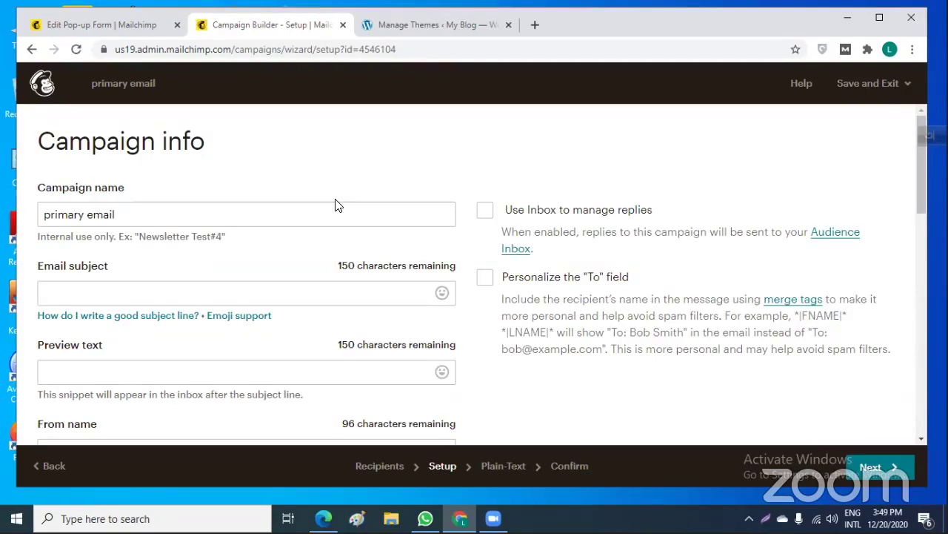
left_click(143, 289)
type("f")
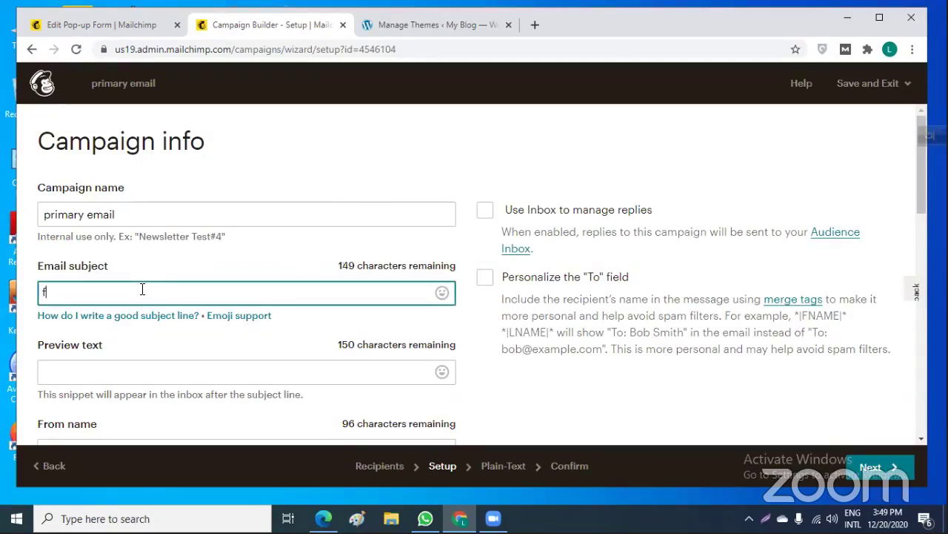
type("avorite crick")
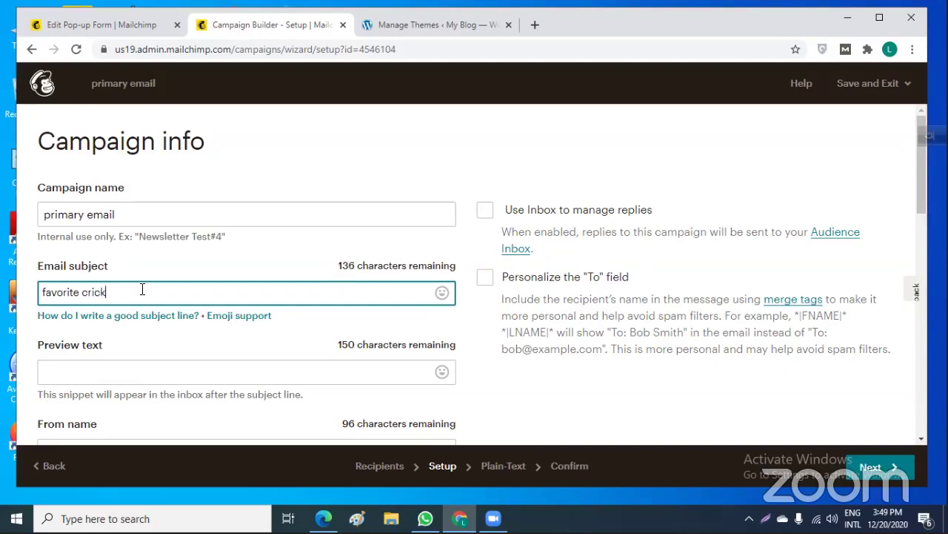
type("eter")
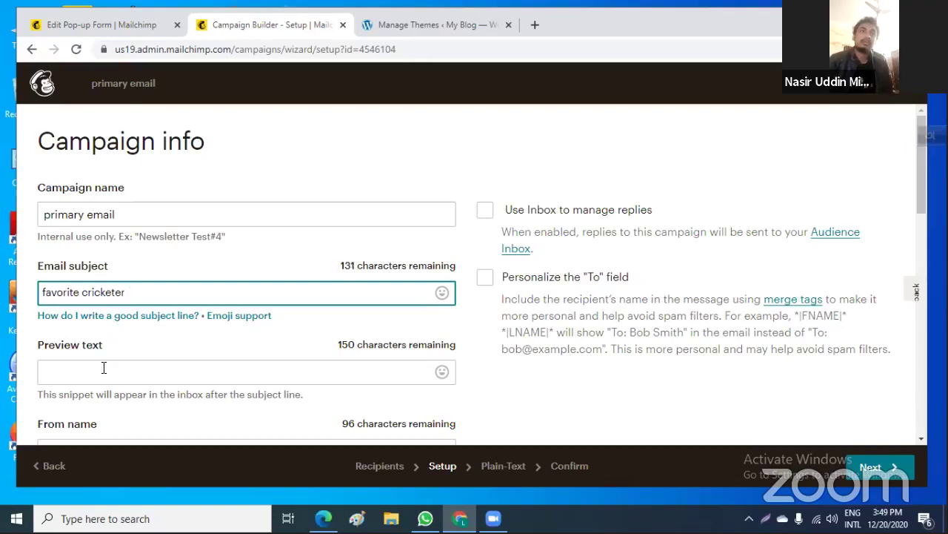
key("BackSpace")
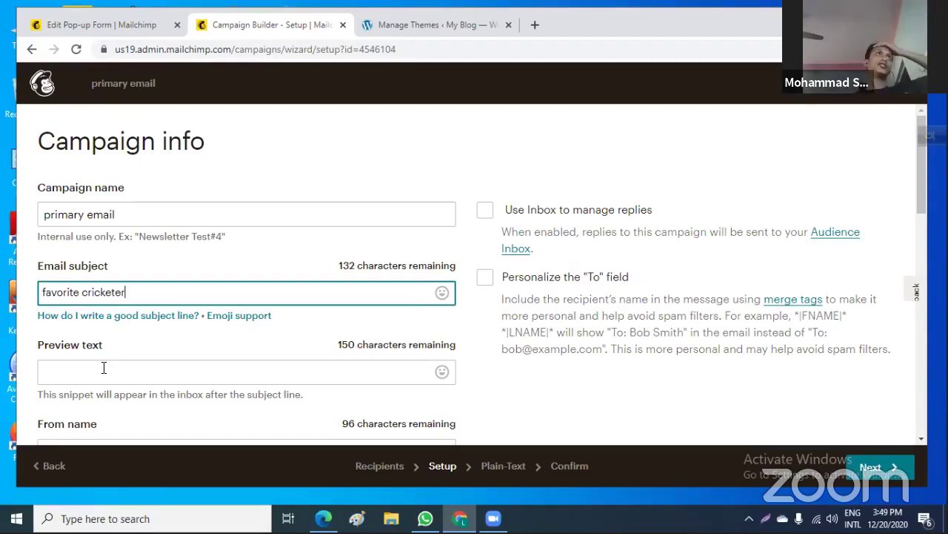
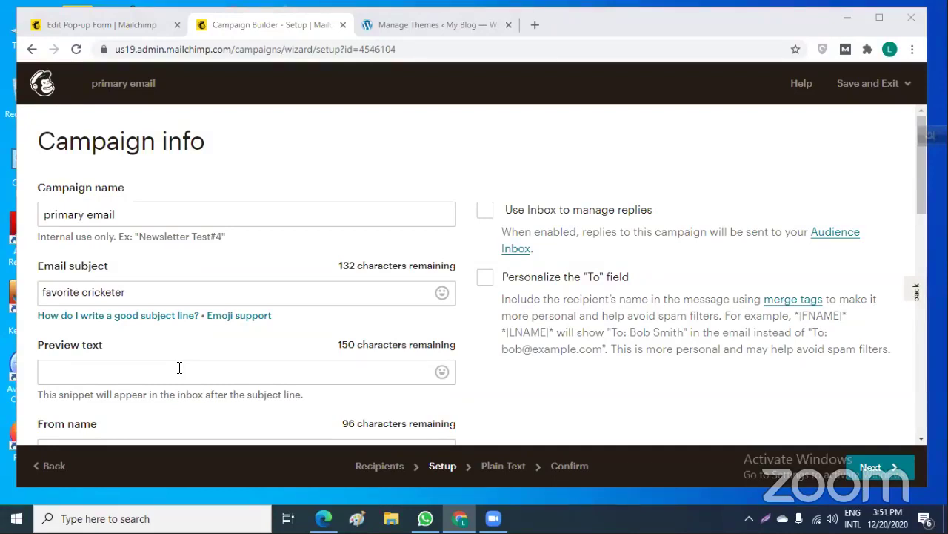
Draft the campaign's preview text as 'Now a days cricket'
left_click(180, 367)
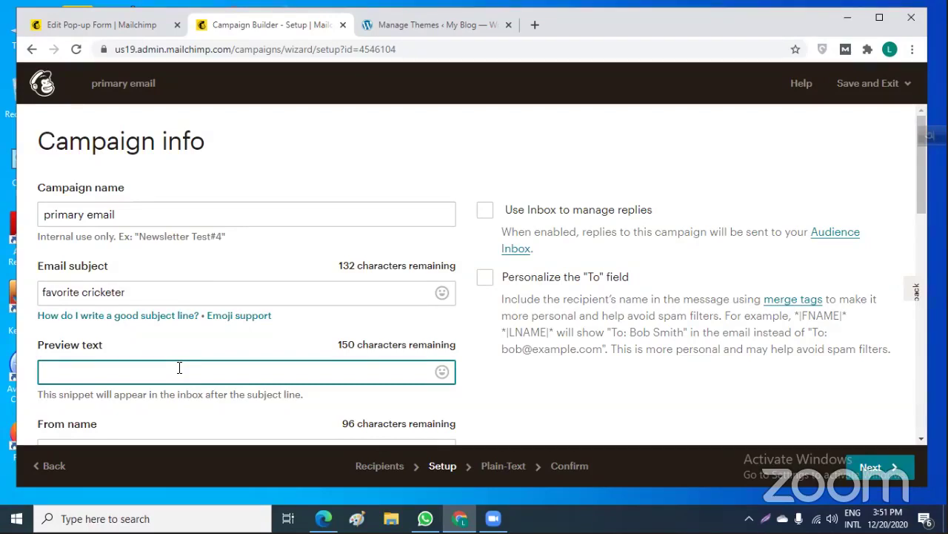
type("Now a days cricket")
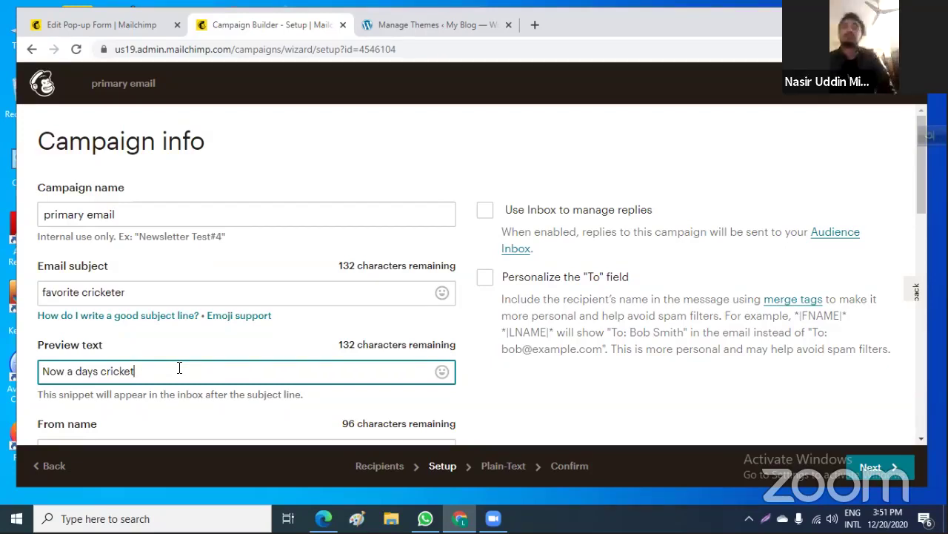
Rewrite the preview text to 'survey for cricketer', fixing typos along the way
key("BackSpace")
key("BackSpace")
key("BackSpace")
key("BackSpace")
key("BackSpace")
key("BackSpace")
key("BackSpace")
key("BackSpace")
key("BackSpace")
key("BackSpace")
key("BackSpace")
key("BackSpace")
key("BackSpace")
key("BackSpace")
key("BackSpace")
key("BackSpace")
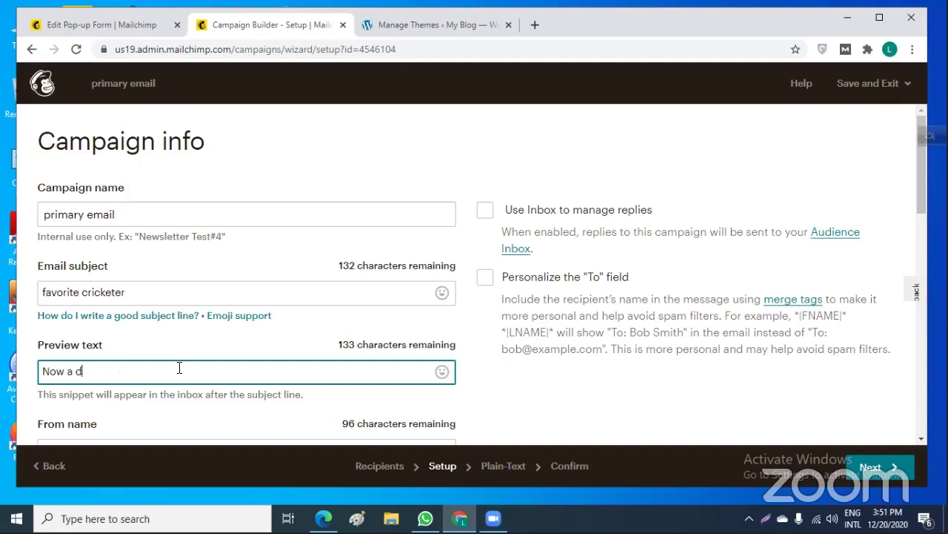
key("BackSpace")
key("BackSpace")
type("sf")
key("BackSpace")
type("ur")
type("ve")
type("u")
key("BackSpace")
type("y for cricket")
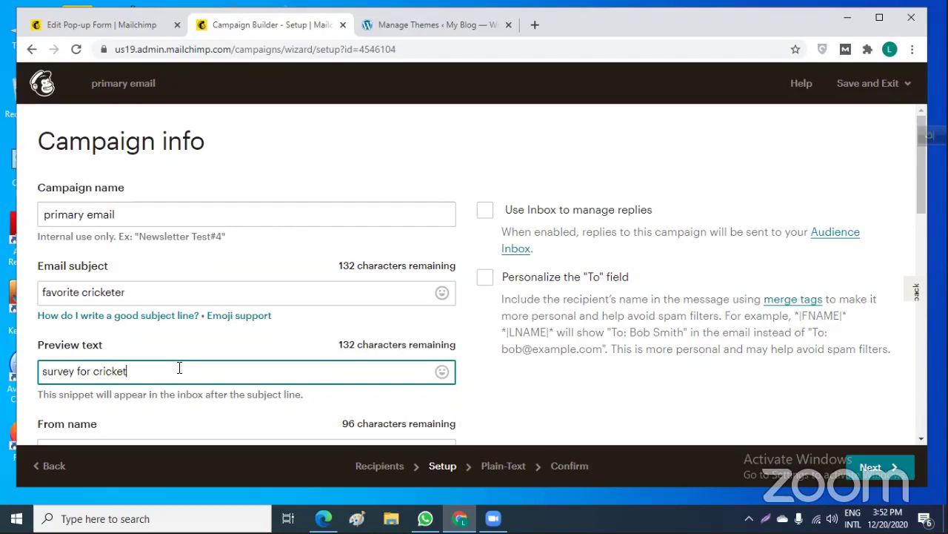
key("BackSpace")
type("ter")
Replace the campaign's From name with the new sender's name
scroll(391, 402, "down", 3)
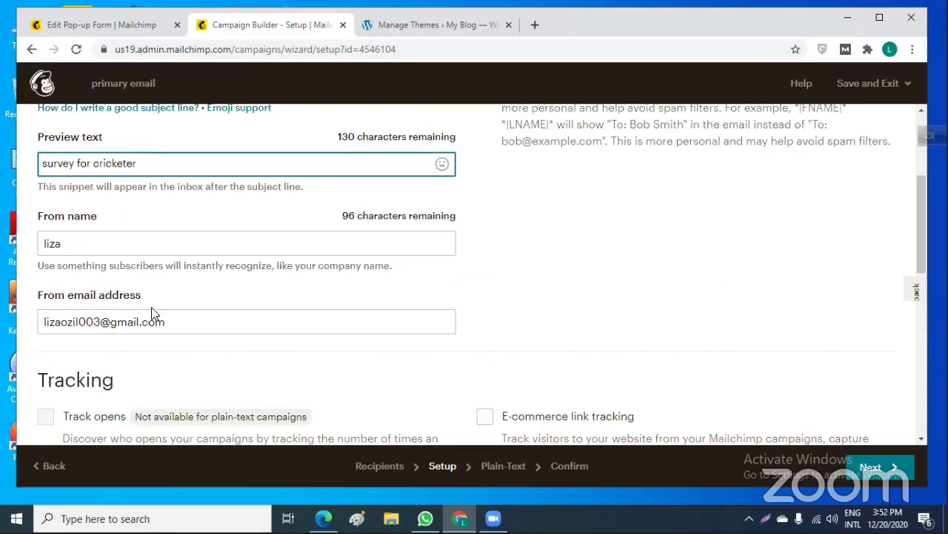
left_click(109, 251)
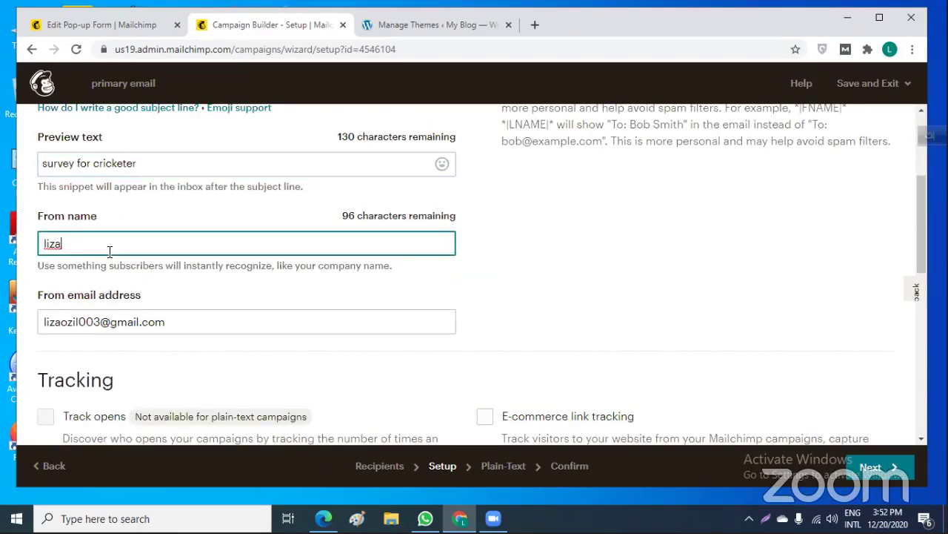
key("BackSpace")
key("BackSpace")
key("BackSpace")
key("BackSpace")
type("rashed")
scroll(166, 380, "down", 2)
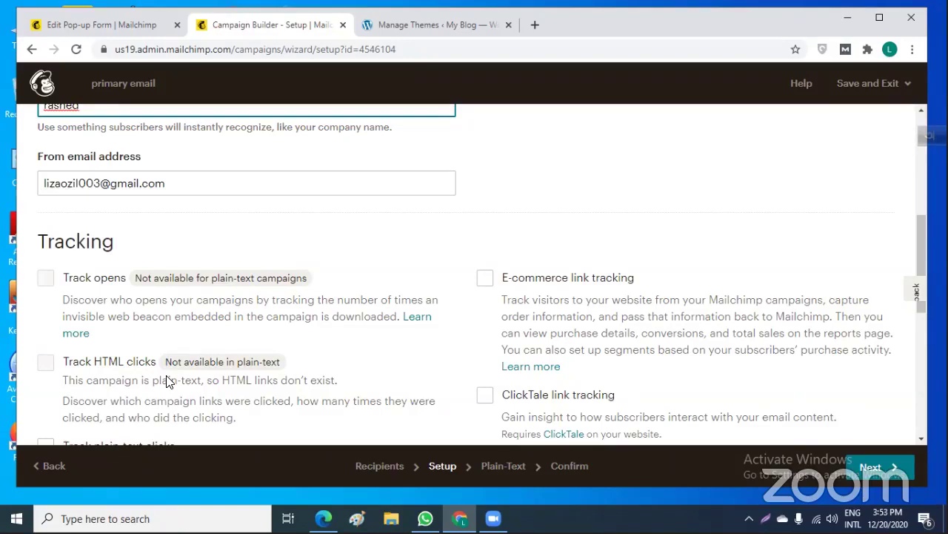
scroll(166, 380, "up", 2)
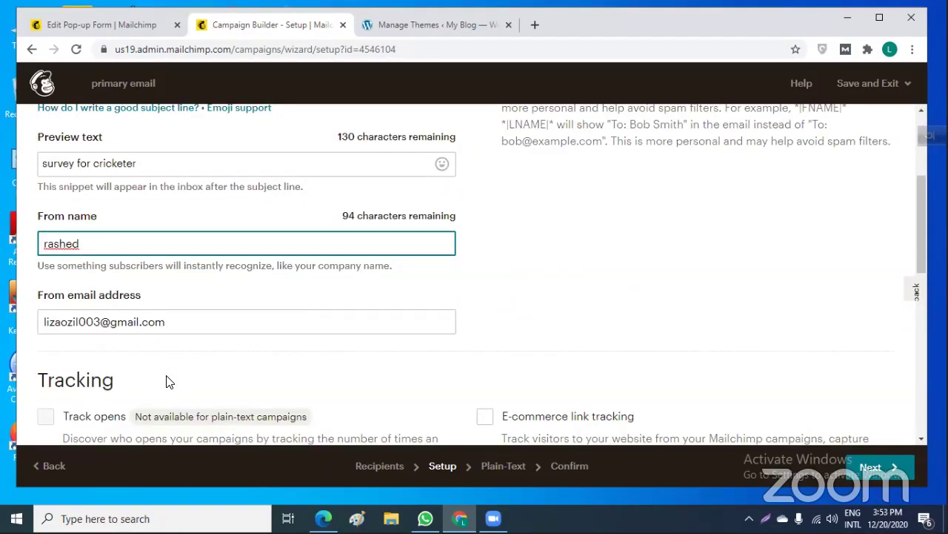
scroll(166, 380, "down", 1)
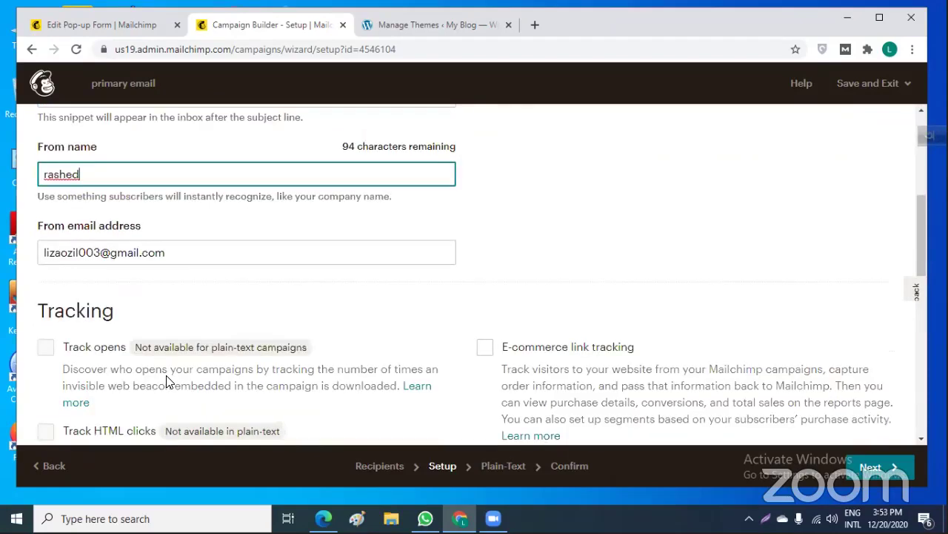
scroll(166, 381, "down", 2)
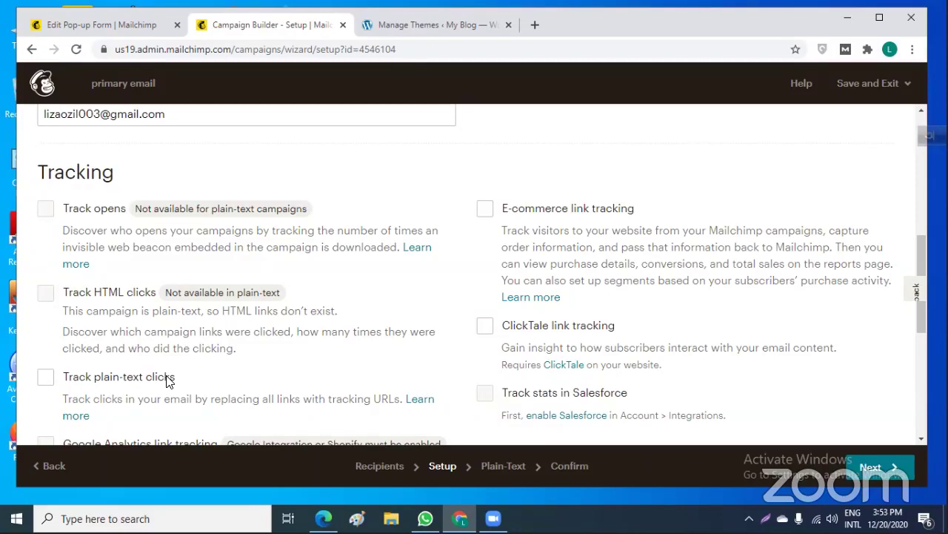
scroll(169, 379, "down", 3)
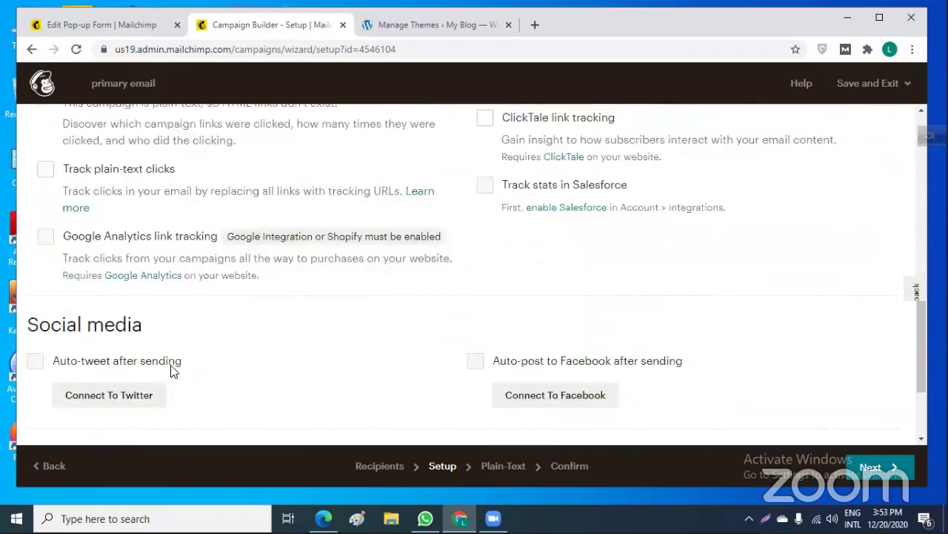
scroll(203, 336, "up", 1)
scroll(239, 383, "up", 1)
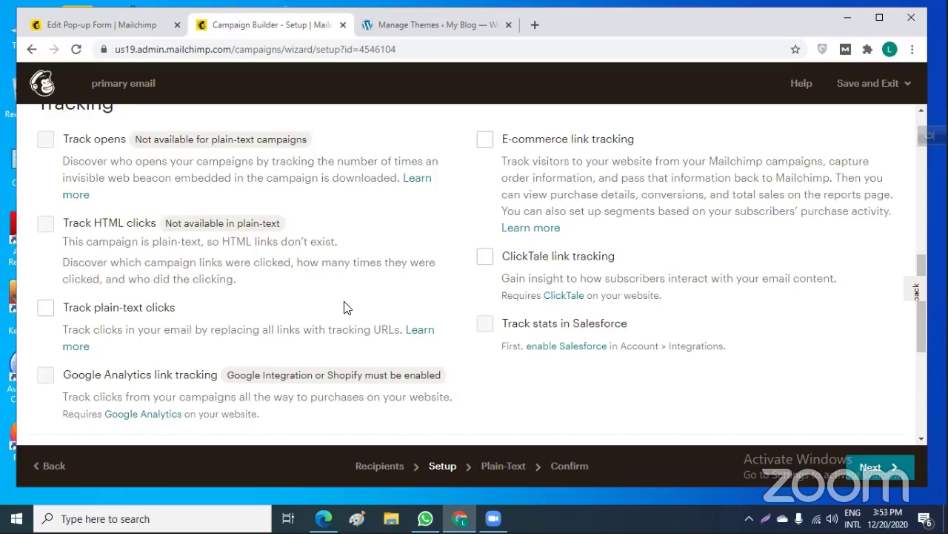
scroll(344, 307, "up", 1)
scroll(345, 307, "down", 2)
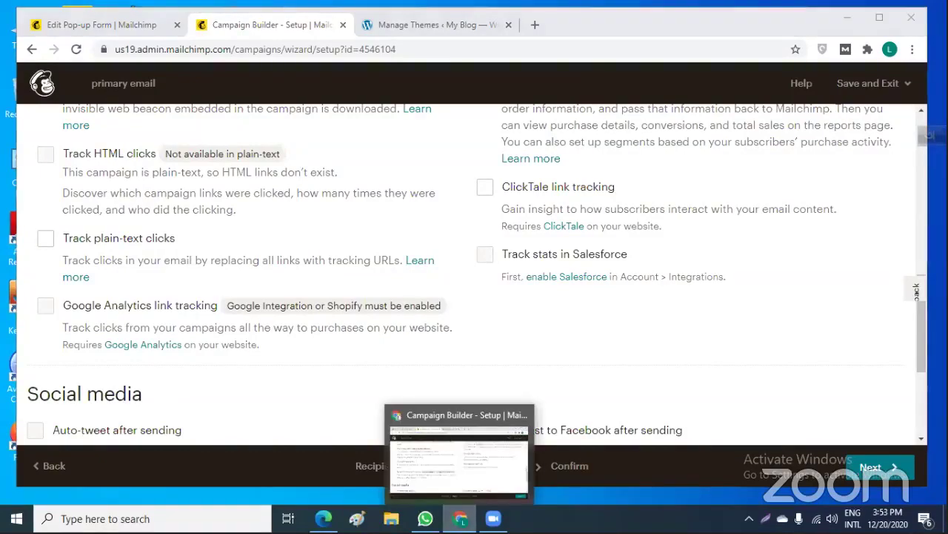
Launch Chrome under another profile from the desktop and go to Google Drive's My Drive
left_click(460, 518)
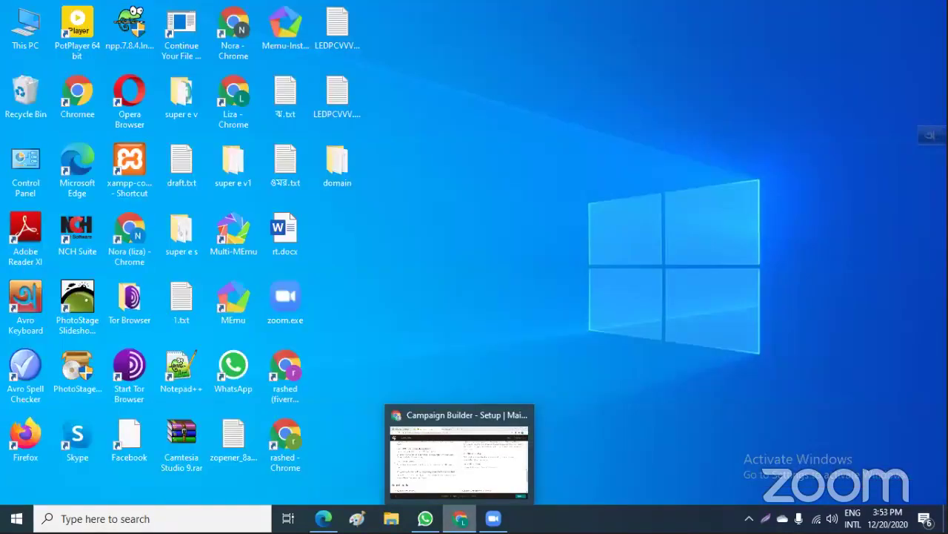
double_click(226, 38)
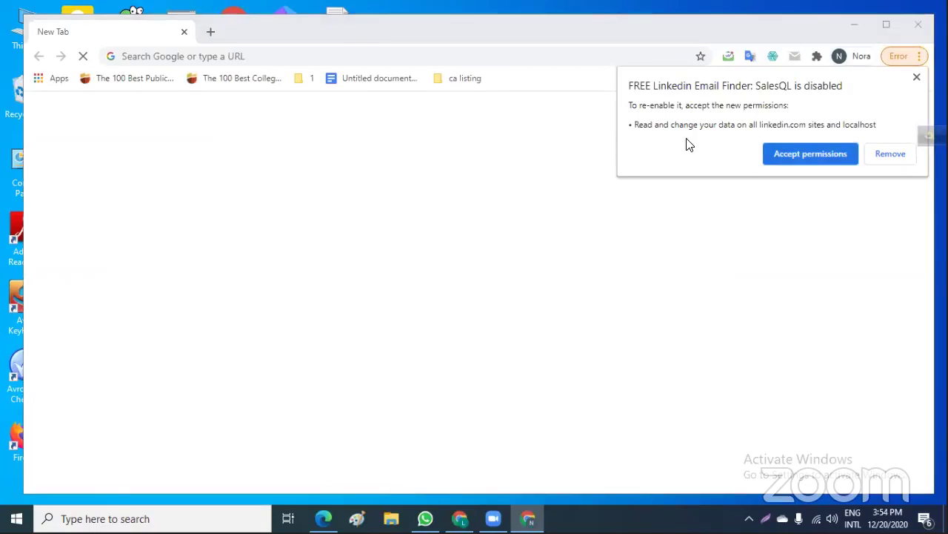
left_click(916, 78)
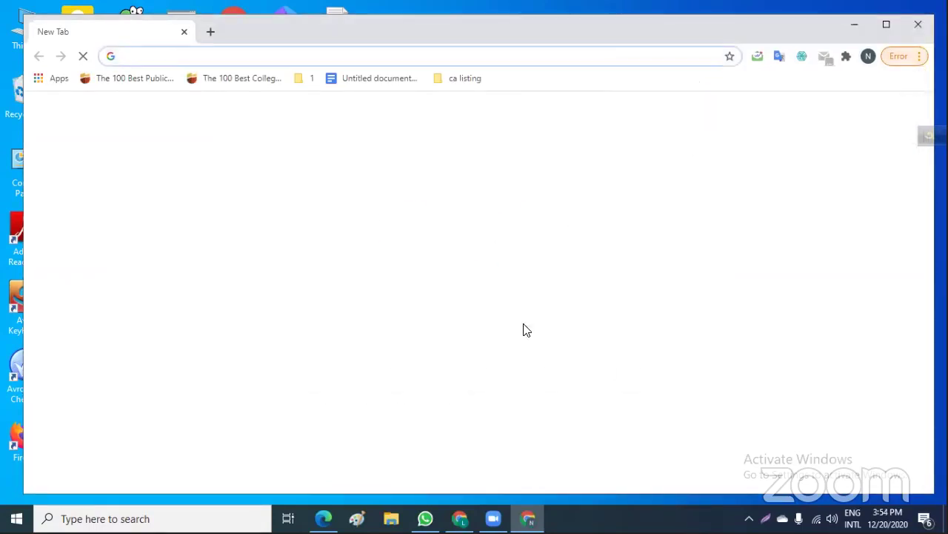
left_click(479, 407)
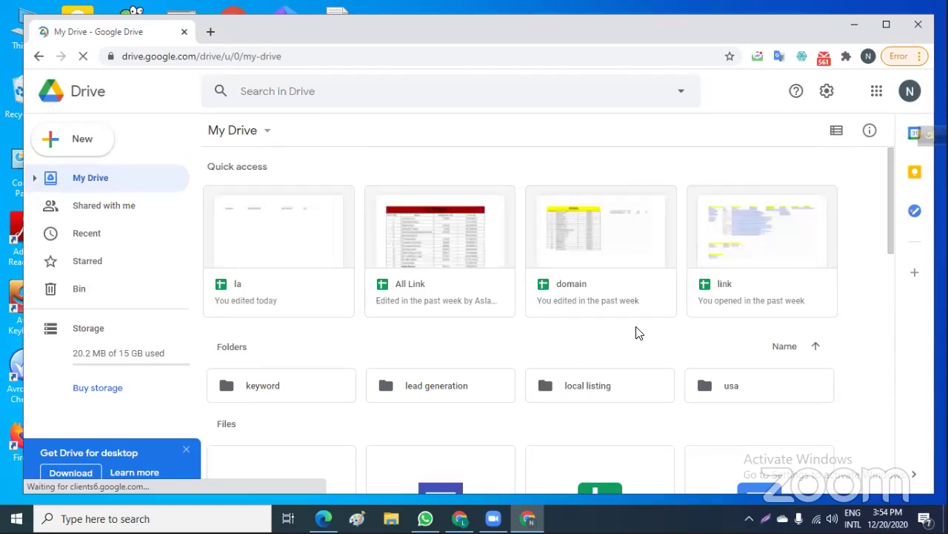
Open the 'break time' file from My Drive's Files in Google Docs
scroll(636, 333, "down", 3)
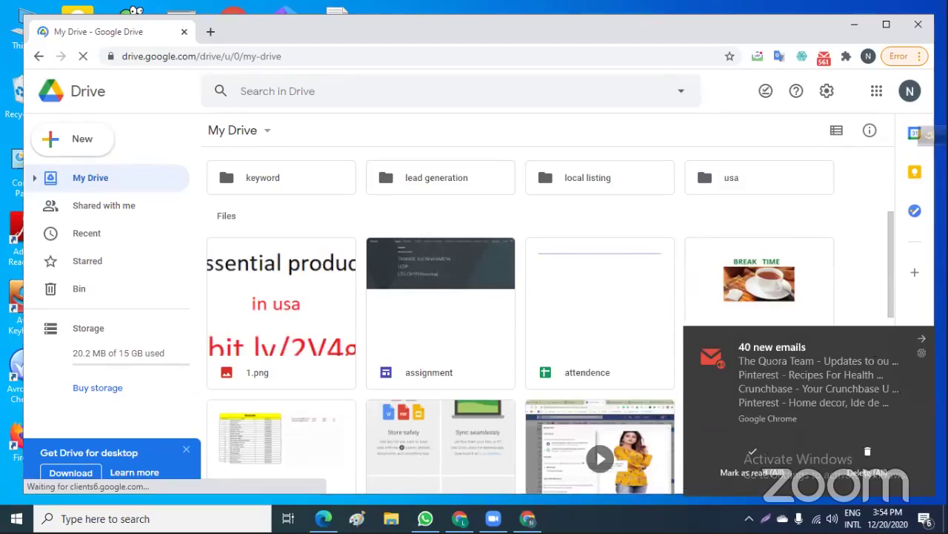
left_click(924, 339)
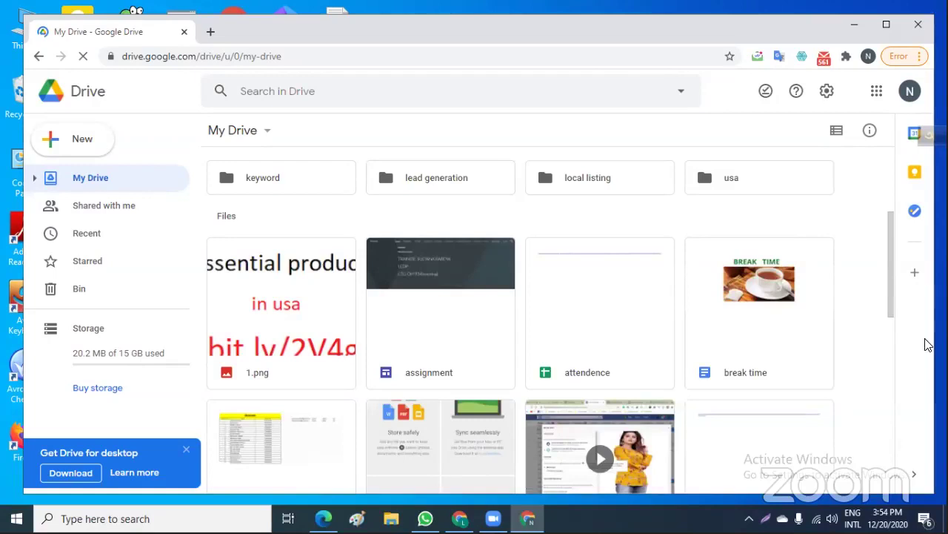
left_click(755, 302)
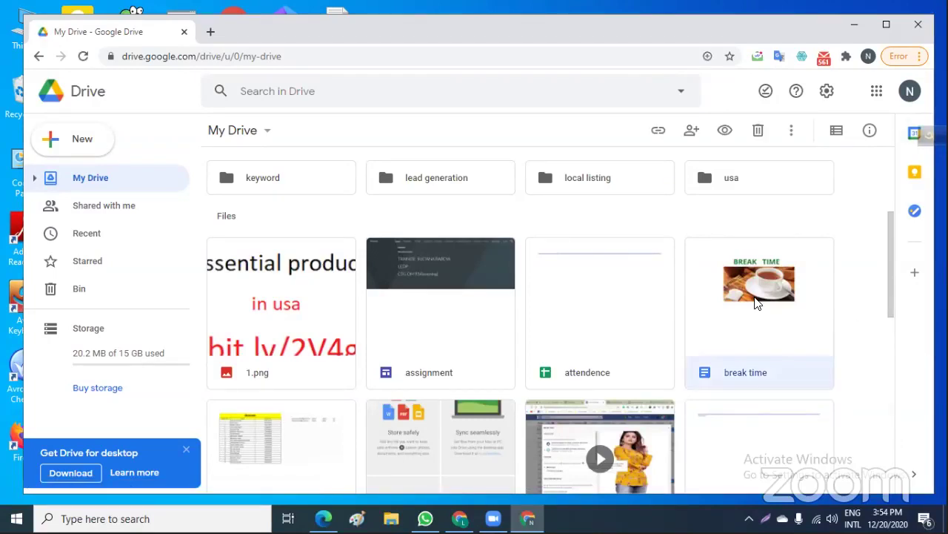
double_click(756, 303)
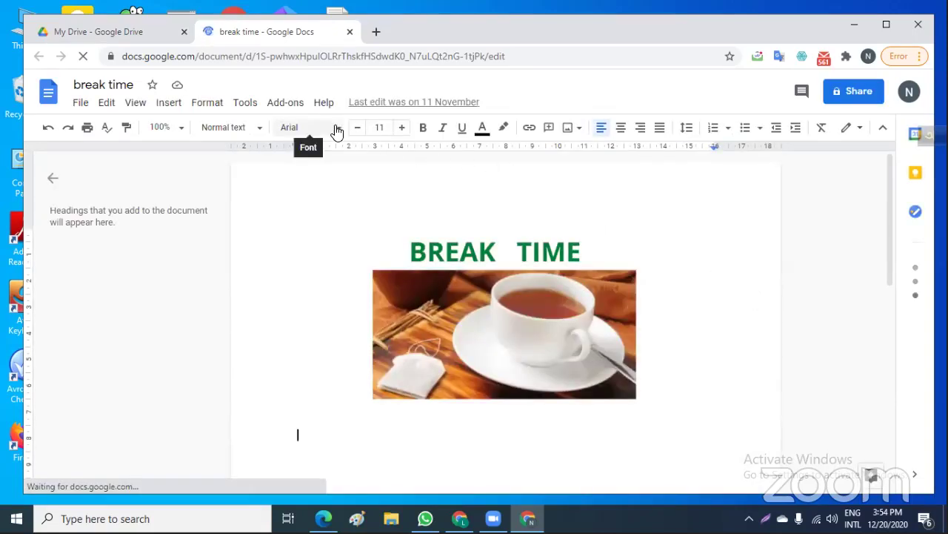
Zoom the break time document to 150% and recenter the page
left_click(336, 130)
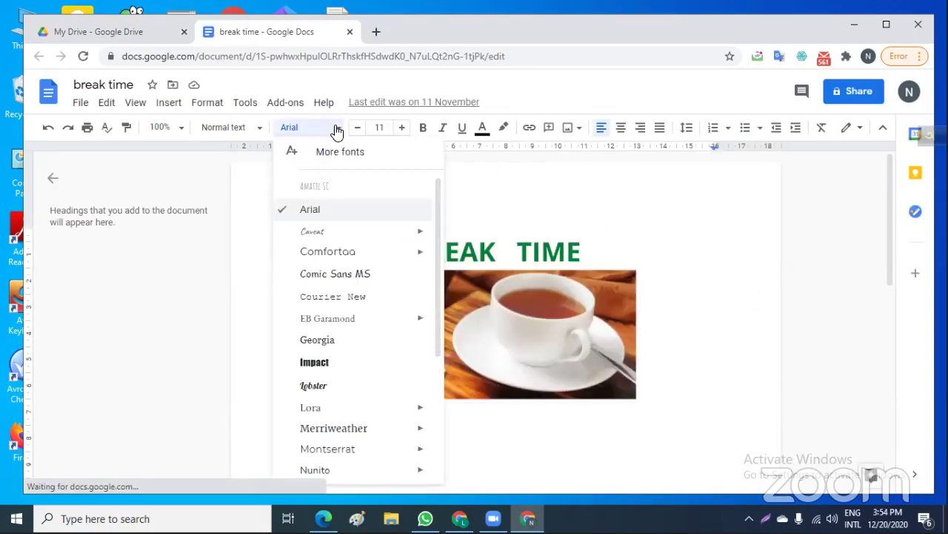
left_click(181, 127)
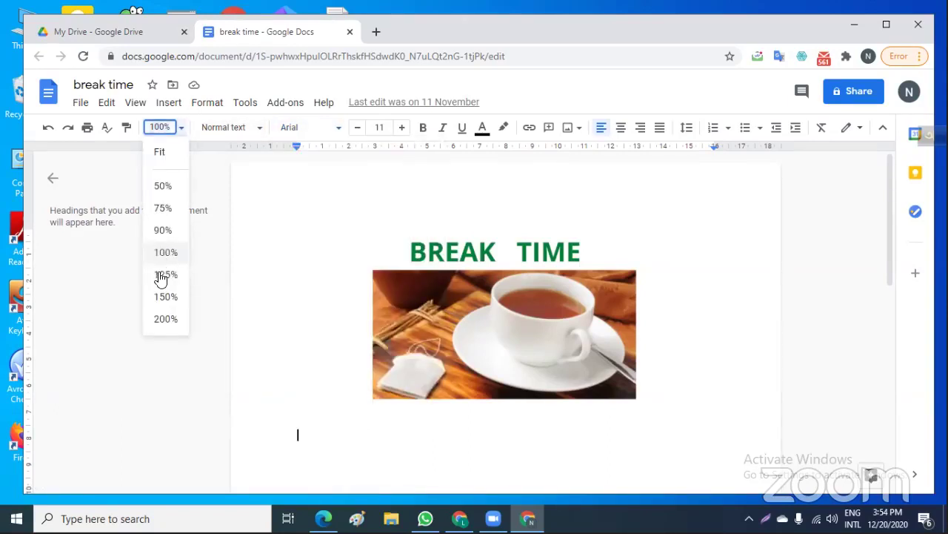
left_click(165, 296)
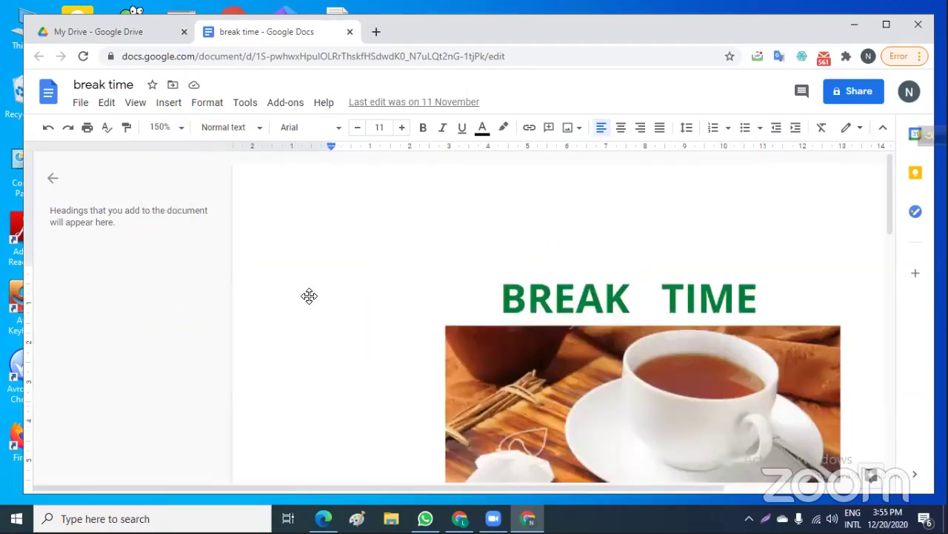
scroll(309, 297, "down", 2)
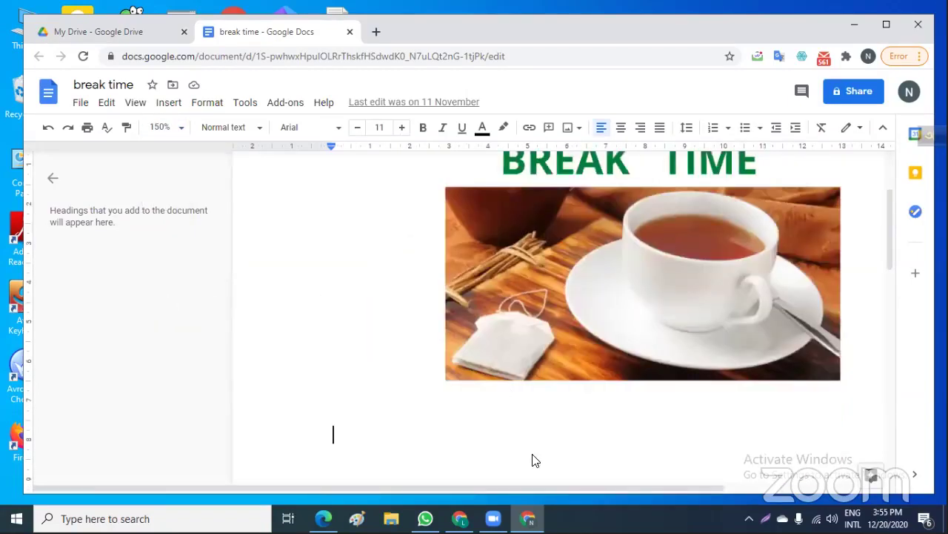
scroll(533, 459, "right", 3)
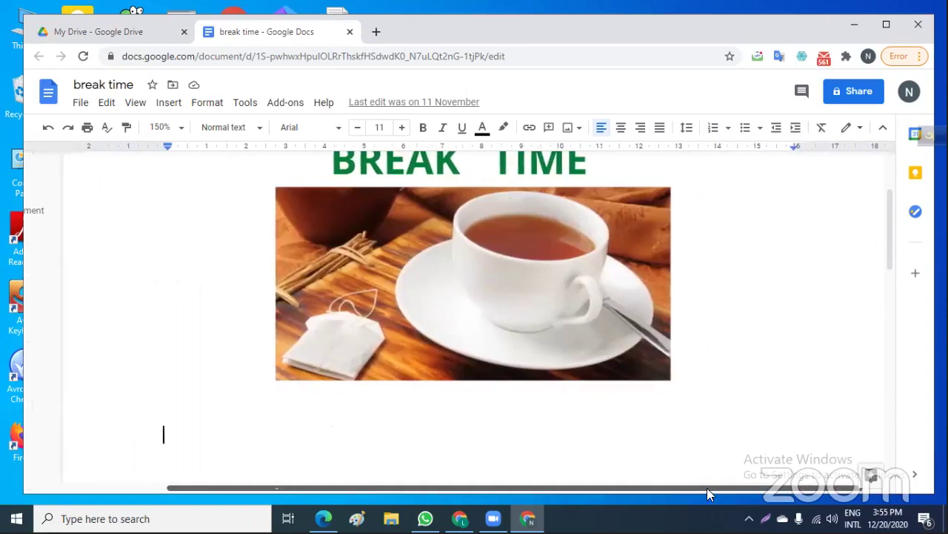
scroll(735, 377, "up", 1)
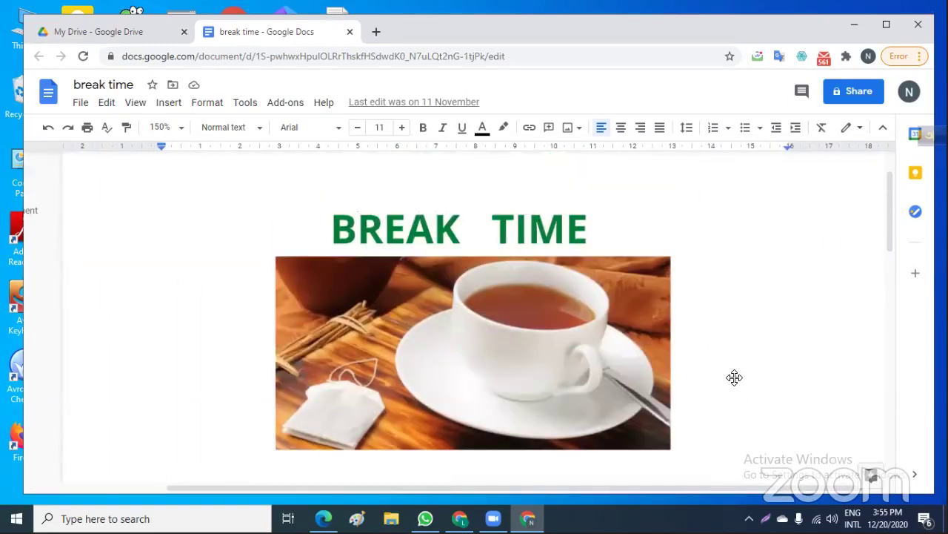
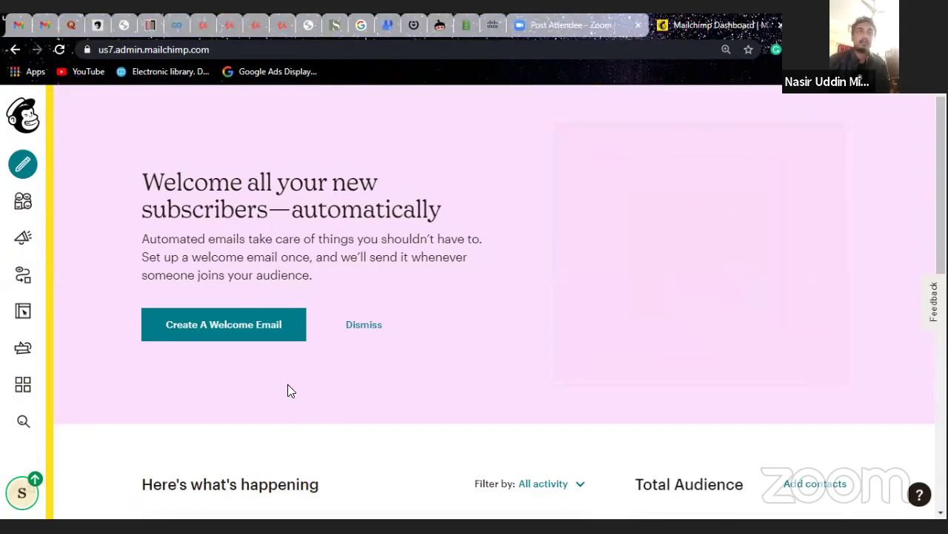
Go from the dashboard to the CTG DM-934 audience's All contacts page
scroll(511, 424, "down", 1)
scroll(519, 418, "down", 2)
scroll(521, 415, "down", 1)
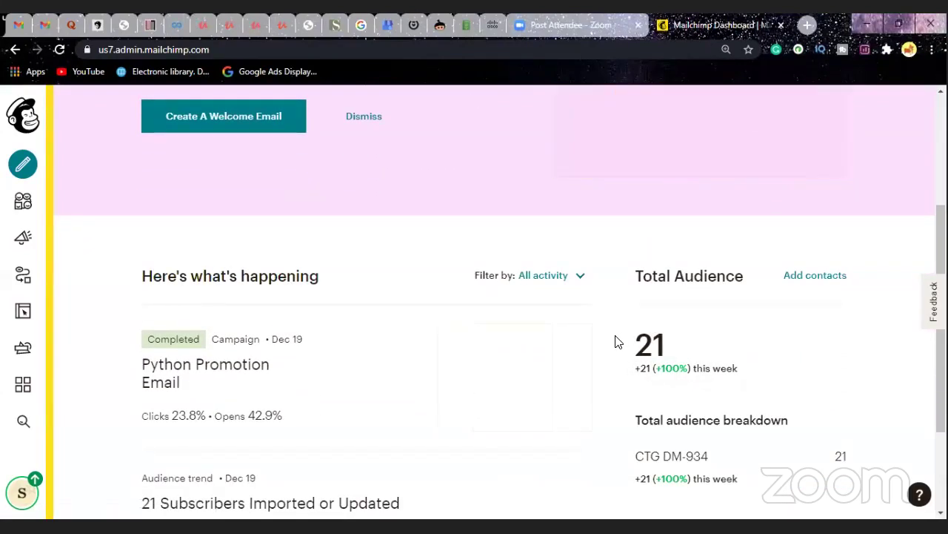
scroll(615, 342, "down", 1)
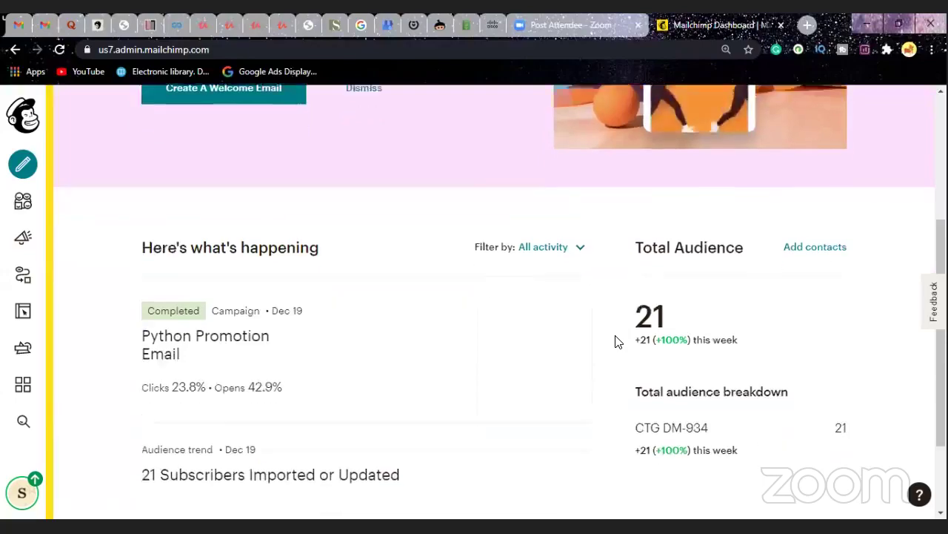
scroll(615, 342, "down", 1)
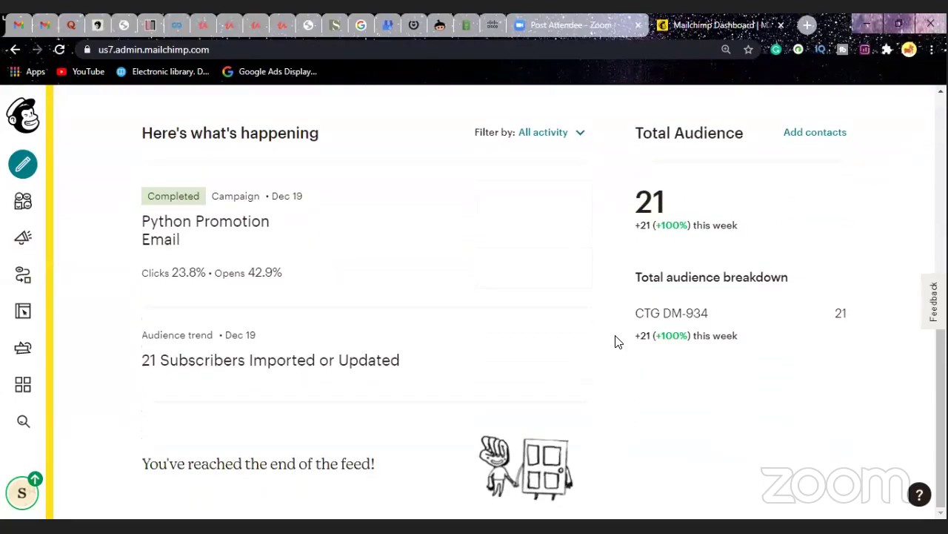
scroll(615, 342, "up", 5)
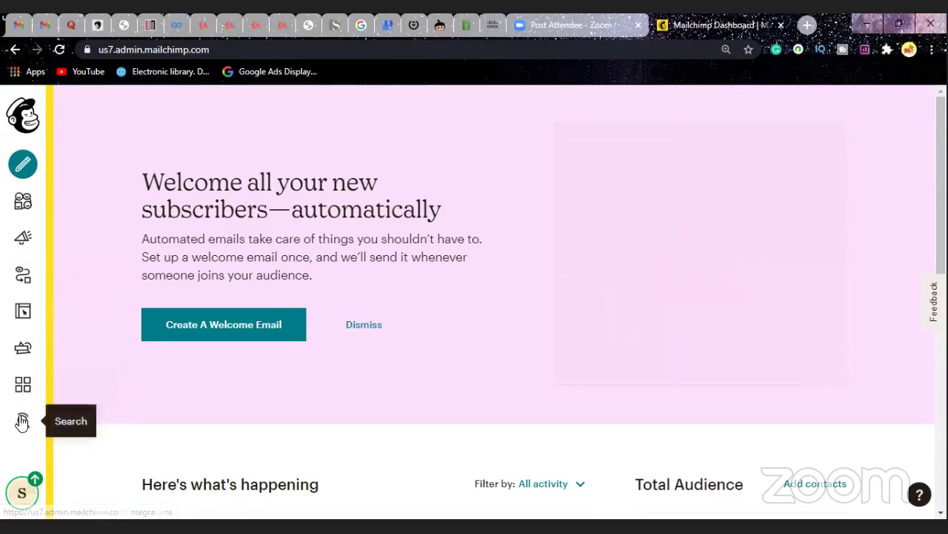
scroll(302, 391, "down", 5)
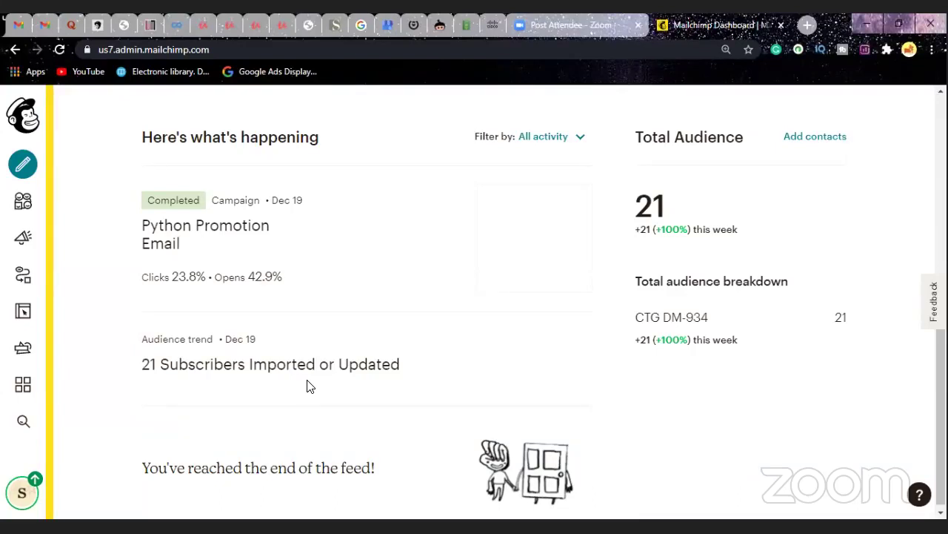
scroll(309, 383, "up", 5)
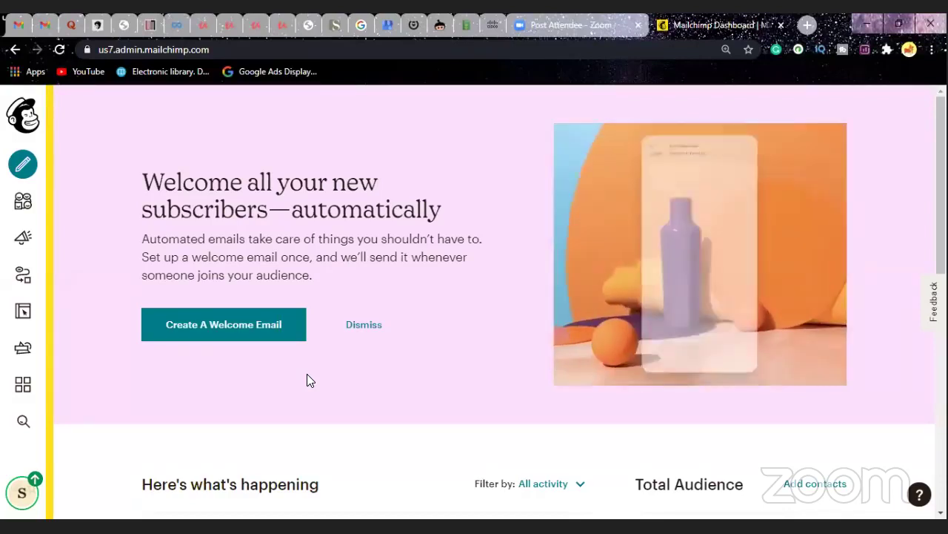
scroll(306, 374, "down", 1)
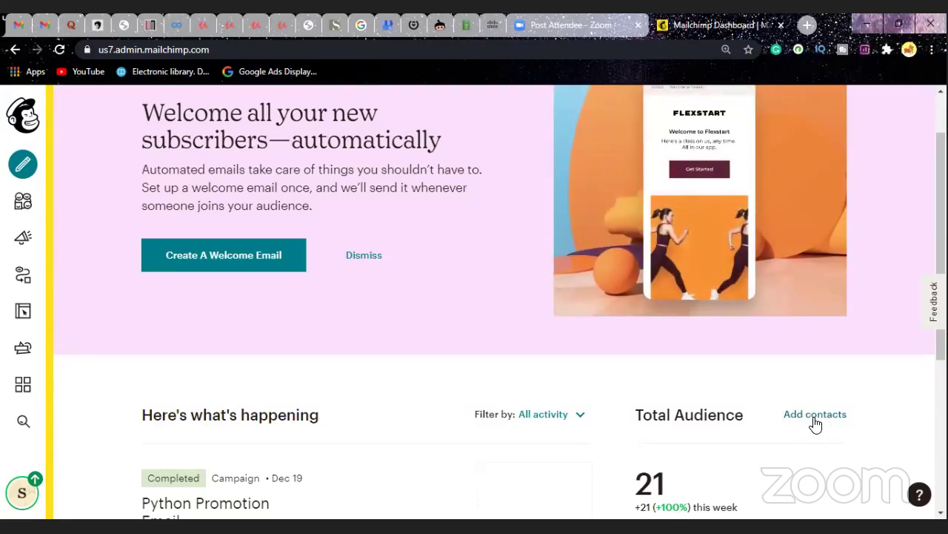
scroll(806, 419, "down", 1)
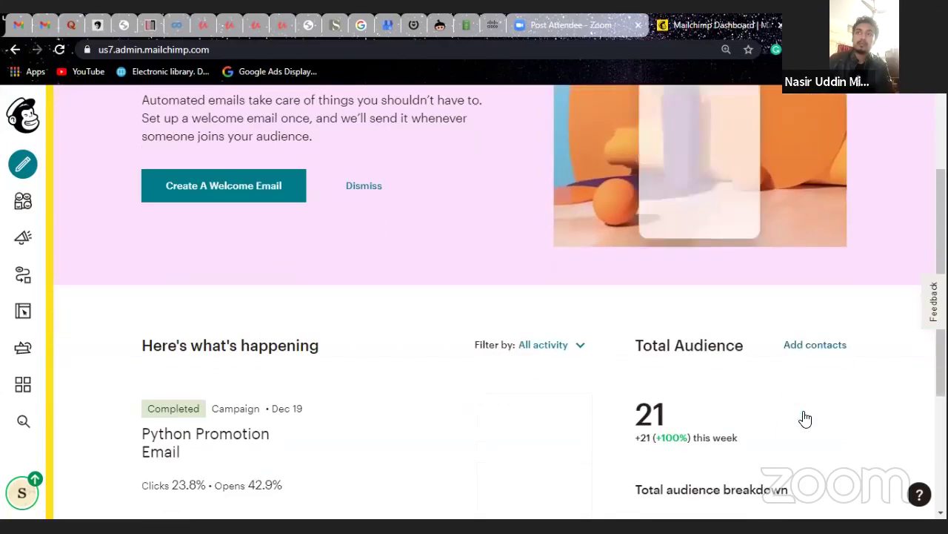
left_click(806, 351)
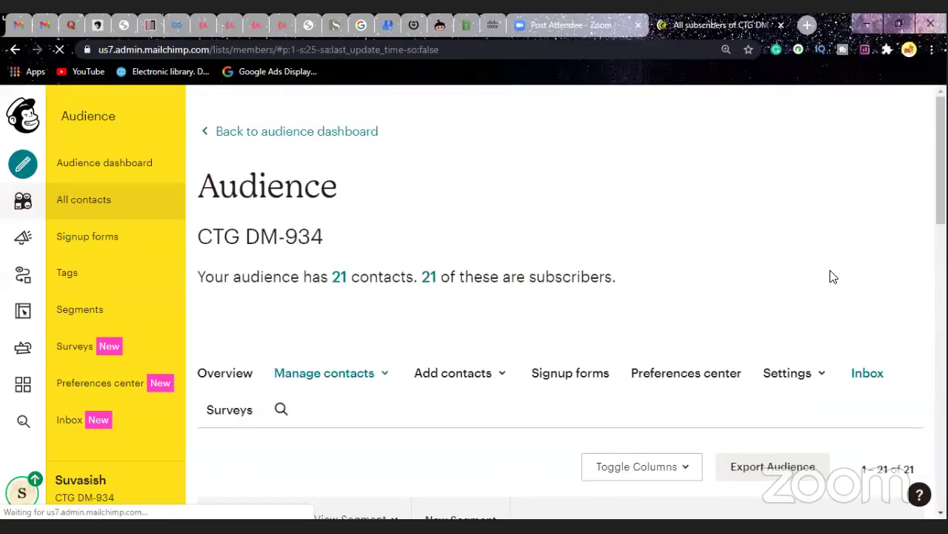
Show the Add contacts dropdown with the ways to add new contacts
scroll(705, 312, "down", 3)
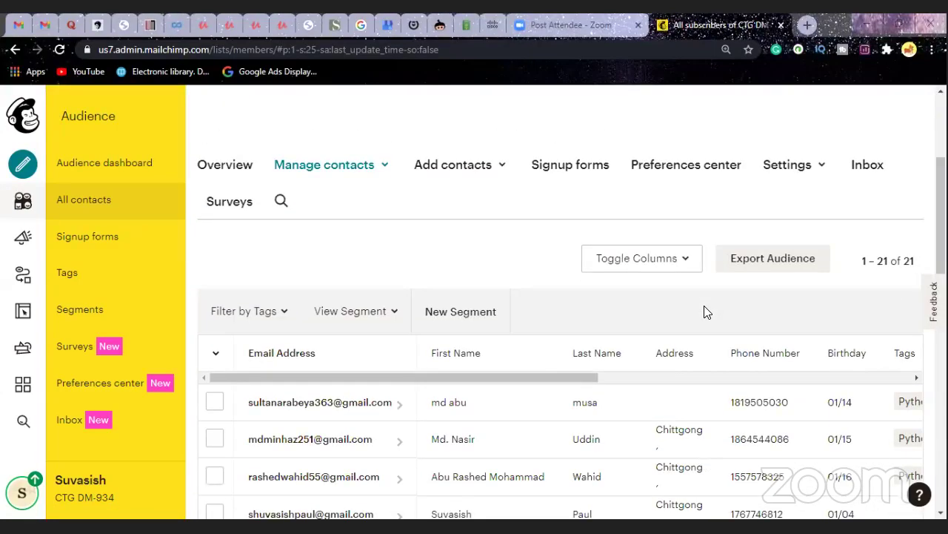
scroll(705, 312, "up", 3)
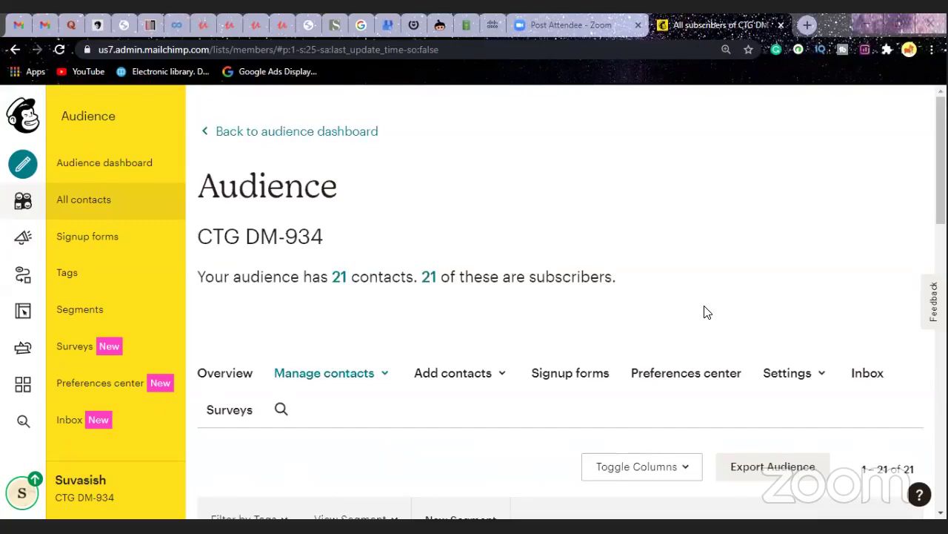
scroll(705, 312, "down", 3)
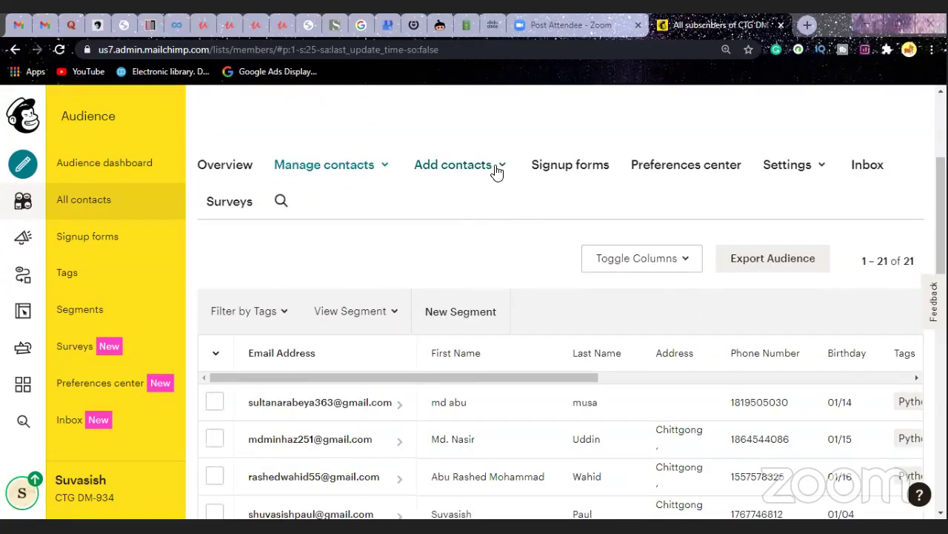
left_click(496, 170)
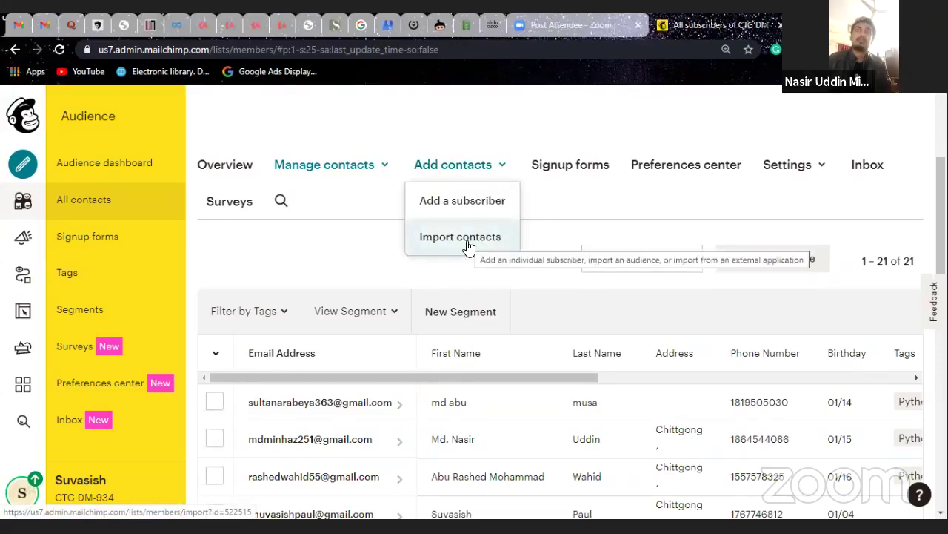
Start a contact import using the Upload file method
left_click(467, 240)
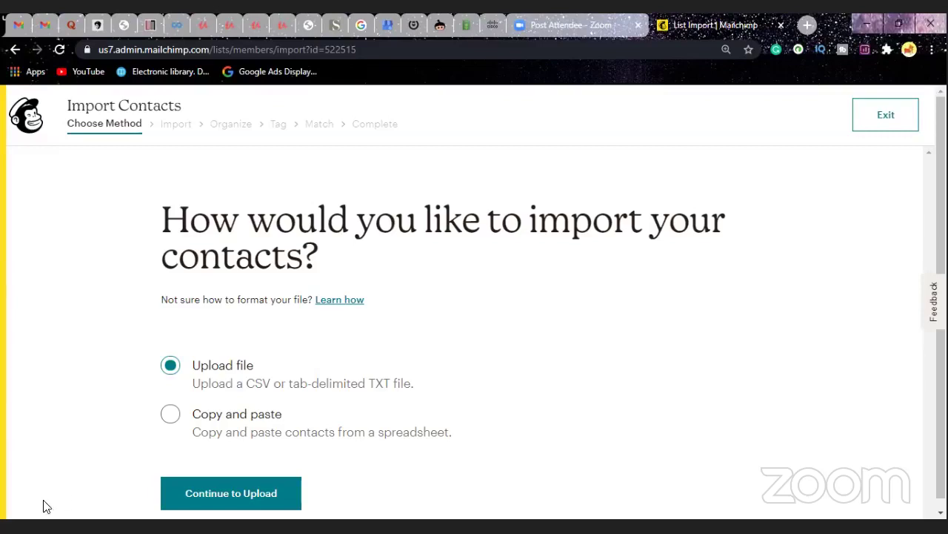
scroll(118, 456, "down", 1)
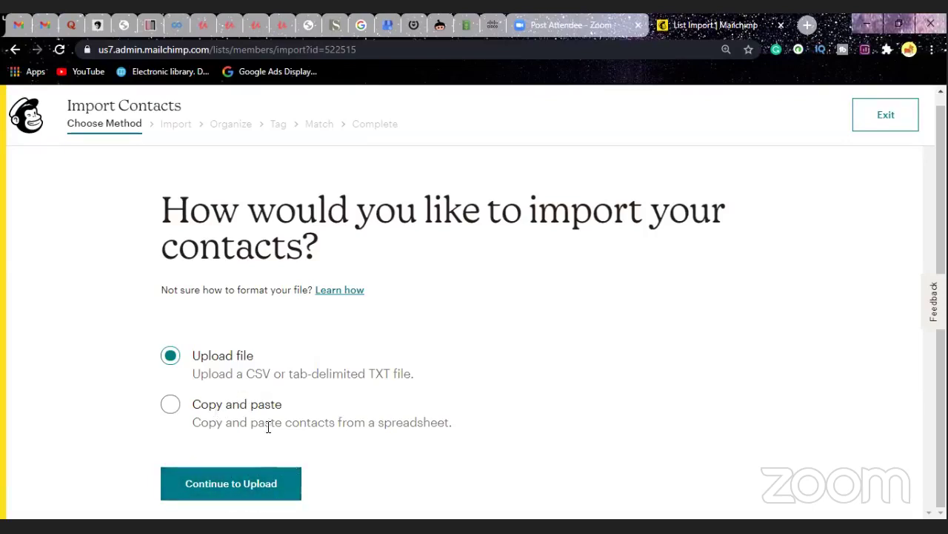
left_click(229, 488)
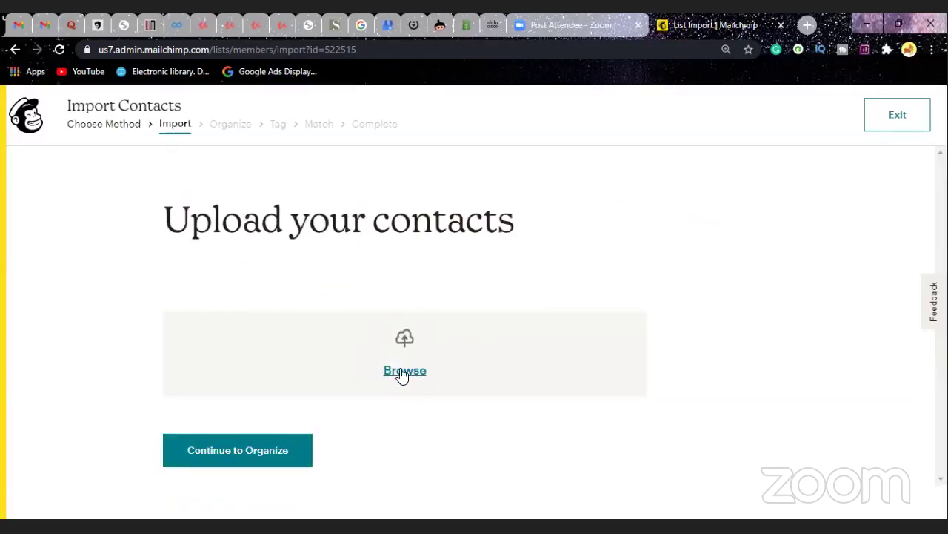
Upload the Audience.csv file and continue to the Organize step
left_click(405, 341)
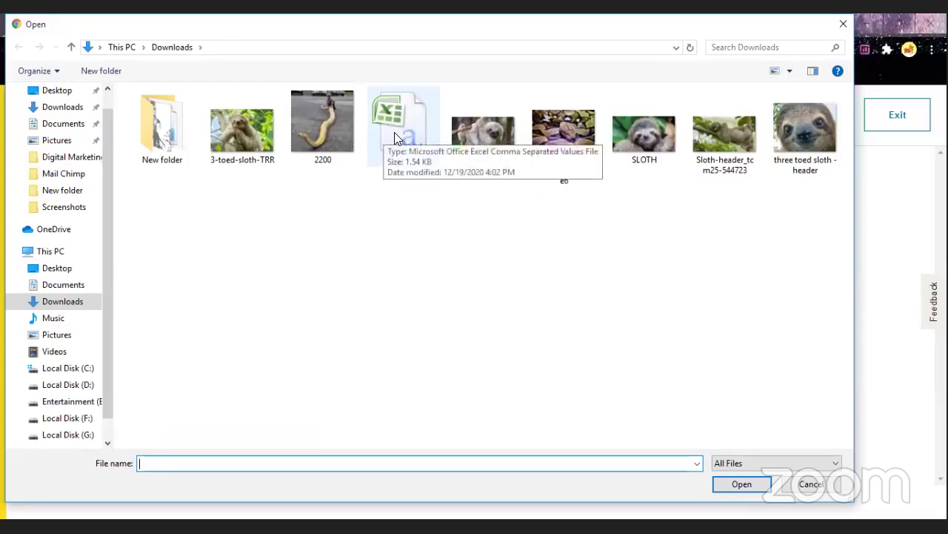
left_click(394, 132)
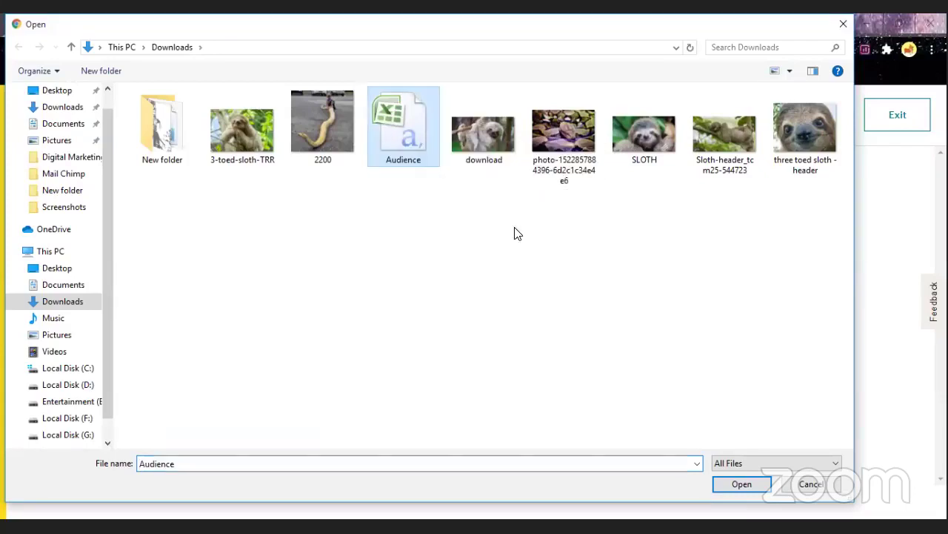
left_click(739, 483)
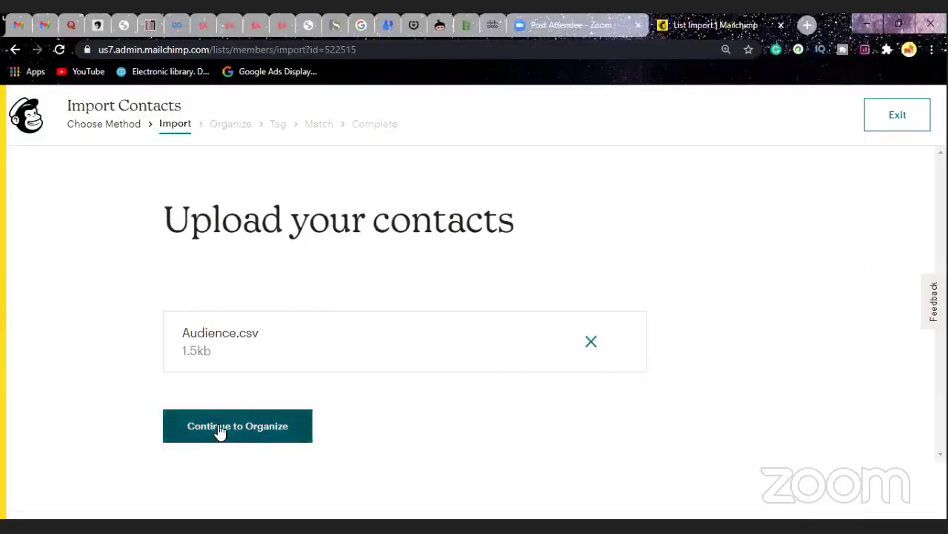
left_click(273, 436)
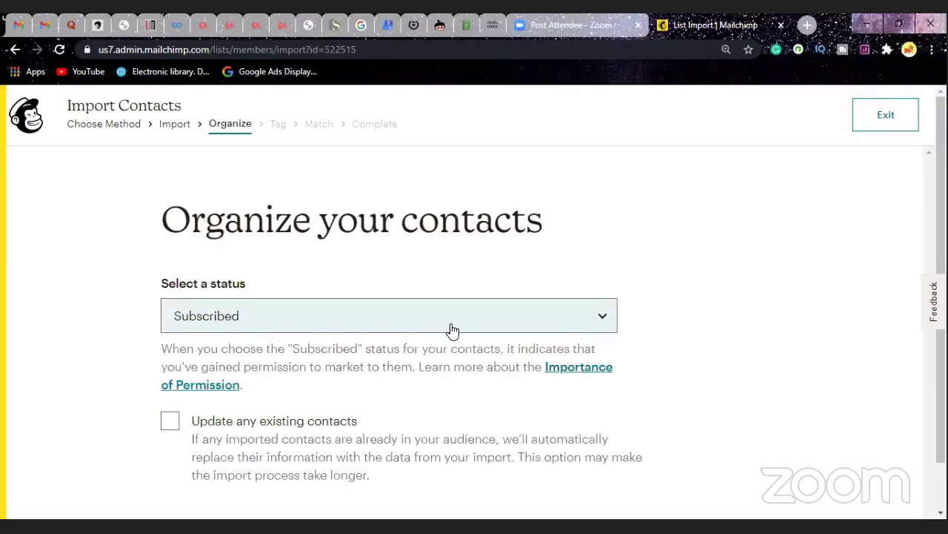
scroll(449, 331, "down", 1)
Keep the import status as Subscribed, enable Update any existing contacts, and continue to Tag
left_click(467, 268)
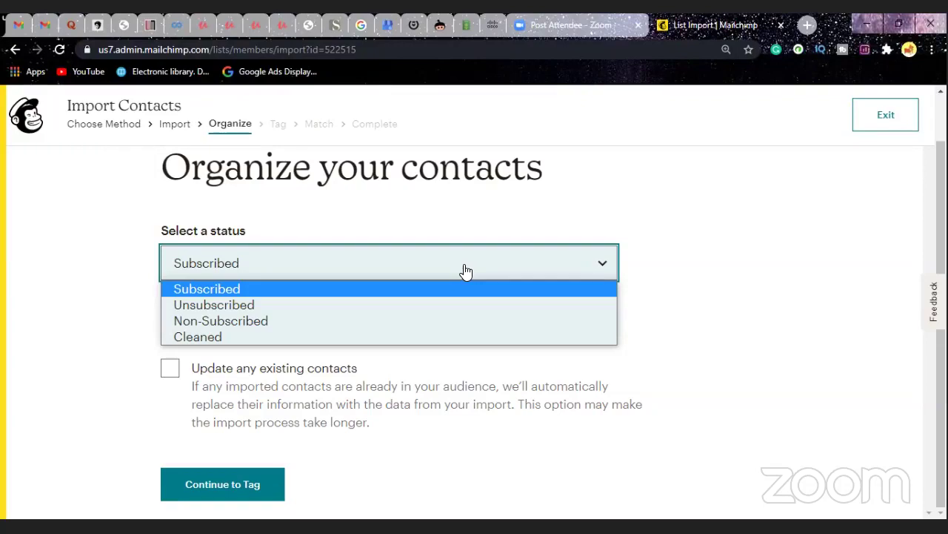
left_click(465, 271)
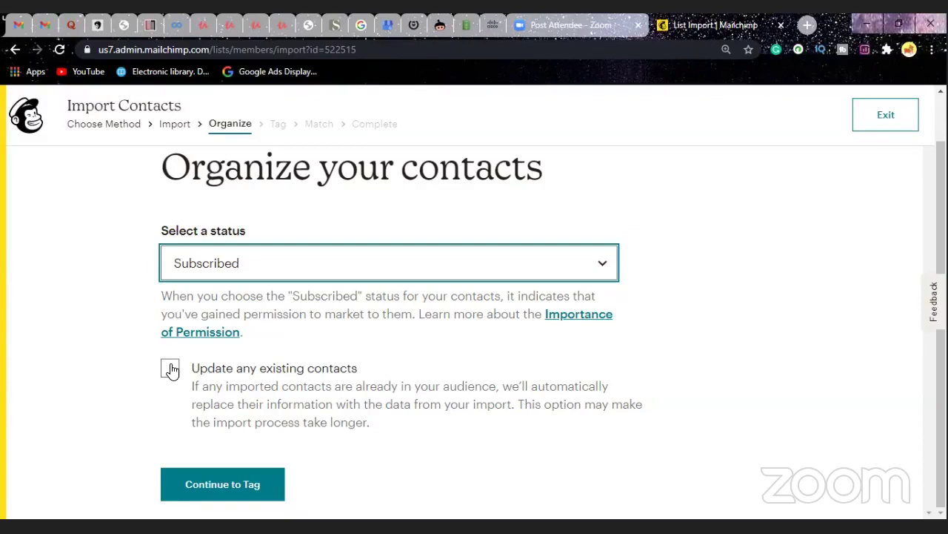
left_click(170, 369)
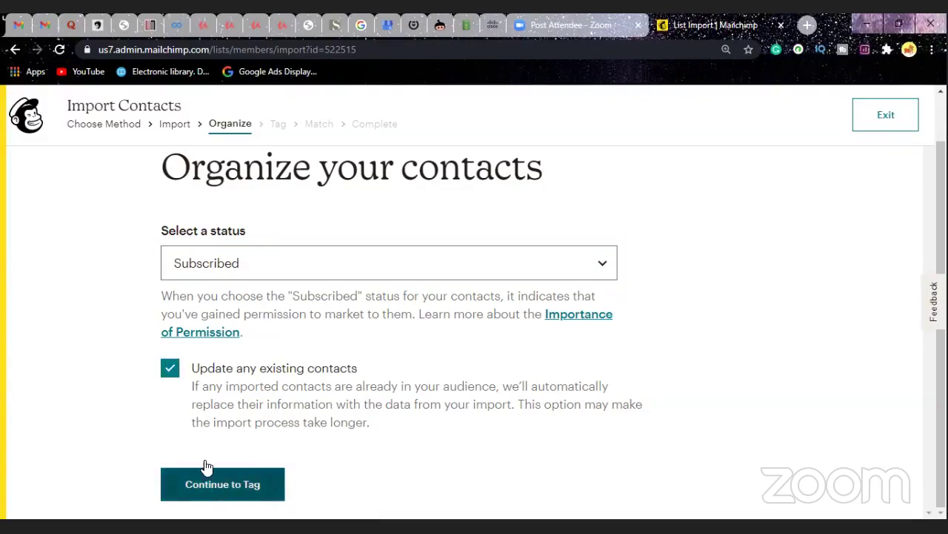
left_click(231, 489)
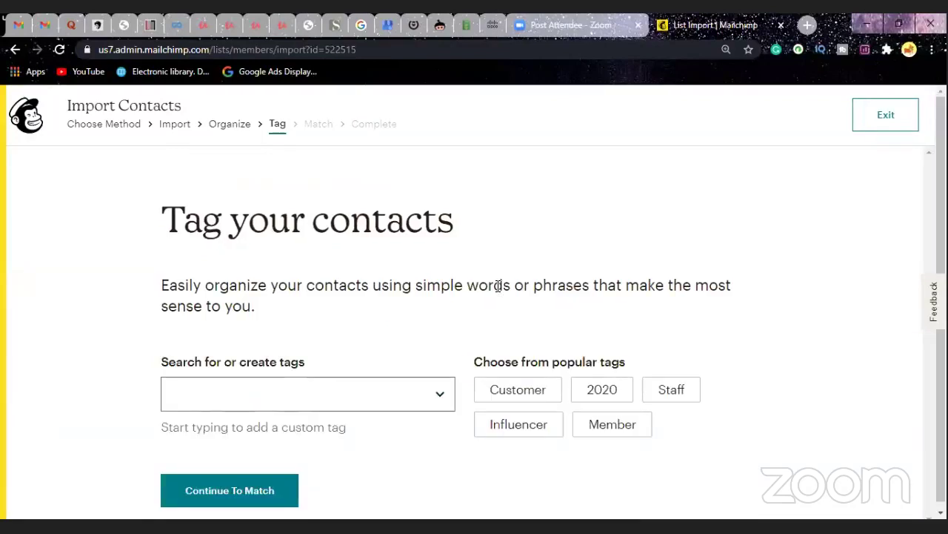
Apply the Python tag to the imported contacts and continue to the Match step
scroll(498, 285, "down", 1)
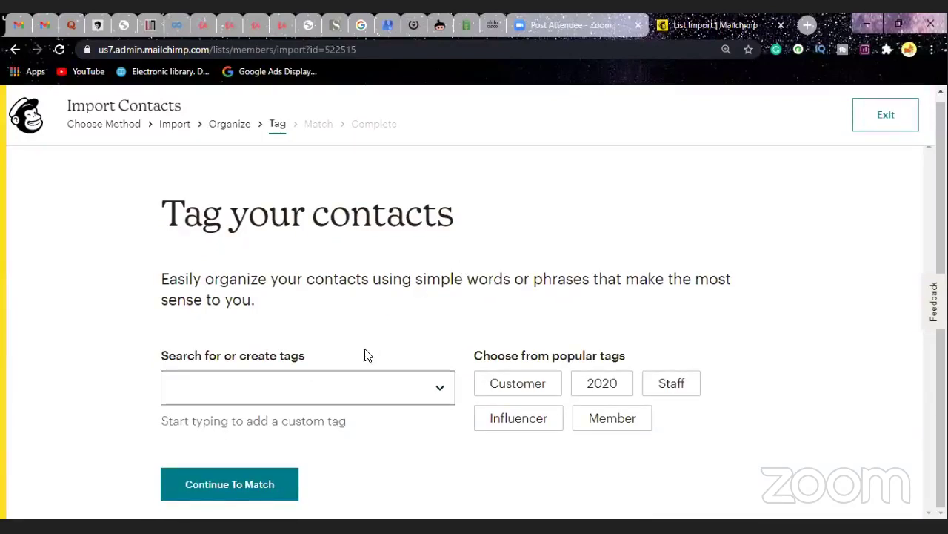
left_click(322, 403)
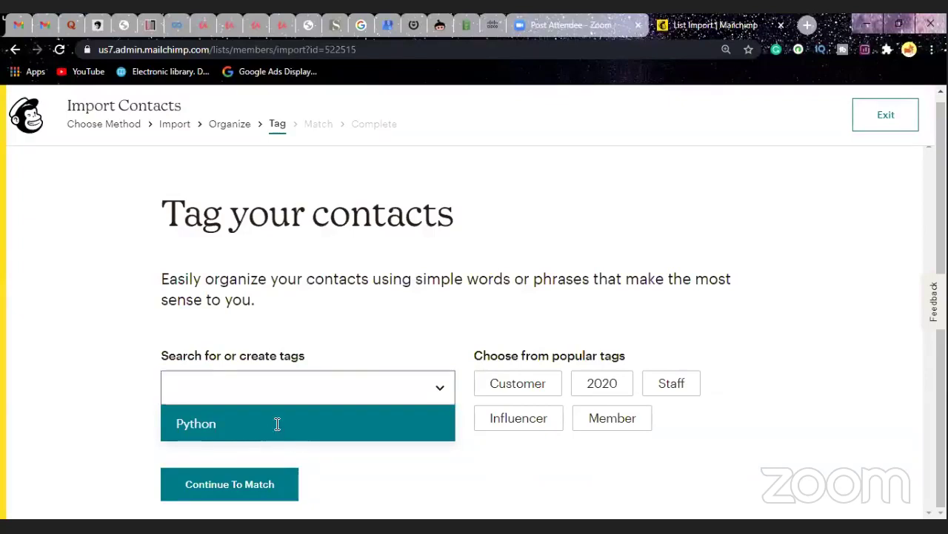
left_click(235, 423)
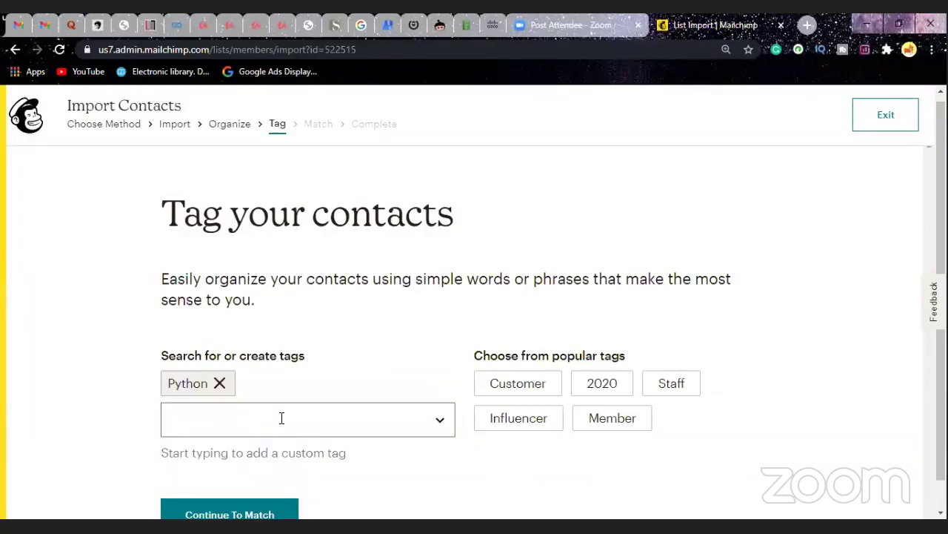
scroll(326, 434, "down", 1)
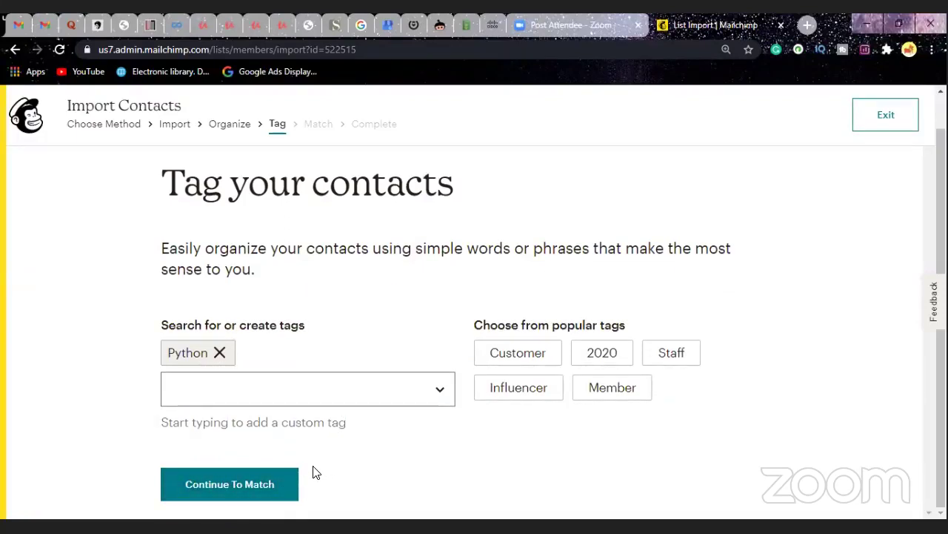
left_click(242, 488)
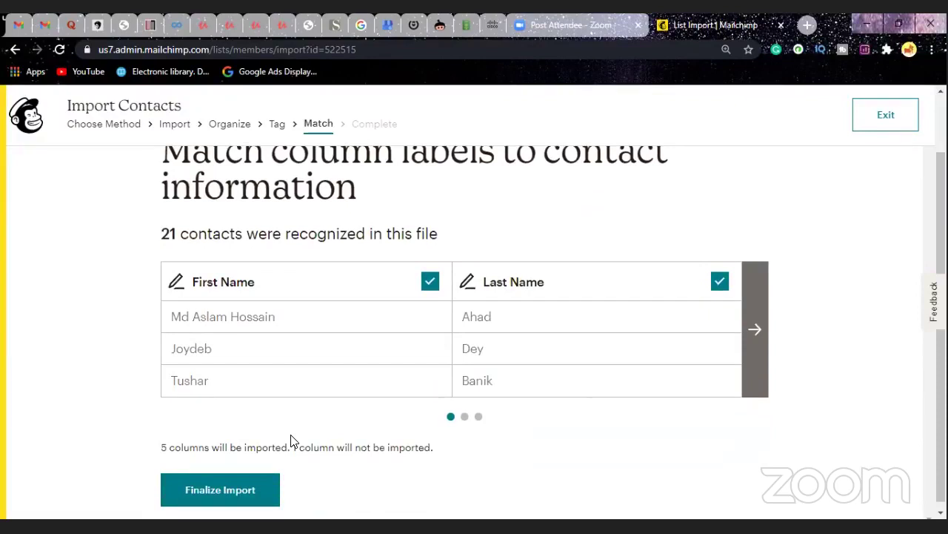
Return from the import review to Match and page right to the unmatched Date of birth column
scroll(290, 441, "down", 1)
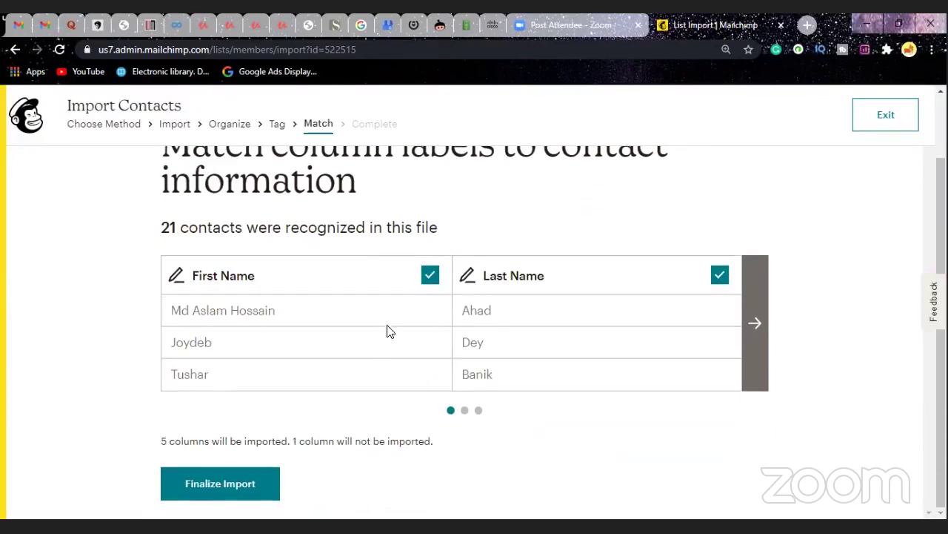
left_click(225, 489)
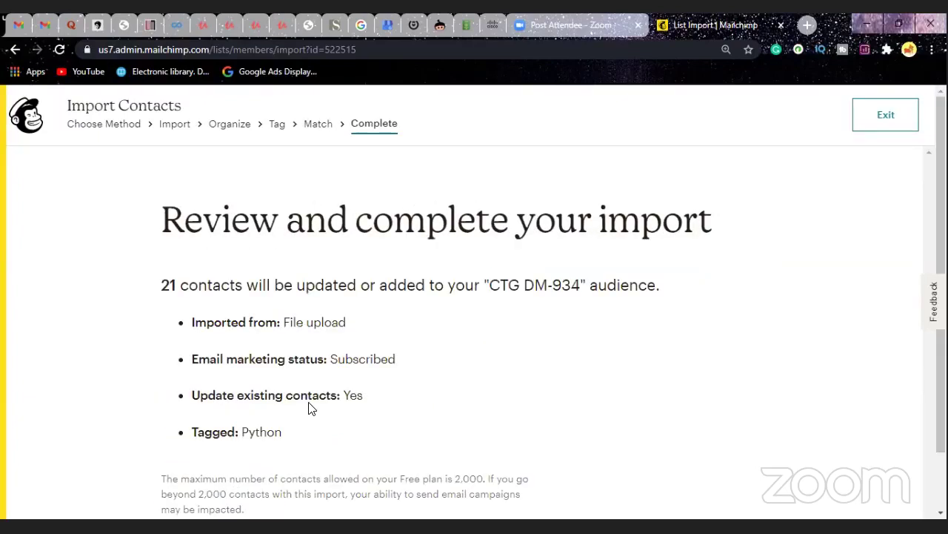
scroll(310, 408, "down", 1)
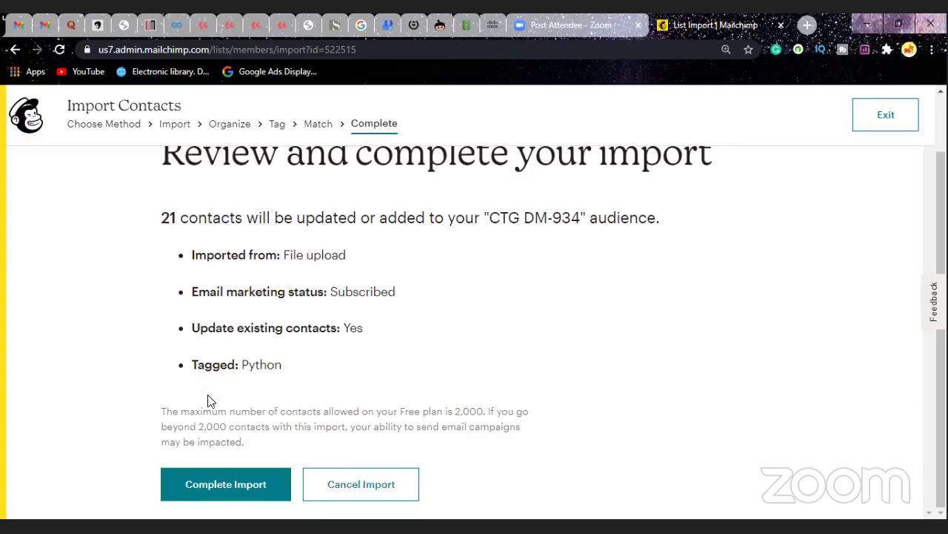
scroll(264, 370, "up", 1)
scroll(264, 370, "up", 1)
left_click(318, 124)
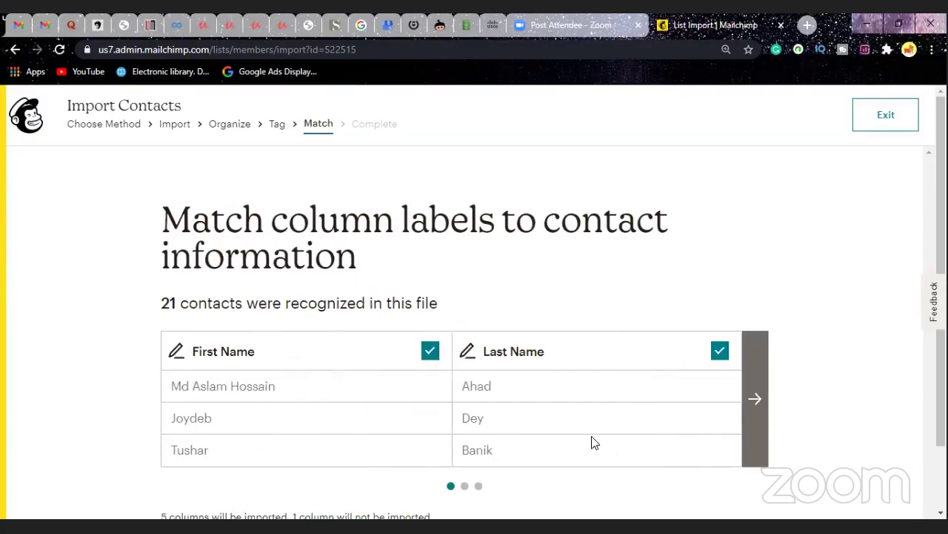
scroll(666, 451, "down", 1)
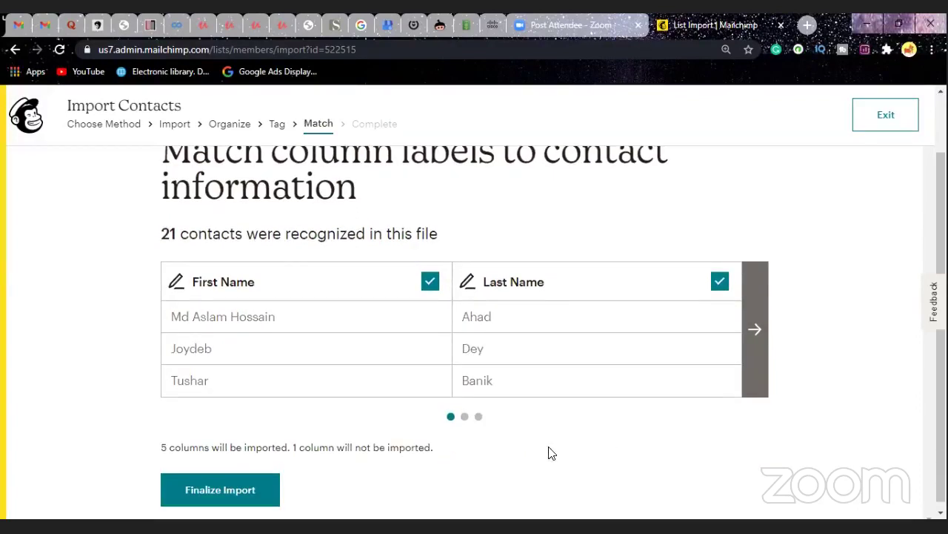
left_click(755, 330)
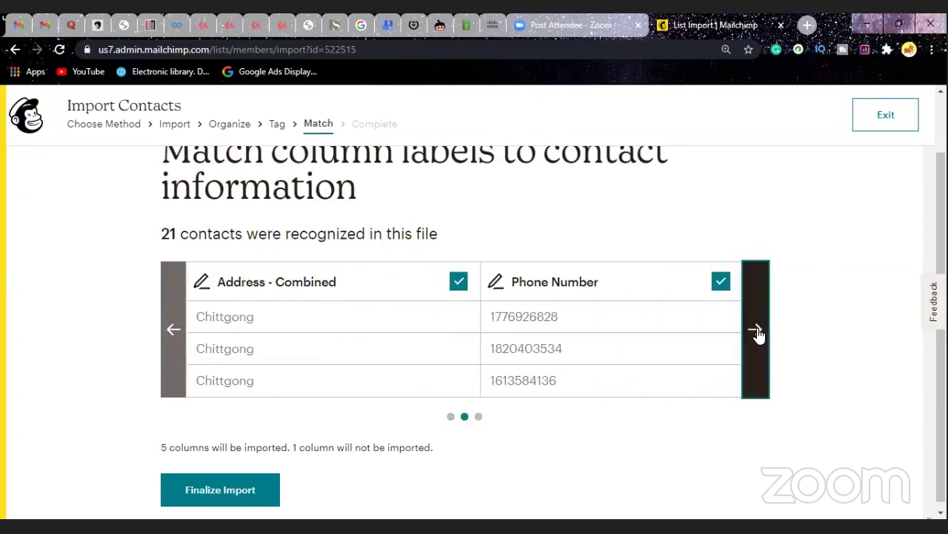
left_click(756, 330)
Map the Date of birth column to the Birthday (BIRTHDAY) field and confirm it
mouse_move(282, 281)
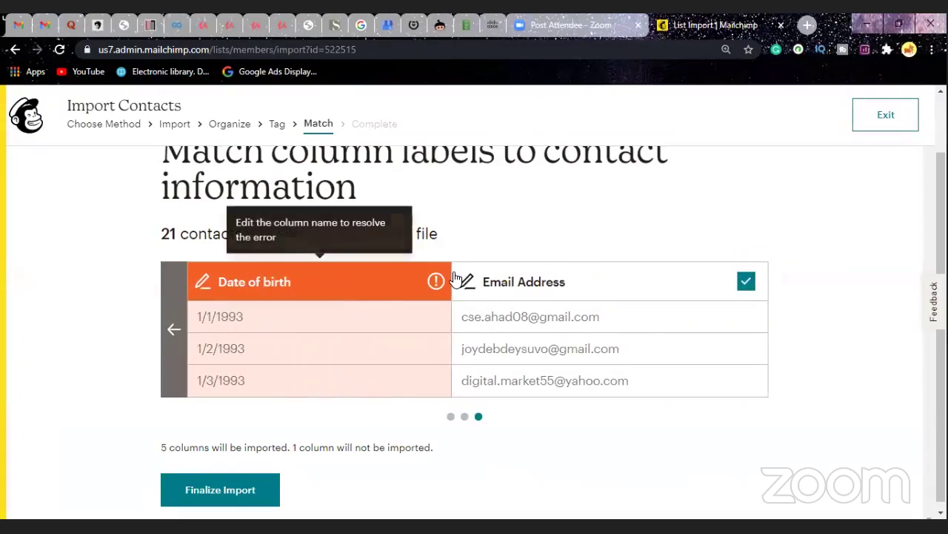
left_click(432, 286)
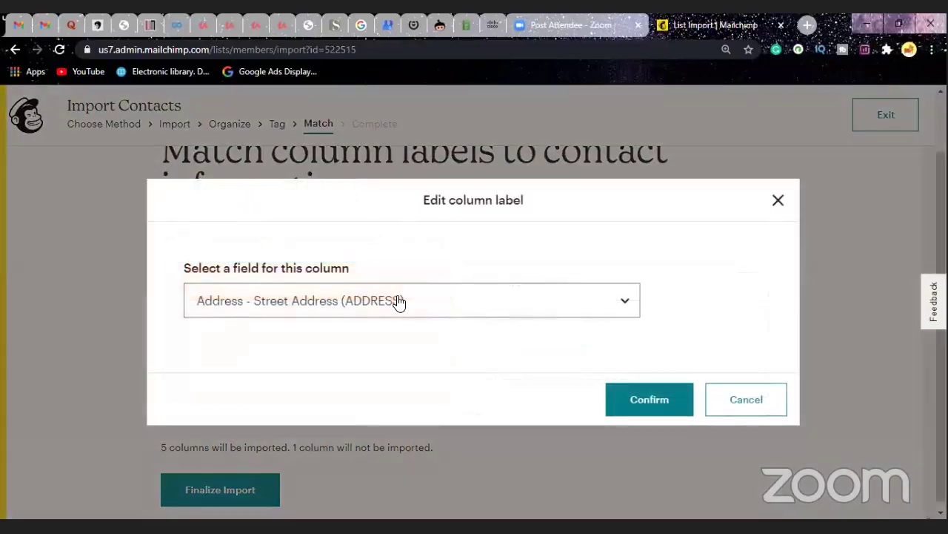
left_click(394, 300)
scroll(372, 272, "down", 1)
left_click(319, 196)
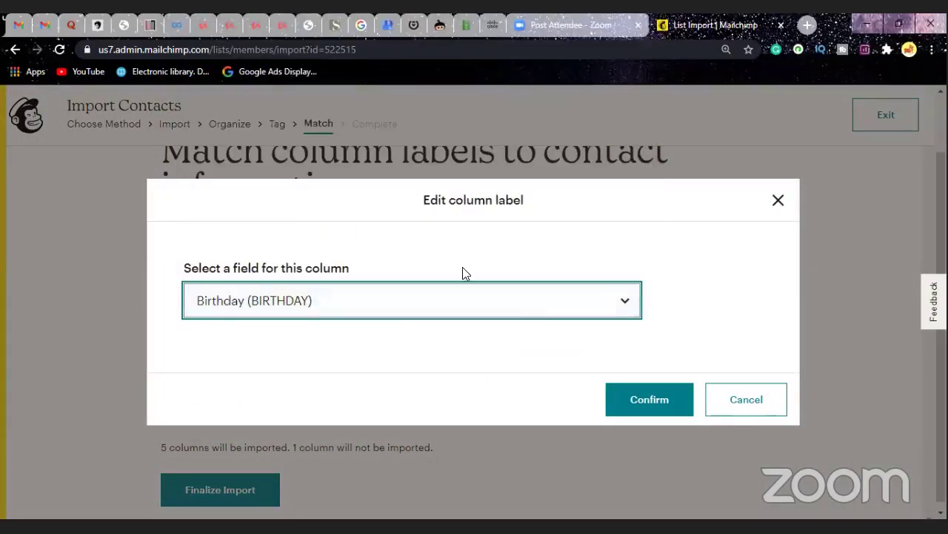
left_click(651, 406)
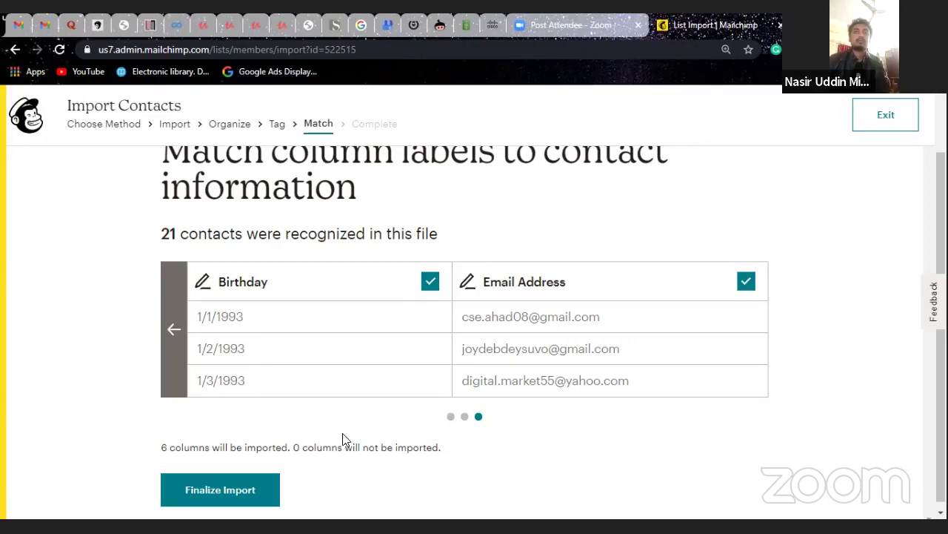
left_click(200, 287)
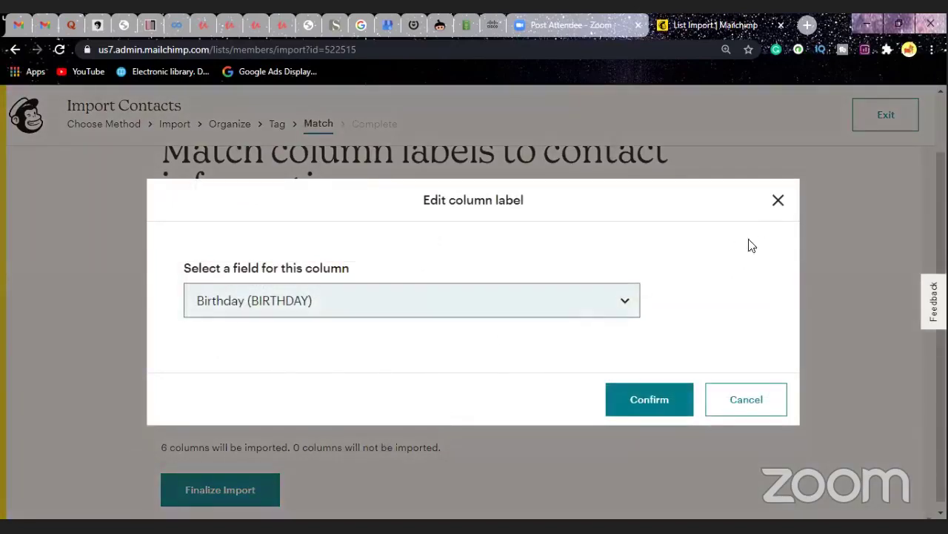
left_click(778, 200)
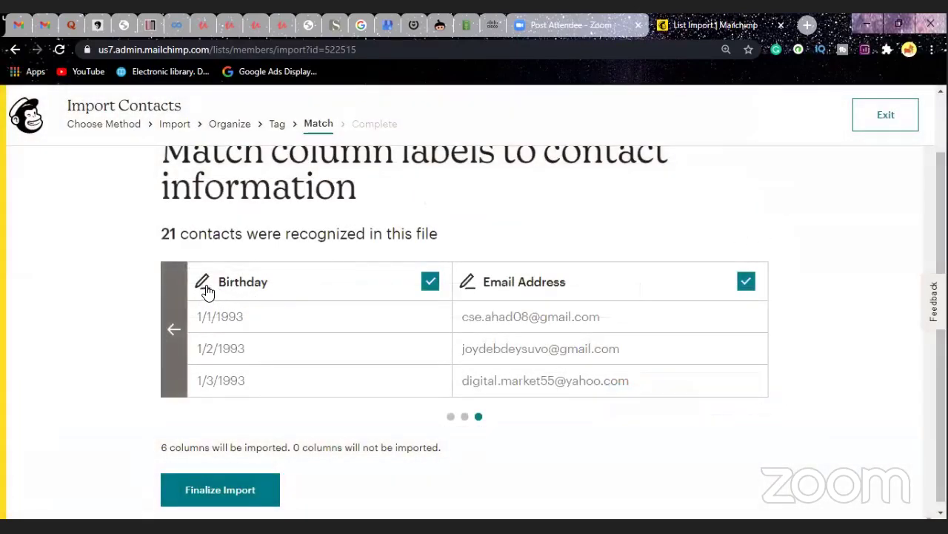
left_click(204, 289)
left_click(555, 309)
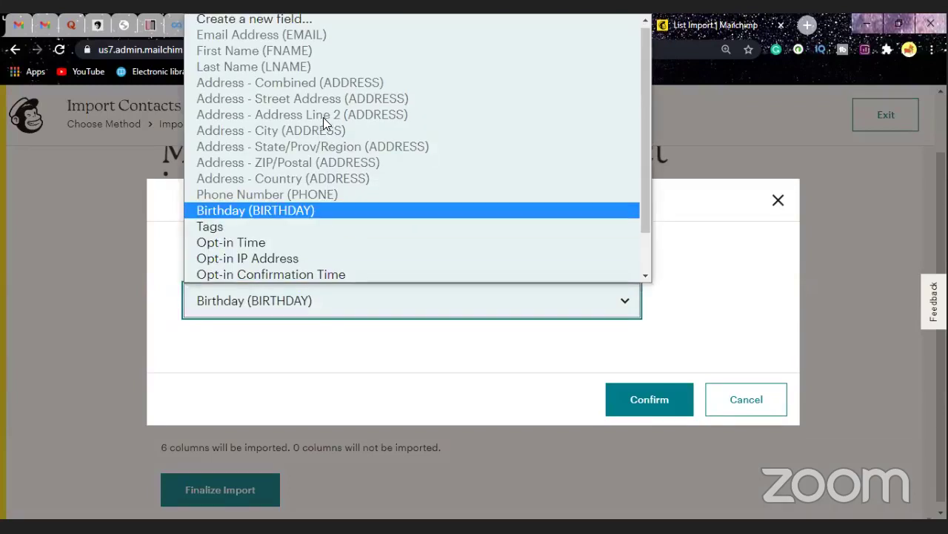
scroll(299, 162, "down", 1)
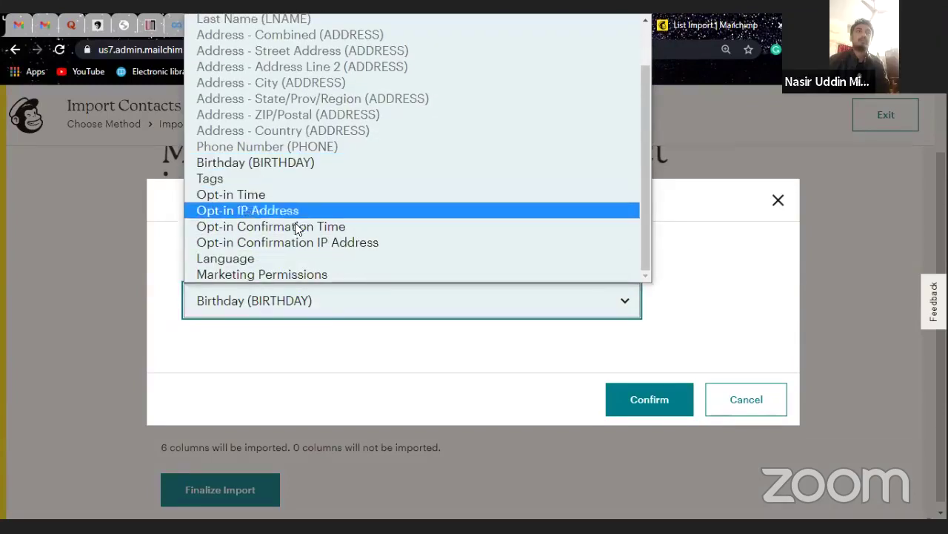
scroll(295, 225, "up", 1)
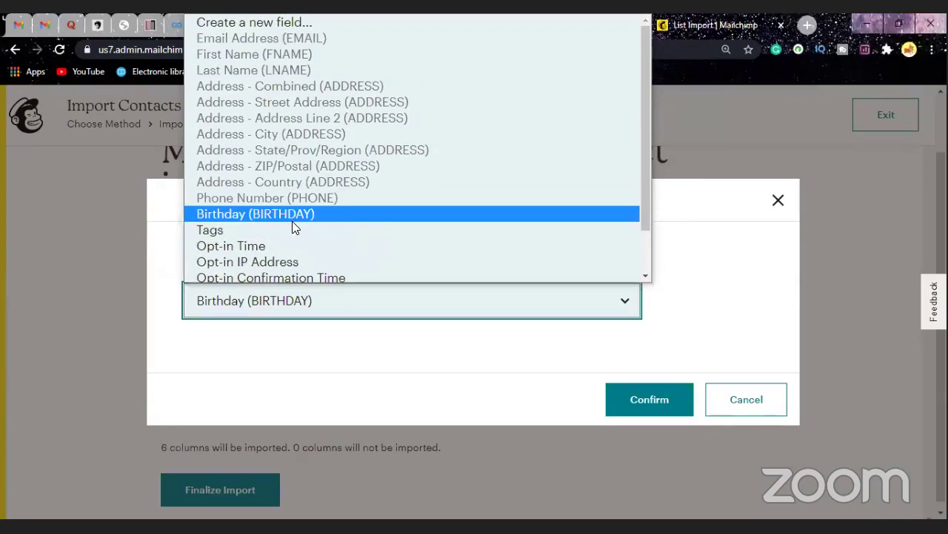
left_click(292, 221)
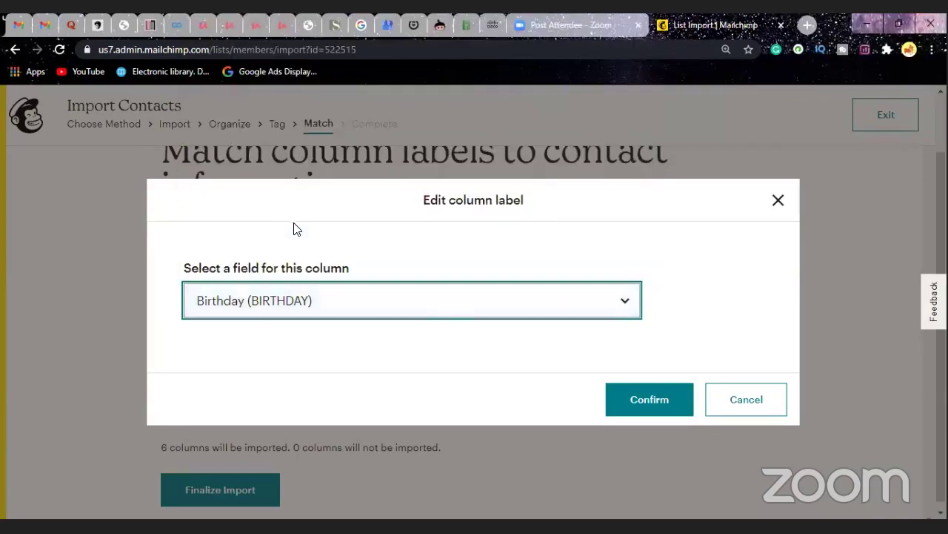
left_click(624, 408)
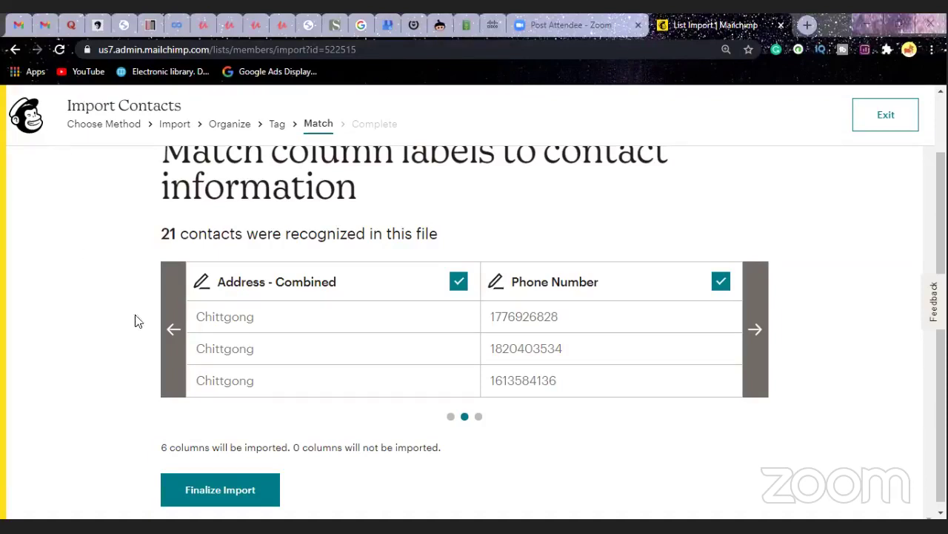
Page the column preview back to the First Name and Last Name columns
left_click(170, 332)
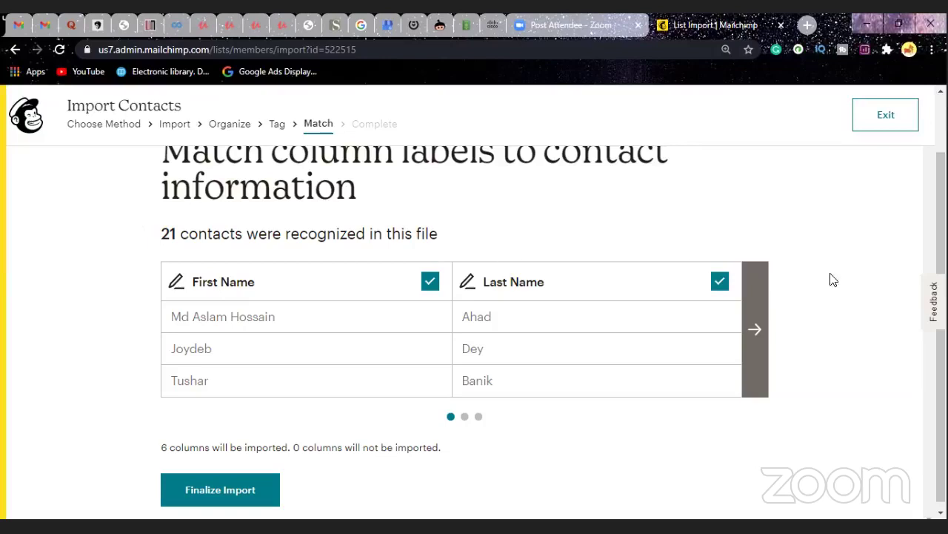
left_click(757, 333)
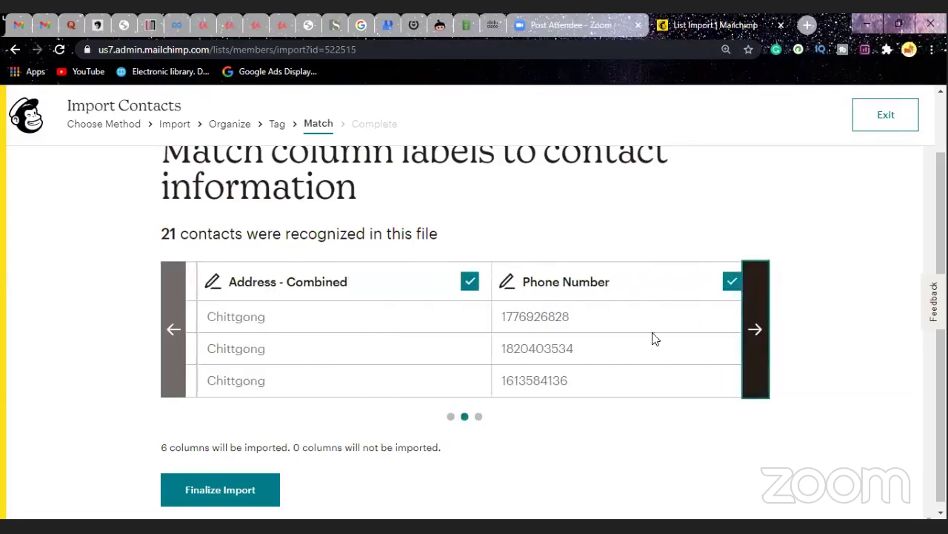
left_click(175, 332)
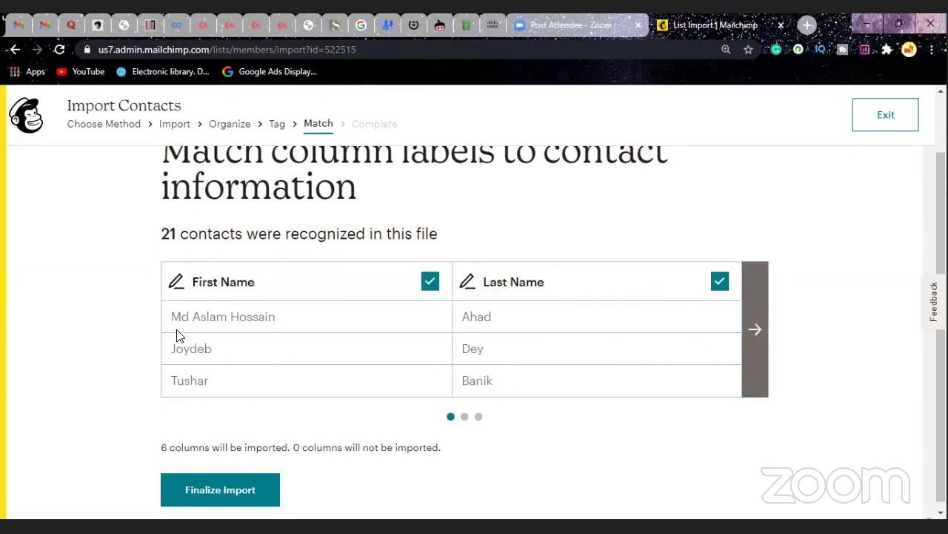
scroll(218, 336, "down", 1)
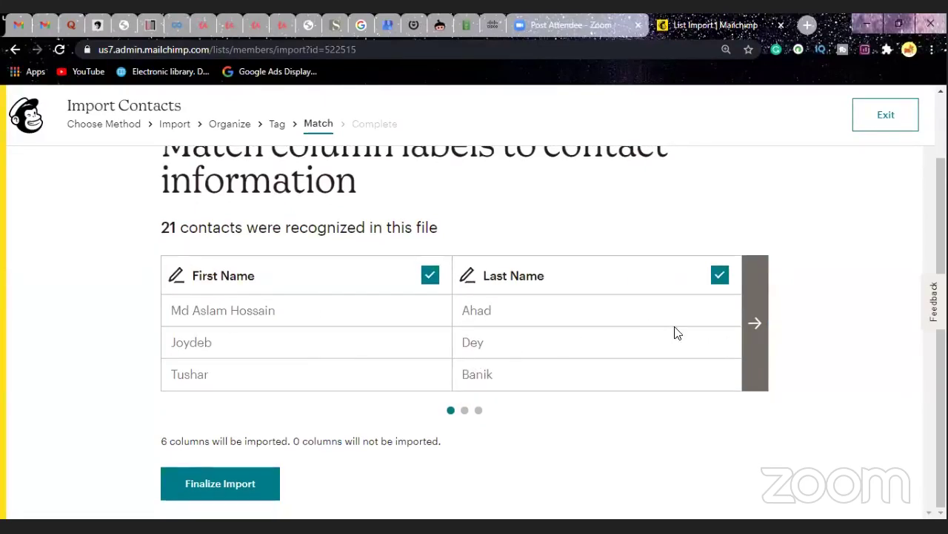
scroll(614, 349, "up", 1)
scroll(549, 356, "down", 1)
Finalize and complete the import, updating 20 contacts and adding 1 new contact
left_click(757, 332)
left_click(220, 490)
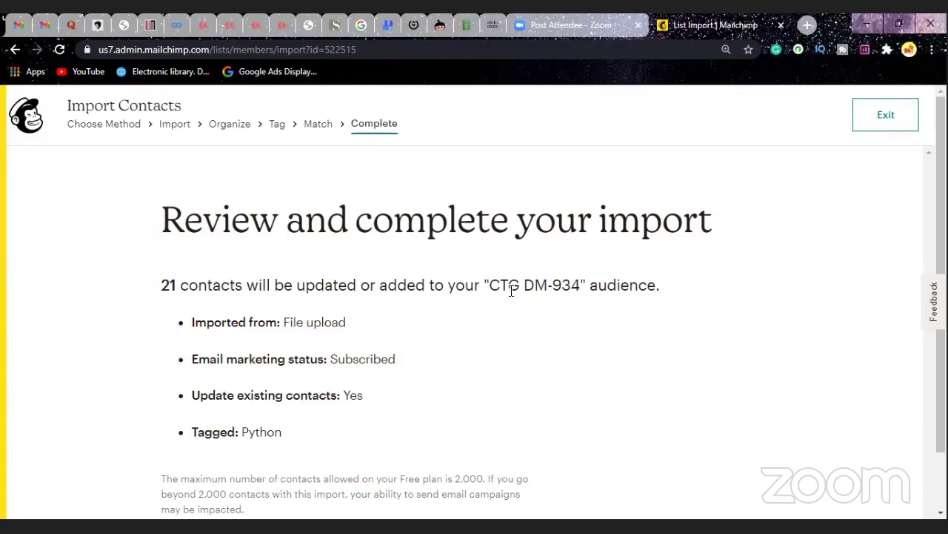
scroll(511, 290, "down", 2)
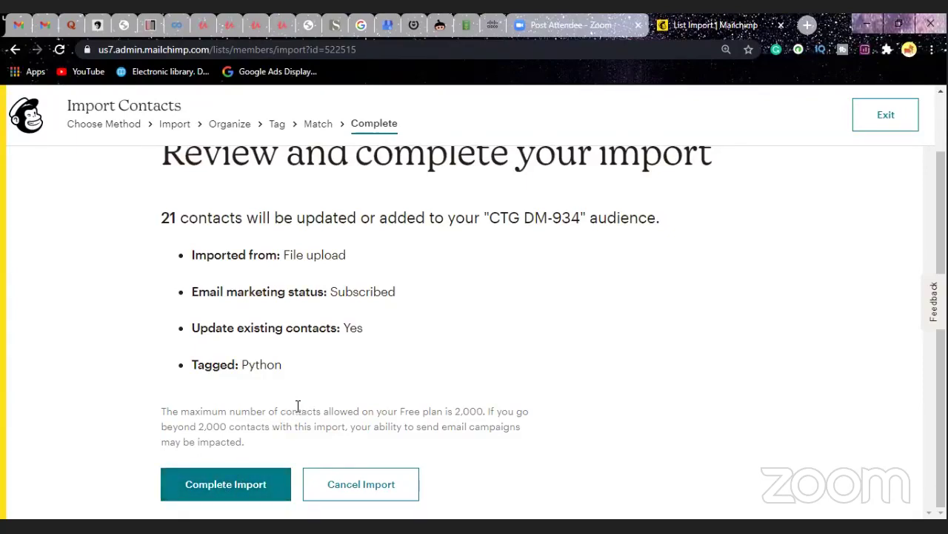
left_click(236, 491)
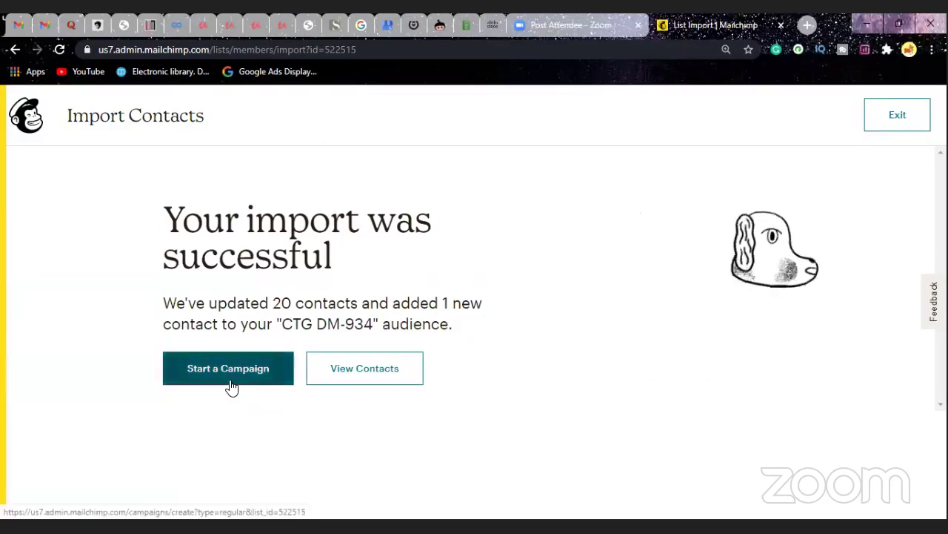
View the audience's 22 contacts, then bring up the campaign-type chooser
left_click(361, 372)
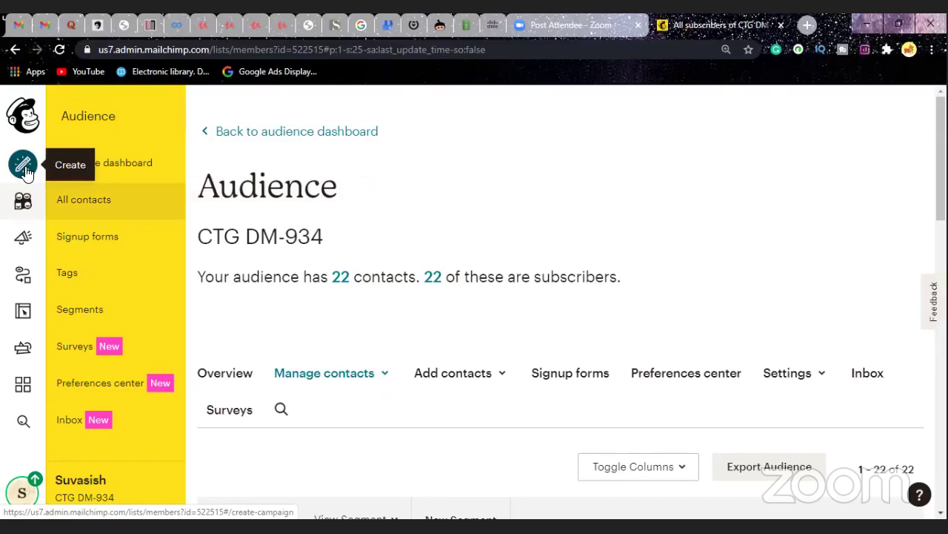
left_click(24, 166)
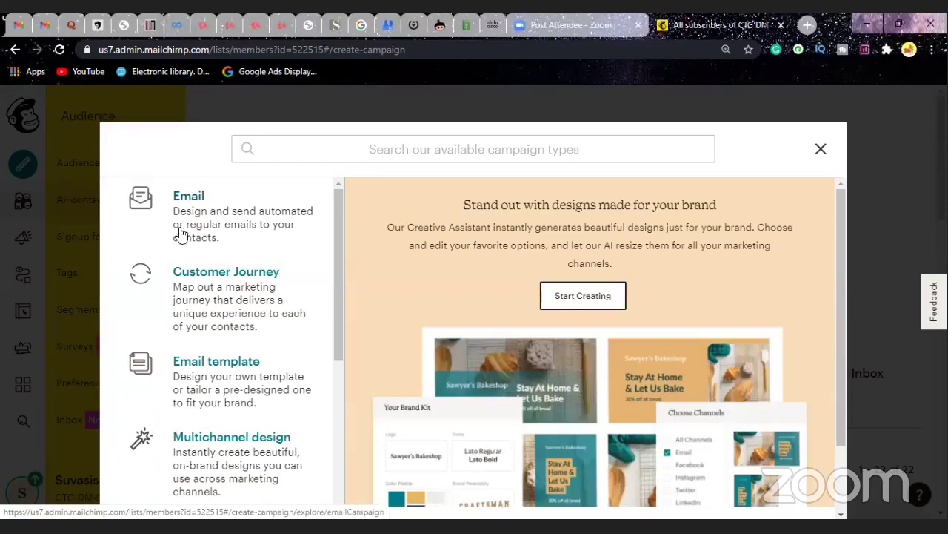
Choose Email to get the Create an email form on the Regular type
left_click(187, 198)
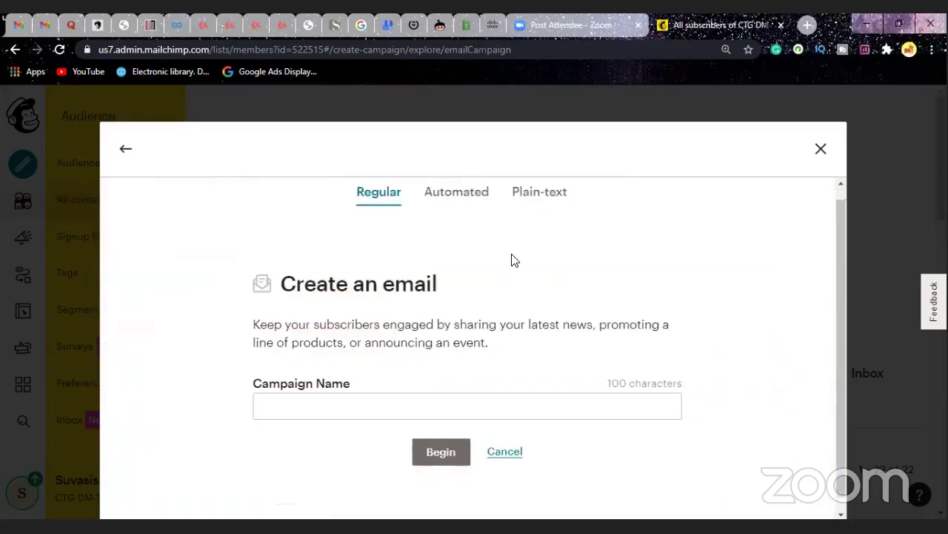
scroll(509, 256, "down", 1)
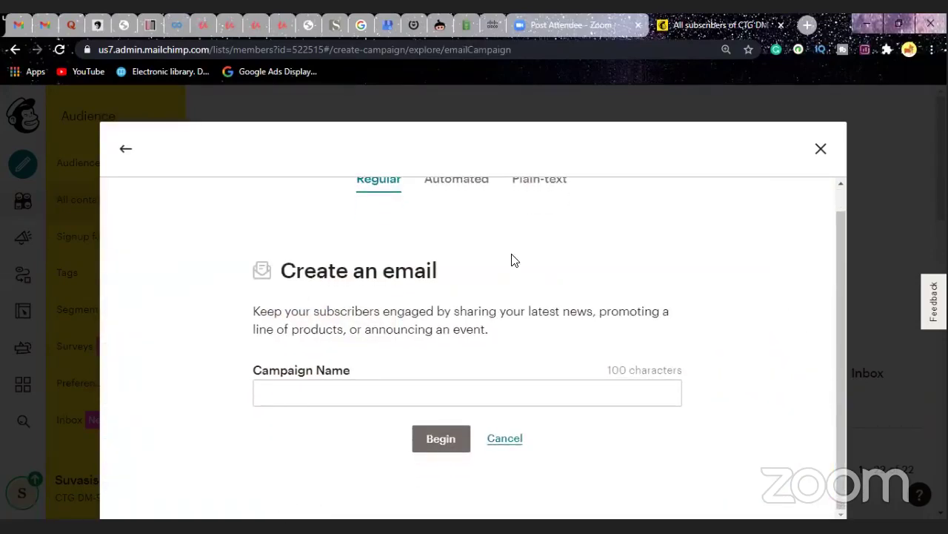
scroll(515, 259, "up", 1)
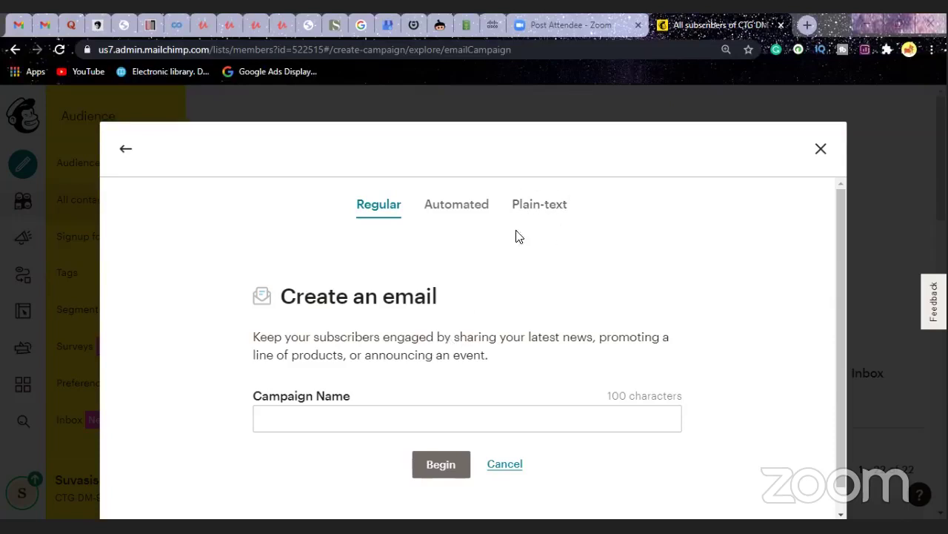
Enter 'Email Marketing Demo' in the Campaign Name field, fixing the typo
left_click(394, 415)
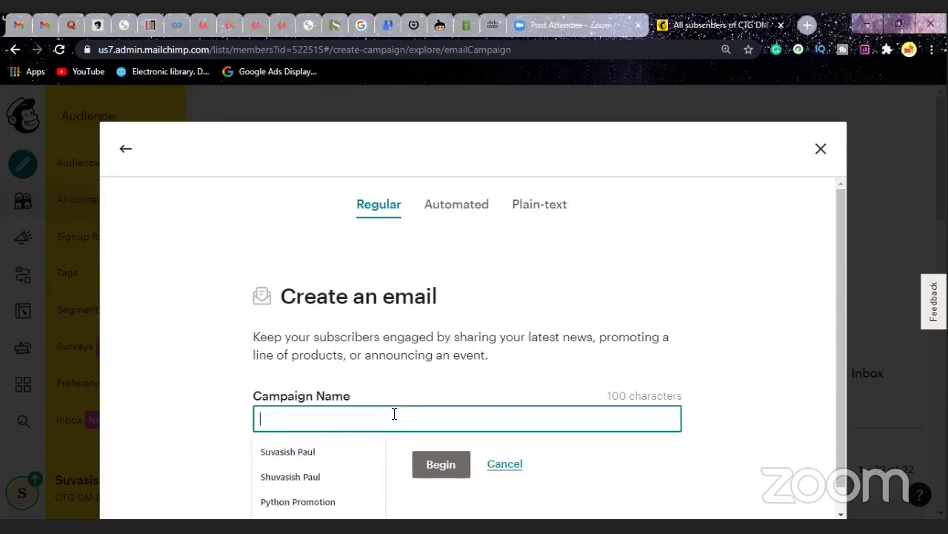
left_click(233, 419)
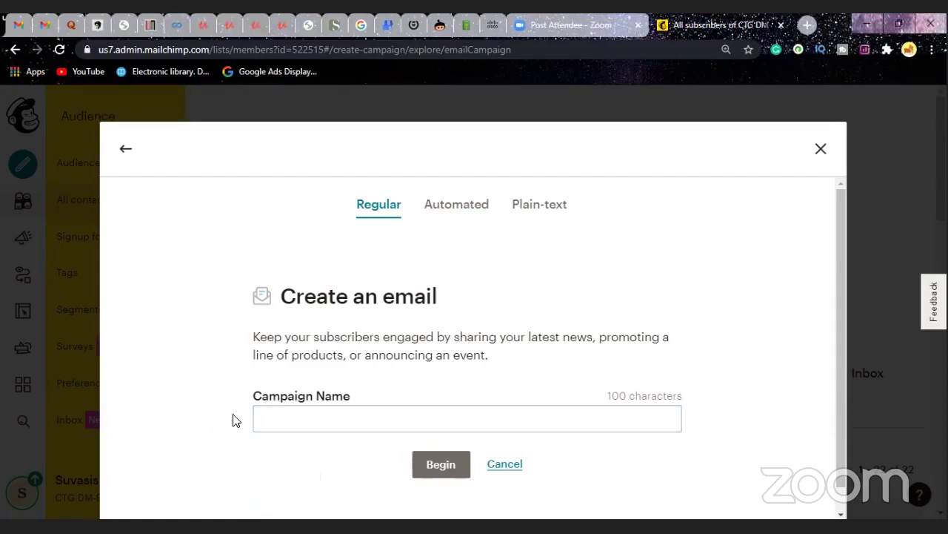
left_click(342, 418)
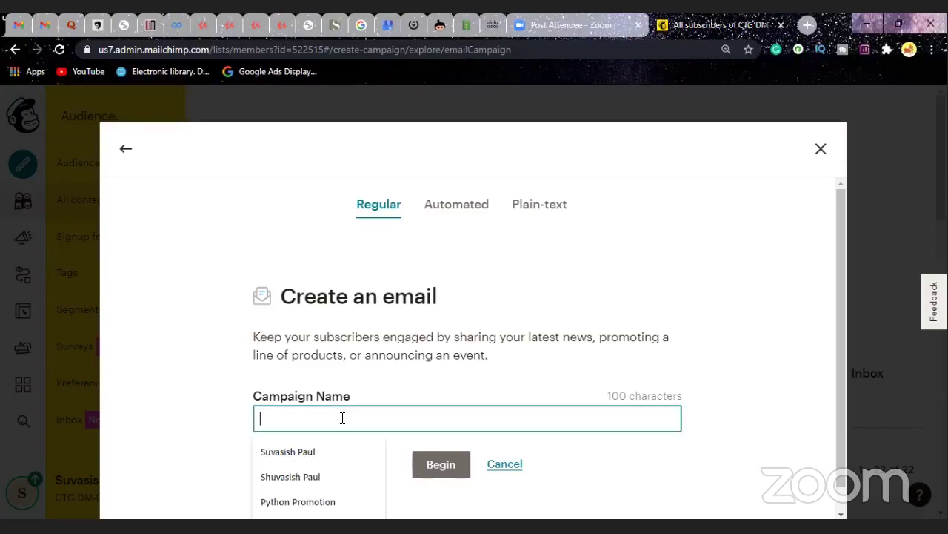
type("E")
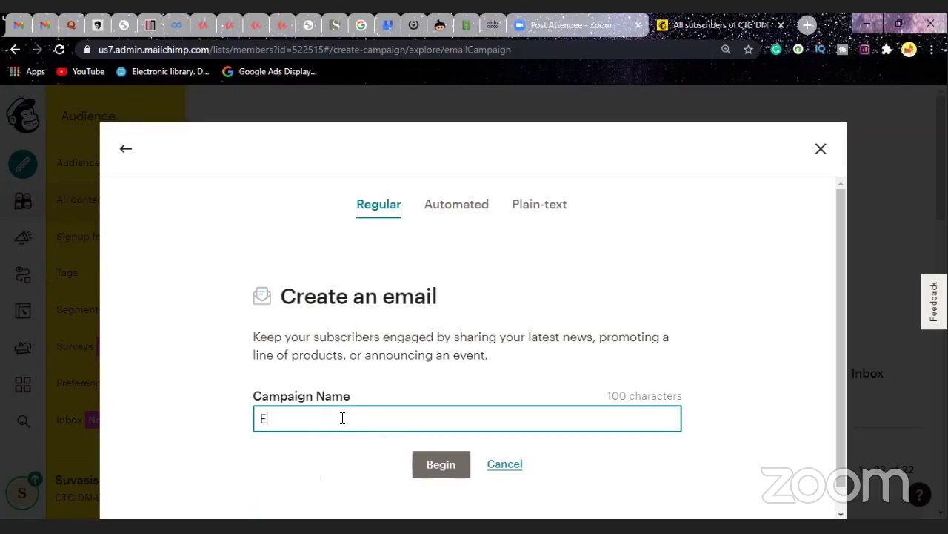
type("ma")
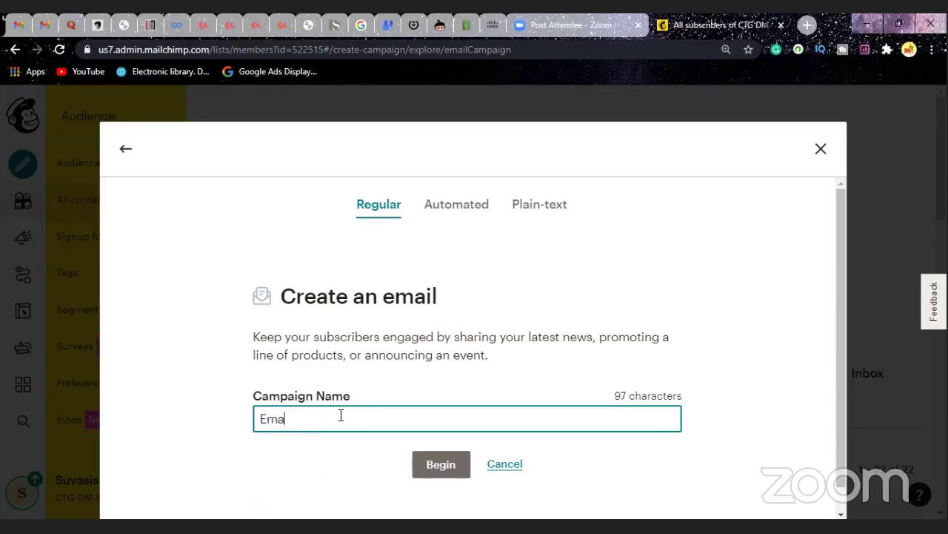
type("il Marketinf")
key("BackSpace")
type("g ")
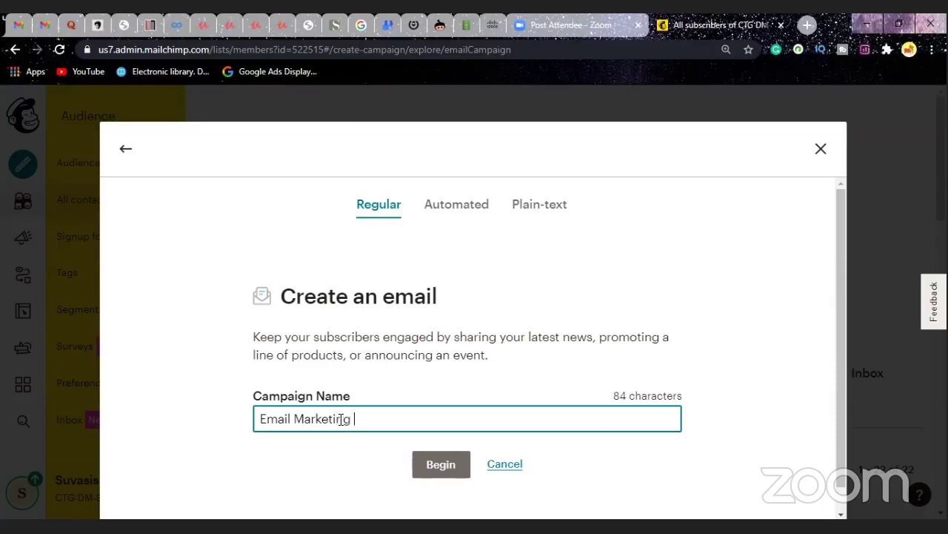
type("Demo")
Replace 'Email Marketing' with 'Mail Campaign' so the name reads 'Mail Campaign Demo'
left_click(351, 419)
key("BackSpace")
key("BackSpace")
key("BackSpace")
key("BackSpace")
key("BackSpace")
key("BackSpace")
key("BackSpace")
key("BackSpace")
key("BackSpace")
key("BackSpace")
key("BackSpace")
key("BackSpace")
key("BackSpace")
key("BackSpace")
key("BackSpace")
key("BackSpace")
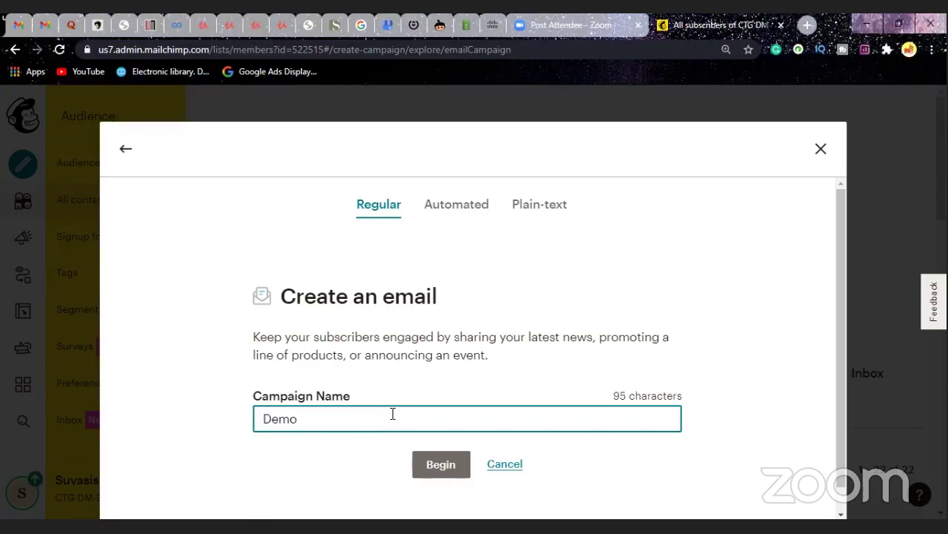
type("Mail ")
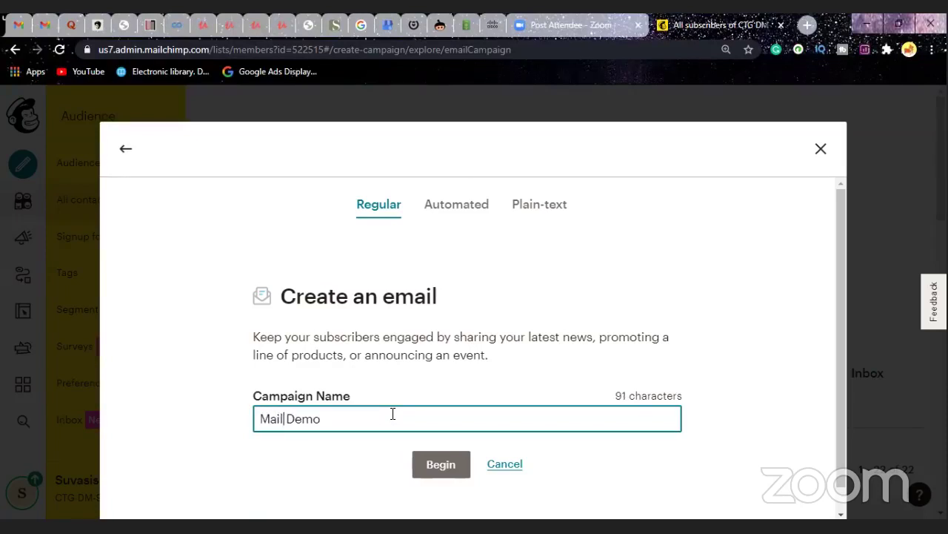
type("Cam")
type("paig")
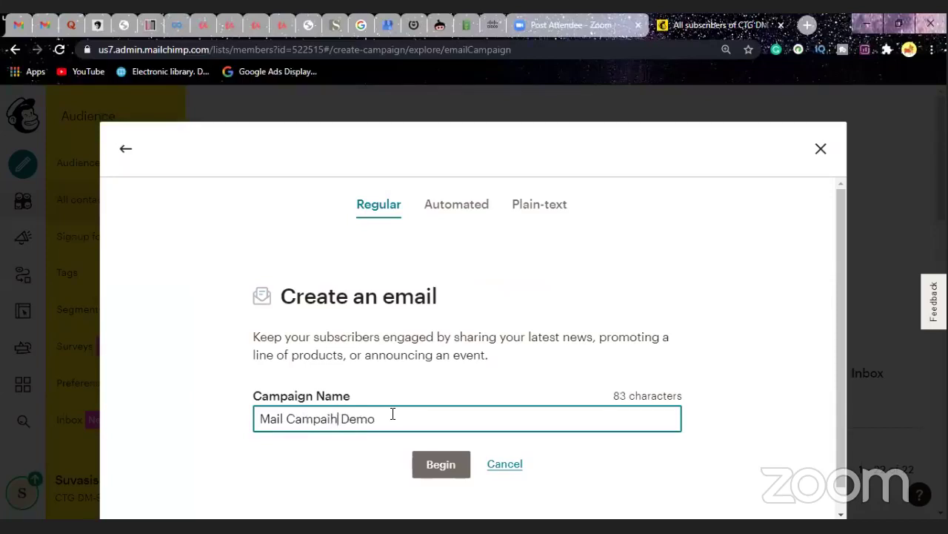
key("BackSpace")
type("gn")
left_click(393, 417)
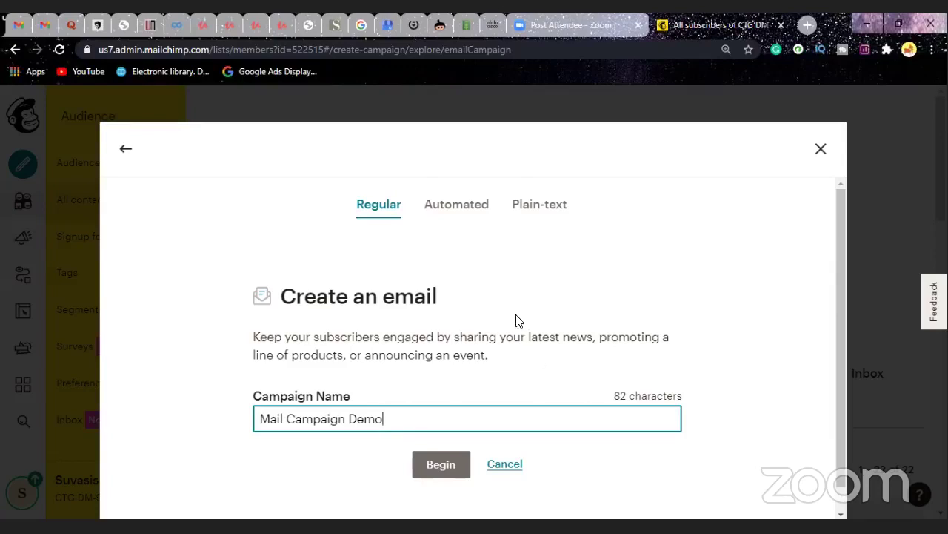
Switch to the Automated email type and scroll through the featured automation cards
left_click(460, 207)
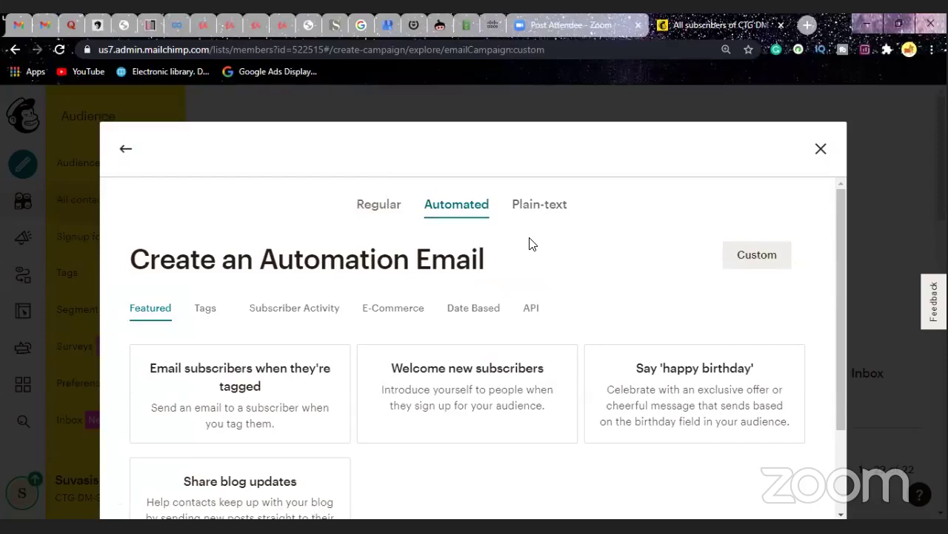
left_click(540, 211)
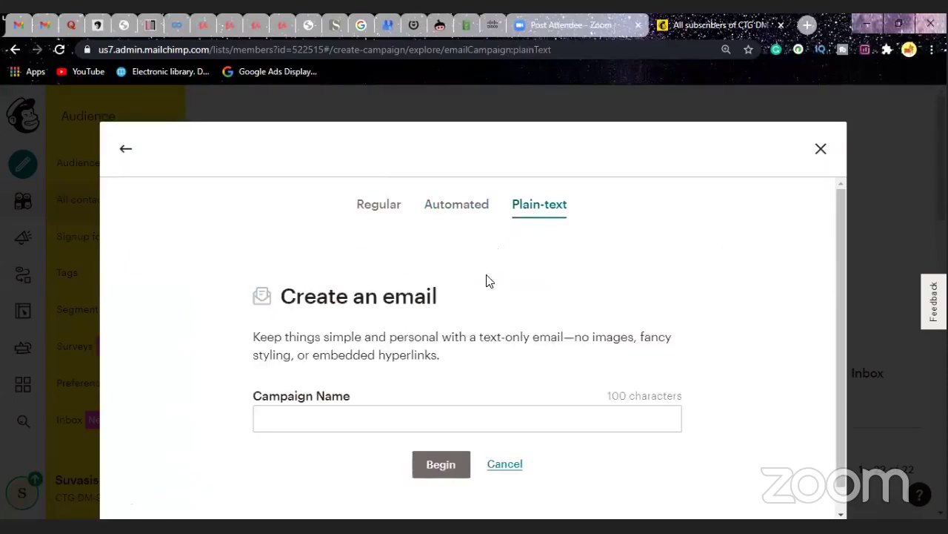
left_click(460, 209)
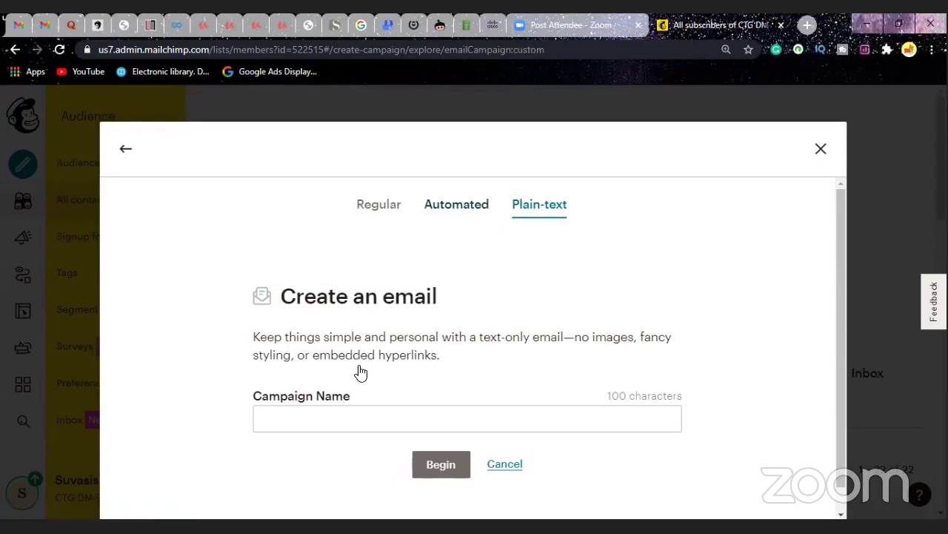
scroll(360, 371, "down", 1)
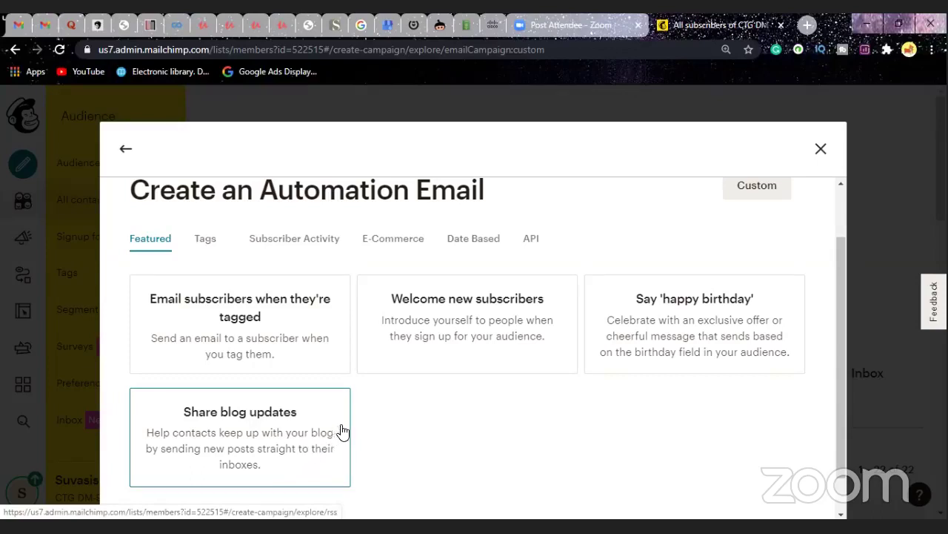
scroll(359, 411, "up", 1)
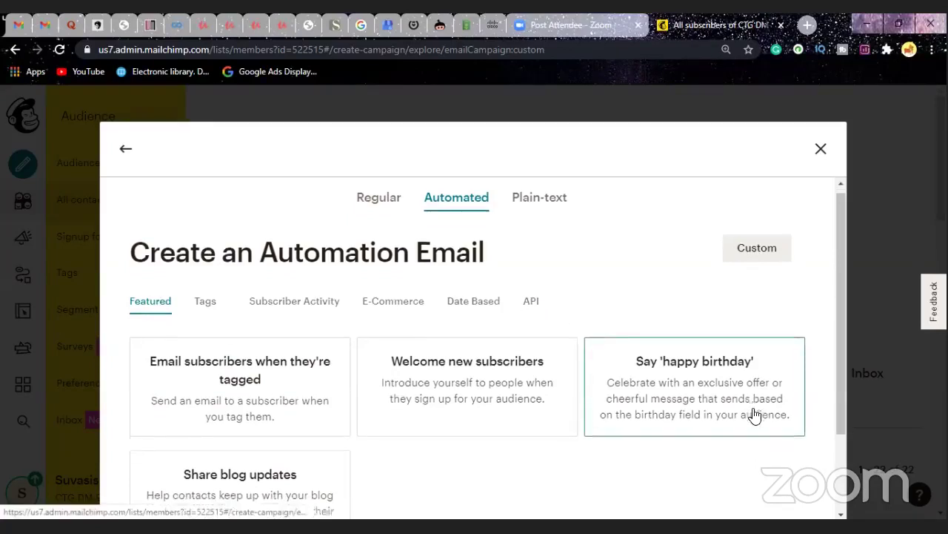
scroll(741, 413, "down", 3)
scroll(704, 412, "up", 3)
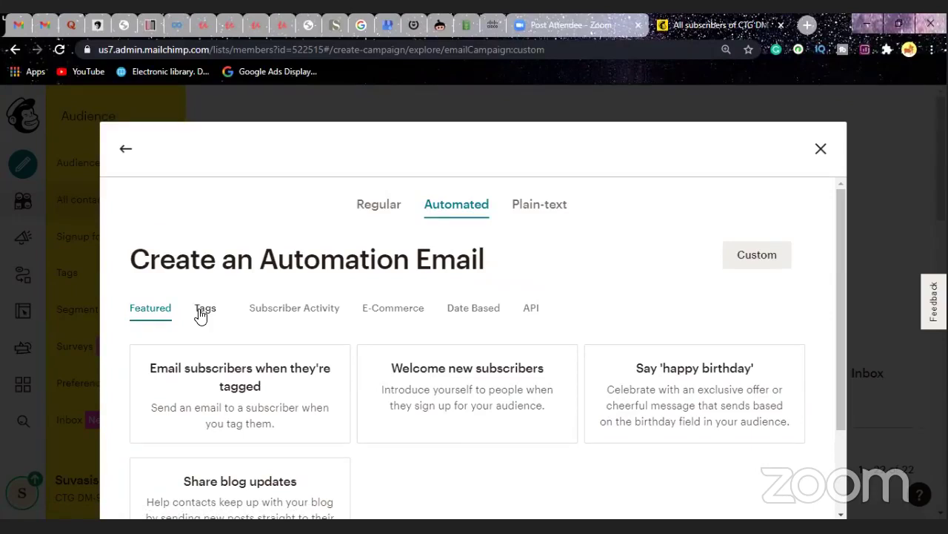
Browse the Tags, Subscriber Activity and E-Commerce automation categories
left_click(202, 309)
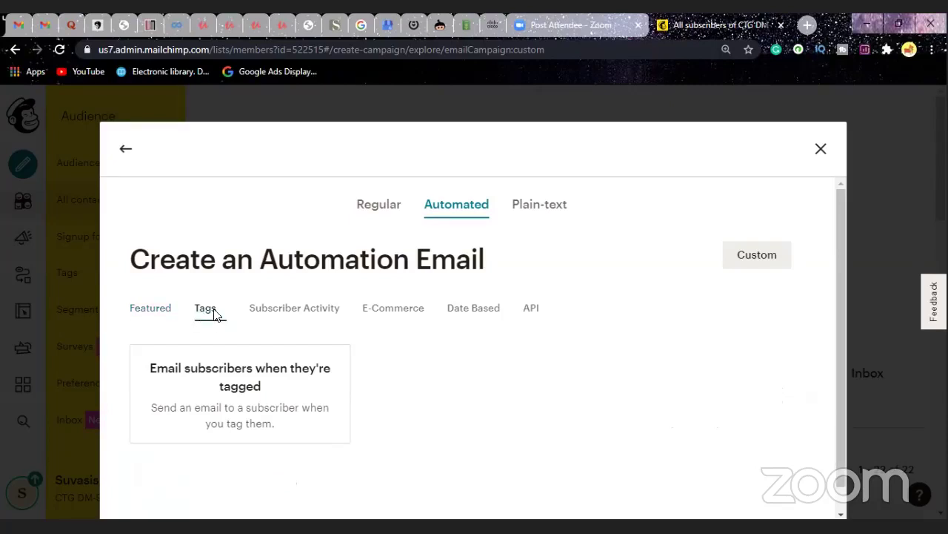
left_click(301, 310)
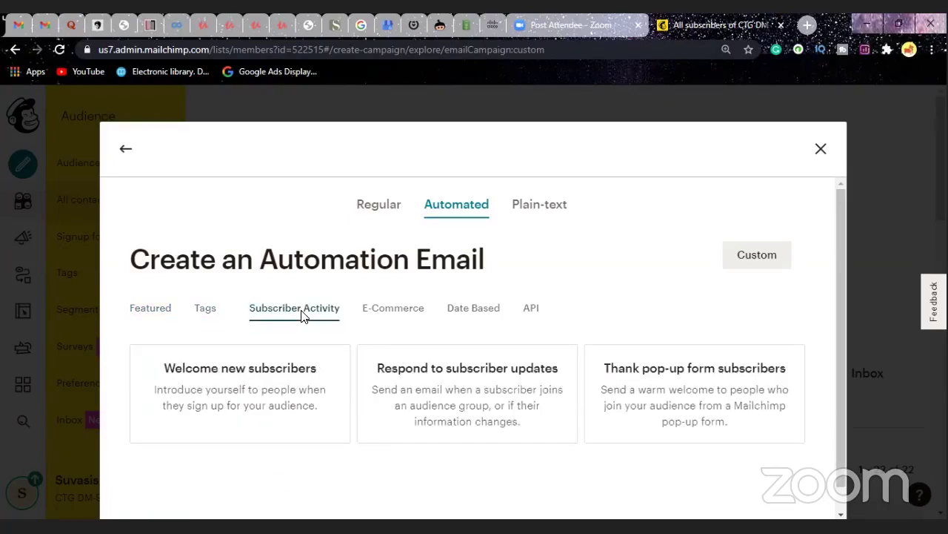
left_click(380, 316)
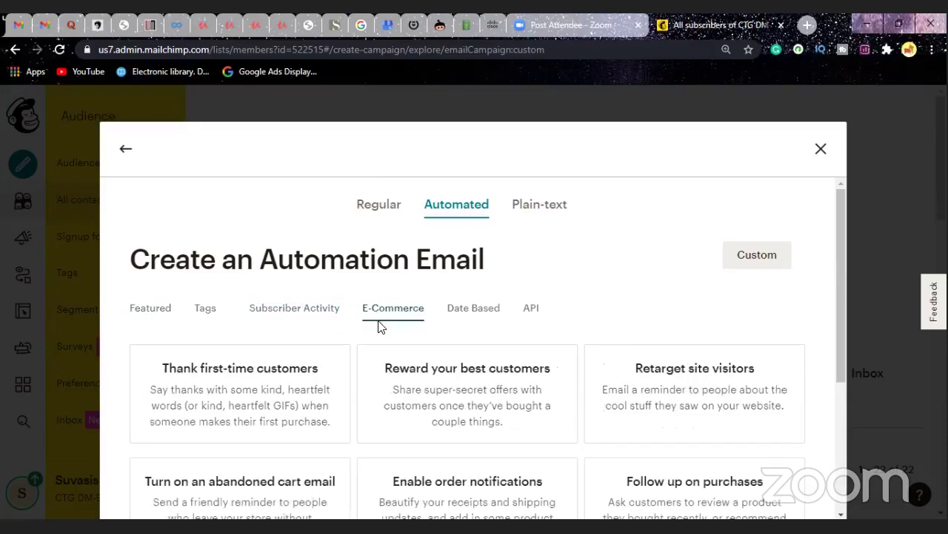
scroll(374, 357, "down", 1)
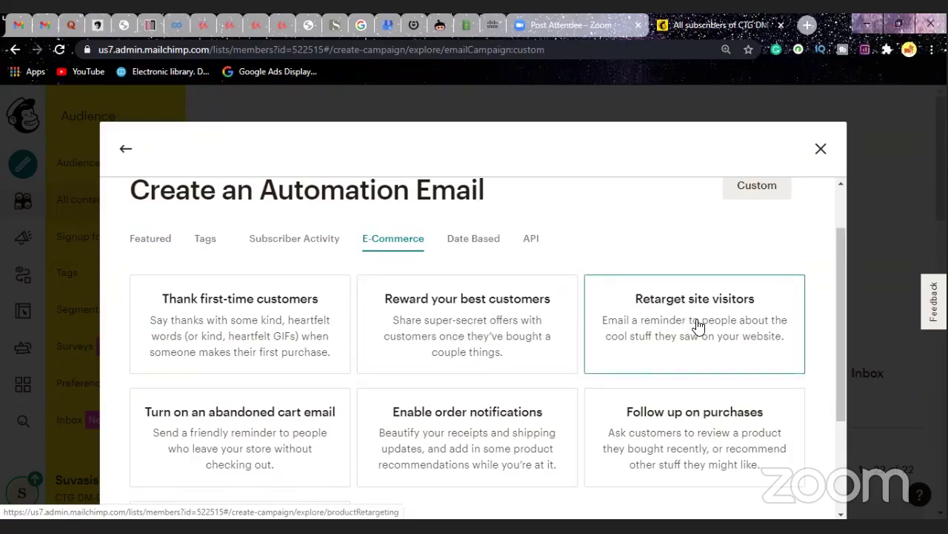
scroll(512, 349, "down", 1)
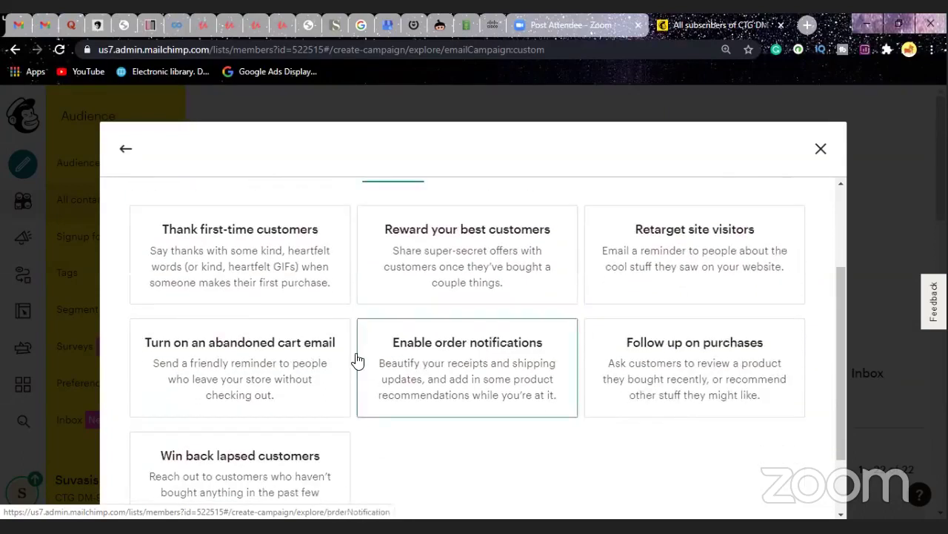
scroll(349, 364, "down", 1)
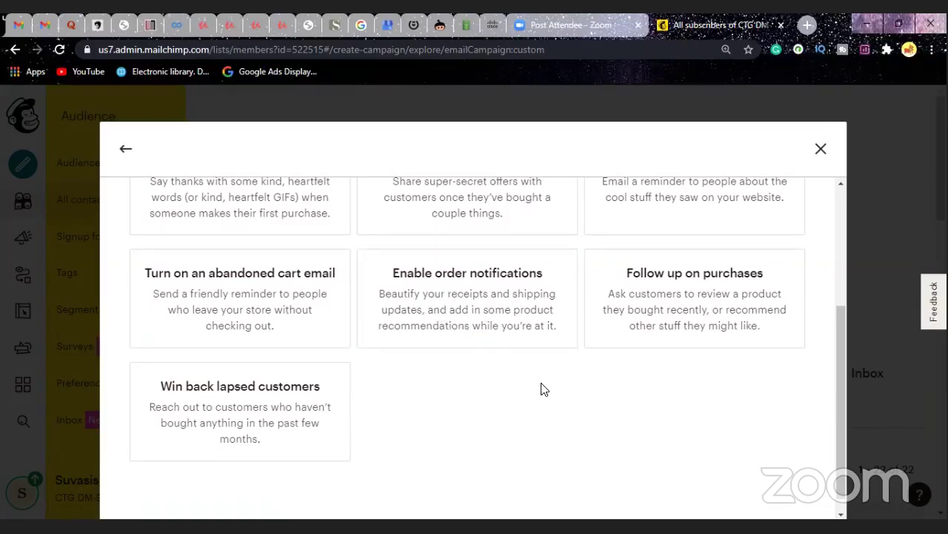
scroll(542, 388, "up", 3)
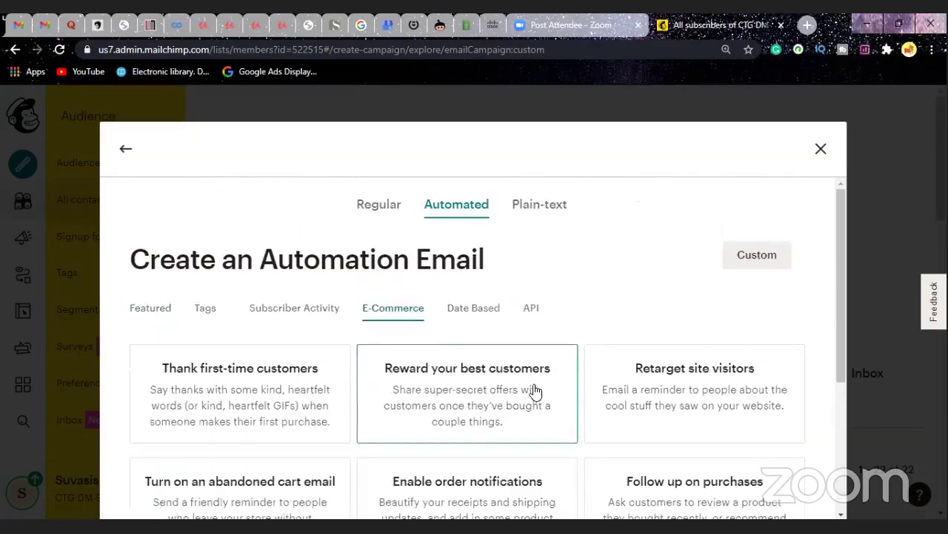
Look through the Date Based automations, then show the API category's API 3.0 and Event API
left_click(488, 312)
scroll(455, 333, "down", 1)
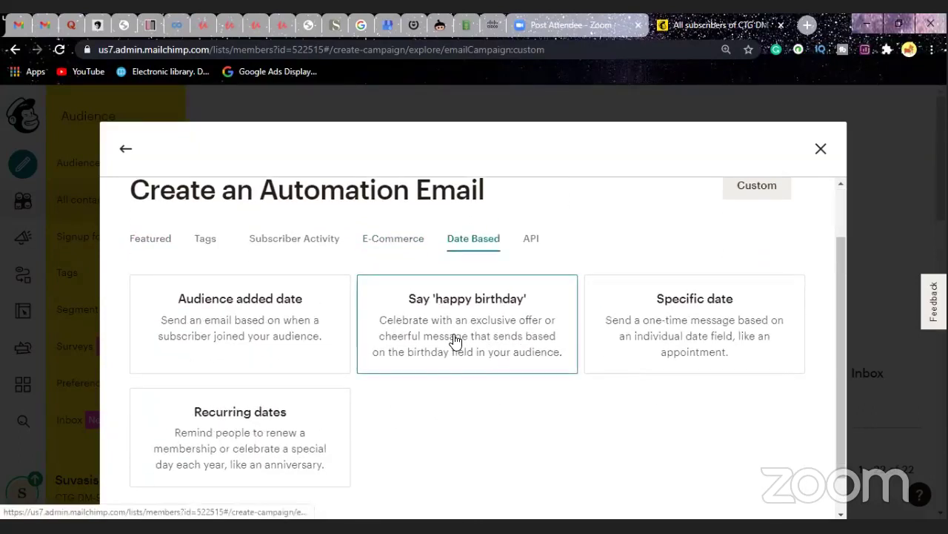
scroll(451, 326, "up", 1)
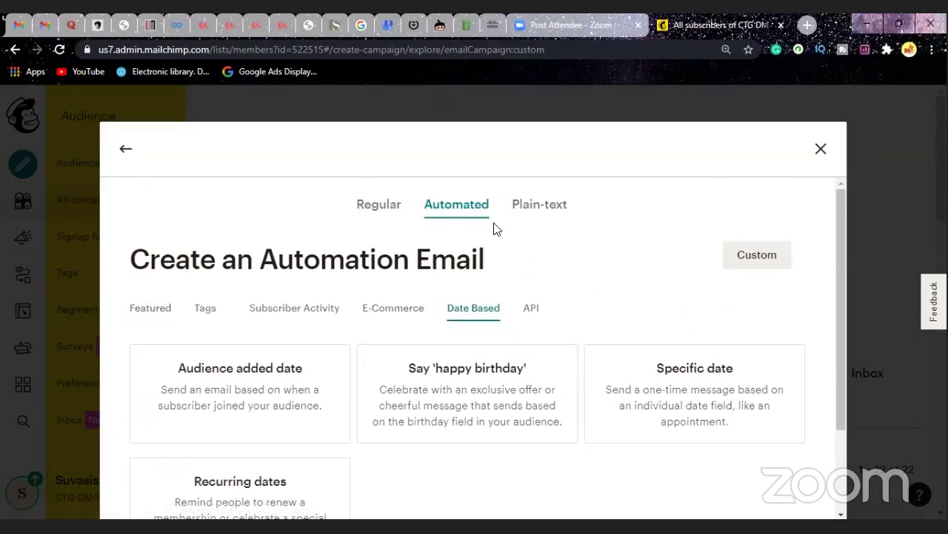
left_click(533, 312)
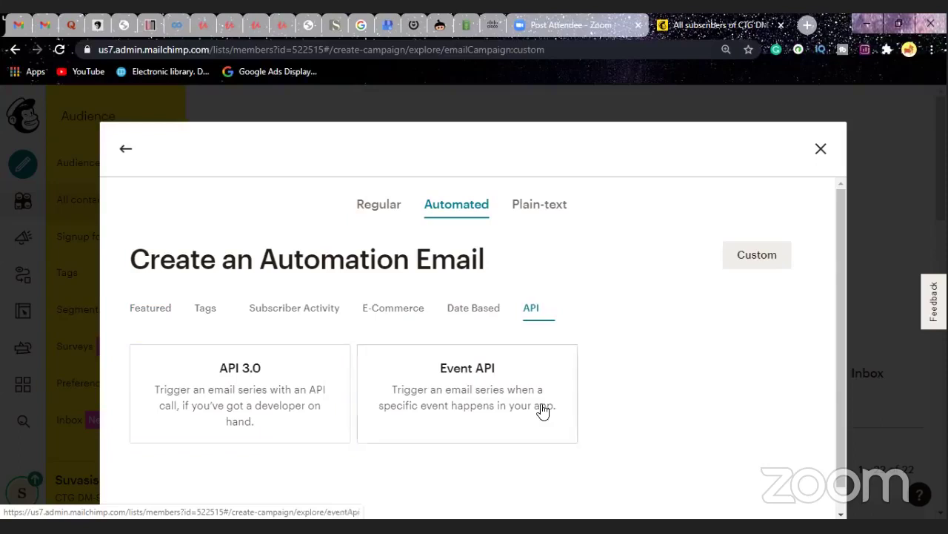
Toggle between Plain-text and Regular, ending on the Regular form with an empty Campaign Name
left_click(525, 210)
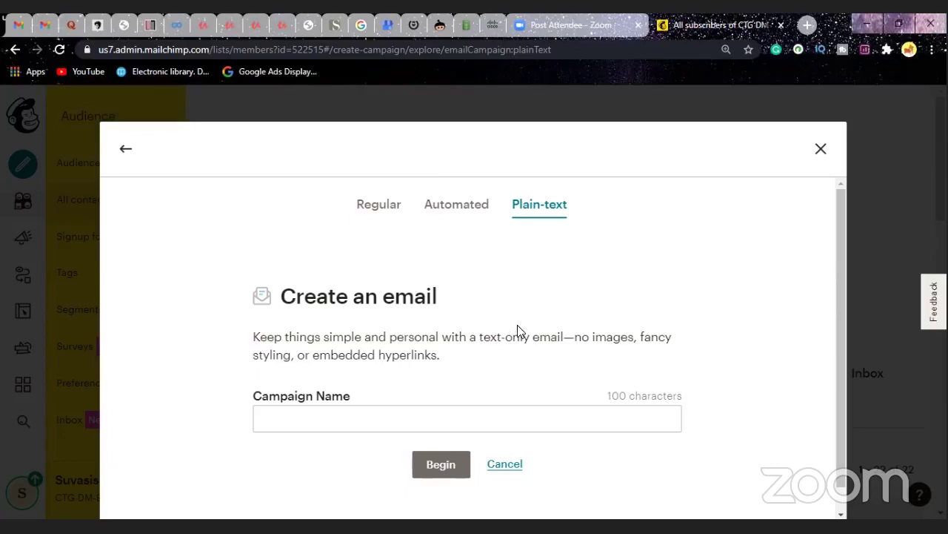
left_click(381, 206)
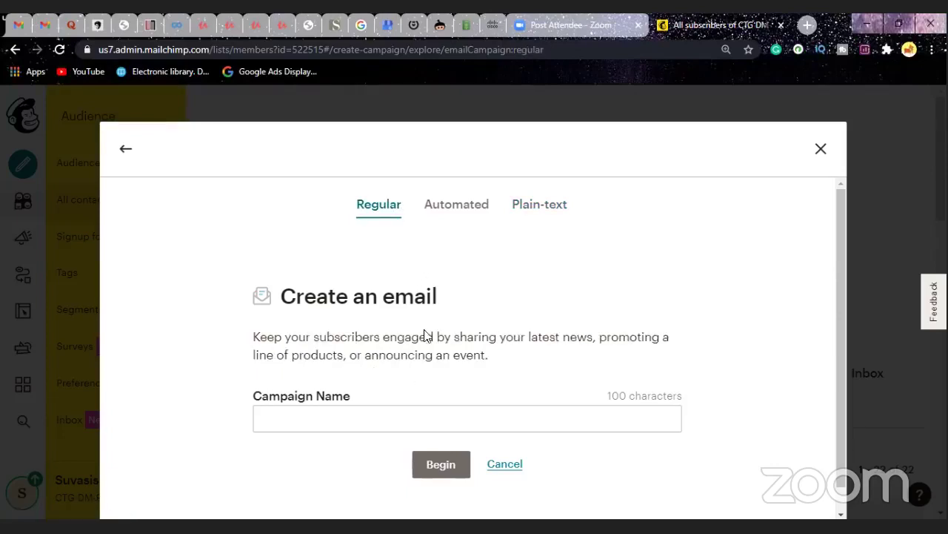
left_click(547, 211)
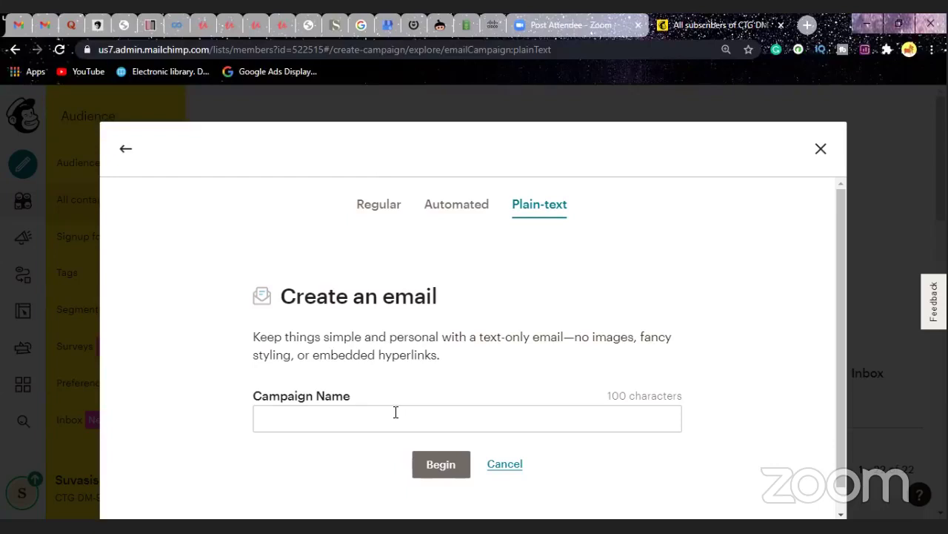
left_click(383, 211)
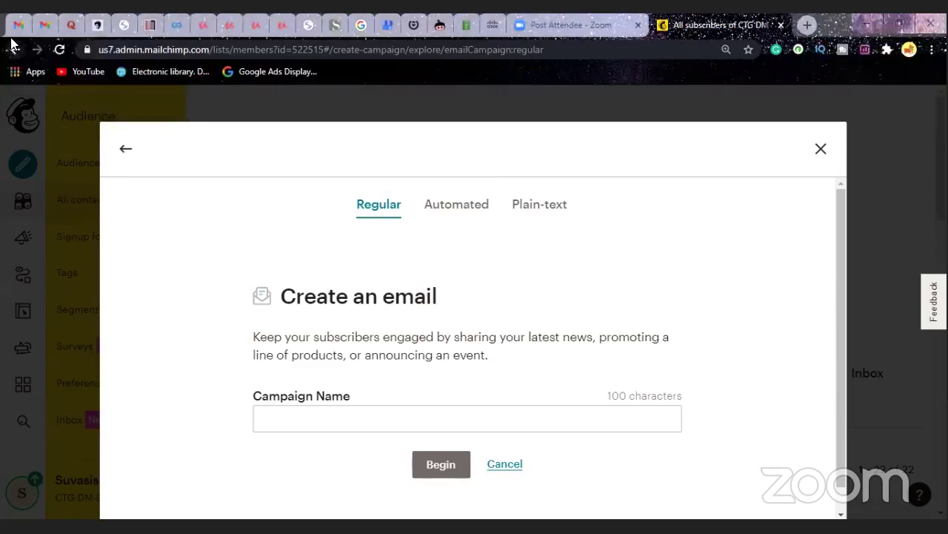
Take the Gmail tab back to its inbox, then return to the Mailchimp tab
key("ctrl+1")
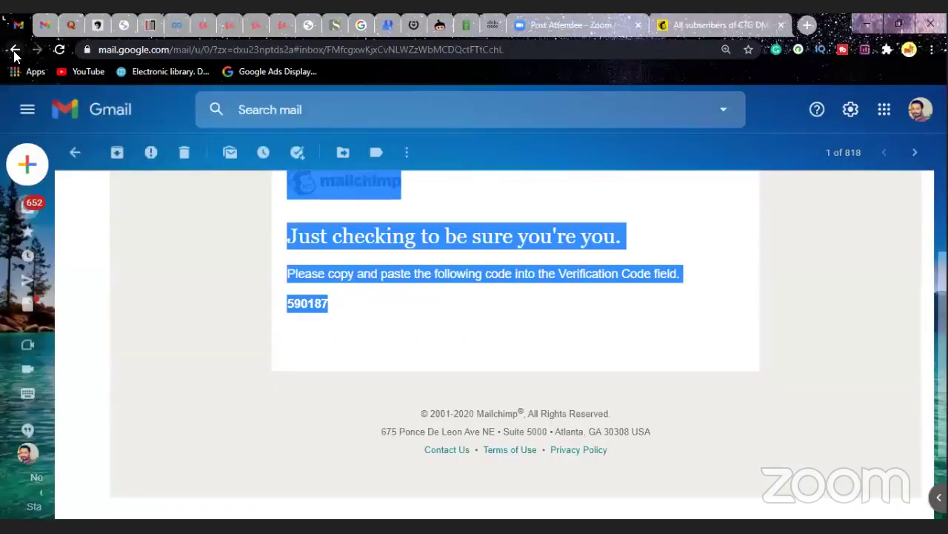
left_click(15, 51)
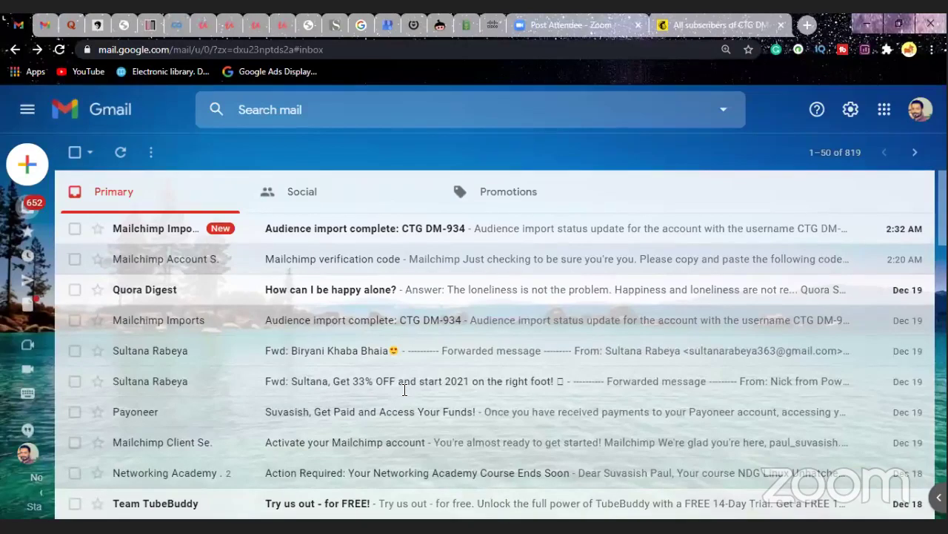
key("ctrl+9")
Fill the Campaign Name with 'Mail Campaign Demo' from autofill and begin the campaign
left_click(334, 415)
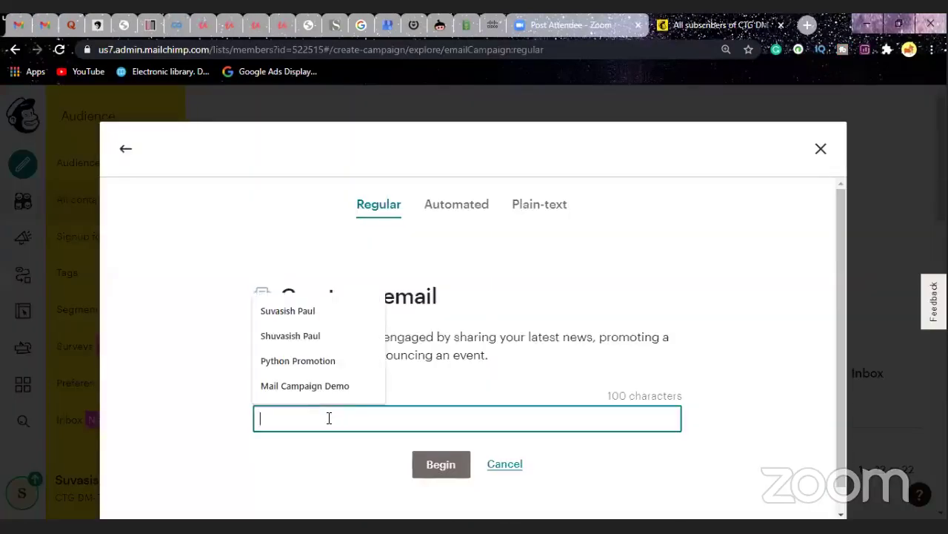
left_click(323, 389)
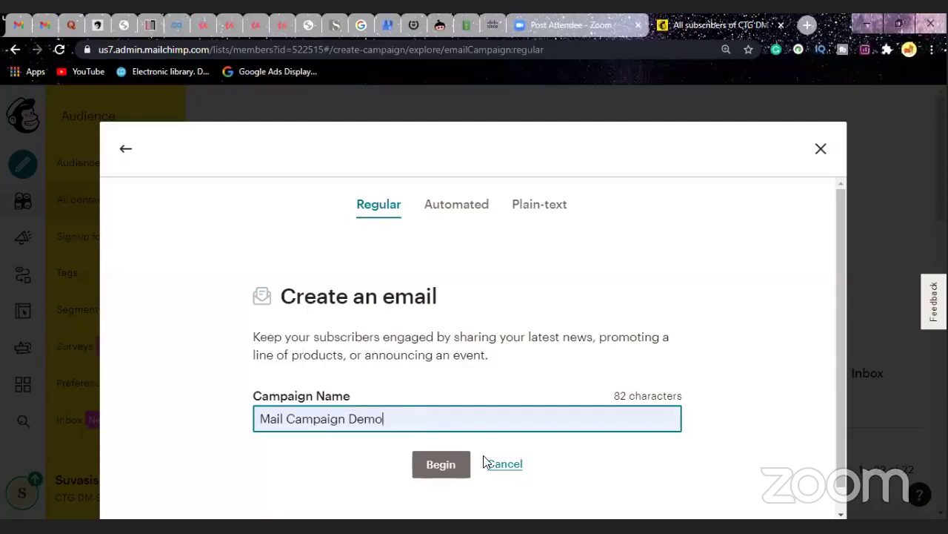
left_click(441, 465)
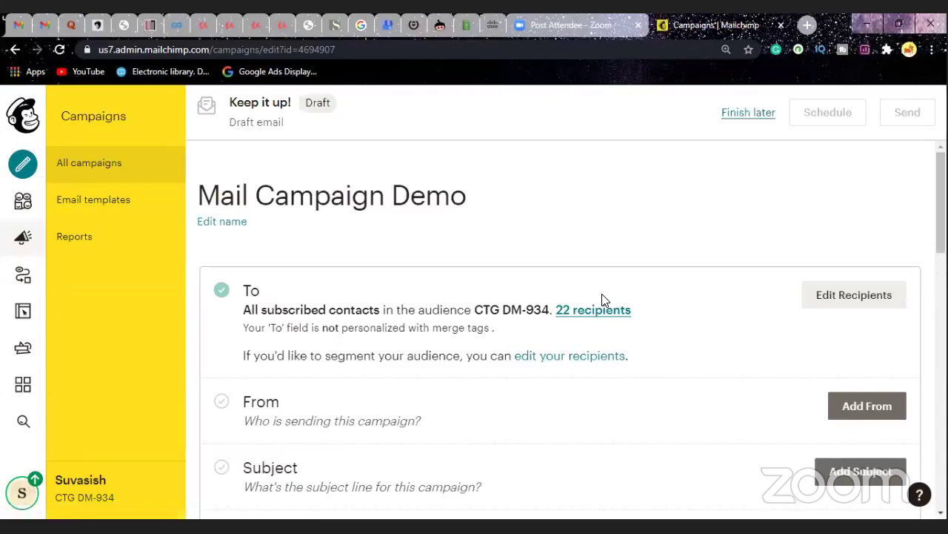
scroll(602, 299, "down", 1)
scroll(602, 299, "up", 1)
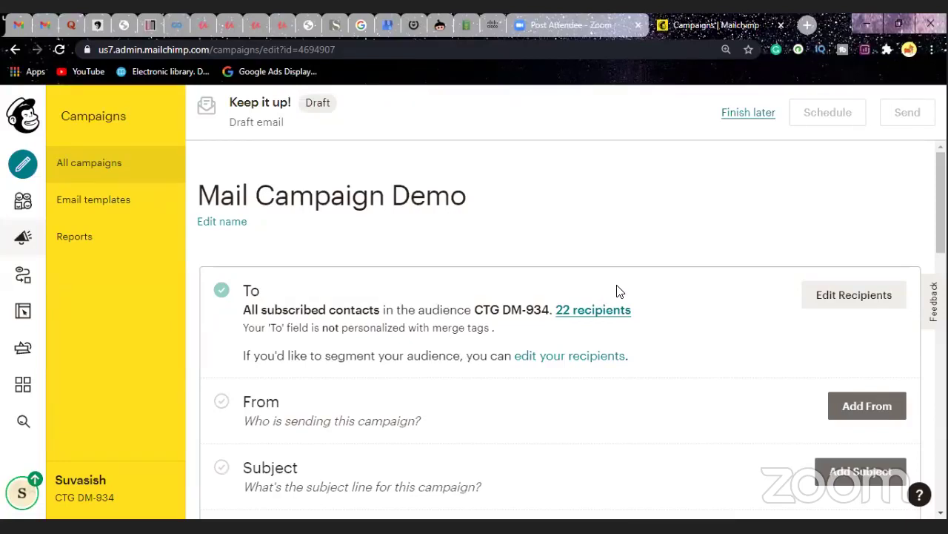
scroll(618, 292, "down", 1)
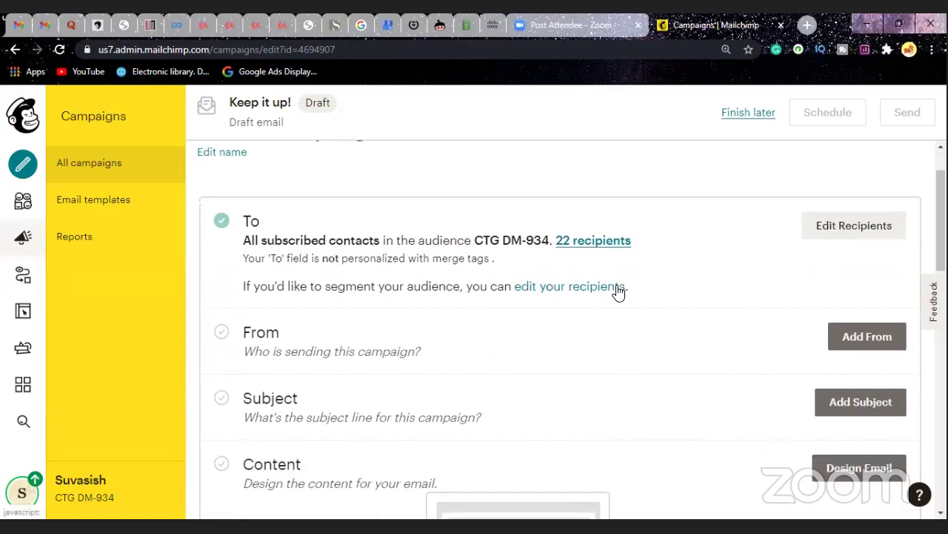
scroll(619, 292, "up", 1)
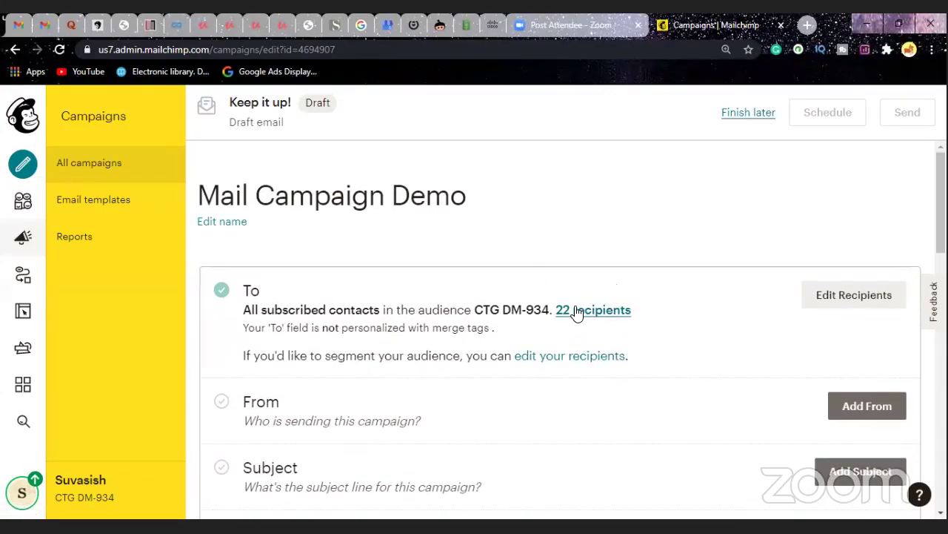
scroll(577, 311, "down", 1)
scroll(577, 311, "down", 1)
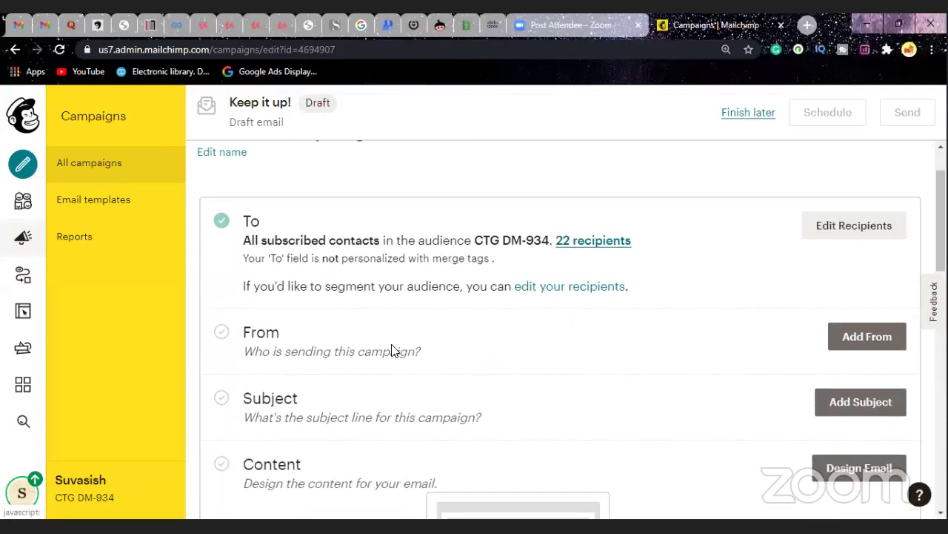
Open the From section for editing and place the cursor in the sender Name field
left_click(850, 339)
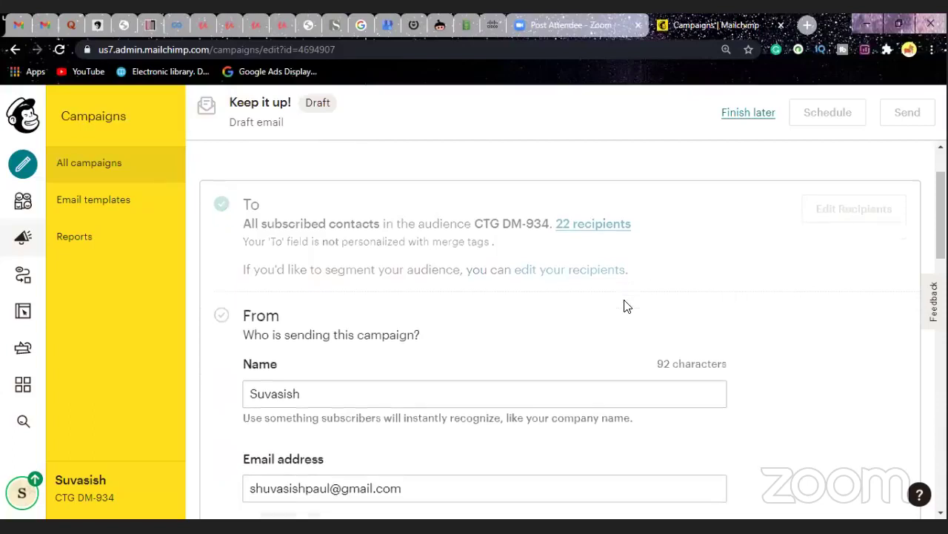
scroll(388, 328, "down", 1)
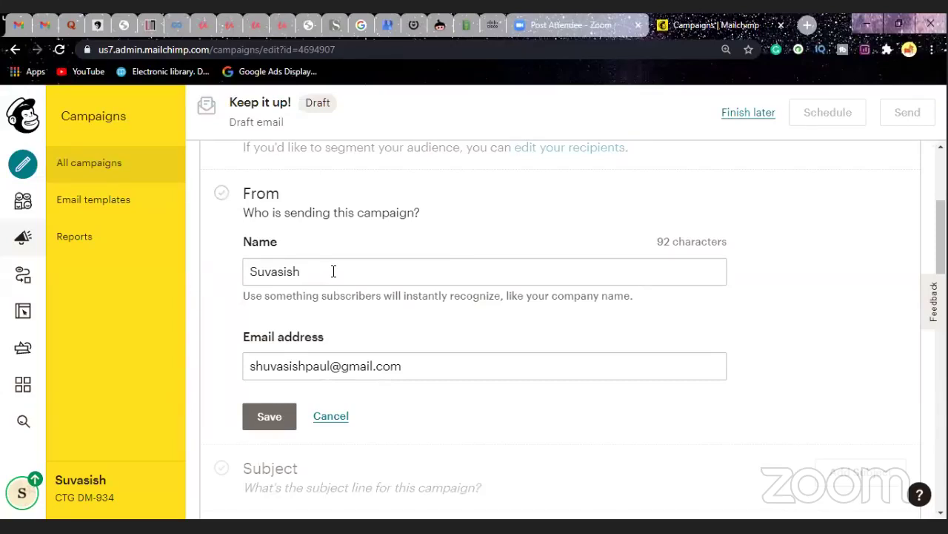
left_click(337, 270)
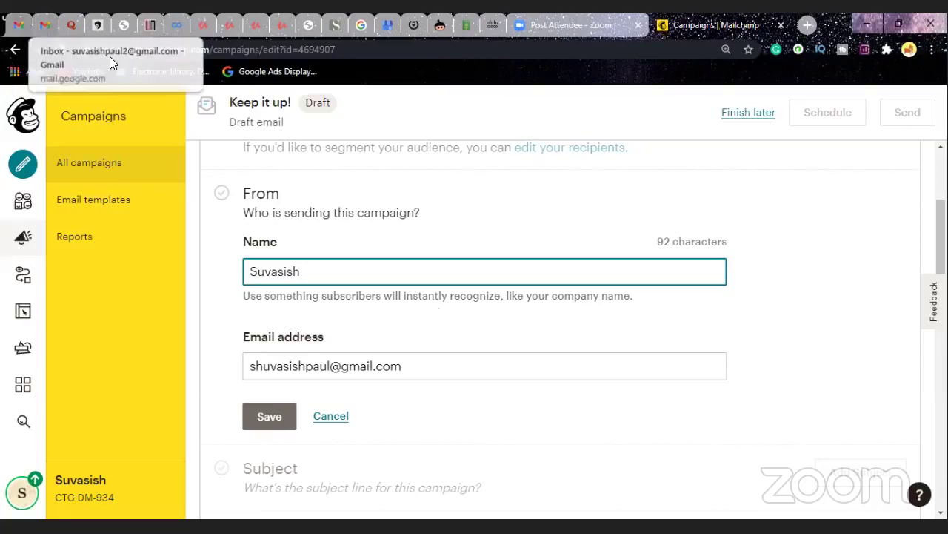
Check the second Gmail inbox's Promotions category, then go back to the Mailchimp campaign
left_click(44, 24)
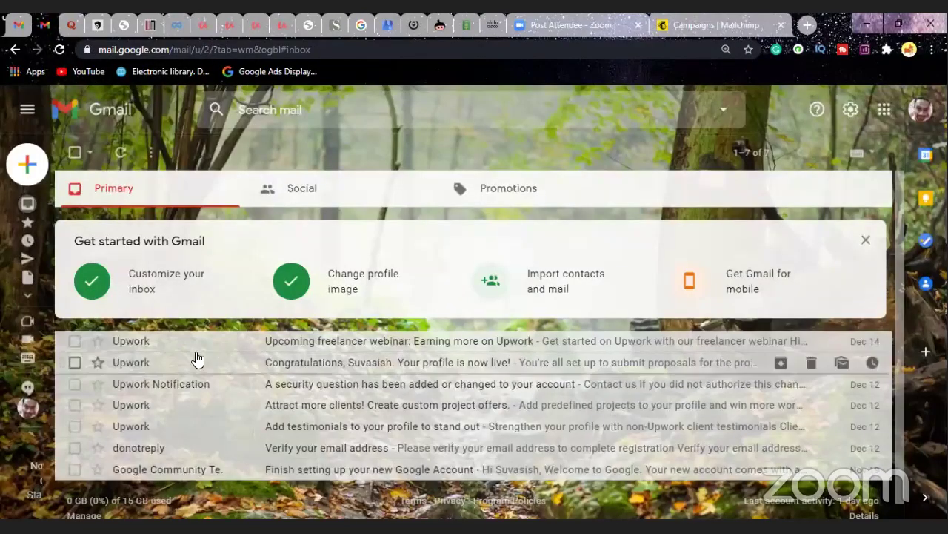
left_click(523, 185)
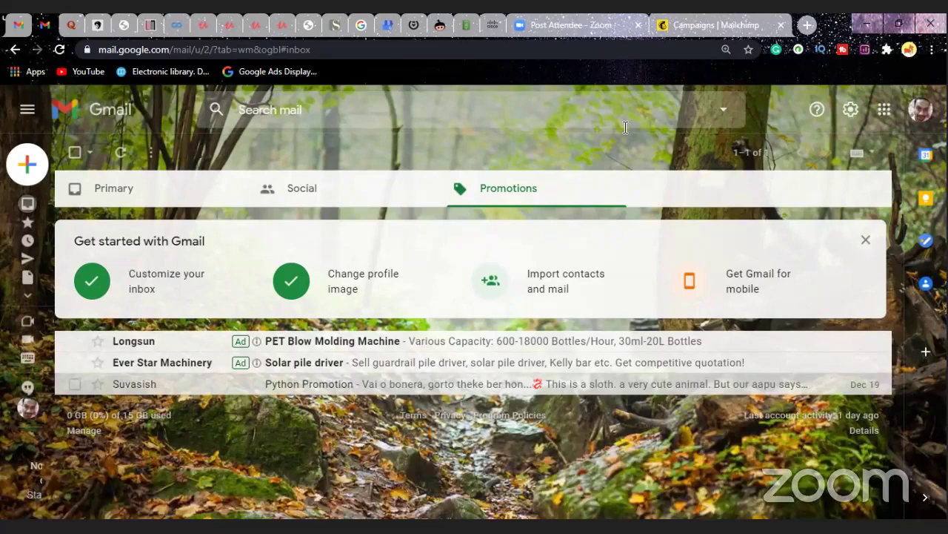
left_click(712, 24)
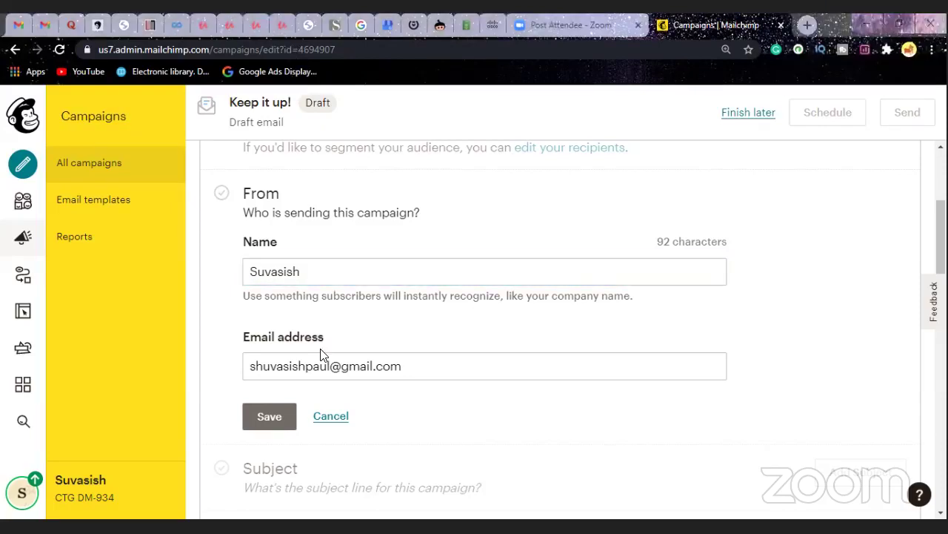
Save the sender name and email address, then open the Subject section
scroll(280, 358, "down", 1)
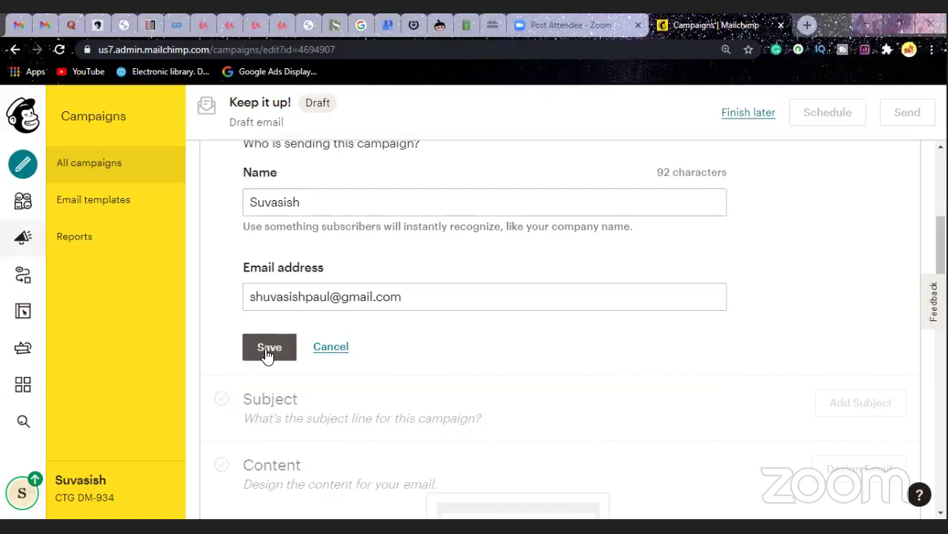
left_click(266, 353)
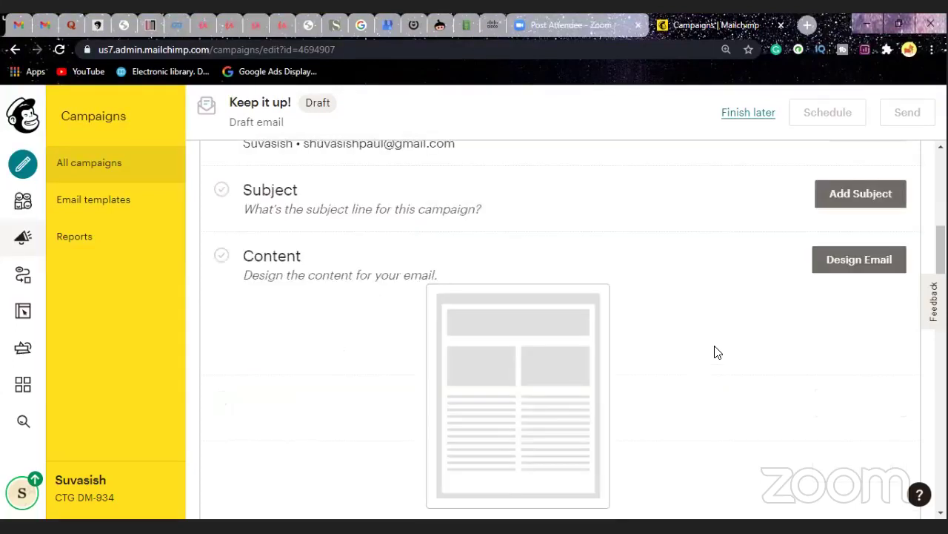
scroll(726, 340, "up", 1)
scroll(527, 273, "up", 1)
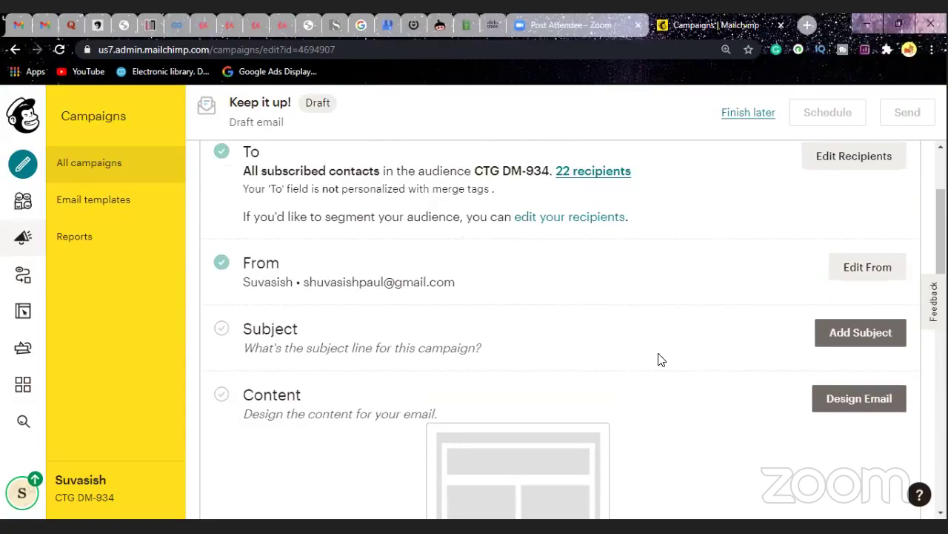
left_click(847, 335)
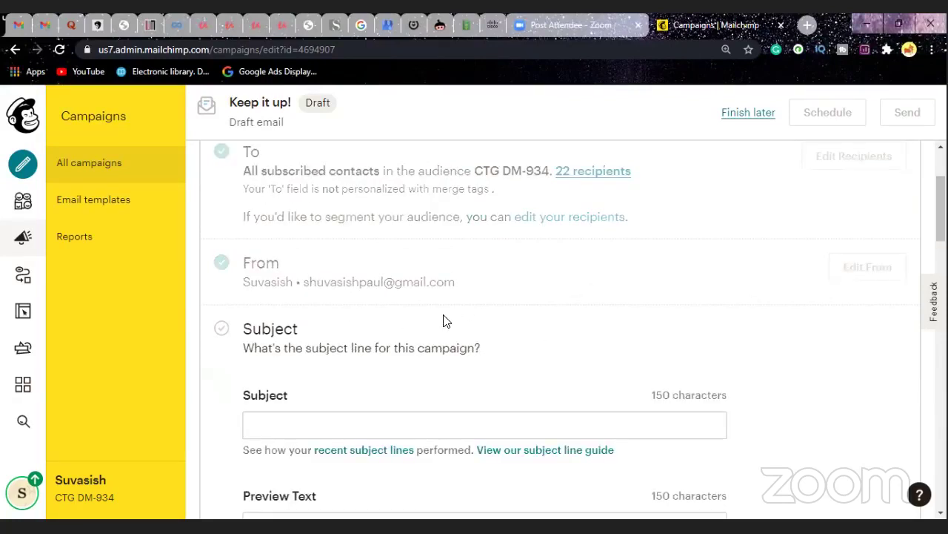
Type the subject line 'How to Create a Email Marketing Campaign', correcting typos along the way
scroll(444, 321, "down", 1)
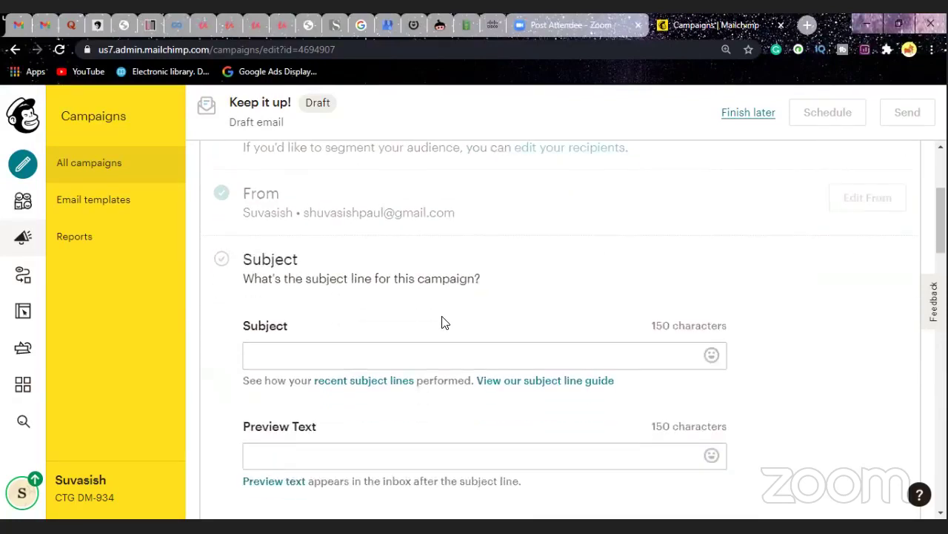
left_click(403, 359)
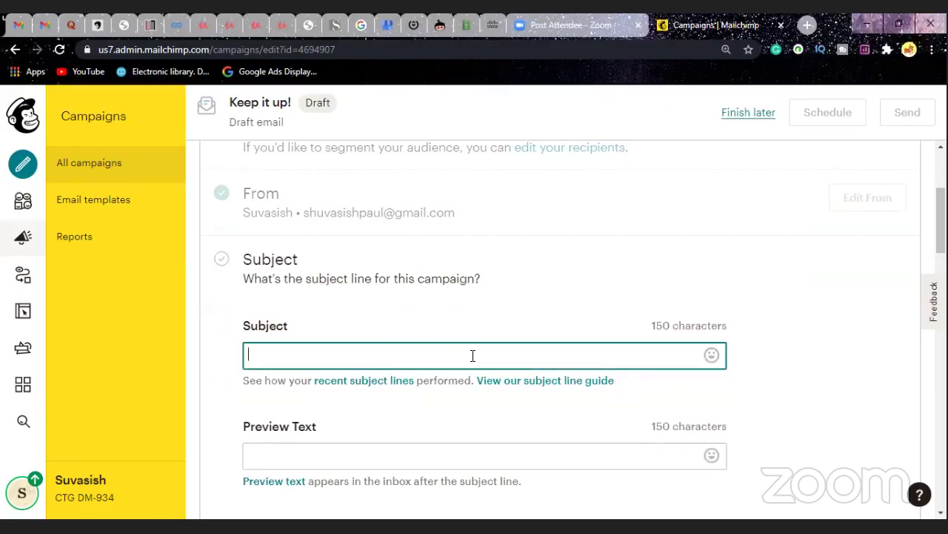
scroll(544, 343, "down", 1)
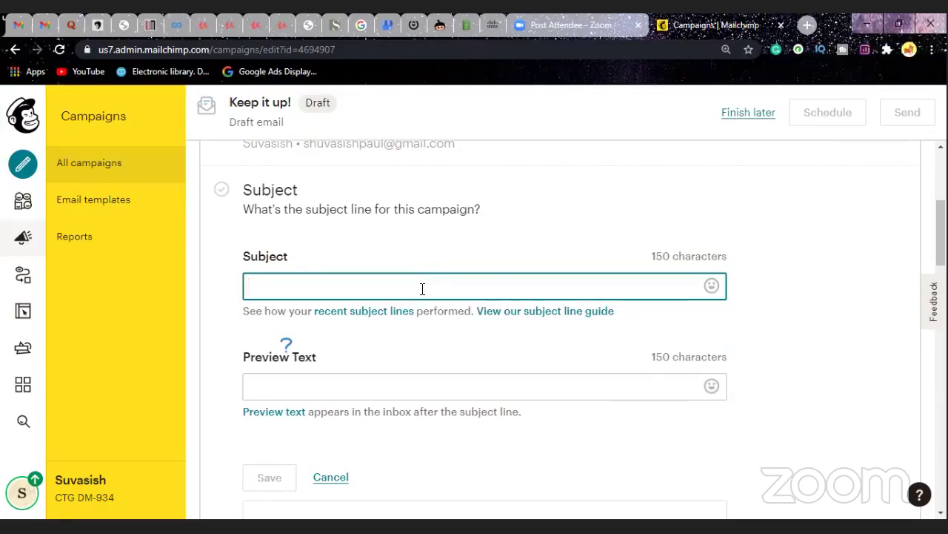
type("How ")
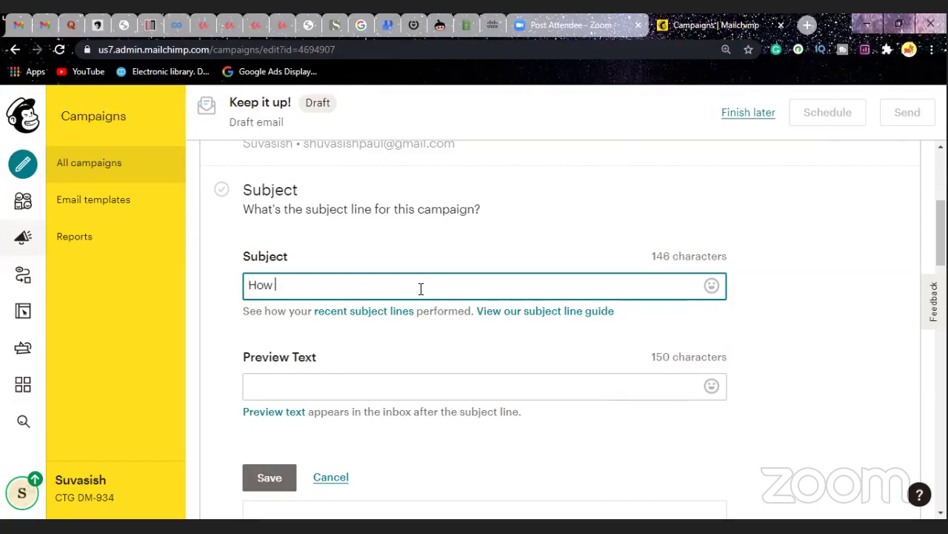
type("to Create a")
type("M")
key("BackSpace")
type("Email")
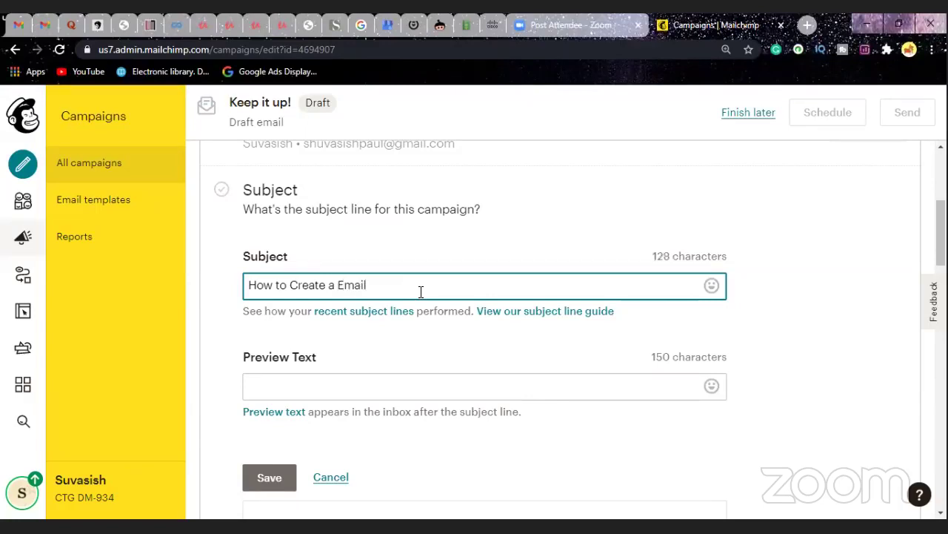
type(" Marketing Ca")
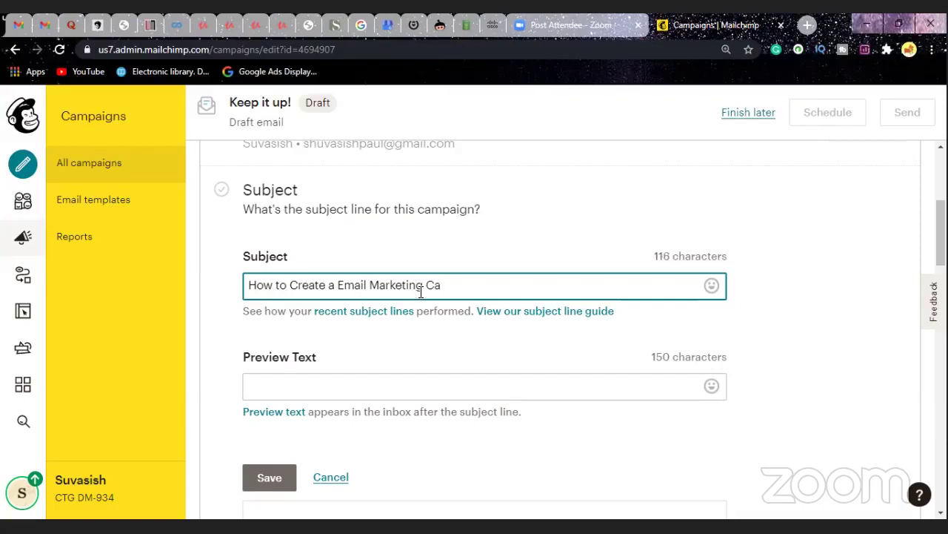
type("mpaign")
Enter the preview text 'This is the last time you will get this offer!!!'
left_click(384, 385)
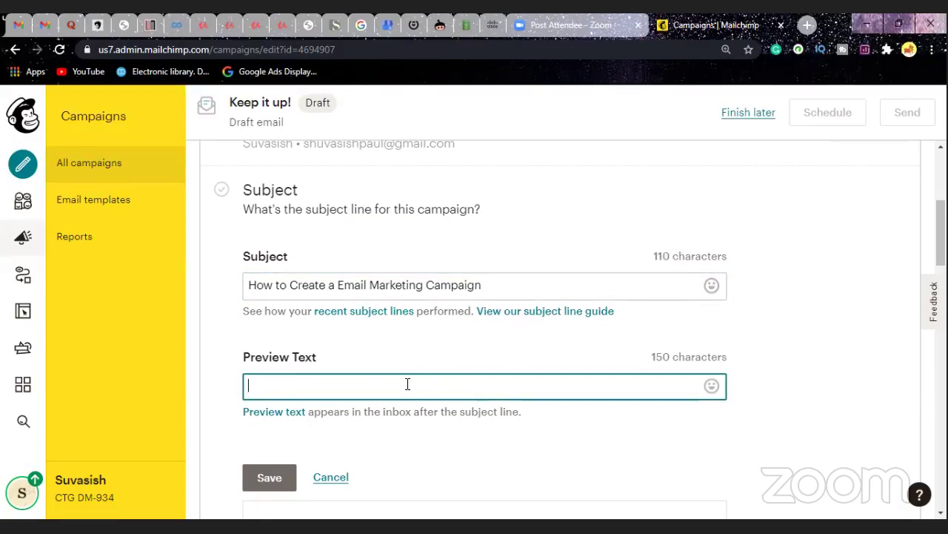
scroll(407, 384, "down", 1)
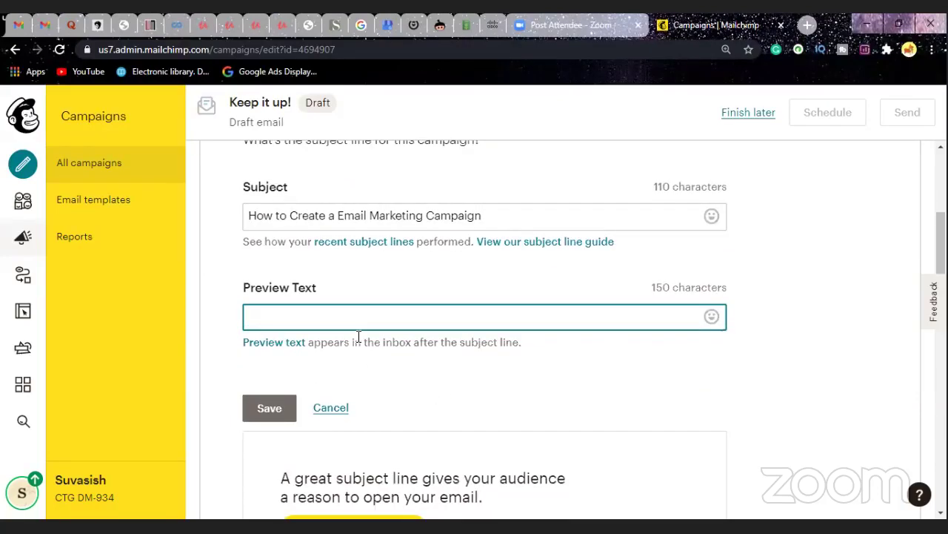
scroll(358, 335, "down", 1)
scroll(356, 338, "up", 1)
type("This ids")
key("BackSpace")
key("BackSpace")
key("BackSpace")
type("s th")
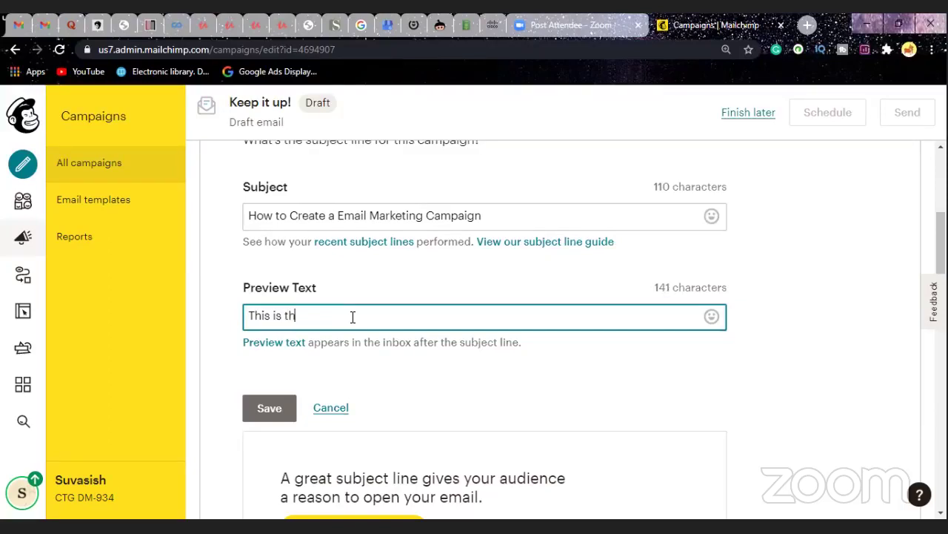
type("e last time you ")
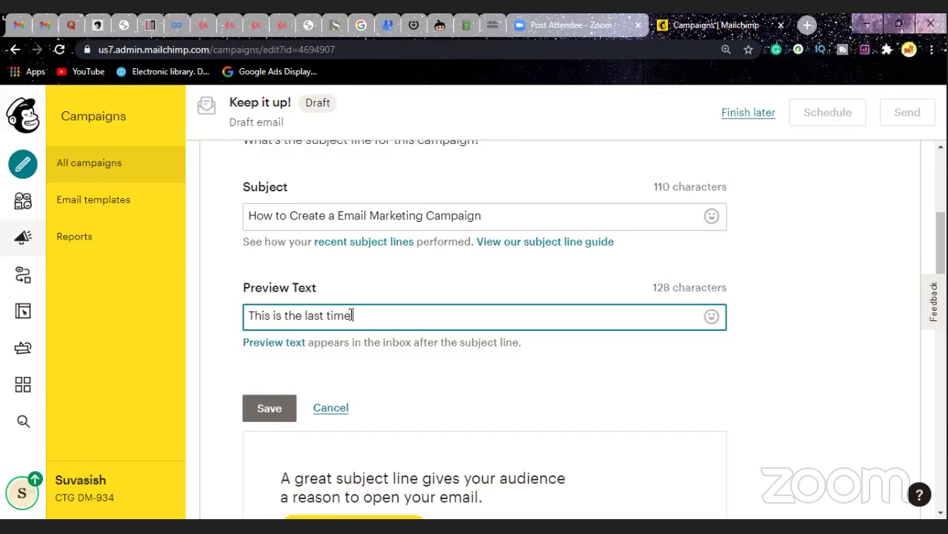
type("will get ")
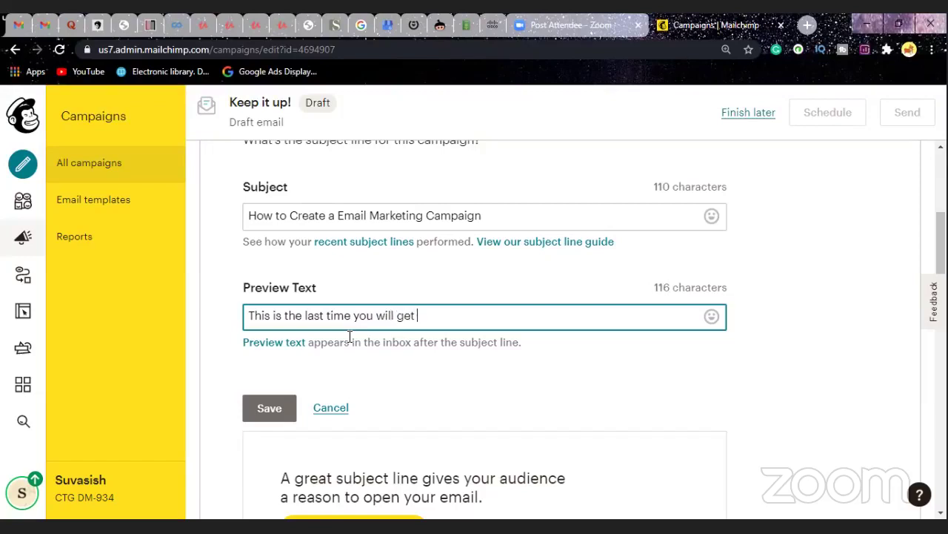
type("this offer!!!")
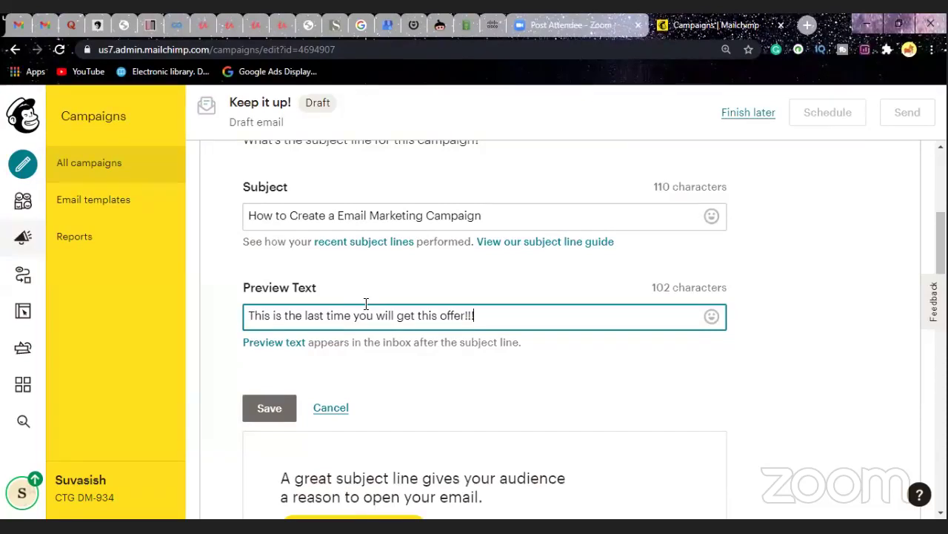
Prefix 'Hurry Up!!' to the preview text and remove the extra exclamation marks and space
type("Hua")
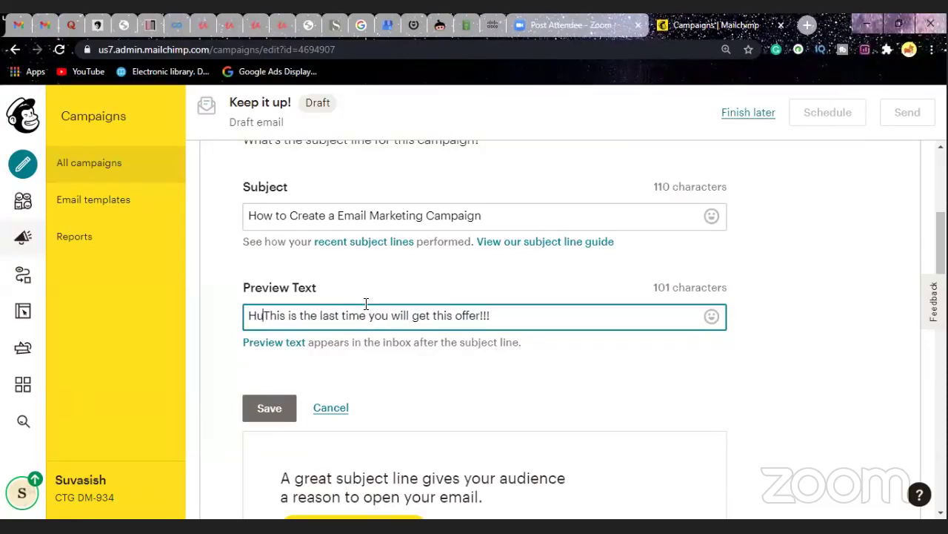
key("BackSpace")
type("rry ")
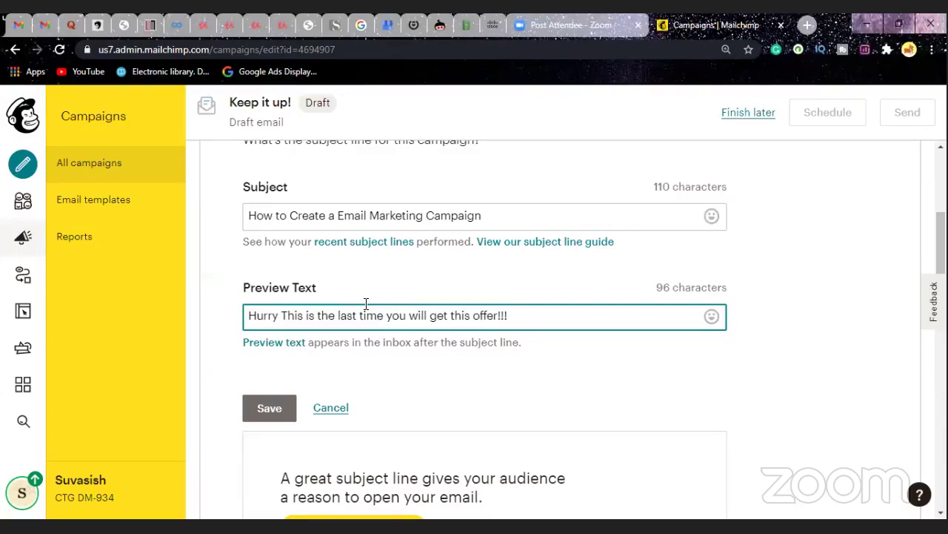
type("Up!!")
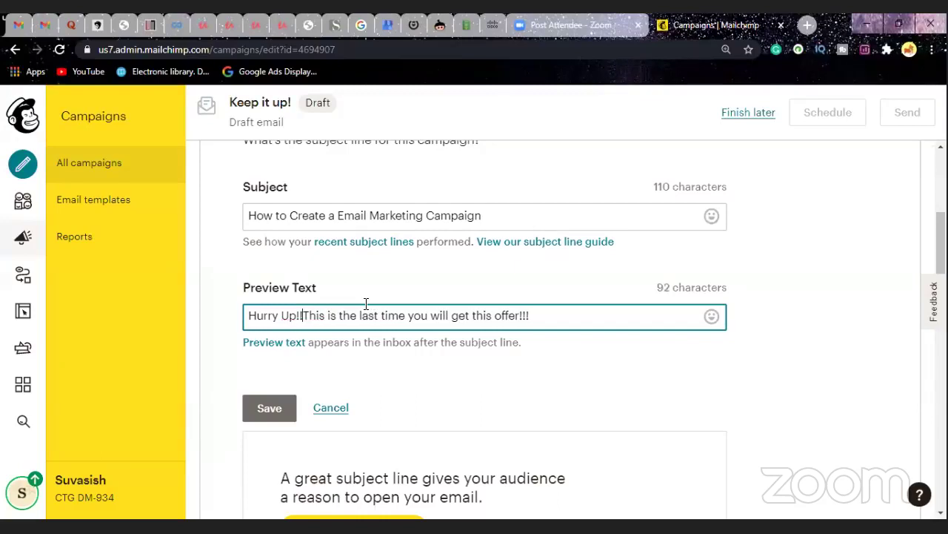
type("!")
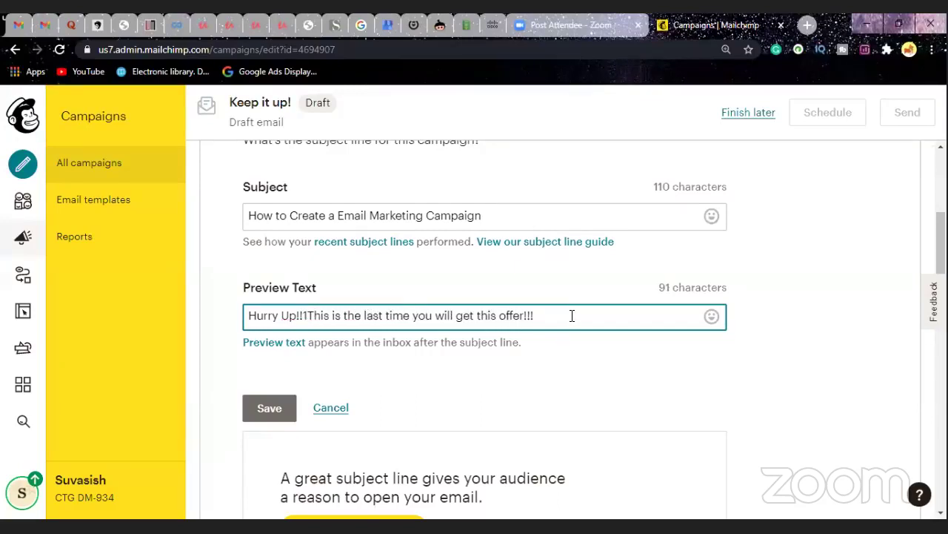
left_click(568, 317)
key("BackSpace")
key("BackSpace")
left_click(309, 318)
key("BackSpace")
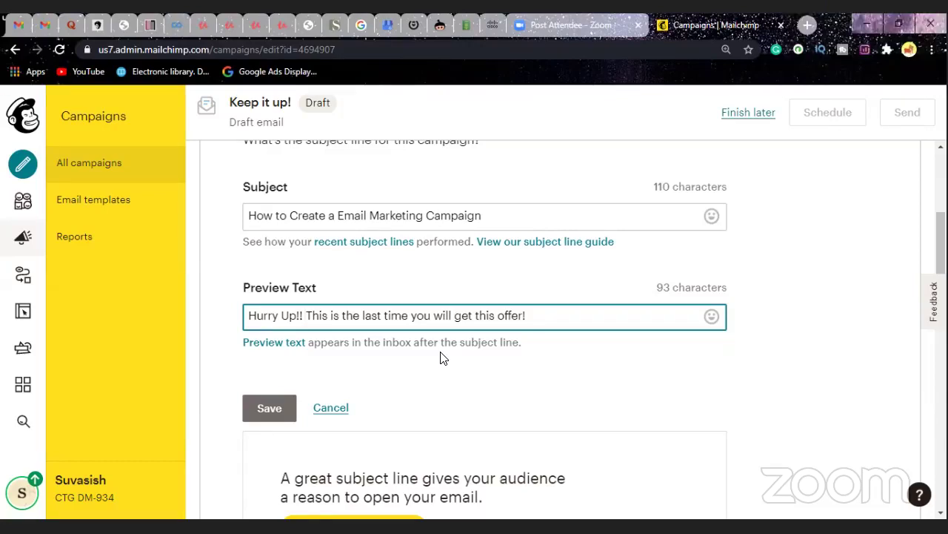
key("Delete")
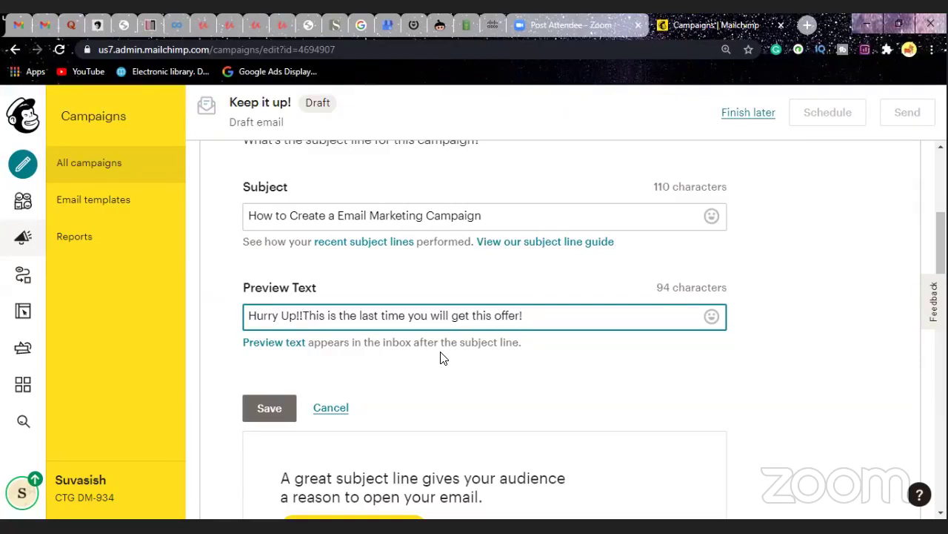
Save the subject and preview text, then go to Design Email for the content
left_click(271, 410)
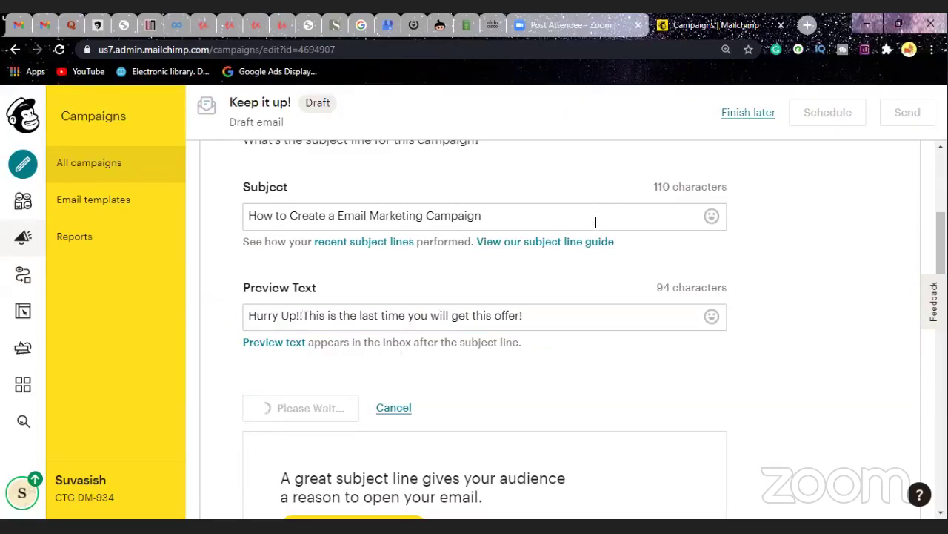
scroll(598, 277, "up", 1)
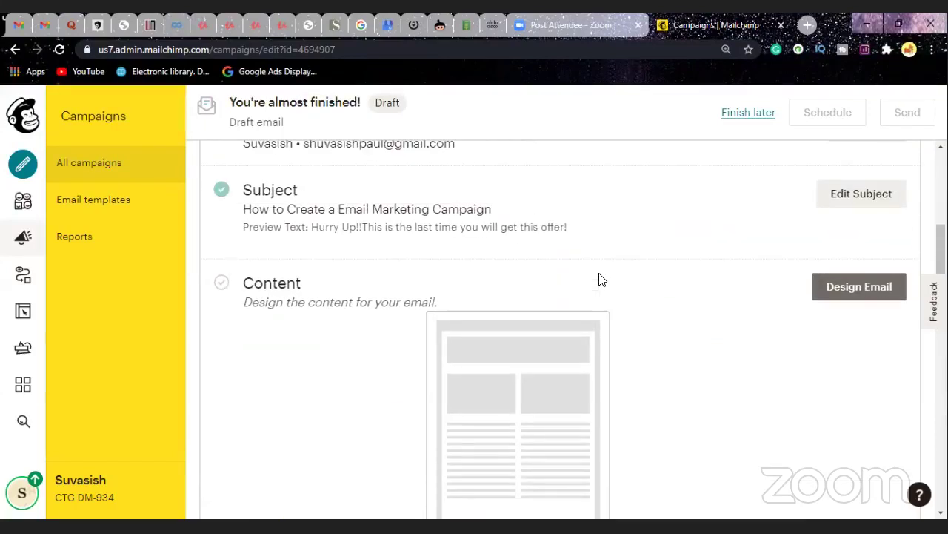
scroll(540, 350, "down", 1)
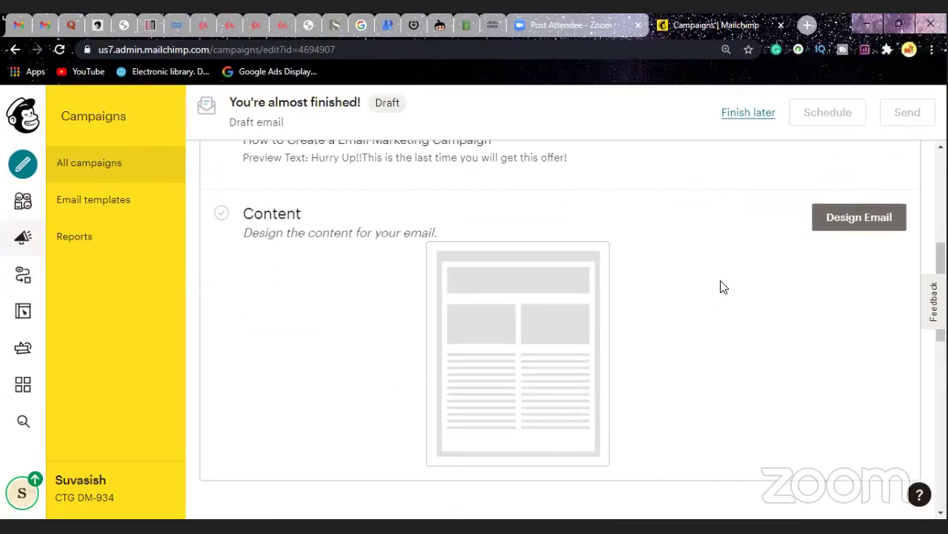
left_click(847, 223)
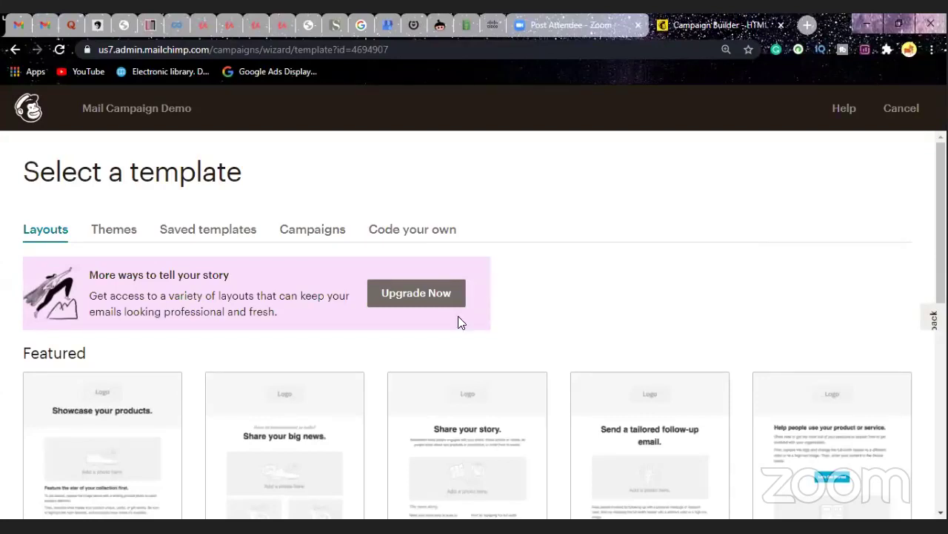
Scroll through the featured layouts on the Select a template page
scroll(581, 271, "down", 3)
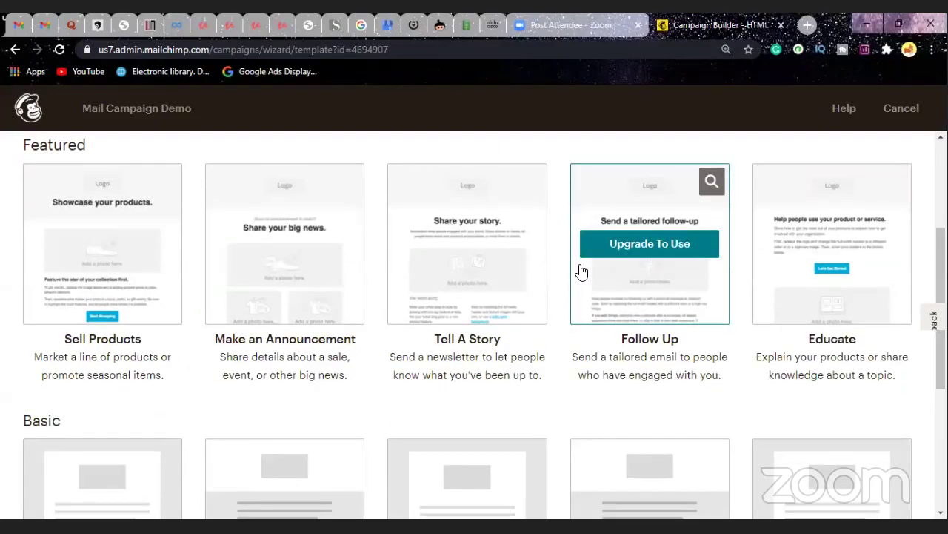
scroll(582, 271, "up", 3)
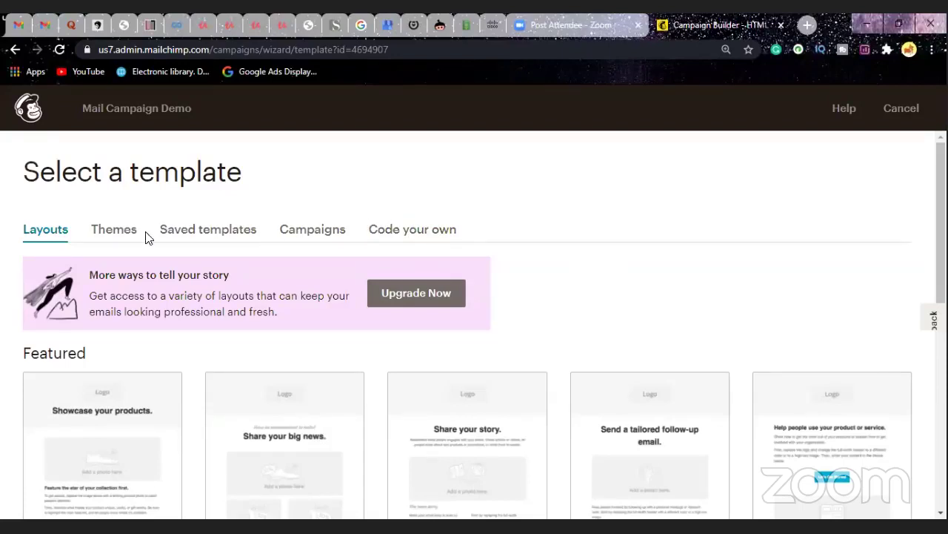
left_click(284, 235)
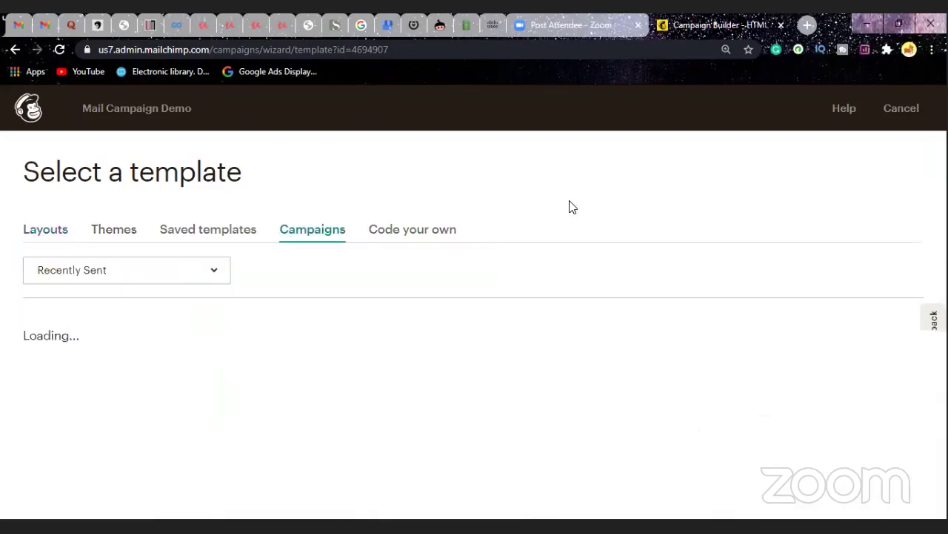
scroll(553, 222, "down", 1)
mouse_move(91, 421)
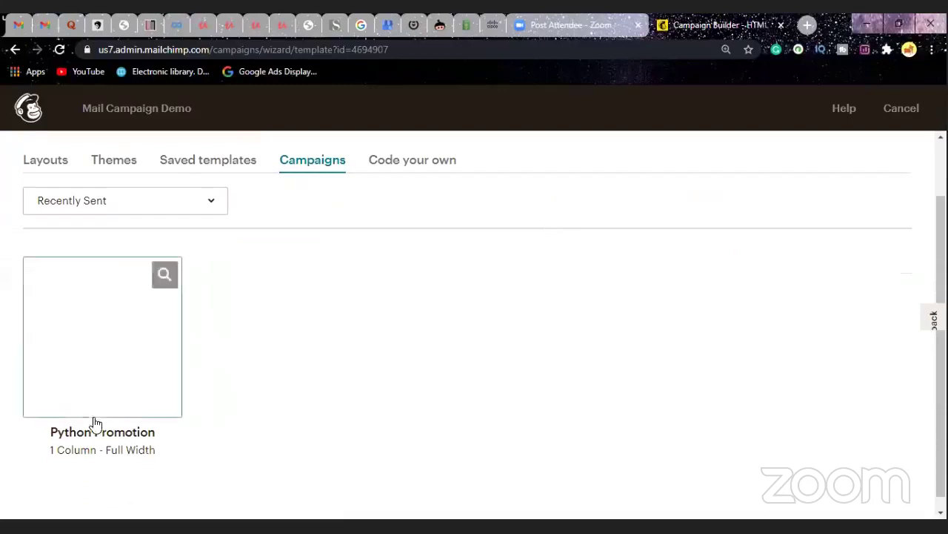
left_click(208, 209)
left_click(212, 213)
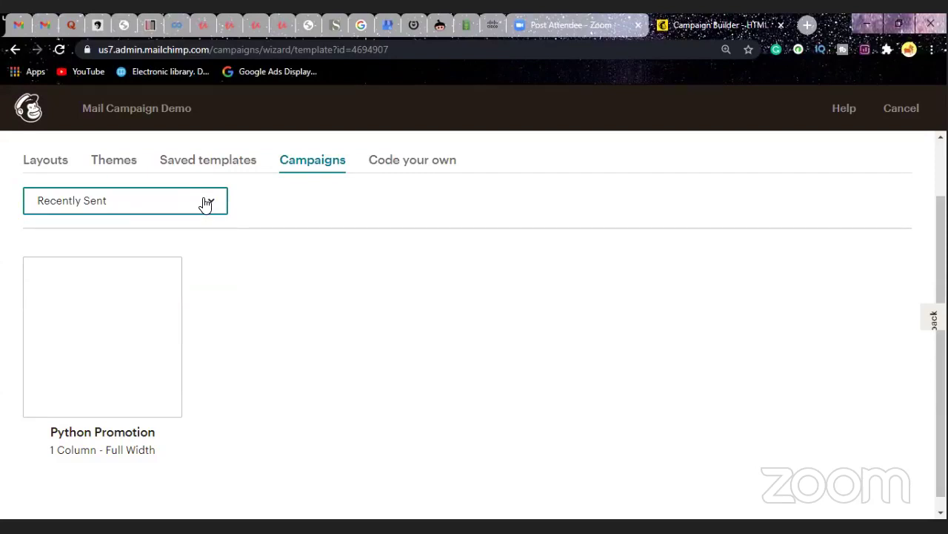
left_click(206, 205)
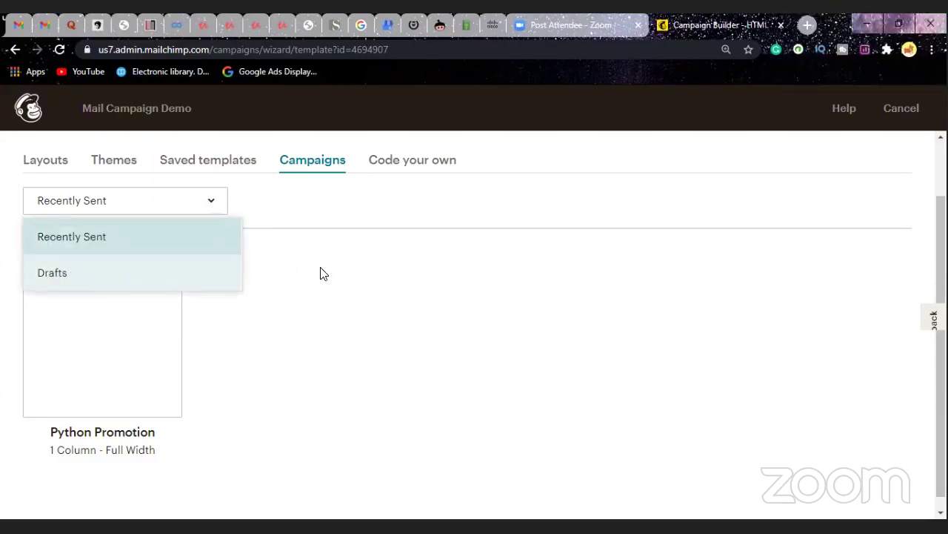
left_click(213, 205)
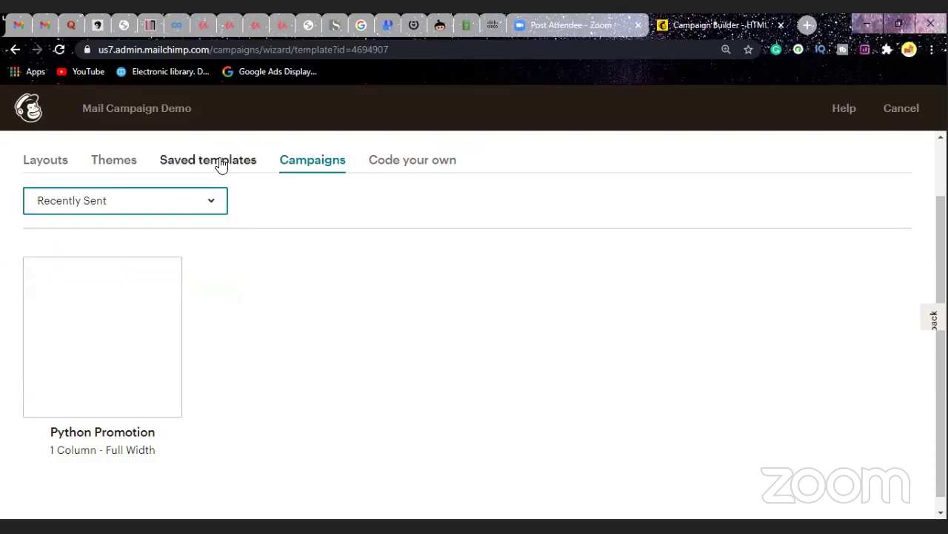
left_click(115, 160)
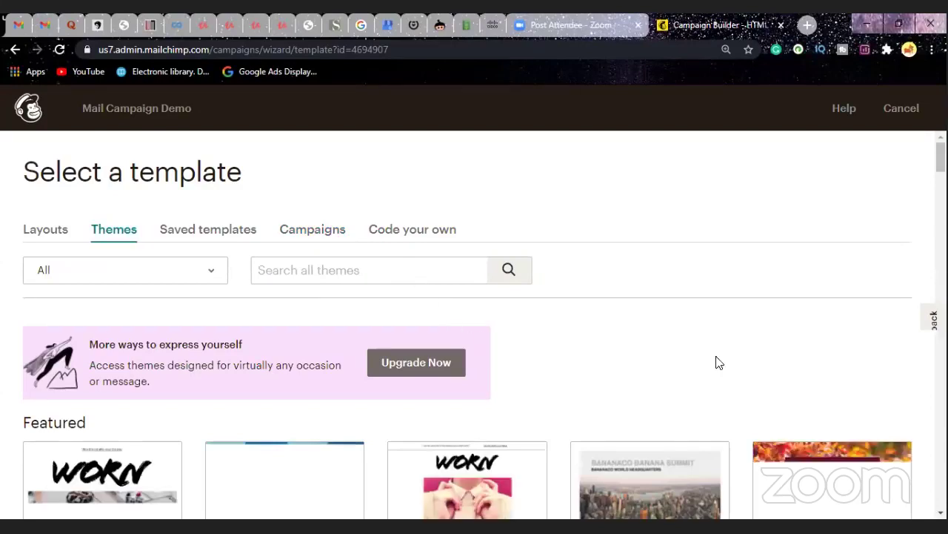
scroll(748, 363, "down", 3)
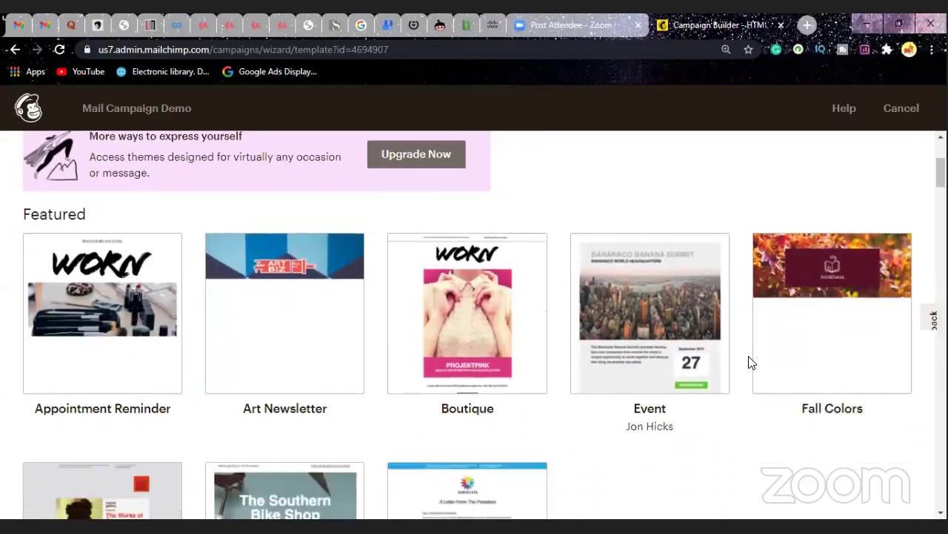
scroll(748, 362, "down", 1)
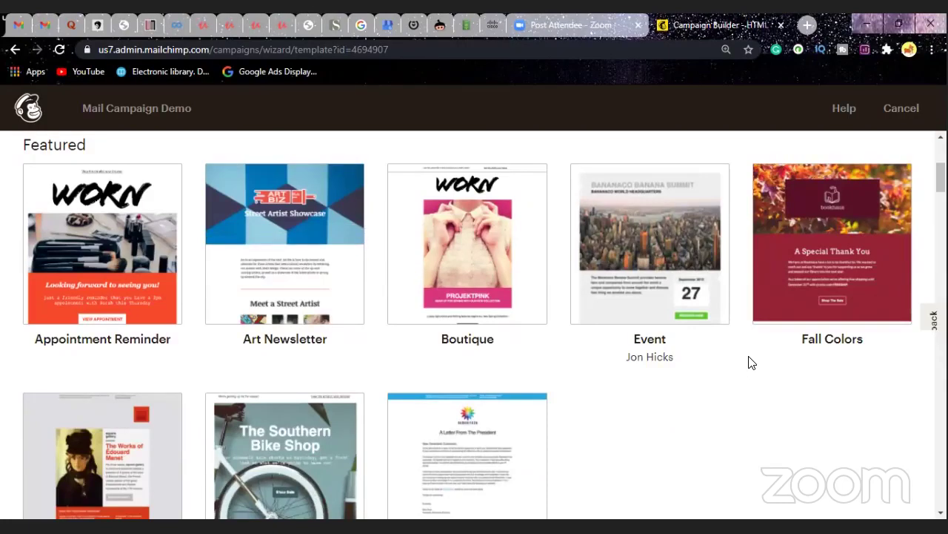
scroll(748, 362, "down", 1)
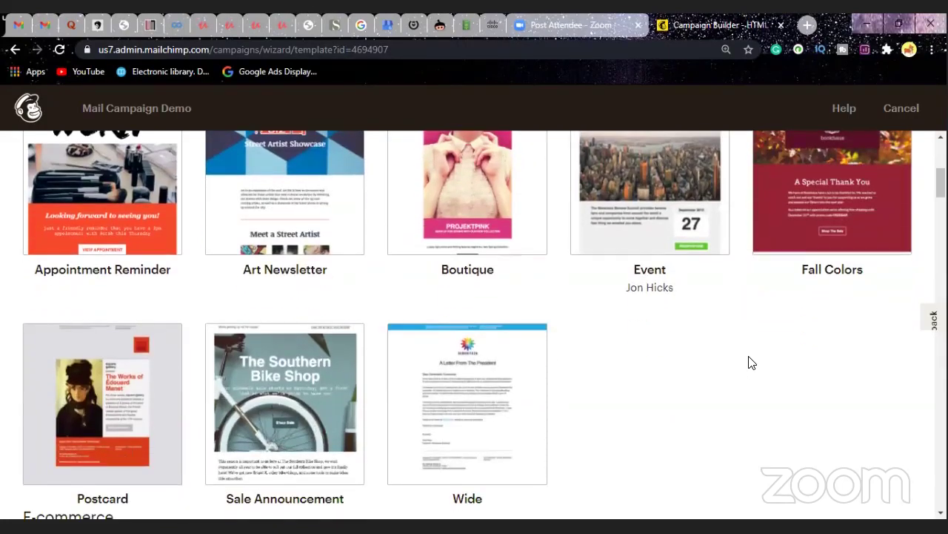
scroll(748, 362, "down", 1)
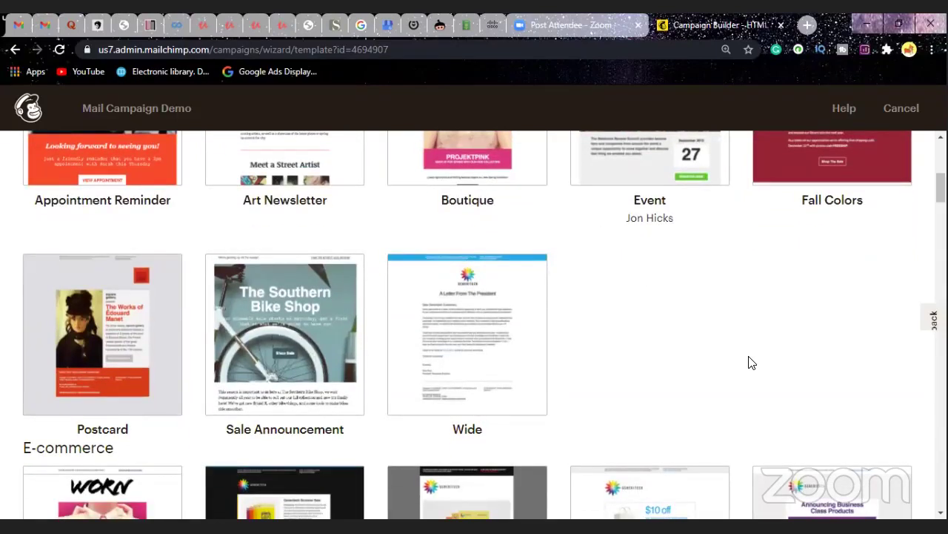
scroll(128, 250, "up", 3)
scroll(129, 250, "down", 1)
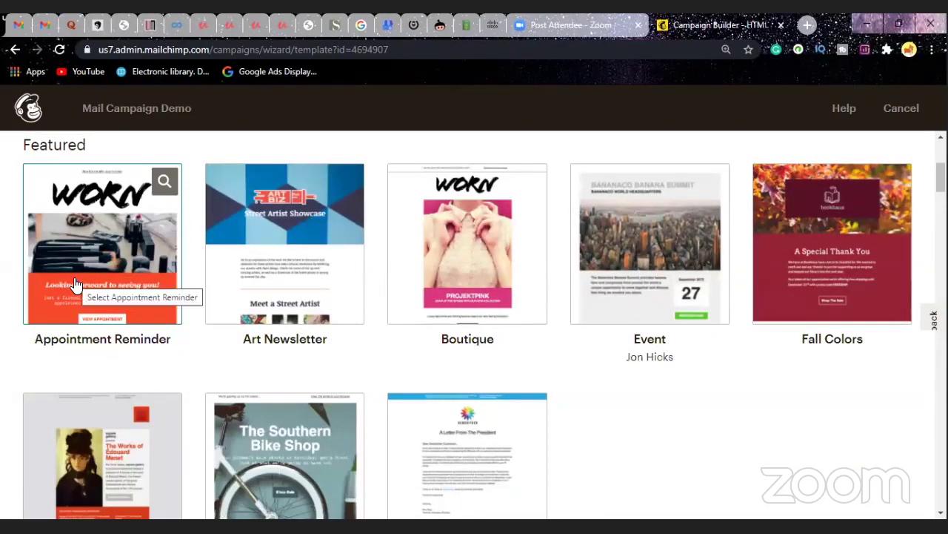
scroll(483, 303, "down", 5)
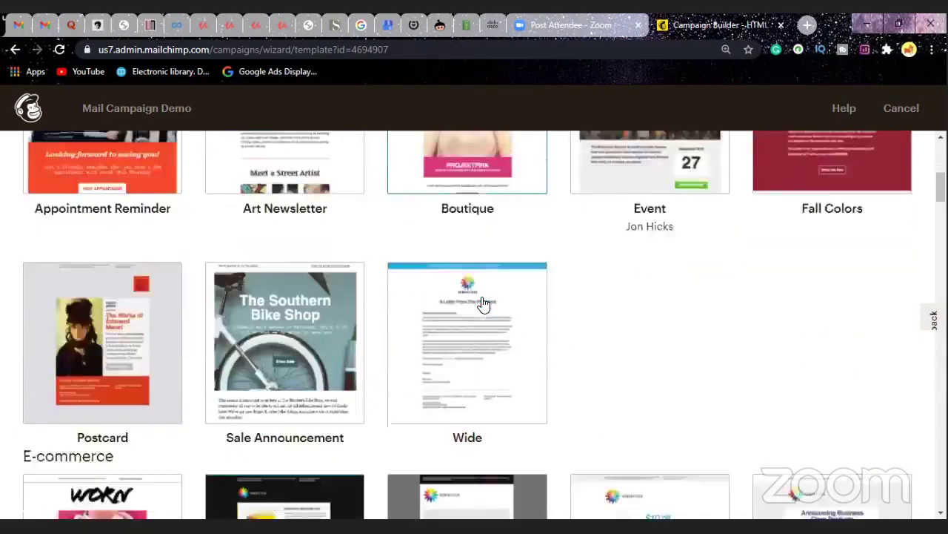
scroll(482, 303, "down", 1)
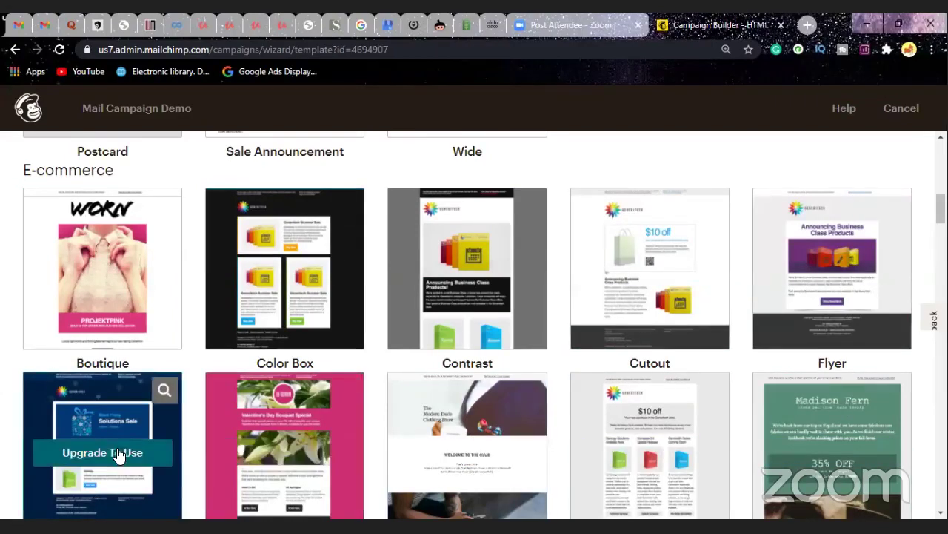
scroll(122, 453, "down", 1)
scroll(119, 455, "down", 2)
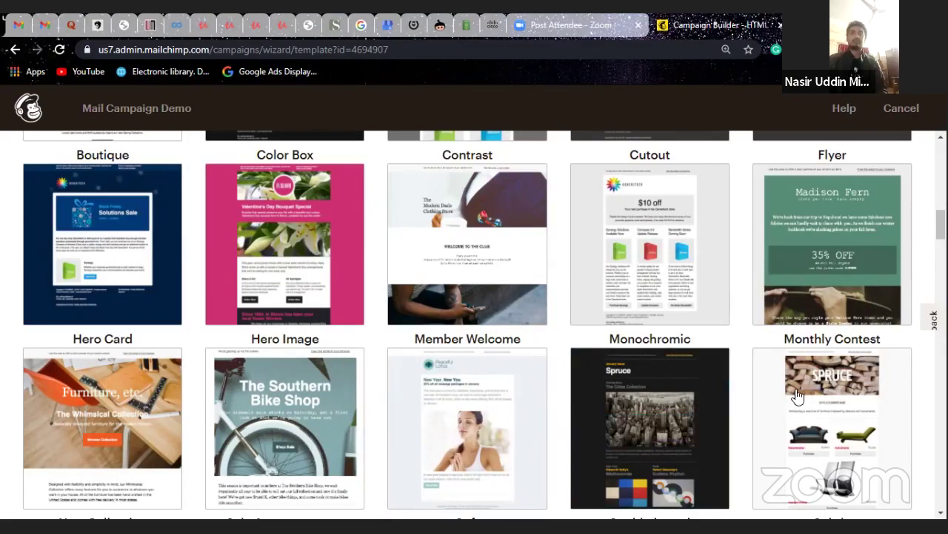
scroll(813, 397, "down", 3)
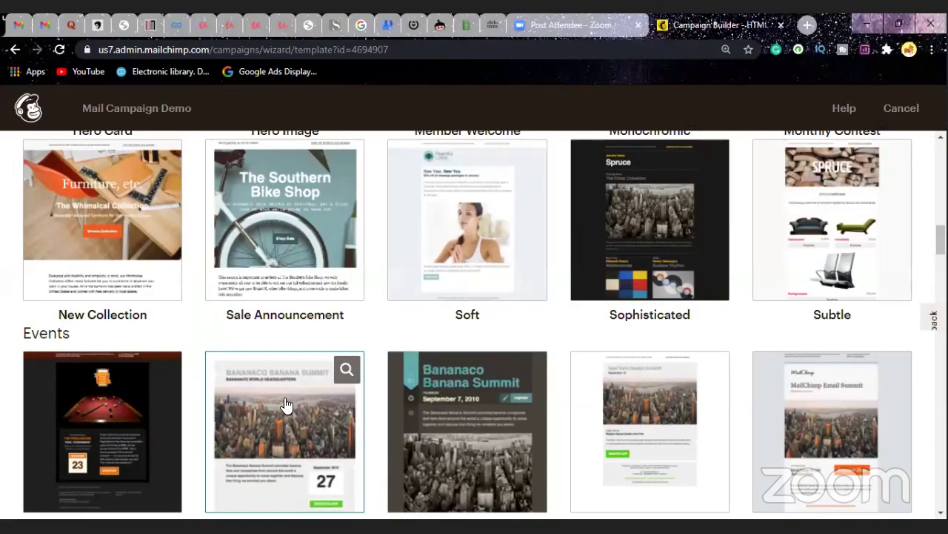
scroll(285, 404, "down", 1)
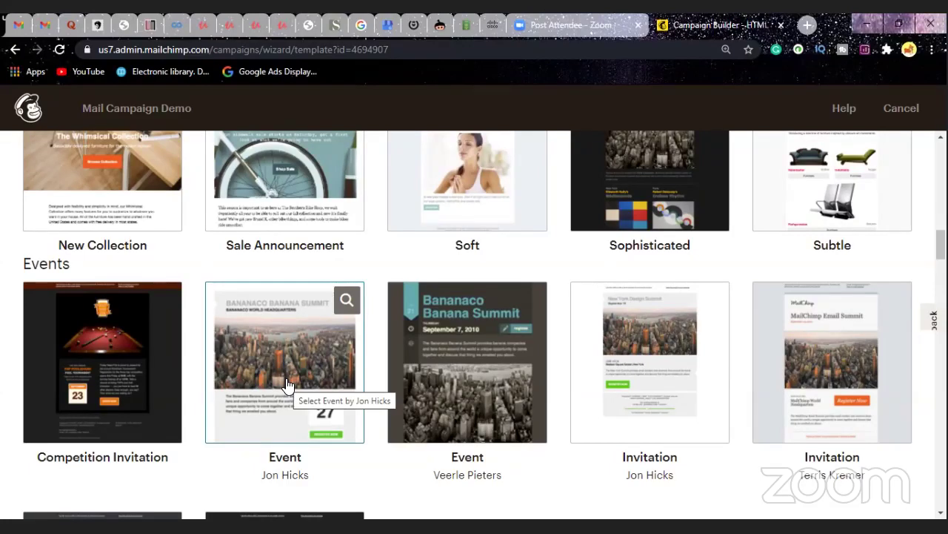
scroll(288, 385, "down", 1)
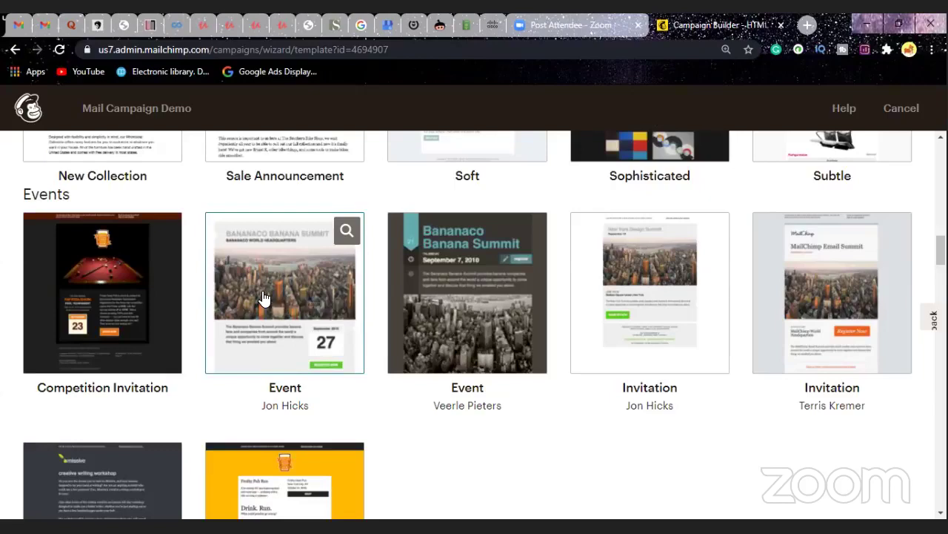
scroll(265, 298, "down", 5)
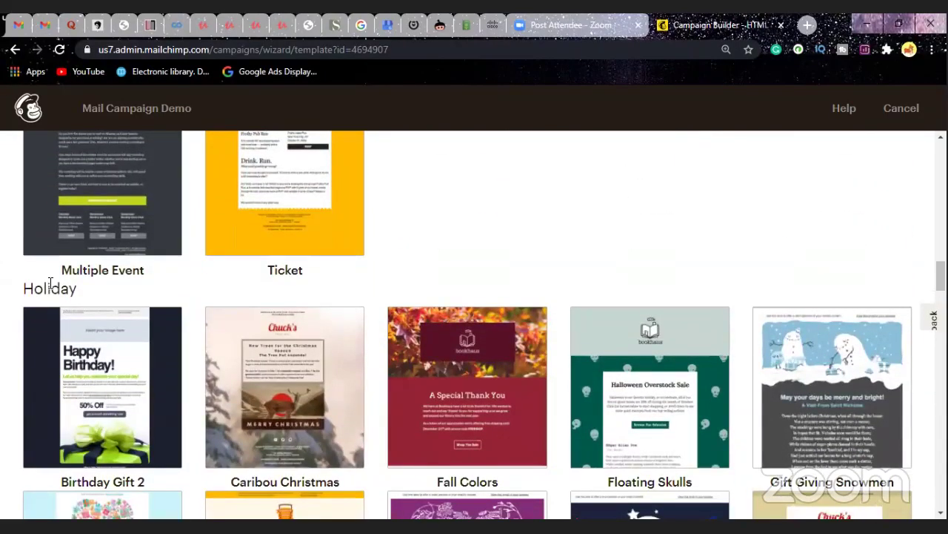
scroll(85, 296, "down", 2)
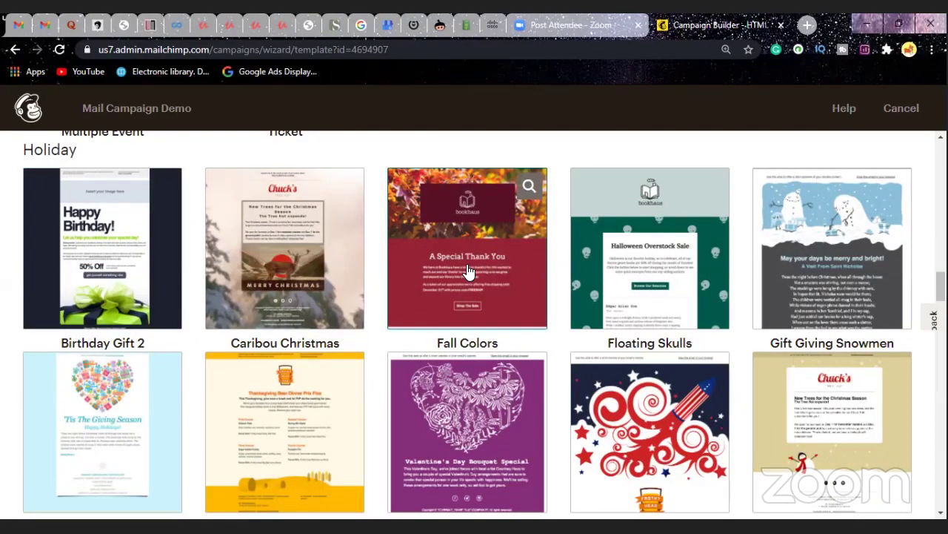
scroll(467, 278, "down", 2)
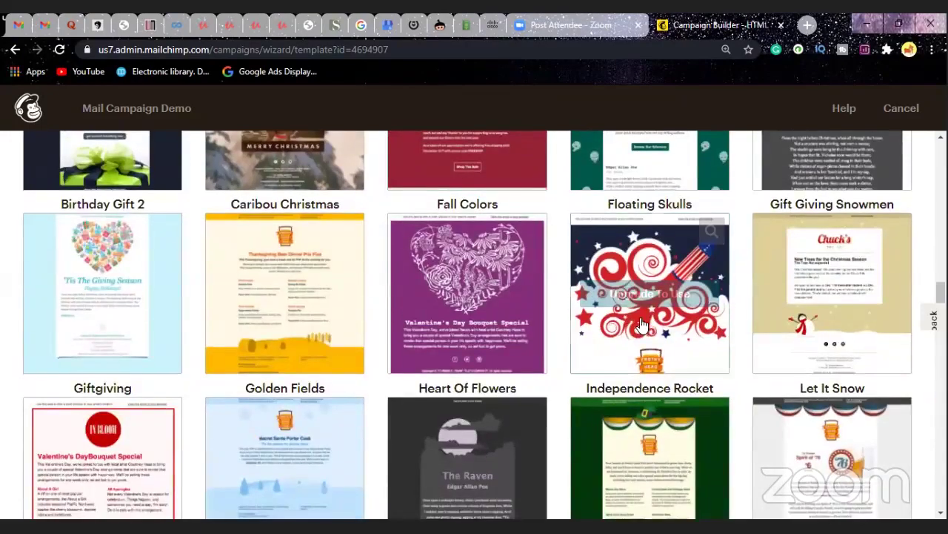
scroll(647, 330, "up", 2)
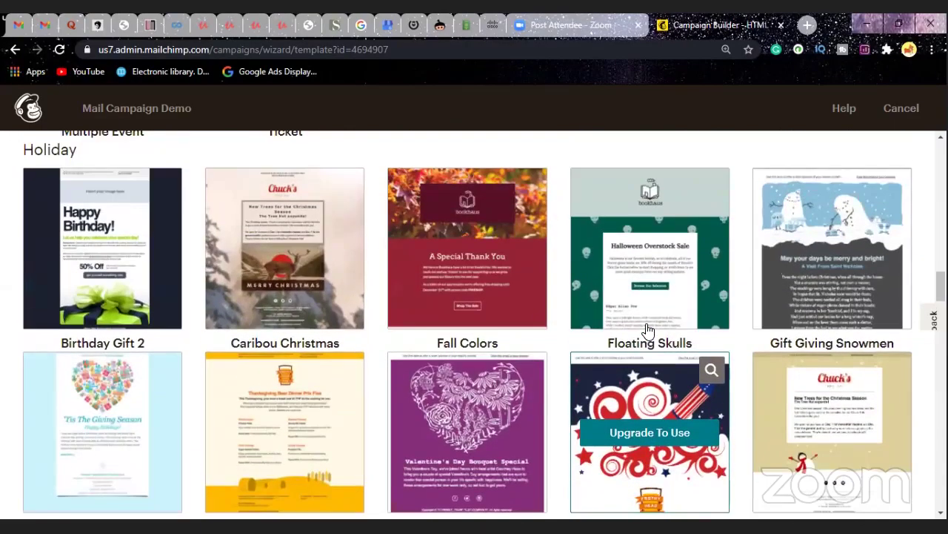
scroll(647, 330, "down", 1)
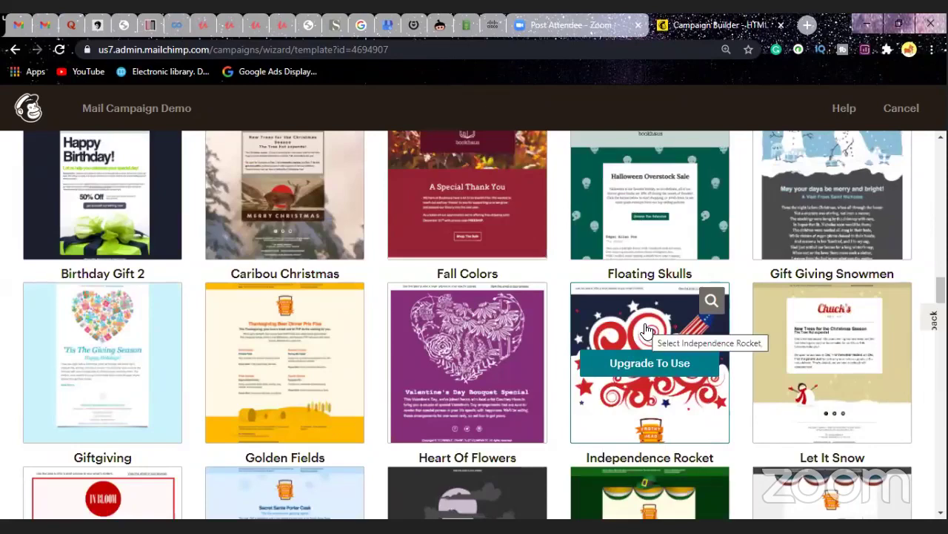
scroll(647, 329, "down", 2)
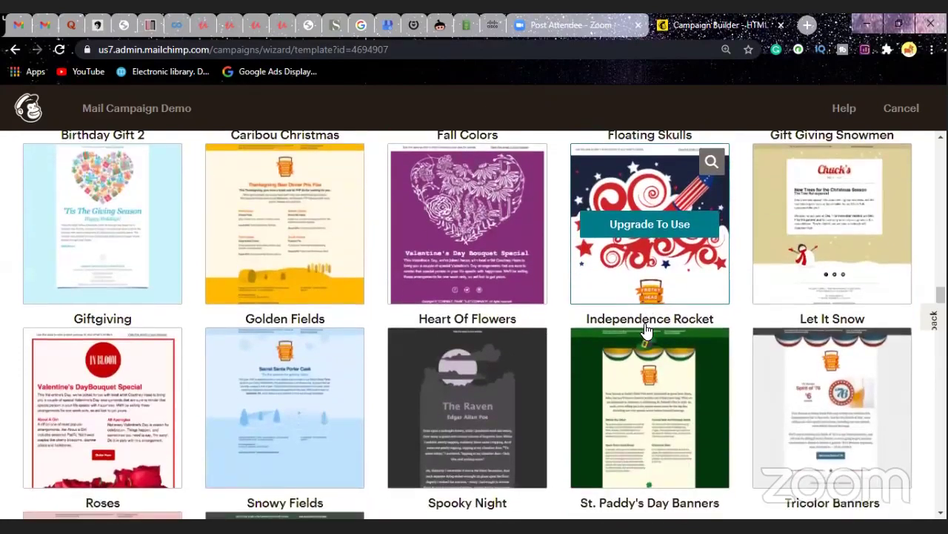
scroll(647, 326, "down", 2)
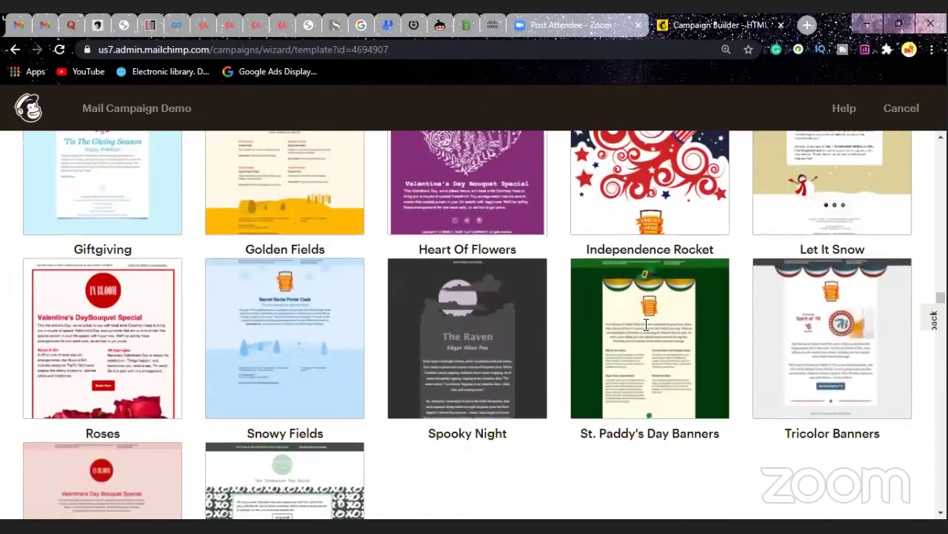
scroll(645, 332, "down", 2)
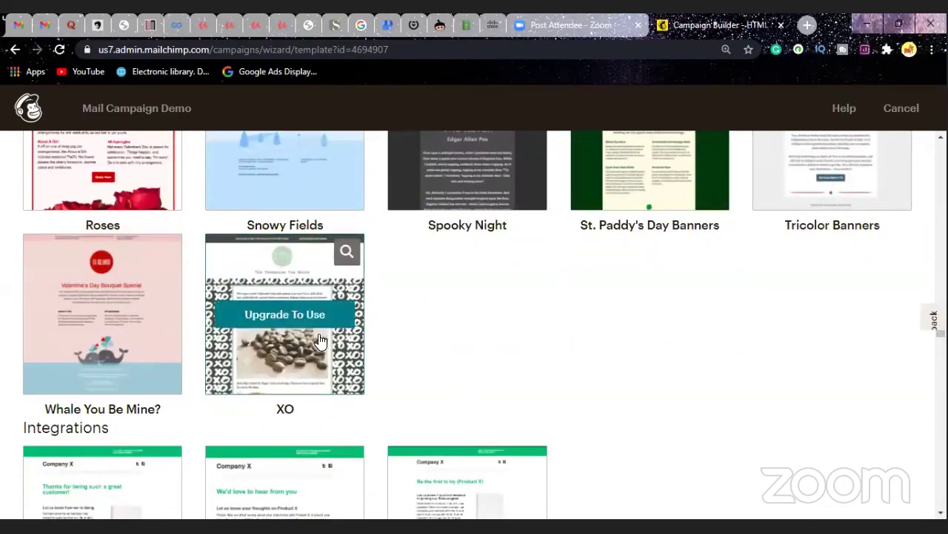
scroll(100, 318, "up", 2)
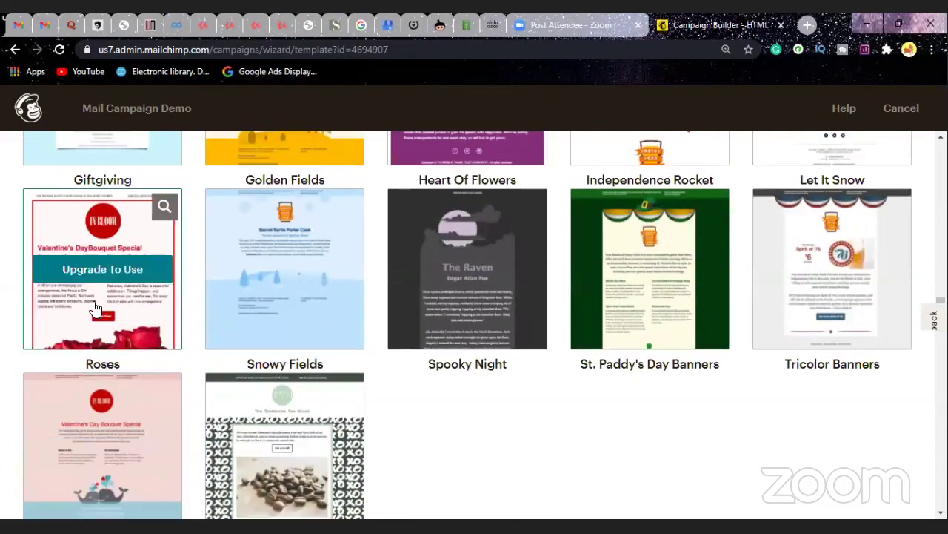
scroll(444, 340, "down", 1)
scroll(445, 281, "down", 5)
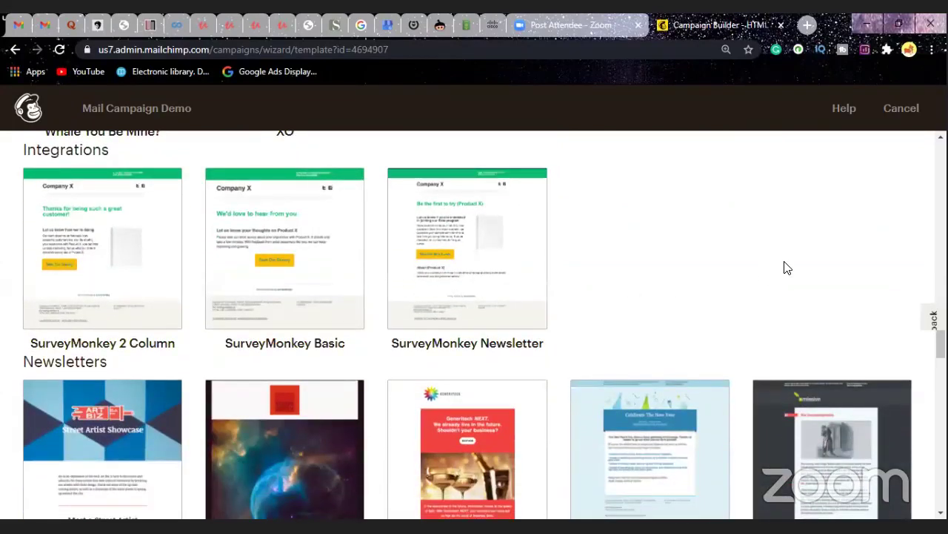
scroll(747, 294, "down", 1)
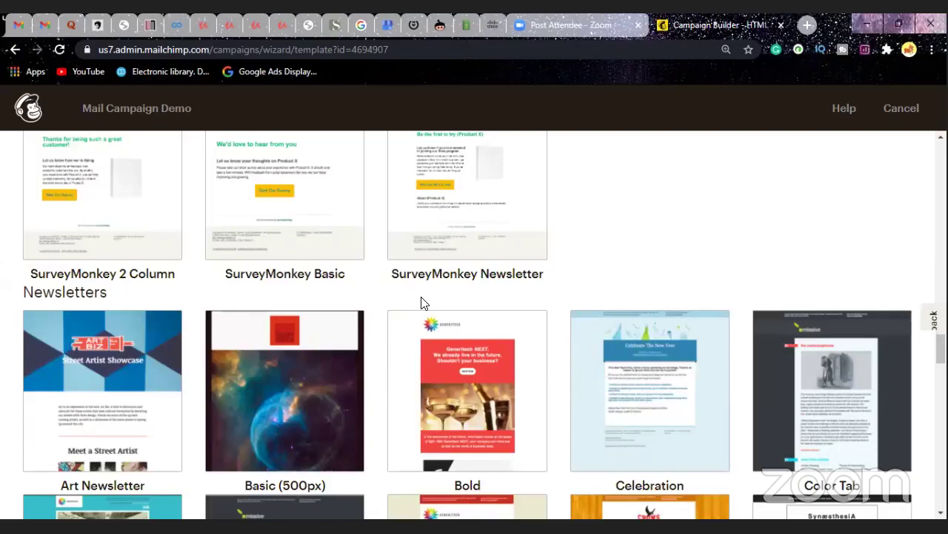
scroll(421, 302, "down", 8)
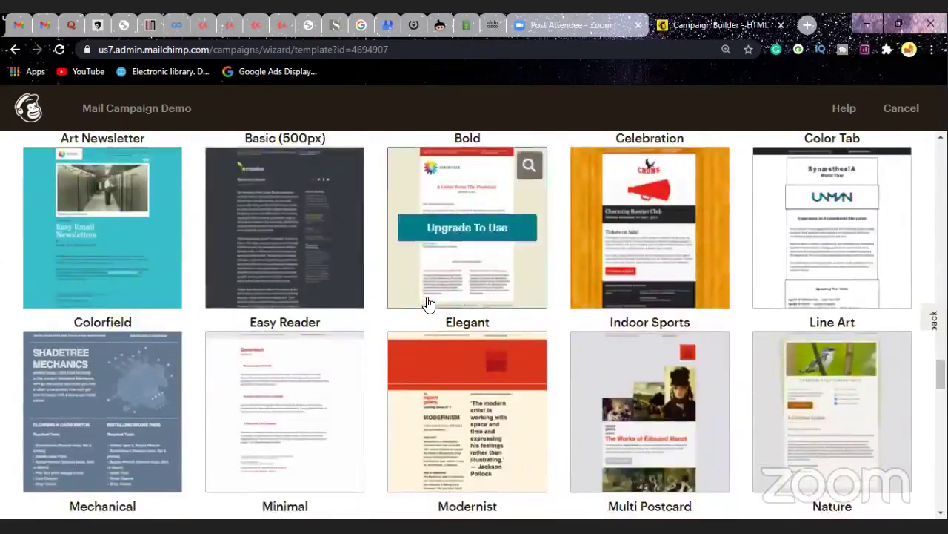
scroll(428, 304, "down", 13)
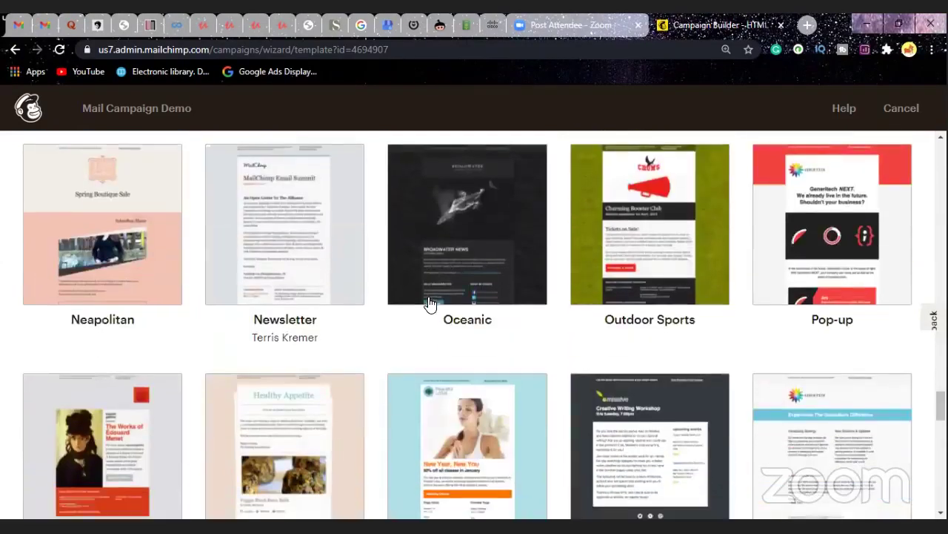
scroll(430, 303, "down", 2)
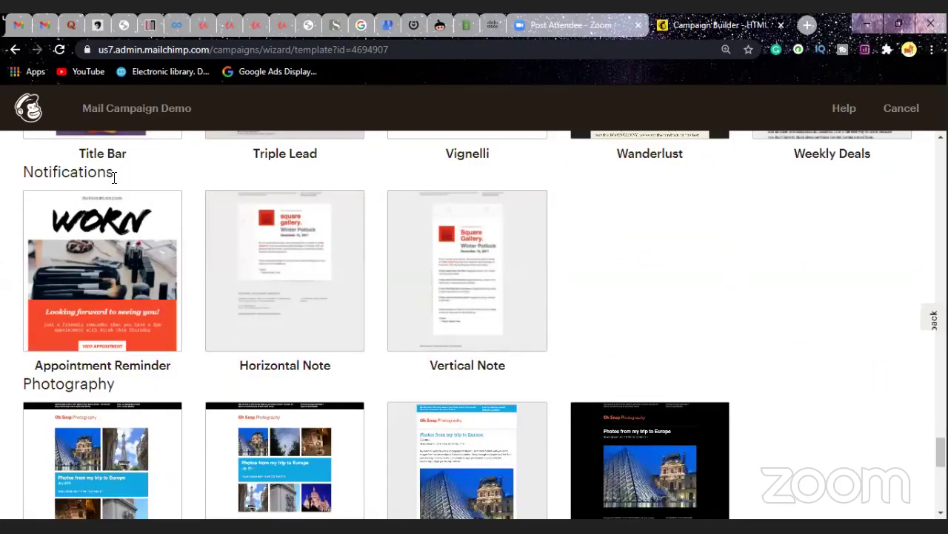
scroll(114, 178, "down", 1)
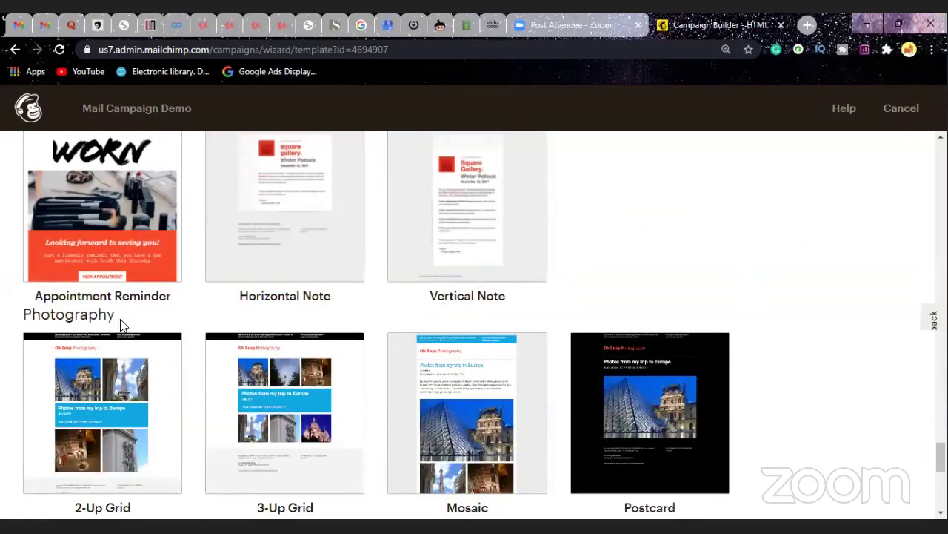
scroll(102, 331, "down", 1)
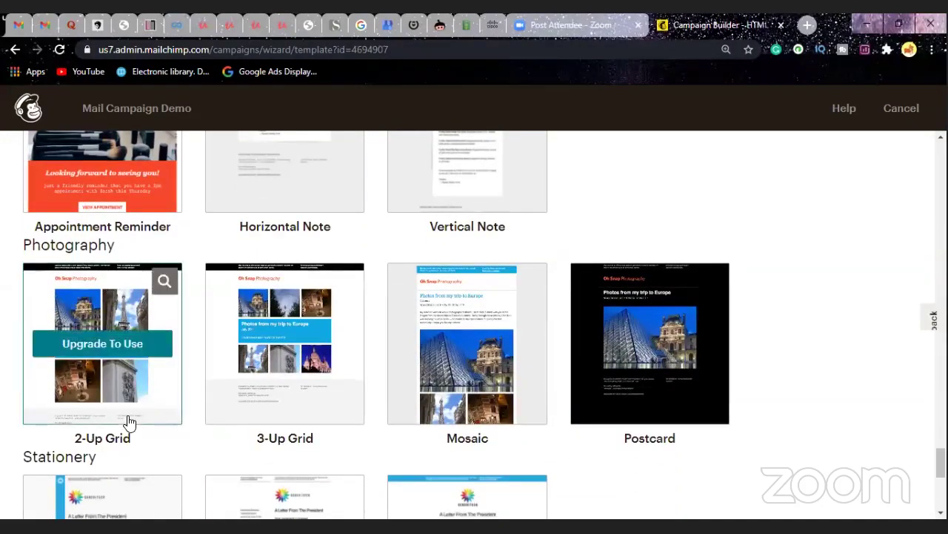
scroll(137, 419, "down", 5)
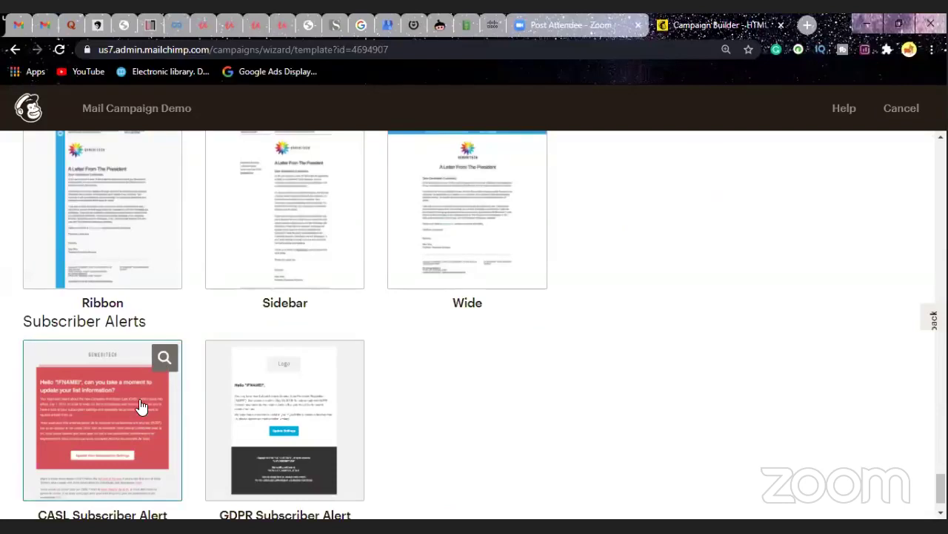
scroll(141, 415, "down", 1)
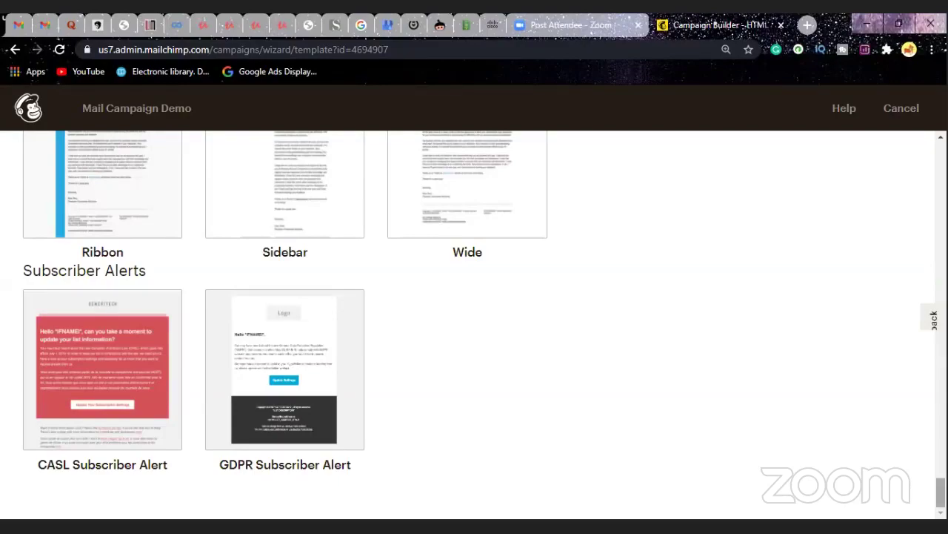
scroll(593, 348, "up", 20)
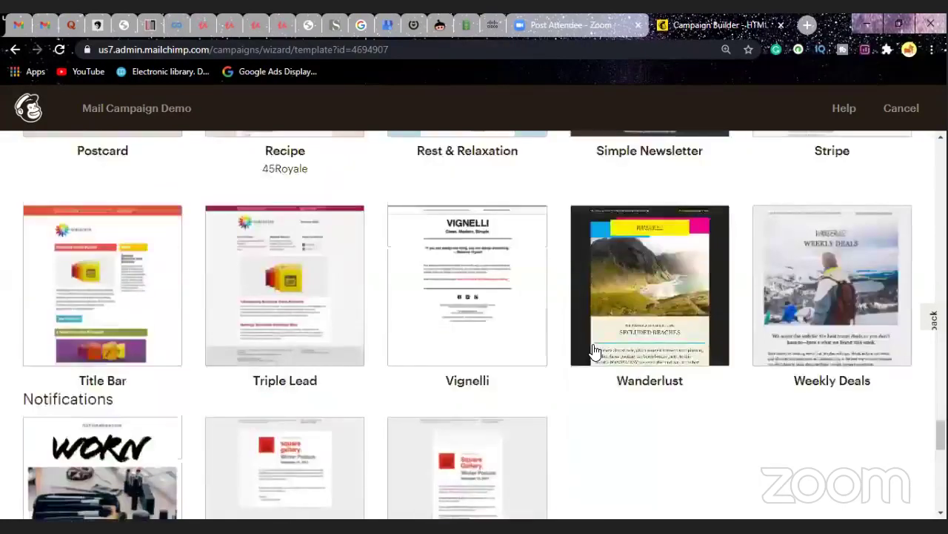
scroll(591, 347, "up", 15)
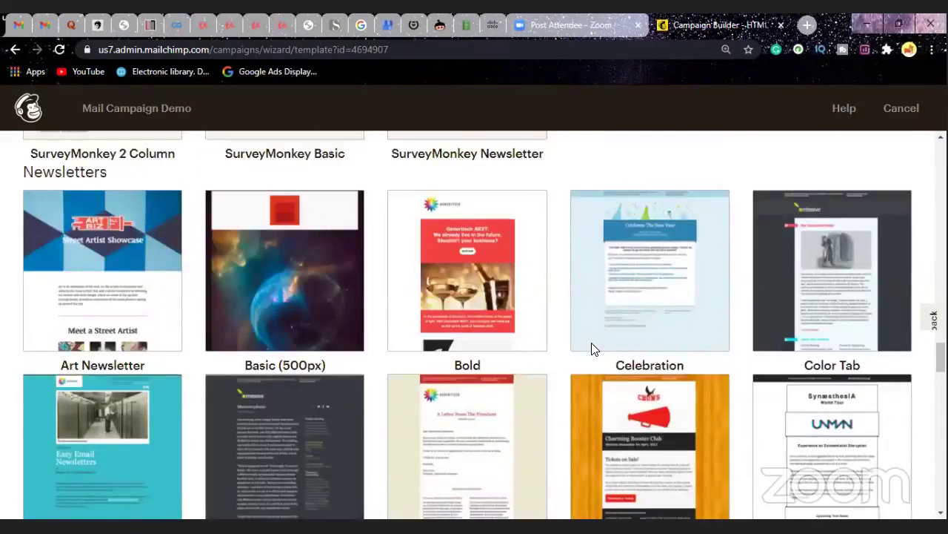
scroll(593, 349, "down", 8)
scroll(592, 348, "up", 7)
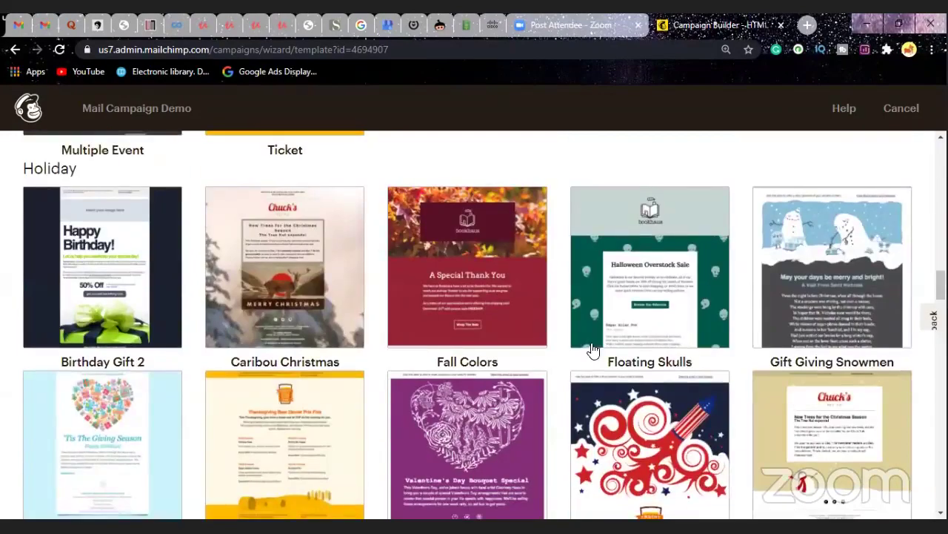
scroll(502, 417, "up", 2)
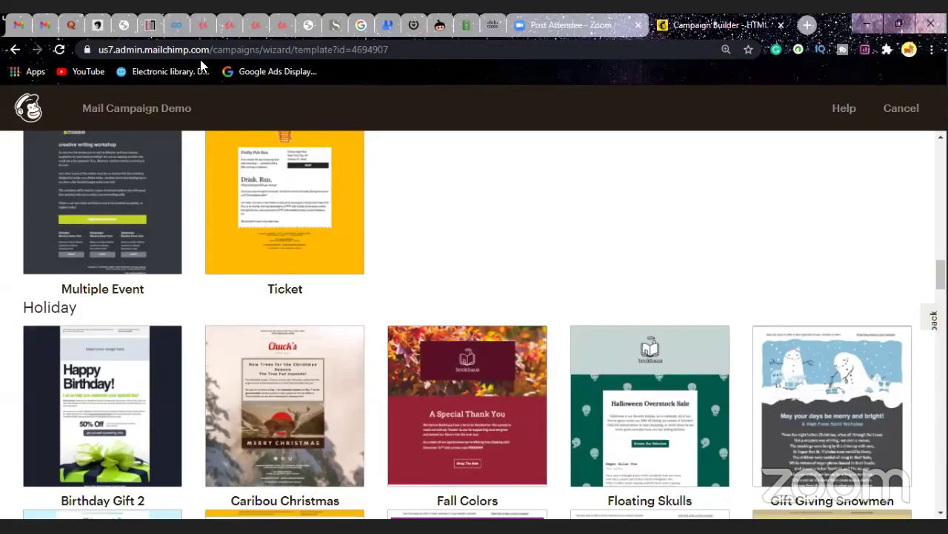
Choose the Fall Colors template from the Holiday section
left_click(479, 419)
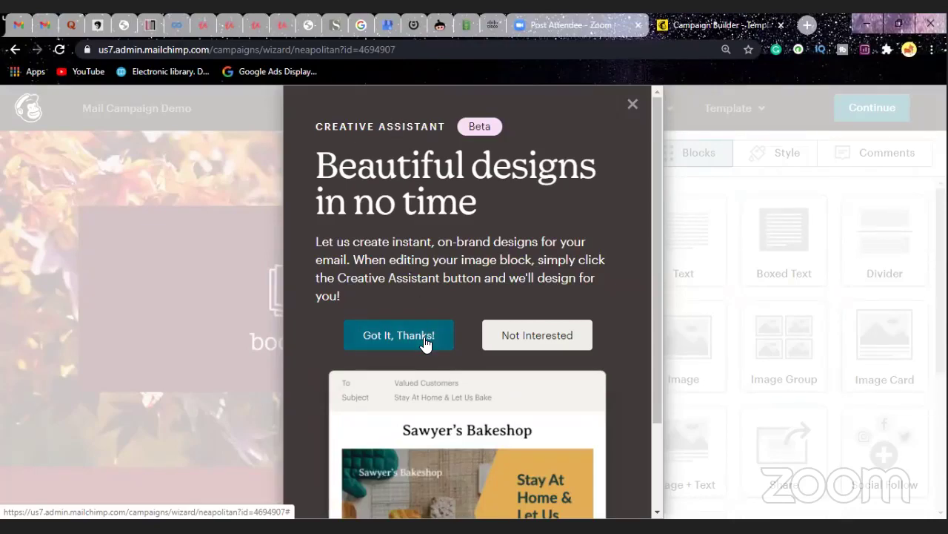
Dismiss the Creative Assistant popup and edit the bookhaus logo image block
left_click(509, 326)
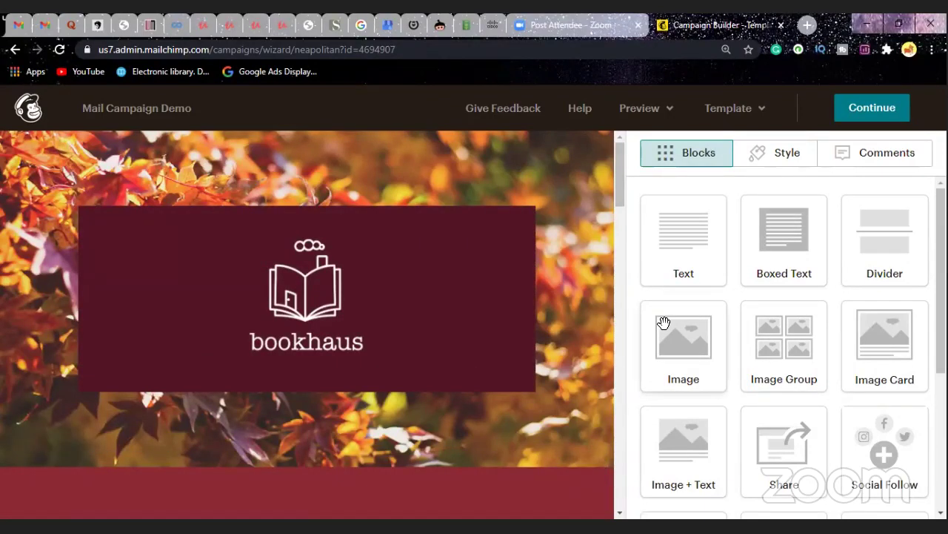
mouse_move(326, 289)
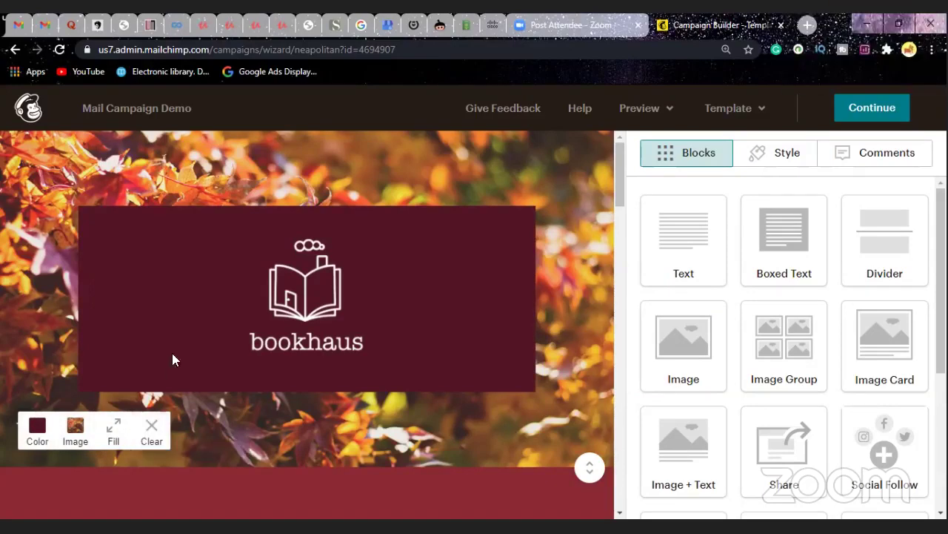
mouse_move(178, 328)
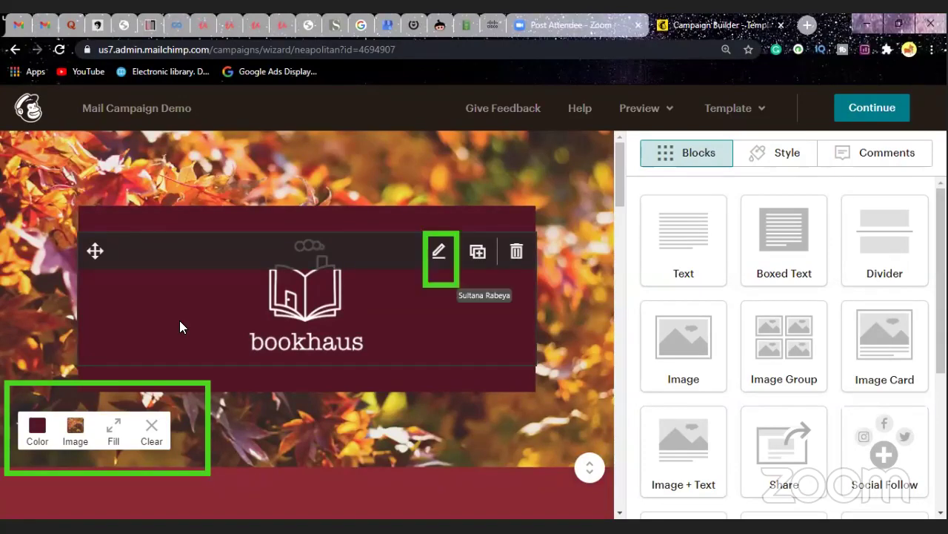
left_click(437, 257)
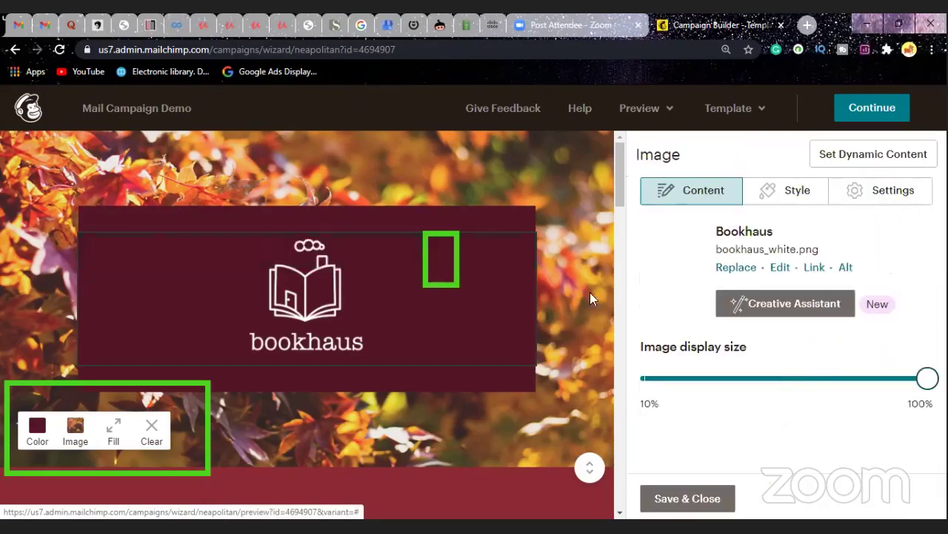
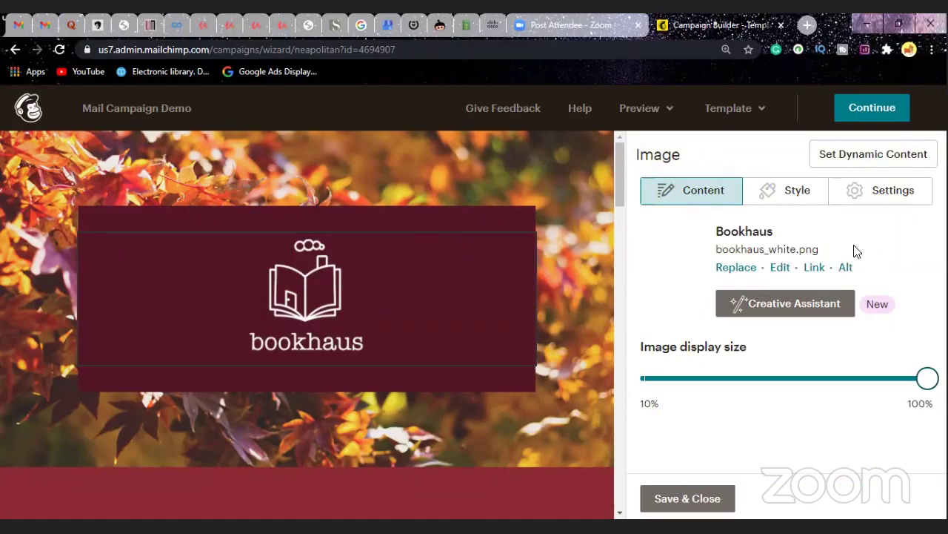
Look over the logo image's editor and border styling, then return to its content settings
left_click(780, 271)
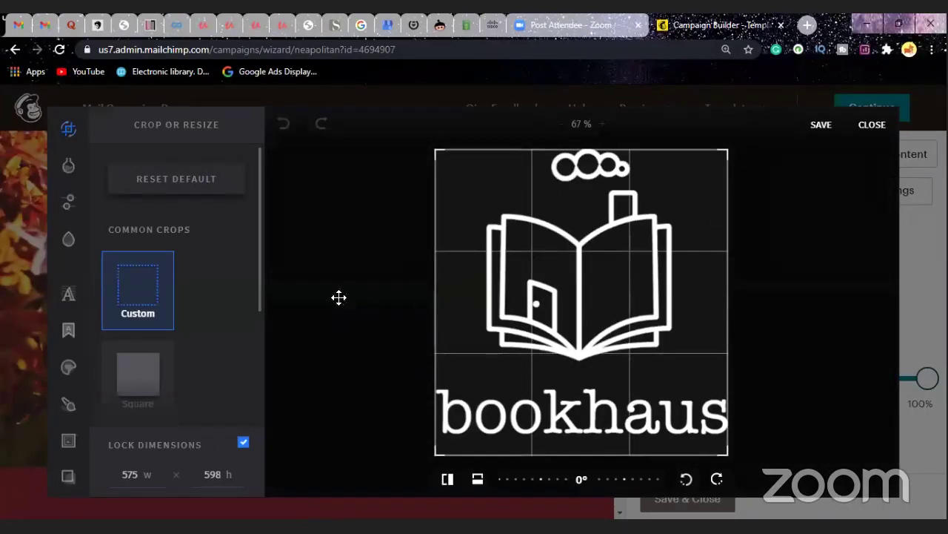
scroll(169, 364, "down", 3)
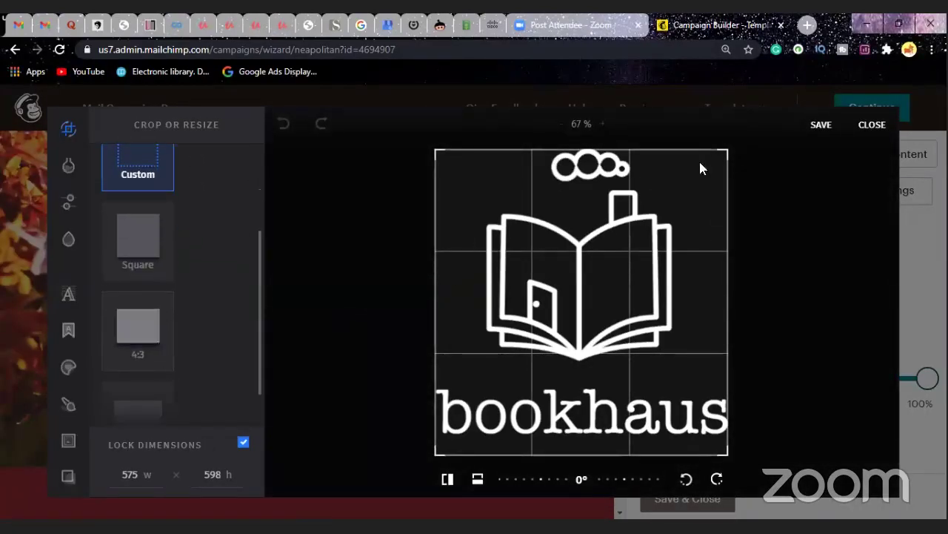
left_click(870, 126)
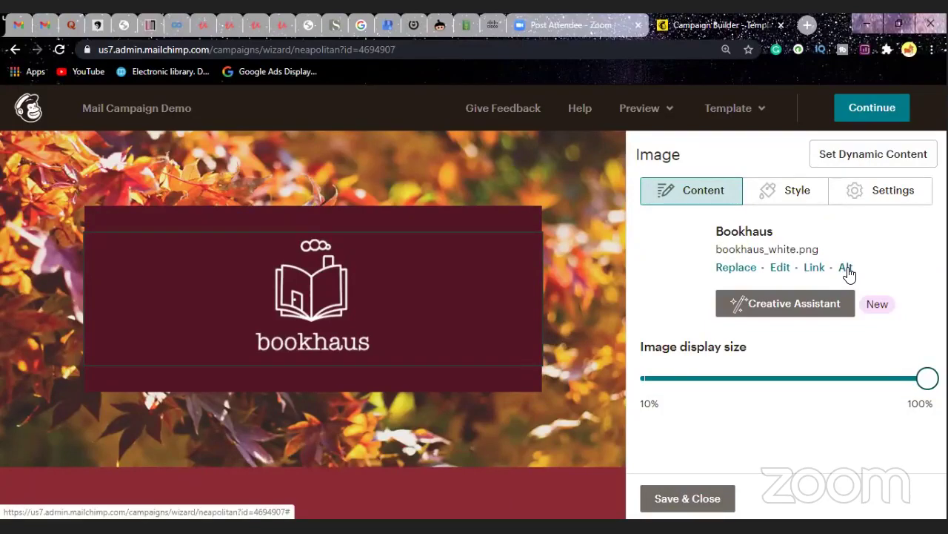
mouse_move(426, 289)
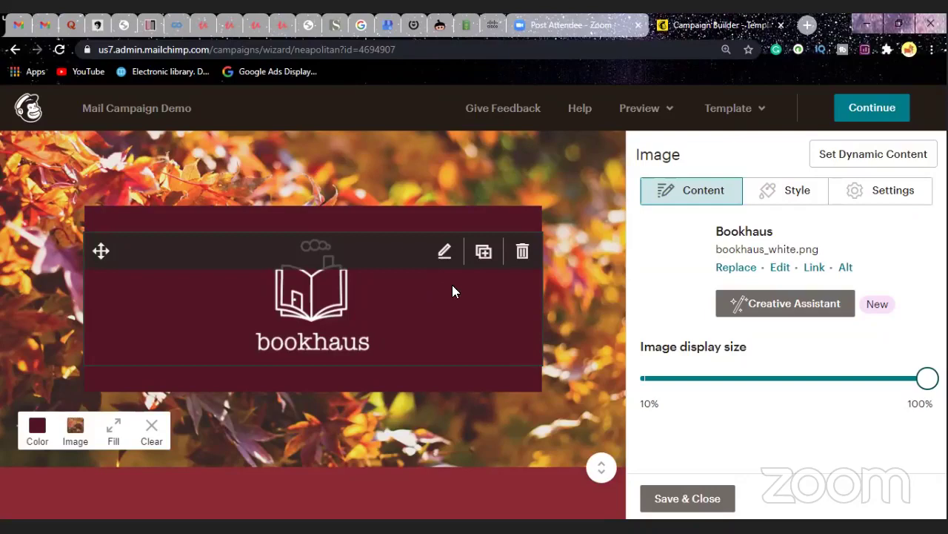
left_click(786, 190)
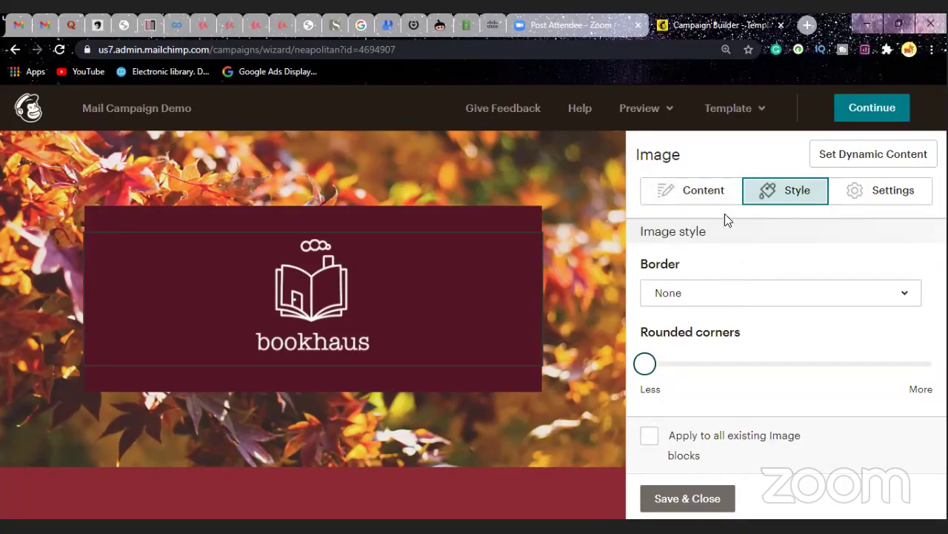
left_click(701, 194)
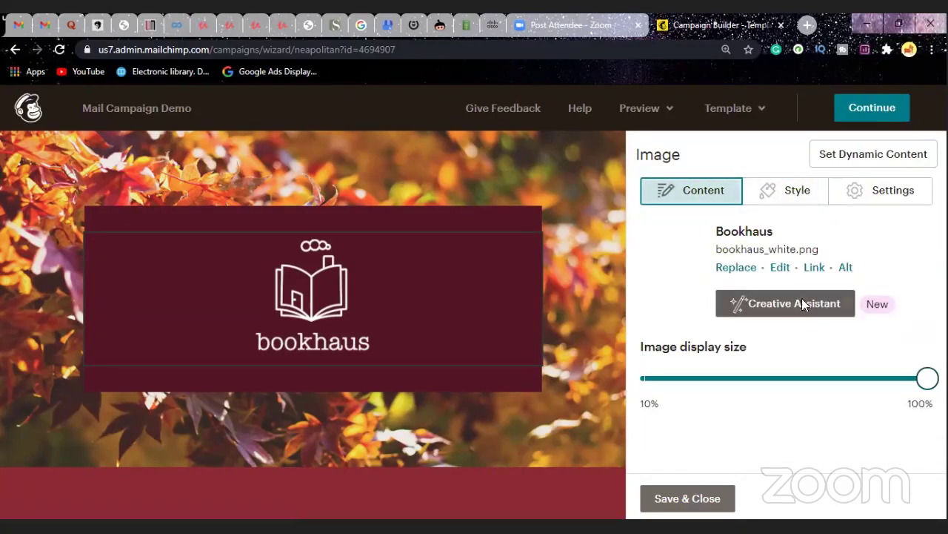
Replace the logo's alt text 'Bookhaus' with 'CTG DM-934 Travel Agency'
left_click(845, 268)
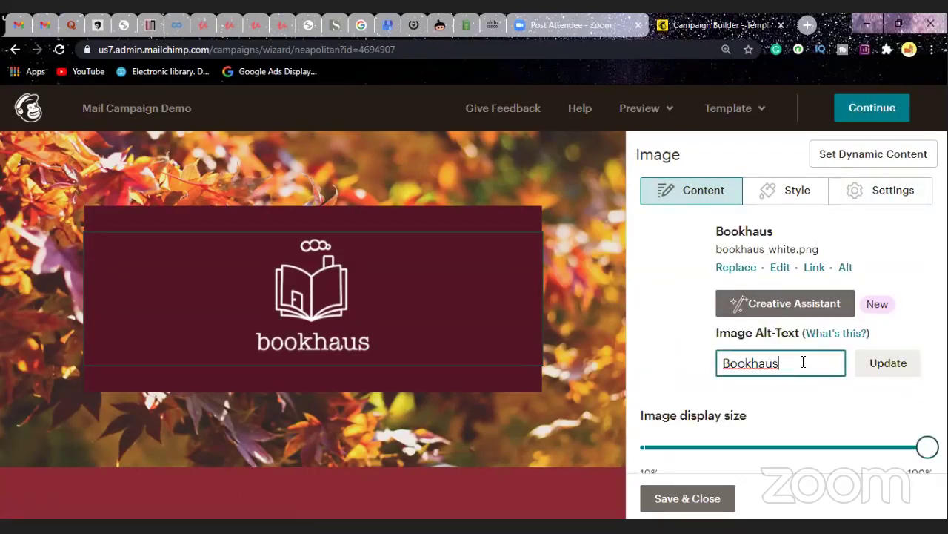
key("BackSpace")
key("BackSpace")
key("BackSpace")
key("BackSpace")
key("BackSpace")
key("BackSpace")
key("BackSpace")
key("BackSpace")
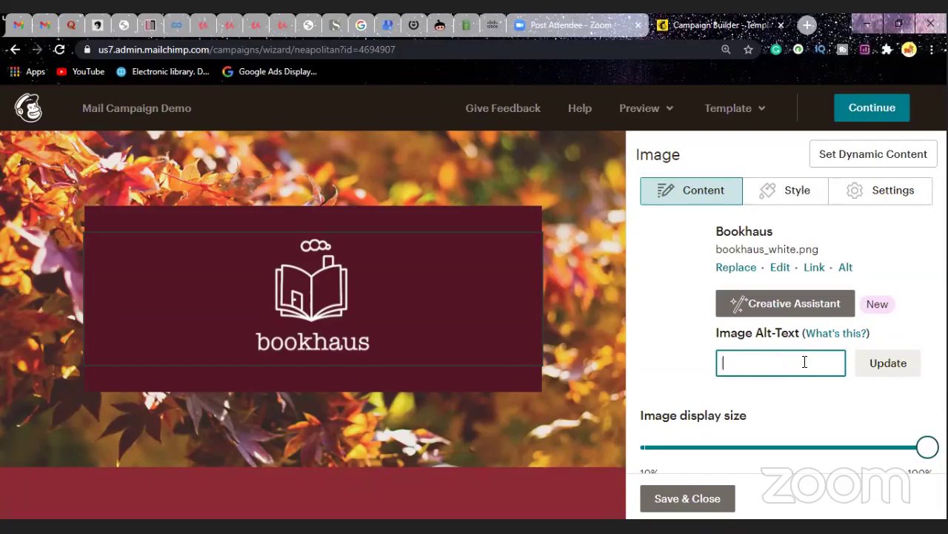
type("CTG DM-935")
key("BackSpace")
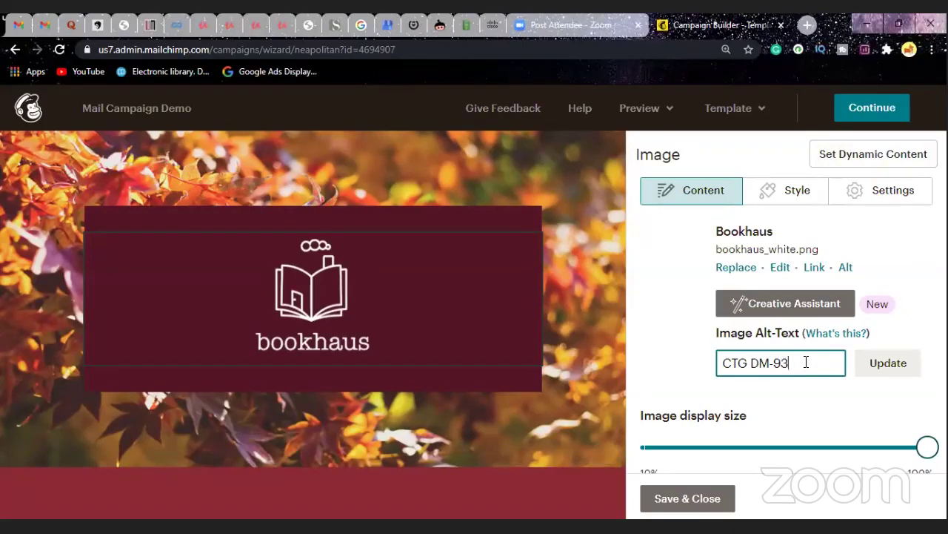
type("4 Travel Agency")
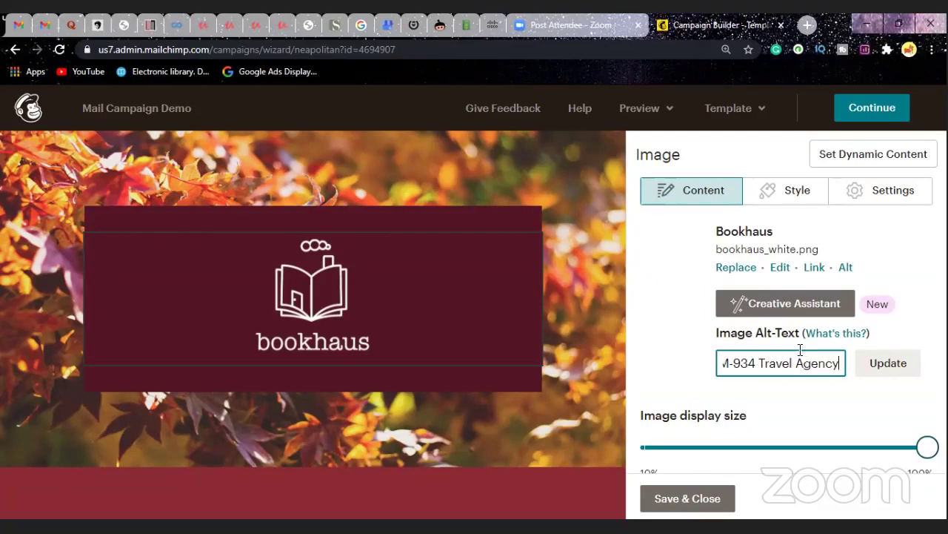
Open the logo image's link settings with Web address as the link target
left_click(811, 270)
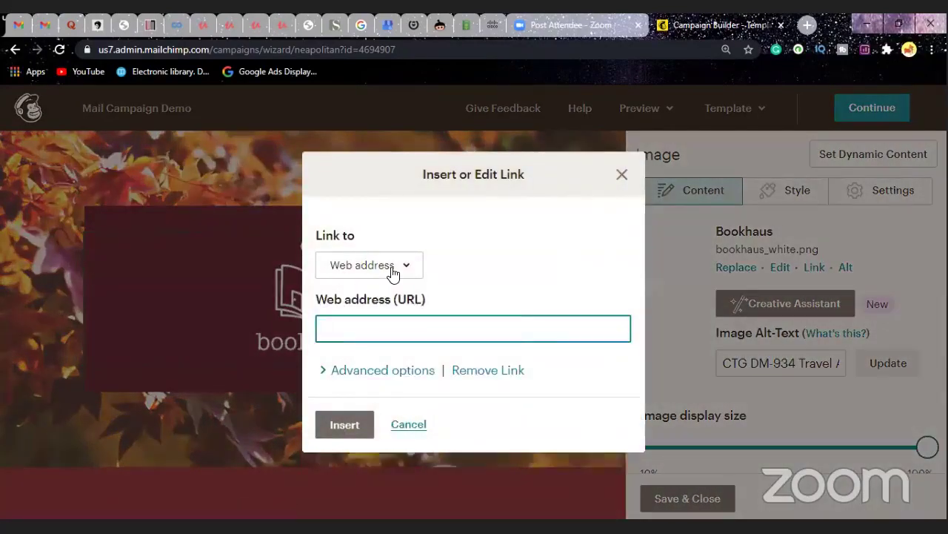
left_click(394, 268)
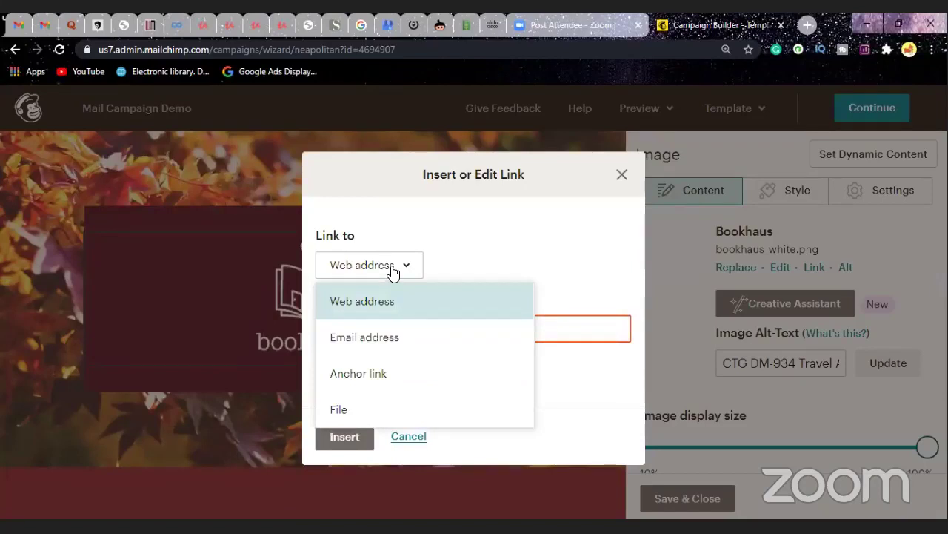
left_click(397, 301)
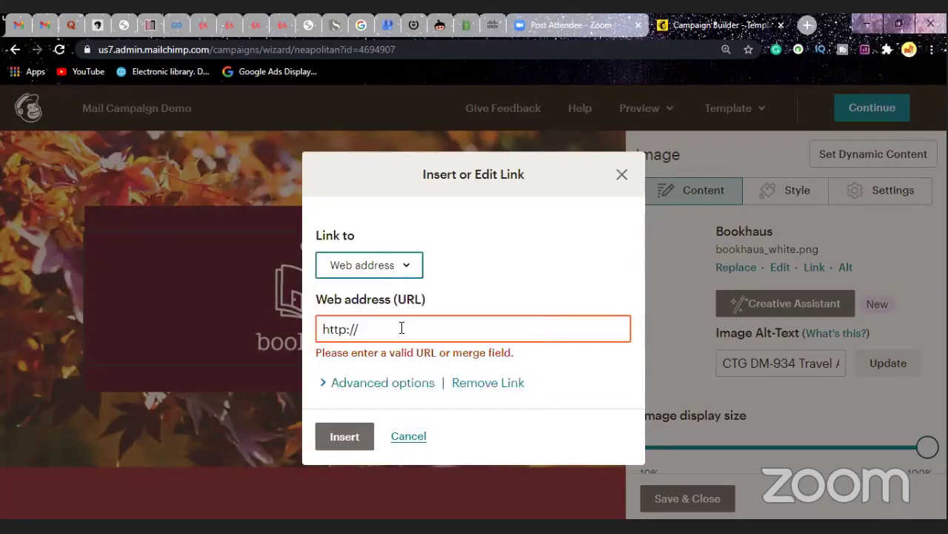
Open a new blank browser tab, keeping Web address selected in the logo's link dialog
left_click(806, 23)
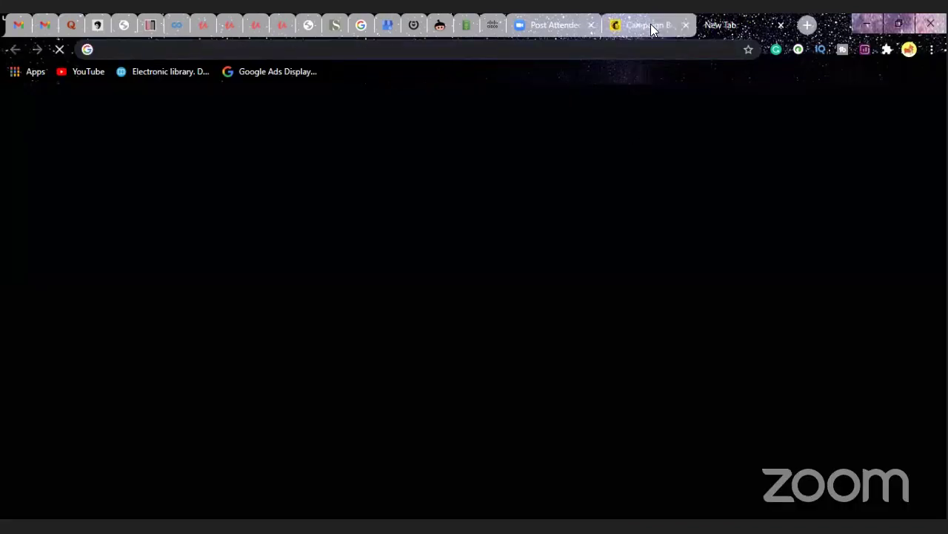
key("ctrl+shift+Tab")
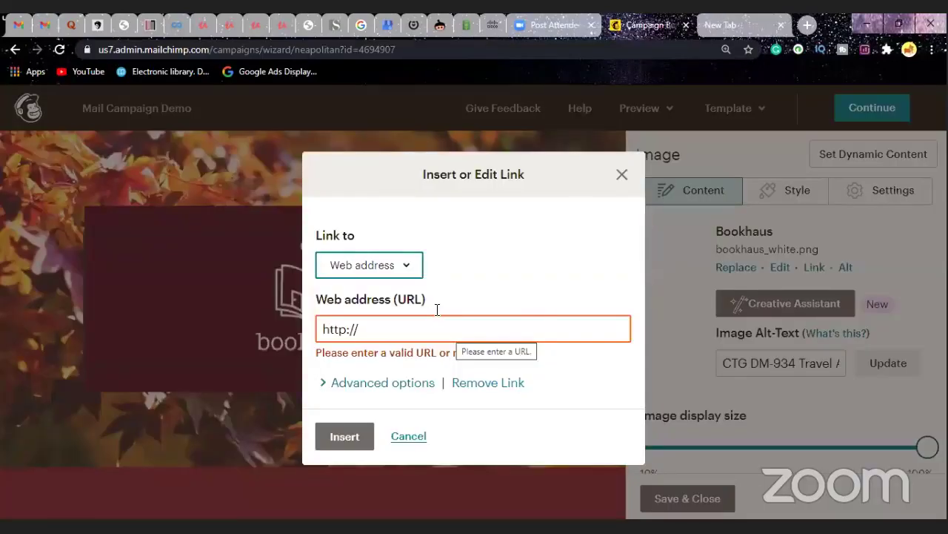
left_click(412, 268)
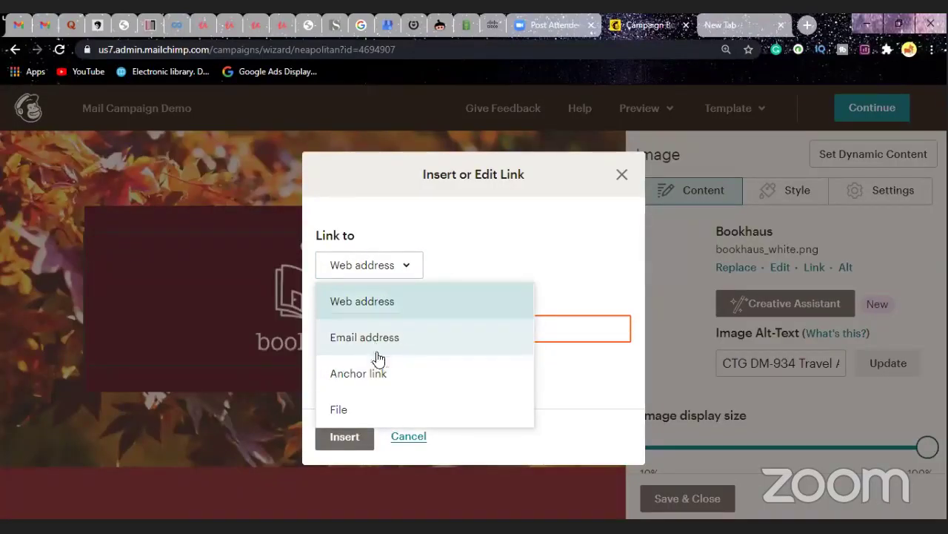
left_click(407, 268)
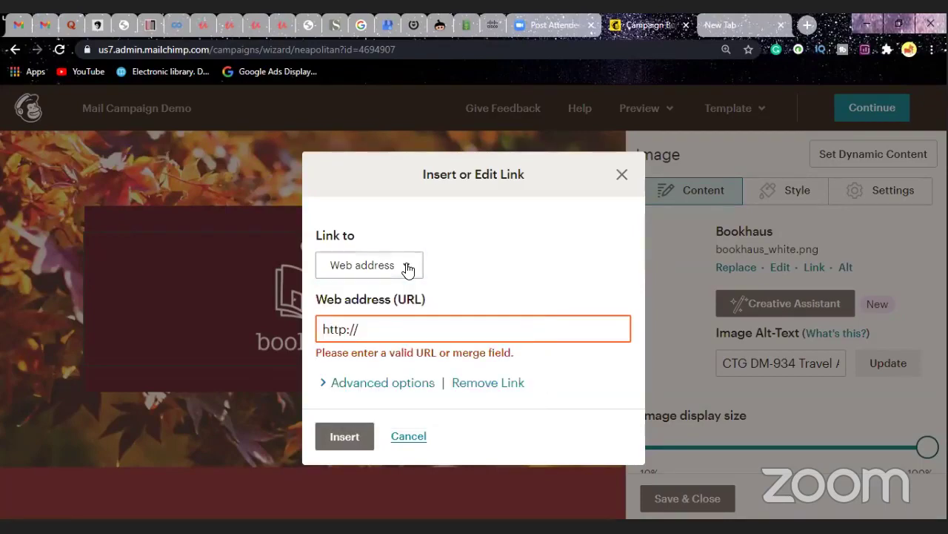
left_click(702, 30)
Open the eshebabd.xyz WordPress admin and copy the site's address from the address bar
left_click(618, 467)
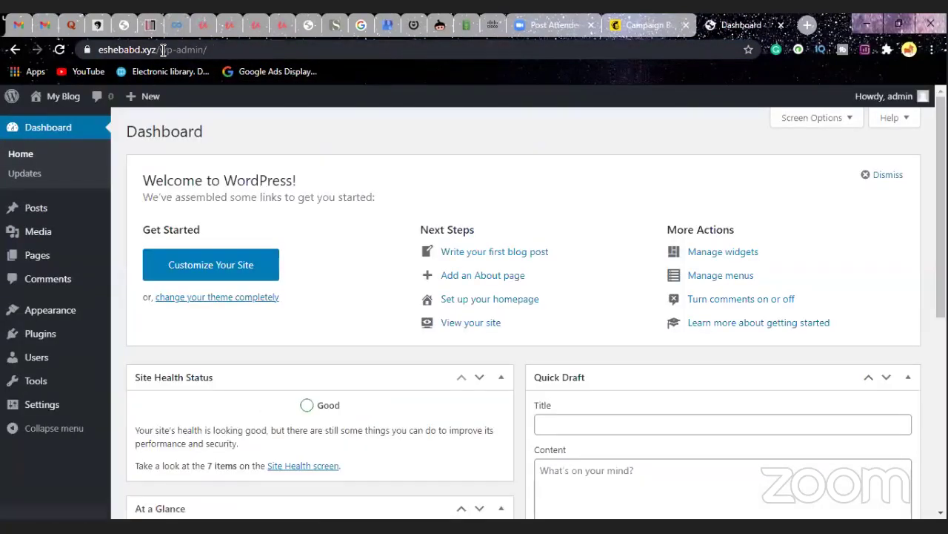
left_click_drag(162, 50, 93, 50)
right_click(122, 48)
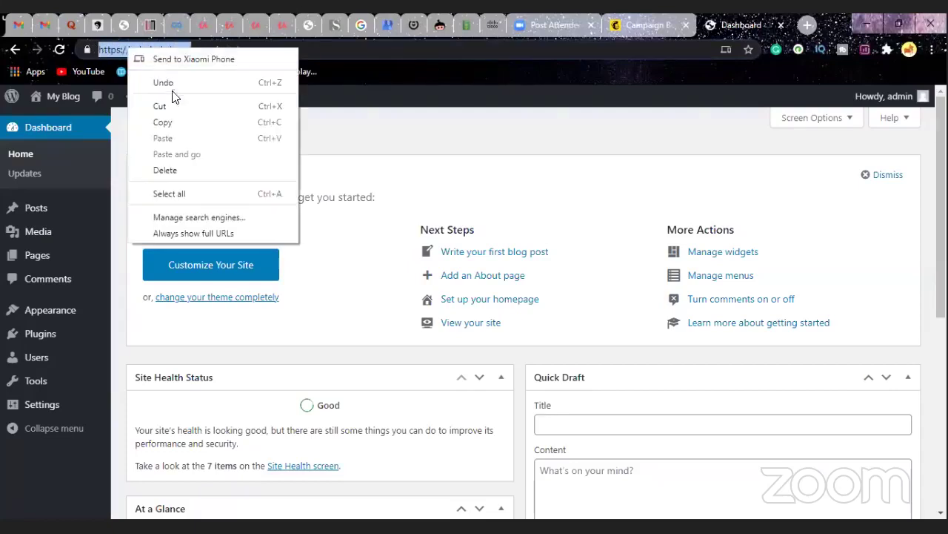
left_click(172, 120)
left_click(657, 23)
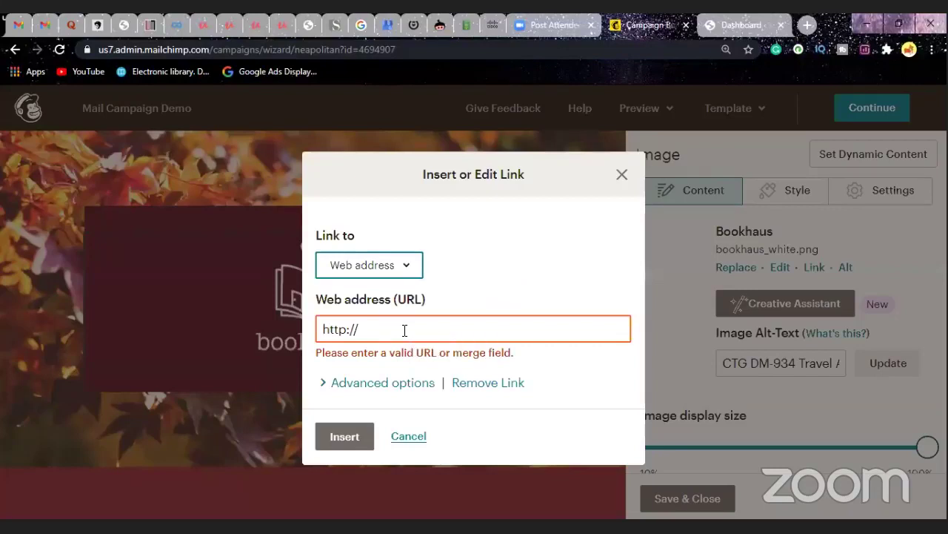
left_click(405, 330)
key("BackSpace")
key("BackSpace")
key("BackSpace")
key("BackSpace")
key("BackSpace")
key("BackSpace")
key("BackSpace")
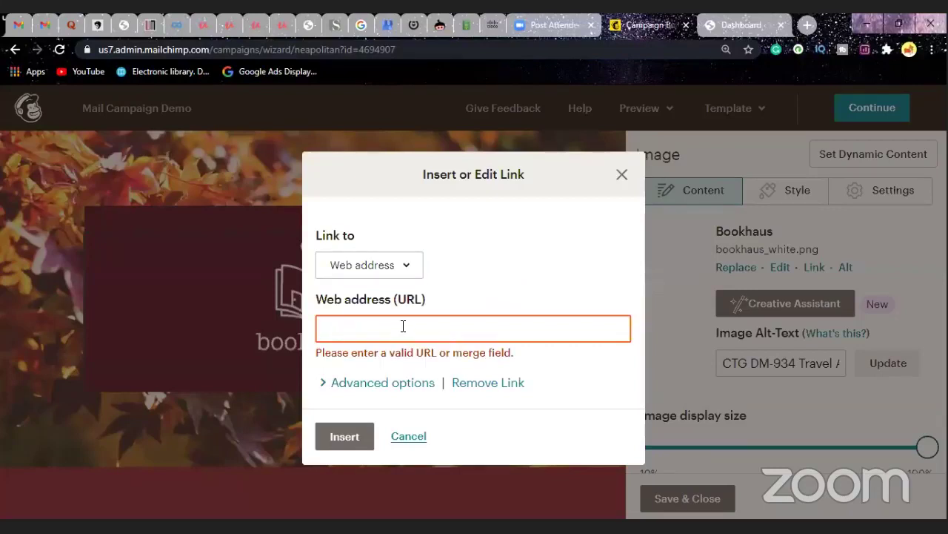
key("ctrl+v")
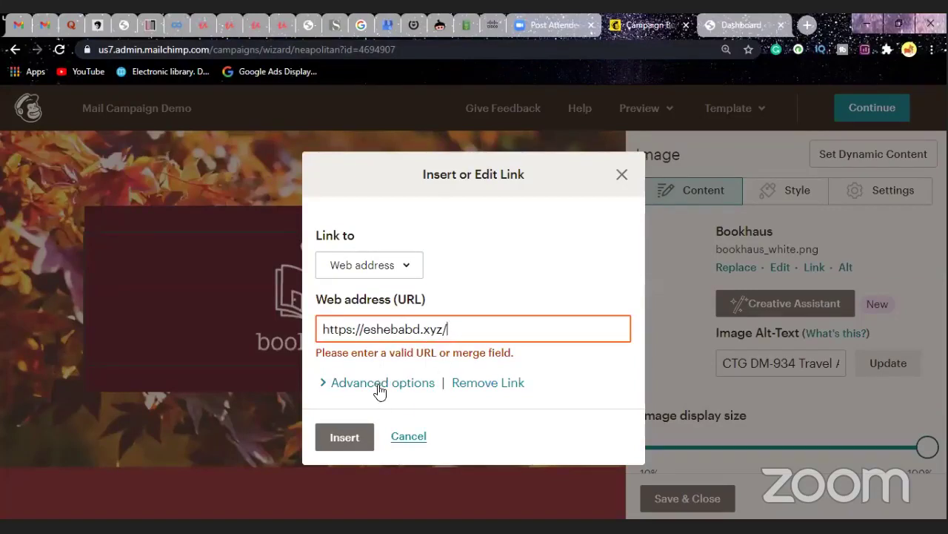
left_click(359, 438)
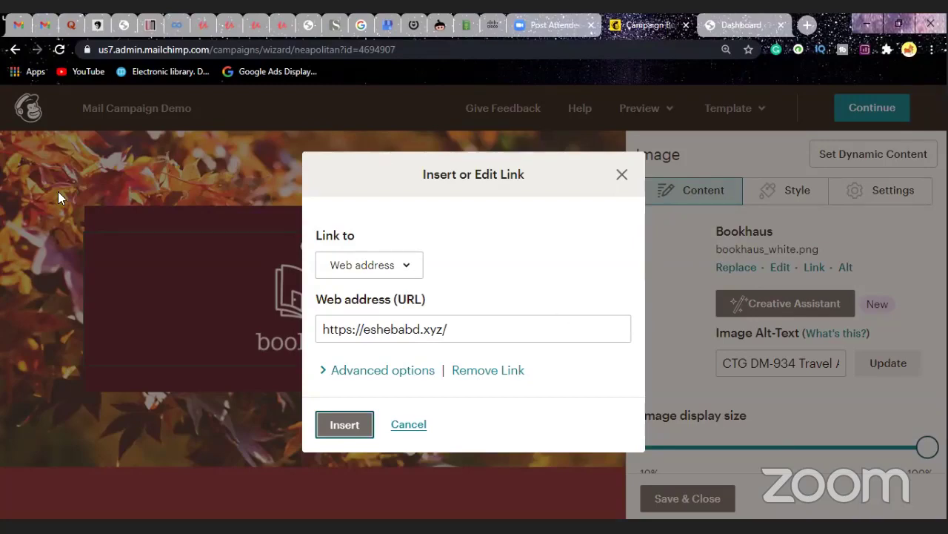
left_click(492, 330)
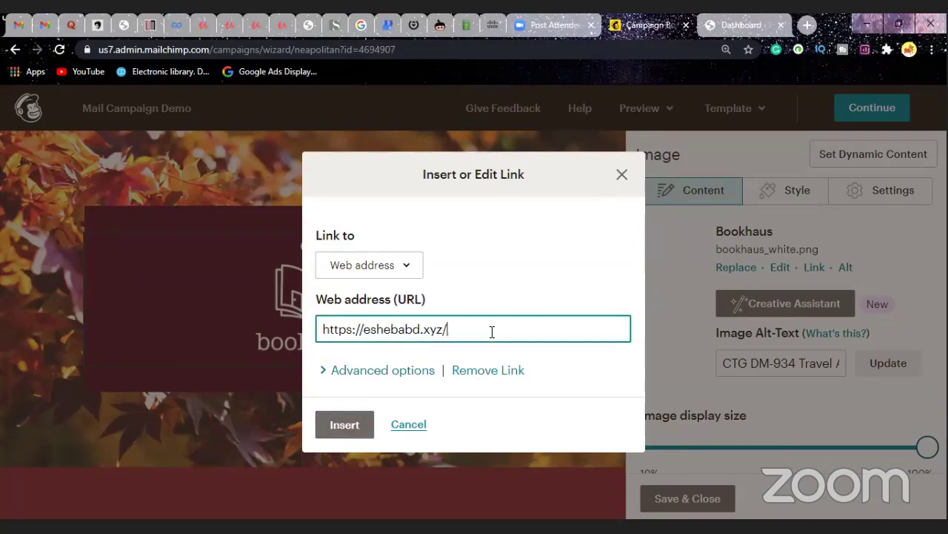
left_click(356, 423)
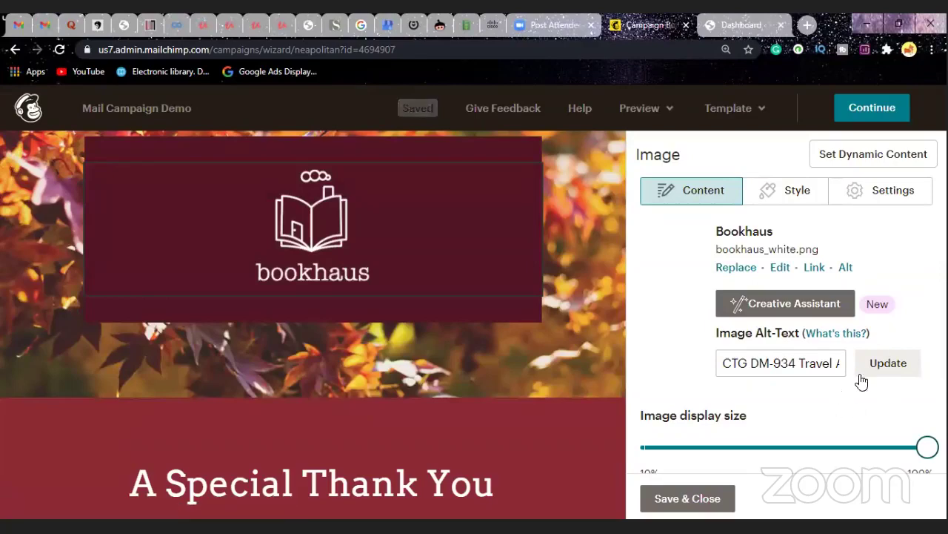
Shrink the logo header to about half its display size
scroll(805, 364, "down", 1)
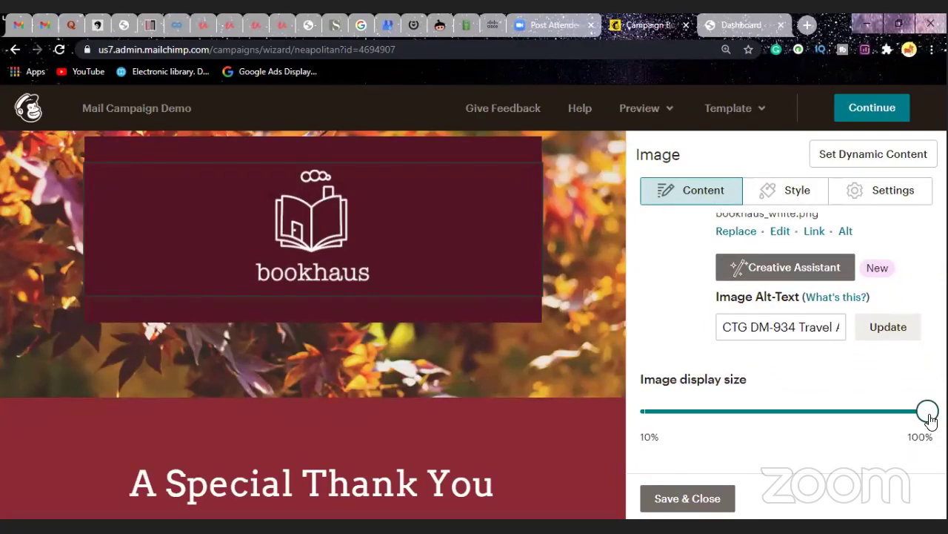
left_click_drag(850, 432, 932, 417)
scroll(856, 355, "up", 1)
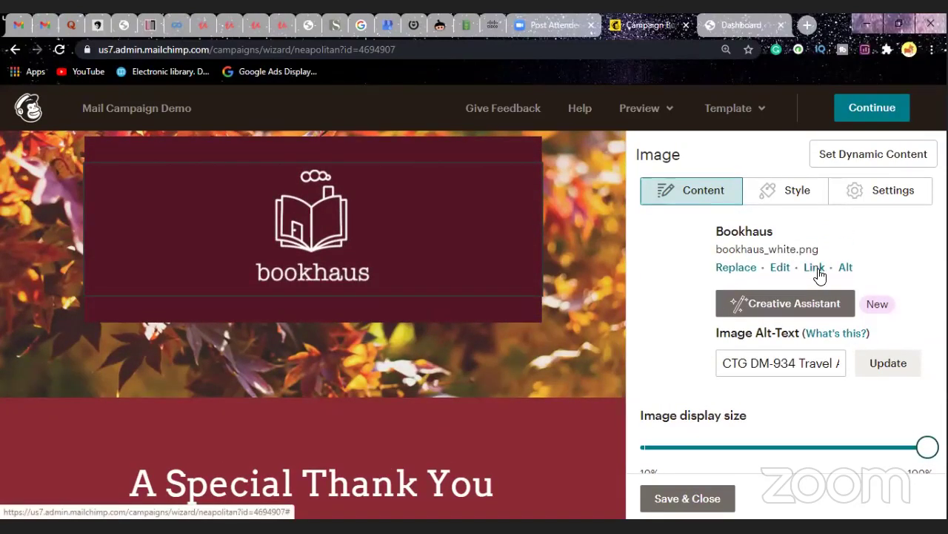
scroll(800, 296, "down", 1)
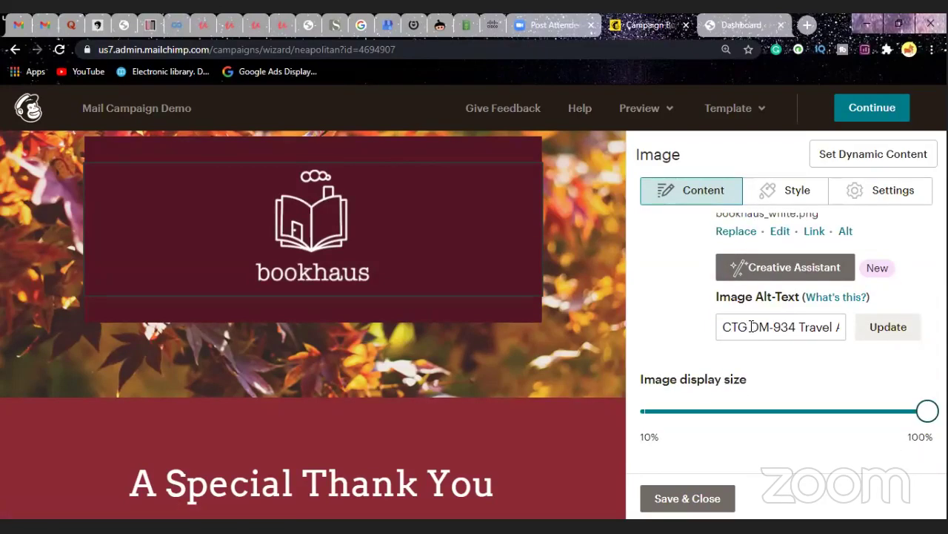
scroll(752, 326, "up", 1)
Give the logo a 20px dashed border with rounded corners and save the styling
left_click(778, 197)
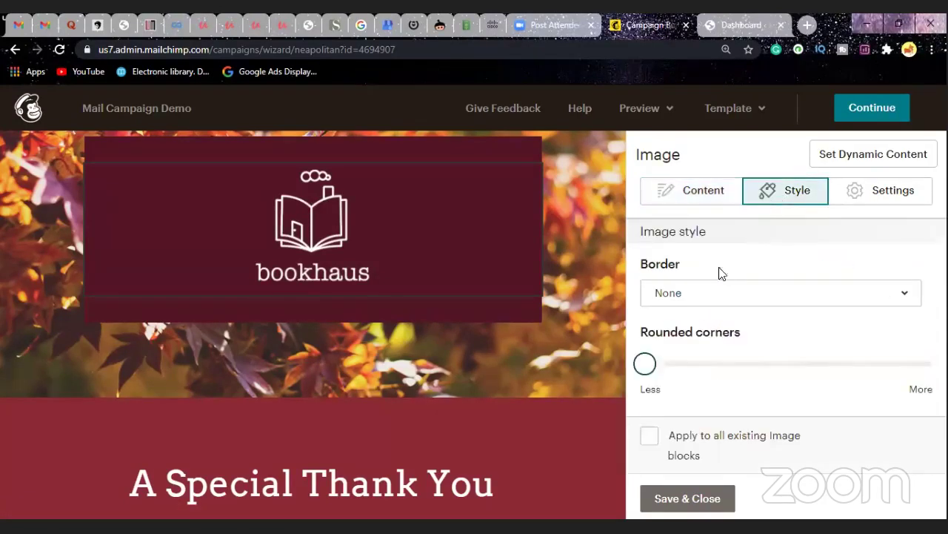
left_click(712, 293)
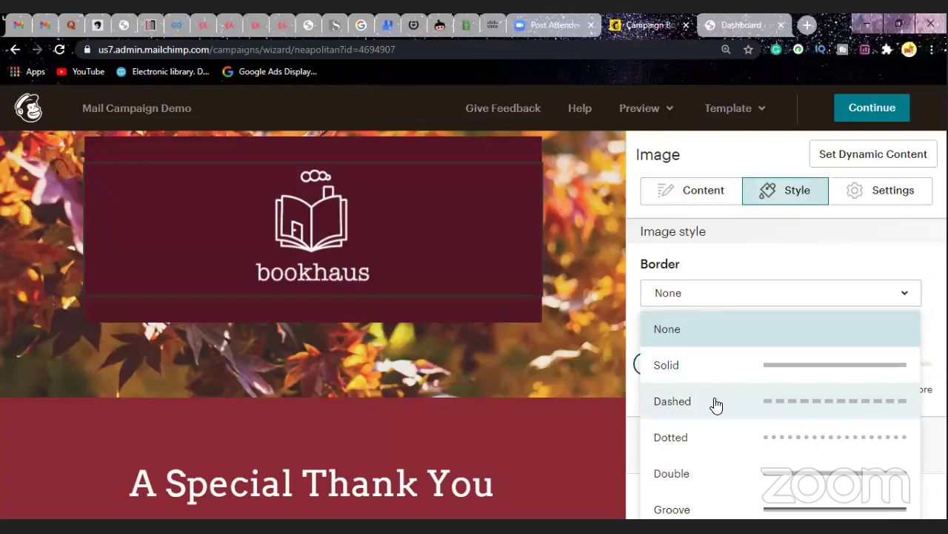
left_click(672, 401)
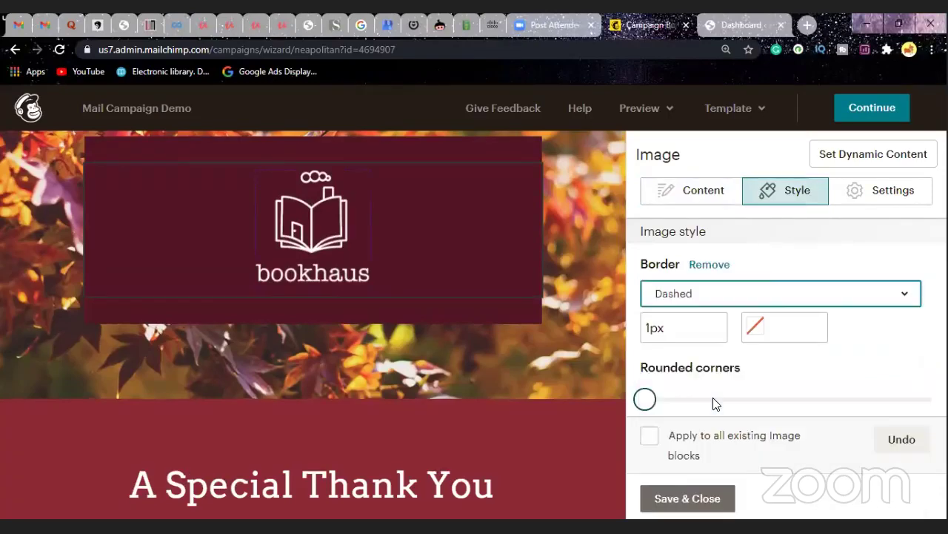
scroll(726, 385, "down", 1)
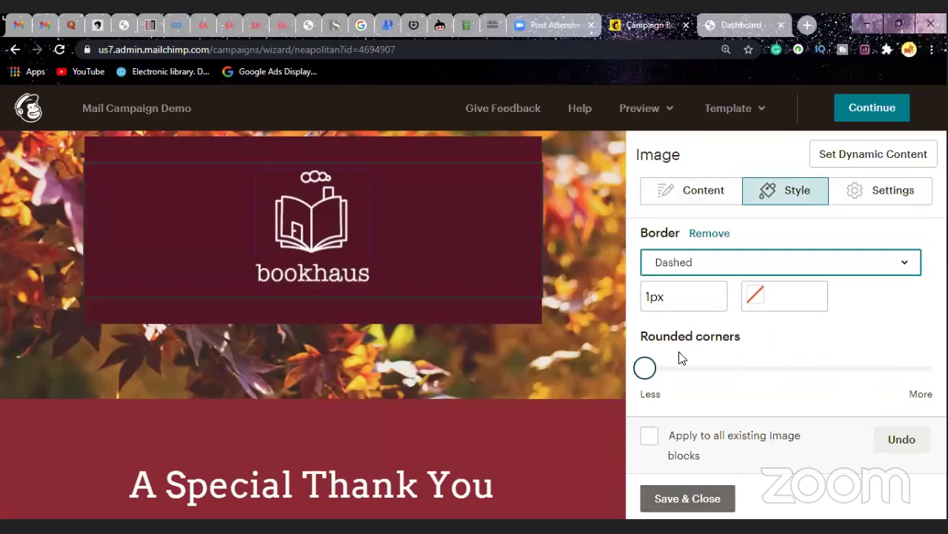
left_click(684, 297)
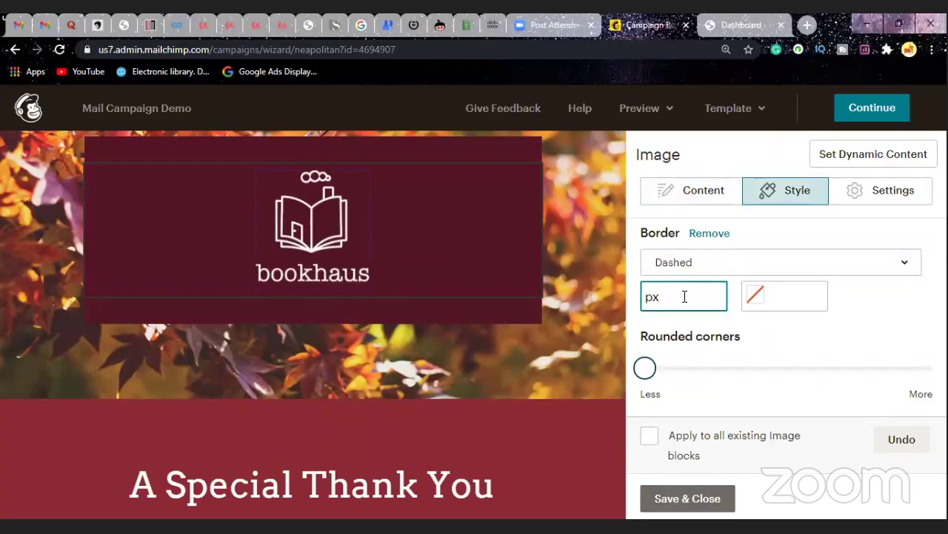
type("20")
left_click(779, 295)
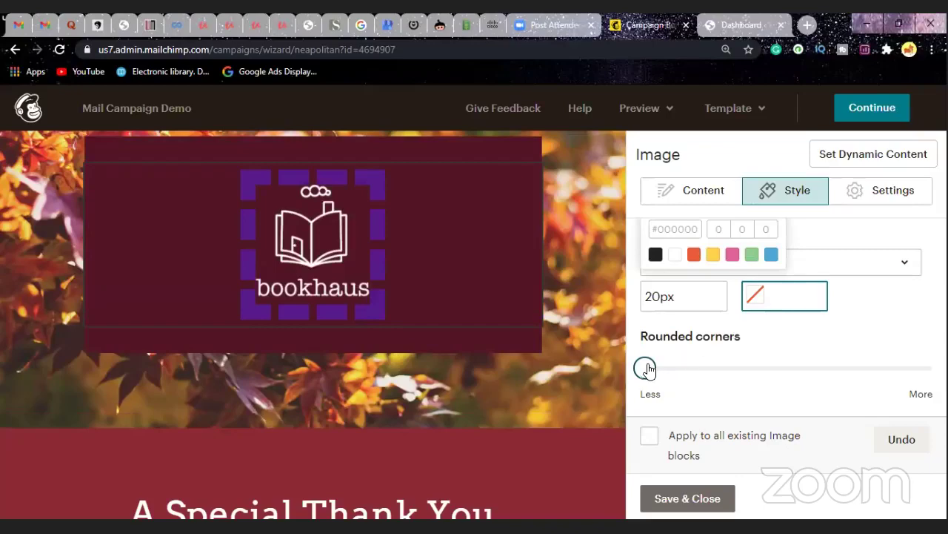
left_click_drag(645, 368, 713, 370)
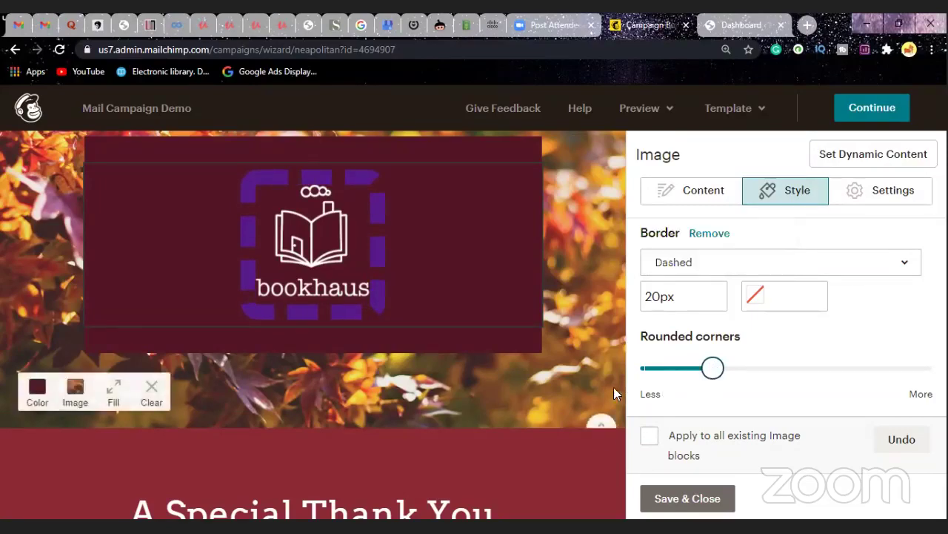
left_click(677, 498)
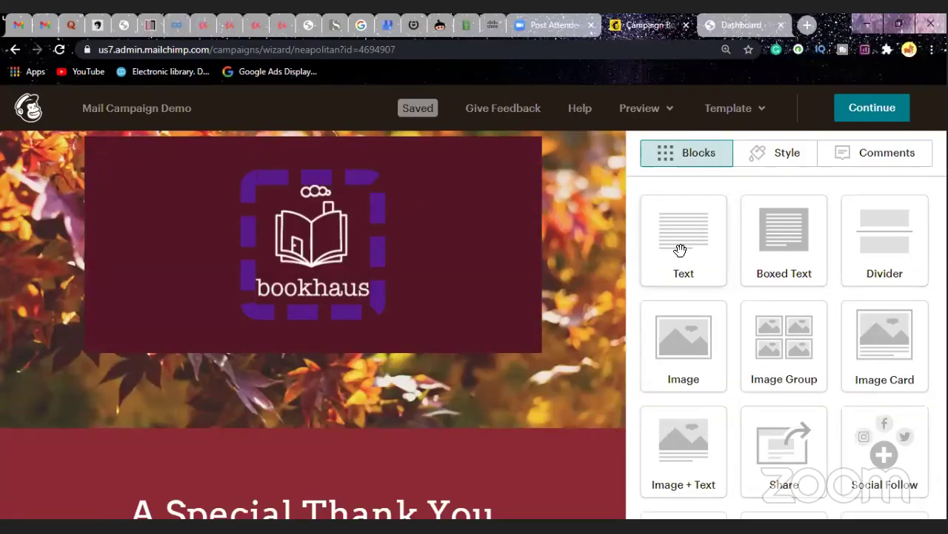
After a trial text-block drag, reopen the bookhaus_white.png logo's image settings
scroll(726, 292, "down", 2)
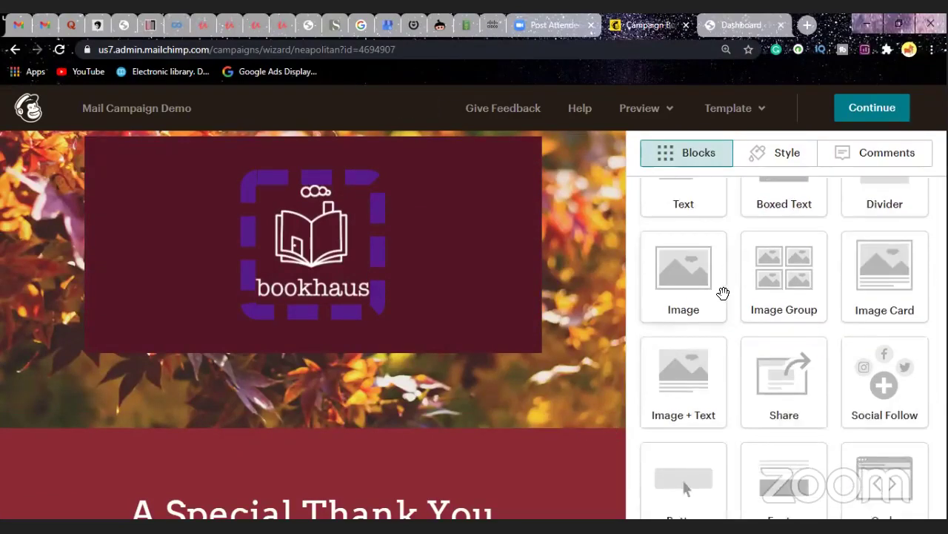
scroll(704, 281, "up", 2)
left_click_drag(677, 245, 546, 198)
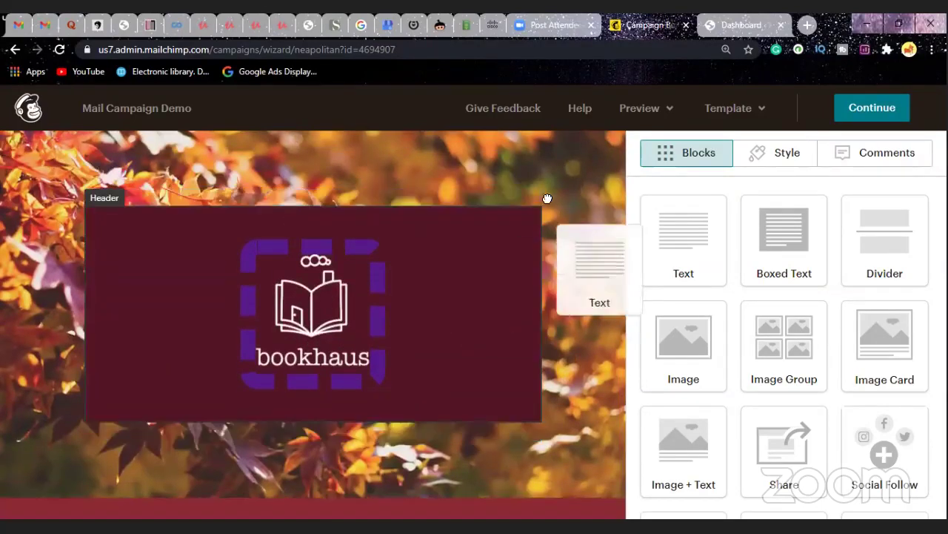
scroll(504, 326, "down", 3)
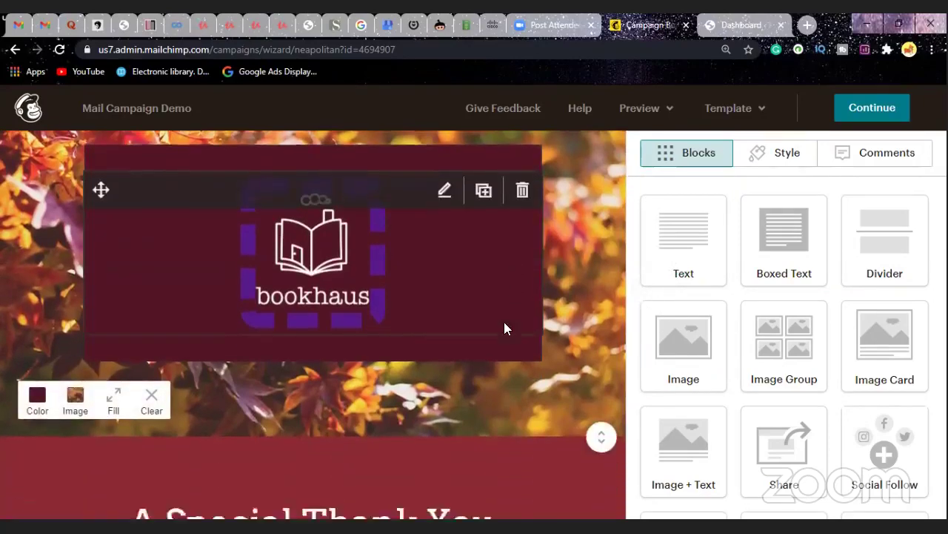
scroll(487, 314, "up", 3)
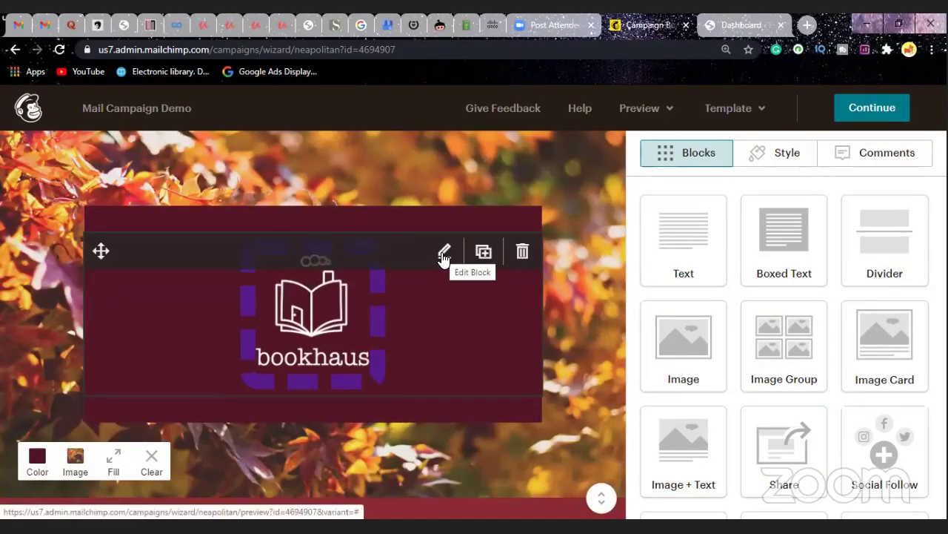
left_click(329, 360)
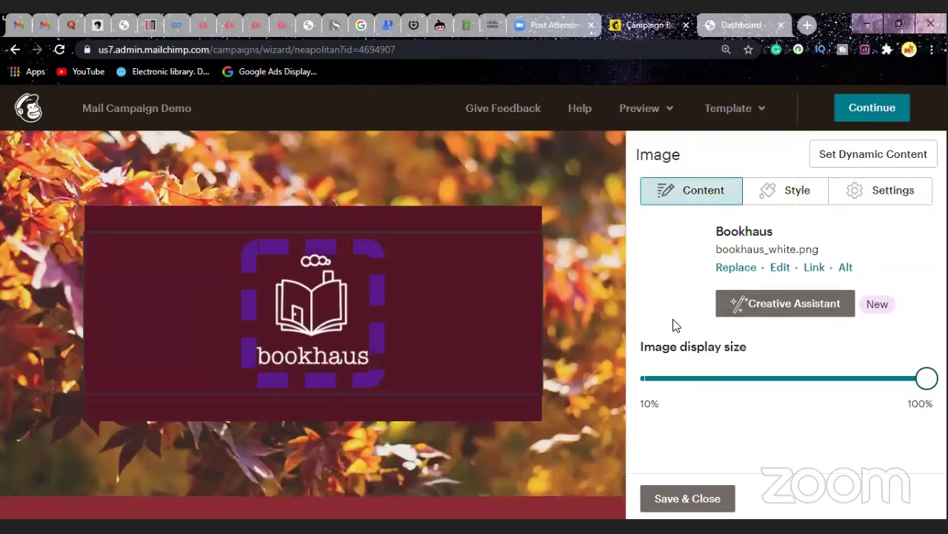
Align the logo Left, toggle Edge to edge on and back off, and save
left_click(867, 194)
left_click(745, 289)
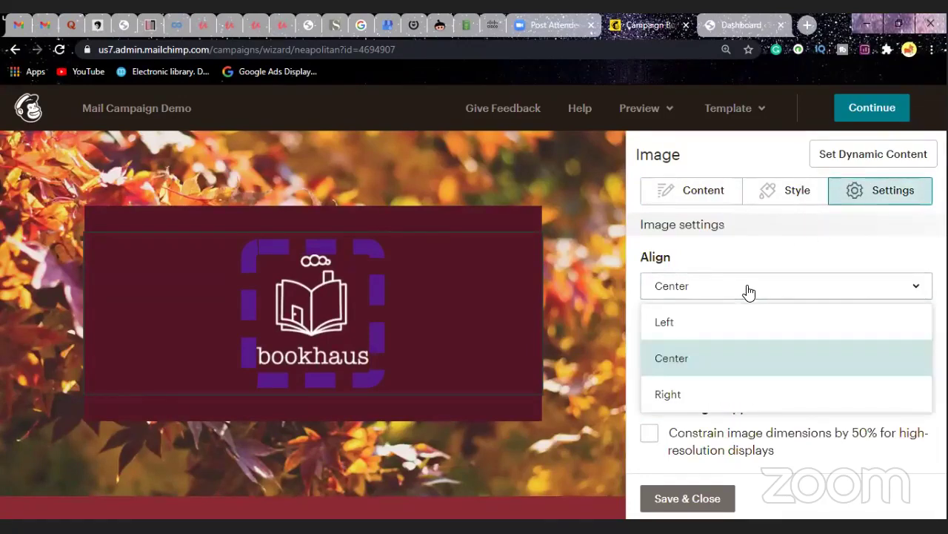
left_click(718, 324)
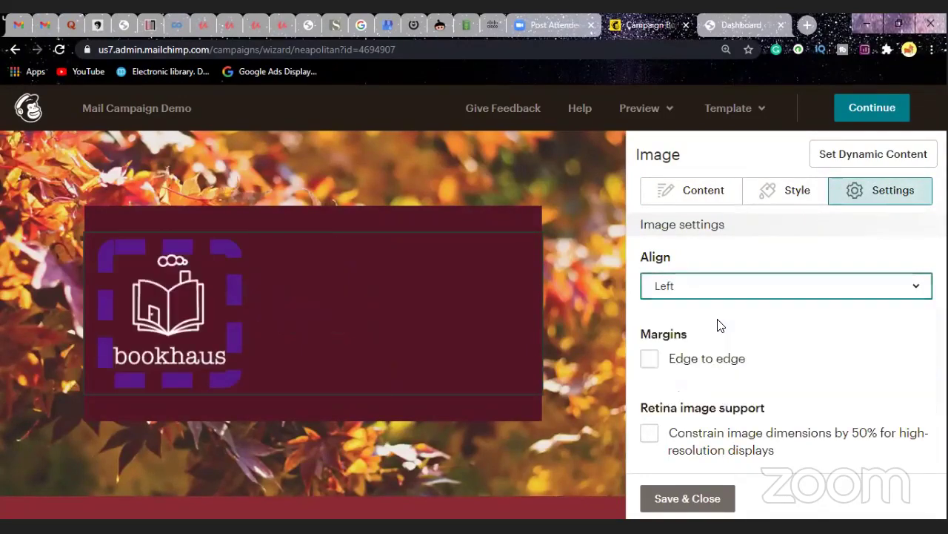
scroll(711, 326, "down", 1)
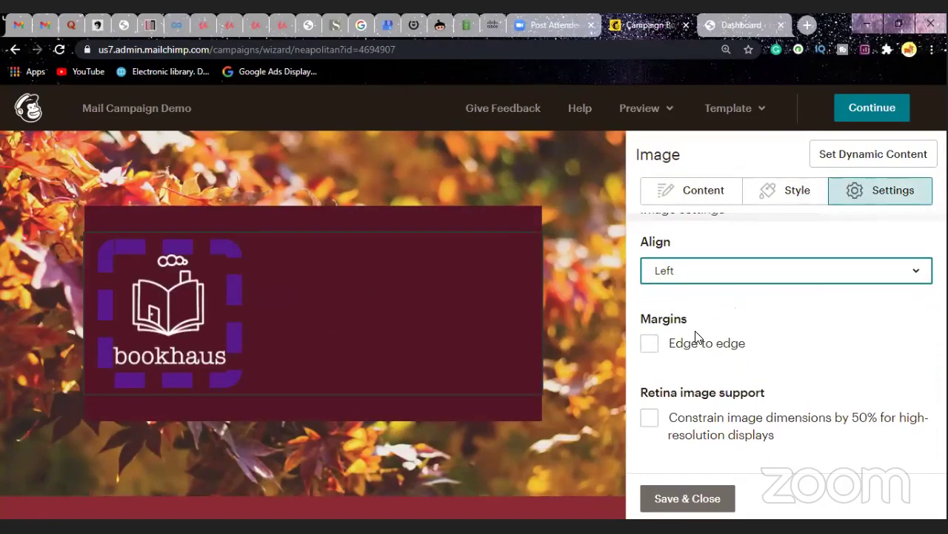
left_click(648, 347)
left_click(650, 345)
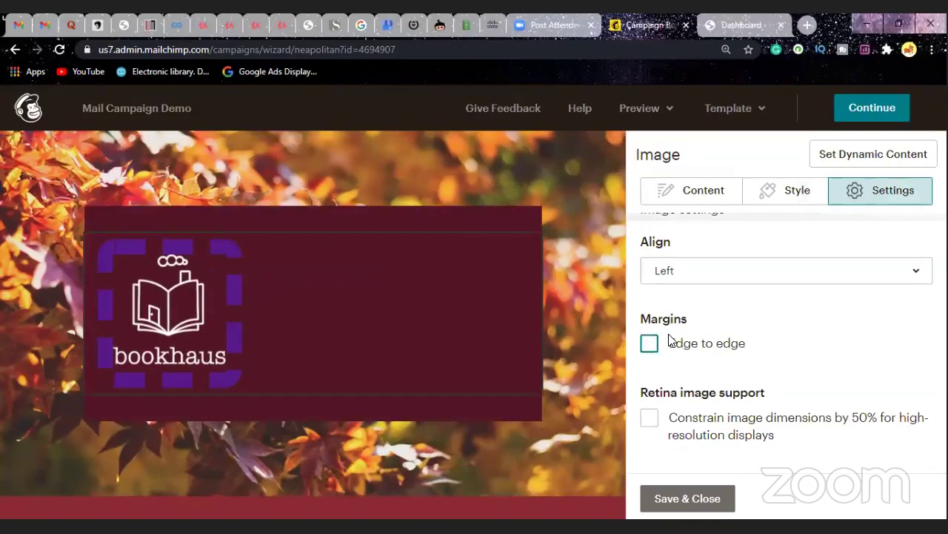
left_click(698, 500)
Try dragging the logo block to another spot in the email
scroll(782, 326, "down", 1)
mouse_move(258, 328)
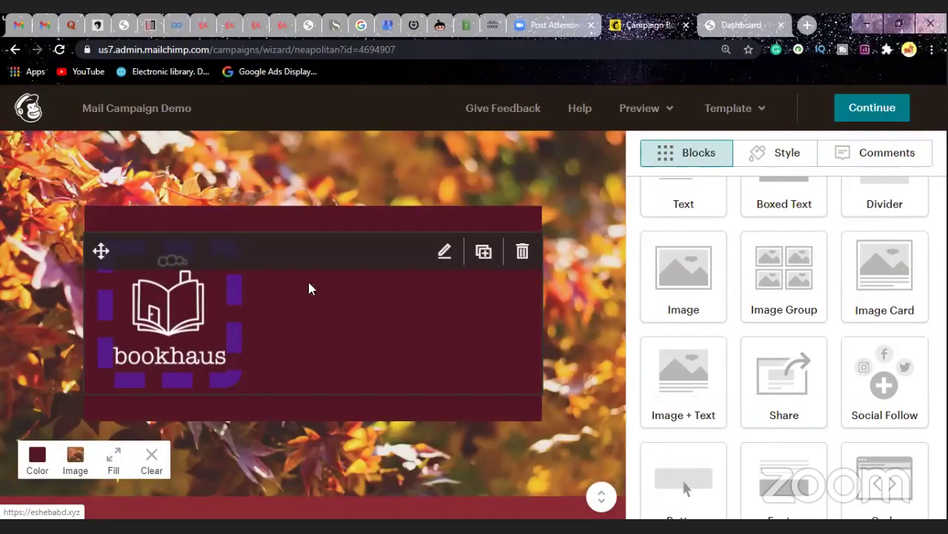
left_click_drag(102, 248, 172, 248)
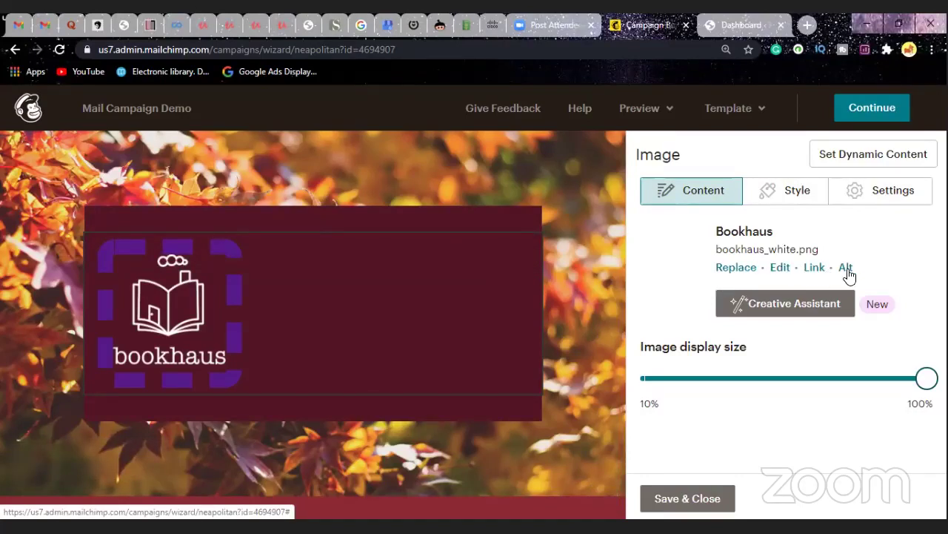
left_click(782, 268)
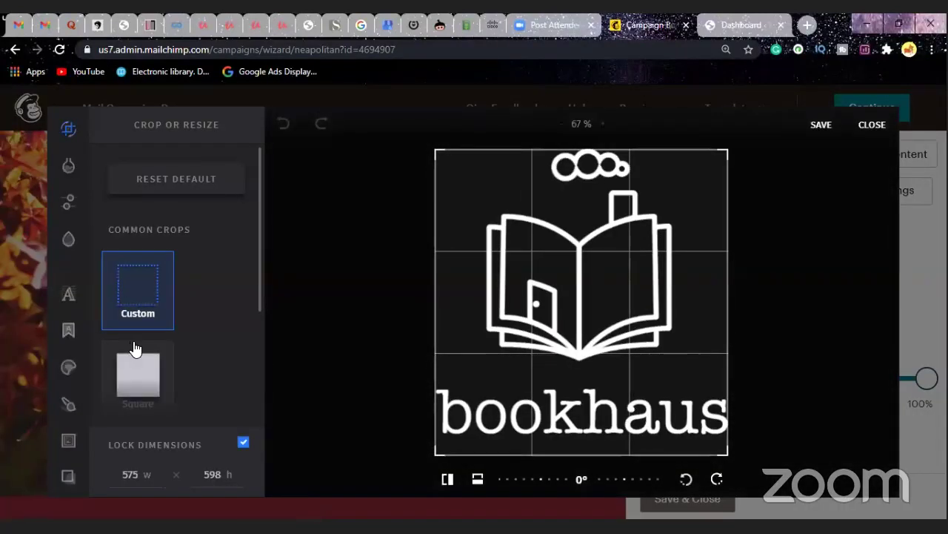
mouse_move(63, 455)
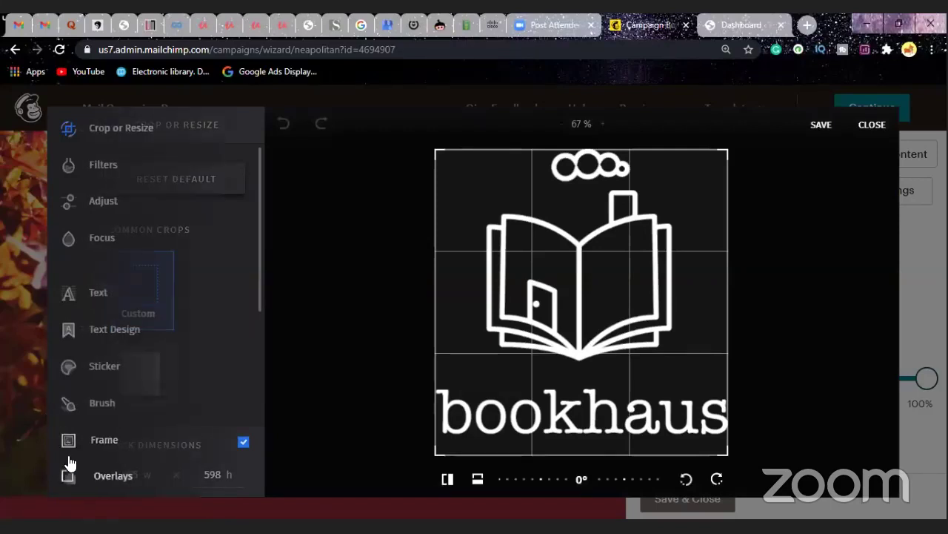
left_click(82, 151)
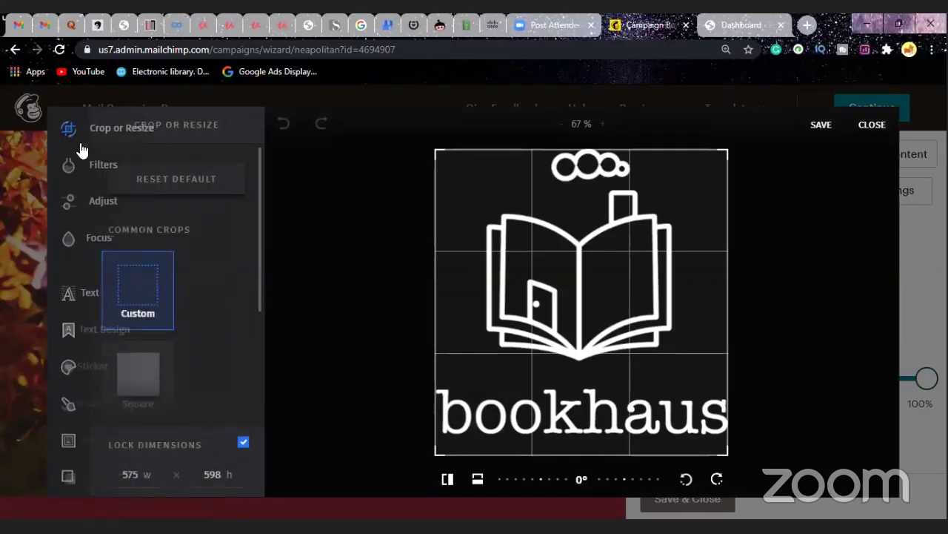
left_click(73, 295)
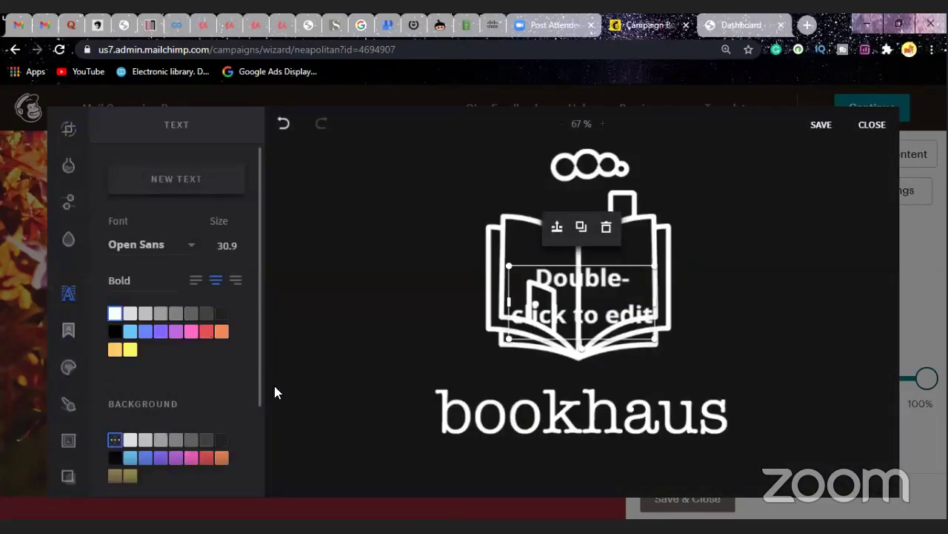
left_click_drag(534, 318, 515, 317)
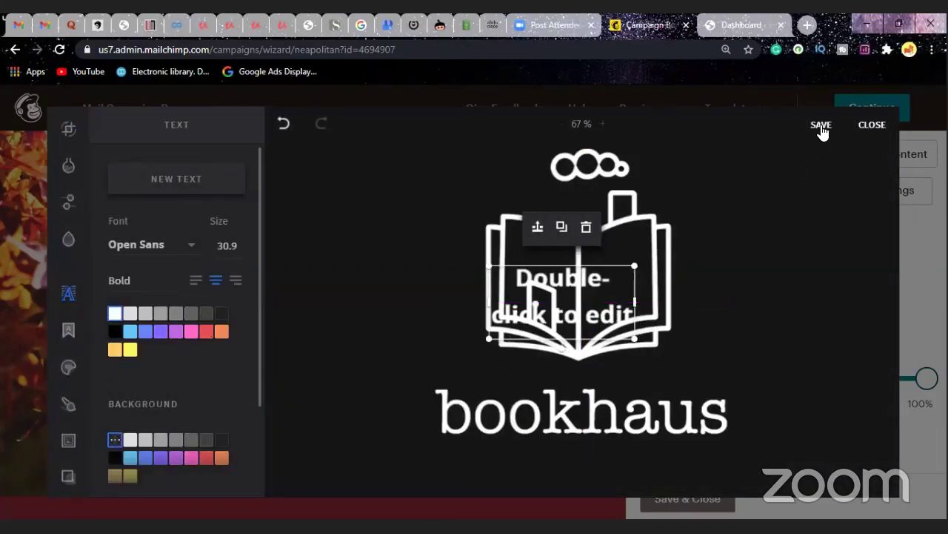
left_click(880, 125)
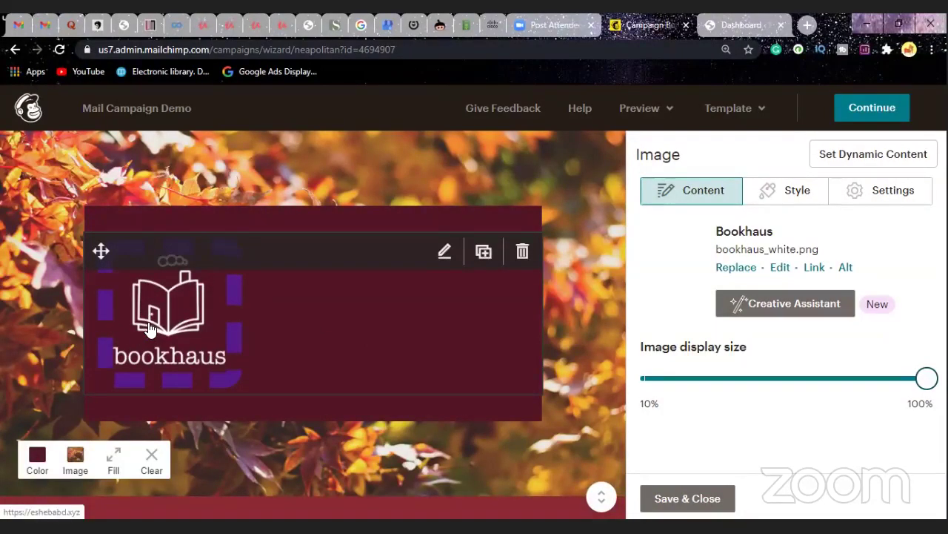
left_click(735, 268)
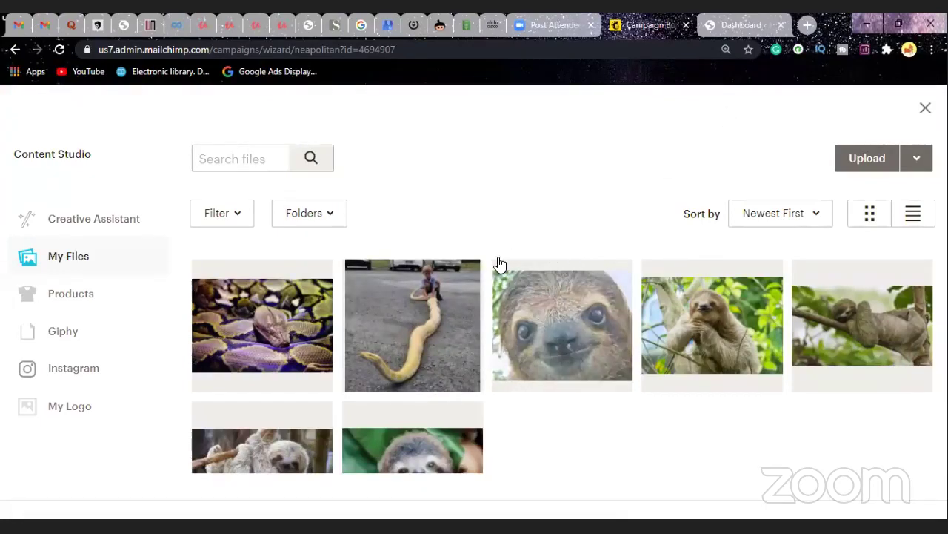
Browse the Content Studio file library and select the sloth-in-a-tree photo
scroll(496, 272, "down", 1)
scroll(496, 276, "up", 1)
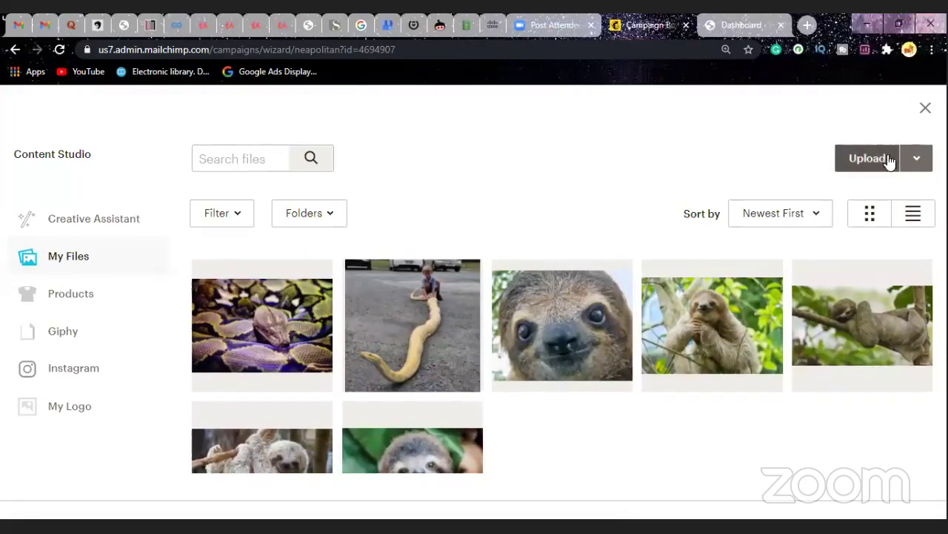
left_click(918, 164)
left_click(918, 165)
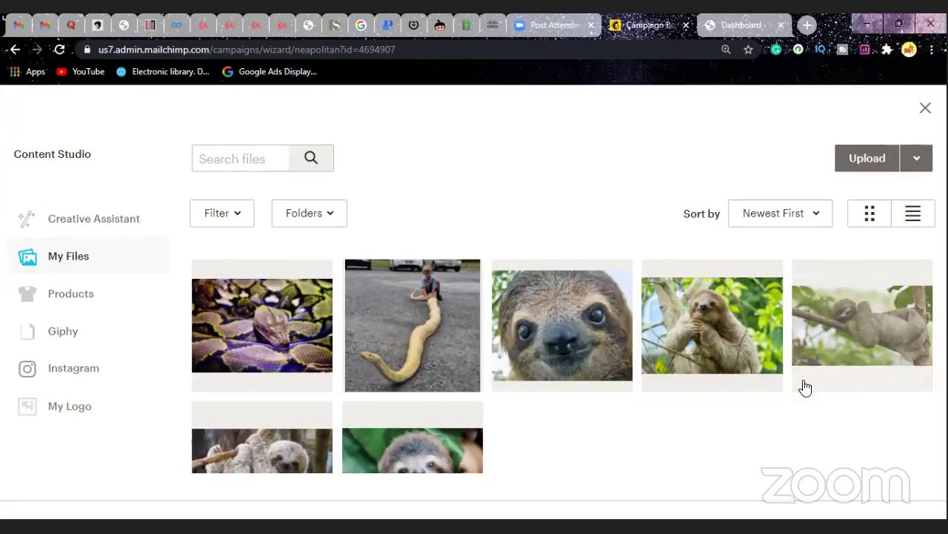
left_click(709, 343)
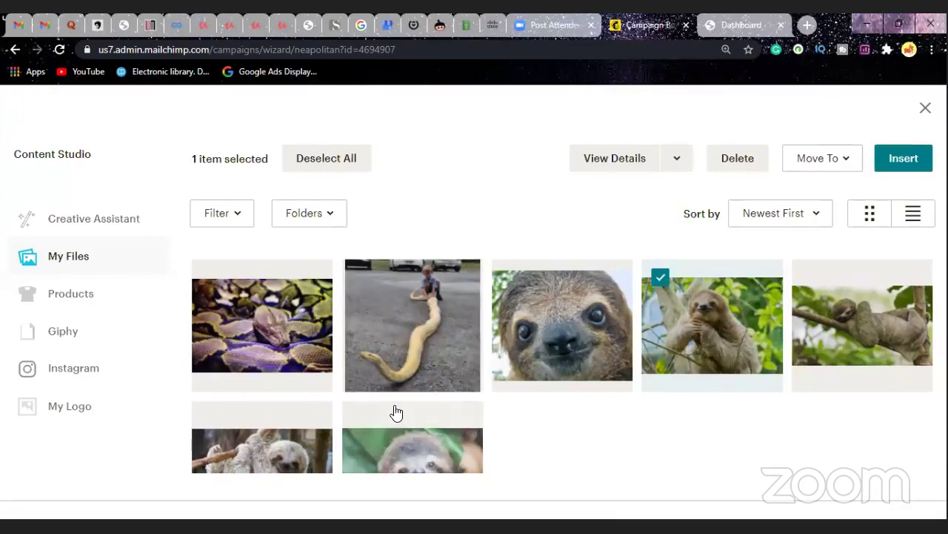
scroll(448, 352, "down", 1)
scroll(448, 353, "up", 1)
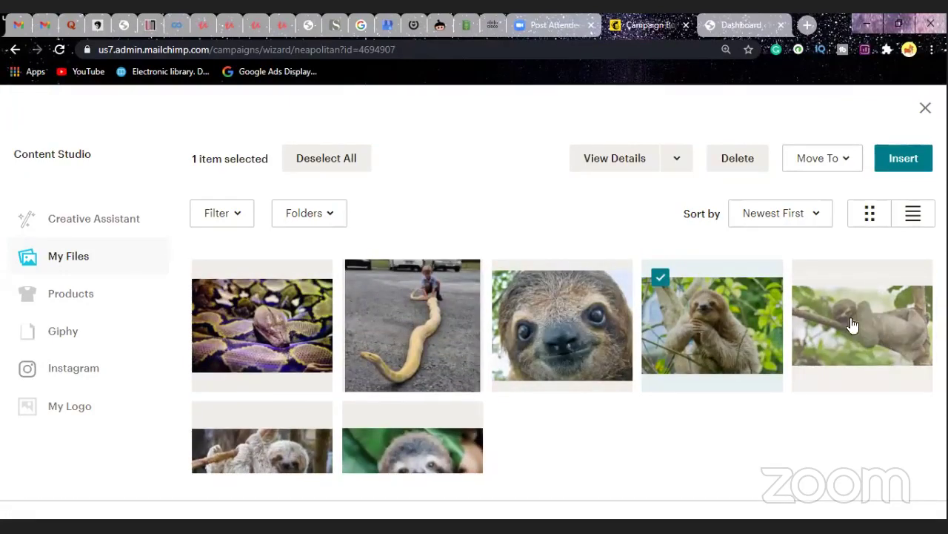
scroll(566, 426, "down", 1)
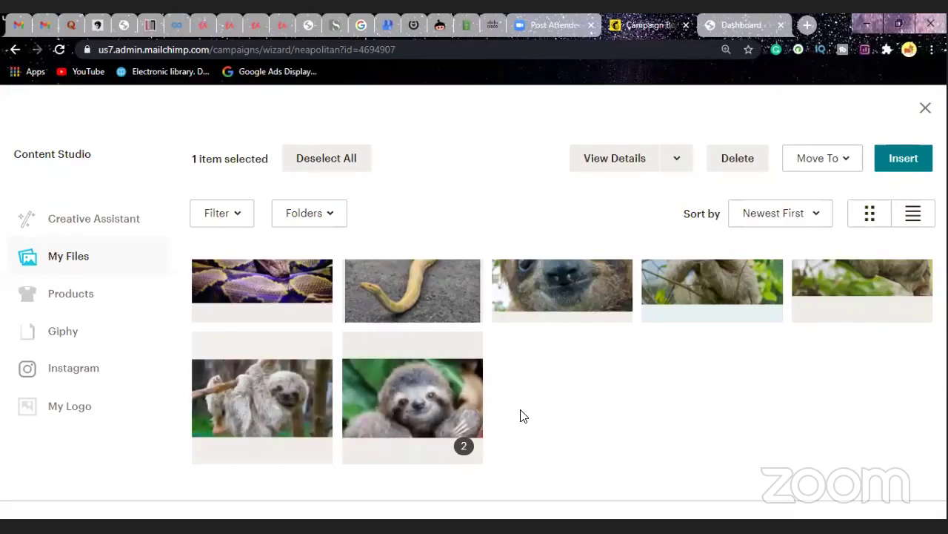
scroll(520, 415, "up", 2)
scroll(518, 417, "down", 2)
scroll(520, 417, "up", 2)
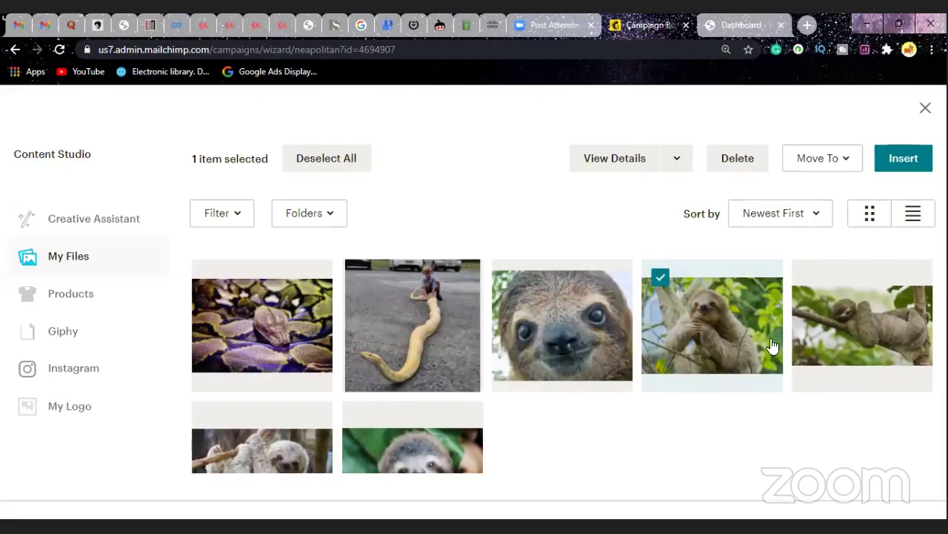
Deselect the sloth photos, select the snake-on-road image 2200.jpg, and insert it
left_click(821, 333)
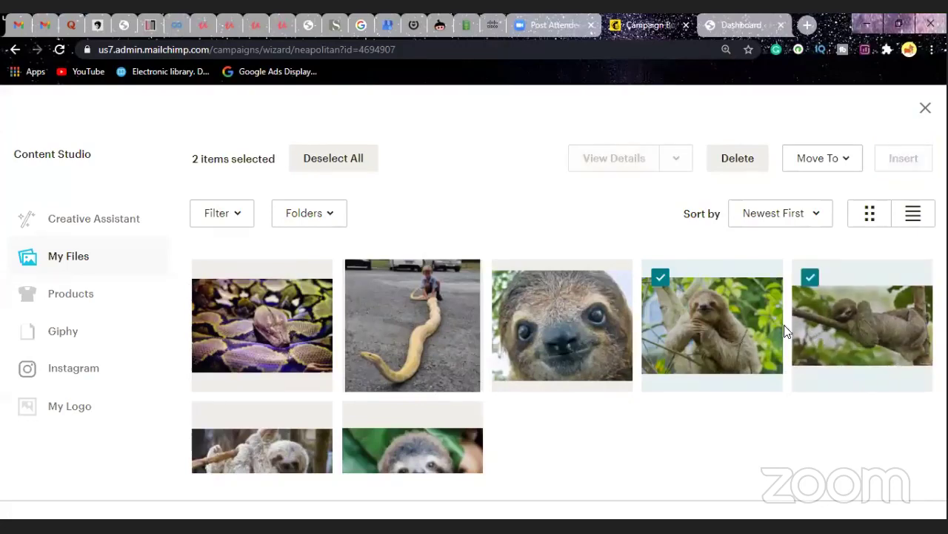
left_click(704, 314)
left_click(431, 316)
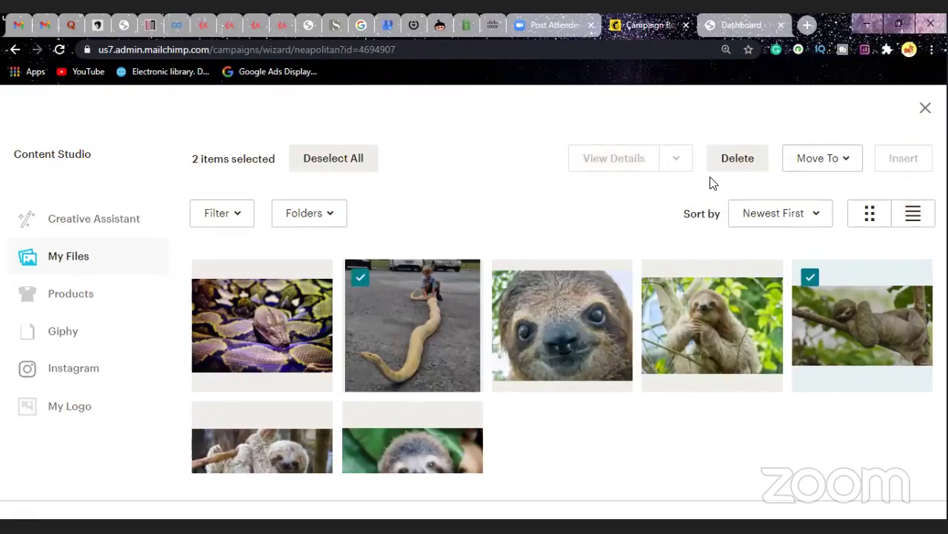
left_click(824, 312)
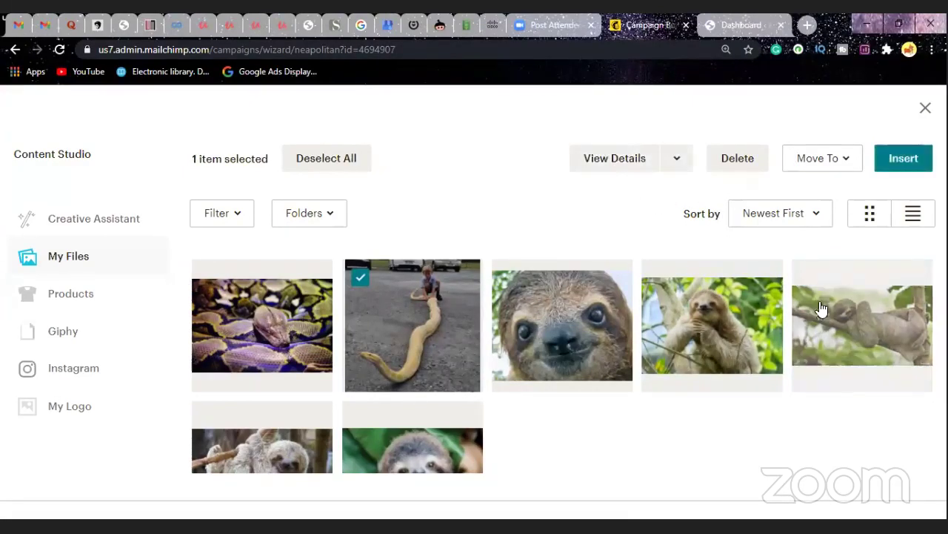
left_click(899, 164)
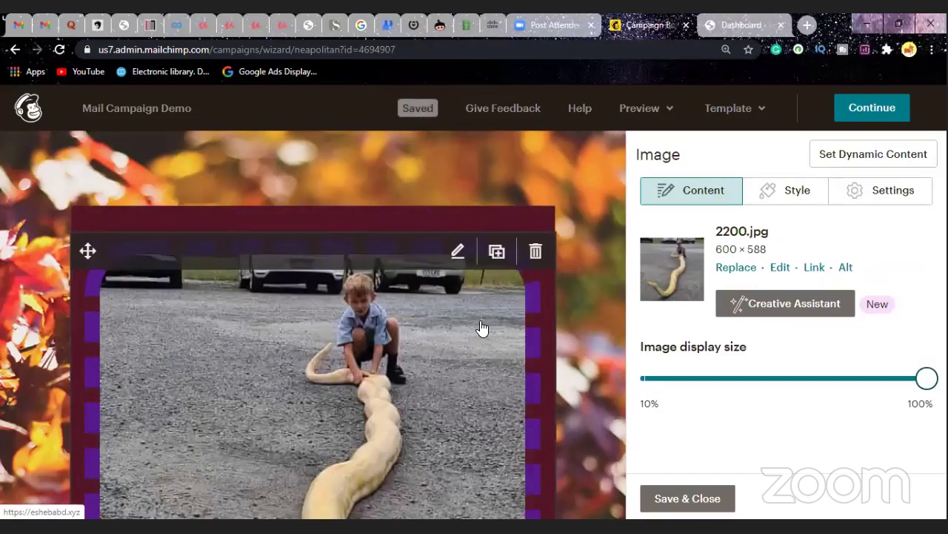
Save and close the snake image block, then scroll through the email to review it
scroll(482, 327, "down", 2)
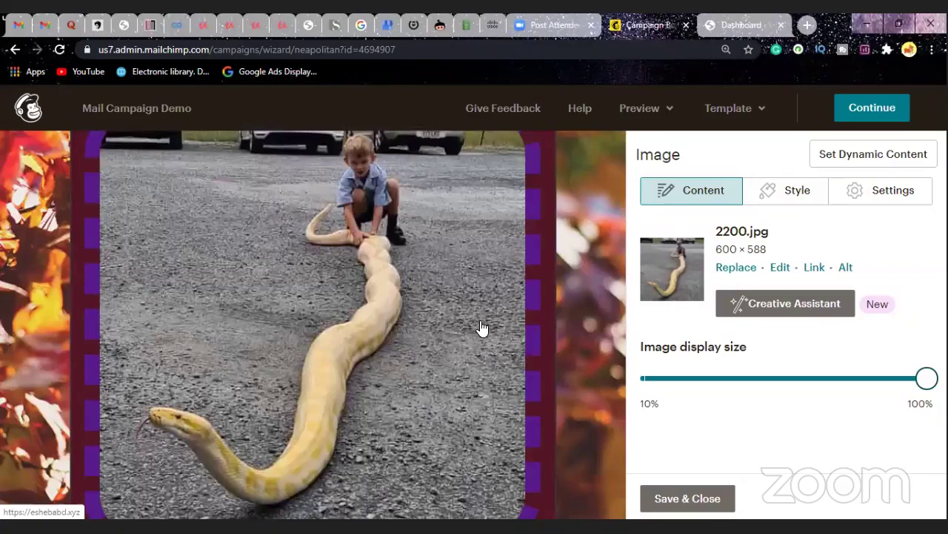
scroll(481, 326, "down", 2)
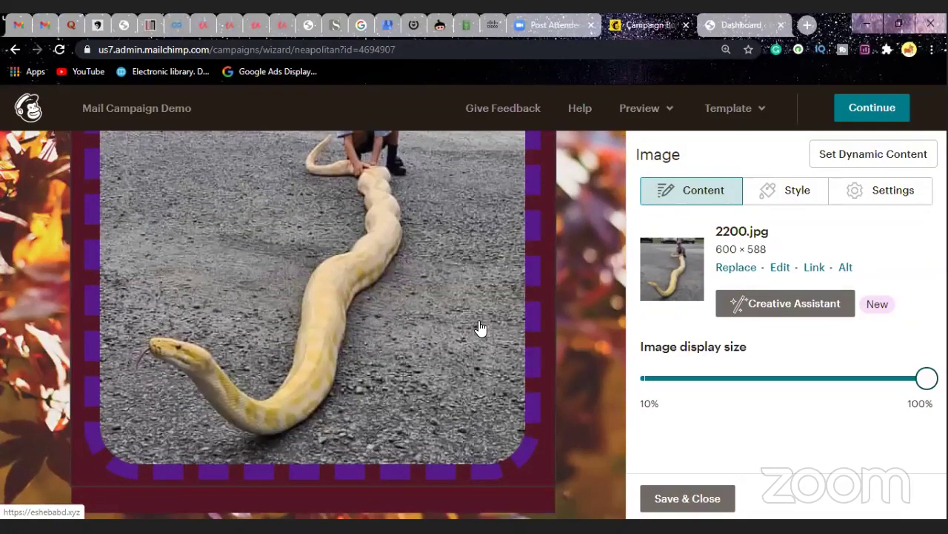
left_click(662, 498)
scroll(415, 312, "down", 5)
scroll(413, 311, "up", 5)
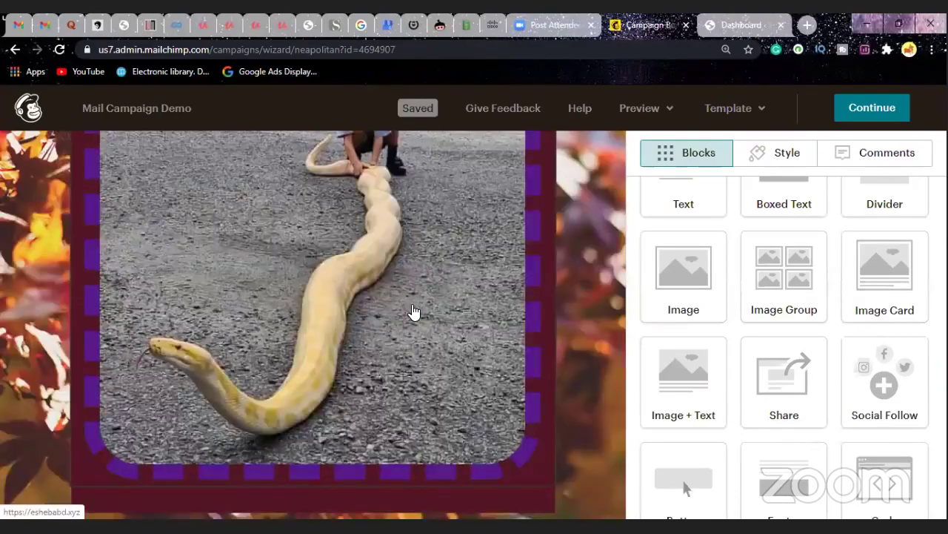
scroll(413, 311, "down", 1)
scroll(414, 311, "up", 2)
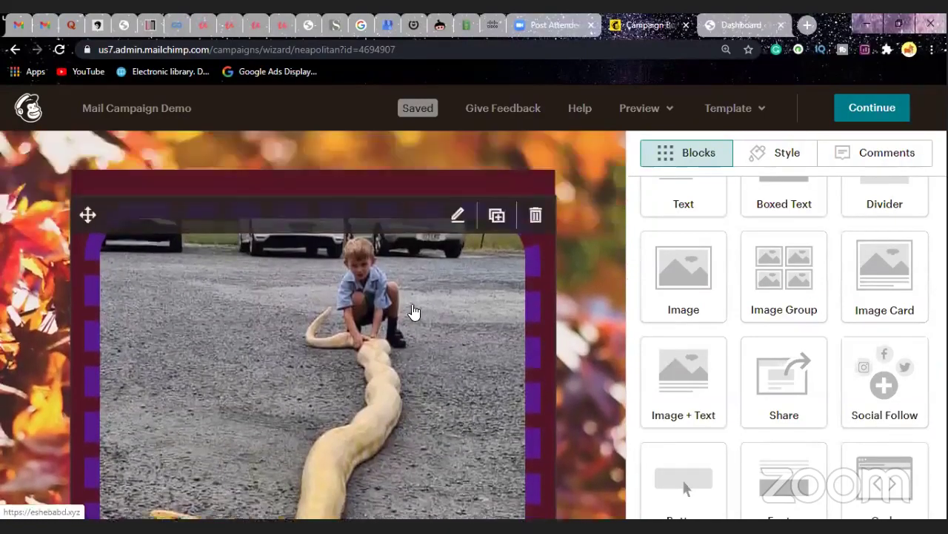
scroll(413, 312, "down", 2)
scroll(414, 312, "down", 5)
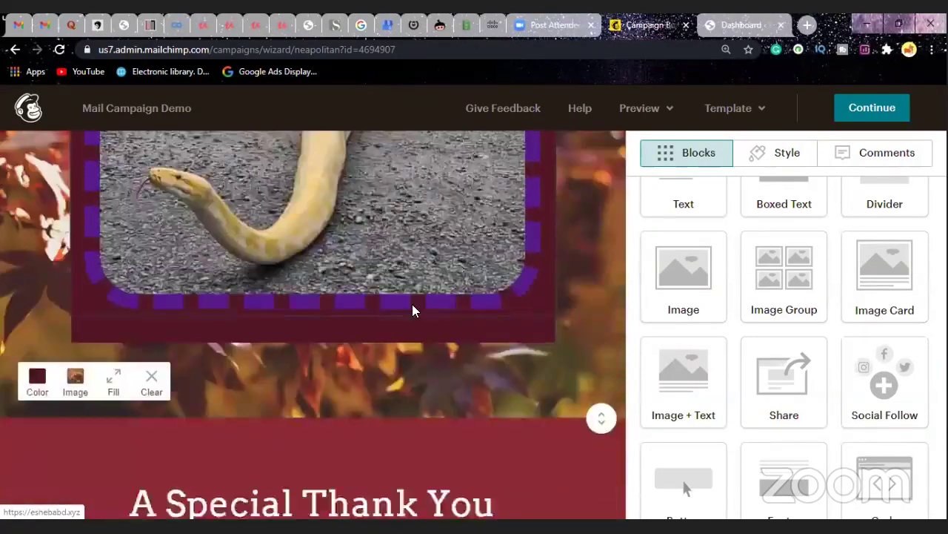
scroll(412, 306, "down", 3)
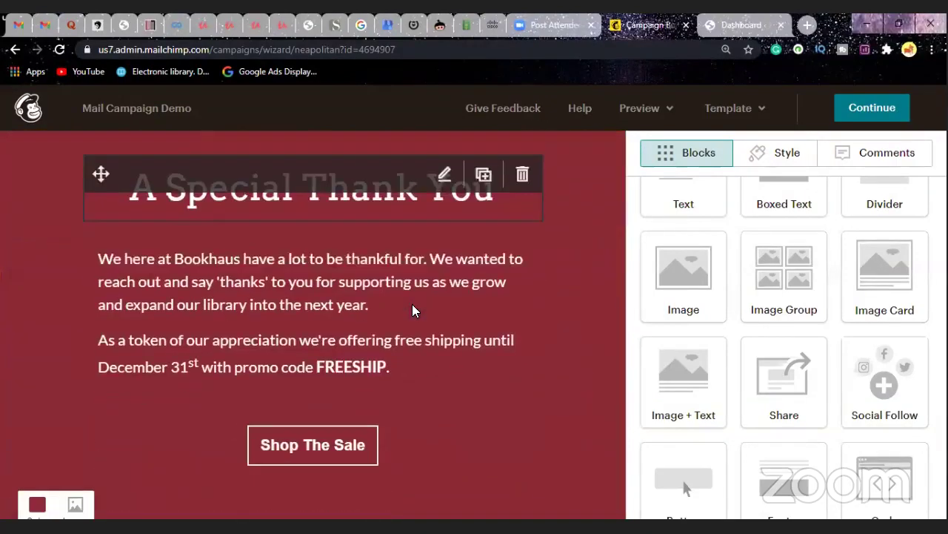
scroll(486, 238, "up", 3)
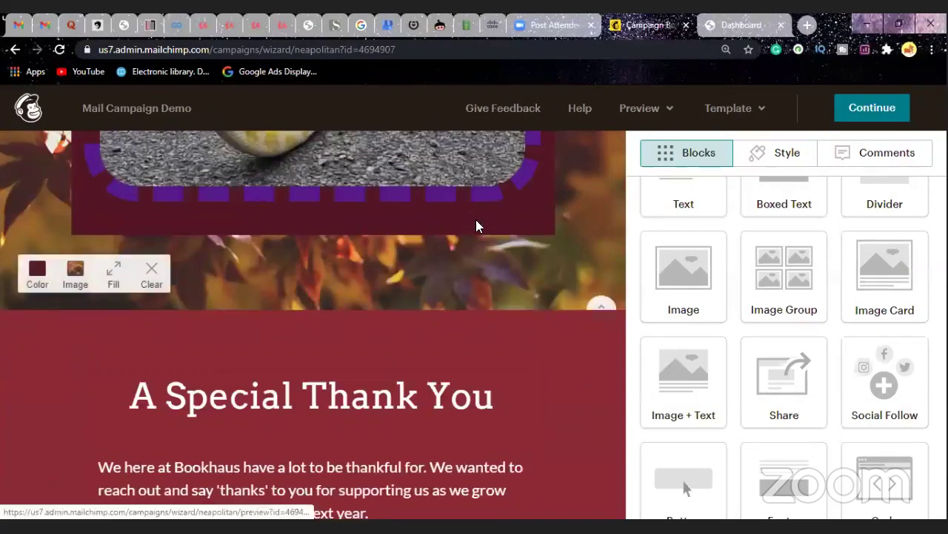
scroll(674, 318, "up", 1)
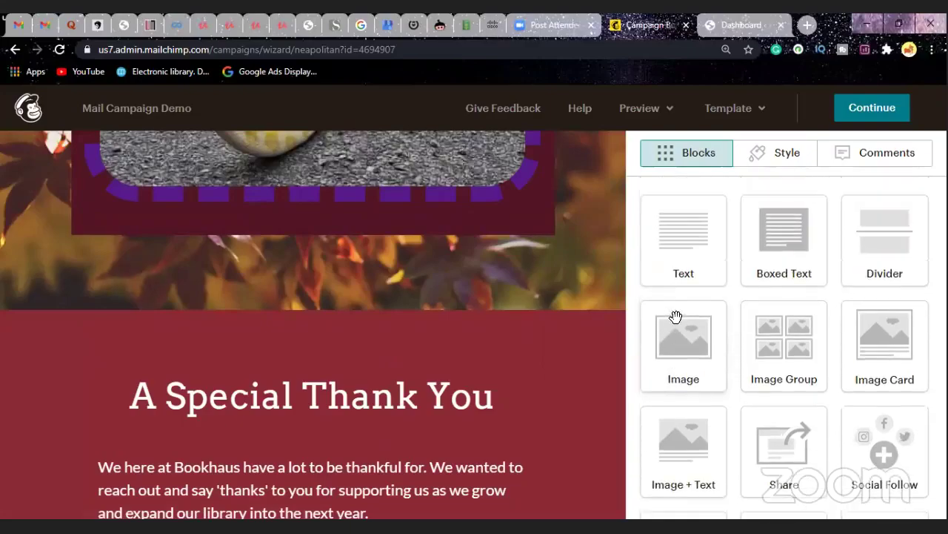
scroll(515, 277, "up", 2)
scroll(513, 279, "up", 5)
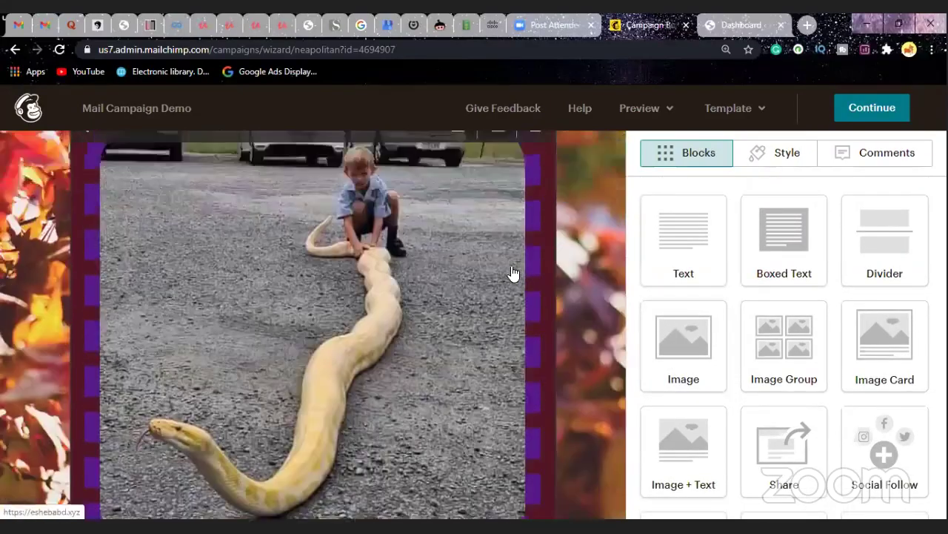
scroll(549, 250, "down", 2)
scroll(548, 257, "down", 5)
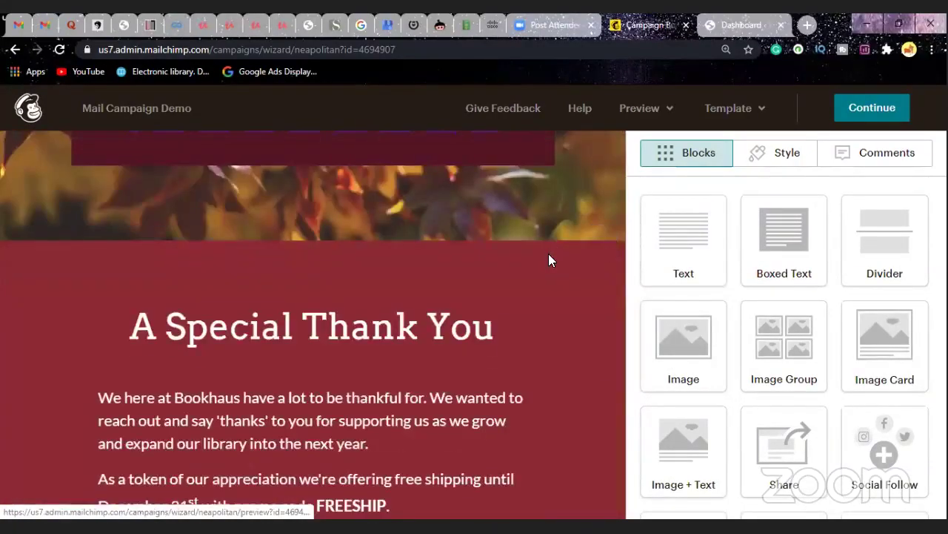
scroll(549, 256, "up", 4)
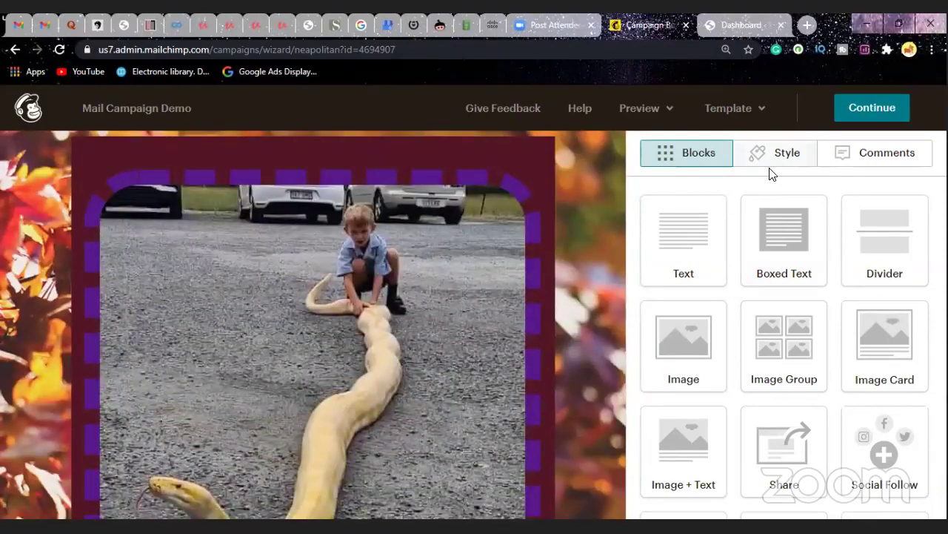
Glance at the email's Style settings, then return to the Blocks list
left_click(772, 163)
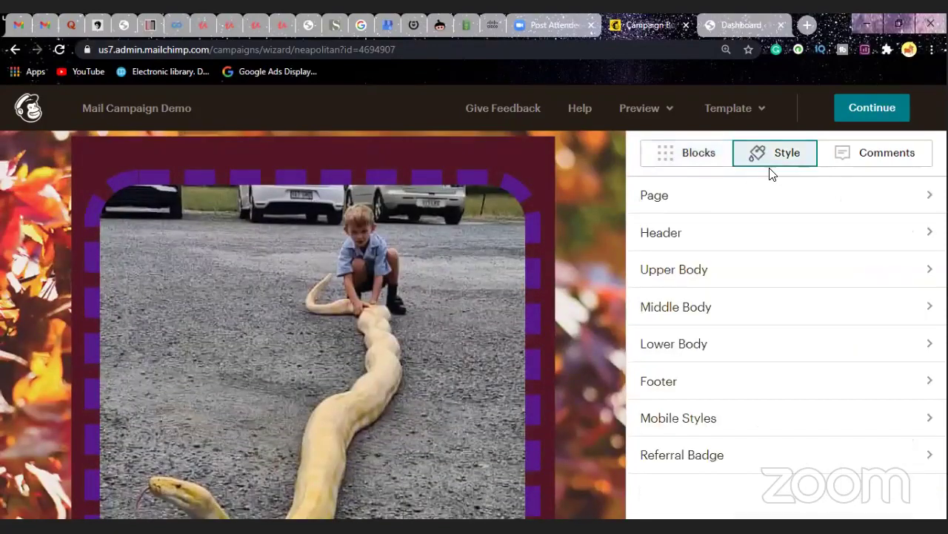
left_click(715, 161)
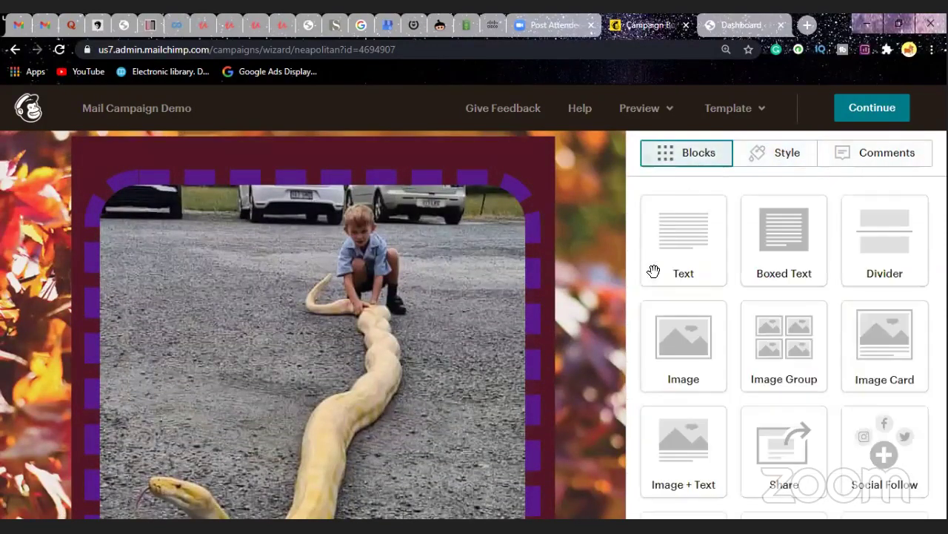
scroll(665, 309, "down", 1)
scroll(665, 308, "down", 1)
scroll(282, 417, "down", 4)
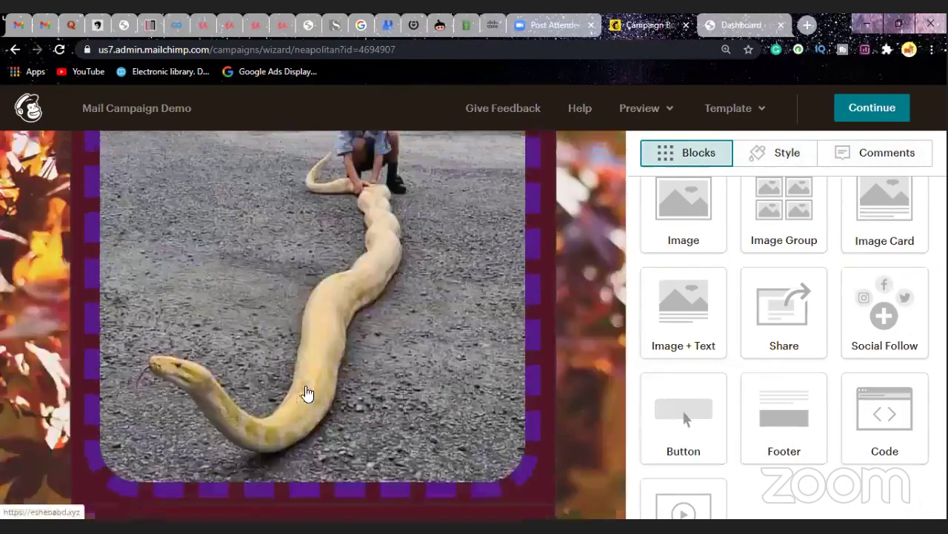
scroll(504, 230, "up", 4)
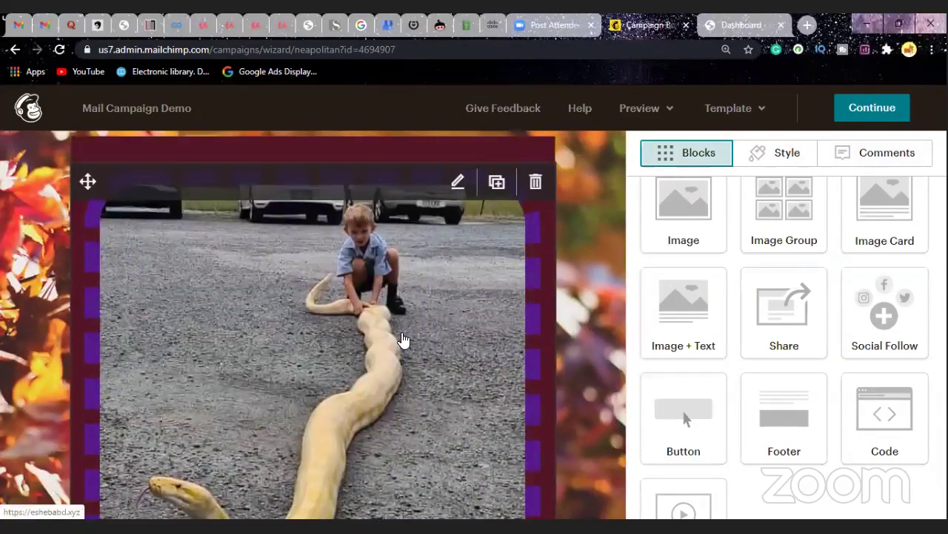
Reduce the snake photo's display size to about half and save it
left_click(404, 339)
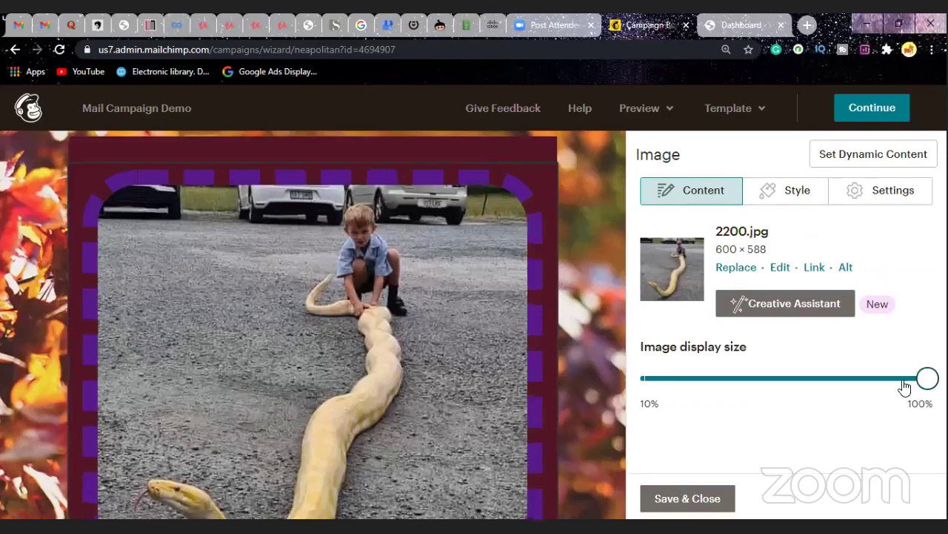
left_click_drag(907, 388, 762, 392)
left_click(696, 499)
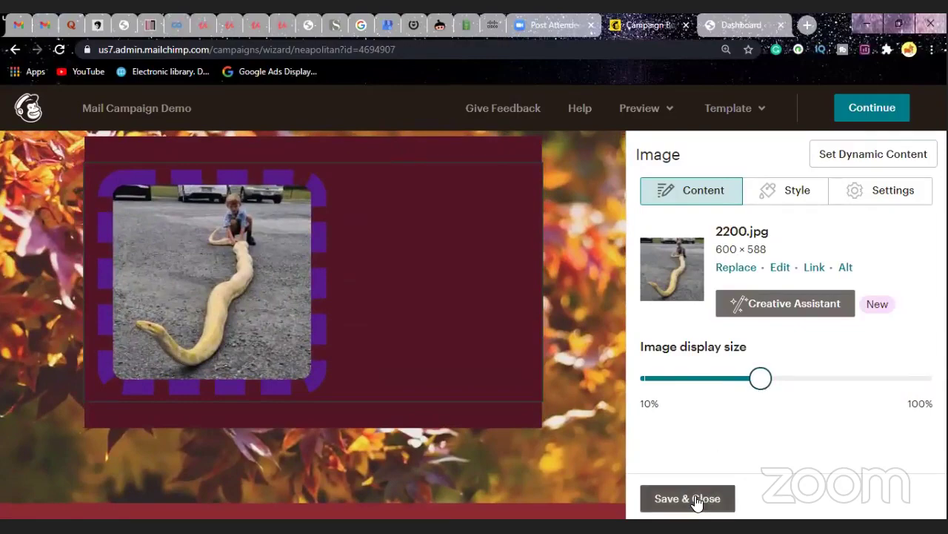
scroll(418, 303, "down", 5)
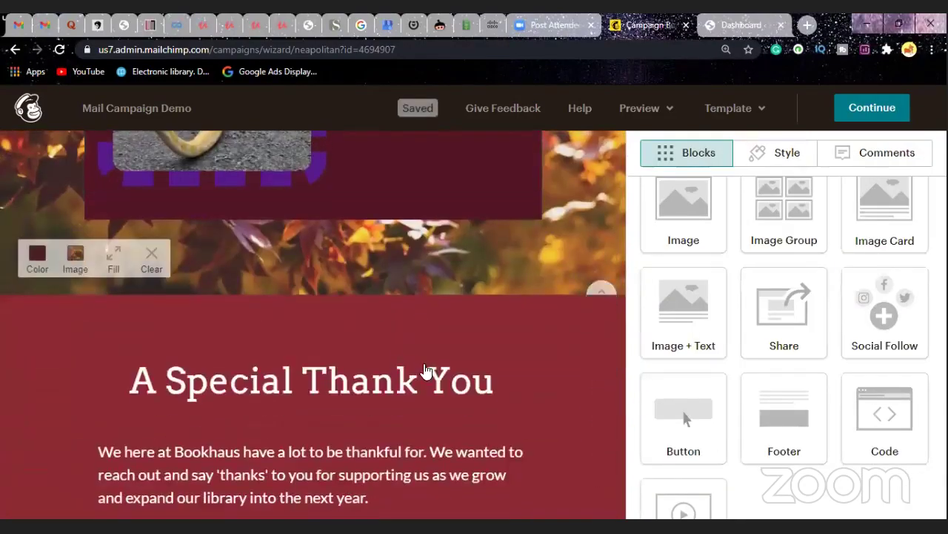
scroll(423, 332, "down", 6)
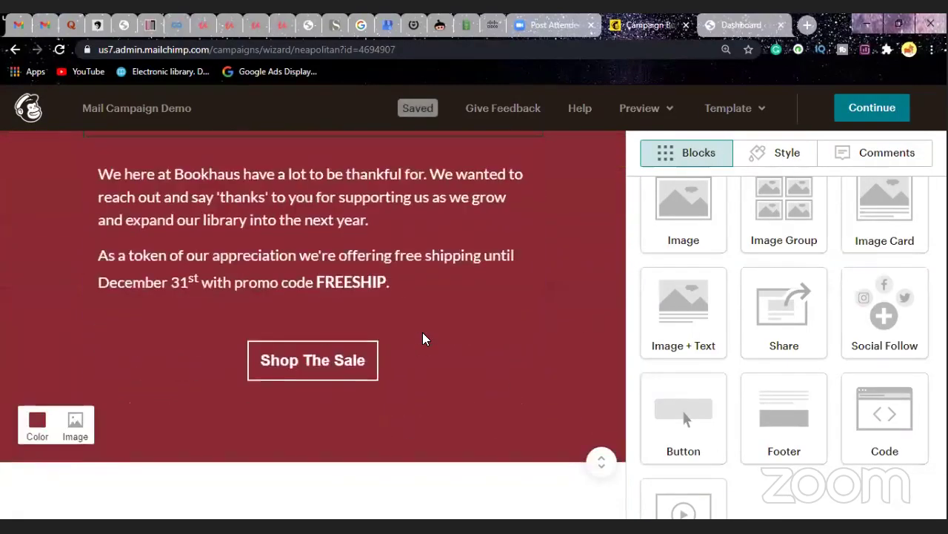
scroll(418, 347, "down", 10)
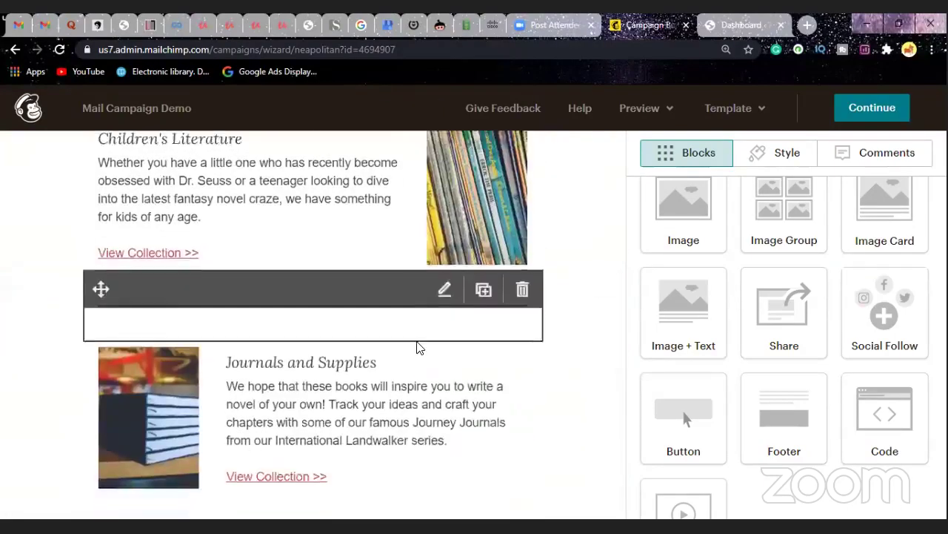
scroll(417, 346, "up", 2)
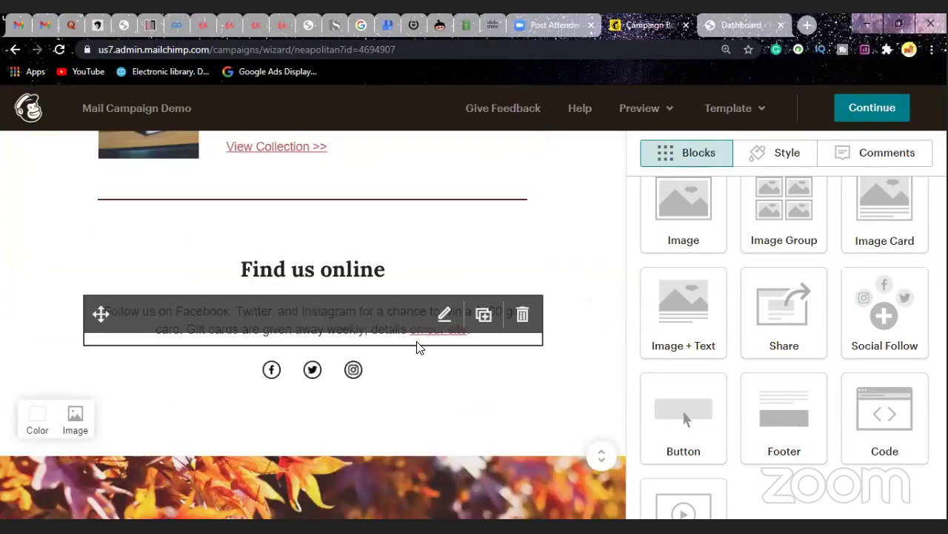
scroll(416, 345, "up", 2)
scroll(416, 326, "up", 14)
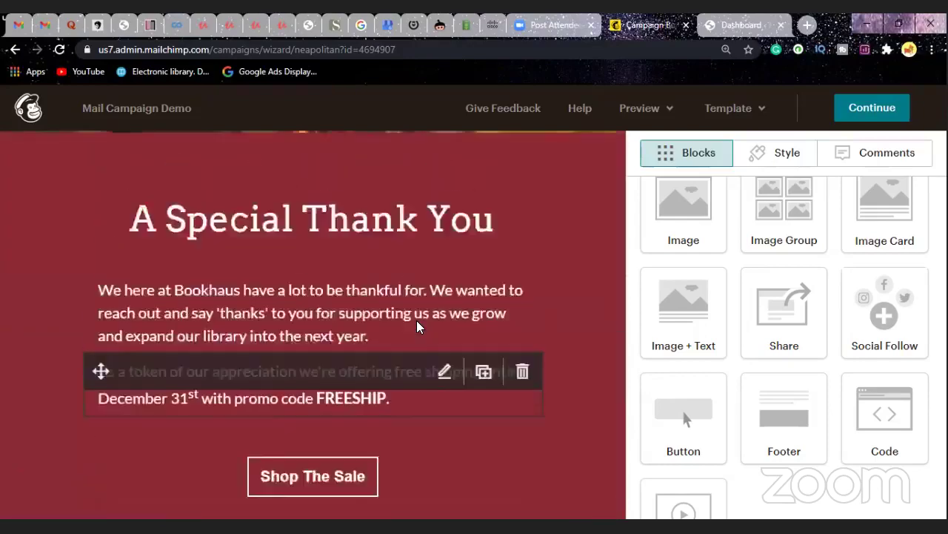
scroll(333, 326, "down", 3)
scroll(256, 363, "down", 2)
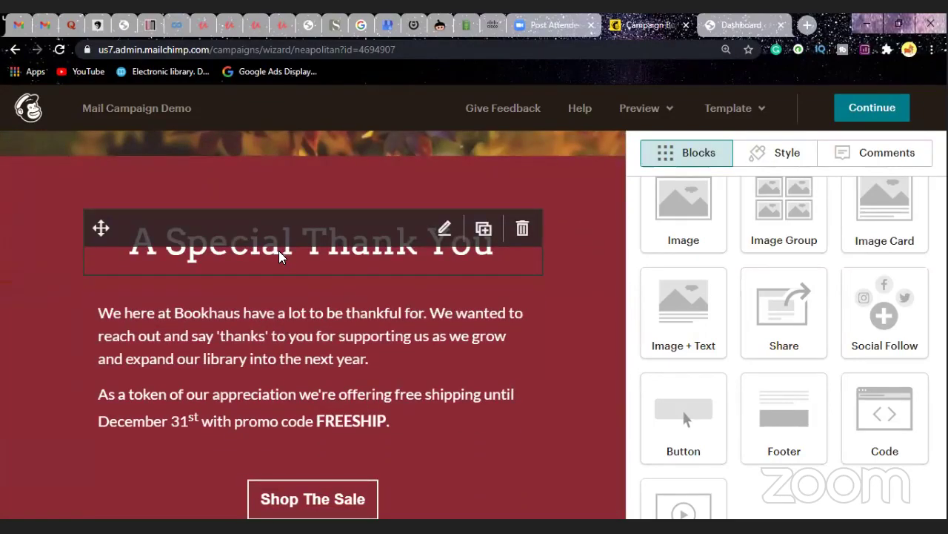
left_click(328, 244)
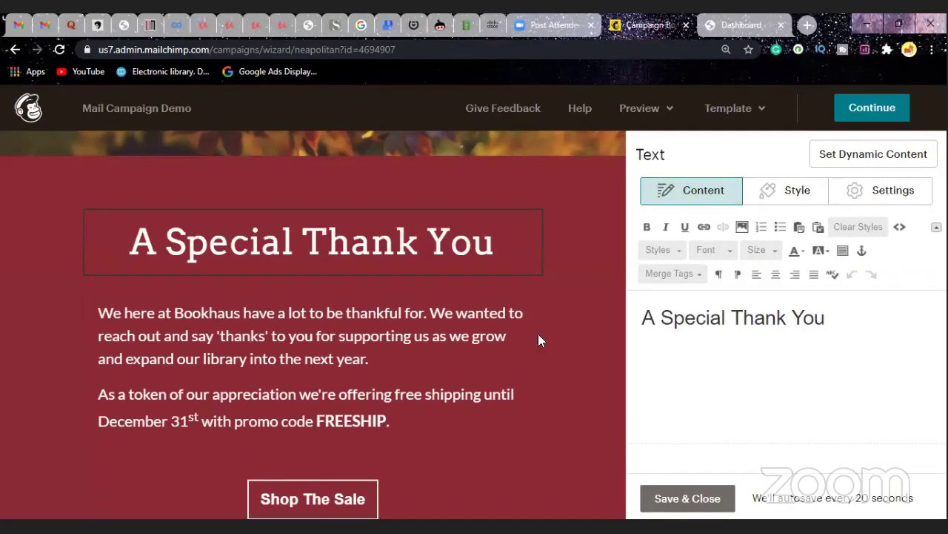
left_click(299, 356)
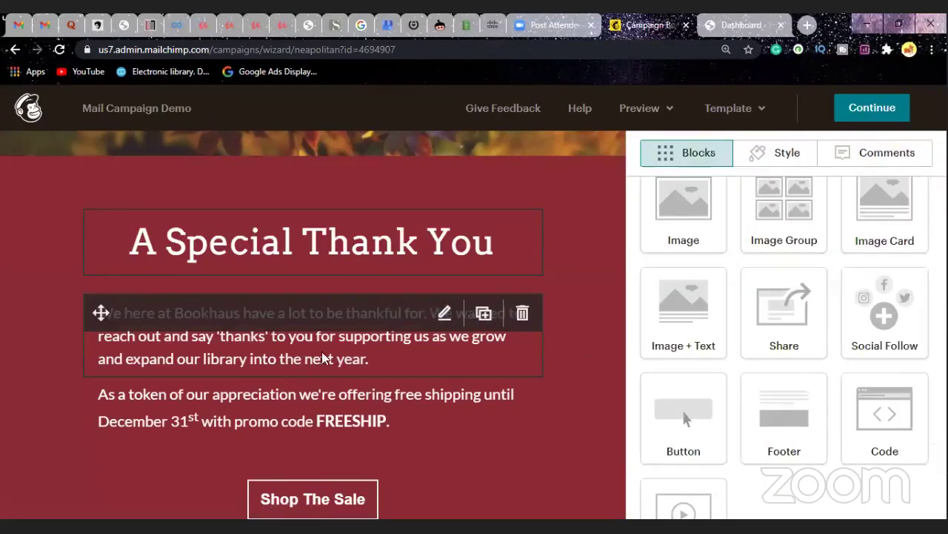
Erase the old thank-you wording in the first paragraph and type 'Let's explore the world through us!'
left_click(322, 358)
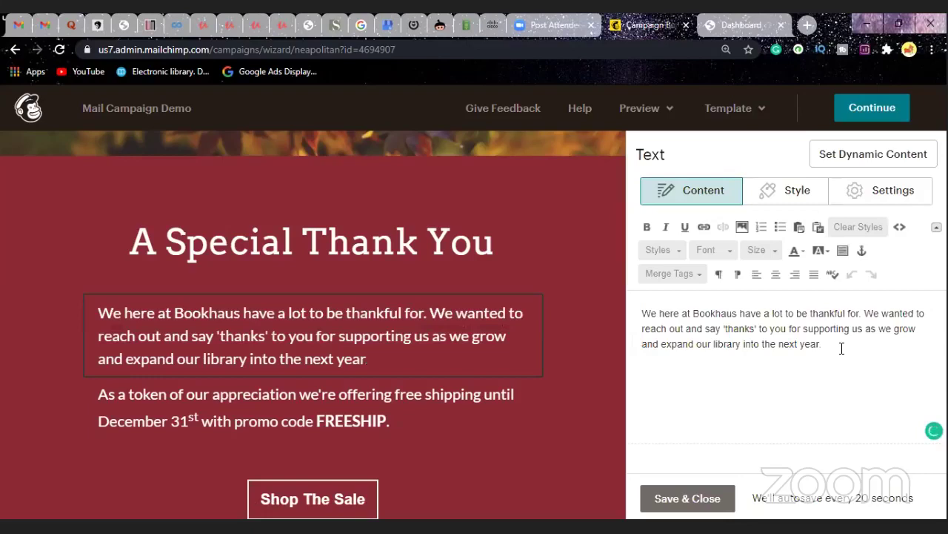
key("BackSpace")
key("BackSpace")
key("BackSpace")
key("BackSpace")
key("BackSpace")
key("BackSpace")
key("BackSpace")
key("BackSpace")
key("BackSpace")
key("BackSpace")
key("BackSpace")
key("BackSpace")
key("BackSpace")
key("BackSpace")
key("BackSpace")
key("BackSpace")
key("BackSpace")
key("BackSpace")
key("BackSpace")
key("BackSpace")
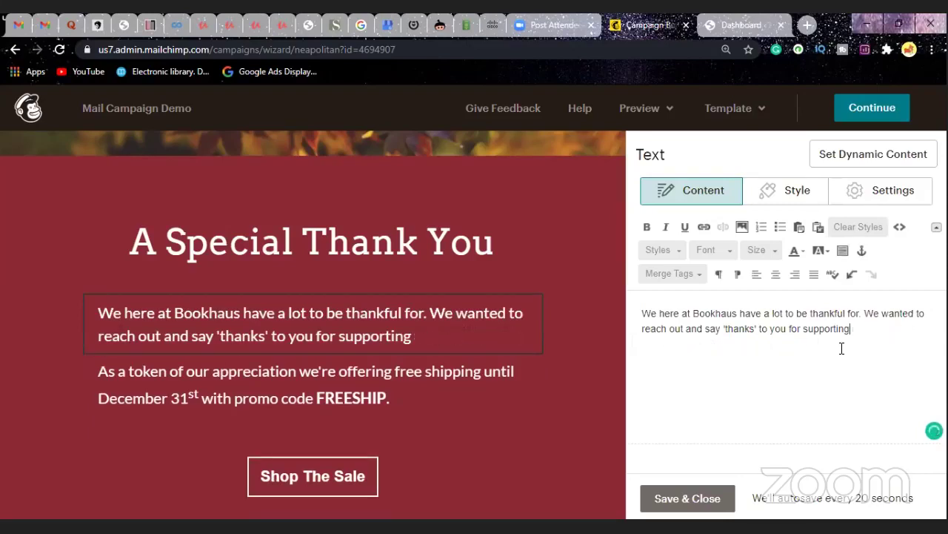
key("BackSpace")
key("BackSpace")
key("BackSpace")
key("BackSpace")
key("BackSpace")
key("BackSpace")
key("BackSpace")
key("BackSpace")
key("BackSpace")
key("BackSpace")
key("BackSpace")
key("BackSpace")
key("BackSpace")
key("BackSpace")
key("BackSpace")
key("BackSpace")
key("BackSpace")
key("BackSpace")
key("BackSpace")
key("BackSpace")
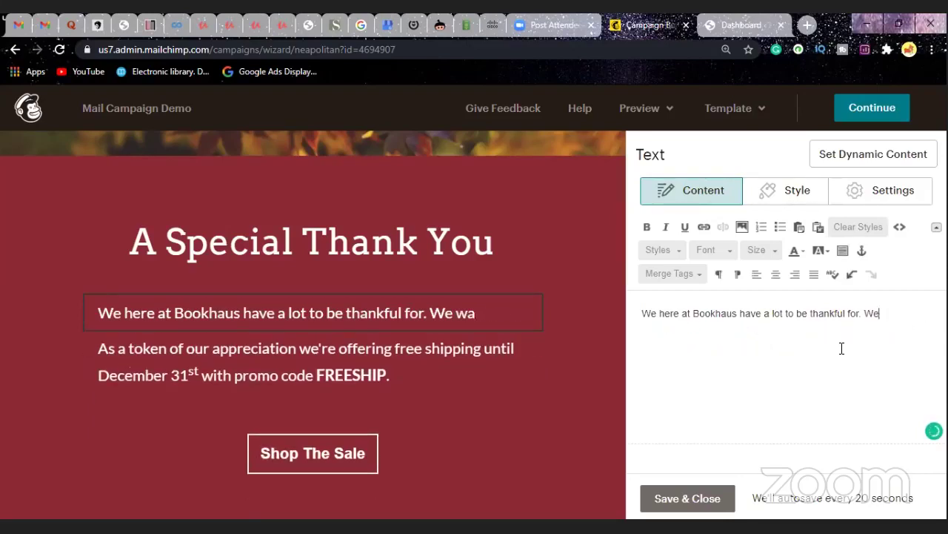
key("BackSpace")
key("BackSpace")
key("BackSpace")
key("BackSpace")
key("BackSpace")
key("BackSpace")
key("BackSpace")
key("BackSpace")
key("BackSpace")
key("BackSpace")
key("BackSpace")
key("BackSpace")
key("BackSpace")
key("BackSpace")
key("BackSpace")
key("BackSpace")
key("BackSpace")
key("BackSpace")
key("BackSpace")
key("BackSpace")
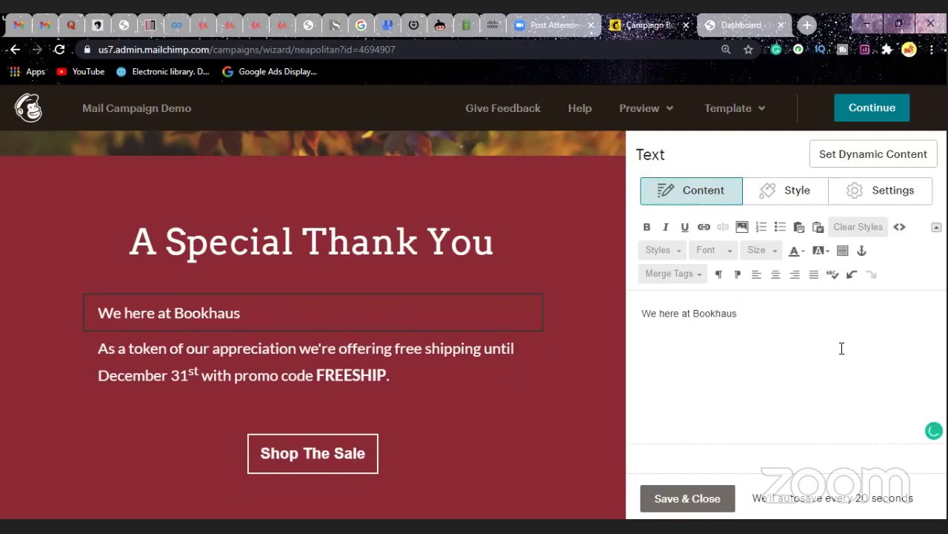
key("BackSpace")
key("BackSpace")
key("BackSpace")
key("BackSpace")
key("BackSpace")
key("BackSpace")
key("BackSpace")
key("BackSpace")
key("BackSpace")
key("BackSpace")
key("BackSpace")
key("BackSpace")
key("BackSpace")
key("BackSpace")
key("BackSpace")
key("BackSpace")
key("BackSpace")
key("BackSpace")
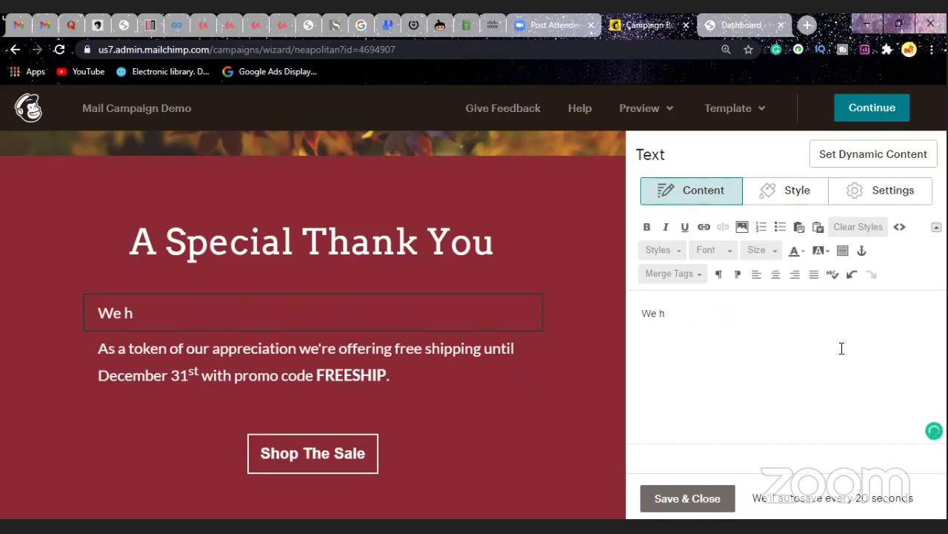
key("BackSpace")
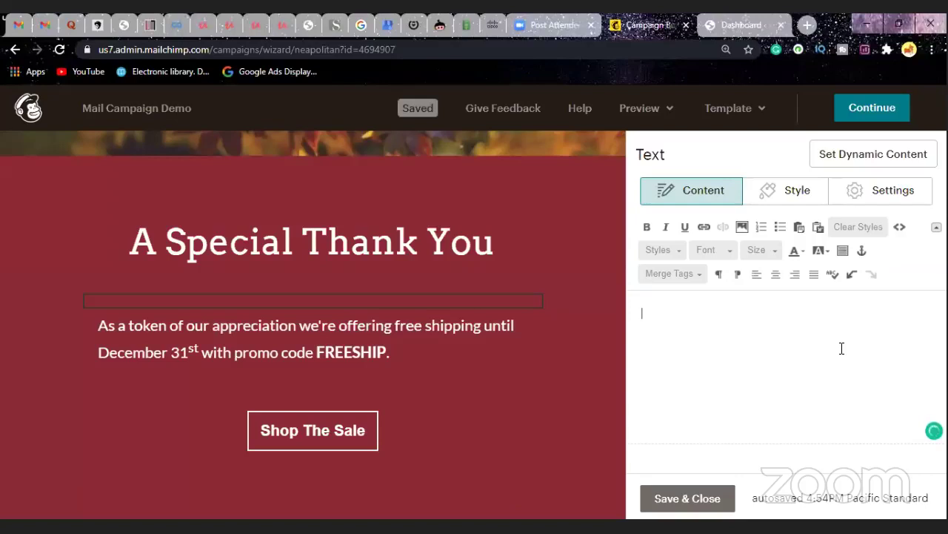
type("L")
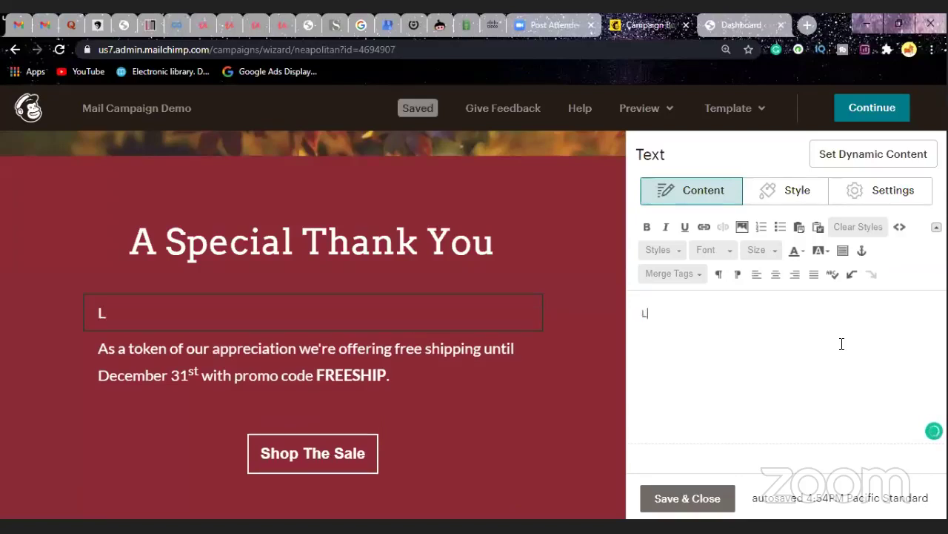
type("et")
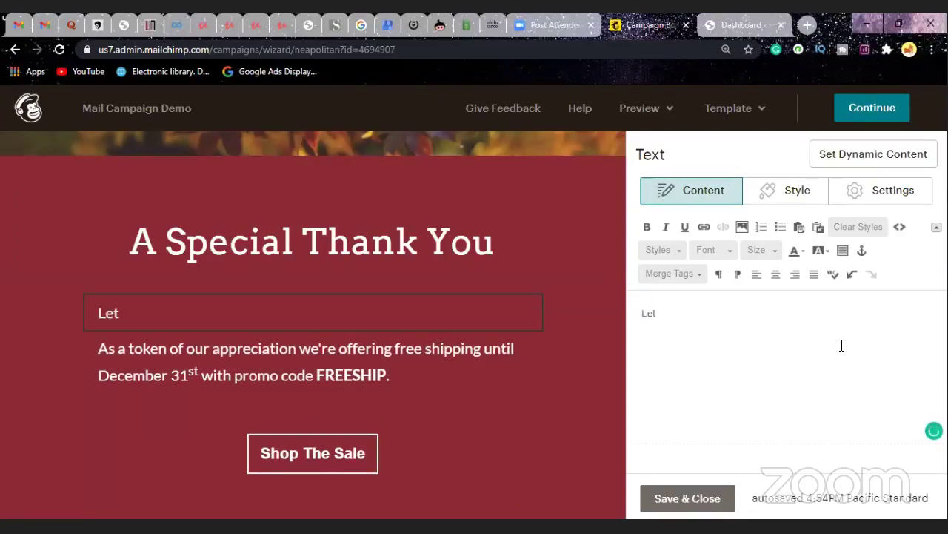
type("'s explore ")
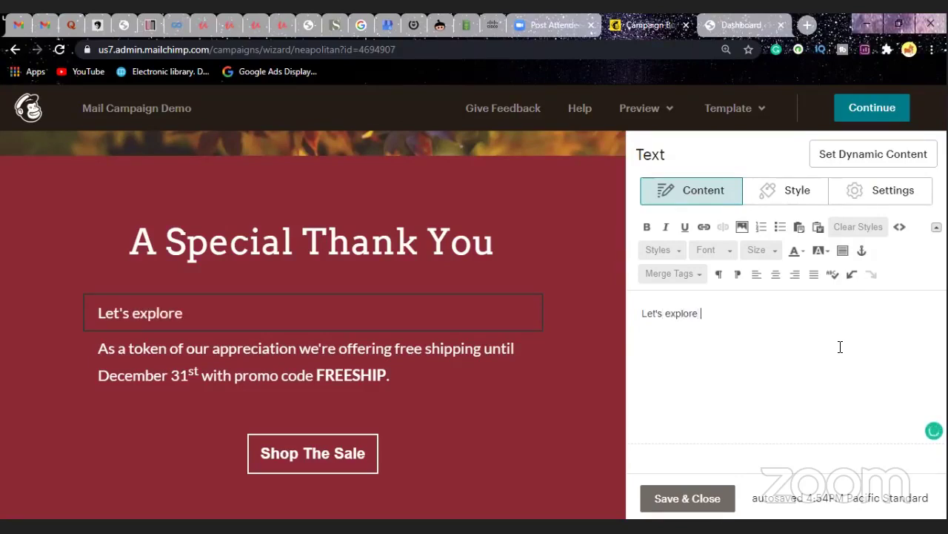
type("the wo")
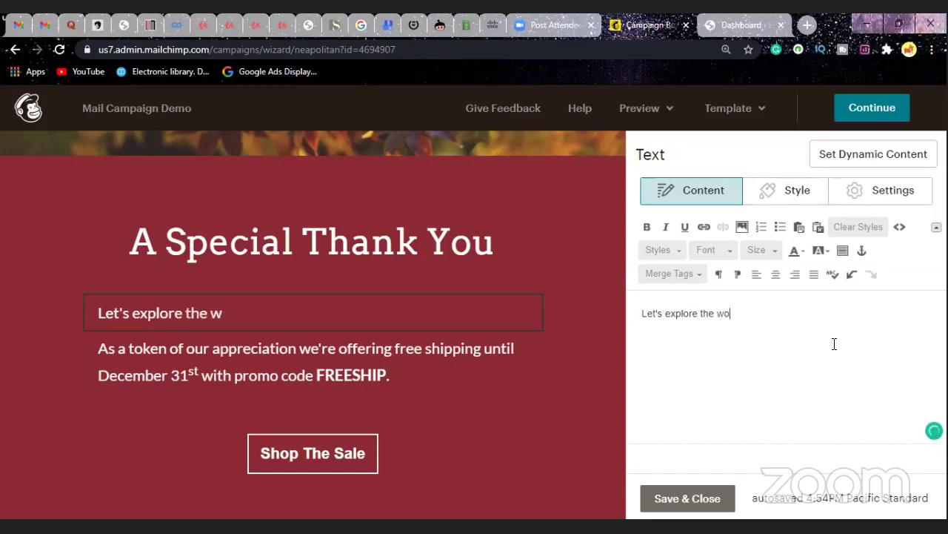
type("rld thro")
key("BackSpace")
type("r")
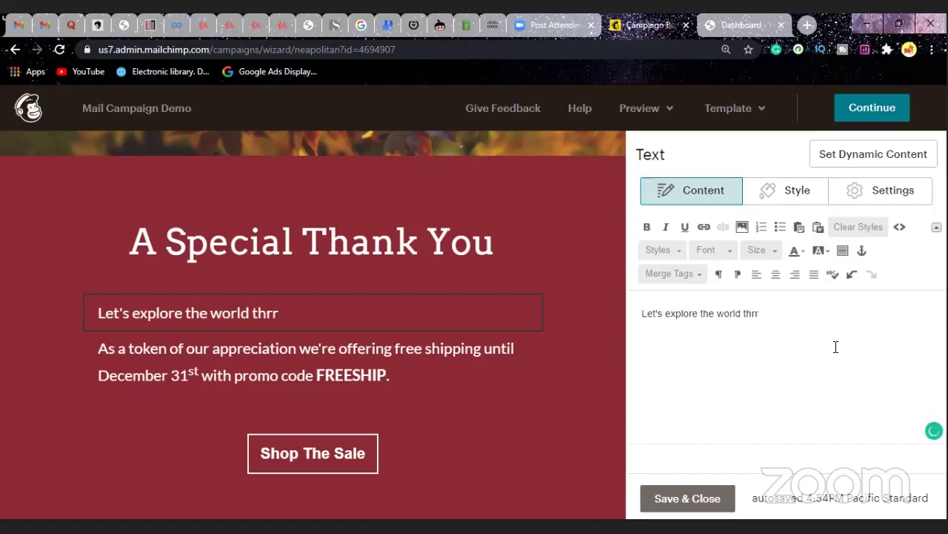
key("BackSpace")
type("oi")
type("ugh ")
type("us")
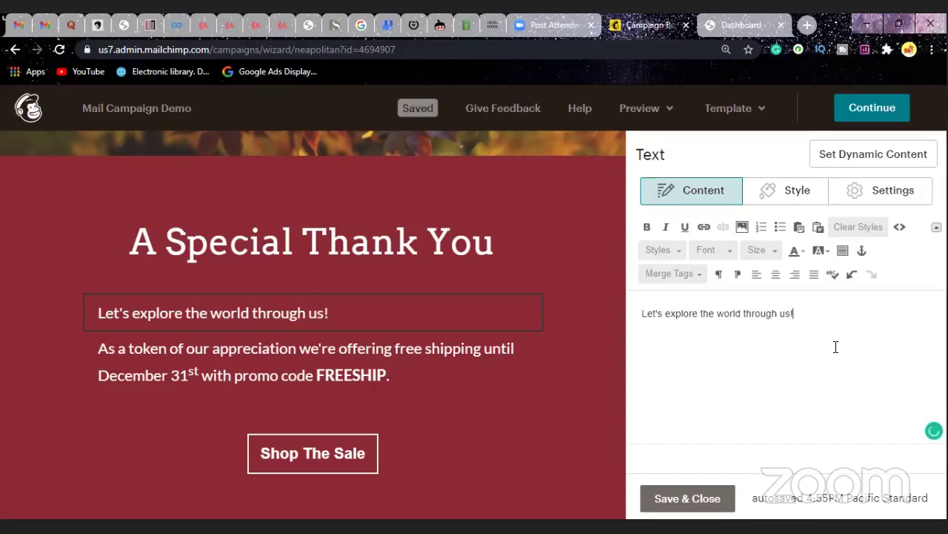
type("!")
On a new line, type 'We offer customized experience and the best bang for your buck!', fixing typos
key("Return")
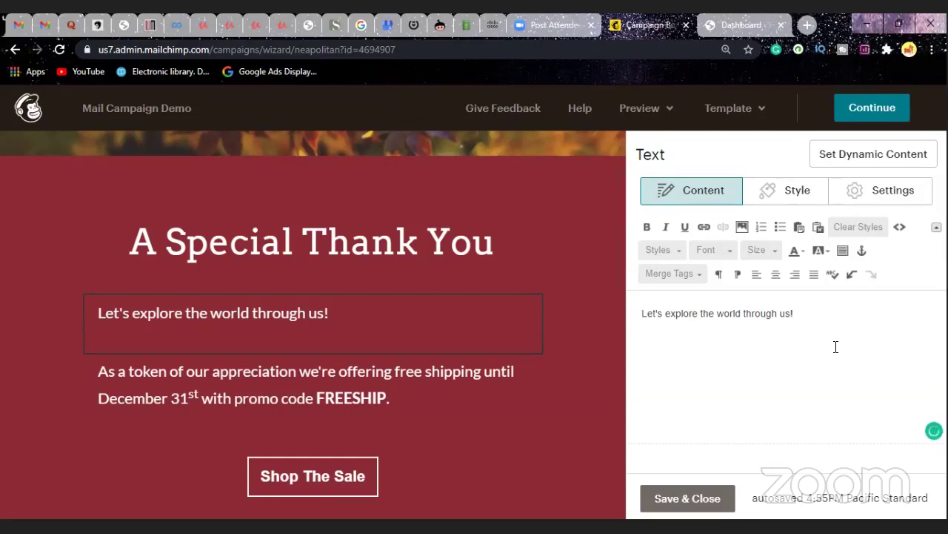
type("We offer")
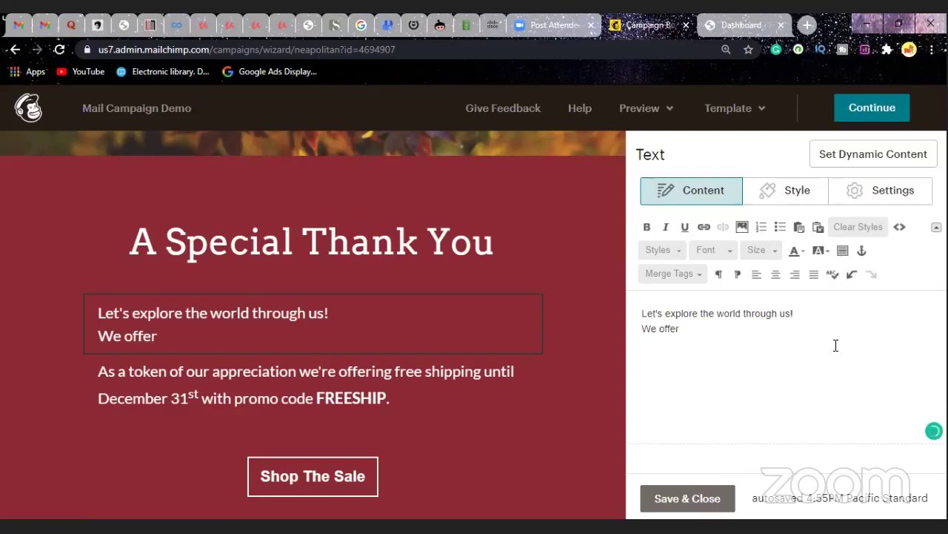
type(" custo")
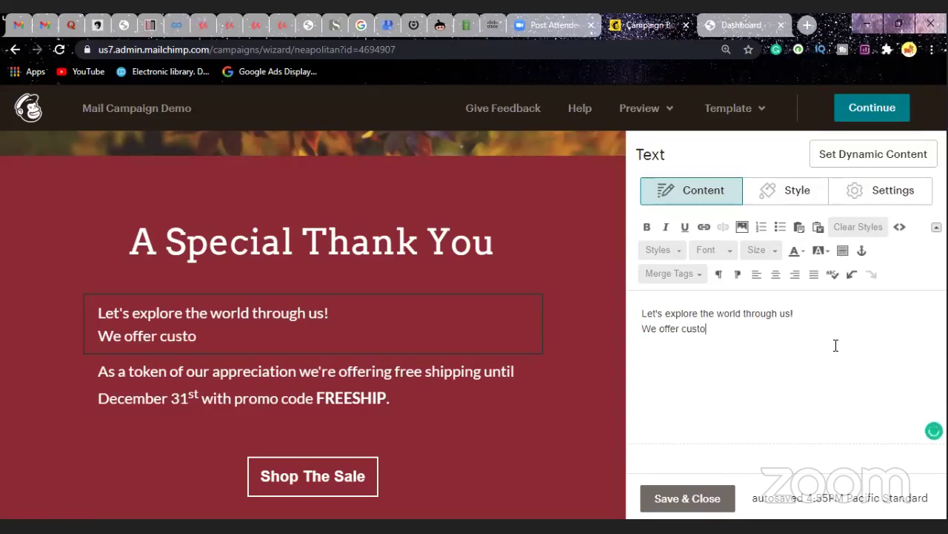
type("mized ex")
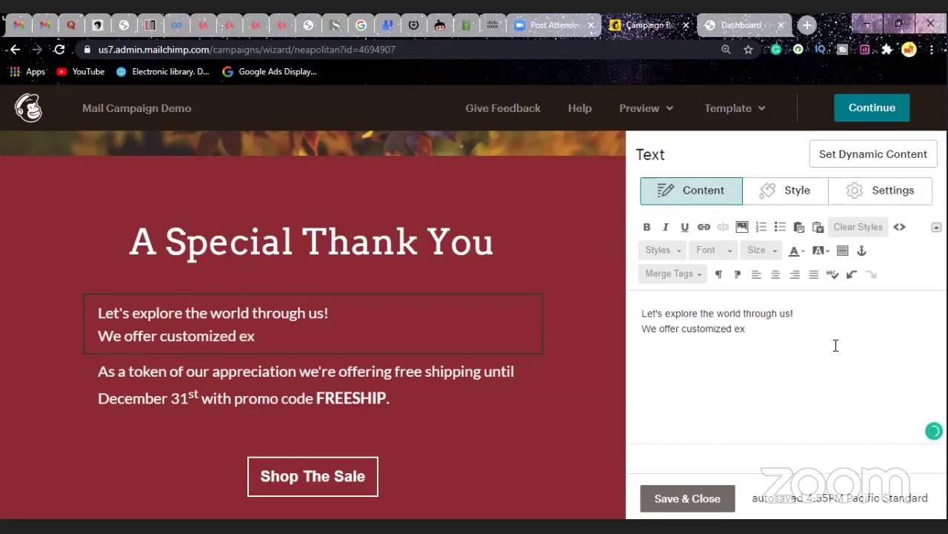
type("perir")
key("BackSpace")
type("emce ")
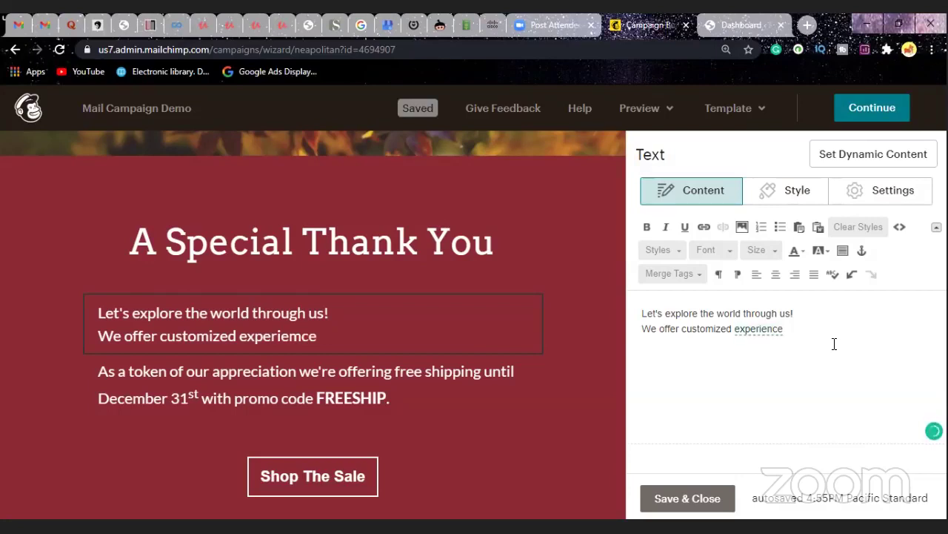
type("a")
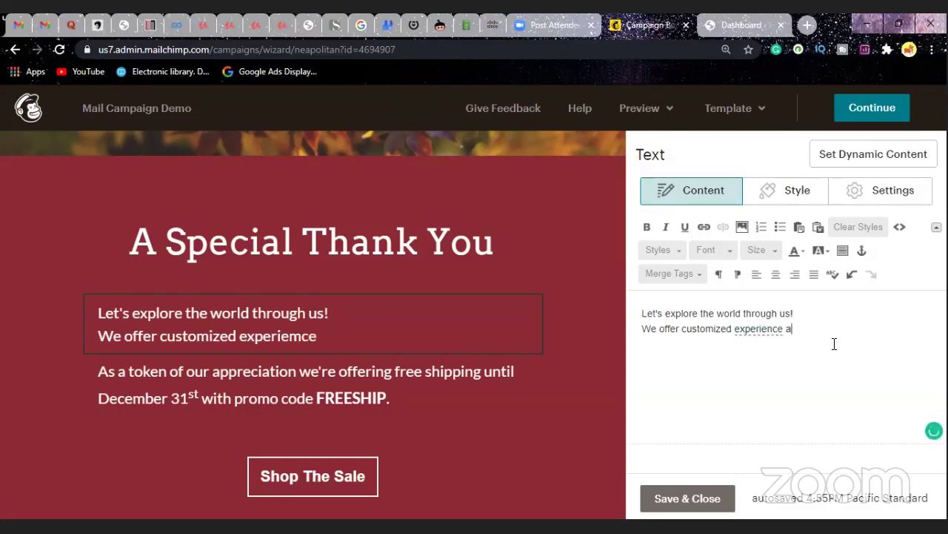
type("cc")
key("BackSpace")
type("and ")
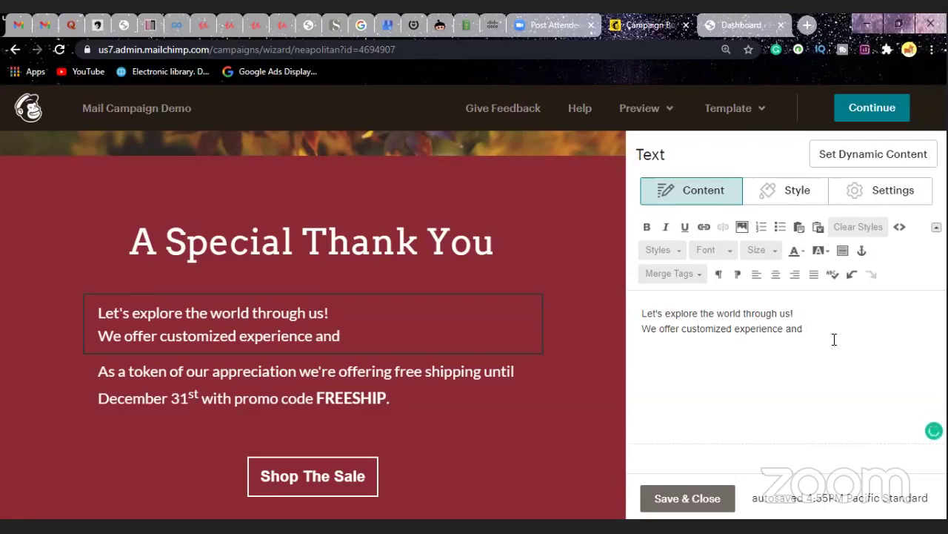
type("the bes")
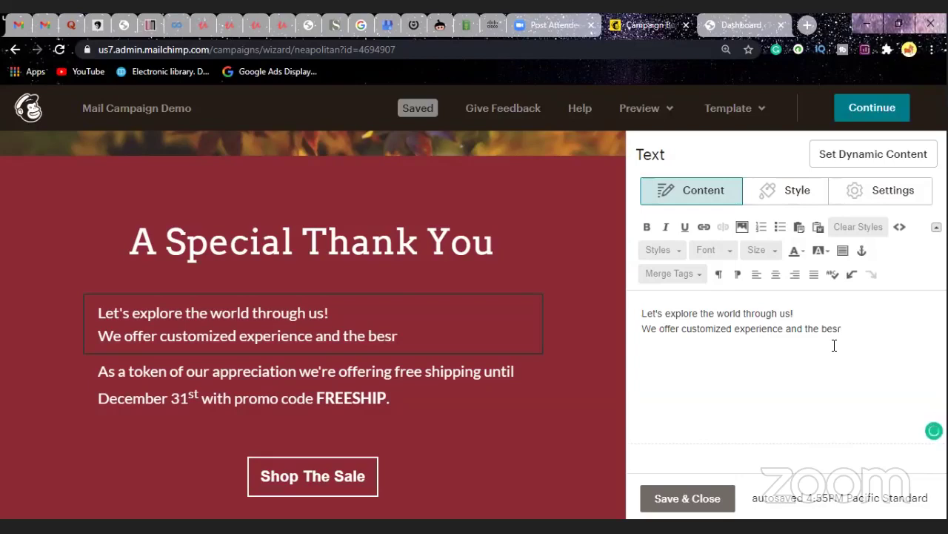
type("r")
key("BackSpace")
type("t ")
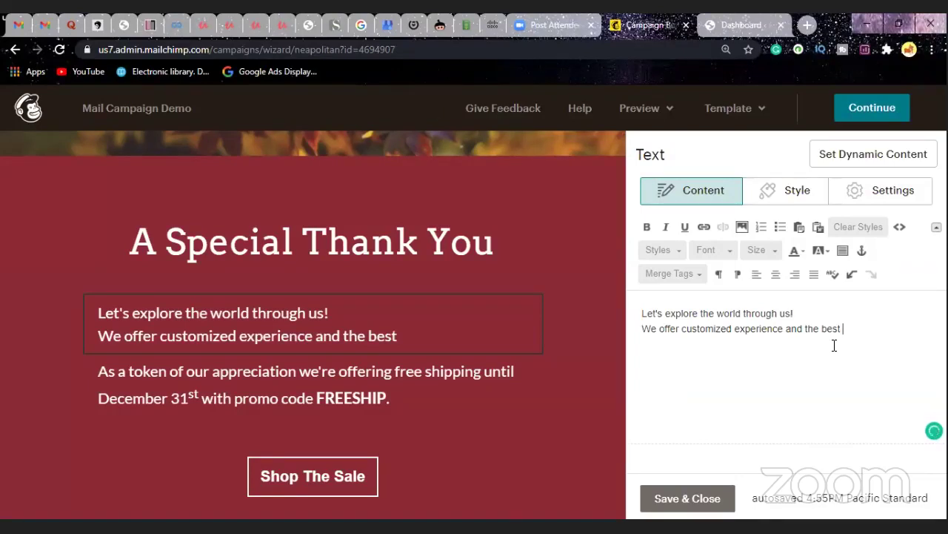
type("banf")
key("BackSpace")
type("g ")
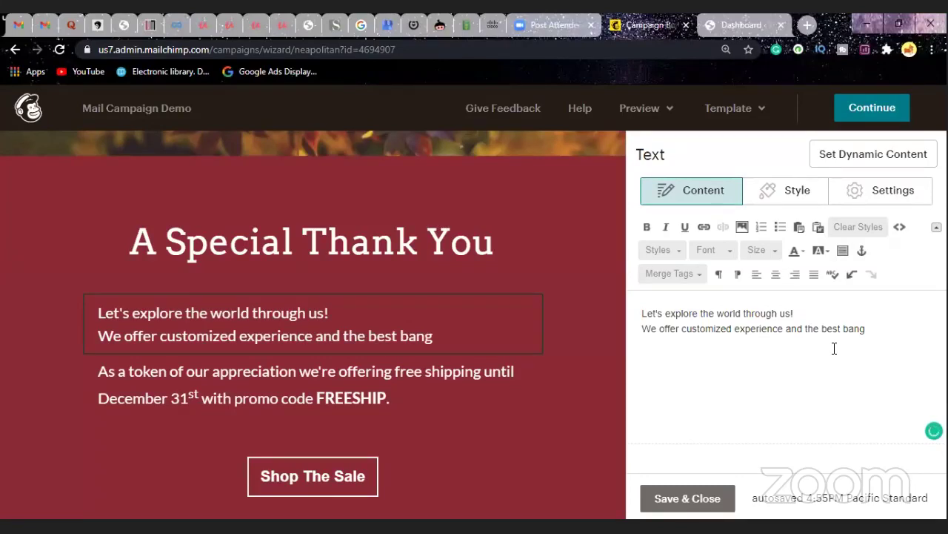
type("for your ")
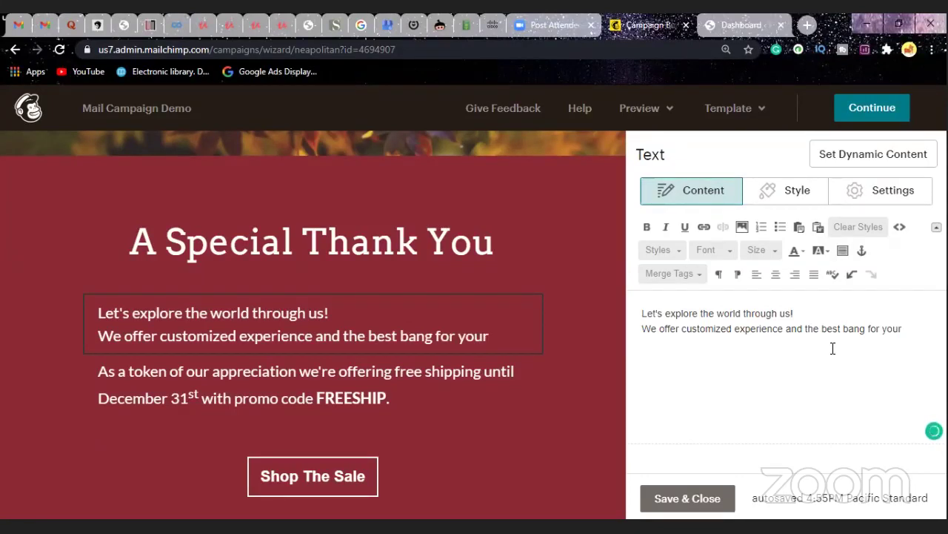
type("buck")
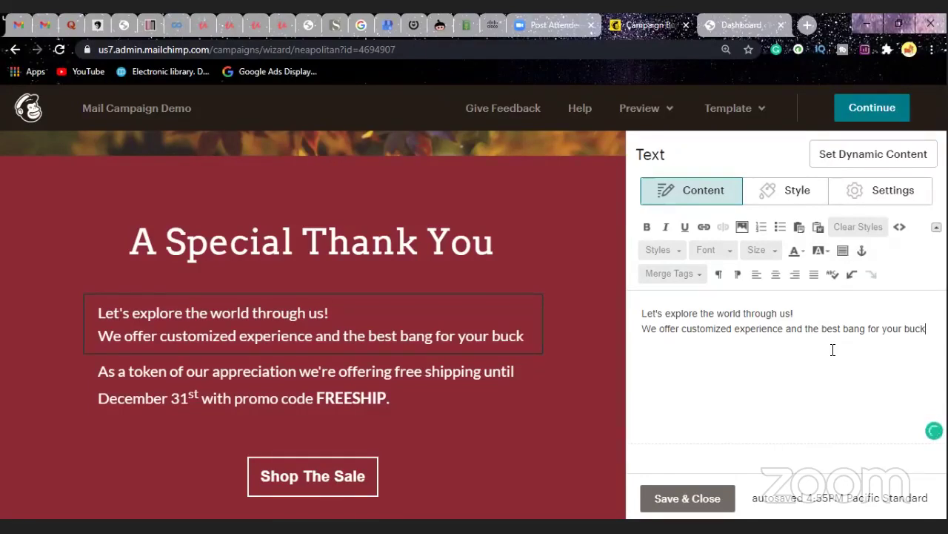
type("!")
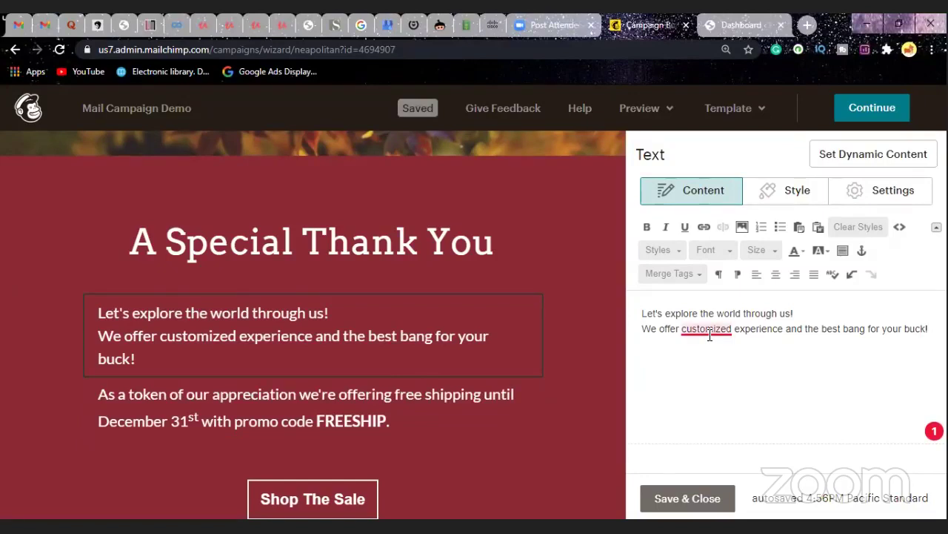
Accept the 'a customized' grammar fix, then edit the Shop The Sale button's web address
mouse_move(710, 335)
left_click(721, 370)
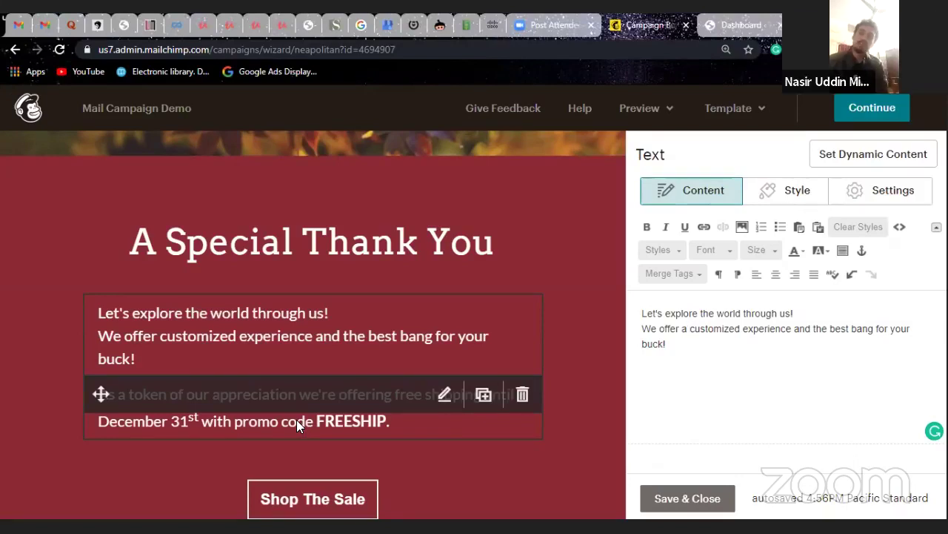
scroll(309, 419, "down", 1)
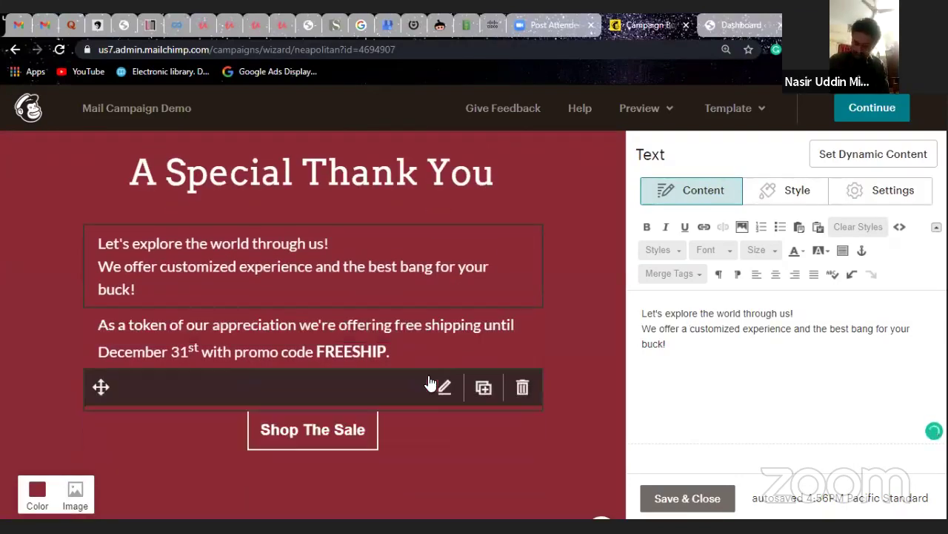
left_click(390, 352)
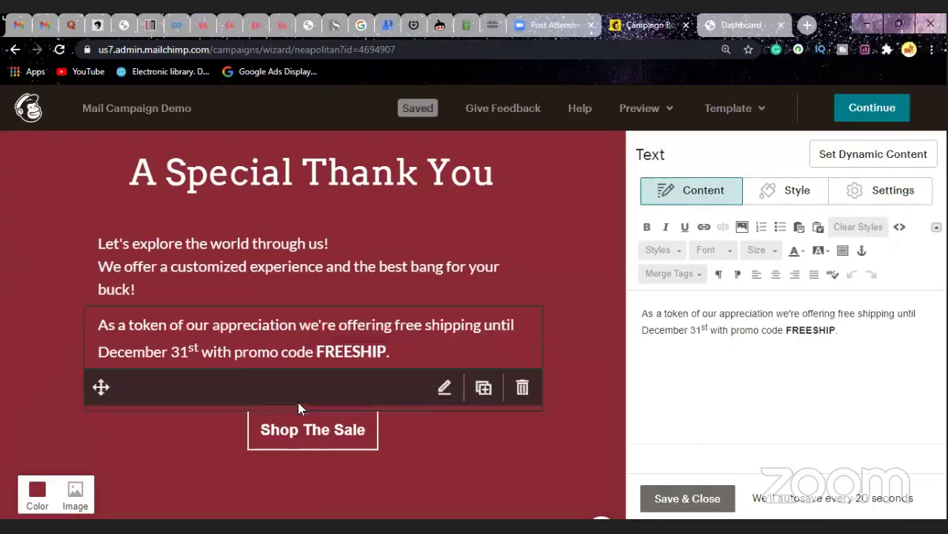
left_click(299, 431)
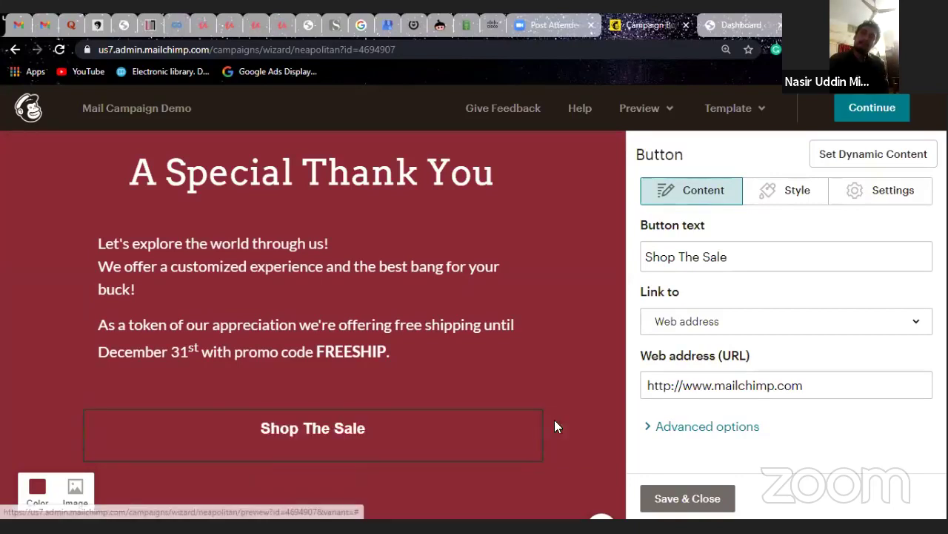
left_click(828, 383)
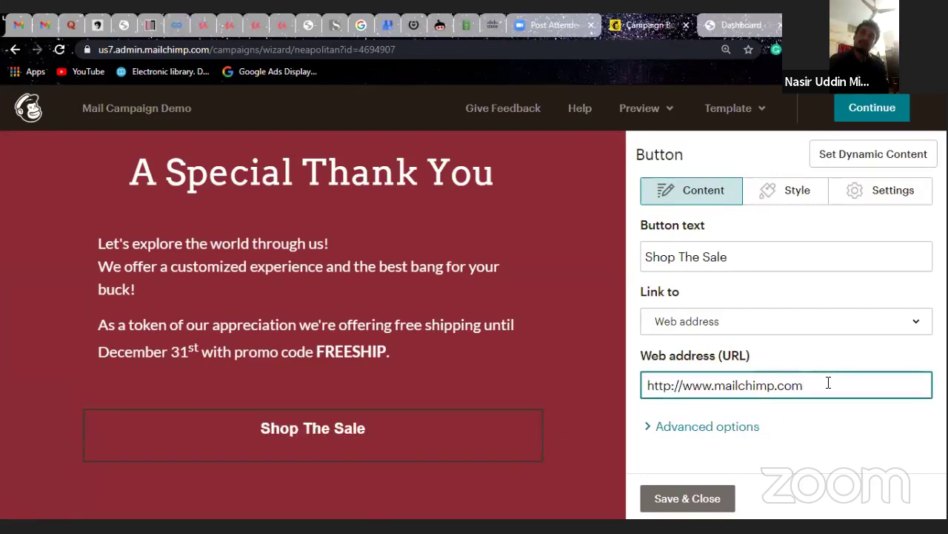
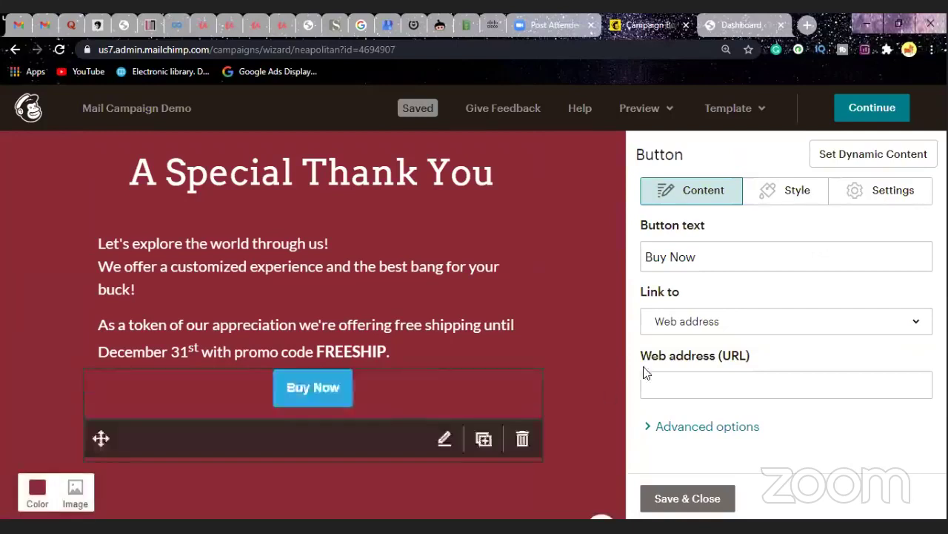
left_click(716, 326)
left_click(716, 326)
left_click(726, 385)
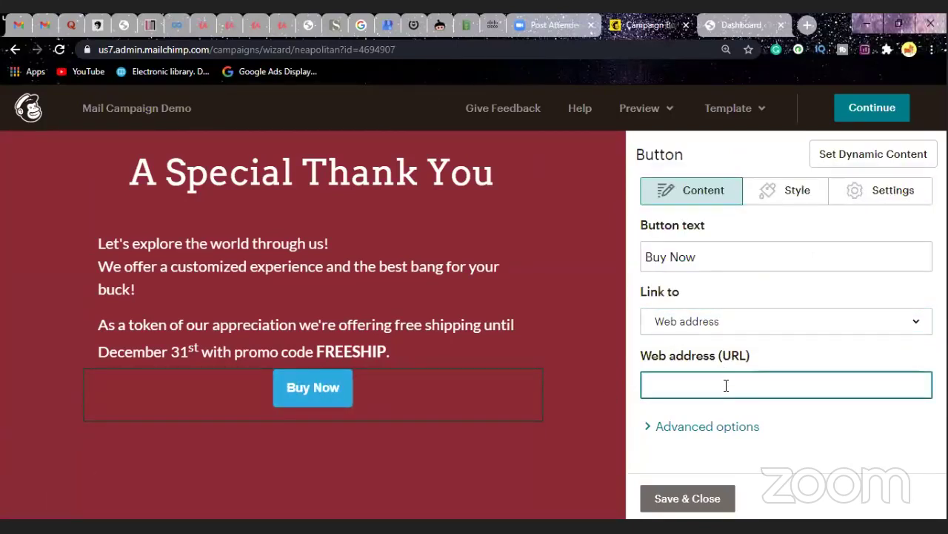
type("https://eshebabd.xyz/")
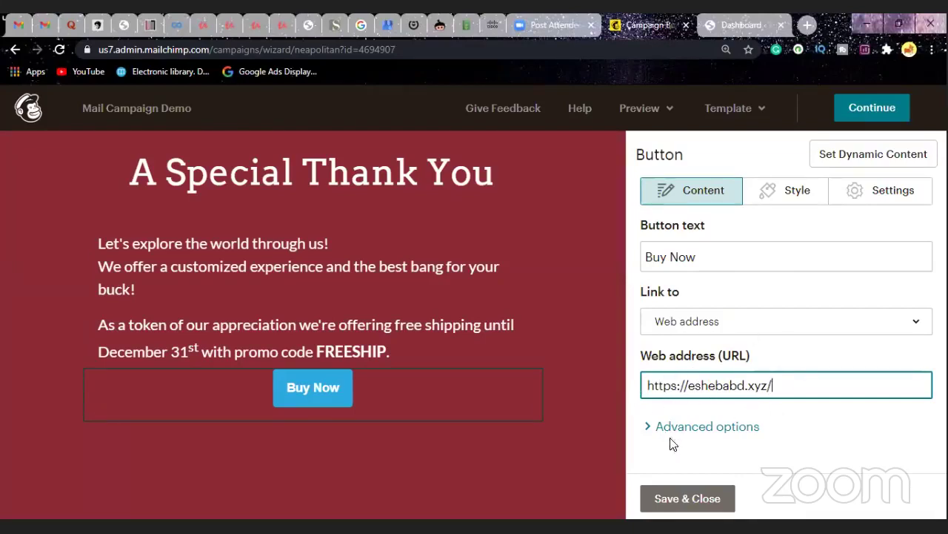
mouse_move(341, 417)
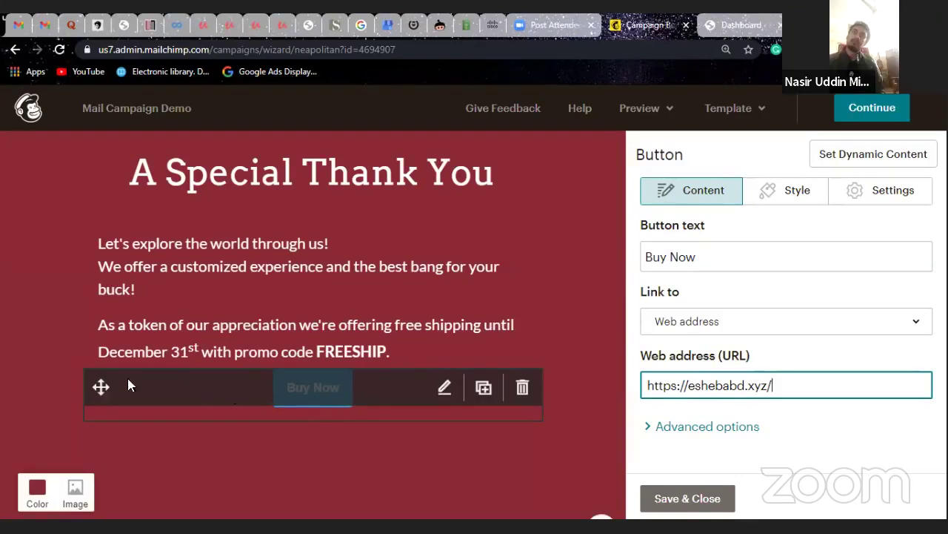
mouse_move(104, 386)
left_mouse_down()
mouse_move(127, 390)
mouse_move(94, 375)
left_mouse_up()
left_click(688, 497)
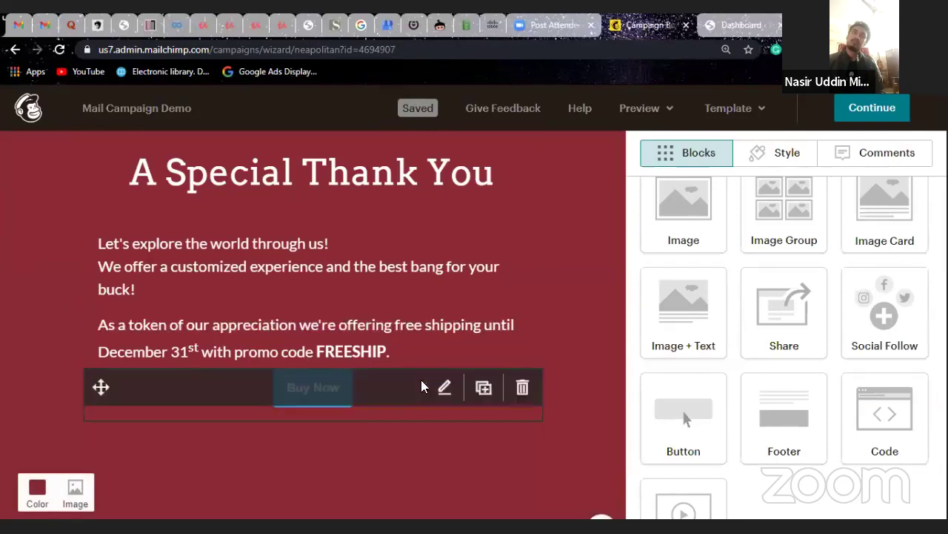
Scroll to New Arrivals and select the Literary Classics Image + Text block for editing
scroll(543, 354, "down", 3)
scroll(498, 369, "down", 8)
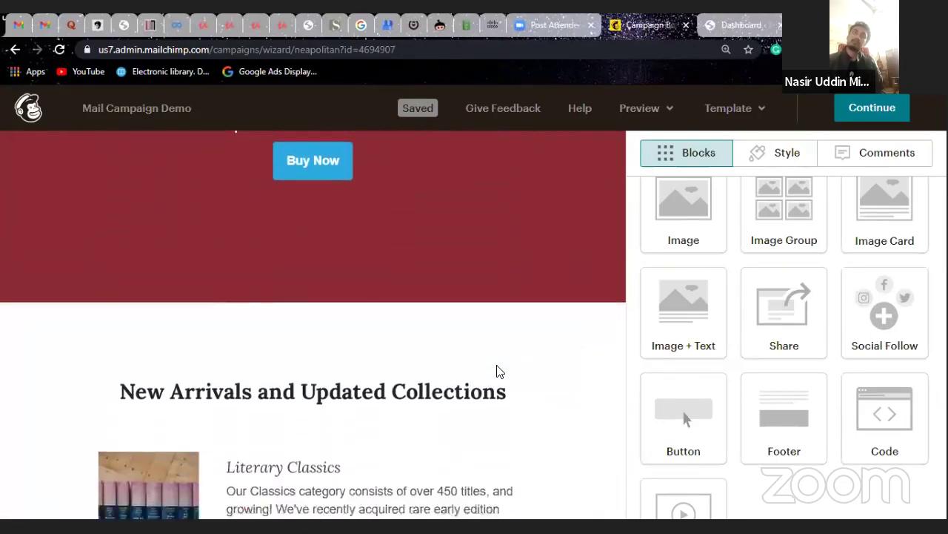
scroll(497, 371, "down", 6)
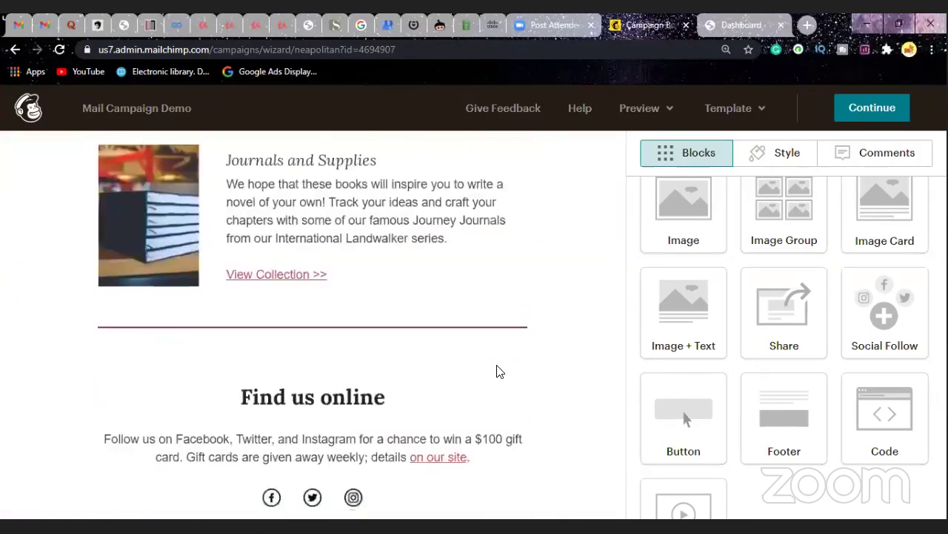
scroll(496, 370, "up", 4)
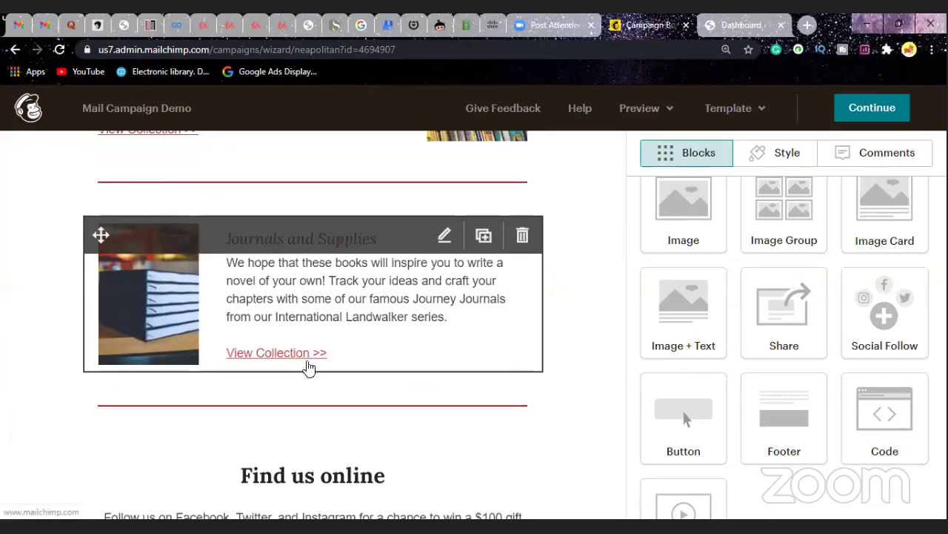
scroll(332, 350, "up", 3)
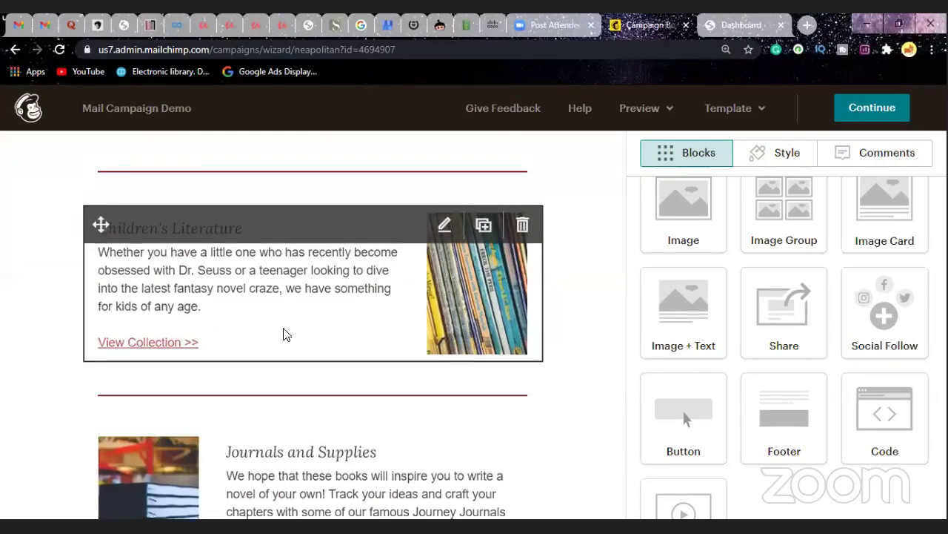
scroll(225, 342, "up", 2)
scroll(254, 283, "down", 1)
scroll(251, 324, "up", 2)
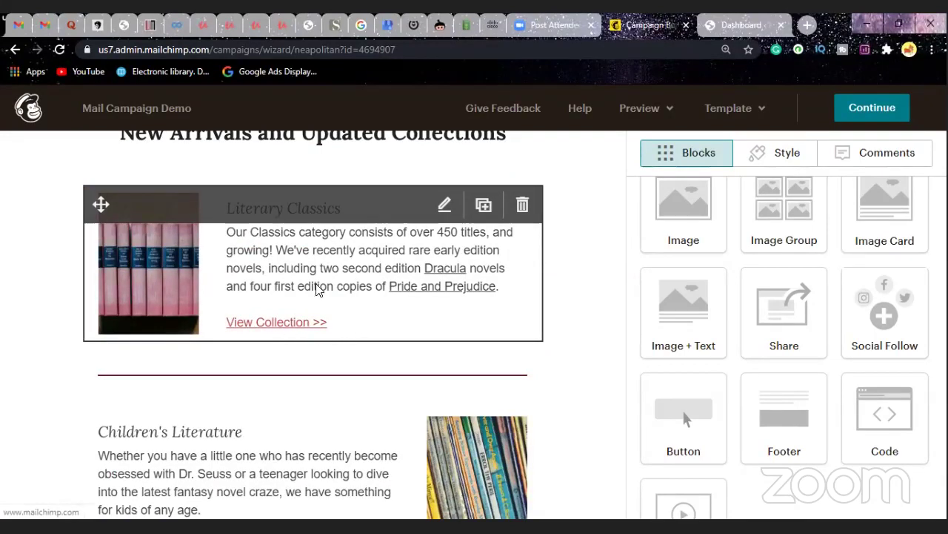
left_click(317, 290)
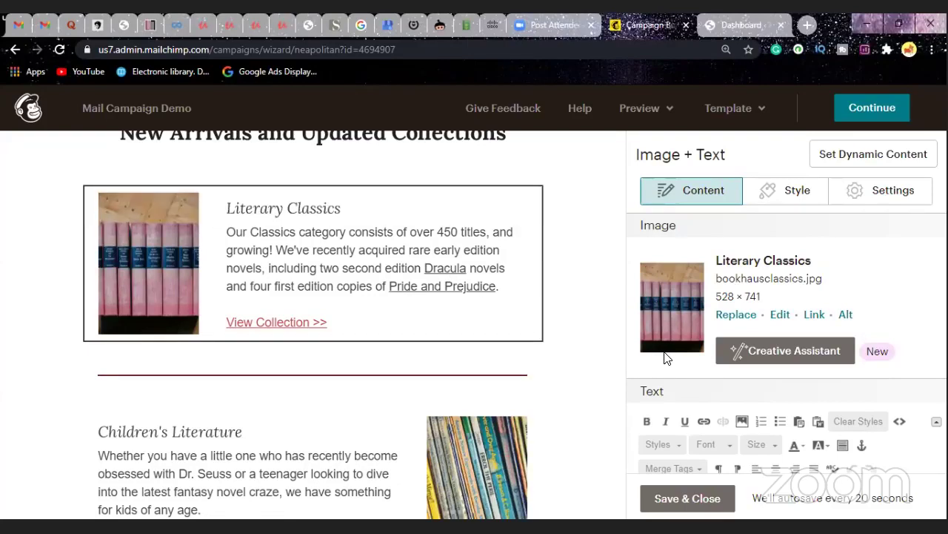
Close the Literary Classics Image + Text block with its text left unchanged
scroll(791, 341, "down", 3)
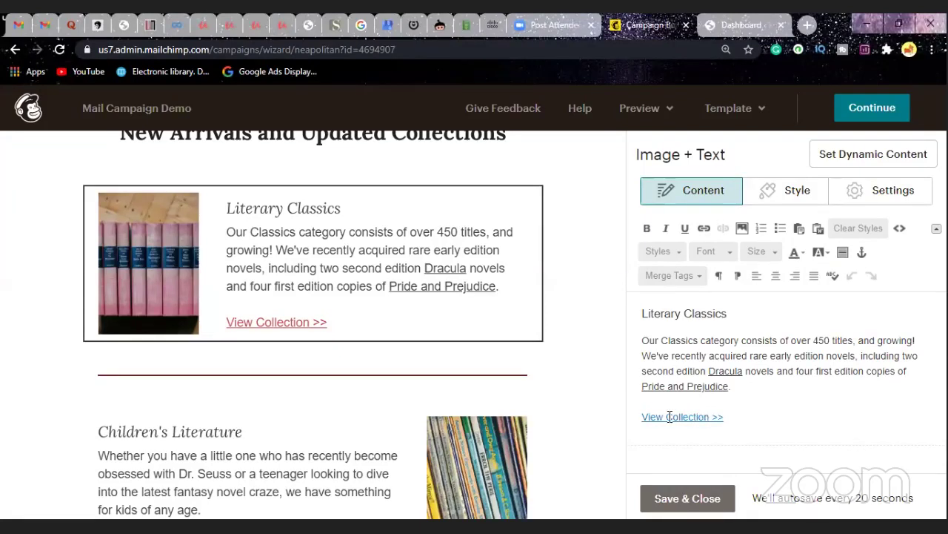
left_click(797, 403)
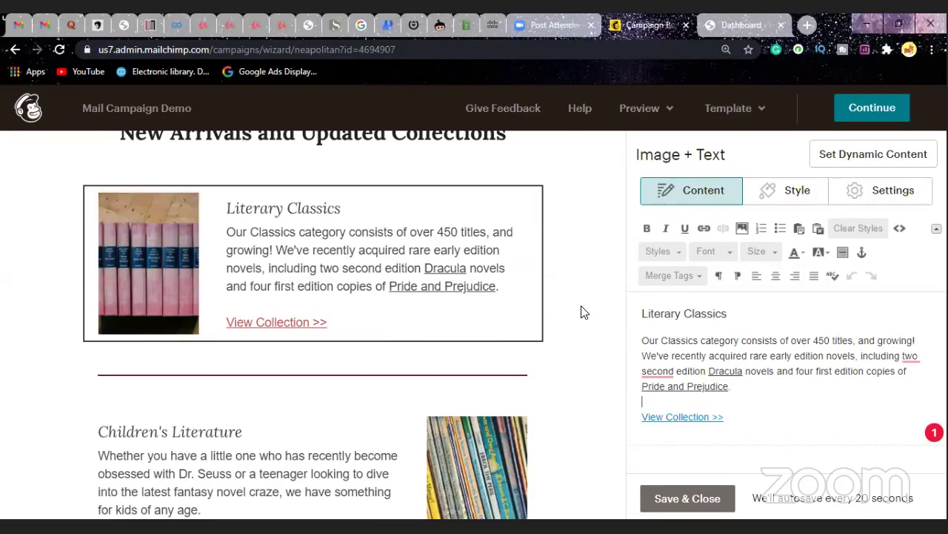
left_click(671, 495)
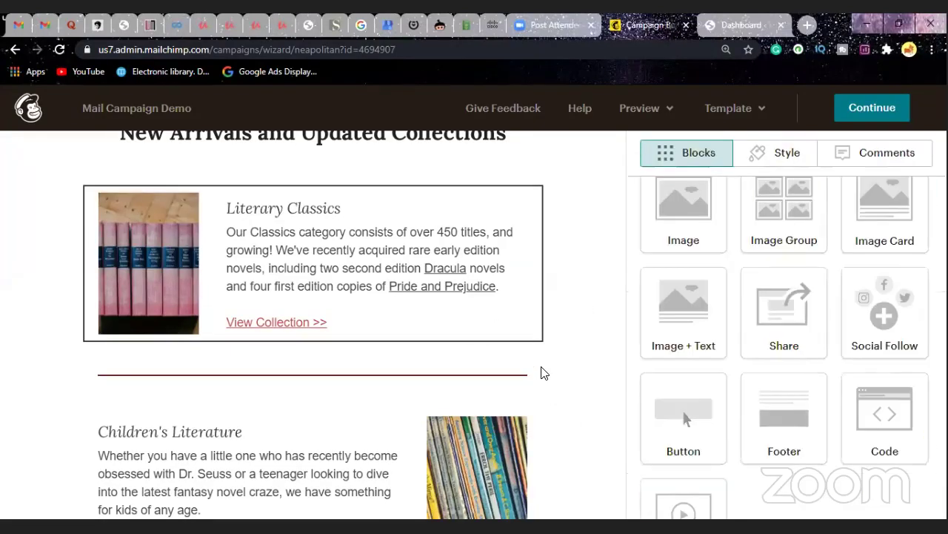
Open the Social Follow block under Find us online and add another service entry
scroll(541, 373, "down", 8)
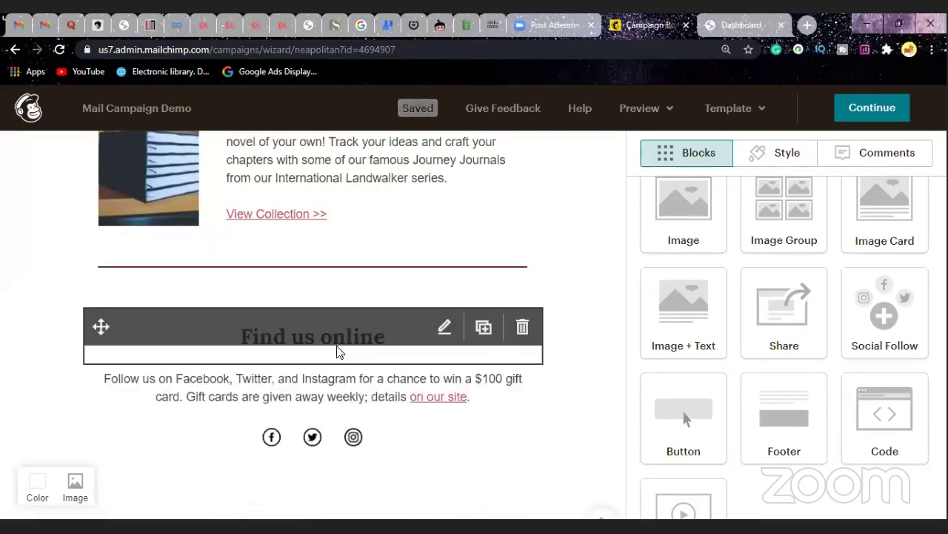
left_click(271, 443)
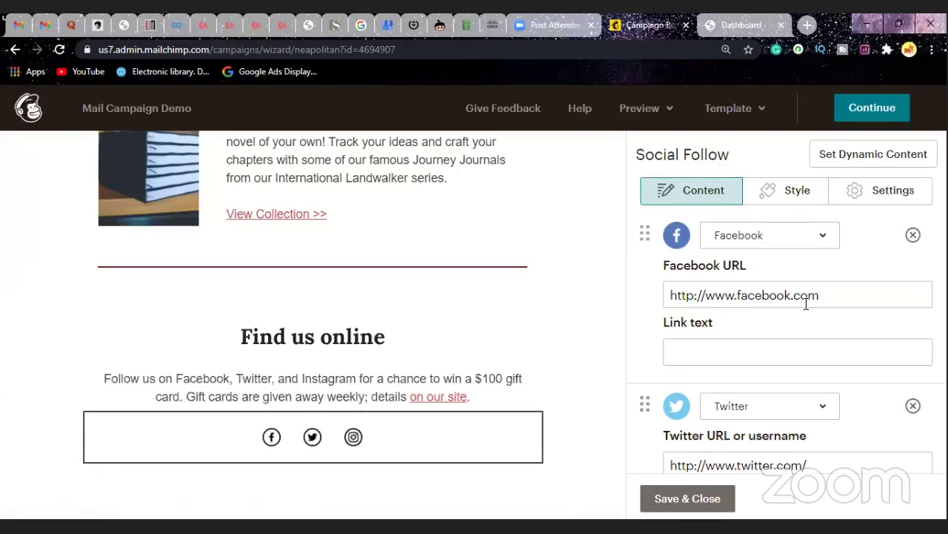
scroll(782, 326, "down", 3)
scroll(780, 334, "down", 1)
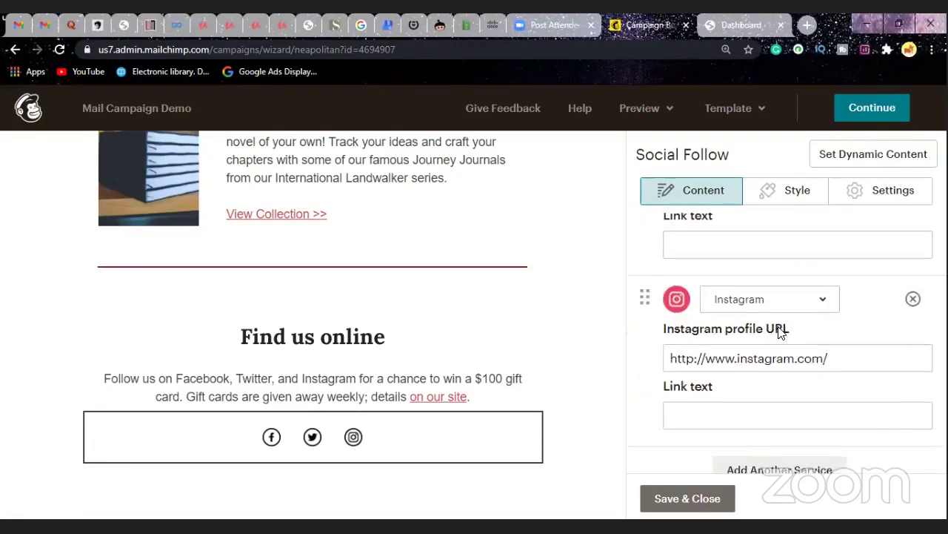
scroll(780, 333, "down", 2)
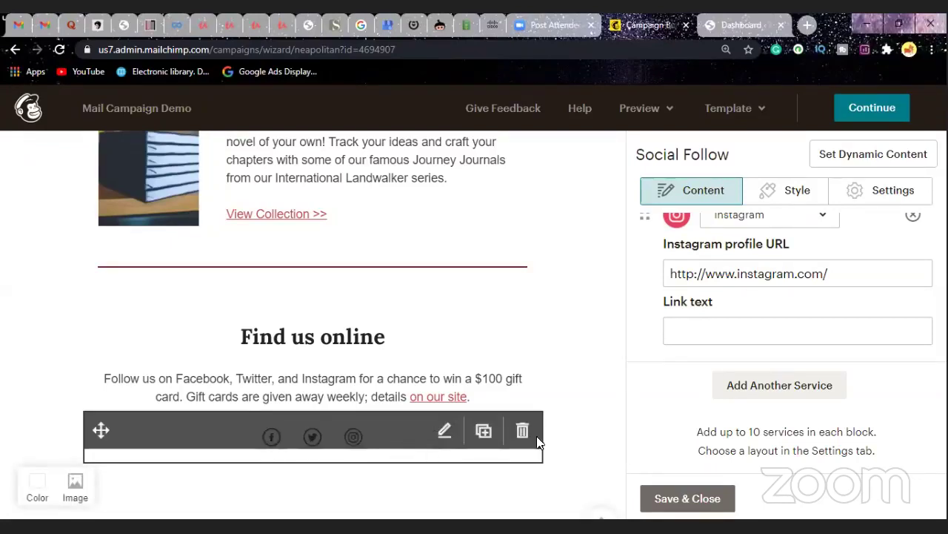
left_click(741, 387)
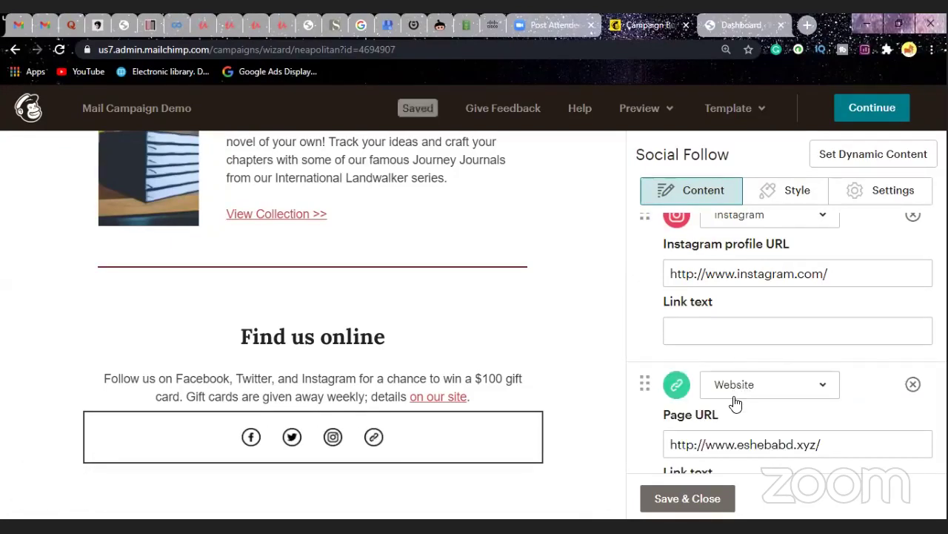
scroll(756, 341, "down", 1)
left_click(760, 317)
scroll(745, 185, "up", 8)
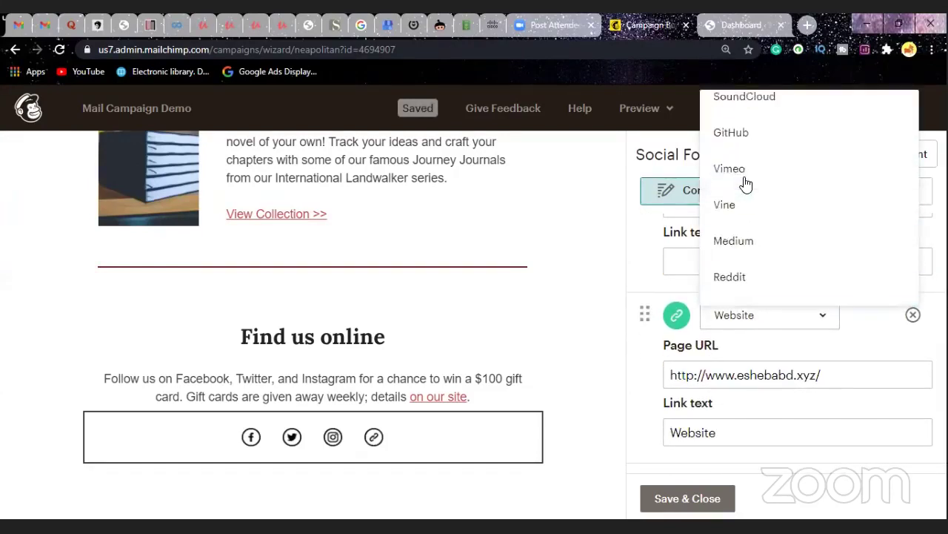
scroll(746, 185, "up", 1)
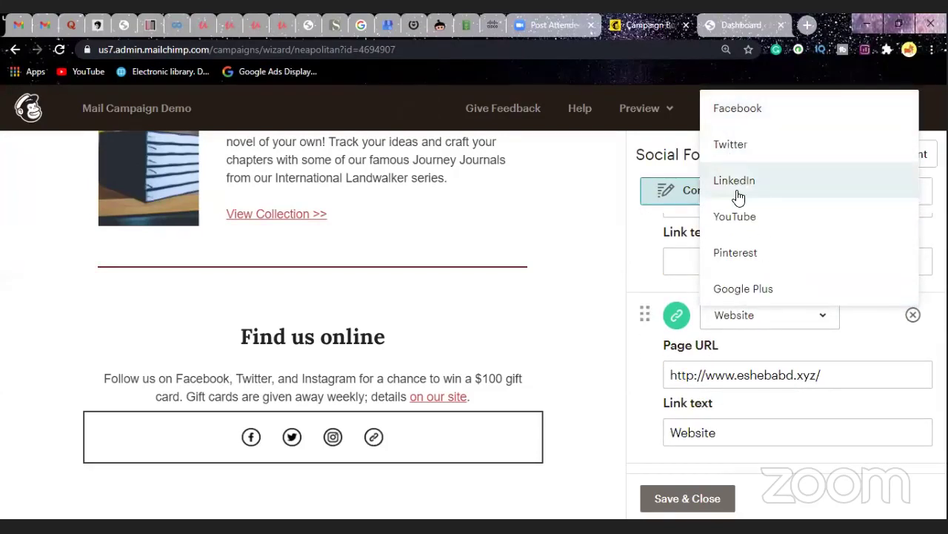
scroll(741, 226, "down", 1)
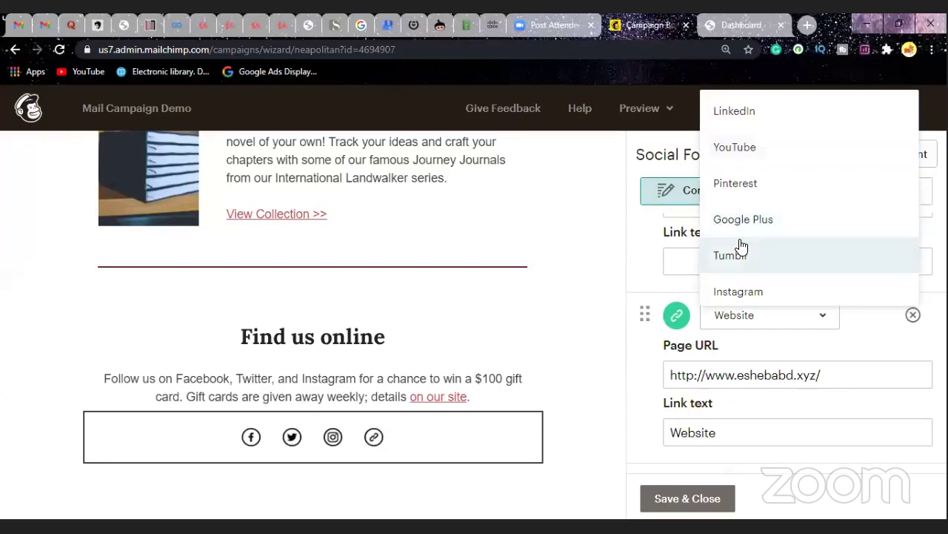
scroll(739, 252, "down", 1)
scroll(735, 263, "down", 3)
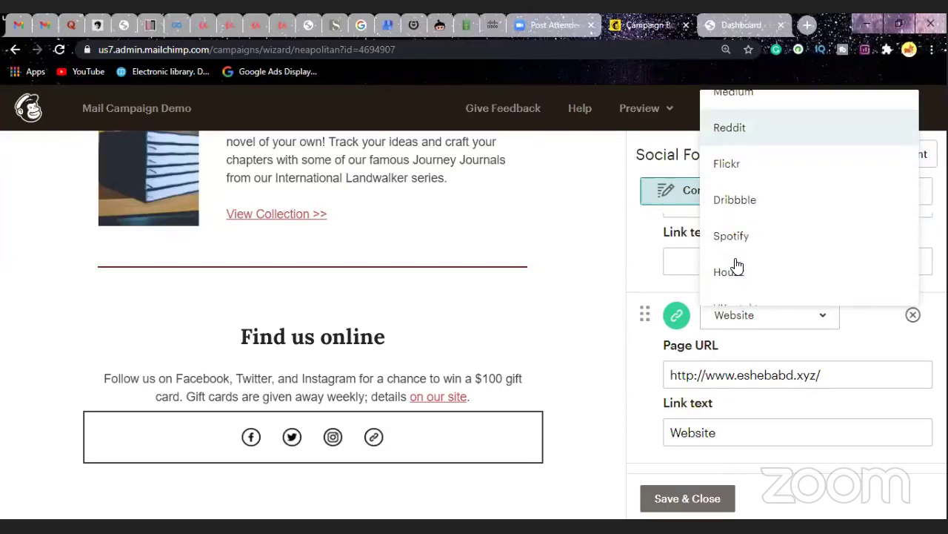
scroll(733, 267, "down", 2)
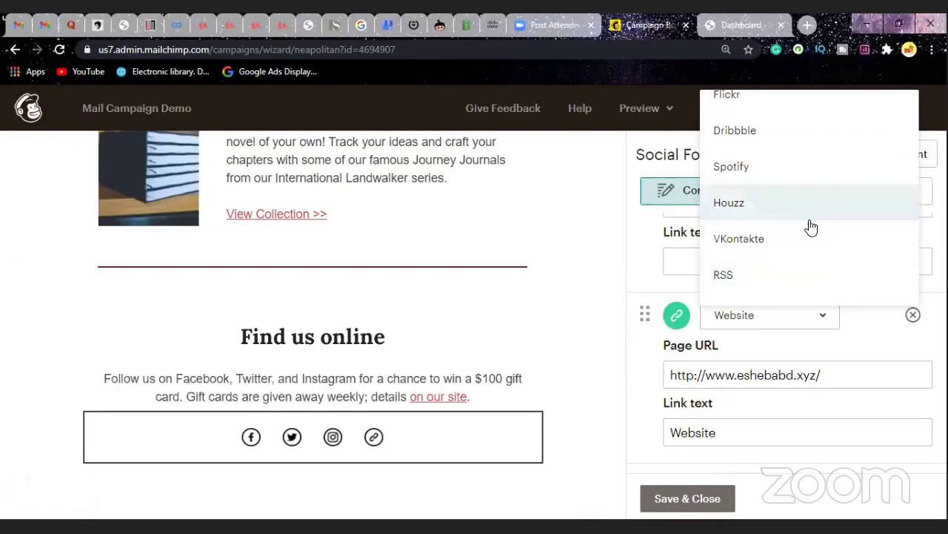
scroll(778, 259, "down", 2)
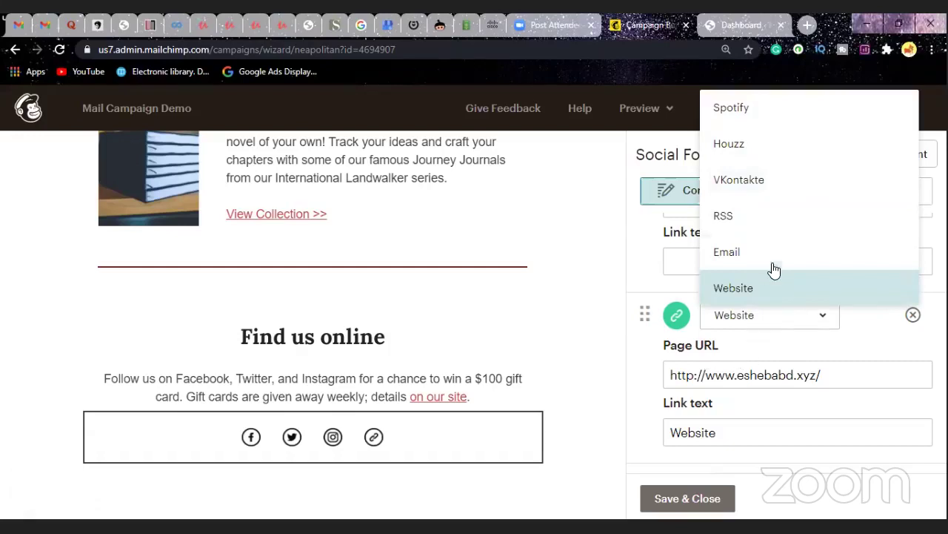
scroll(768, 275, "up", 2)
scroll(763, 256, "up", 2)
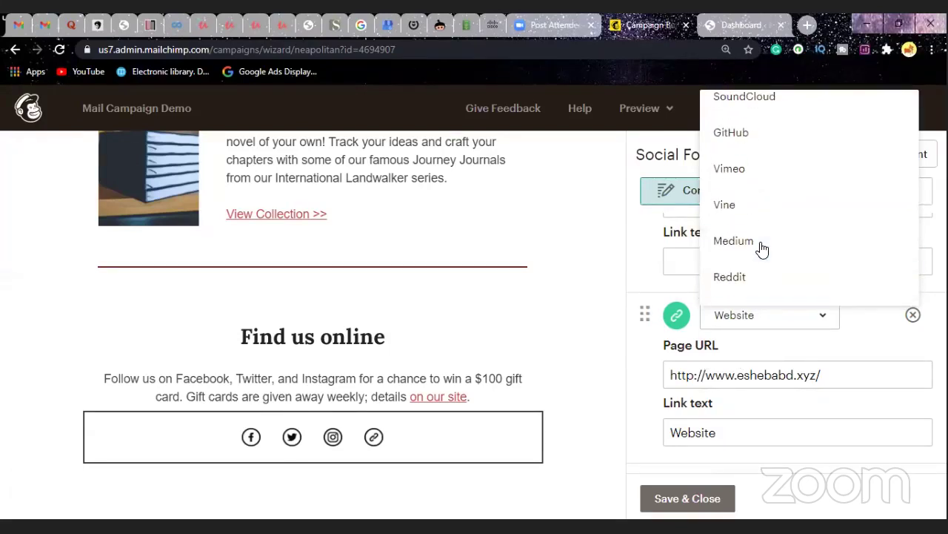
scroll(762, 245, "up", 3)
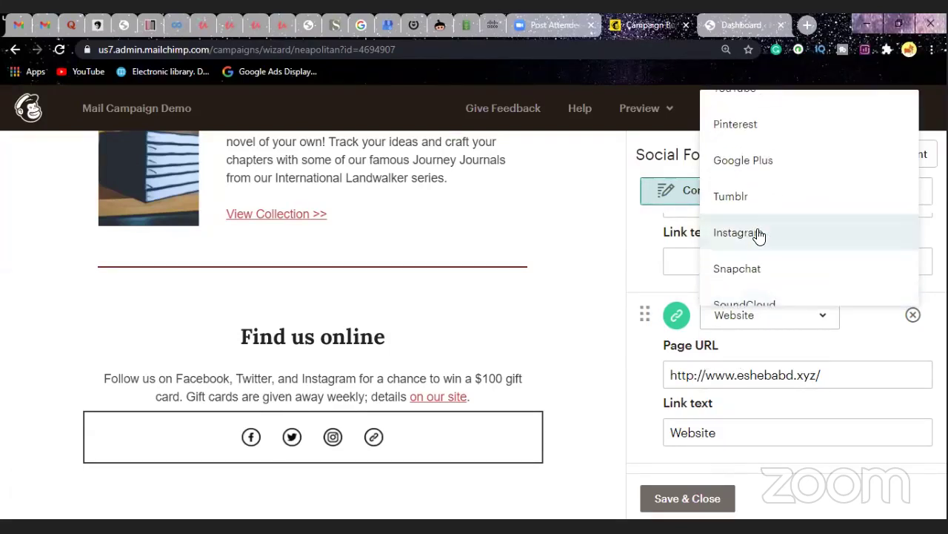
left_click(758, 234)
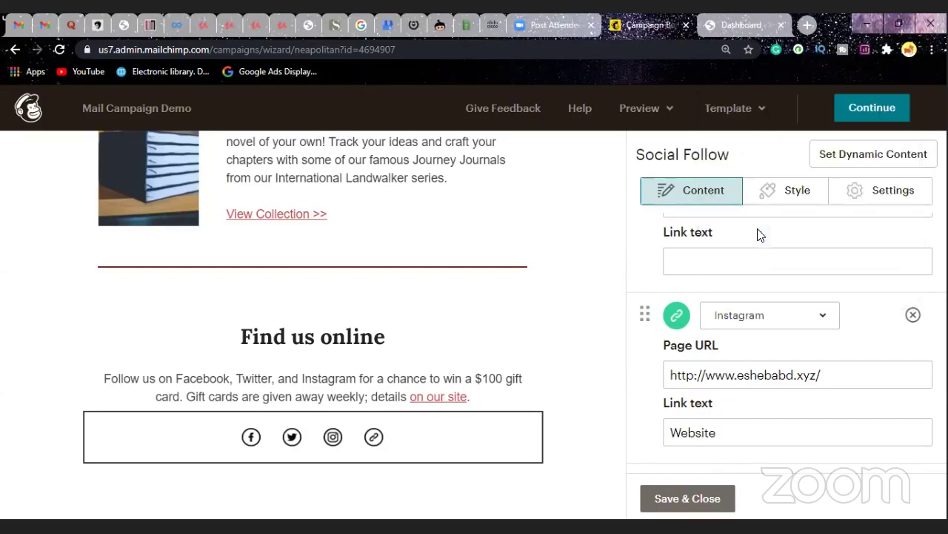
left_click(759, 430)
scroll(760, 430, "down", 3)
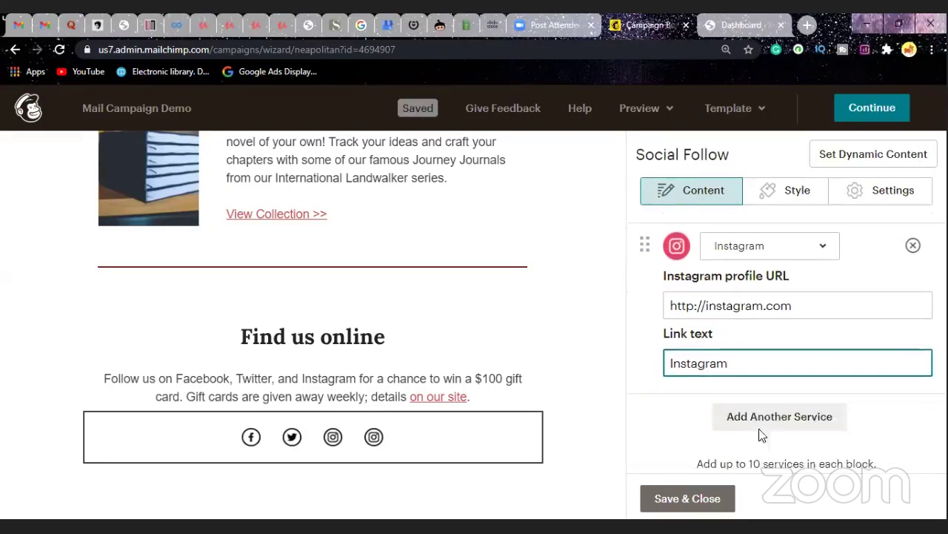
scroll(762, 423, "up", 2)
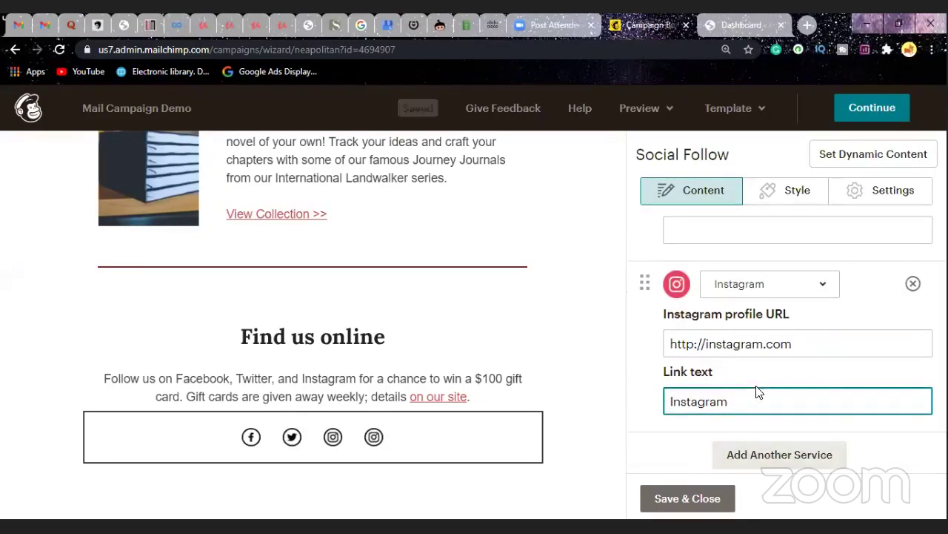
left_click(805, 348)
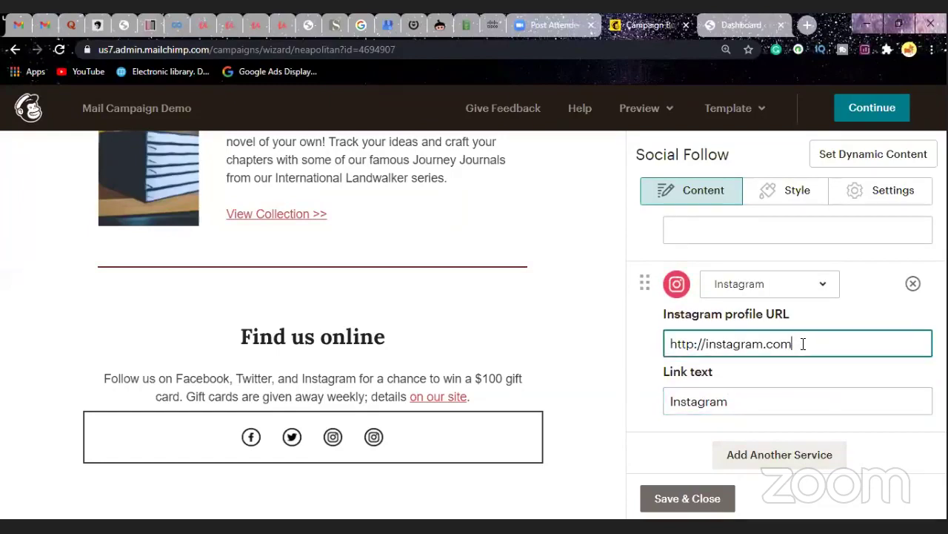
left_click(766, 401)
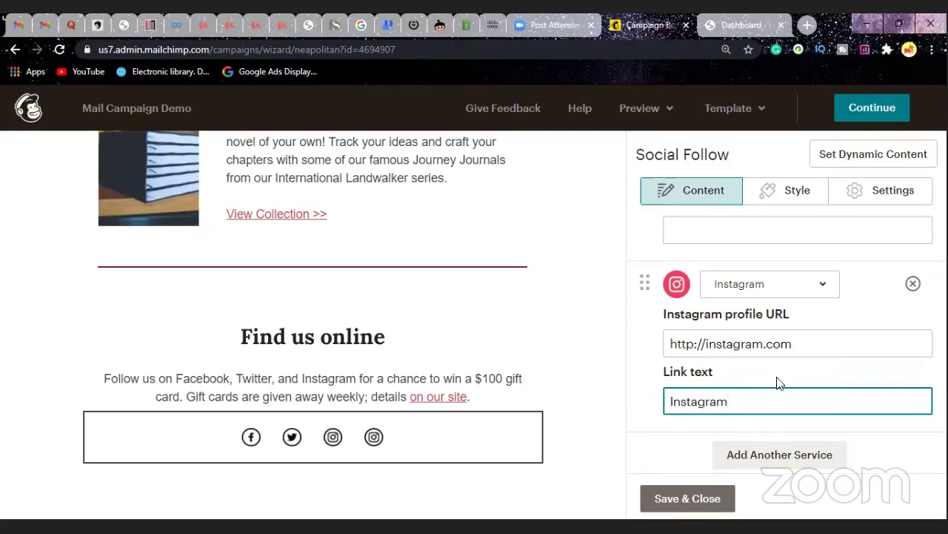
scroll(749, 386, "down", 1)
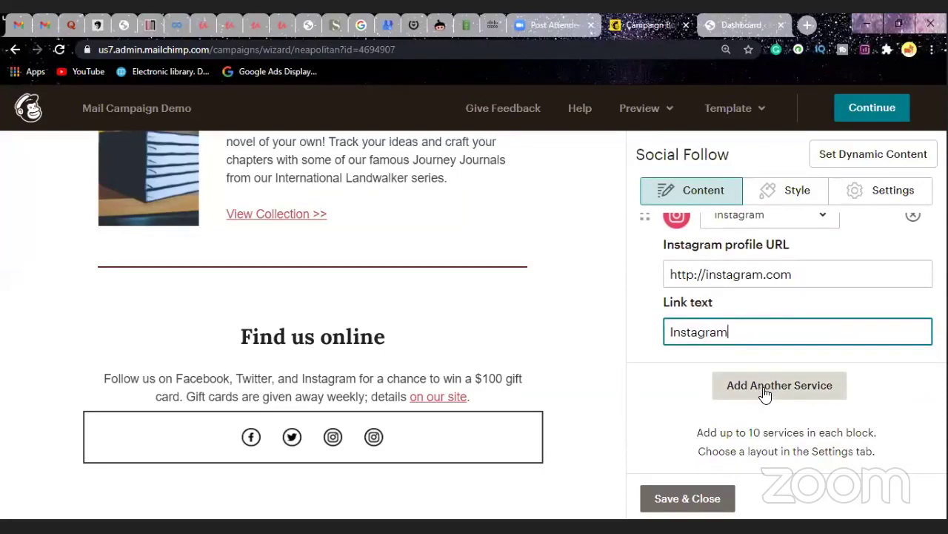
left_click(814, 277)
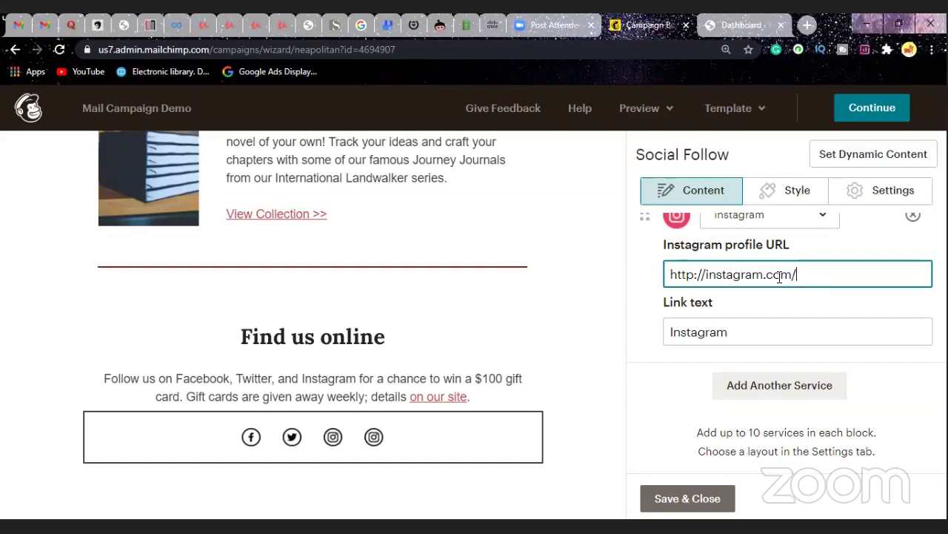
Change the duplicate Instagram entry to LinkedIn and add a slash to its profile URL
scroll(778, 278, "up", 1)
left_click(780, 291)
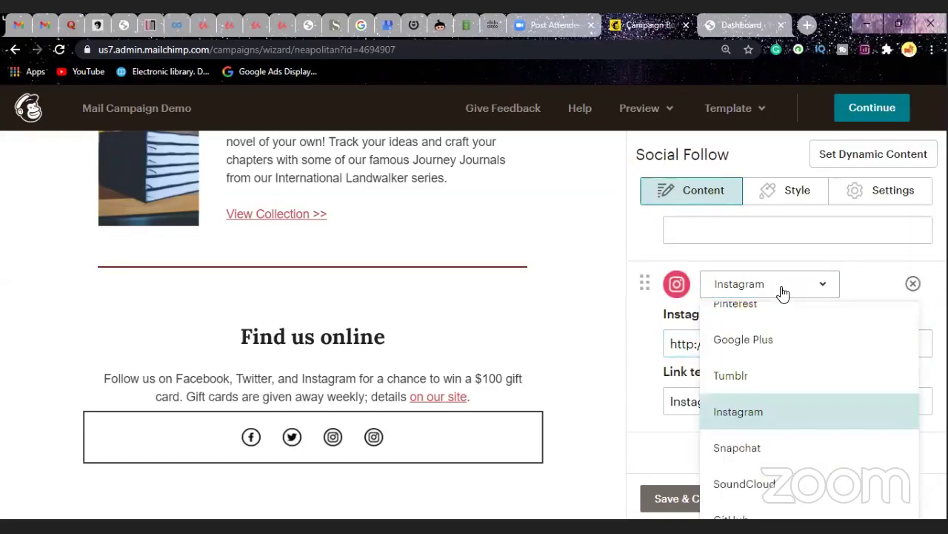
scroll(769, 344, "down", 1)
scroll(769, 350, "down", 1)
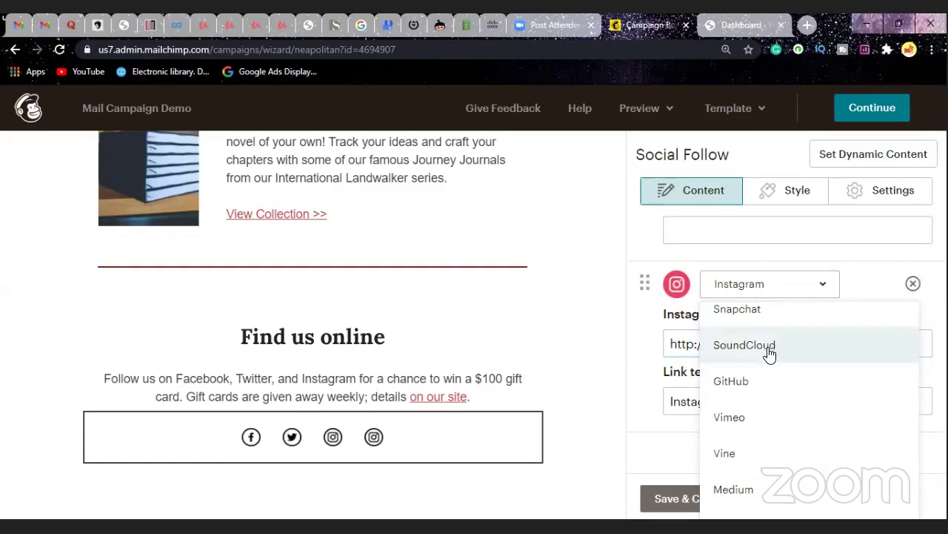
scroll(769, 353, "up", 5)
left_click(768, 370)
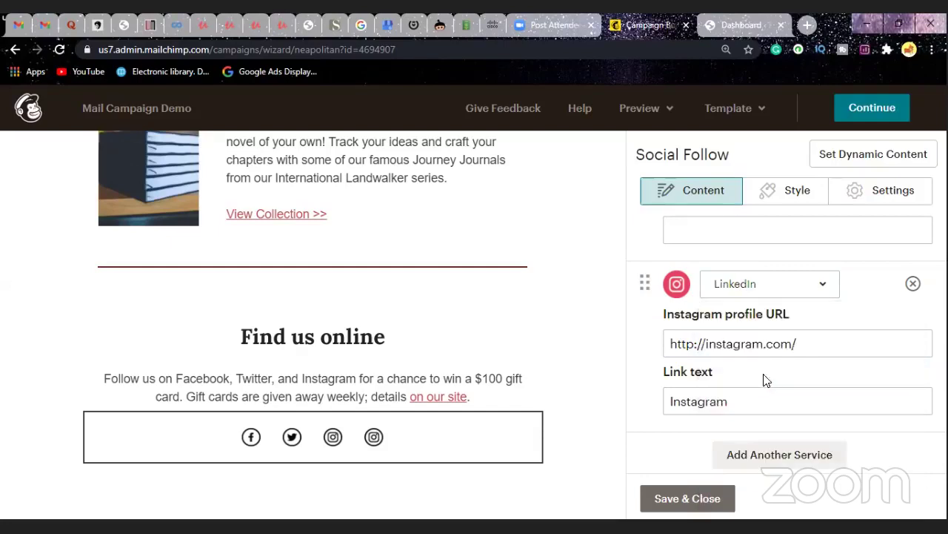
left_click(818, 340)
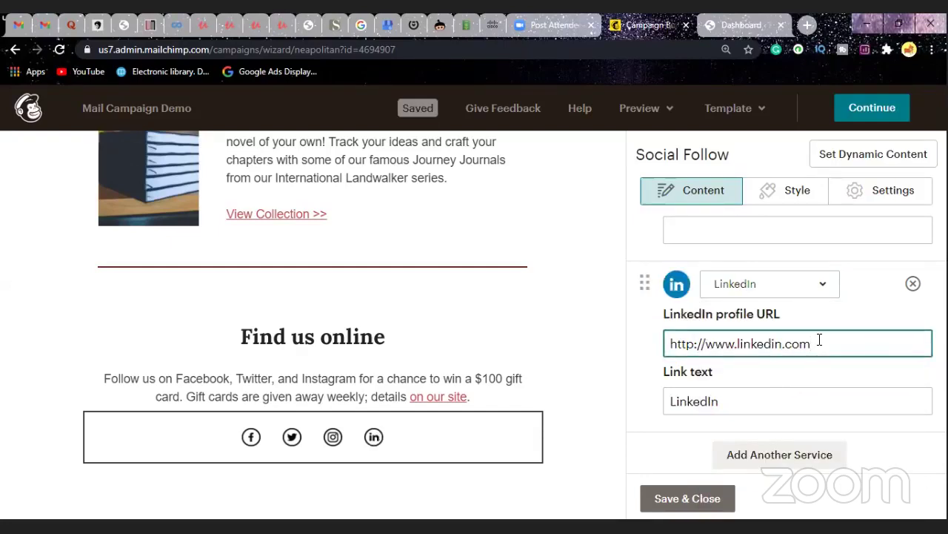
type("/")
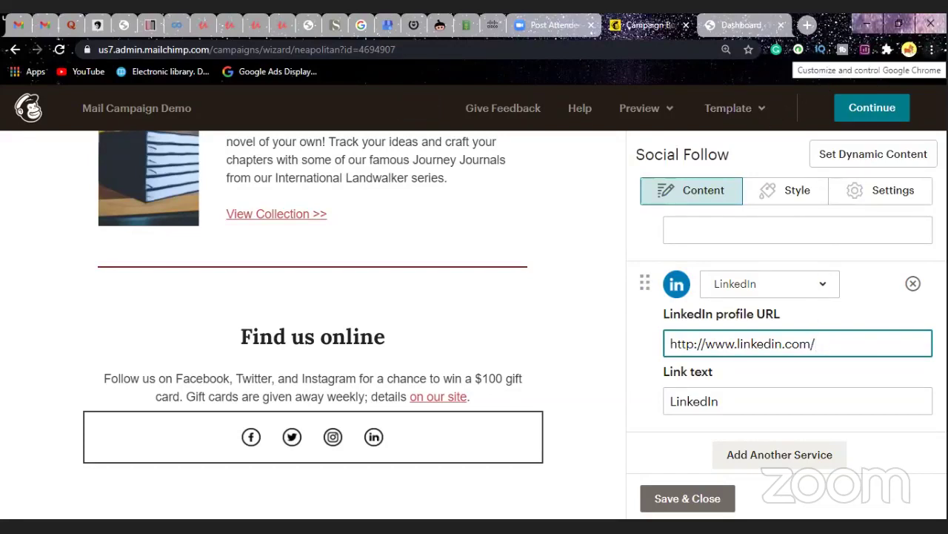
left_click(933, 49)
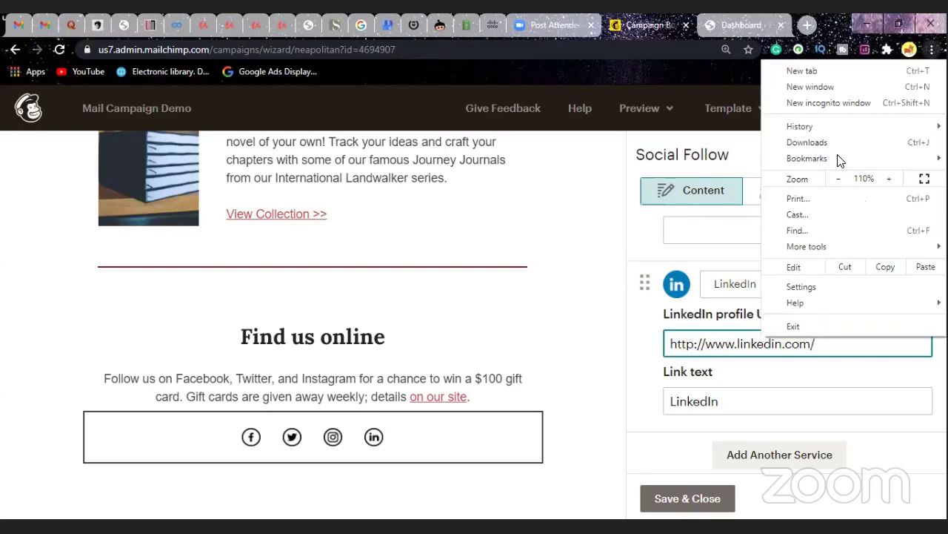
left_click(830, 342)
Add the profile username to the Instagram URL
scroll(818, 311, "up", 1)
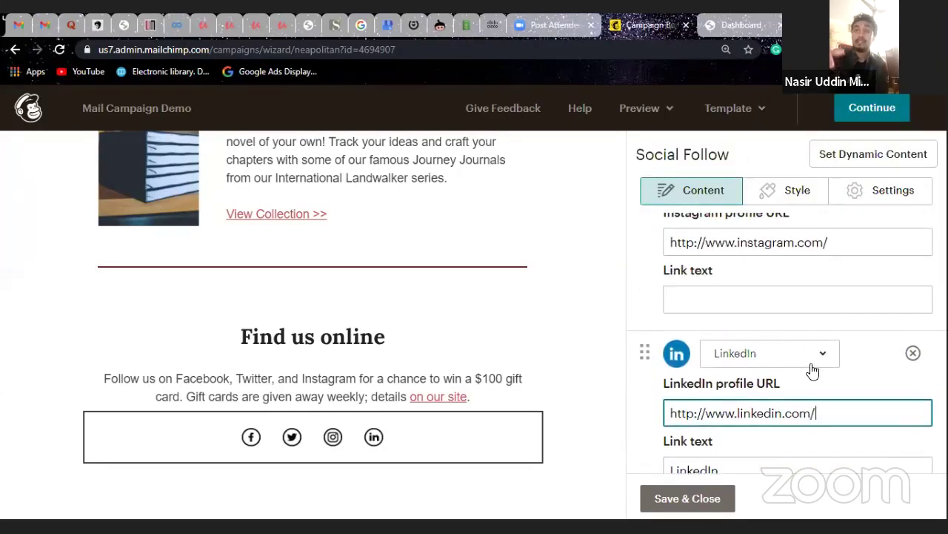
scroll(754, 284, "up", 1)
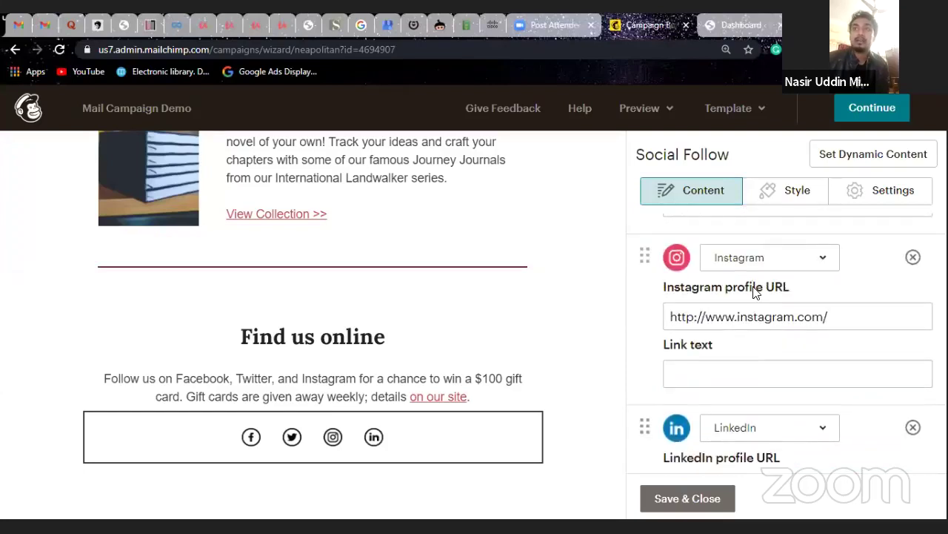
scroll(852, 362, "up", 1)
left_click(854, 381)
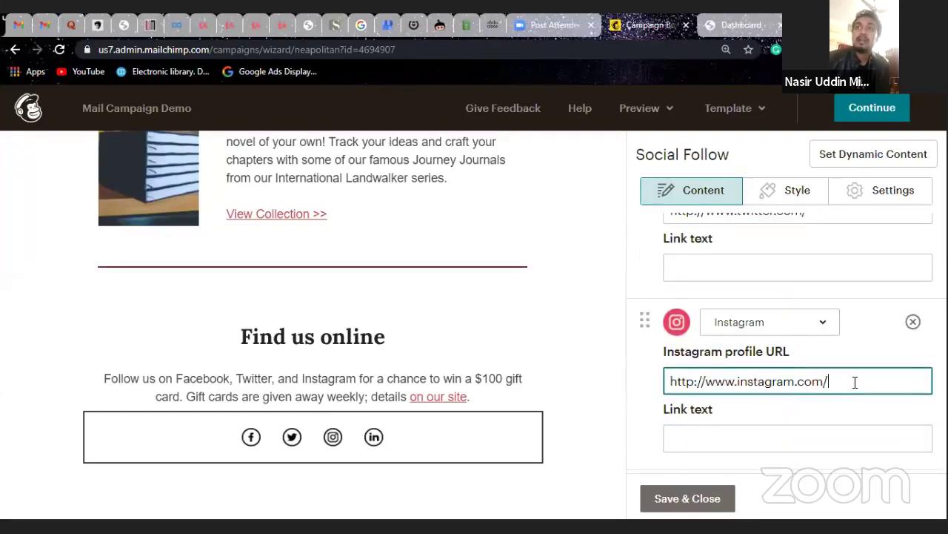
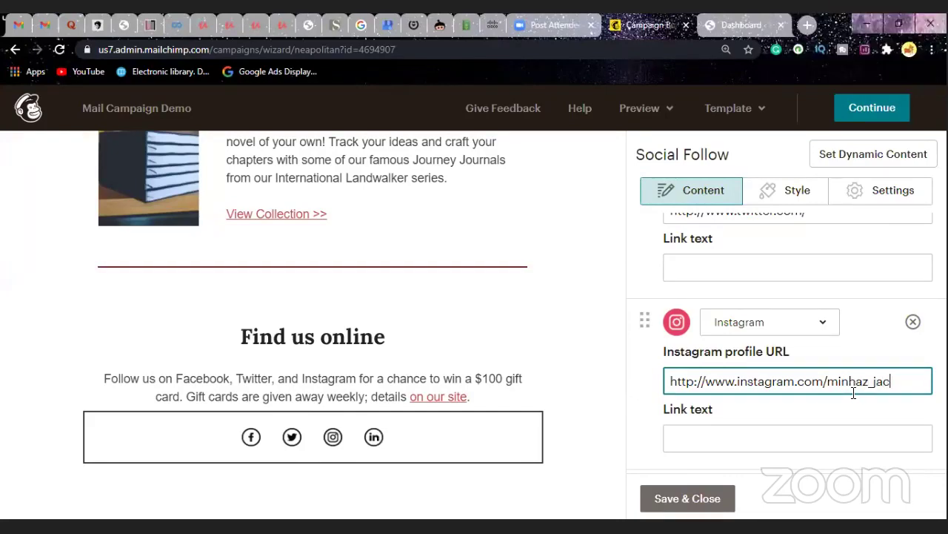
Add a trailing slash to the Facebook profile URL
scroll(847, 373, "up", 2)
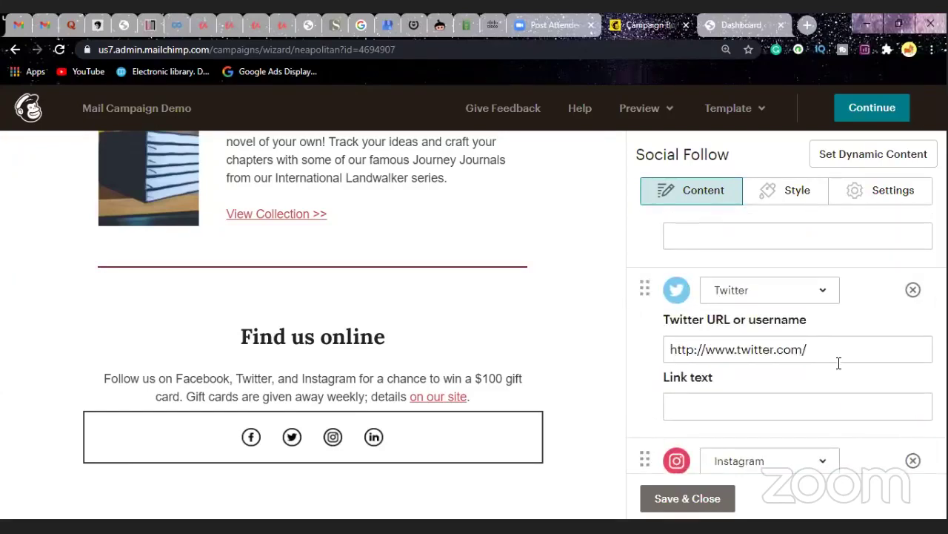
left_click(839, 361)
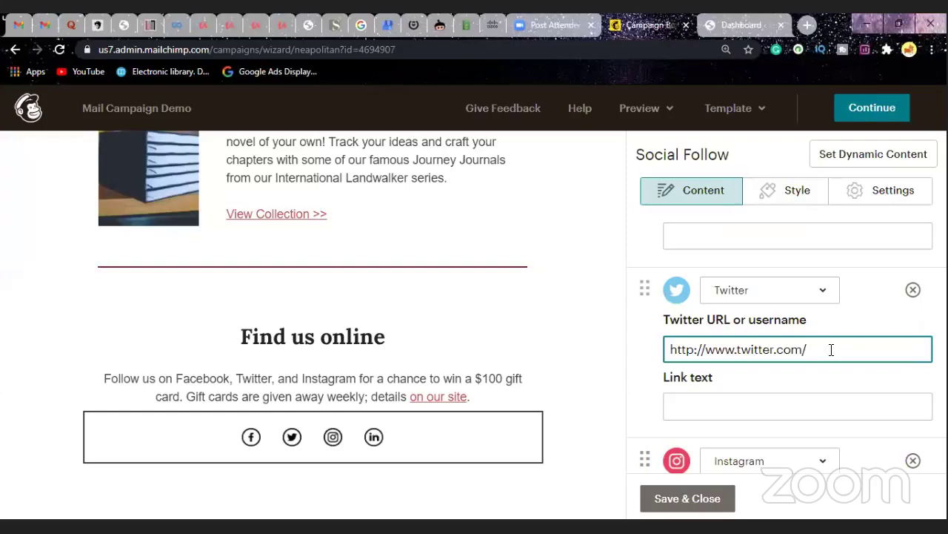
scroll(831, 350, "up", 1)
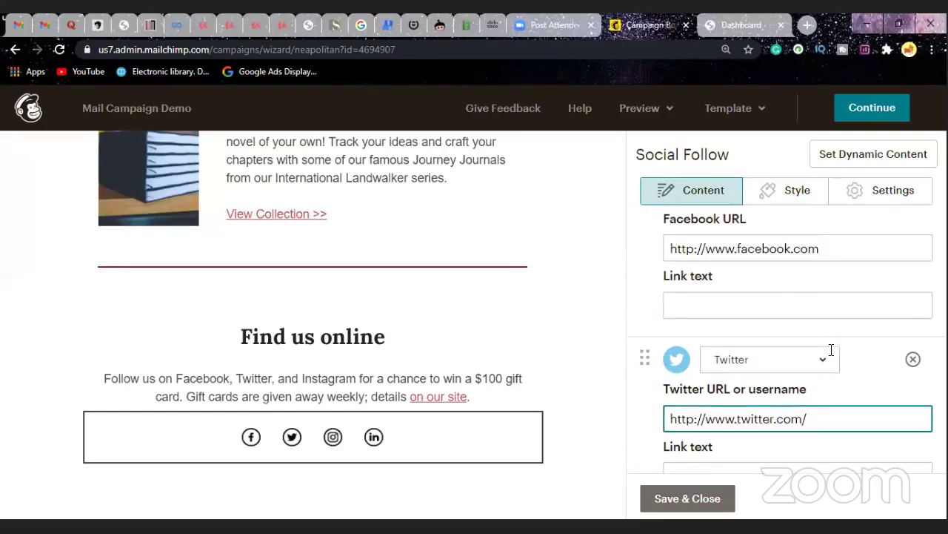
left_click(833, 246)
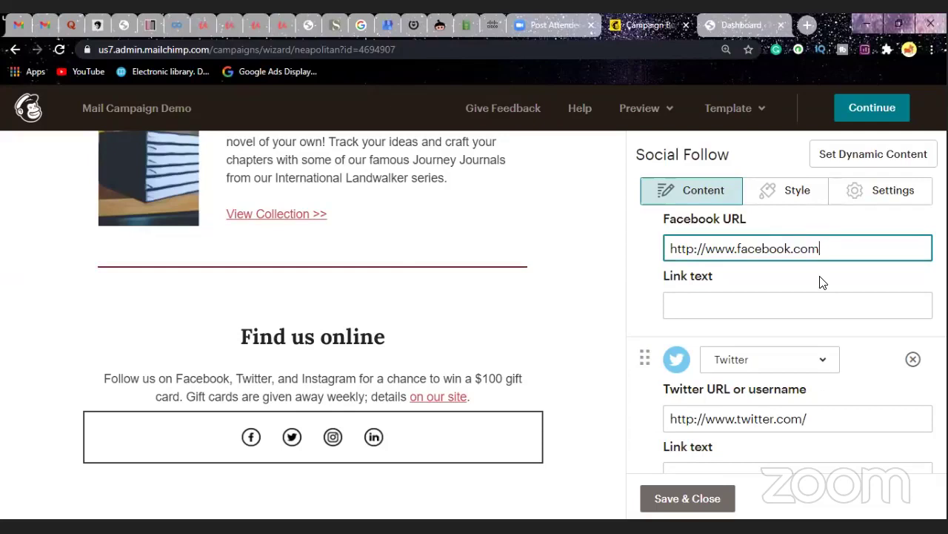
type("?")
key("BackSpace")
type("/")
left_click(820, 422)
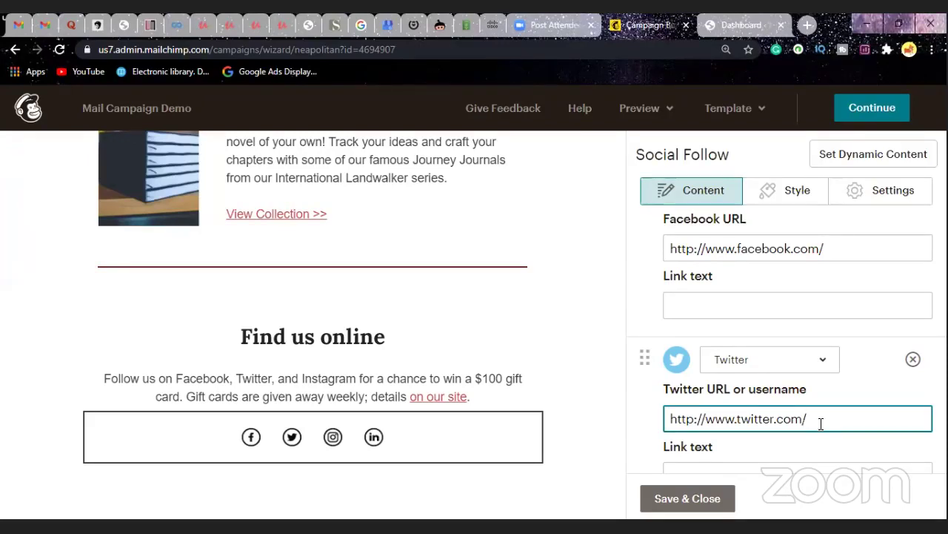
Enter 'Instagram' as the Instagram entry's link text
mouse_move(525, 327)
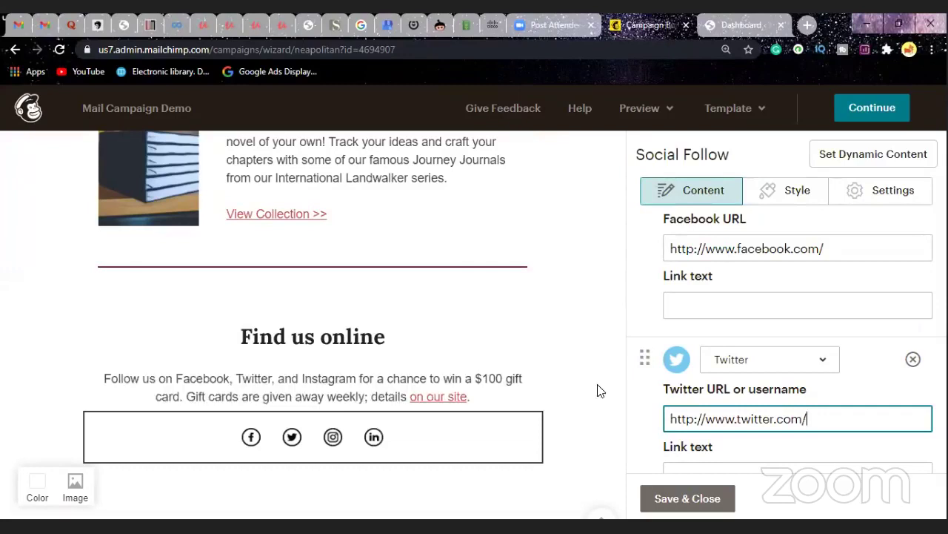
mouse_move(523, 451)
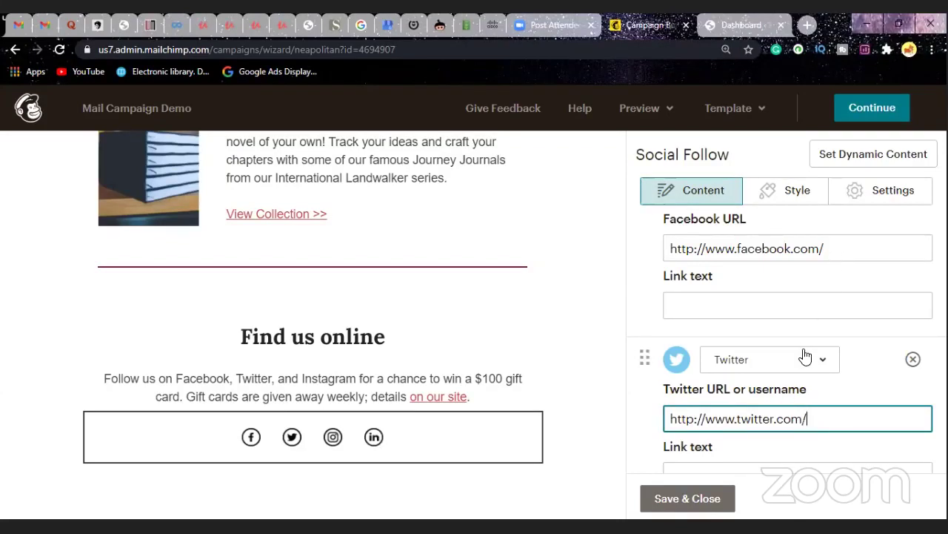
scroll(806, 356, "down", 1)
scroll(806, 356, "down", 2)
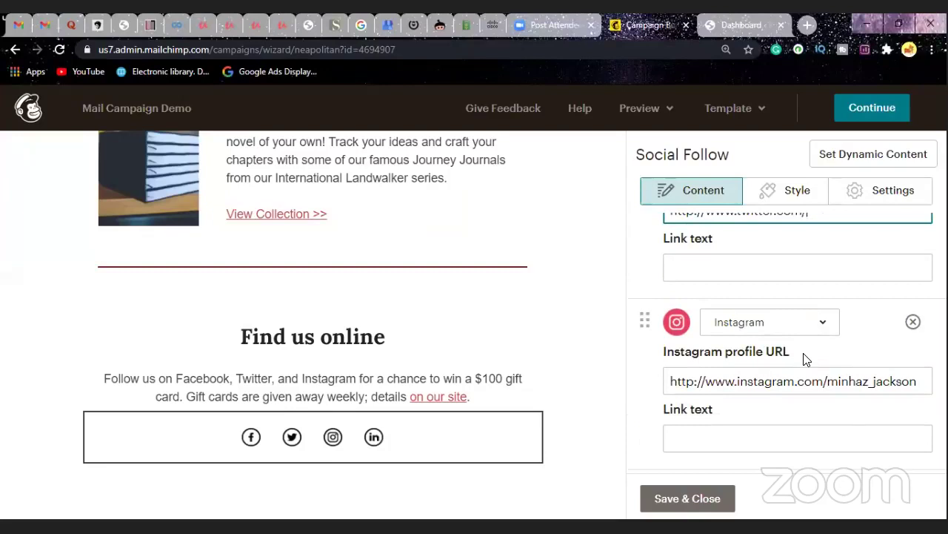
scroll(806, 359, "down", 1)
left_click(777, 376)
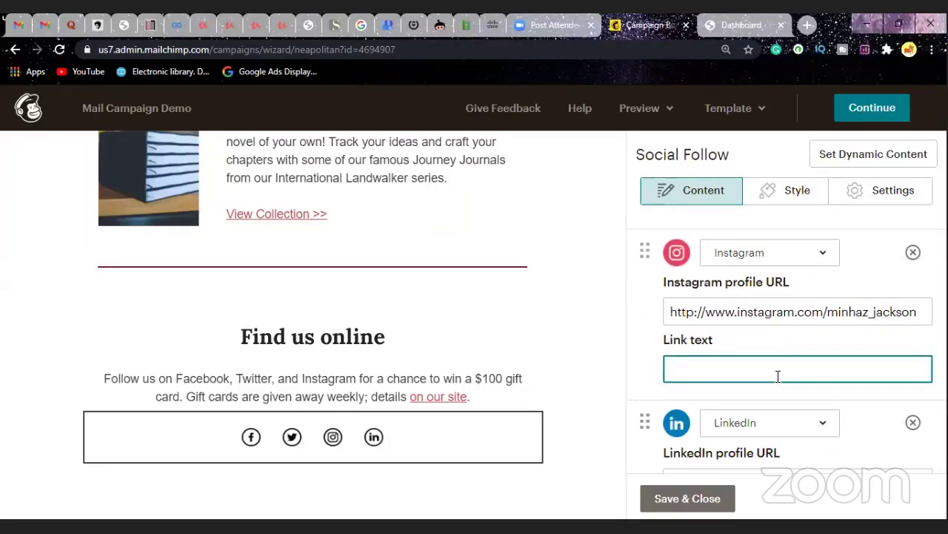
type("Insta")
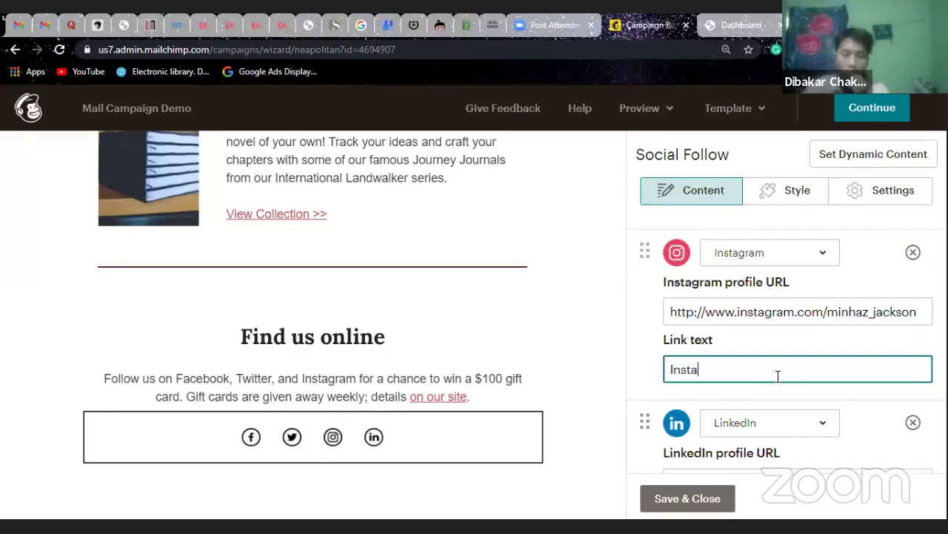
type("gram")
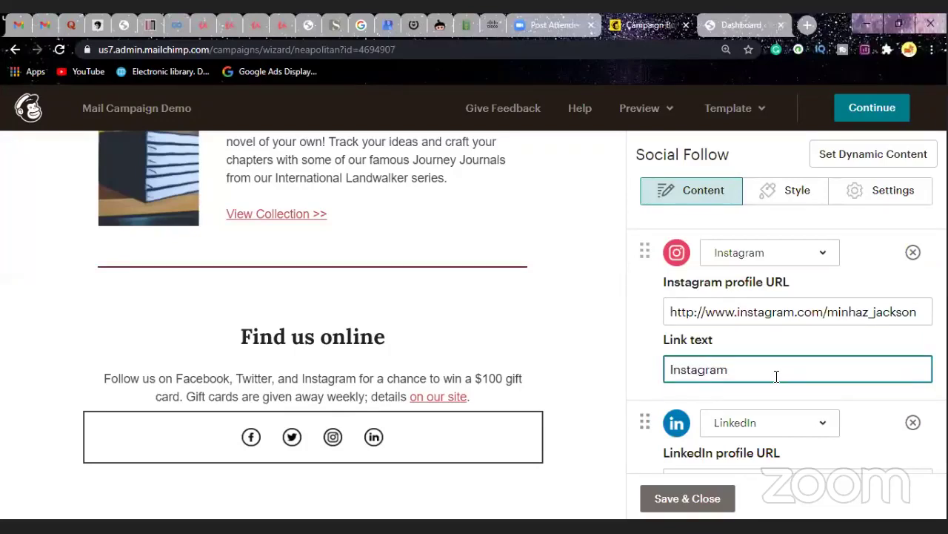
scroll(777, 376, "down", 2)
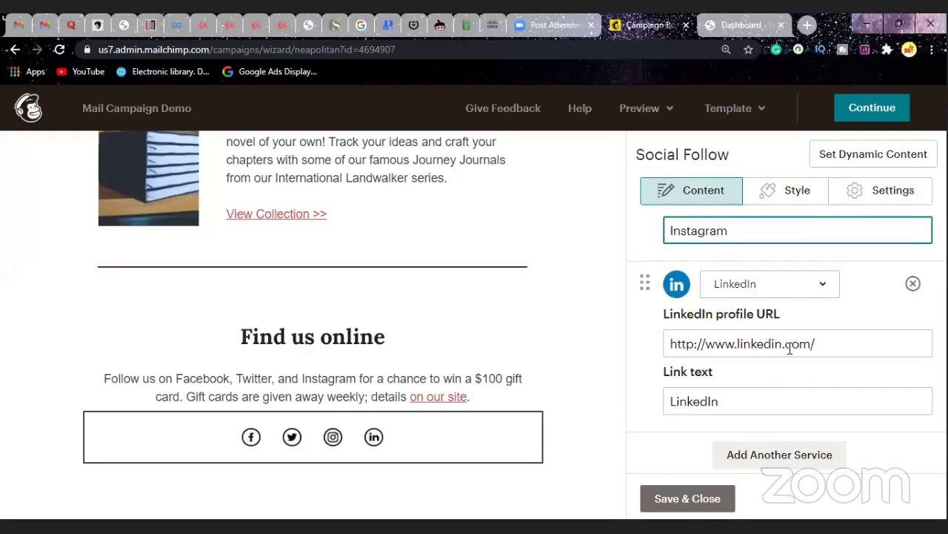
scroll(790, 349, "up", 6)
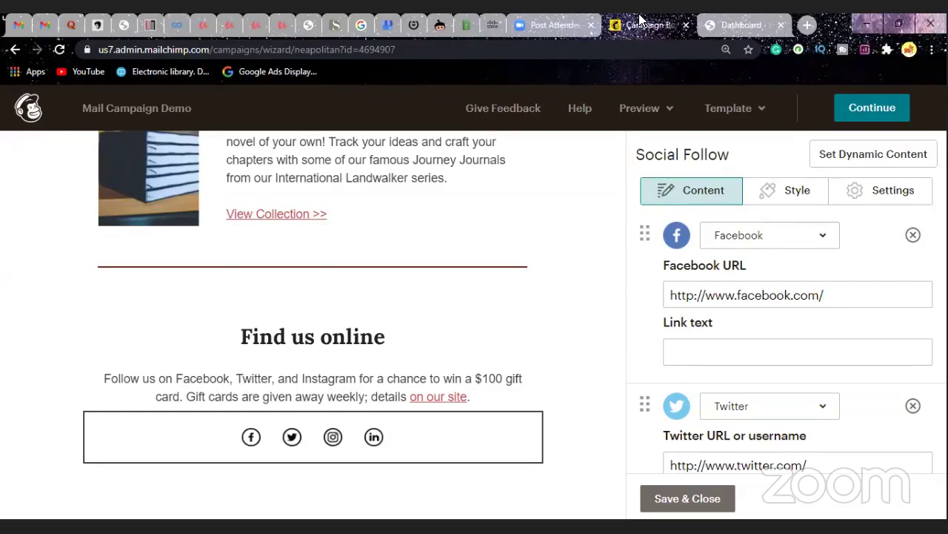
Add the profile usernames to the Twitter and LinkedIn URLs
left_click(826, 464)
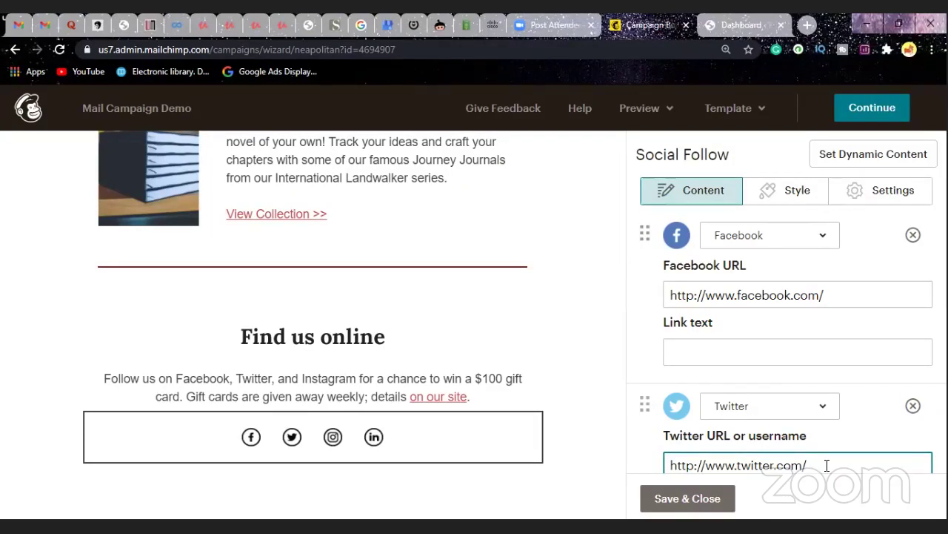
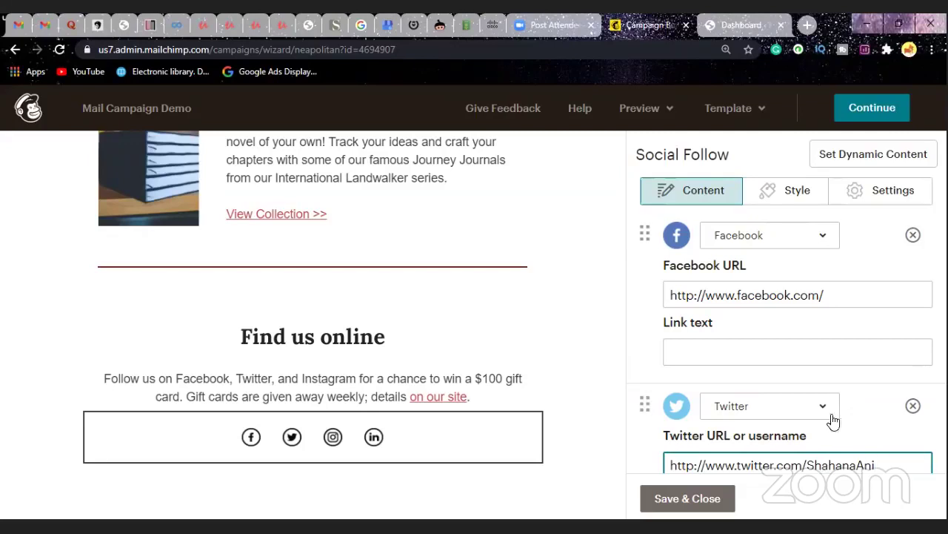
left_click(819, 356)
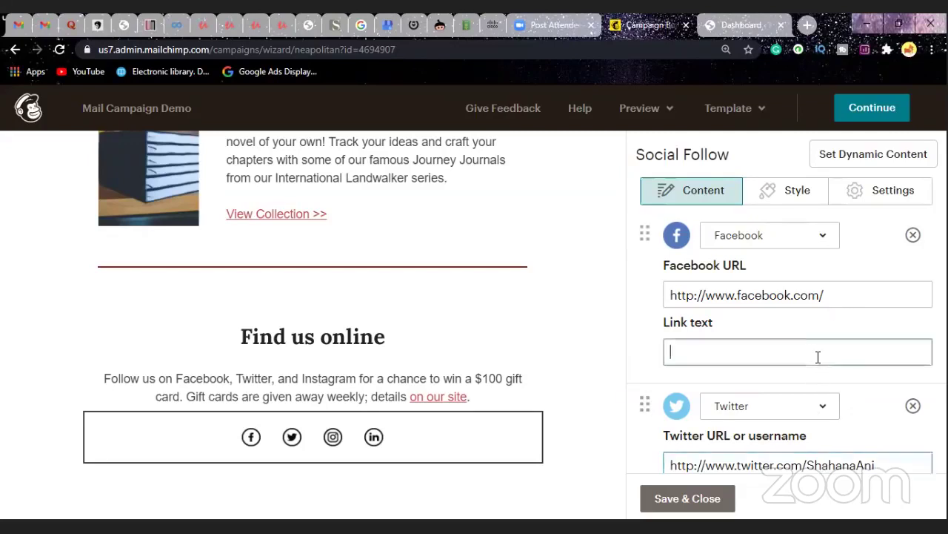
scroll(815, 376, "down", 1)
scroll(815, 371, "down", 5)
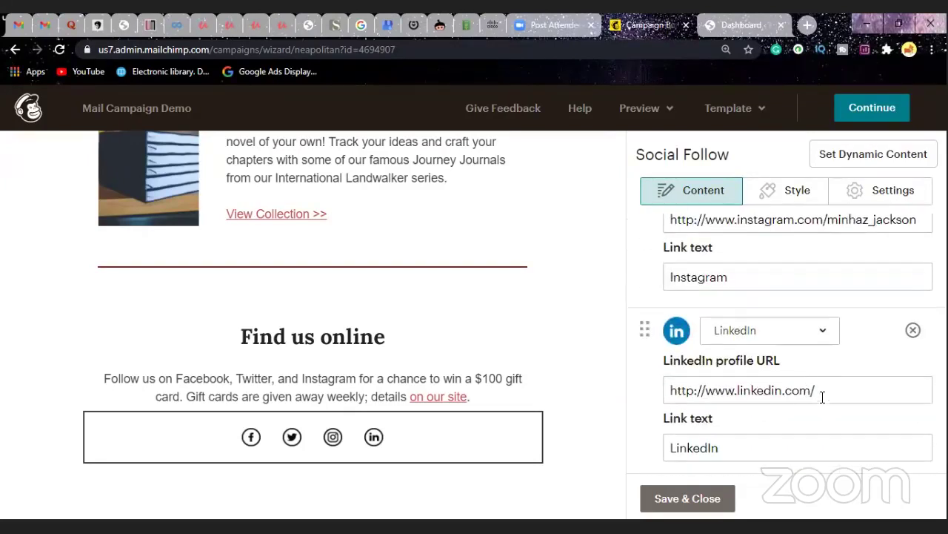
left_click(838, 391)
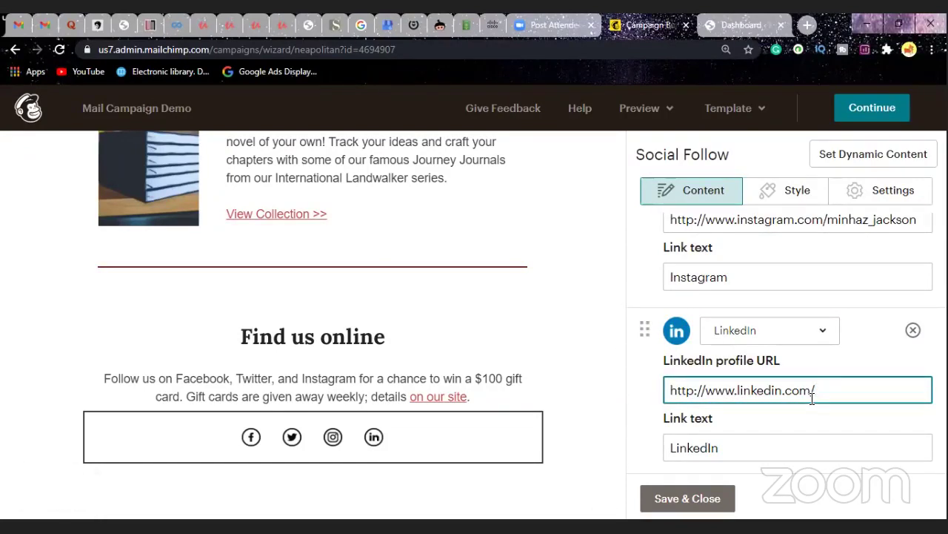
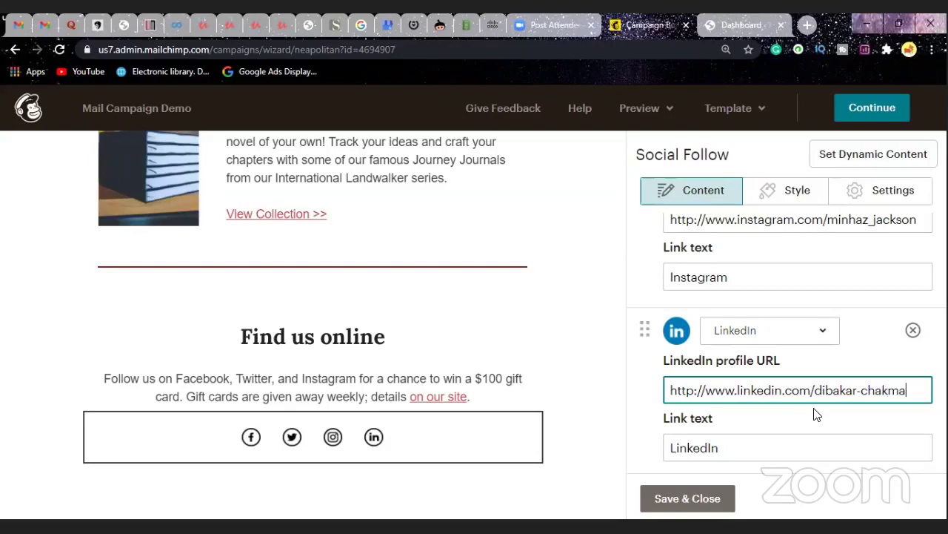
Set the Twitter entry's link text to 'Twitter'
scroll(815, 394, "up", 4)
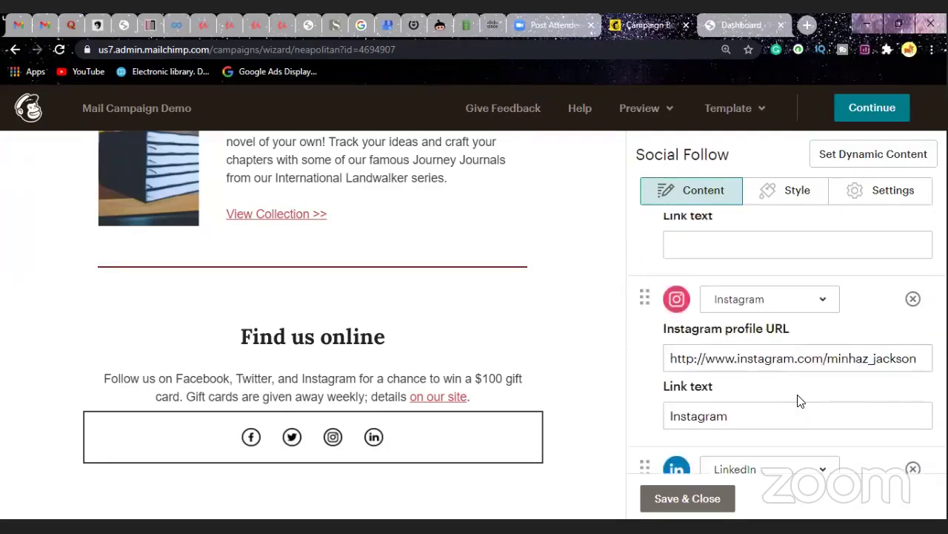
left_click(743, 390)
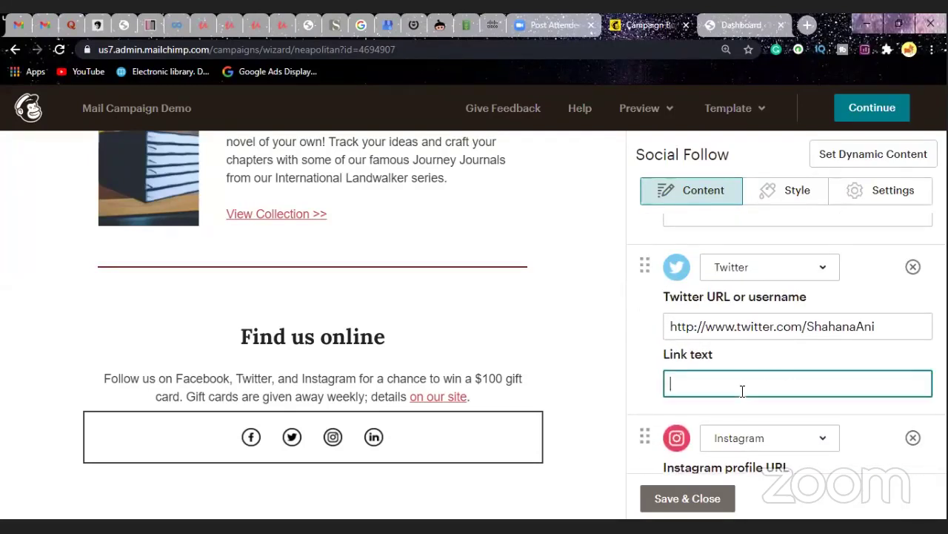
type("R")
key("BackSpace")
type("Twitter")
Complete the Facebook profile URL with the username and set its link text to 'Facebook'
scroll(751, 290, "up", 1)
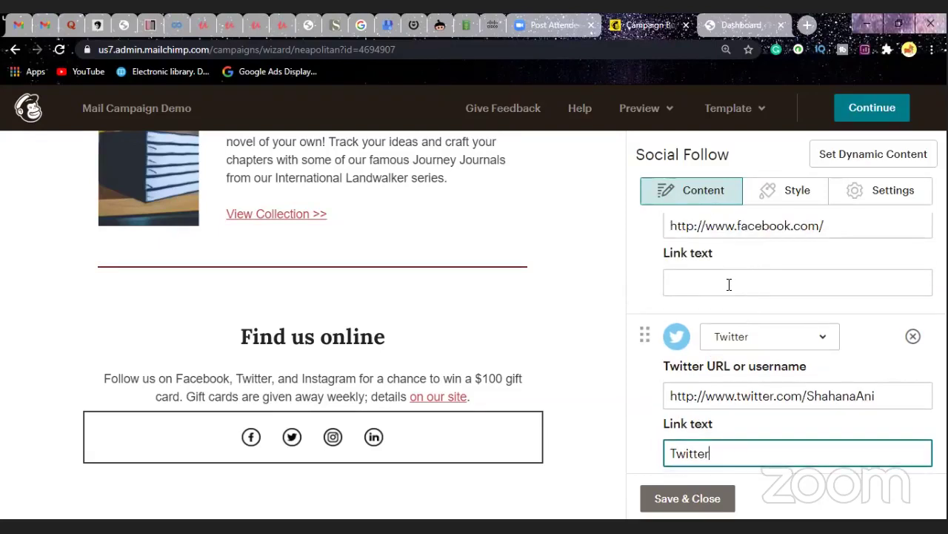
left_click(729, 284)
scroll(729, 287, "up", 1)
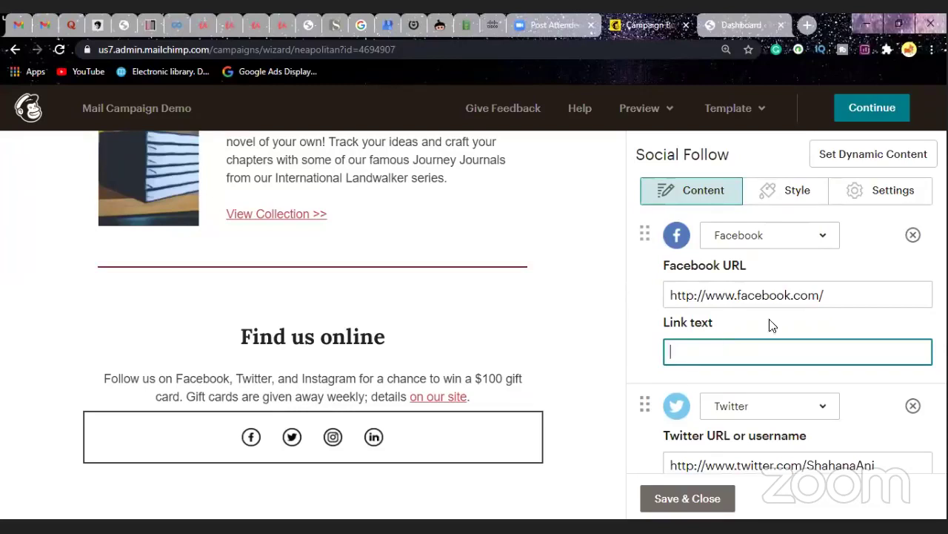
left_click(844, 289)
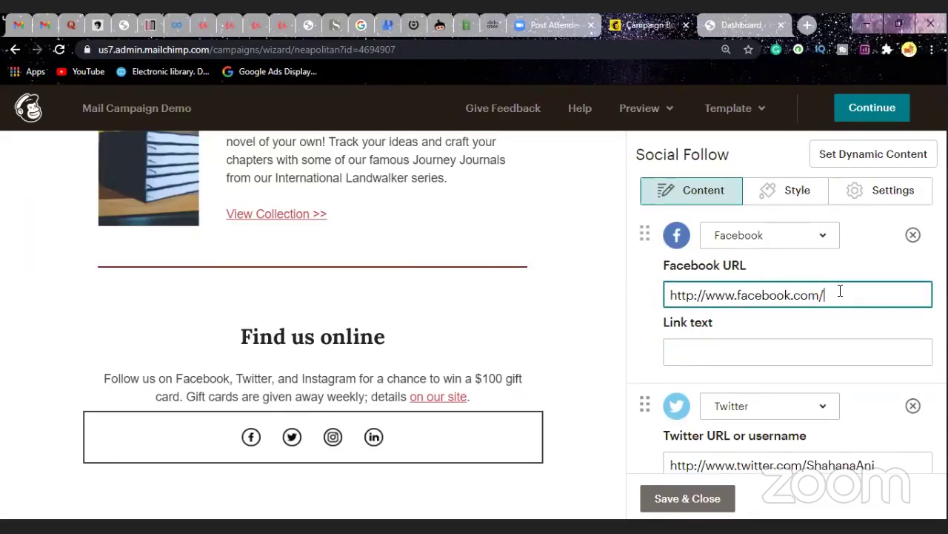
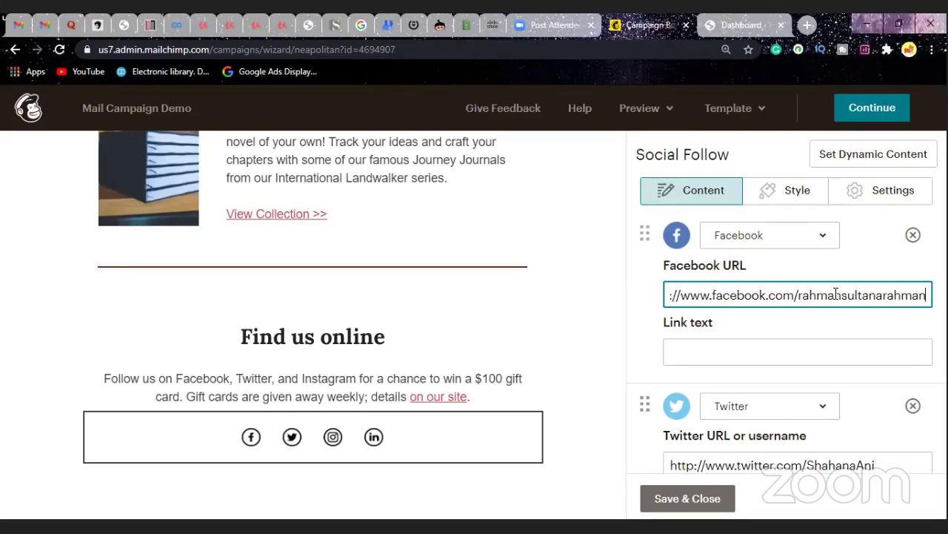
left_click(766, 353)
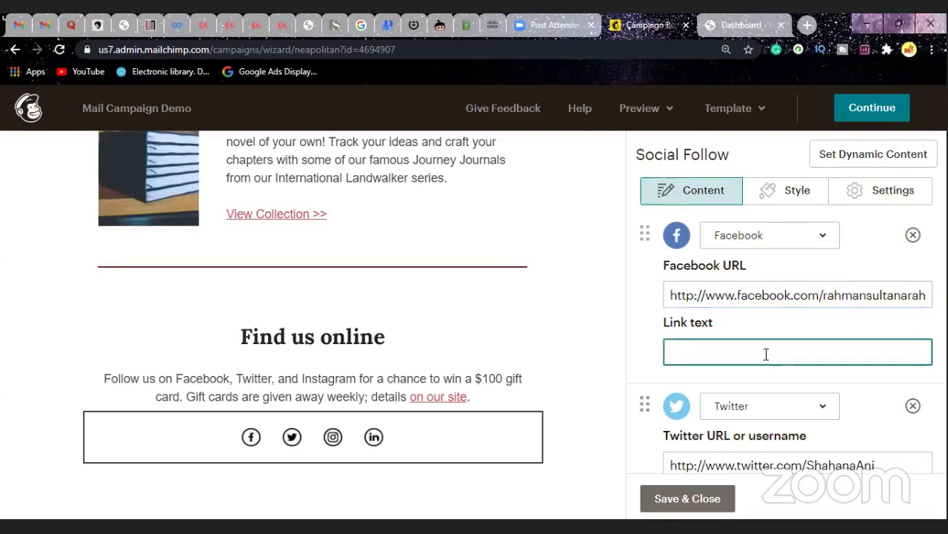
type("Facebook")
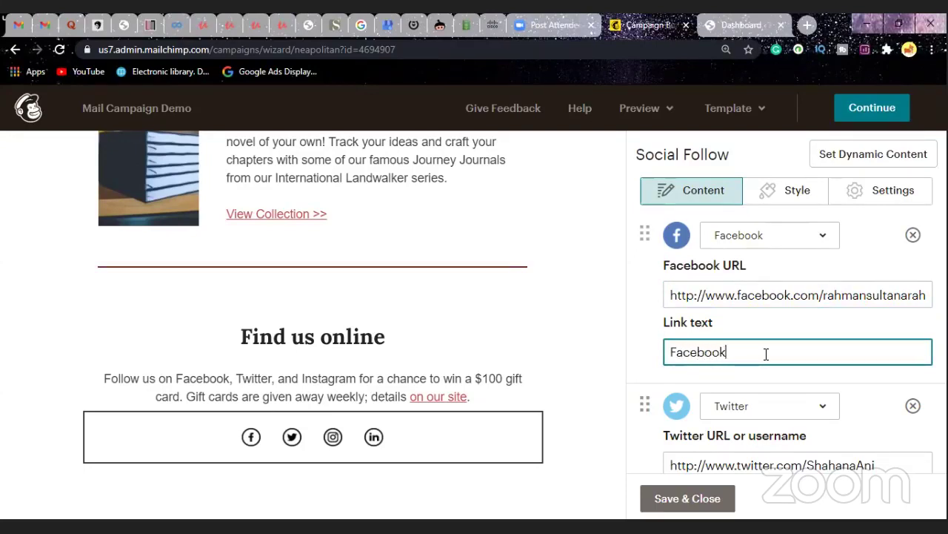
scroll(766, 353, "down", 7)
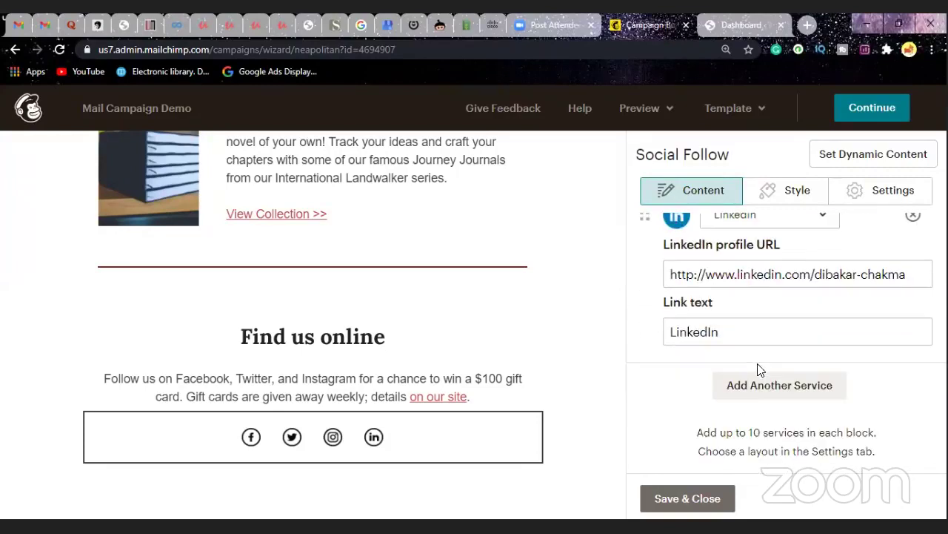
left_click(755, 386)
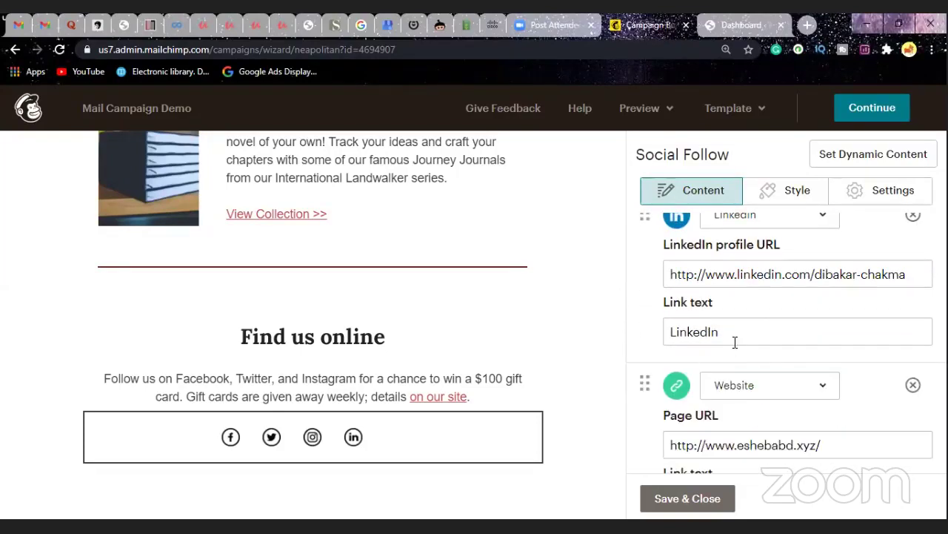
left_click(773, 385)
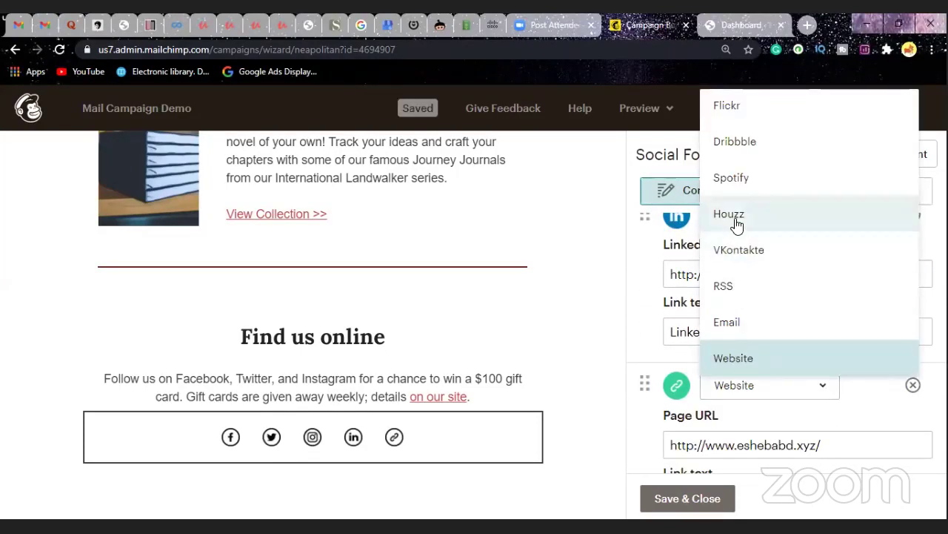
scroll(746, 334, "up", 1)
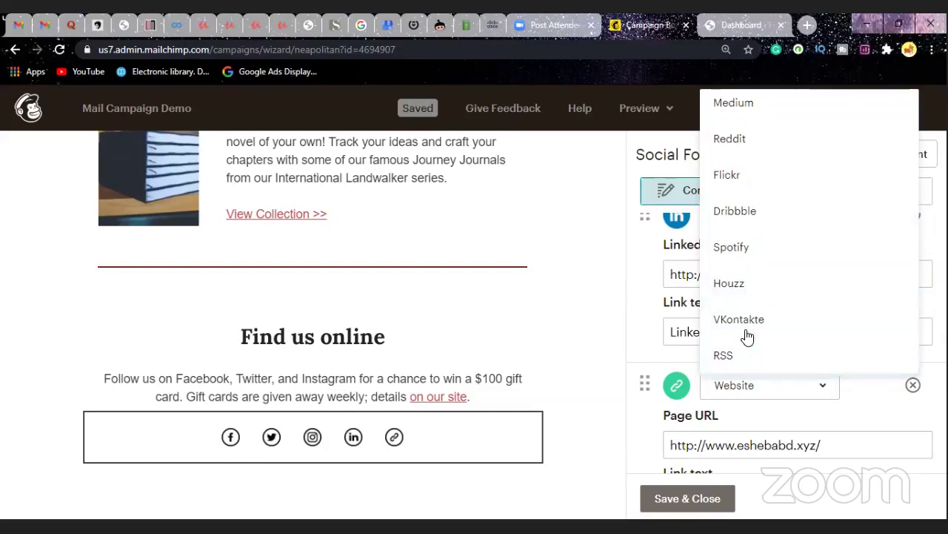
scroll(750, 352, "down", 1)
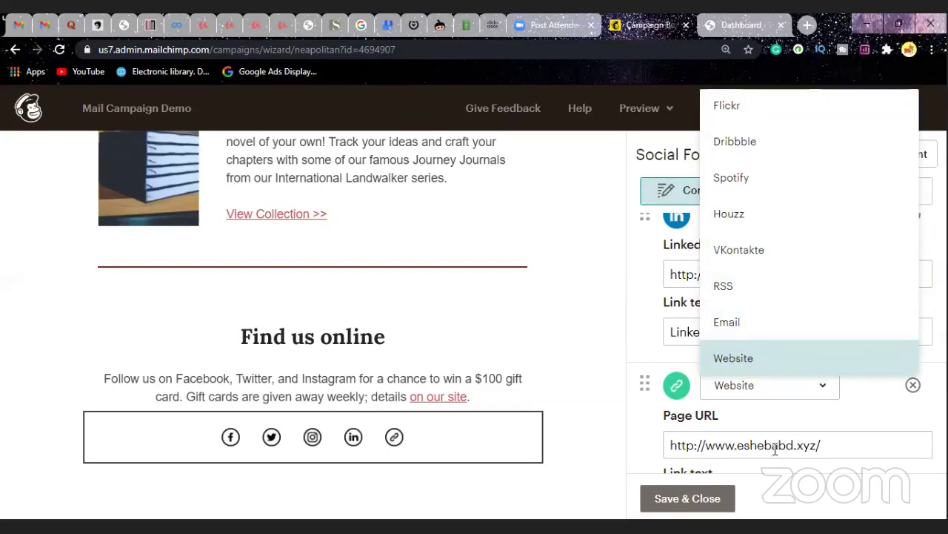
left_click(767, 371)
scroll(747, 420, "down", 1)
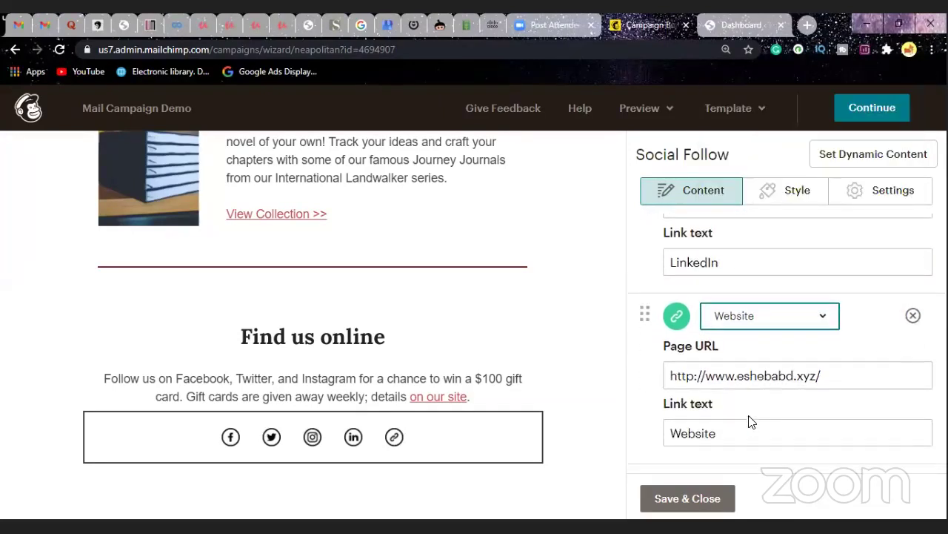
left_click(847, 375)
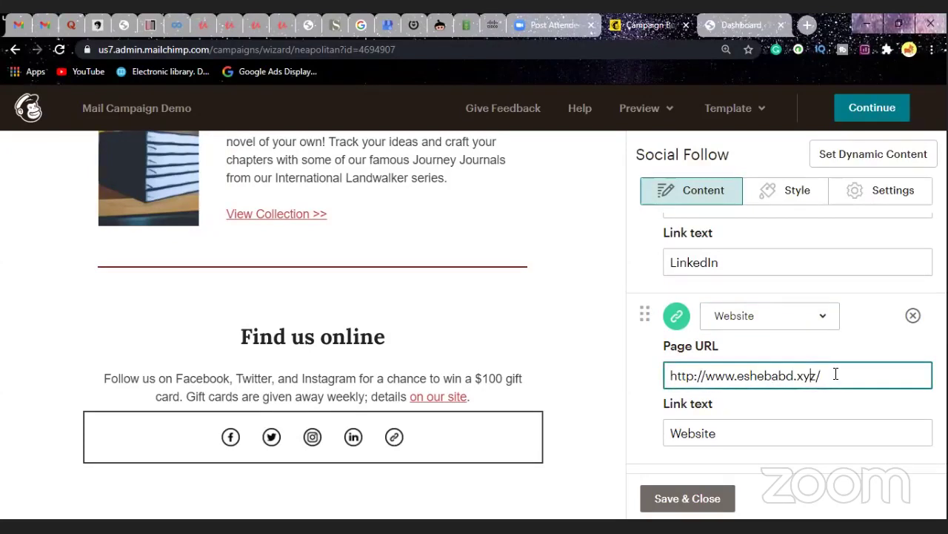
key("BackSpace")
key("BackSpace")
key("BackSpace")
key("BackSpace")
key("BackSpace")
key("BackSpace")
key("BackSpace")
key("BackSpace")
key("BackSpace")
key("BackSpace")
type("w.")
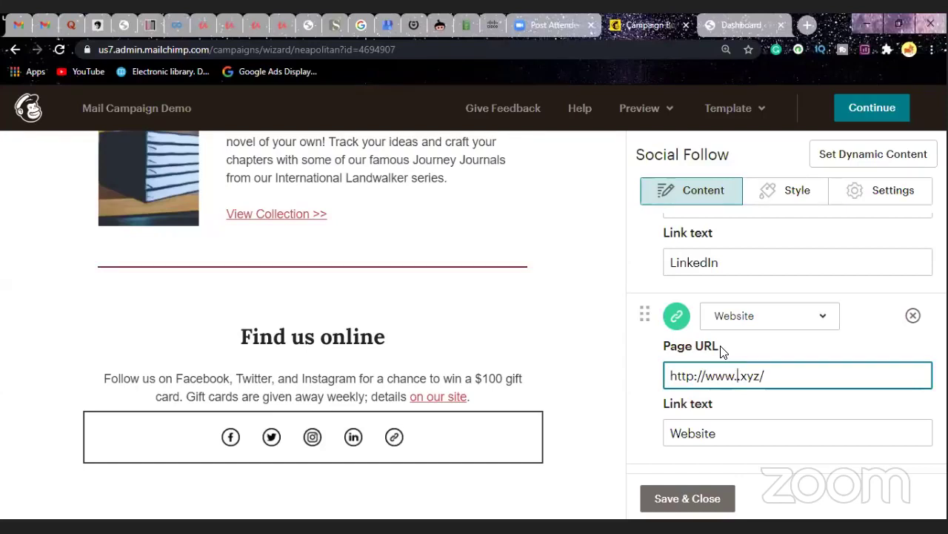
type("bdledp.")
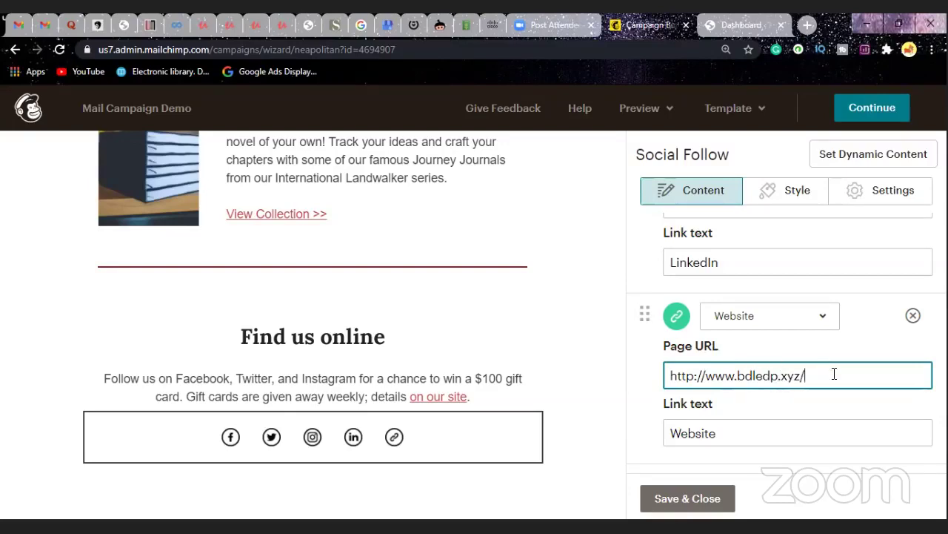
scroll(815, 404, "down", 1)
scroll(813, 407, "down", 1)
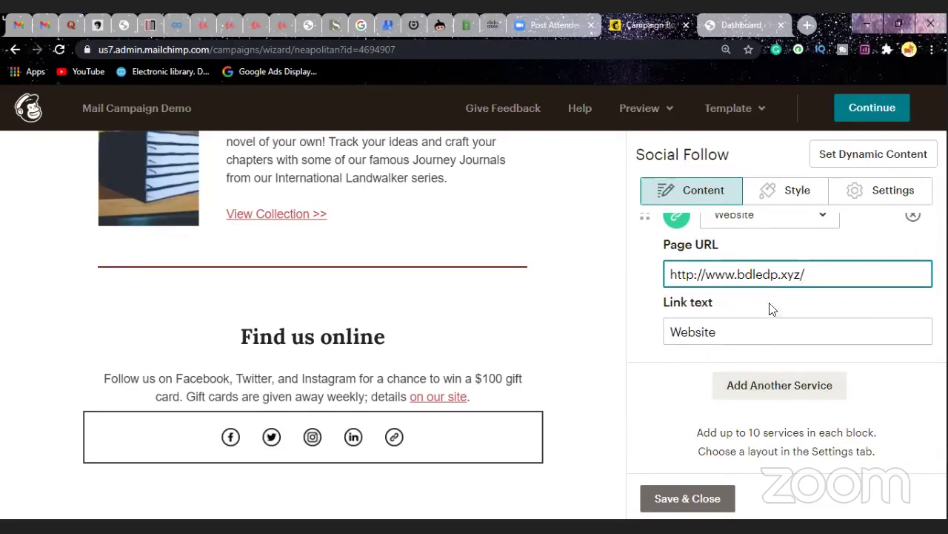
left_click(641, 411)
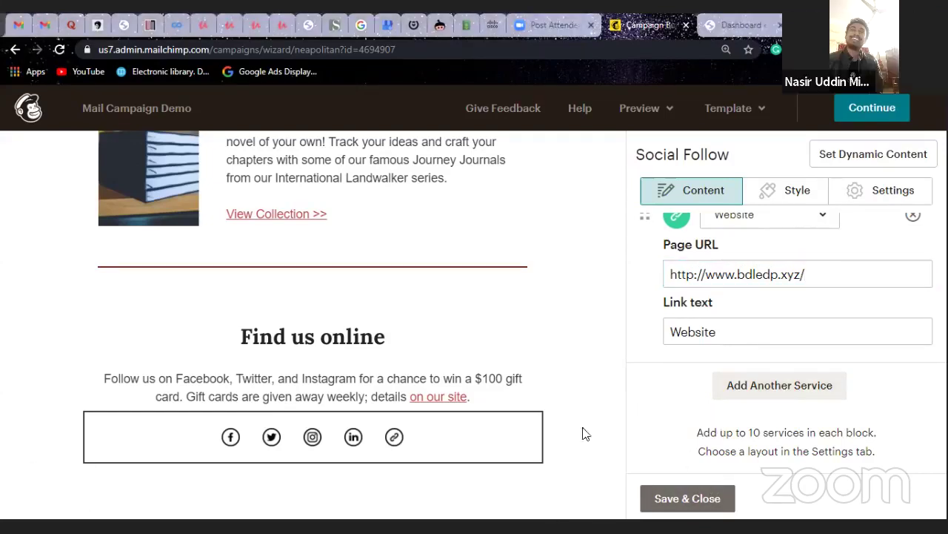
In the block's Style settings, choose a Double border 18px wide and the Lucida font
left_click(791, 192)
left_click(714, 197)
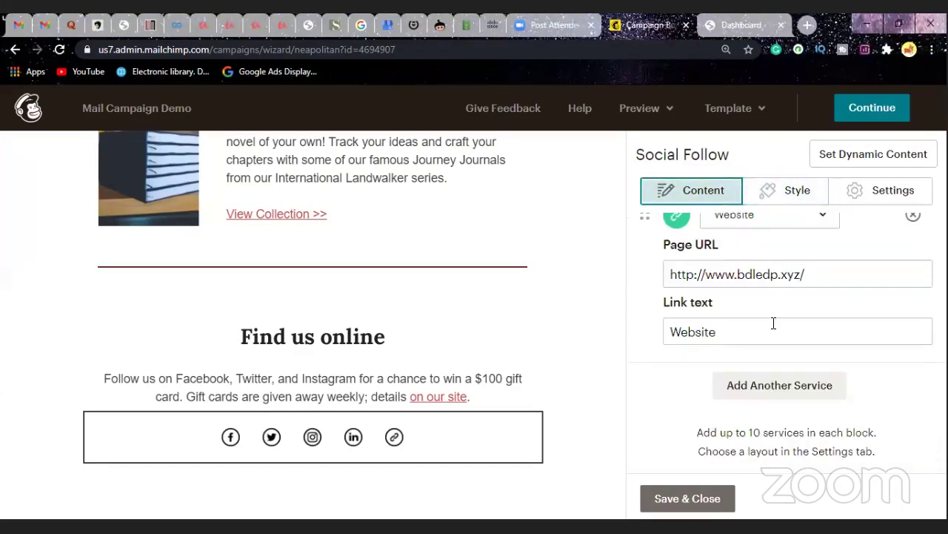
left_click(790, 192)
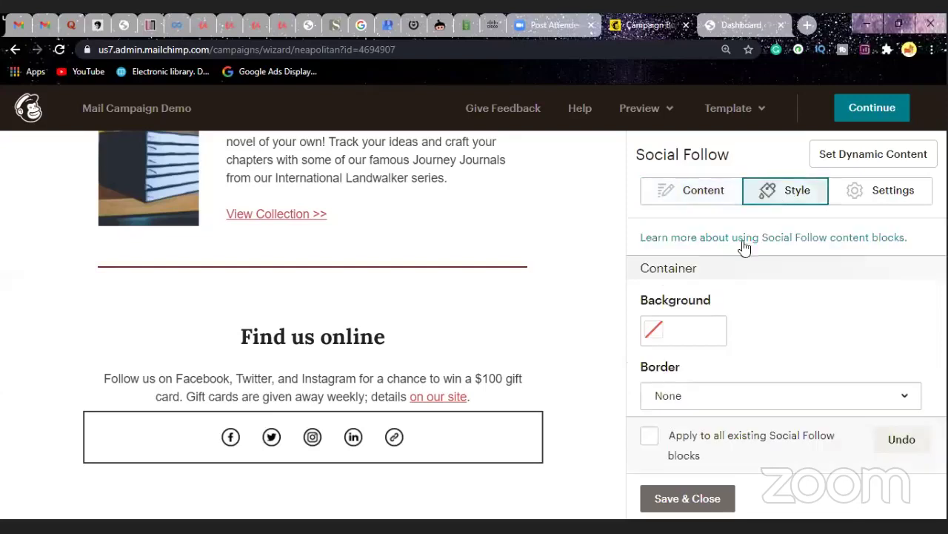
left_click(707, 405)
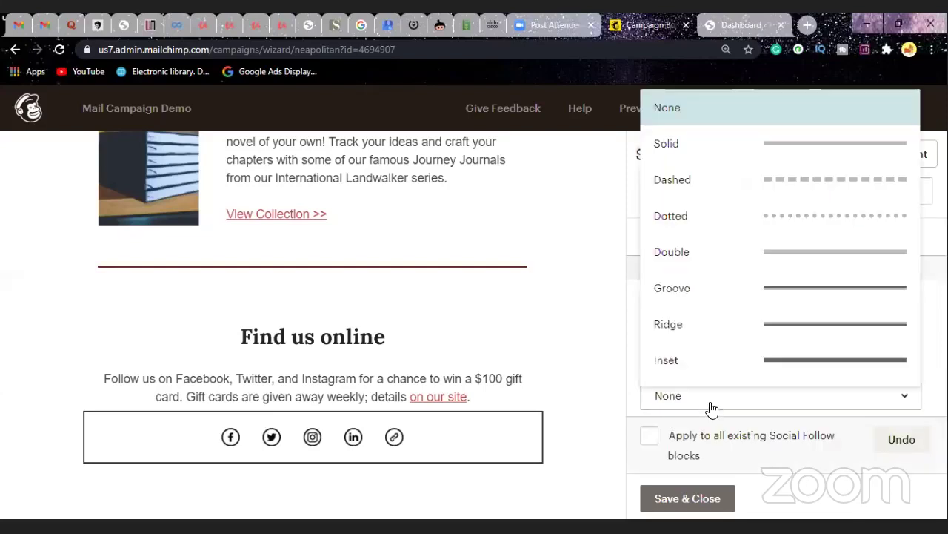
left_click(728, 256)
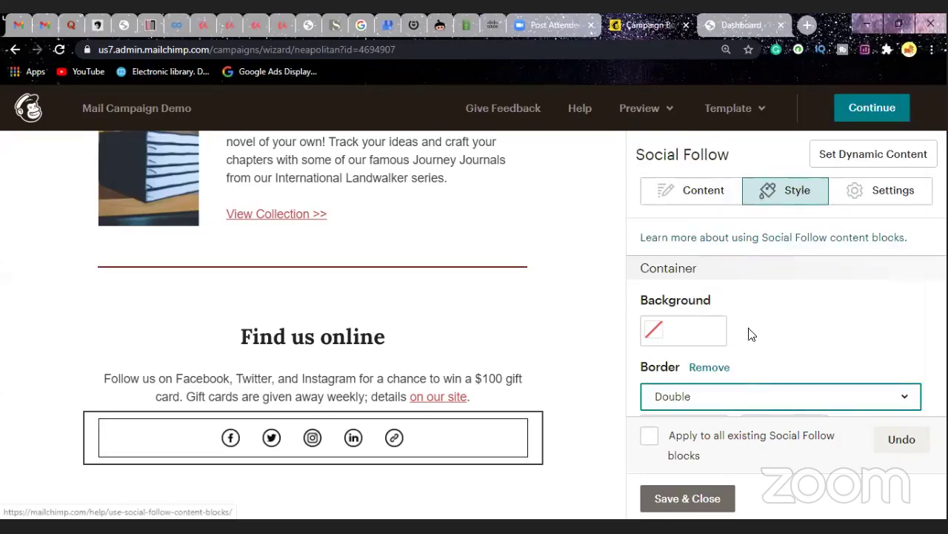
scroll(741, 415, "down", 1)
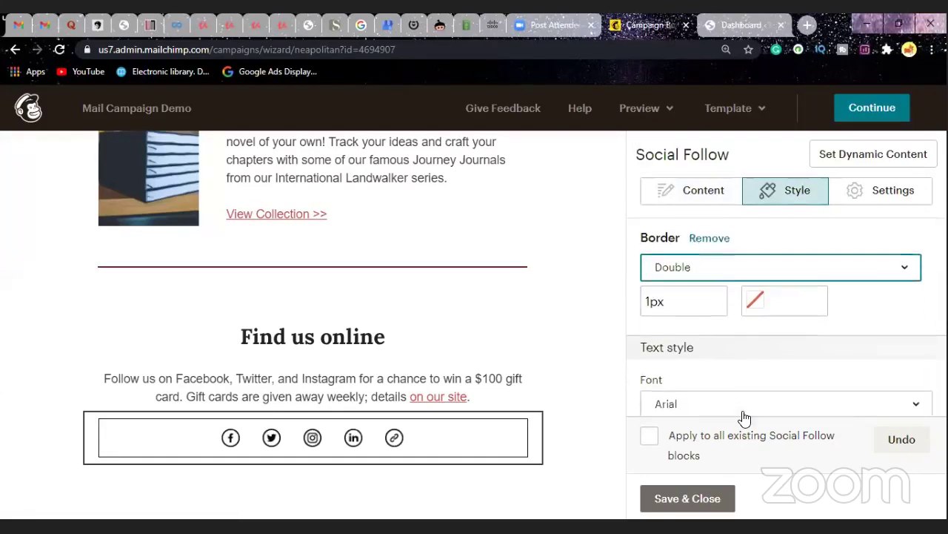
left_click(695, 290)
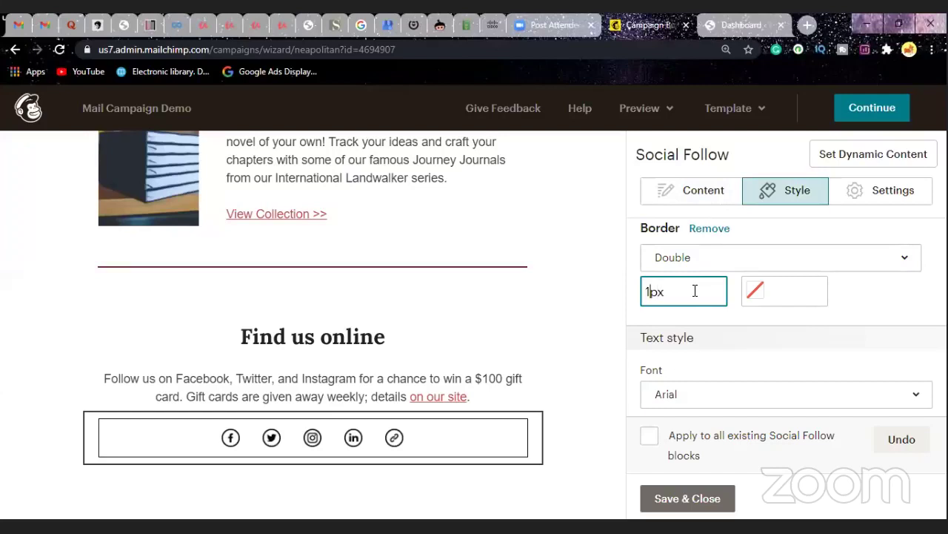
key("BackSpace")
type("18")
left_click(737, 394)
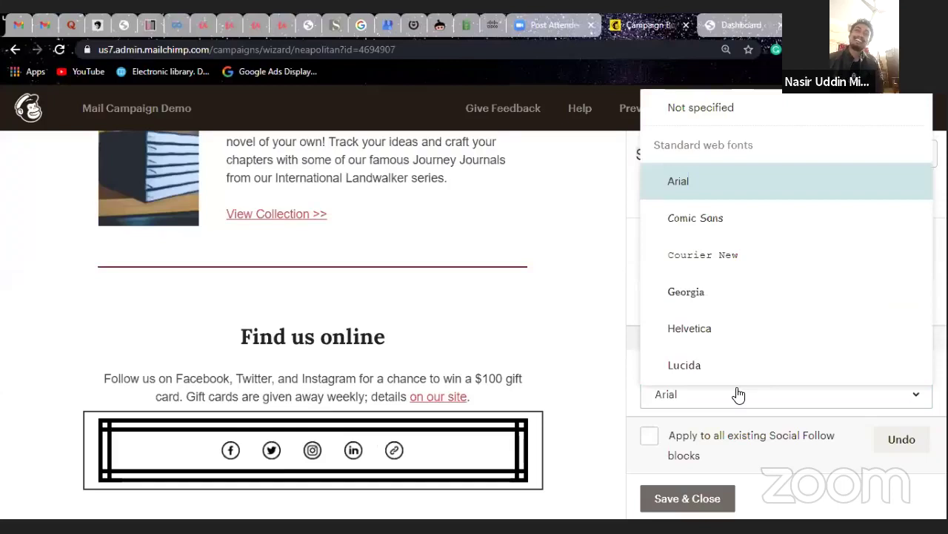
left_click(724, 368)
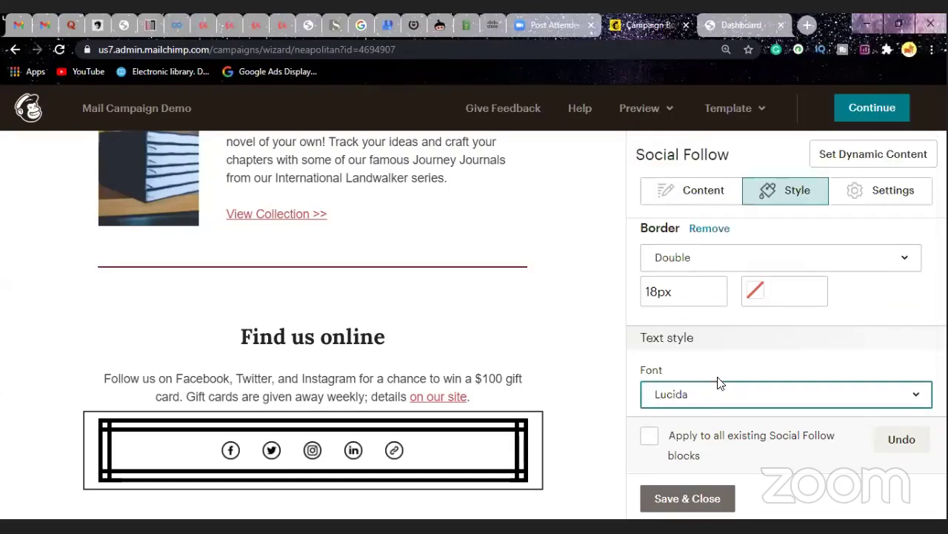
scroll(711, 400, "down", 2)
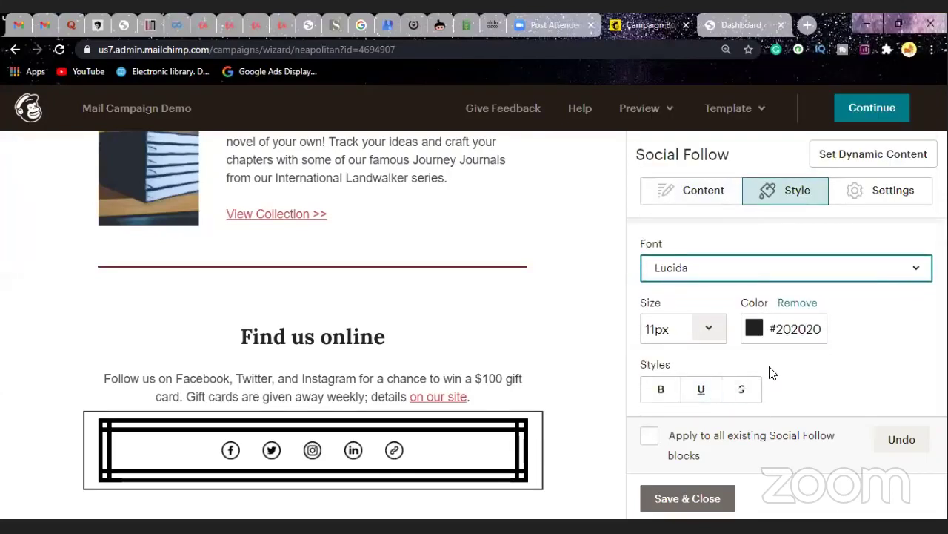
Show the social links as both icon and text, left-aligned, keeping full width
scroll(771, 372, "up", 3)
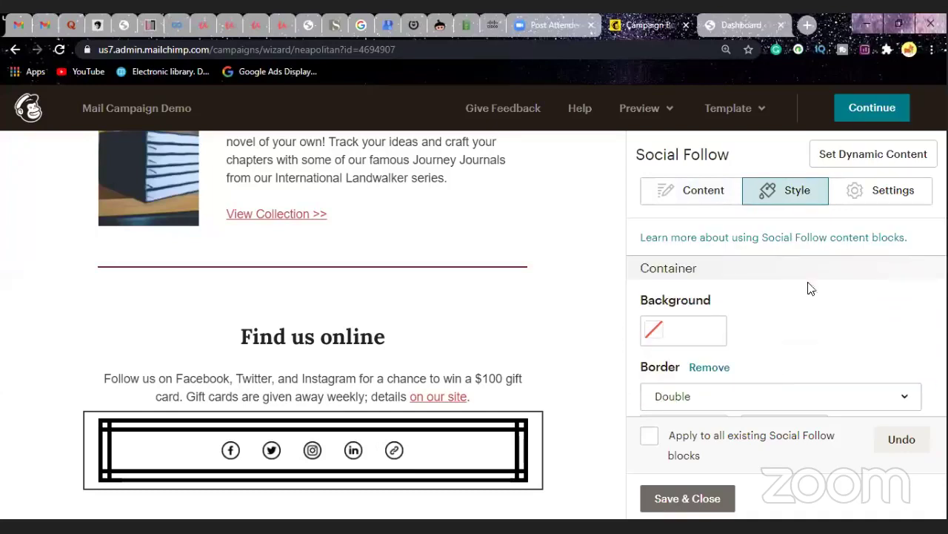
left_click(878, 191)
left_click(727, 289)
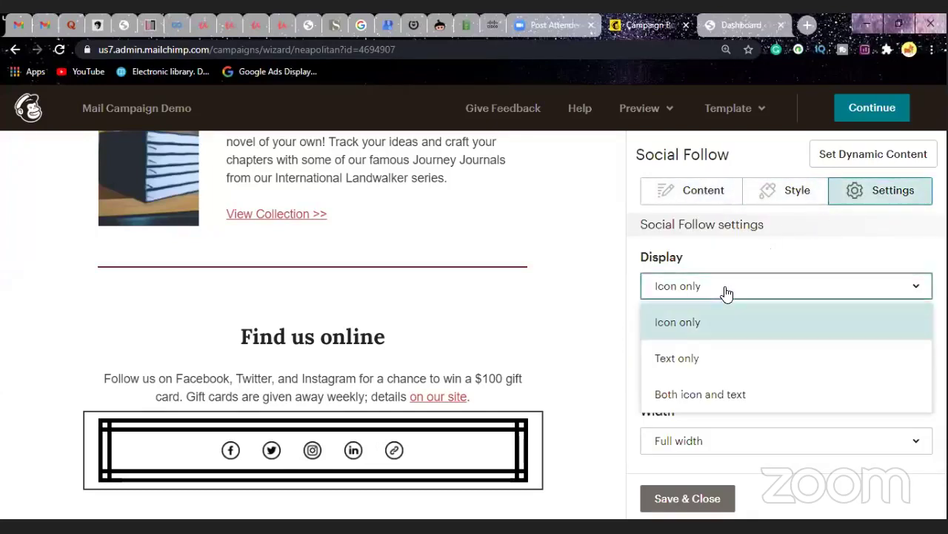
left_click(724, 395)
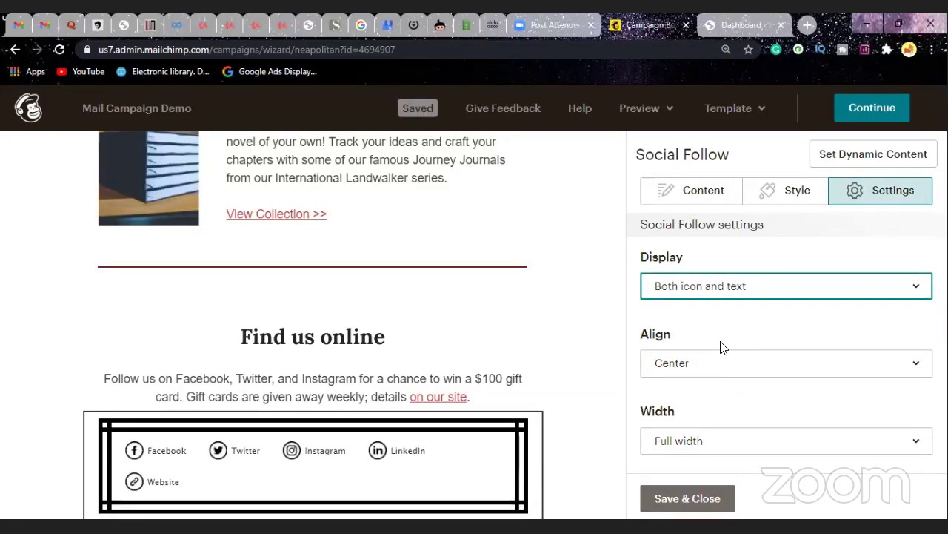
scroll(723, 347, "down", 1)
left_click(701, 296)
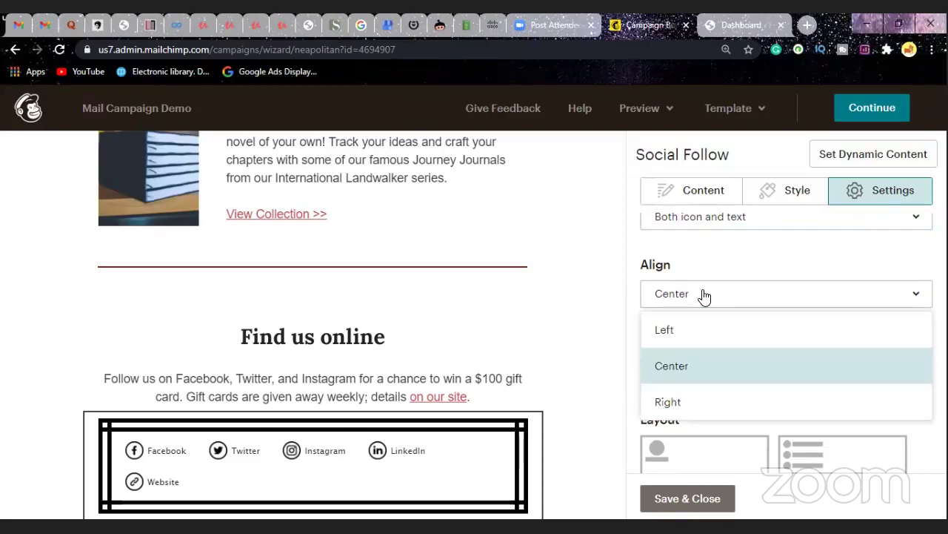
left_click(695, 343)
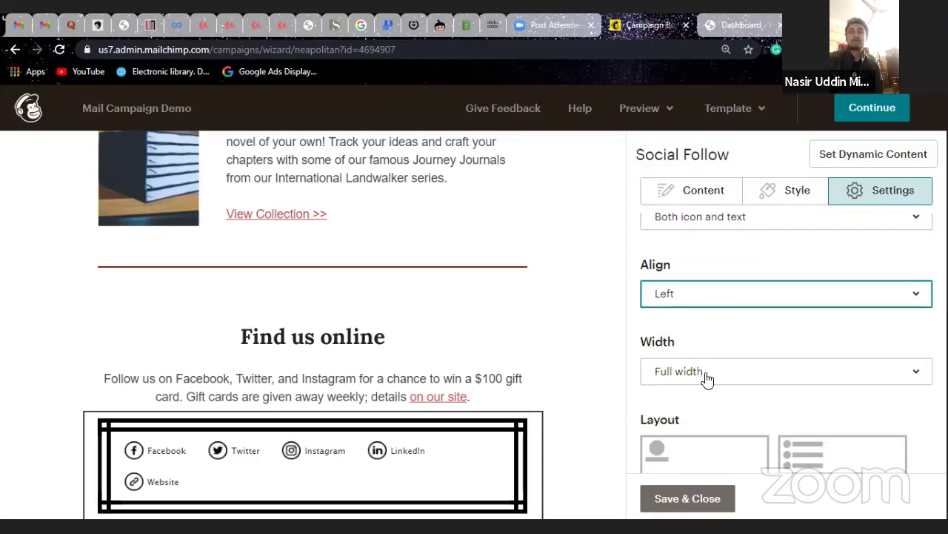
scroll(707, 380, "down", 1)
left_click(720, 303)
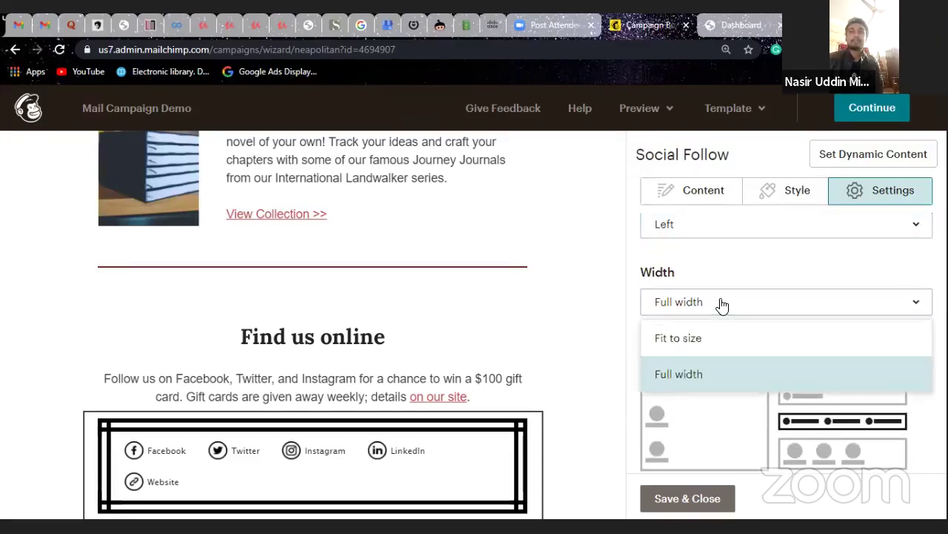
left_click(722, 303)
Switch to the coloured outlined social icons and save the block
scroll(721, 307, "down", 3)
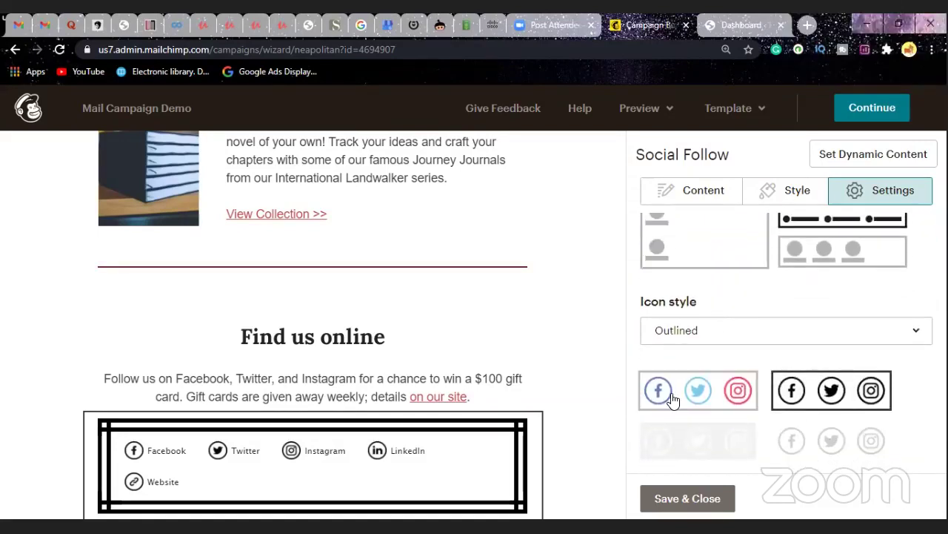
left_click(672, 402)
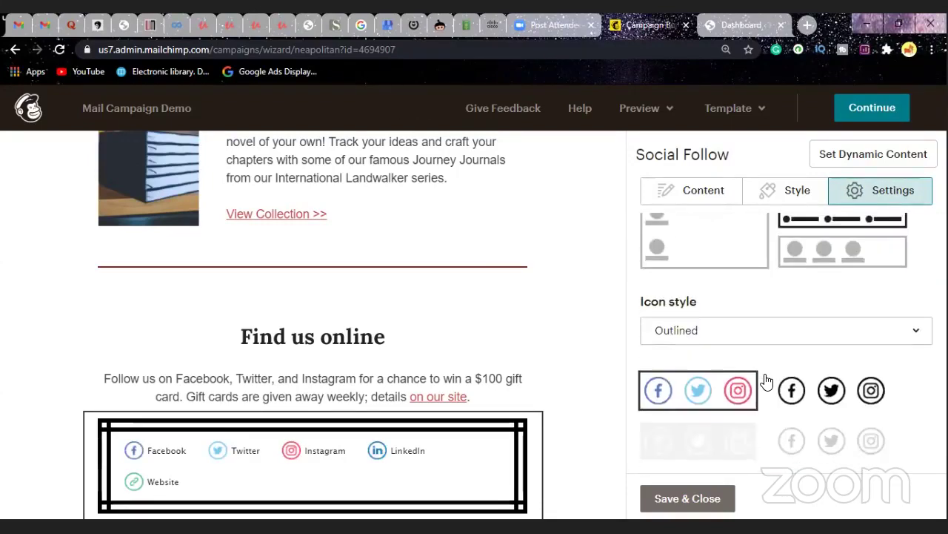
left_click(716, 190)
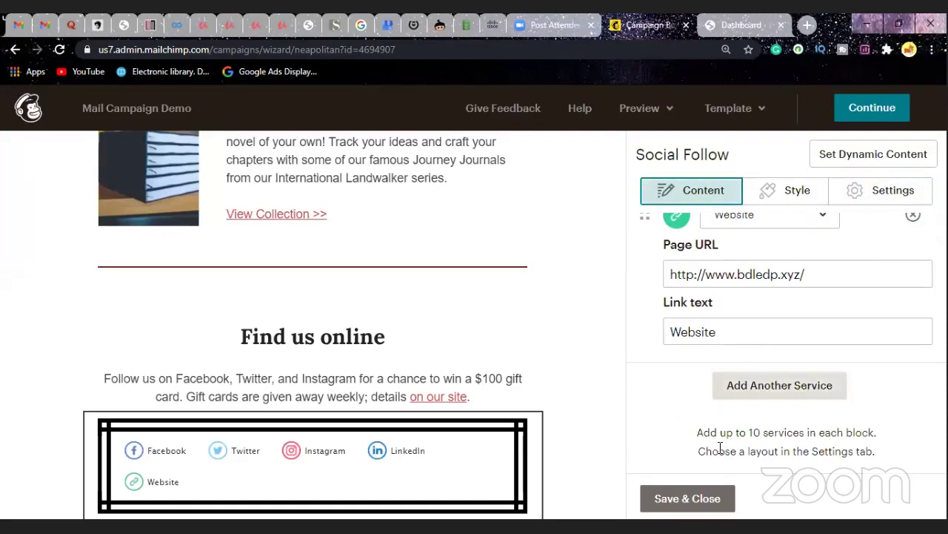
left_click(689, 500)
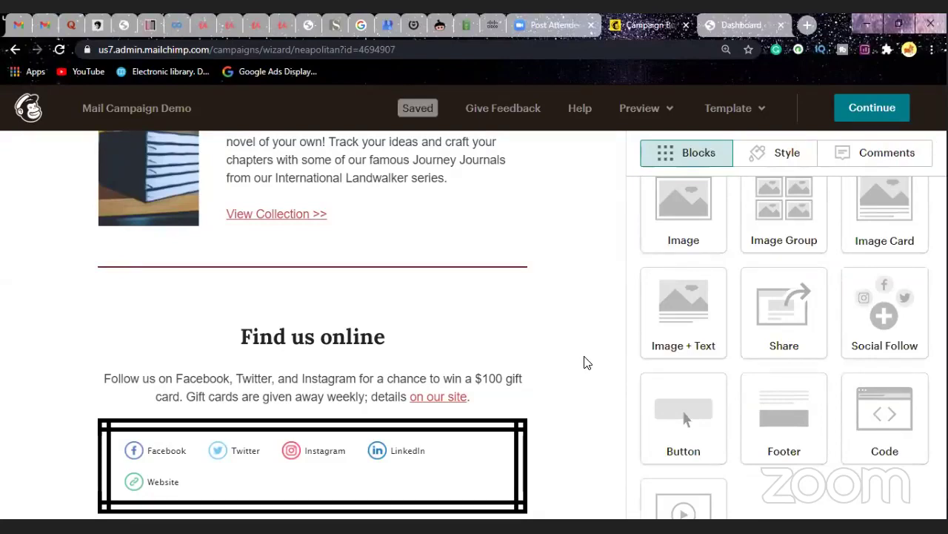
Drop an Image + Text block into the footer just below the view-in-browser link
scroll(584, 362, "down", 3)
scroll(582, 361, "down", 4)
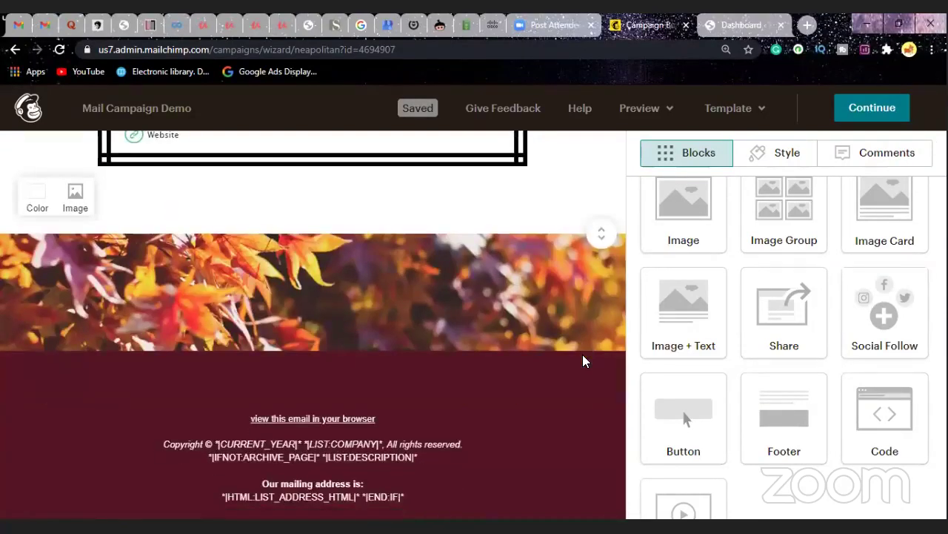
scroll(582, 355, "down", 2)
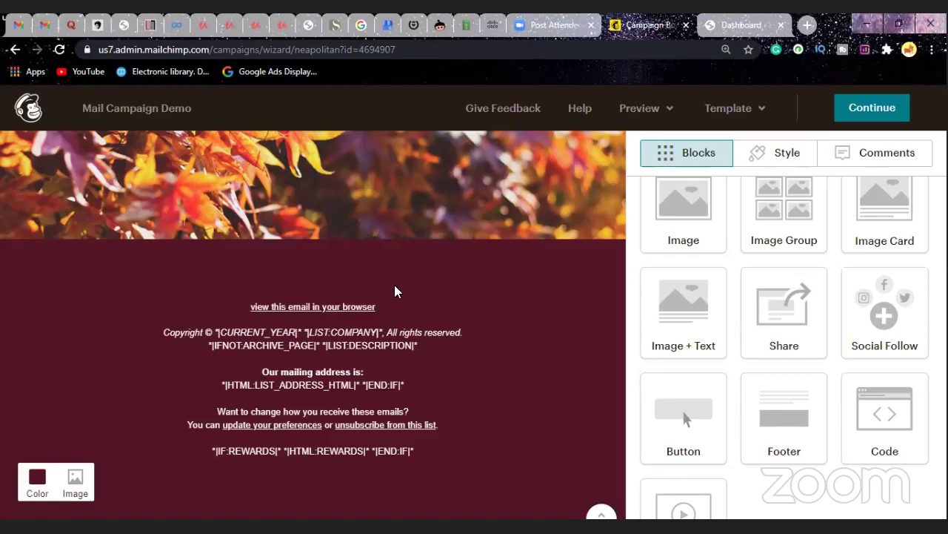
scroll(748, 373, "down", 2)
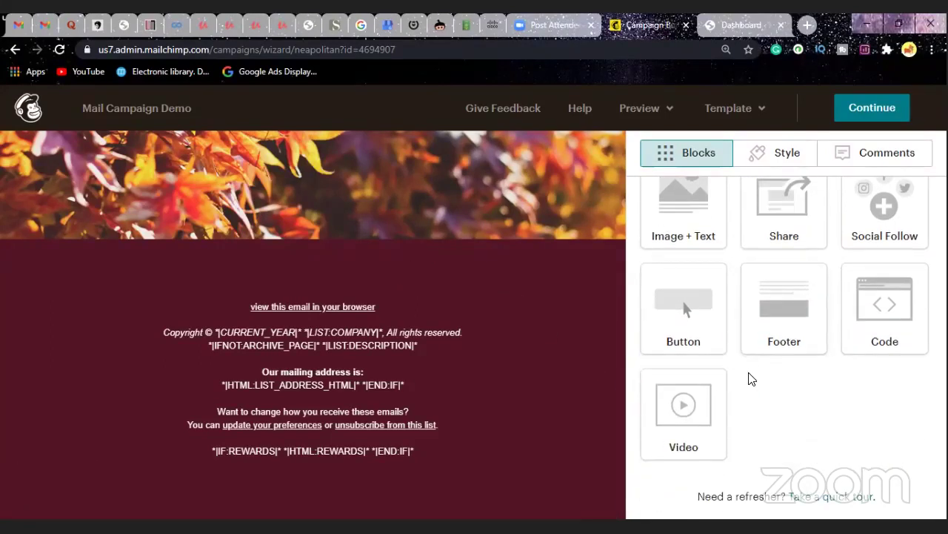
scroll(748, 379, "up", 3)
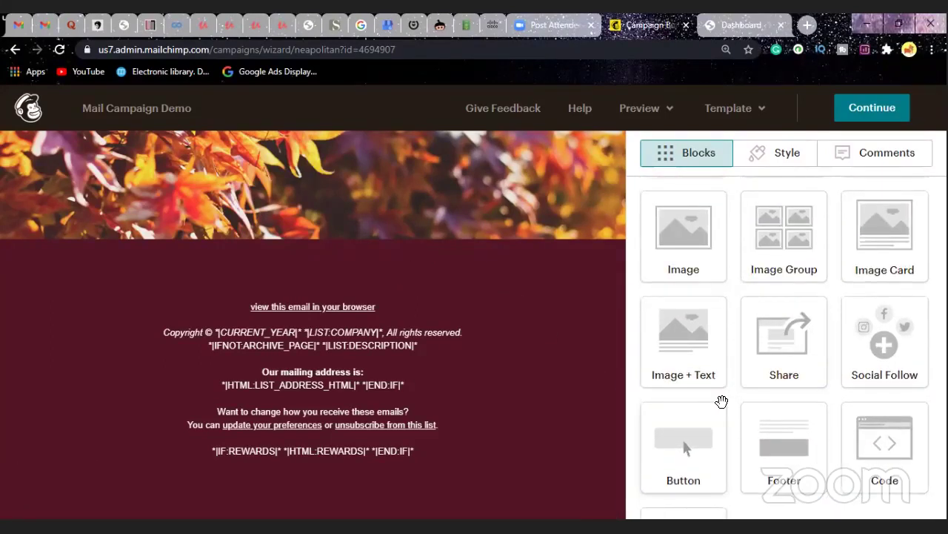
left_click_drag(683, 378, 252, 226)
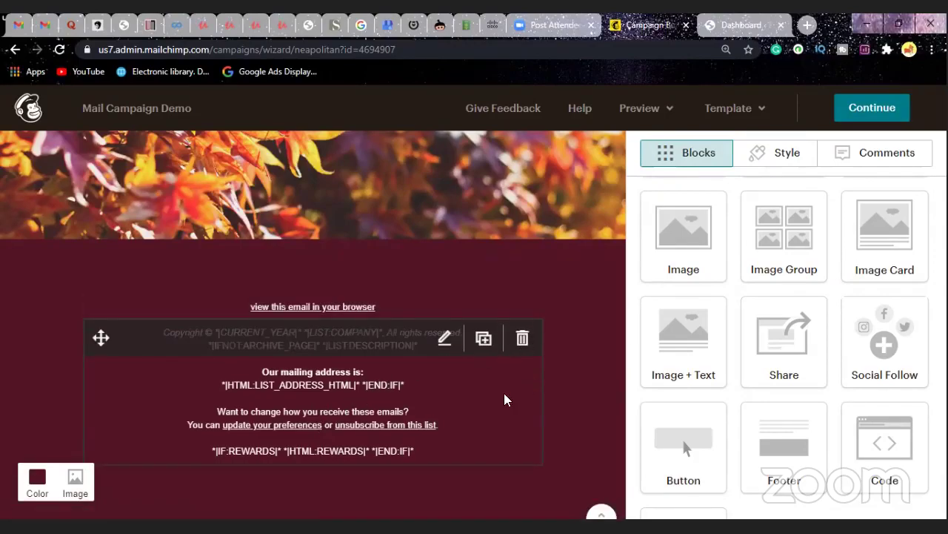
scroll(348, 389, "up", 1)
scroll(348, 385, "down", 1)
scroll(345, 390, "up", 3)
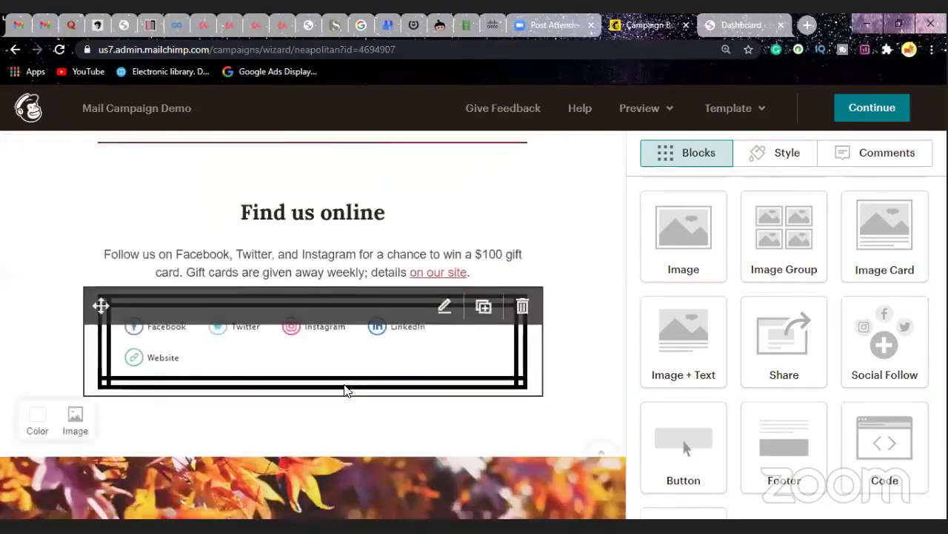
scroll(345, 390, "down", 3)
scroll(346, 341, "down", 1)
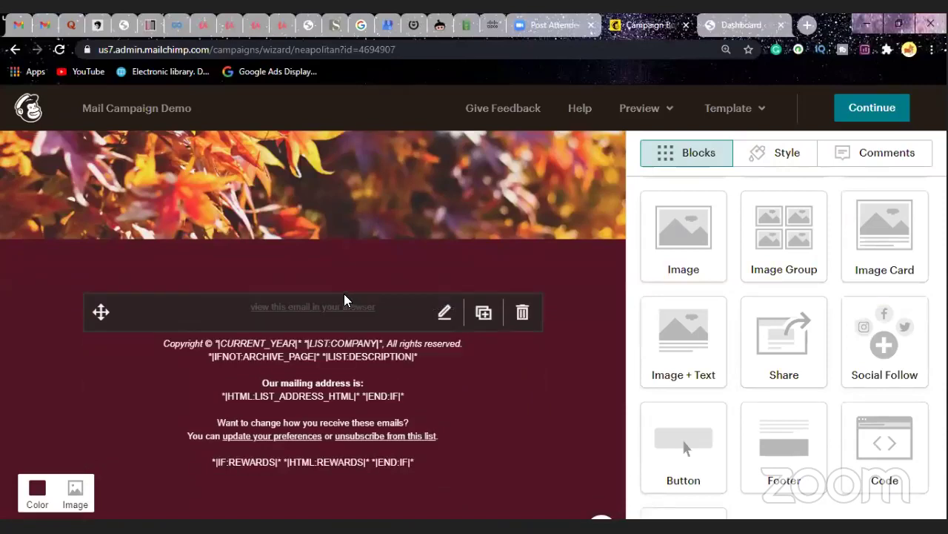
left_click_drag(697, 350, 524, 406)
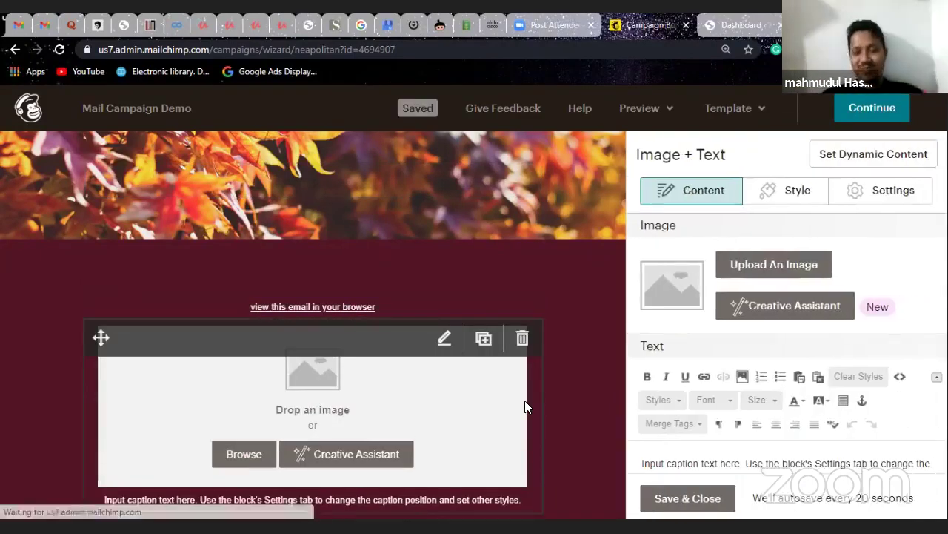
Insert three toed sloth - header.jpg from My Files into the Image + Text block
scroll(591, 400, "down", 1)
scroll(591, 407, "down", 2)
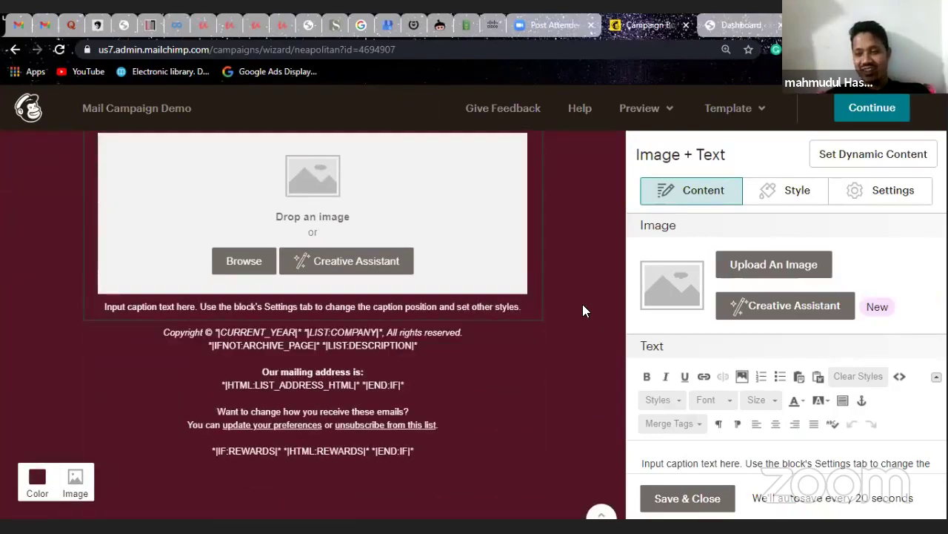
left_click(250, 264)
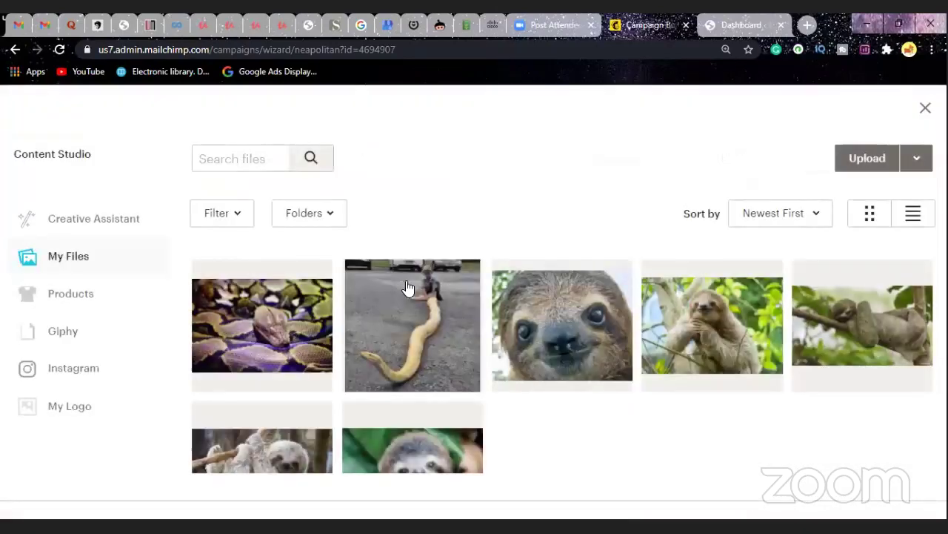
scroll(518, 324, "down", 1)
scroll(519, 324, "up", 1)
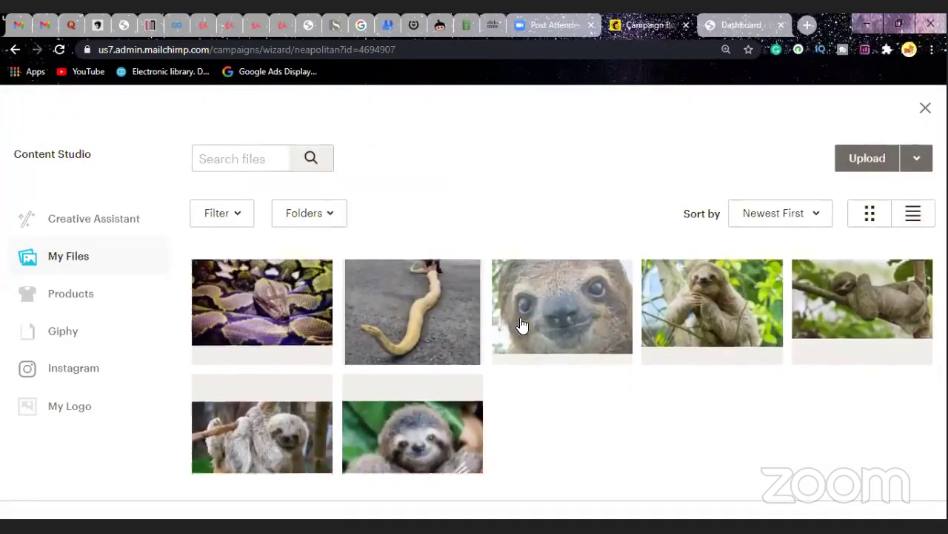
scroll(519, 326, "down", 1)
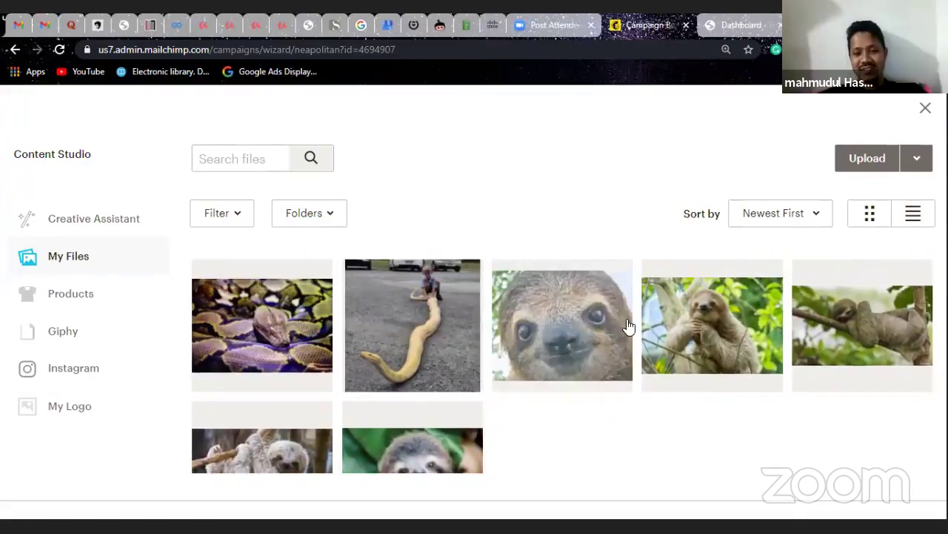
left_click(628, 330)
left_click(885, 172)
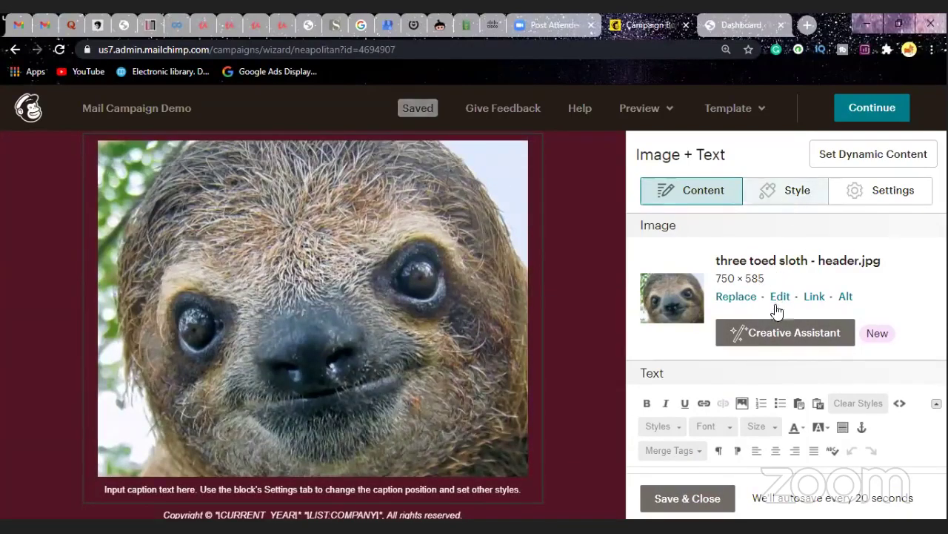
Look through the block's Style and Settings options, returning to its Content
scroll(773, 319, "down", 1)
scroll(773, 320, "down", 2)
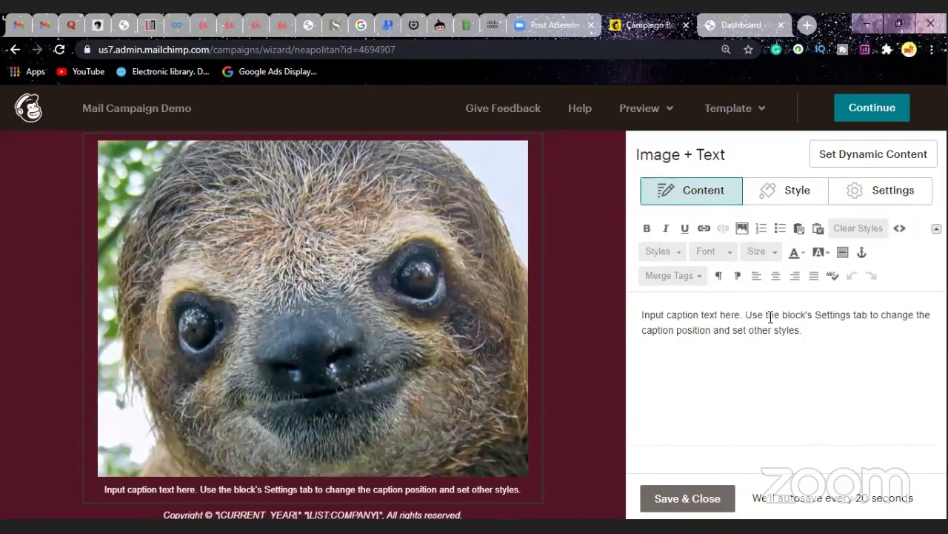
scroll(771, 317, "up", 1)
scroll(770, 317, "up", 1)
left_click(773, 193)
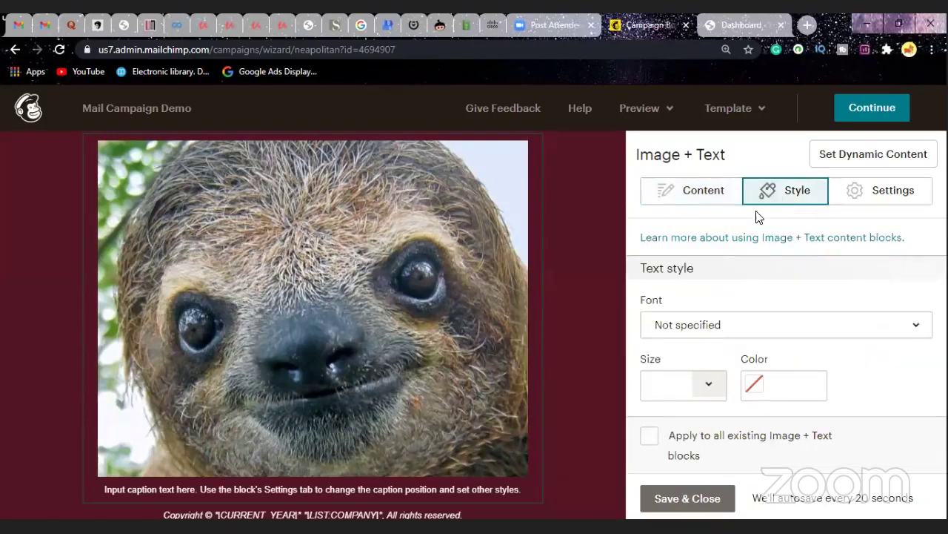
scroll(698, 328, "down", 4)
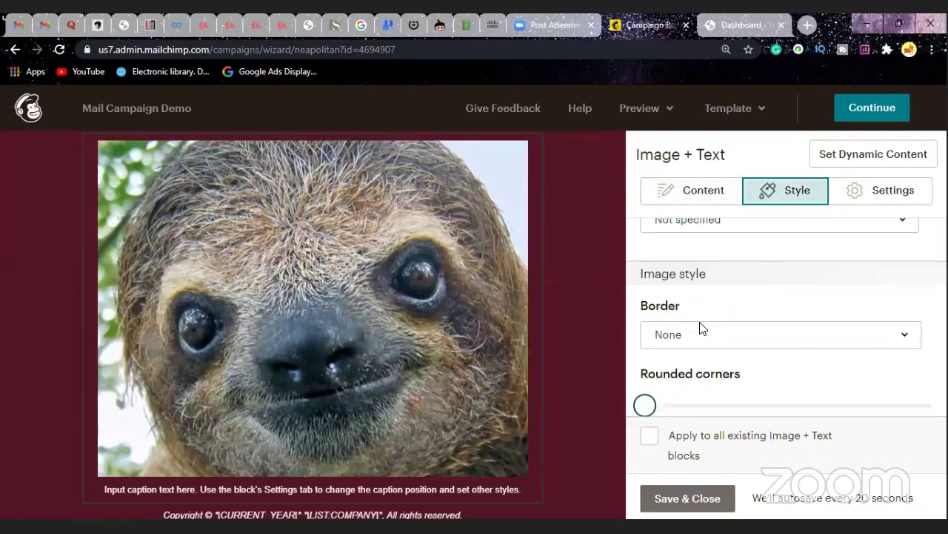
left_click(708, 190)
scroll(531, 452, "down", 3)
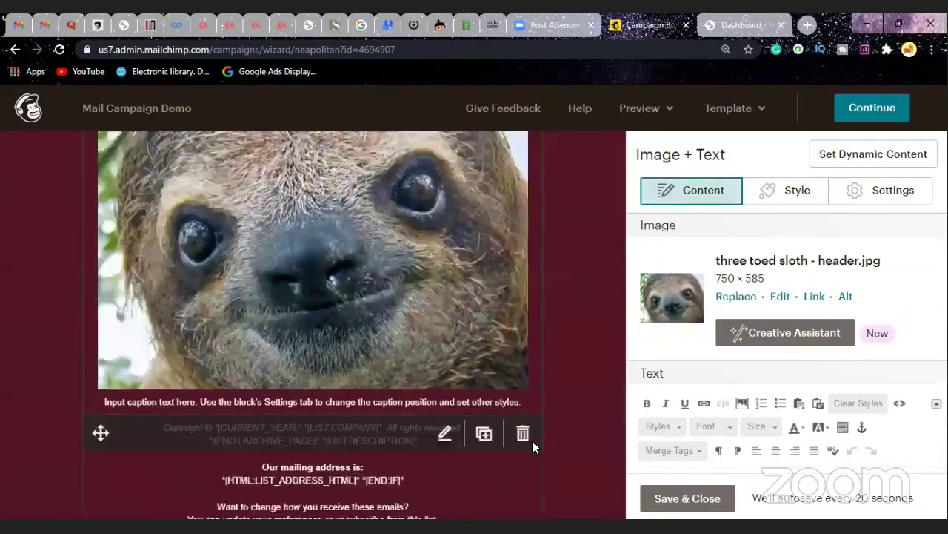
scroll(475, 320, "up", 1)
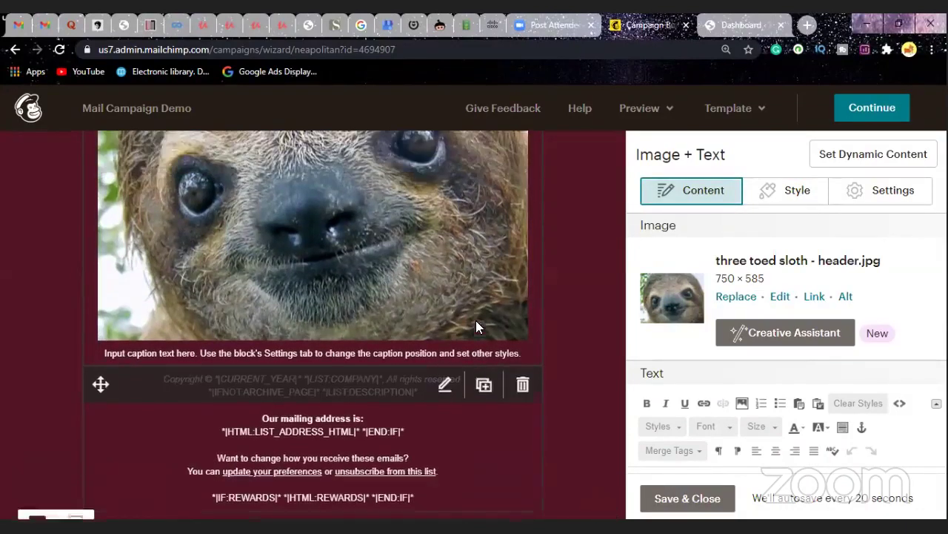
left_click(903, 202)
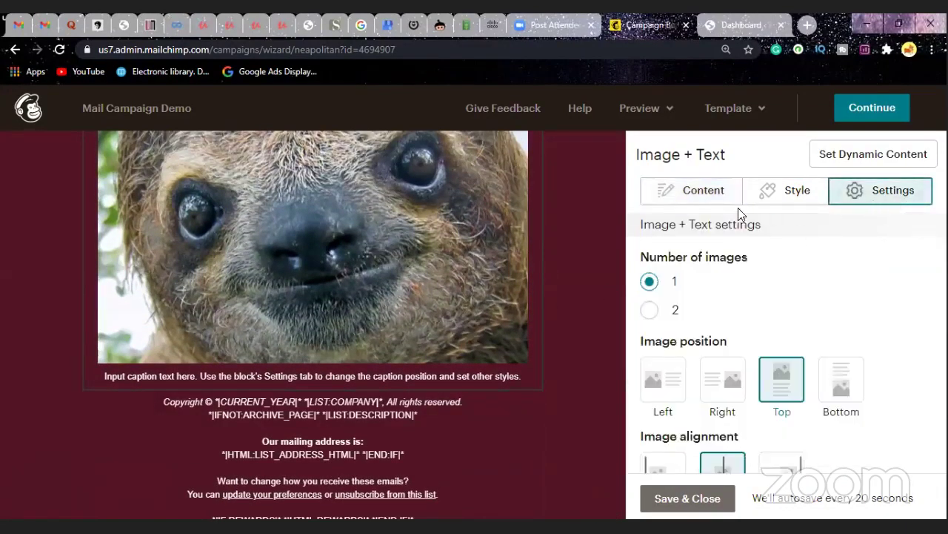
left_click(692, 200)
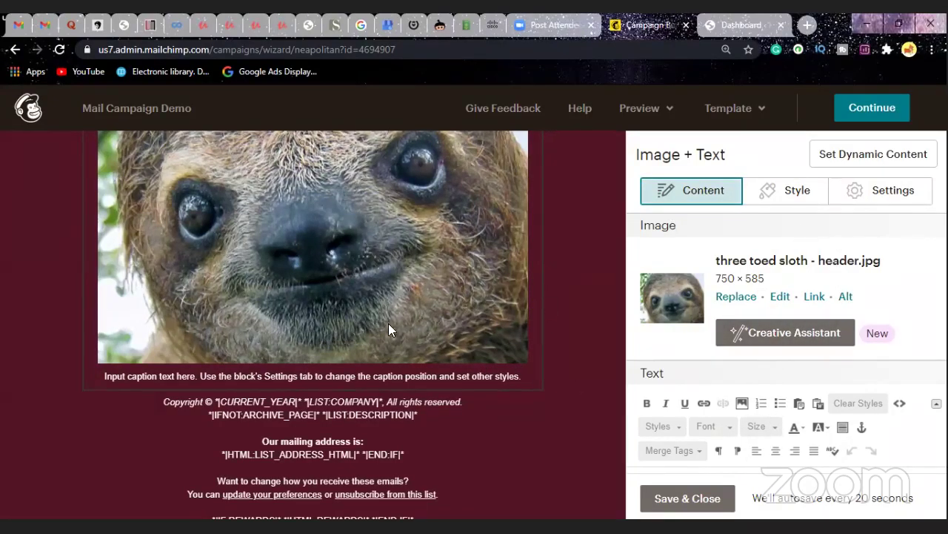
Check the border and position options, then open the sloth photo in the crop/resize editor at 750 × 585
scroll(385, 323, "up", 4)
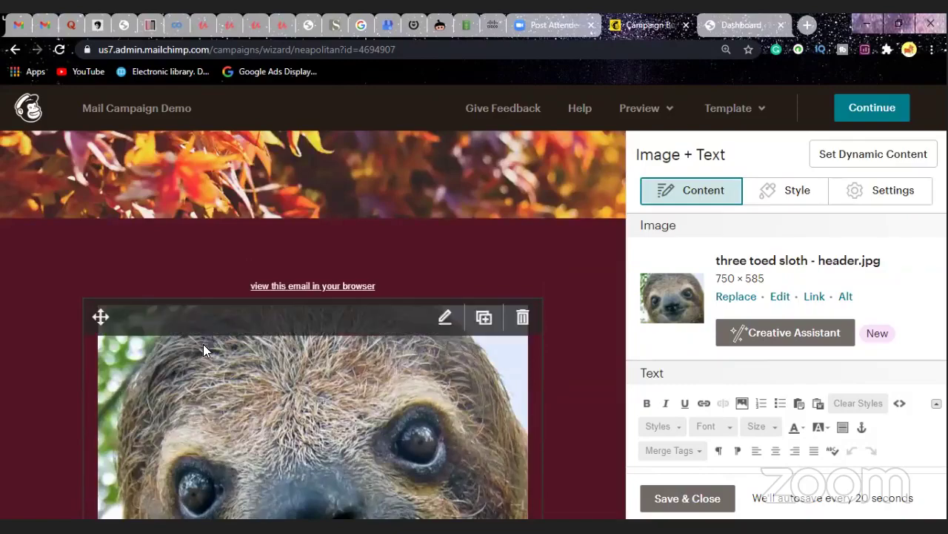
scroll(507, 424, "down", 3)
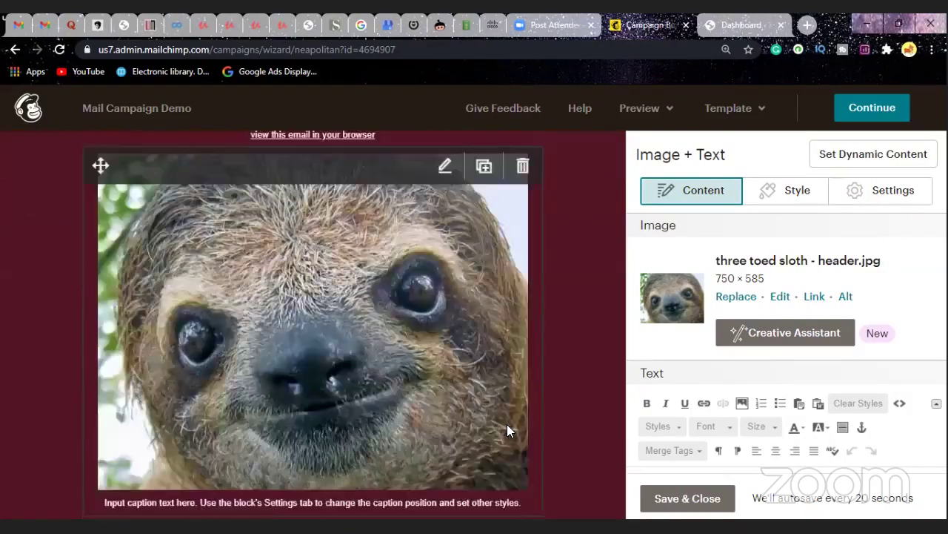
scroll(507, 419, "down", 1)
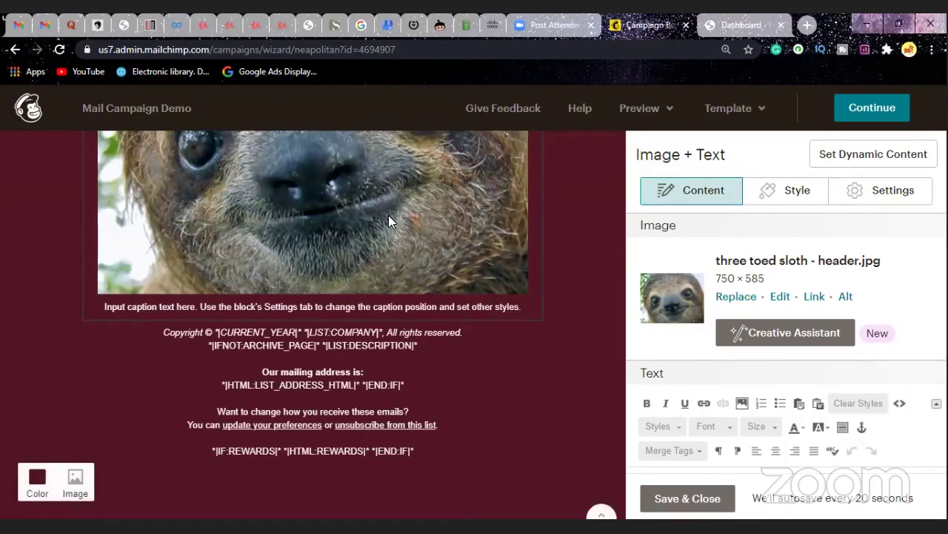
left_click(787, 190)
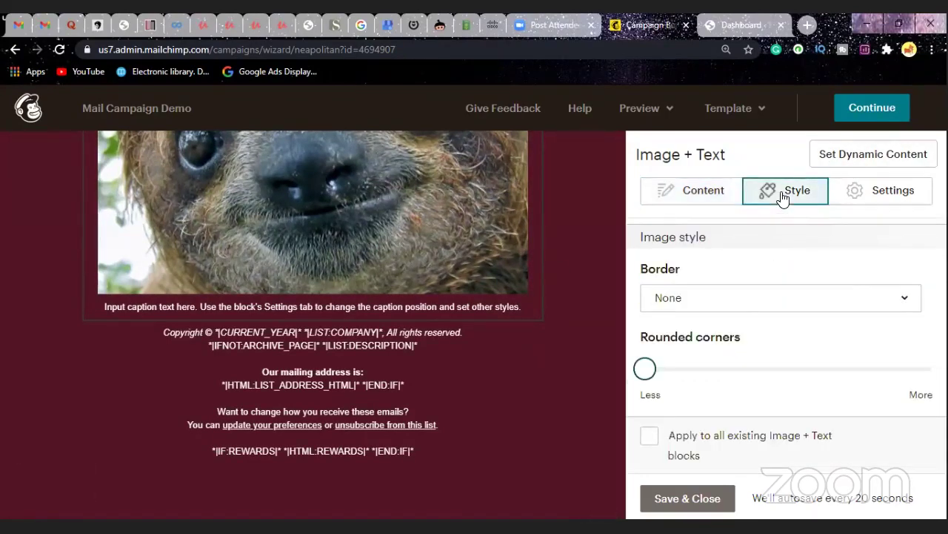
left_click(696, 371)
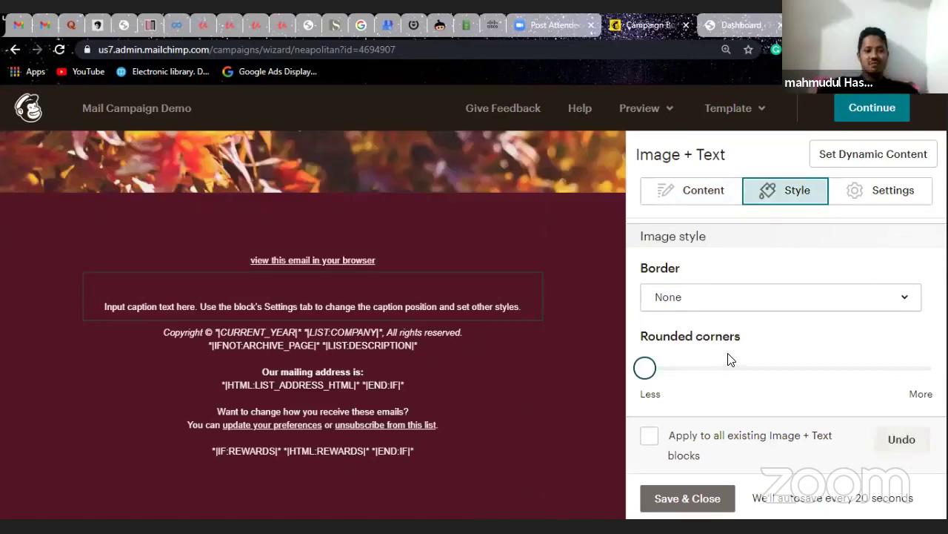
left_click(893, 190)
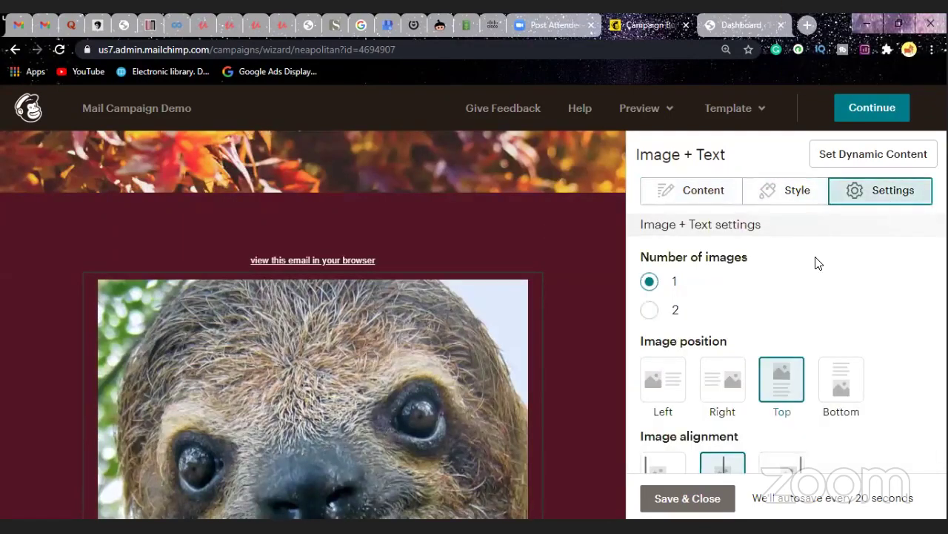
left_click(707, 194)
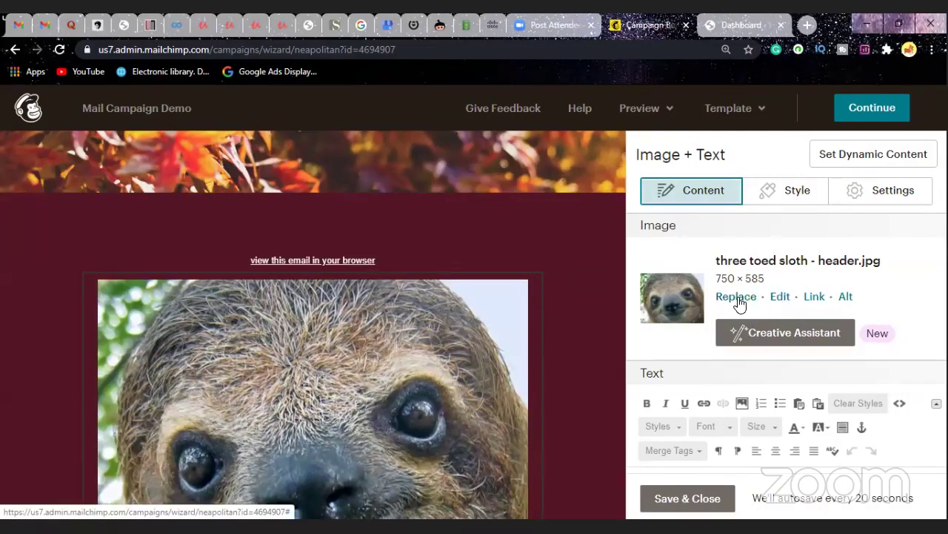
left_click(778, 301)
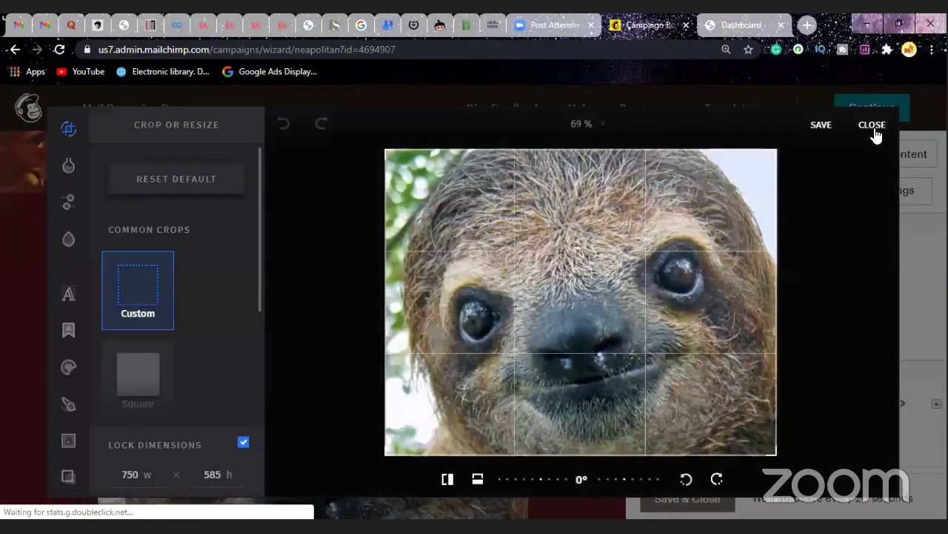
Close the image editor and the file library without changes, keeping the sloth photo
left_click(819, 317)
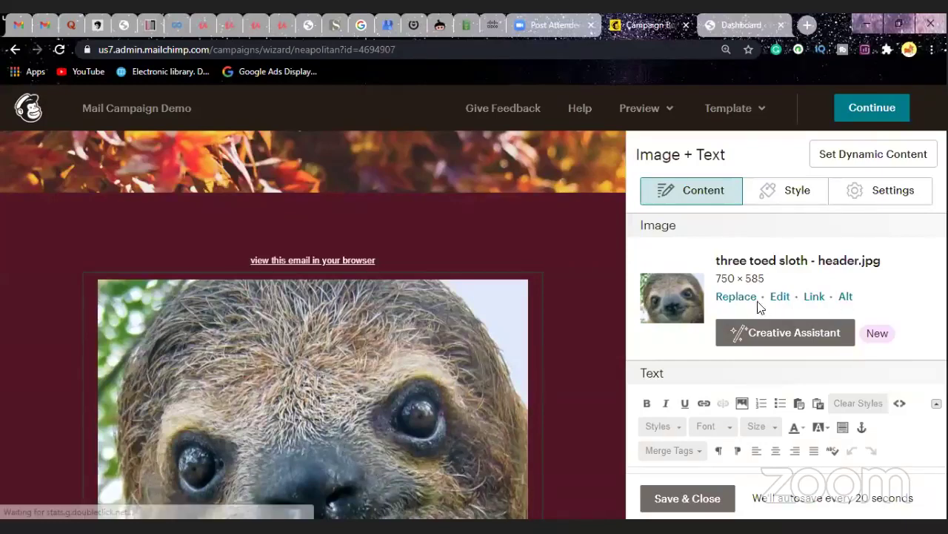
scroll(722, 398, "down", 3)
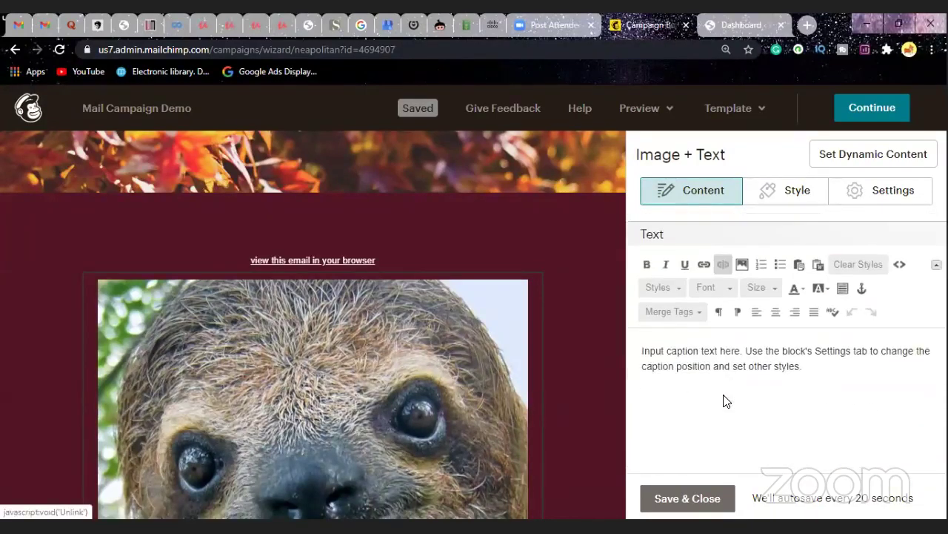
scroll(726, 382, "up", 3)
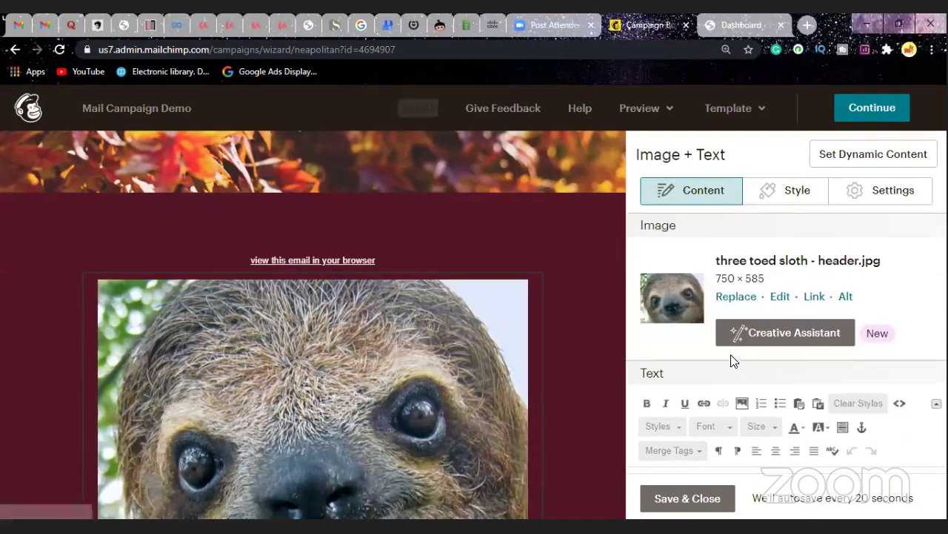
left_click(735, 298)
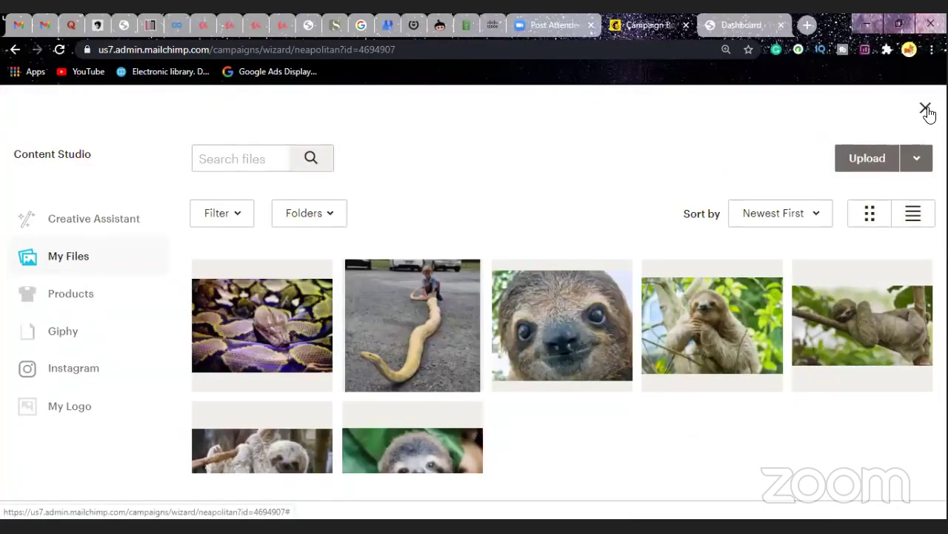
left_click(926, 110)
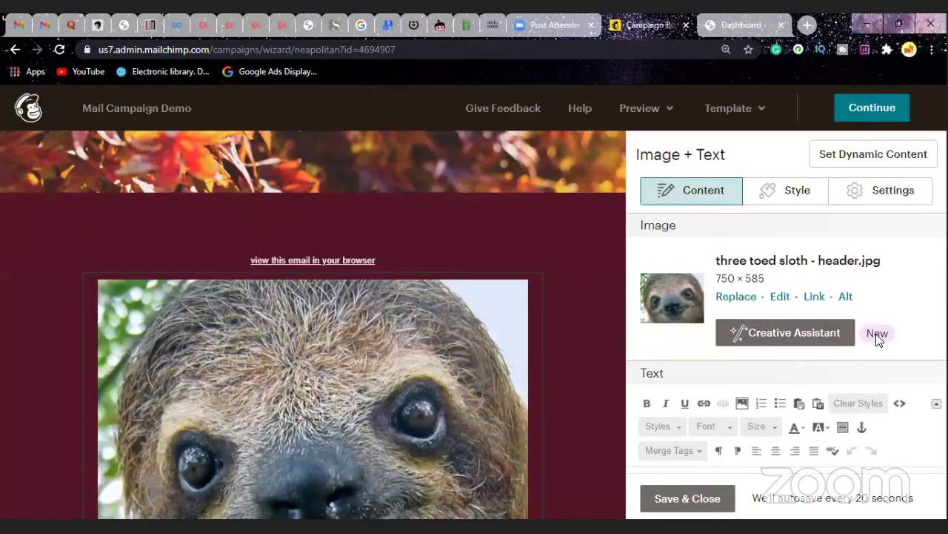
Return to the block's Content and scroll down to the placeholder caption's text editor
left_click(808, 200)
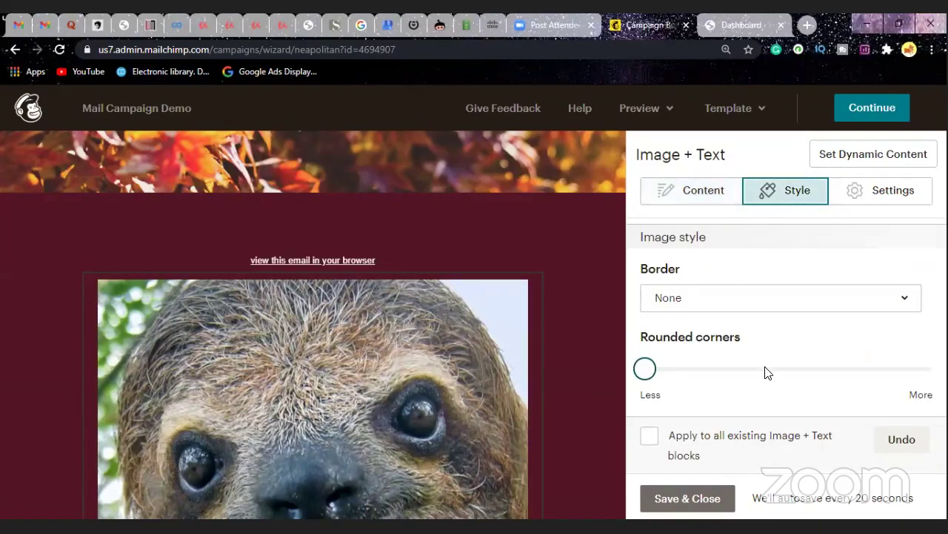
left_click(692, 200)
scroll(805, 338, "down", 3)
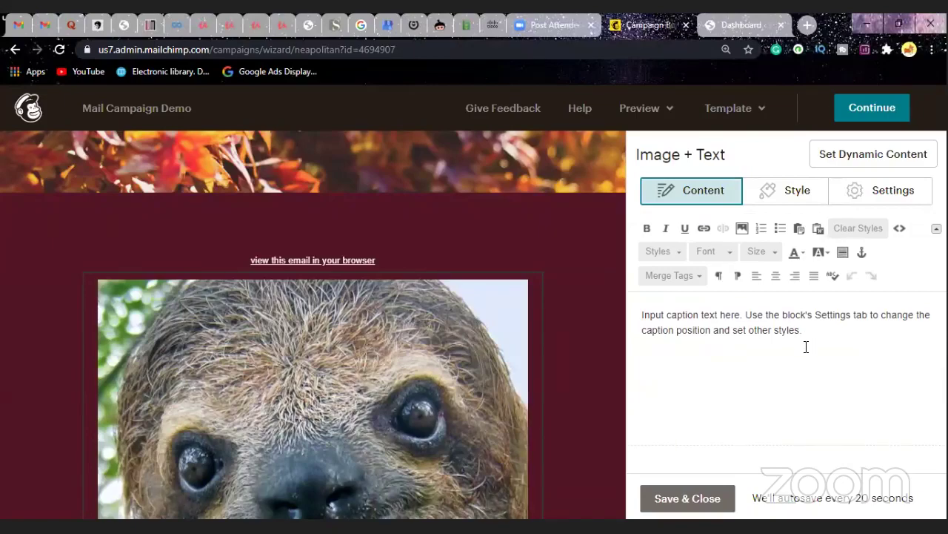
scroll(538, 453, "down", 5)
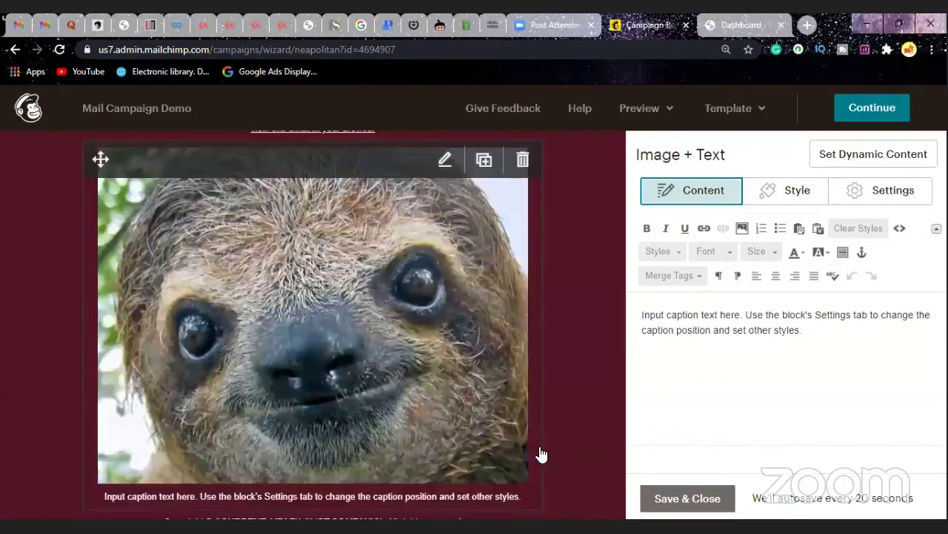
scroll(215, 315, "down", 1)
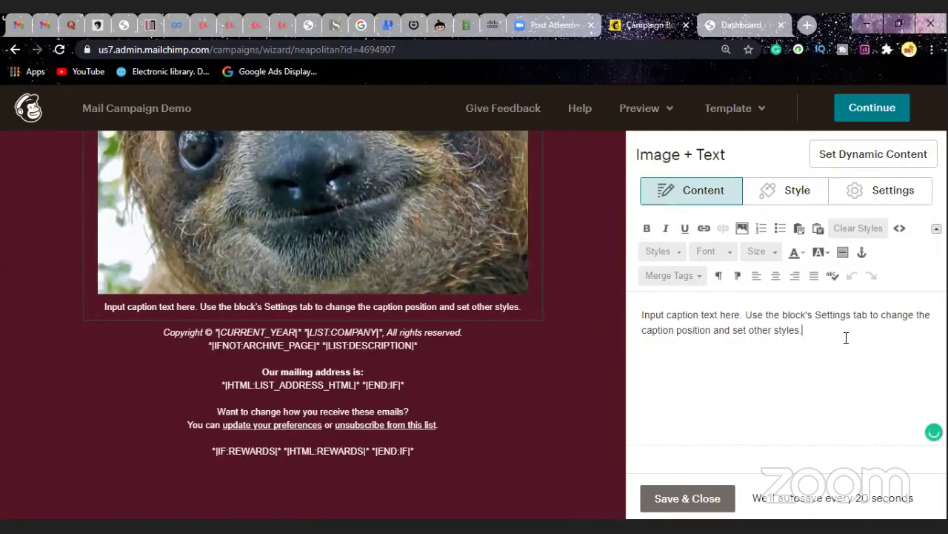
Replace the placeholder caption with 'Wanna meet this sloth?'
key("BackSpace")
key("BackSpace")
key("BackSpace")
key("BackSpace")
key("BackSpace")
key("BackSpace")
key("BackSpace")
key("BackSpace")
key("BackSpace")
key("BackSpace")
key("BackSpace")
key("BackSpace")
key("BackSpace")
key("BackSpace")
key("BackSpace")
key("BackSpace")
key("BackSpace")
key("BackSpace")
key("BackSpace")
key("BackSpace")
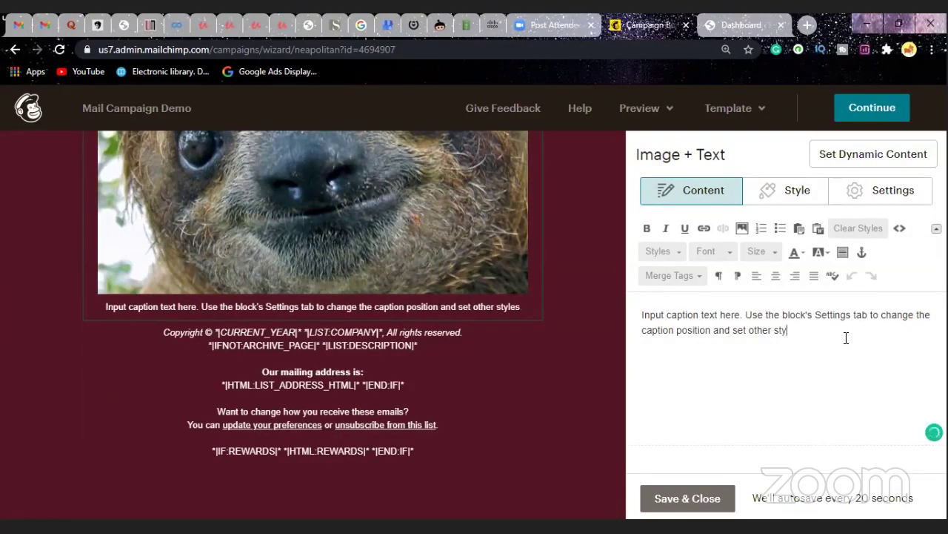
key("BackSpace")
key("BackSpace")
key("BackSpace")
key("BackSpace")
key("BackSpace")
key("BackSpace")
key("BackSpace")
key("BackSpace")
key("BackSpace")
key("BackSpace")
key("BackSpace")
key("BackSpace")
key("BackSpace")
key("BackSpace")
key("BackSpace")
key("BackSpace")
key("BackSpace")
key("BackSpace")
key("BackSpace")
key("BackSpace")
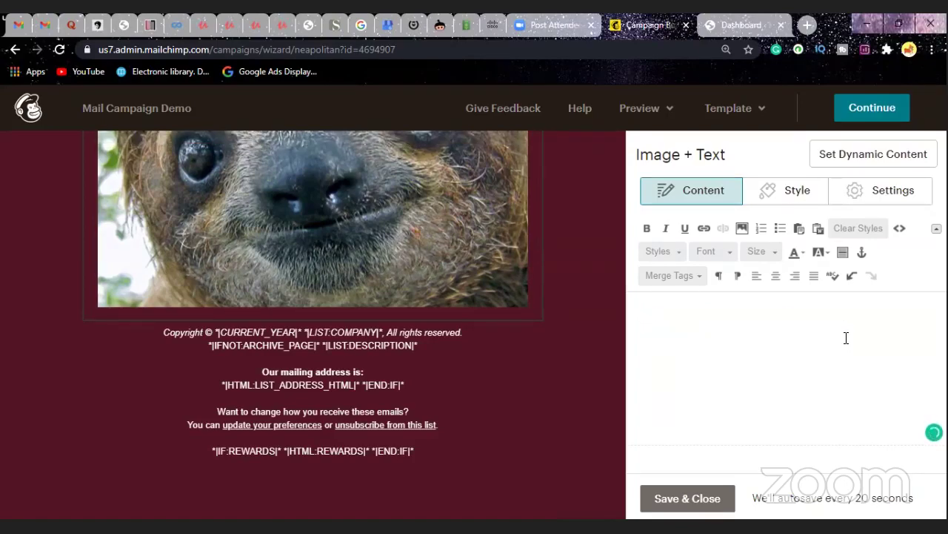
type("Wa")
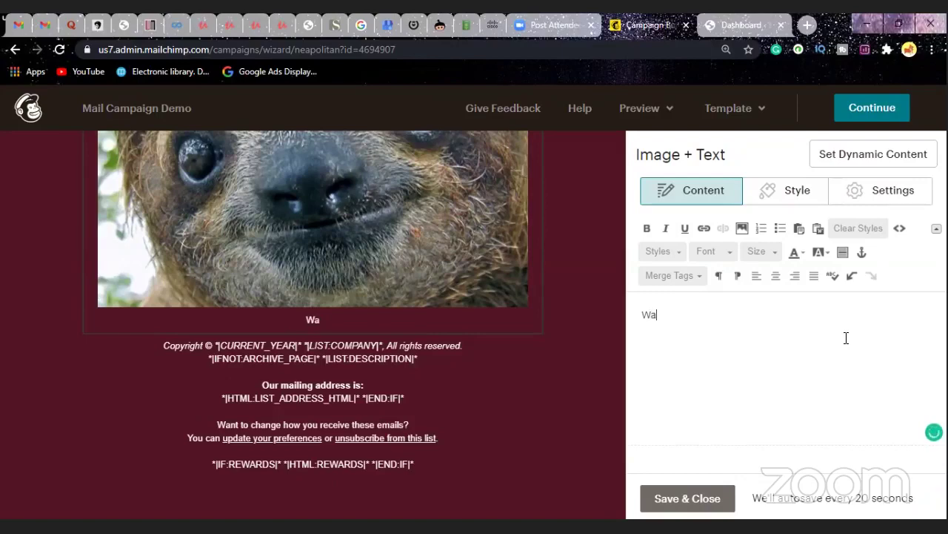
type("nna m")
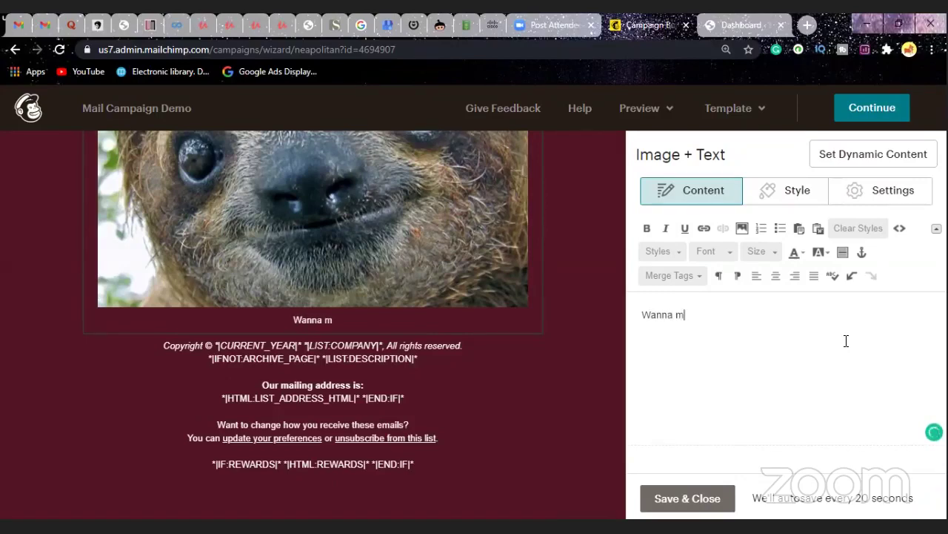
type("eet t")
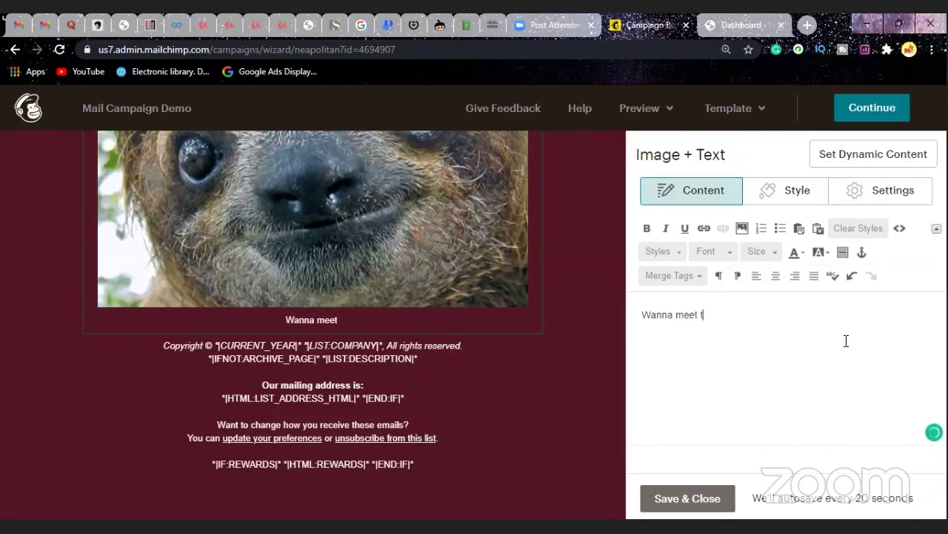
type("hi s sloth")
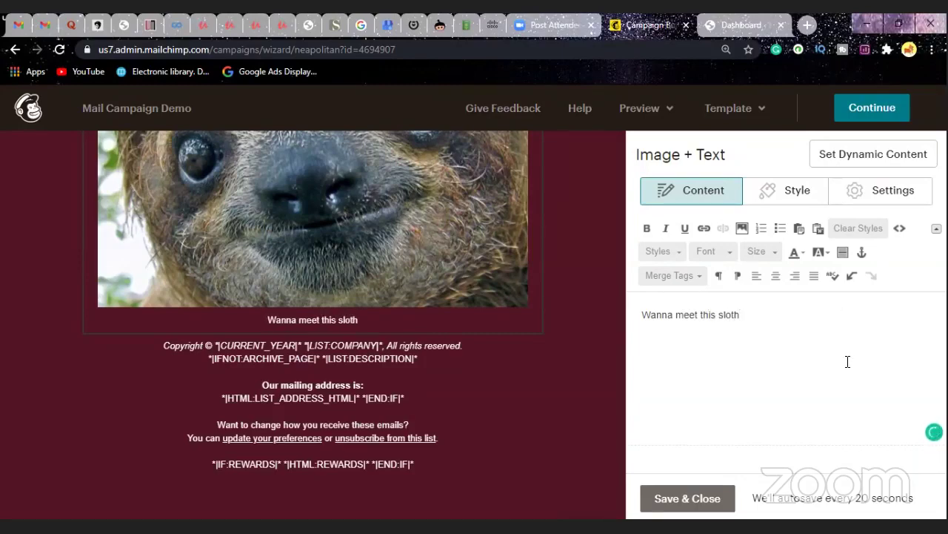
type("?")
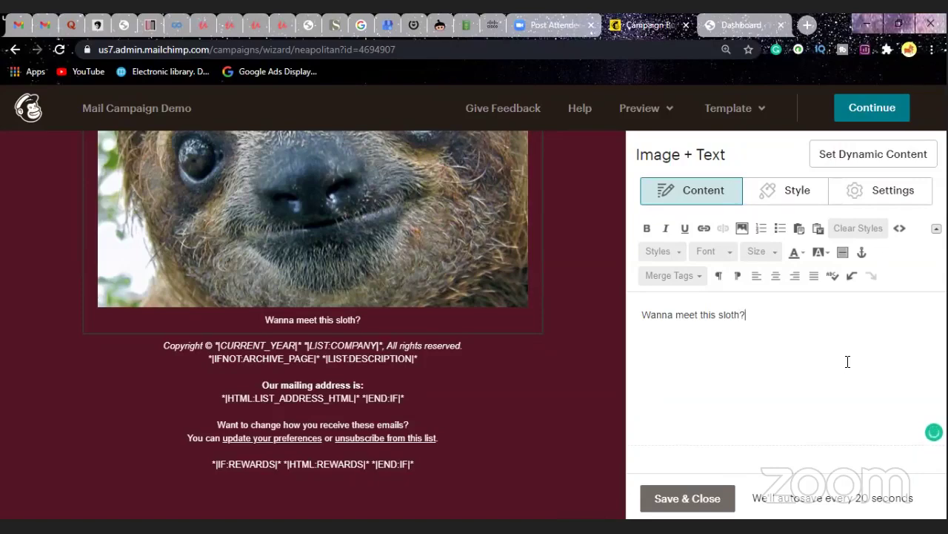
type("T")
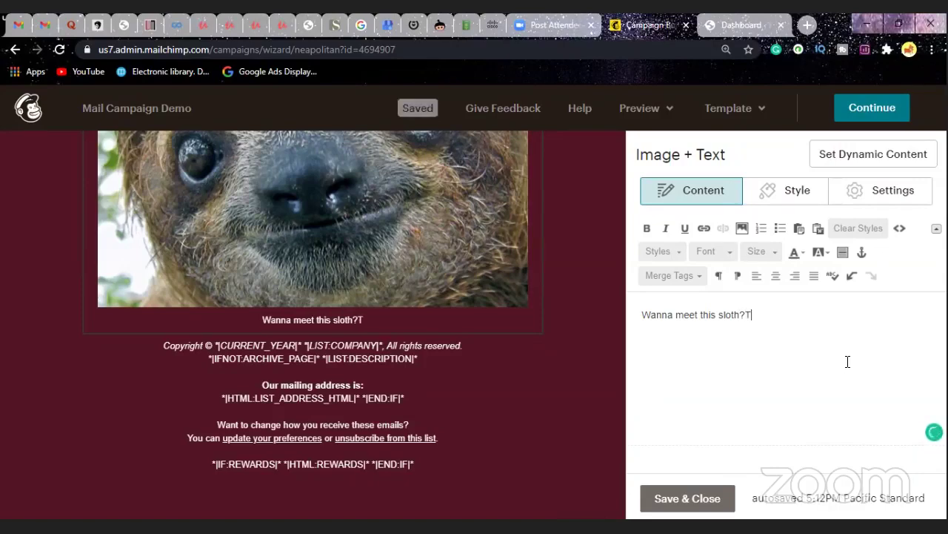
type("ry")
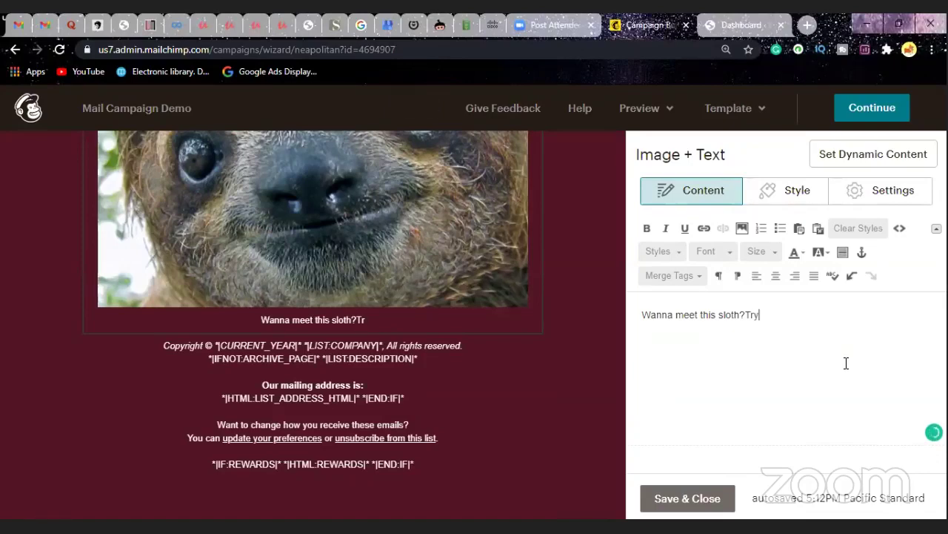
key("BackSpace")
key("BackSpace")
key("BackSpace")
key("BackSpace")
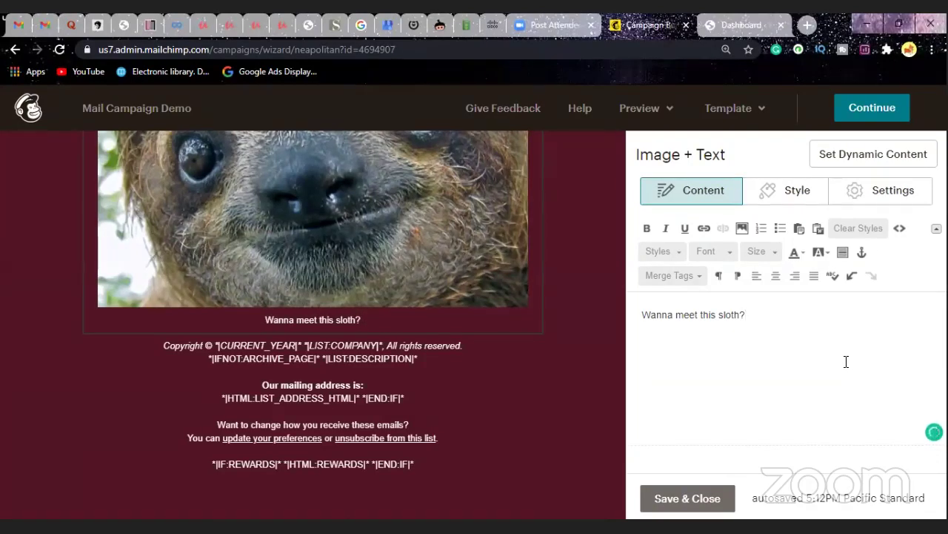
Add a second caption line reading 'Do follow us.'
key("Return")
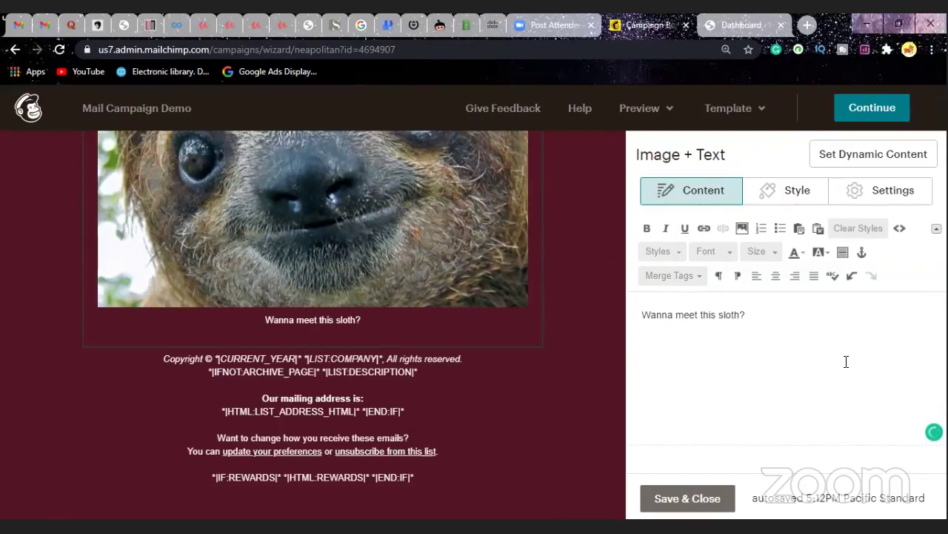
type("Get")
key("BackSpace")
key("BackSpace")
key("BackSpace")
key("BackSpace")
key("BackSpace")
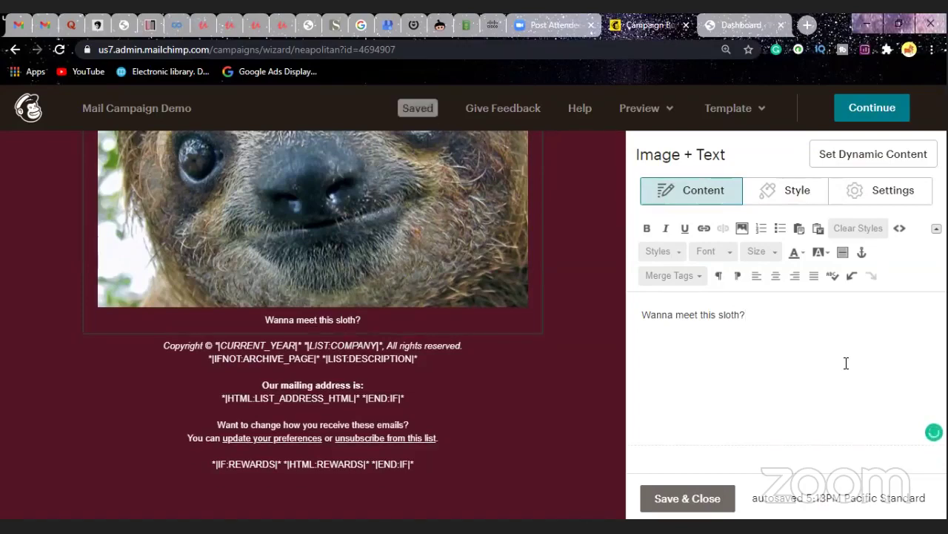
key("Return")
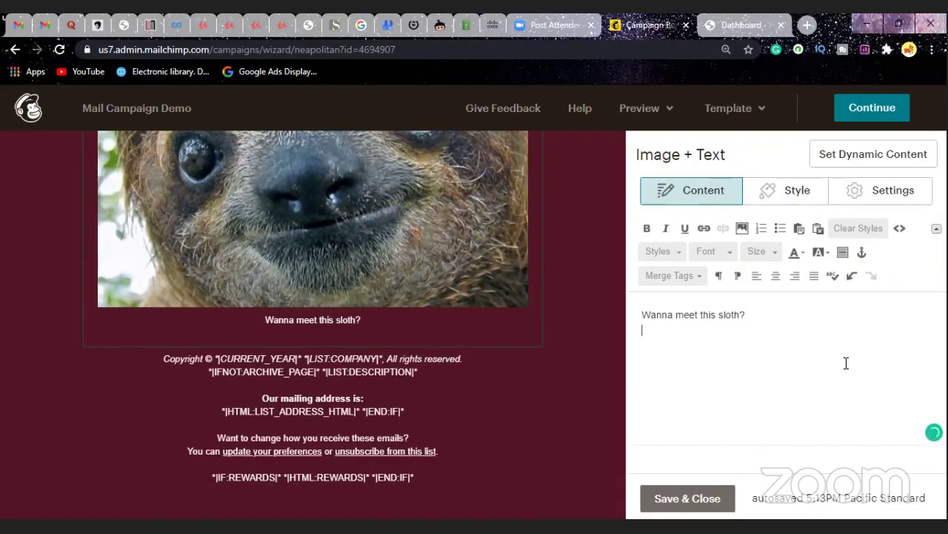
type("Do follo;e")
key("BackSpace")
key("BackSpace")
key("BackSpace")
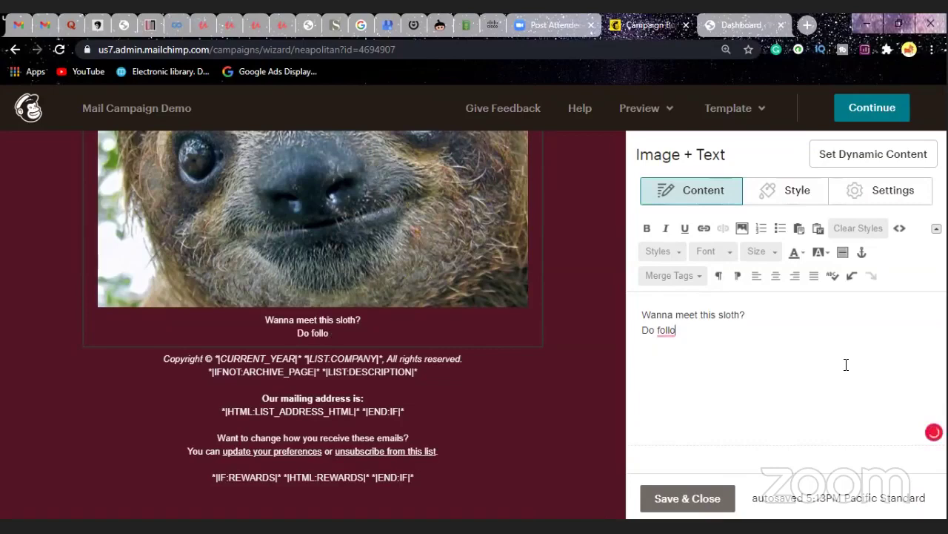
type("e")
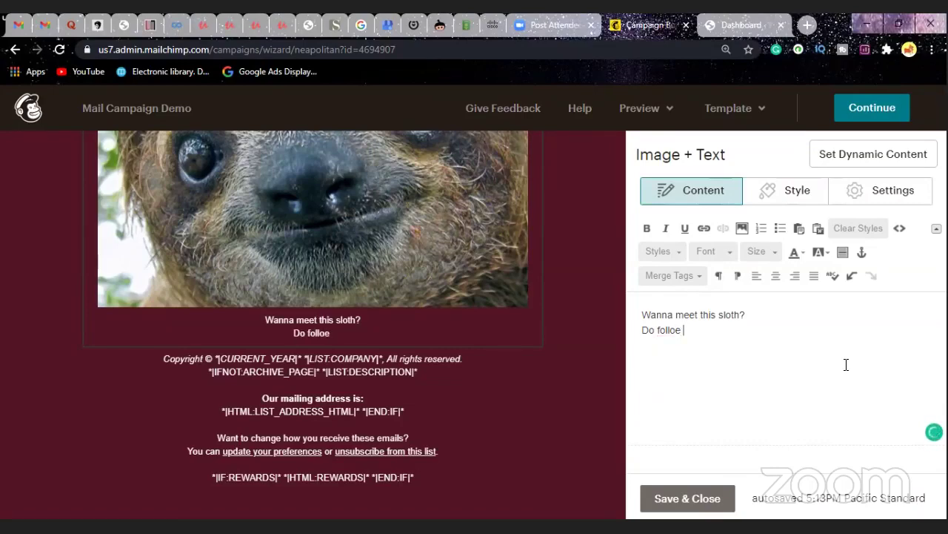
key("BackSpace")
key("BackSpace")
type("w us")
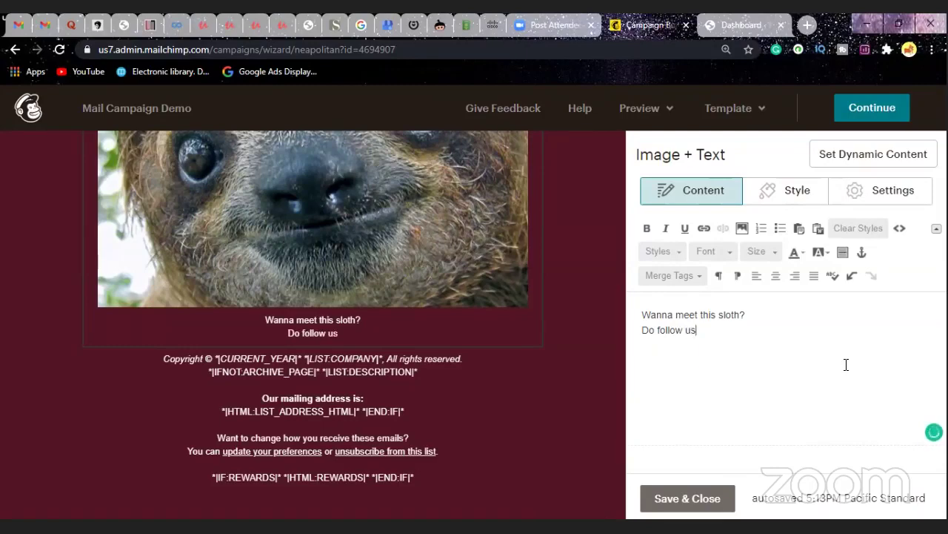
type(".")
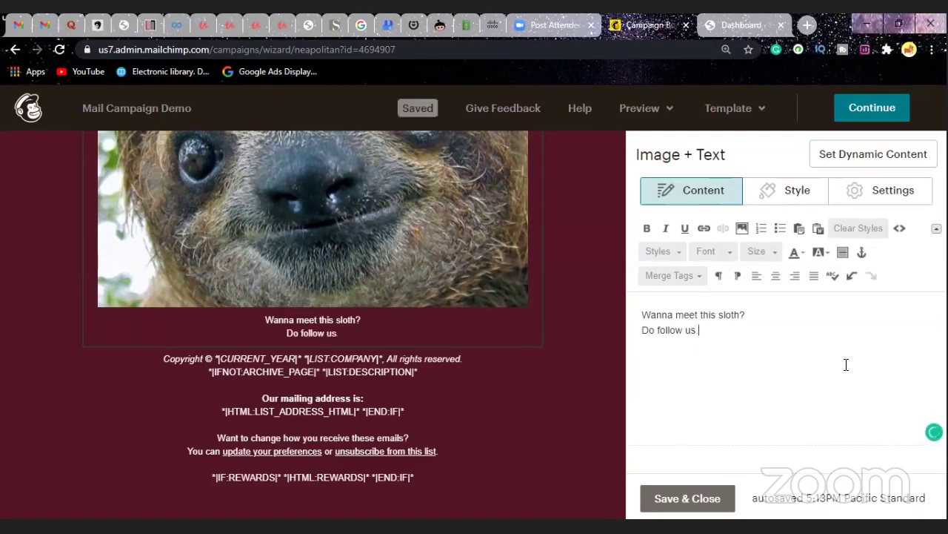
Save the sloth caption block and the footer text
left_click(689, 507)
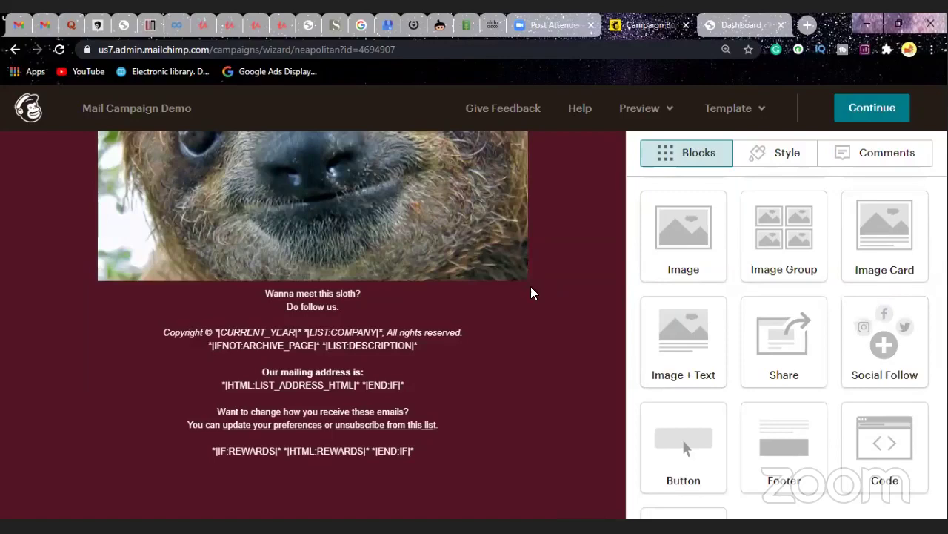
left_click(535, 330)
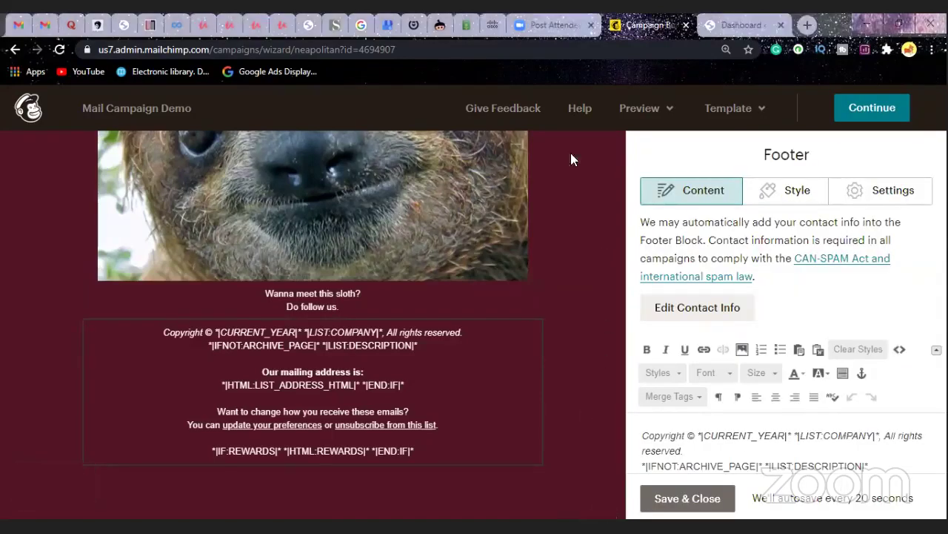
left_click(688, 498)
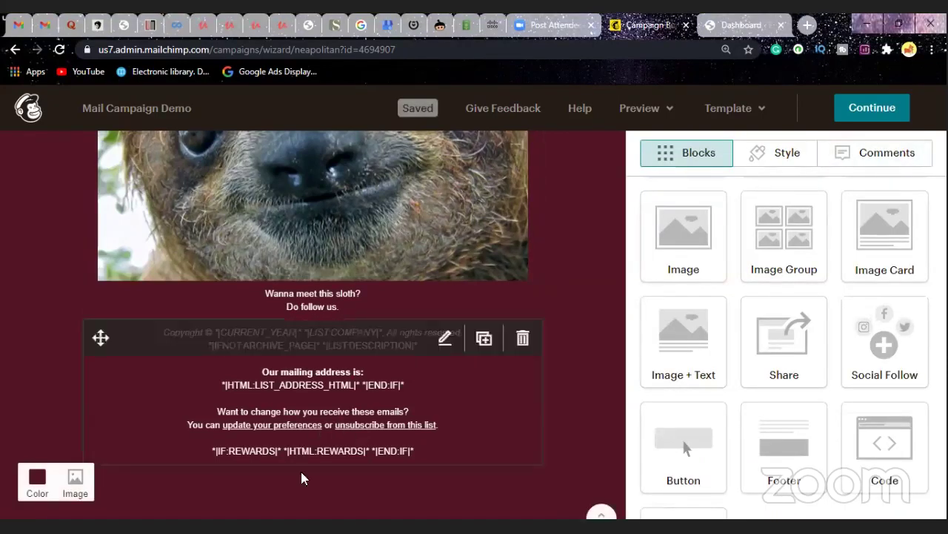
Scroll through the email preview to review the finished design
scroll(378, 404, "up", 2)
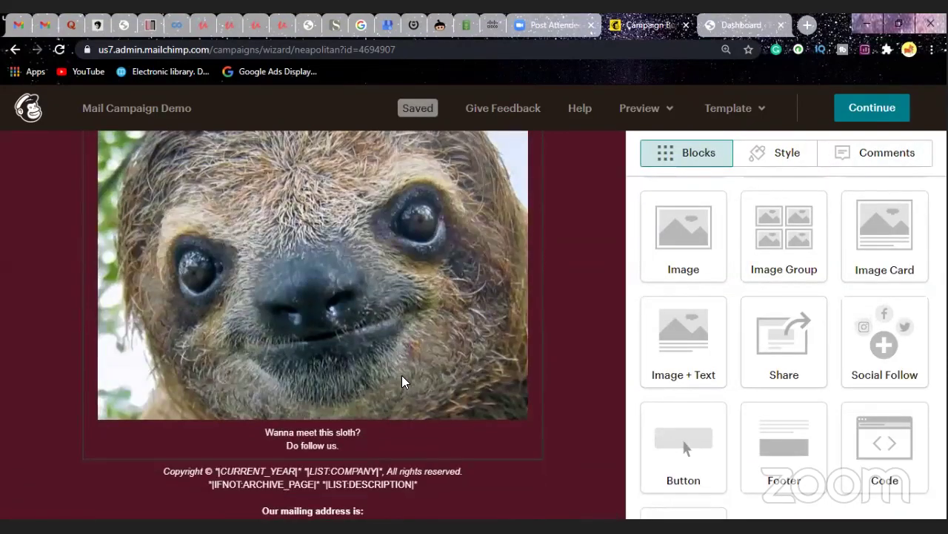
scroll(409, 367, "down", 2)
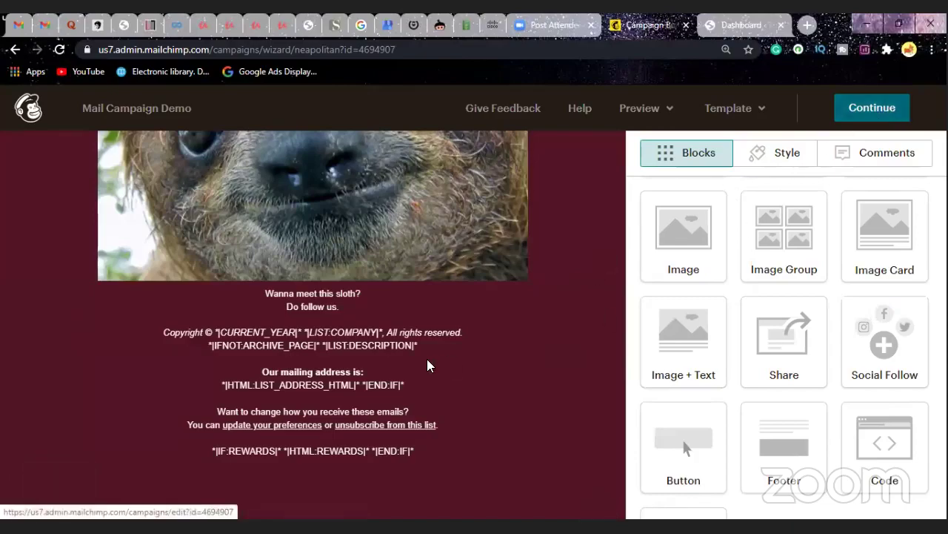
scroll(424, 359, "up", 6)
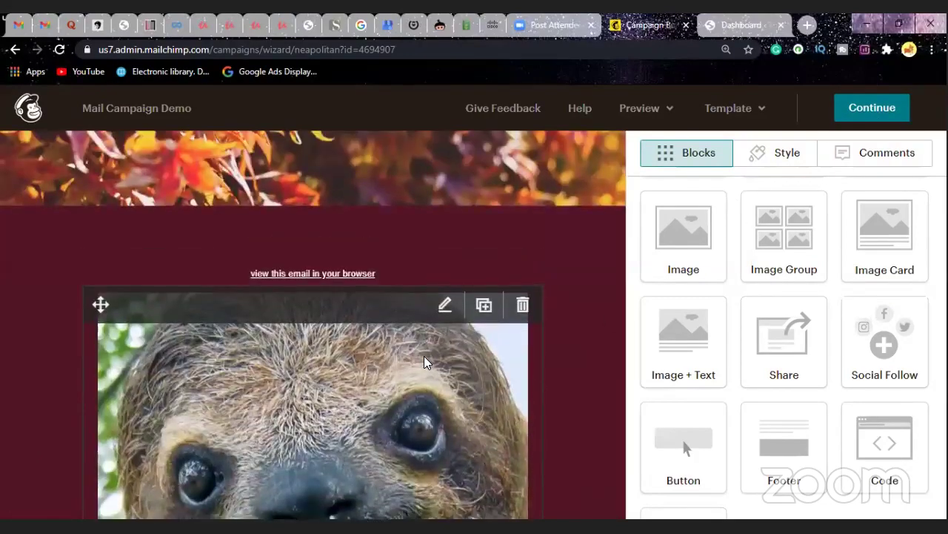
scroll(427, 360, "down", 10)
scroll(428, 360, "up", 6)
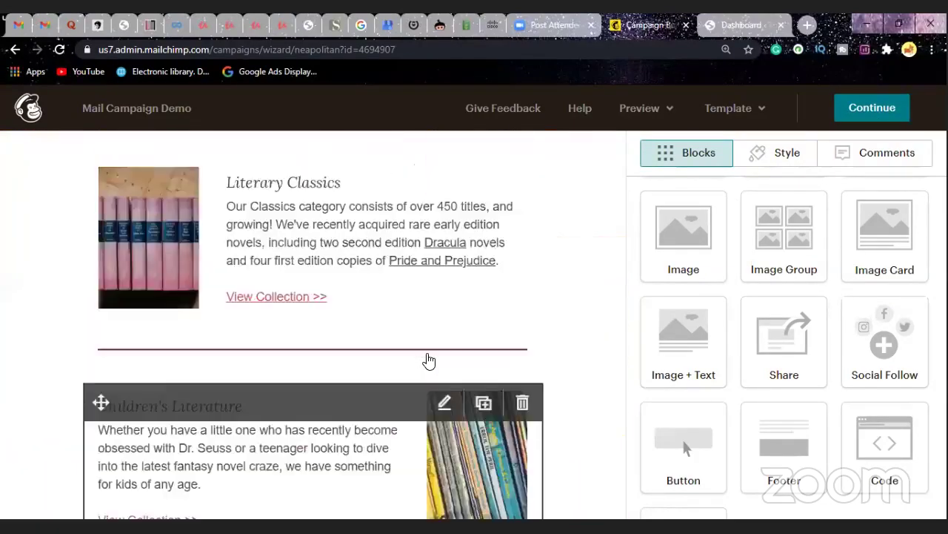
scroll(429, 360, "up", 8)
scroll(426, 353, "down", 3)
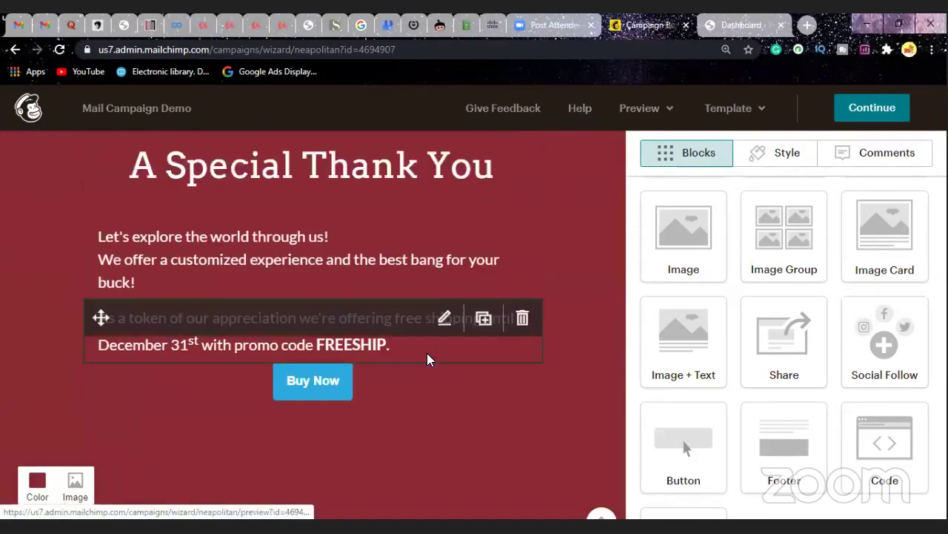
scroll(518, 297, "down", 10)
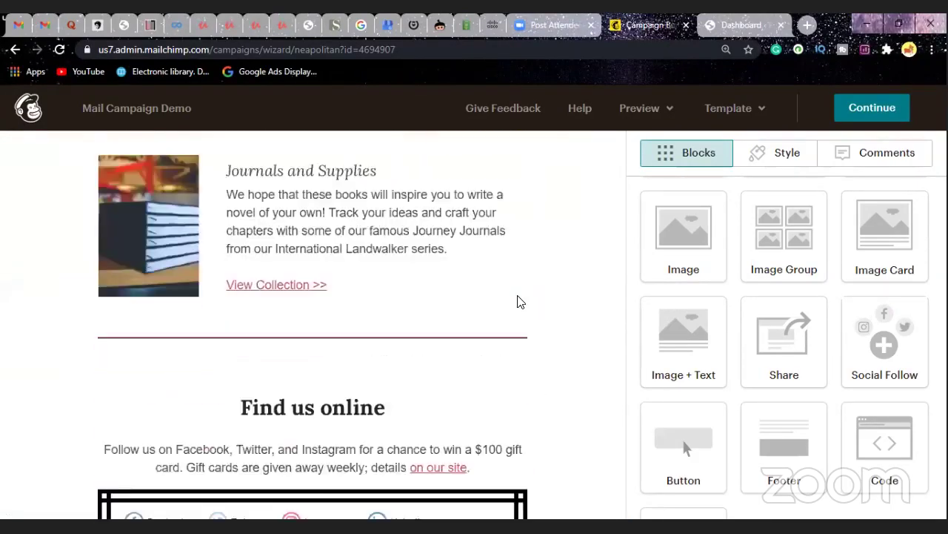
scroll(518, 297, "down", 8)
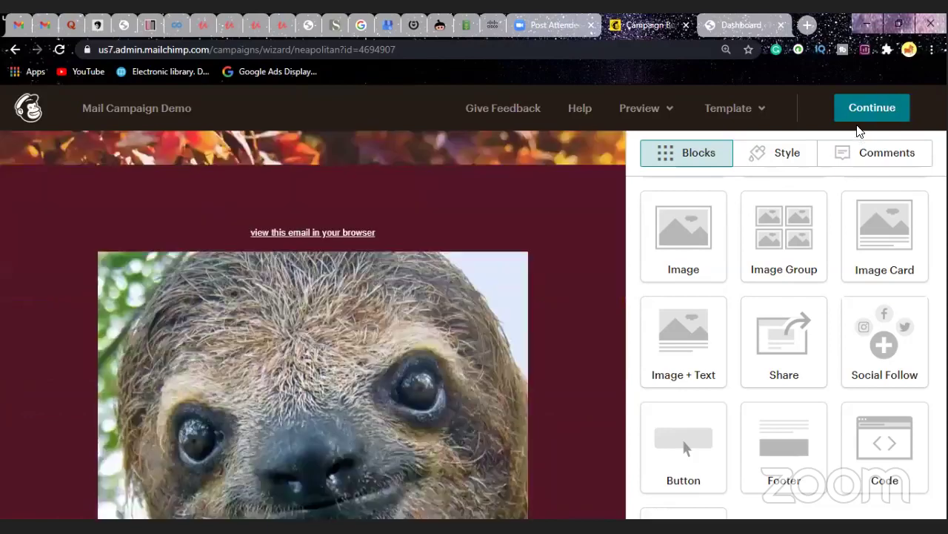
scroll(858, 130, "down", 5)
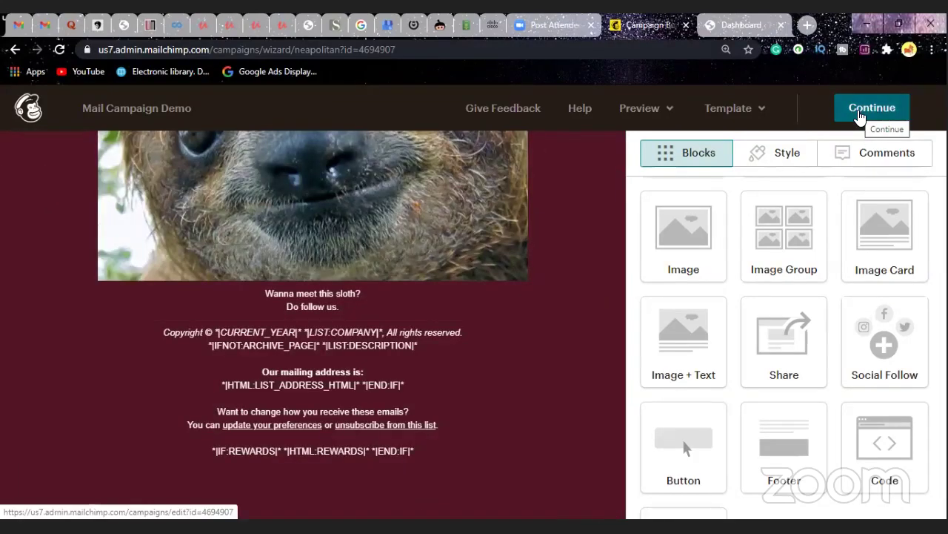
Continue to the campaign checklist and review its 22 recipients, sender, subject and content
left_click(859, 111)
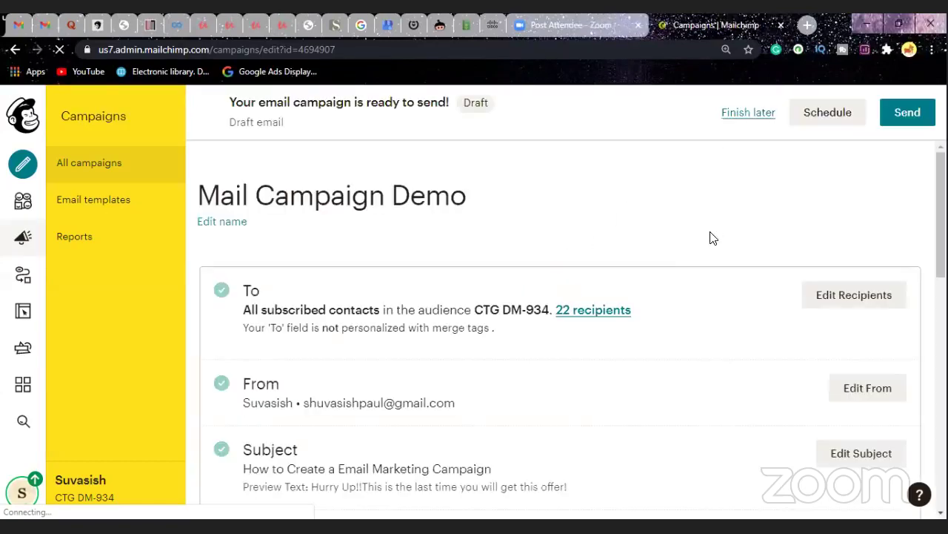
scroll(669, 269, "down", 4)
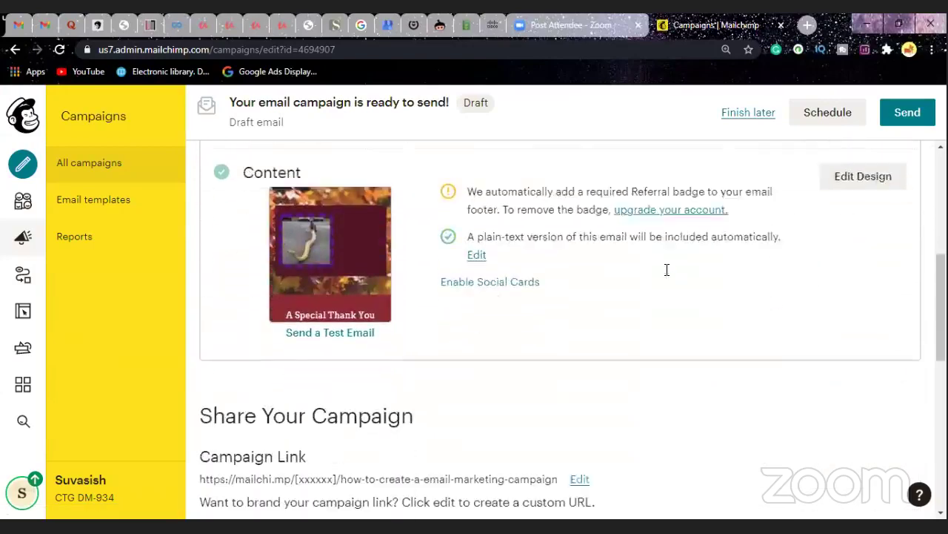
scroll(666, 269, "down", 7)
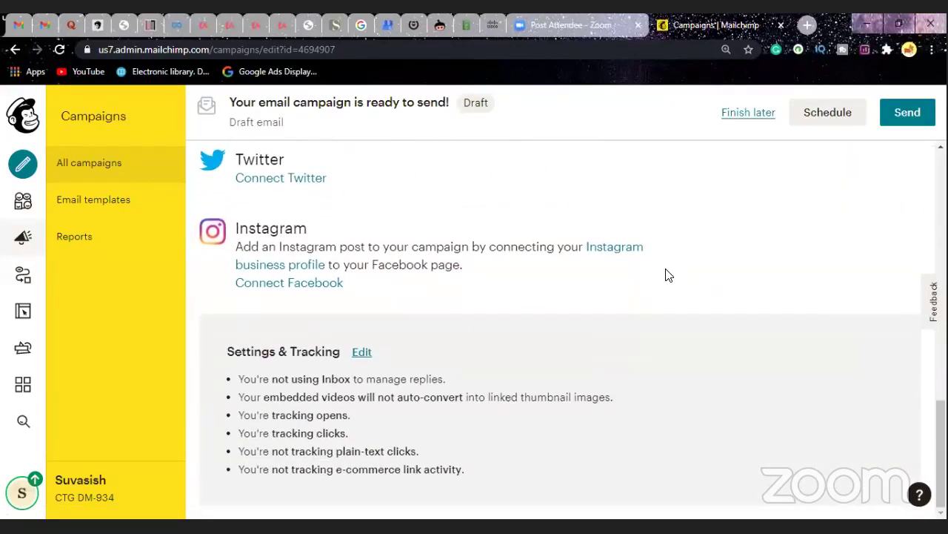
scroll(667, 273, "up", 10)
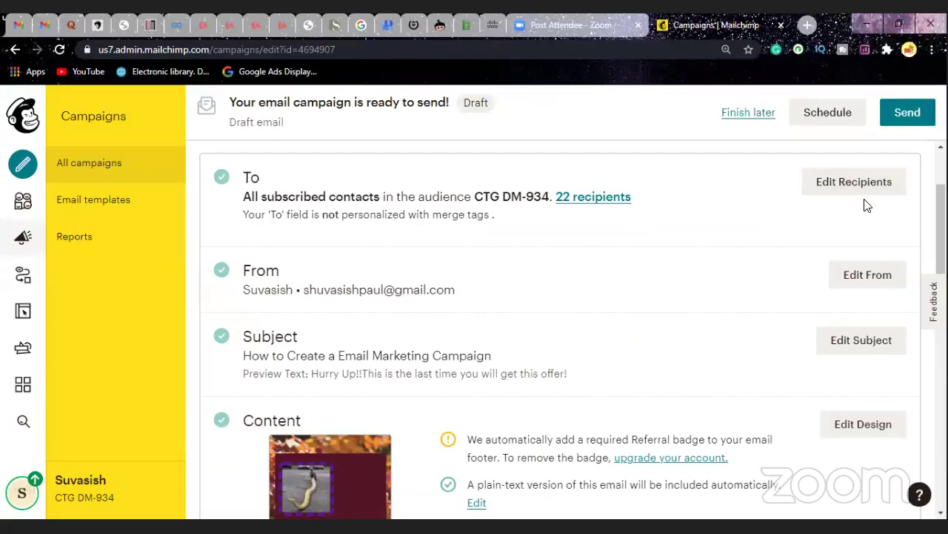
scroll(860, 207, "up", 2)
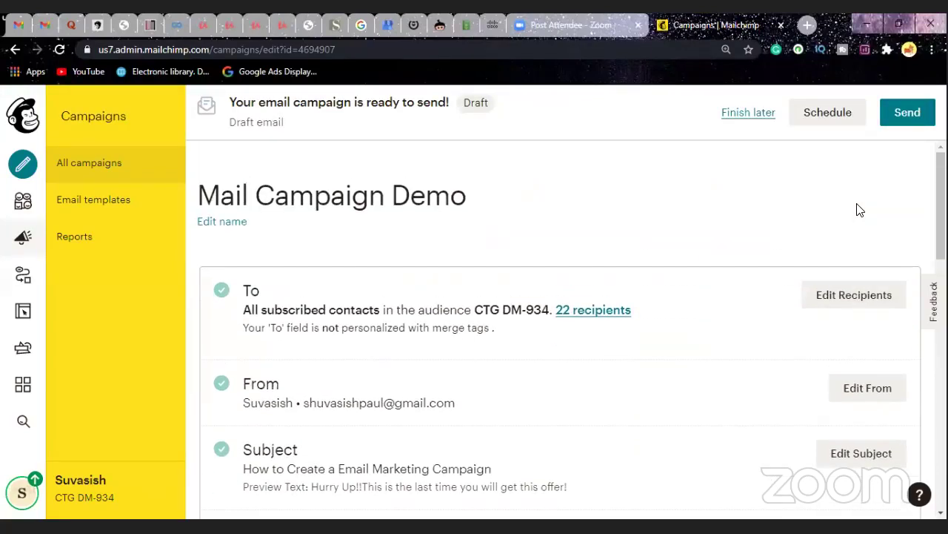
scroll(858, 209, "down", 5)
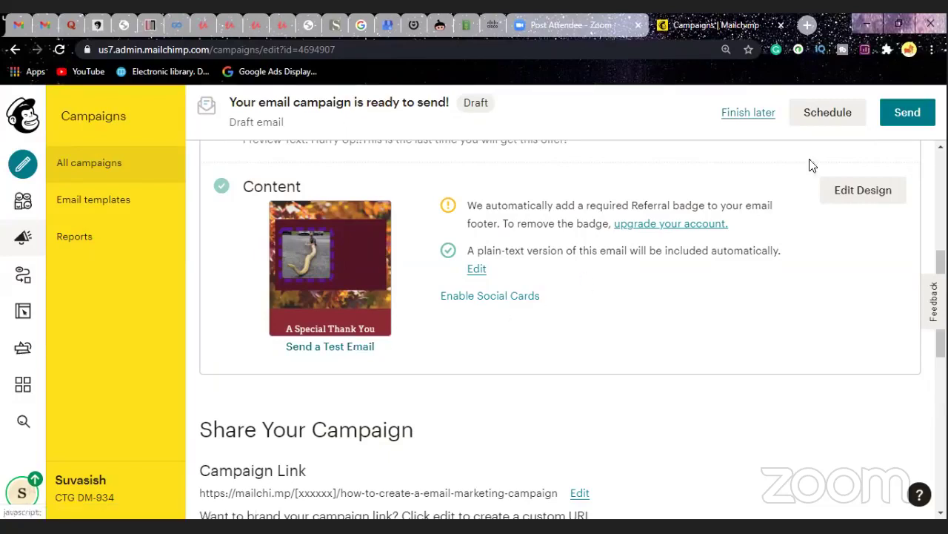
left_click(830, 117)
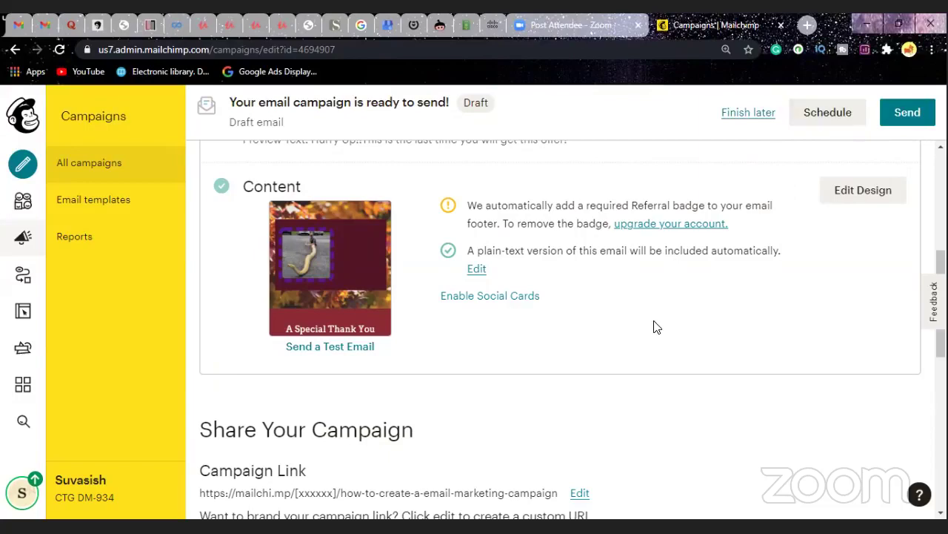
left_click(819, 123)
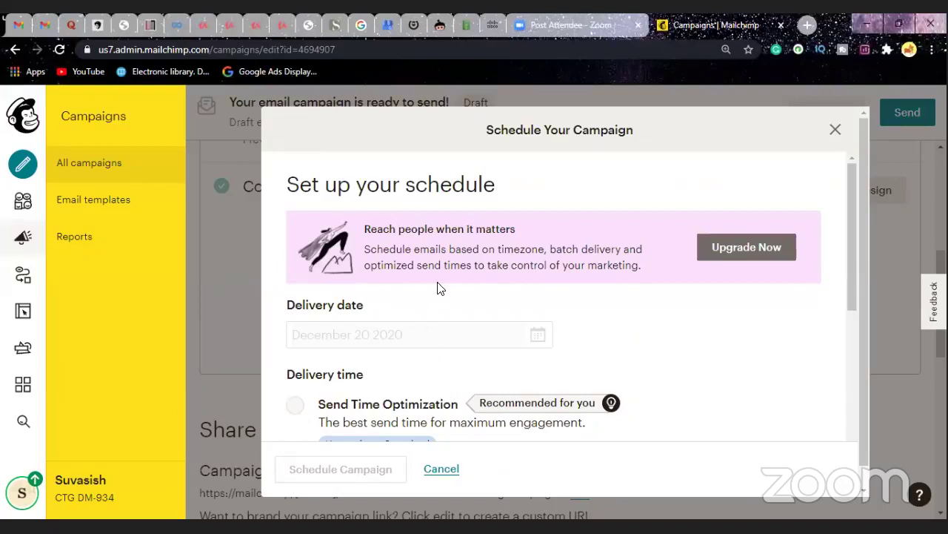
scroll(437, 287, "down", 1)
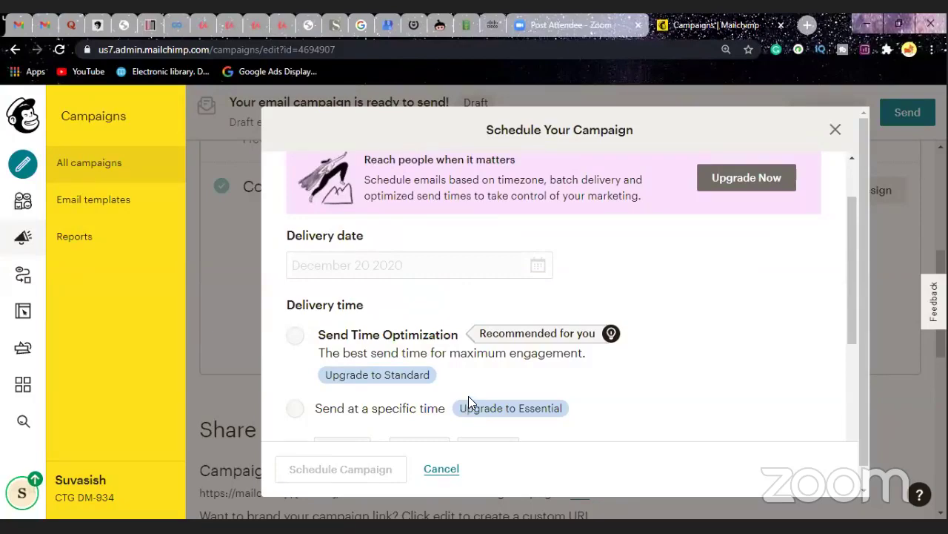
left_click(442, 470)
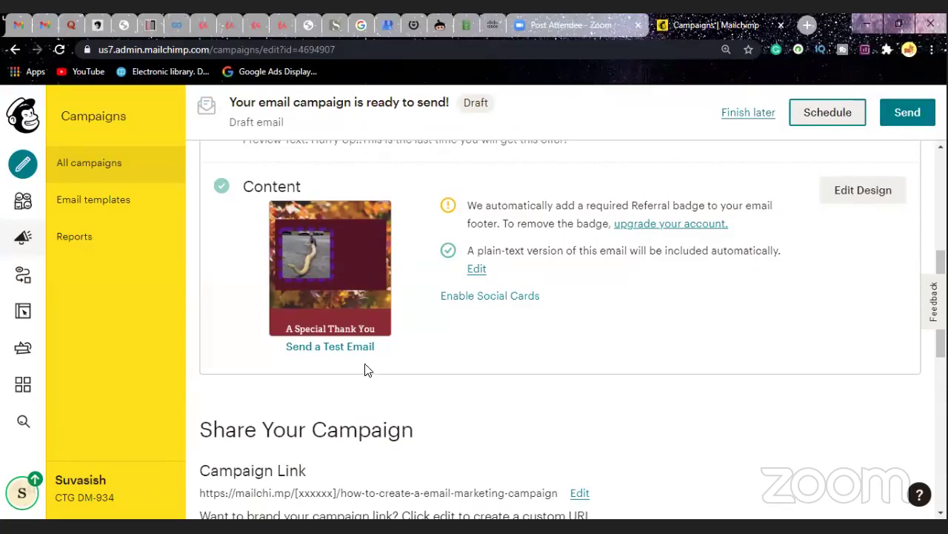
Send Mail Campaign Demo now to all 22 subscribers
left_click(899, 119)
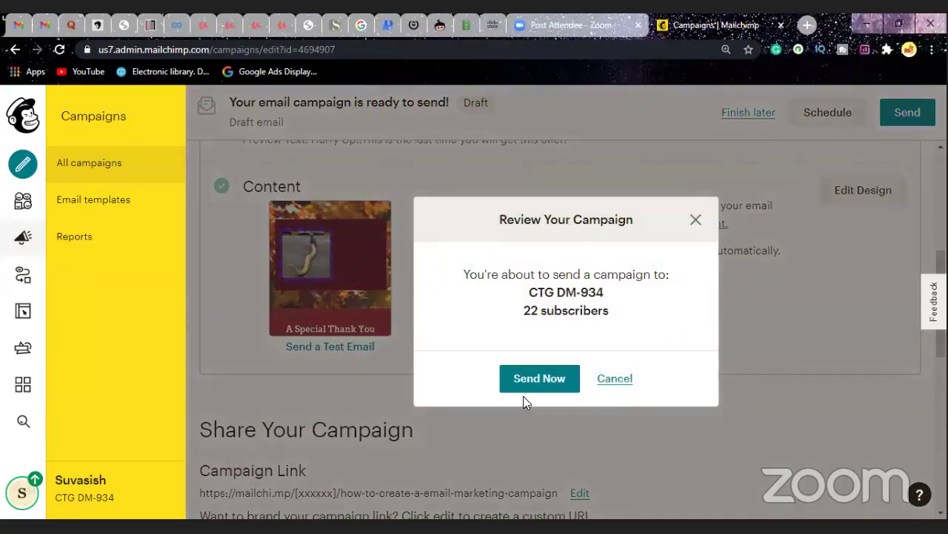
left_click(544, 382)
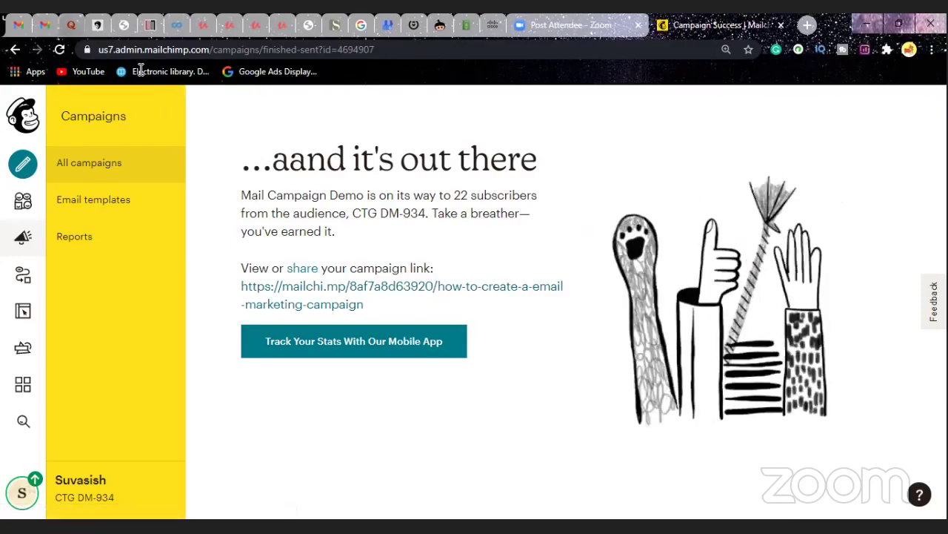
Reload Gmail and find 'How to Create a Email Marketing Campaign' under Promotions
left_click(45, 25)
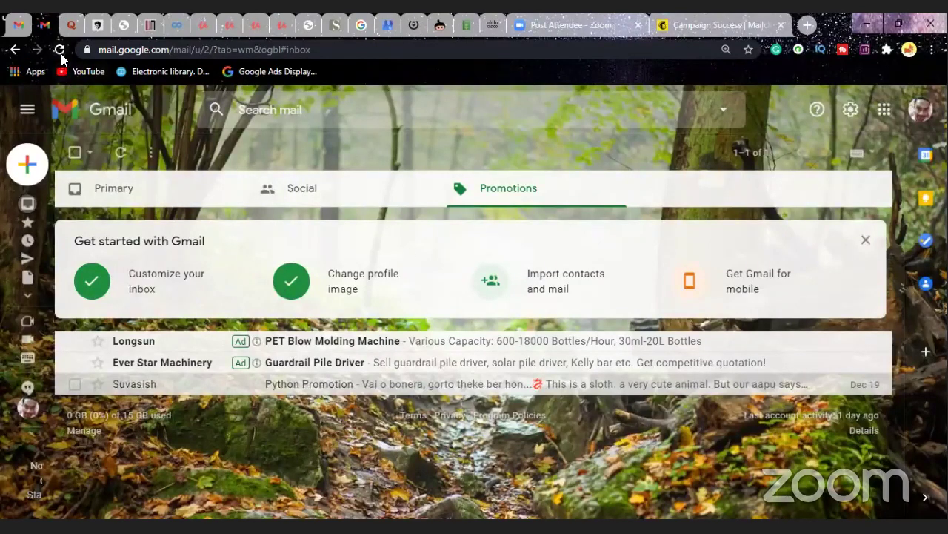
left_click(60, 50)
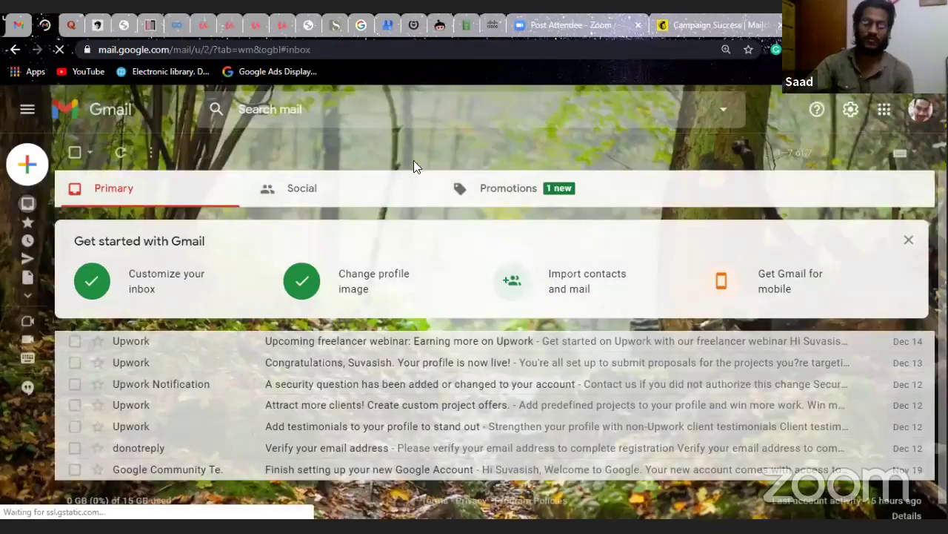
left_click(528, 190)
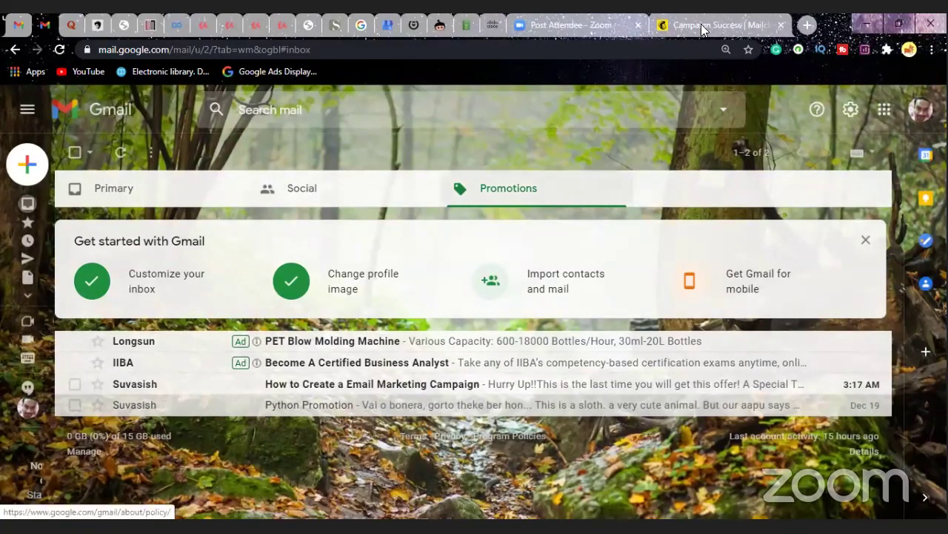
key("ctrl+Tab")
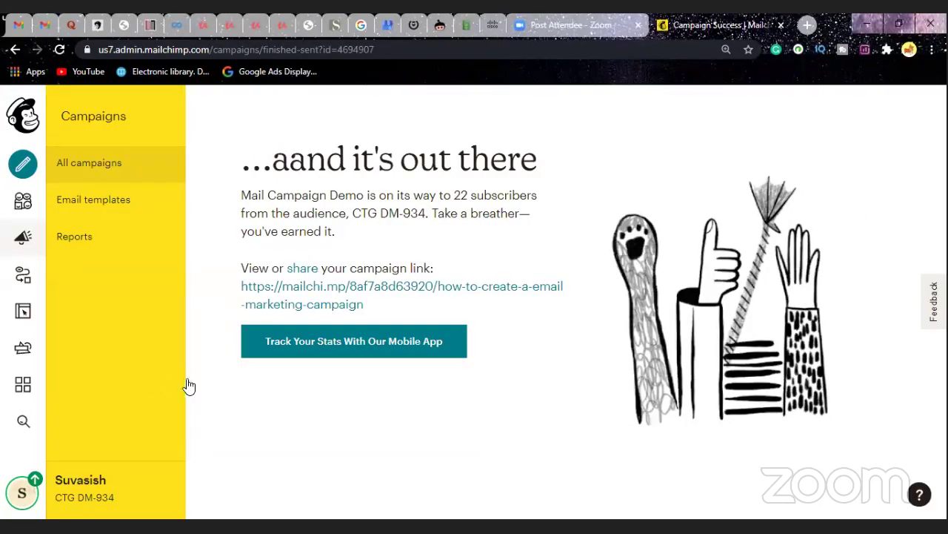
key("ctrl+Tab")
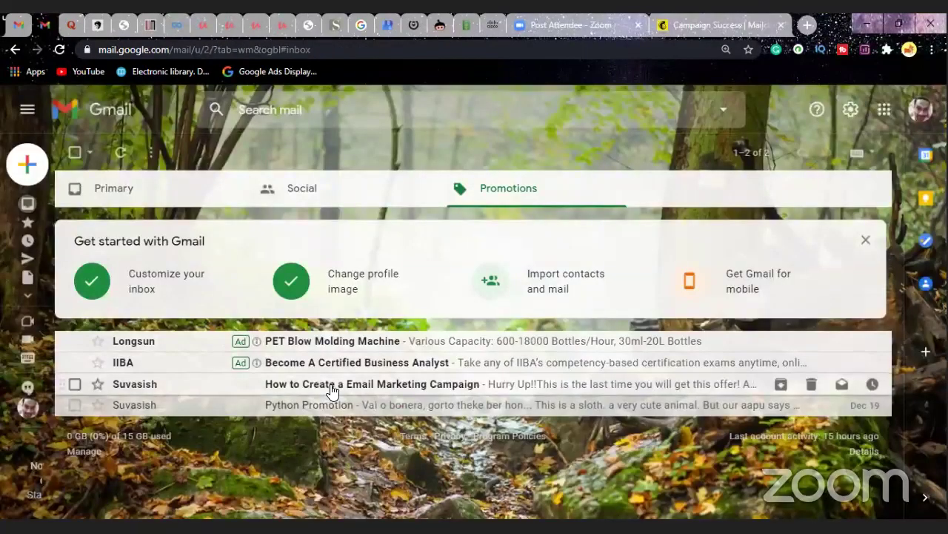